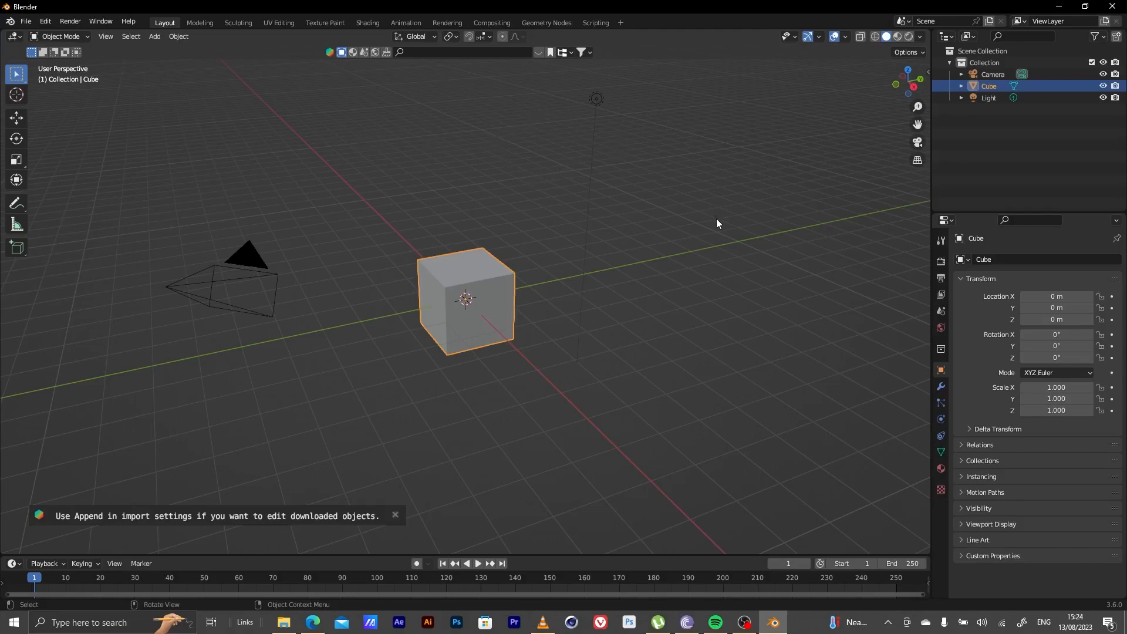
- Delete the default camera, cube and light from the scene and make the timeline area taller
drag(188, 120, 795, 424)
key(Delete)
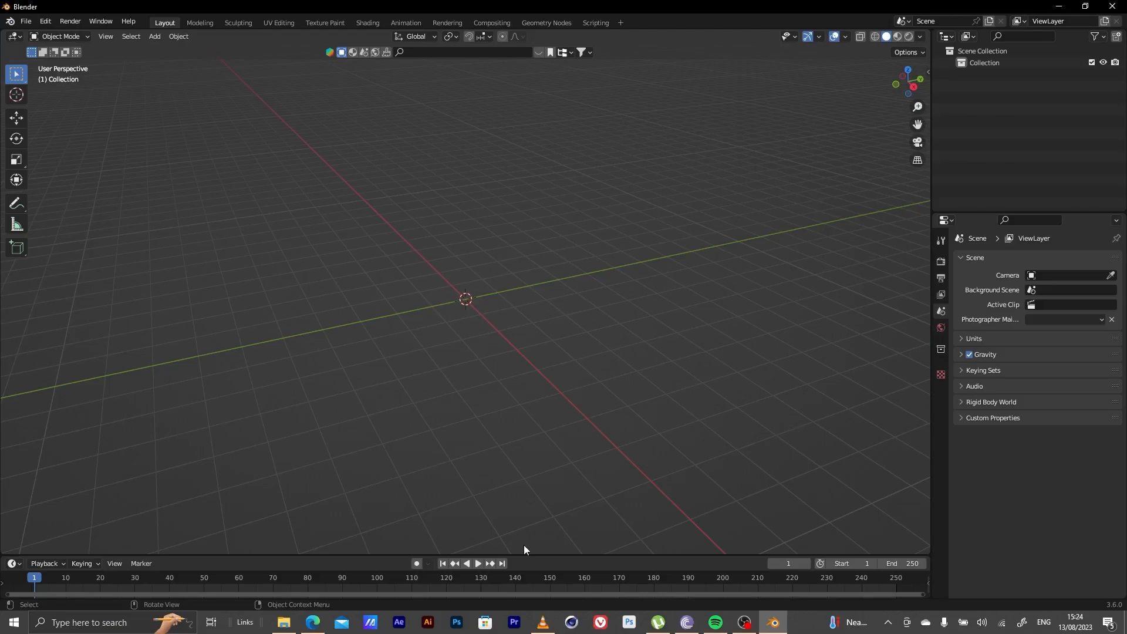
drag(536, 554, 558, 511)
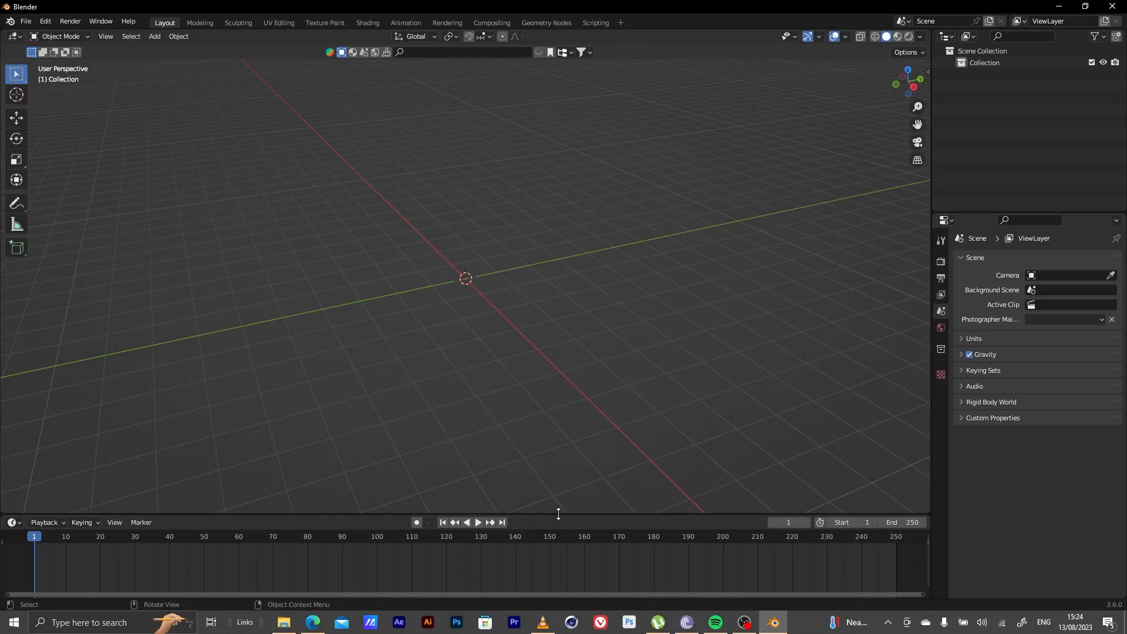
- Switch to VLC and scrub through Tutorial.mp4 to review the reference car animation
click(543, 622)
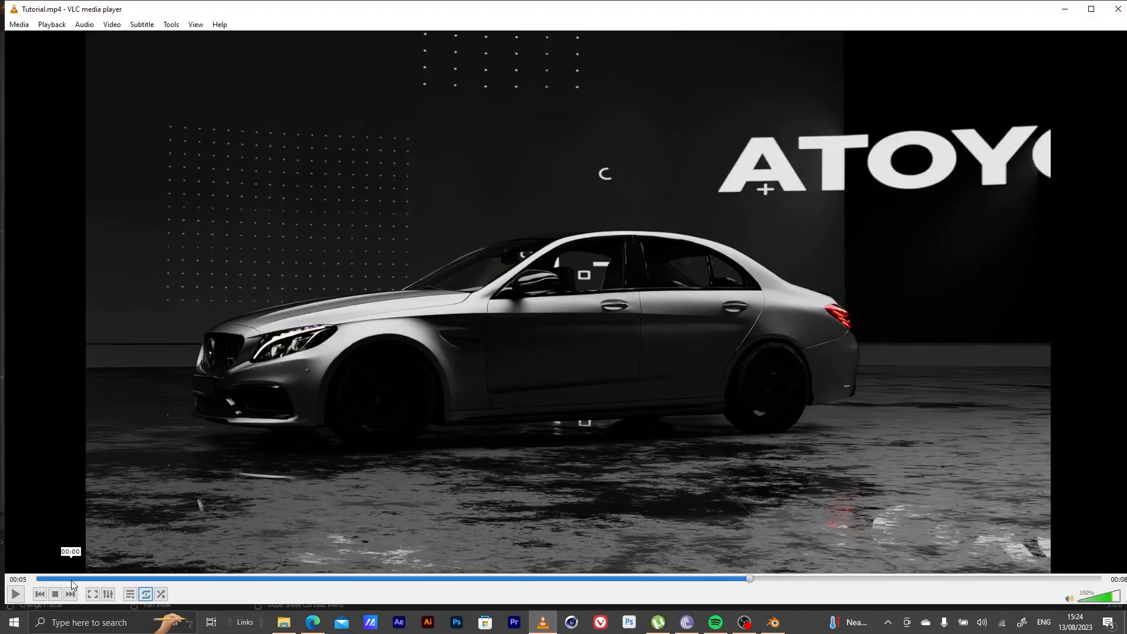
drag(68, 578, 829, 565)
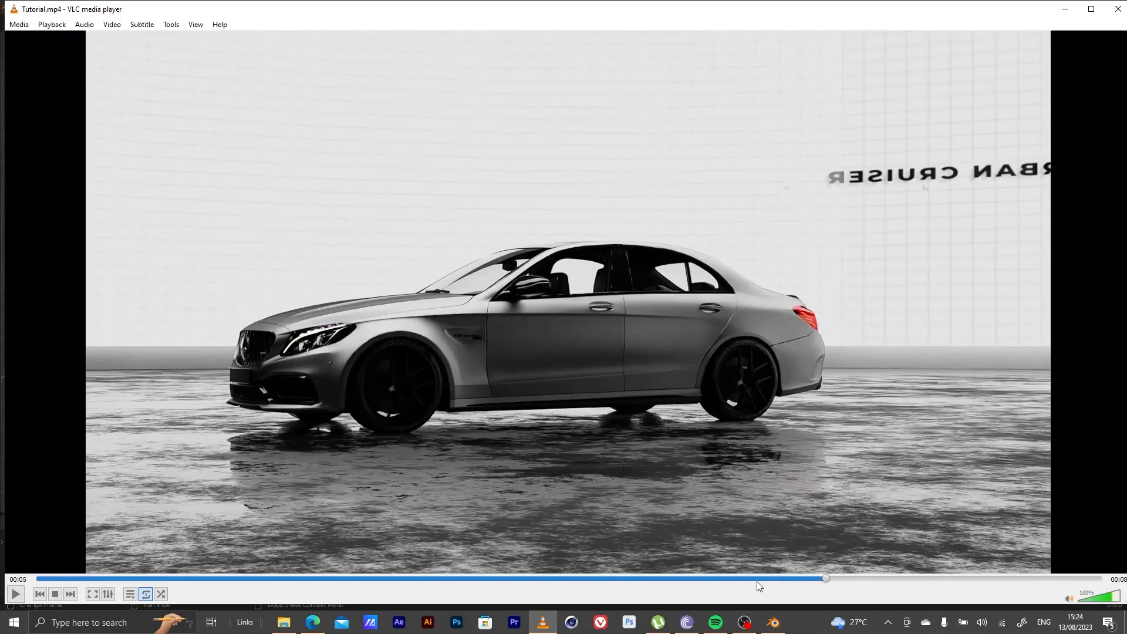
drag(812, 589, 657, 598)
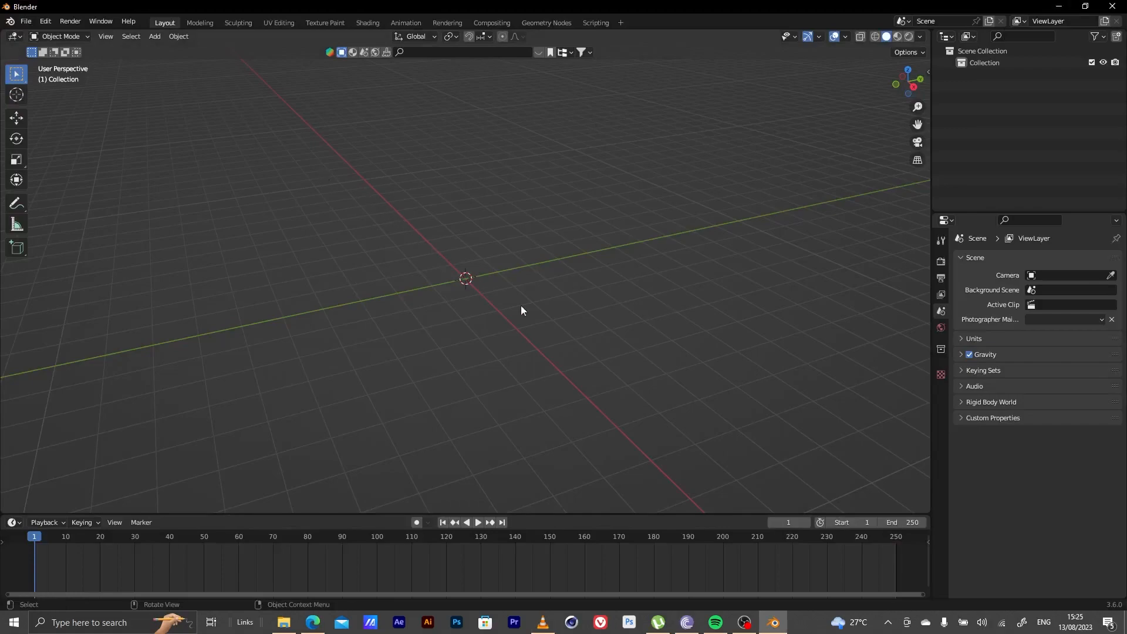
- Open the file browser for appending data from another blend file
click(26, 27)
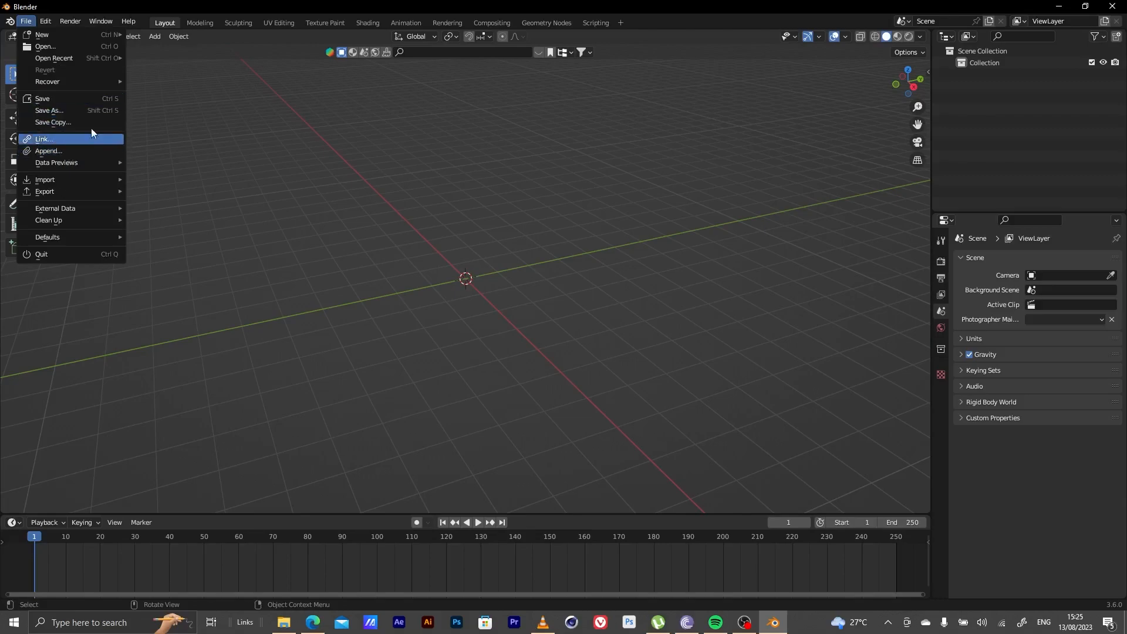
mouse_move(72, 160)
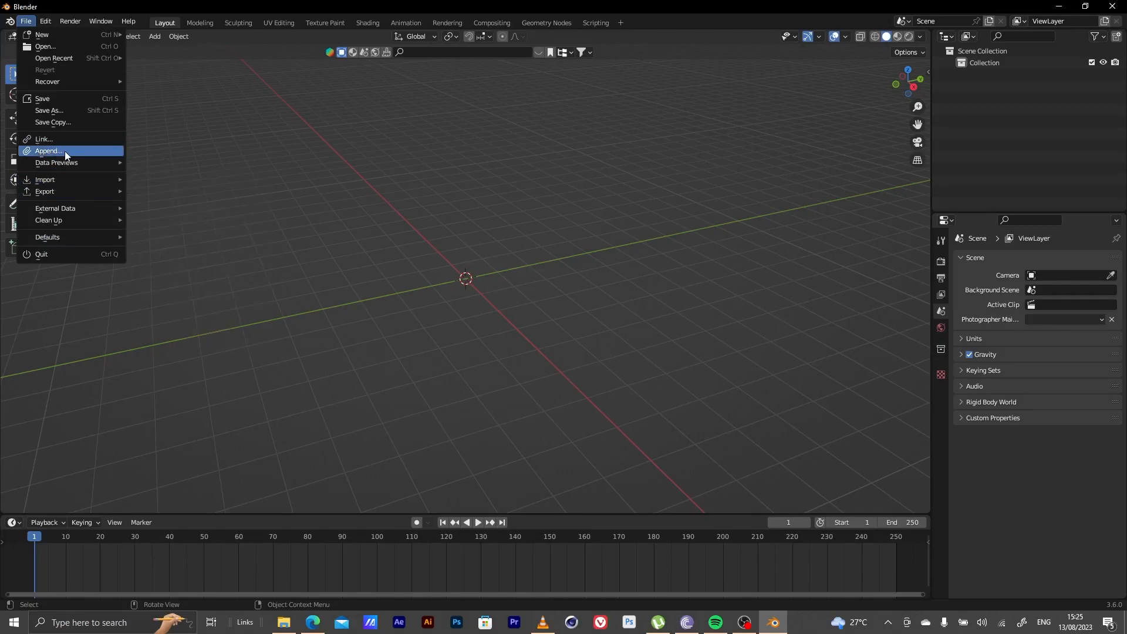
click(27, 20)
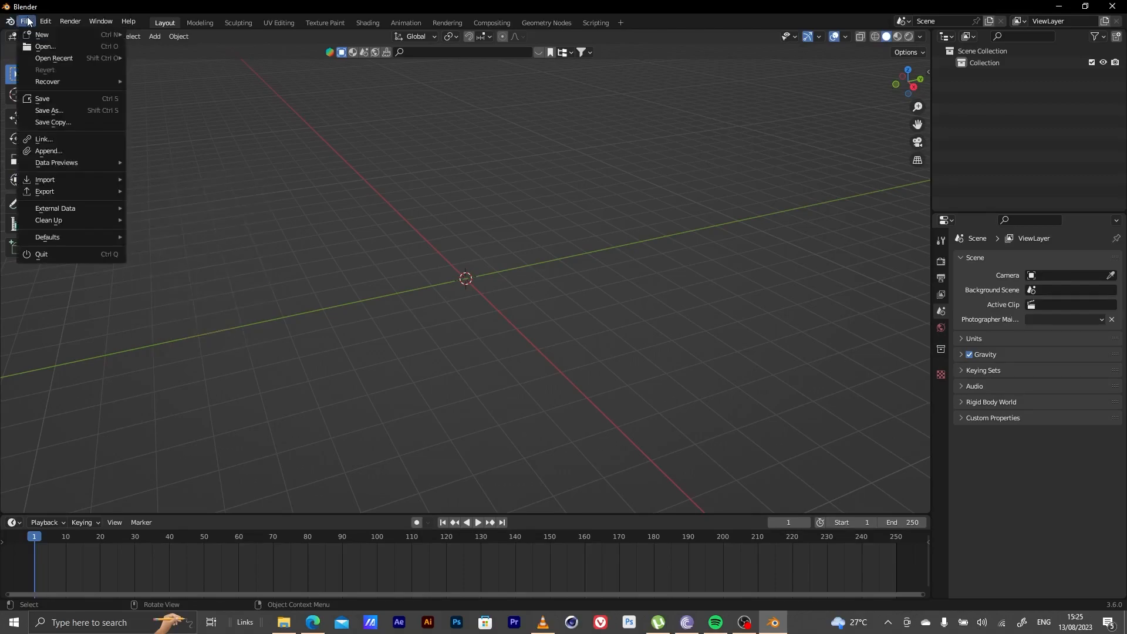
click(78, 150)
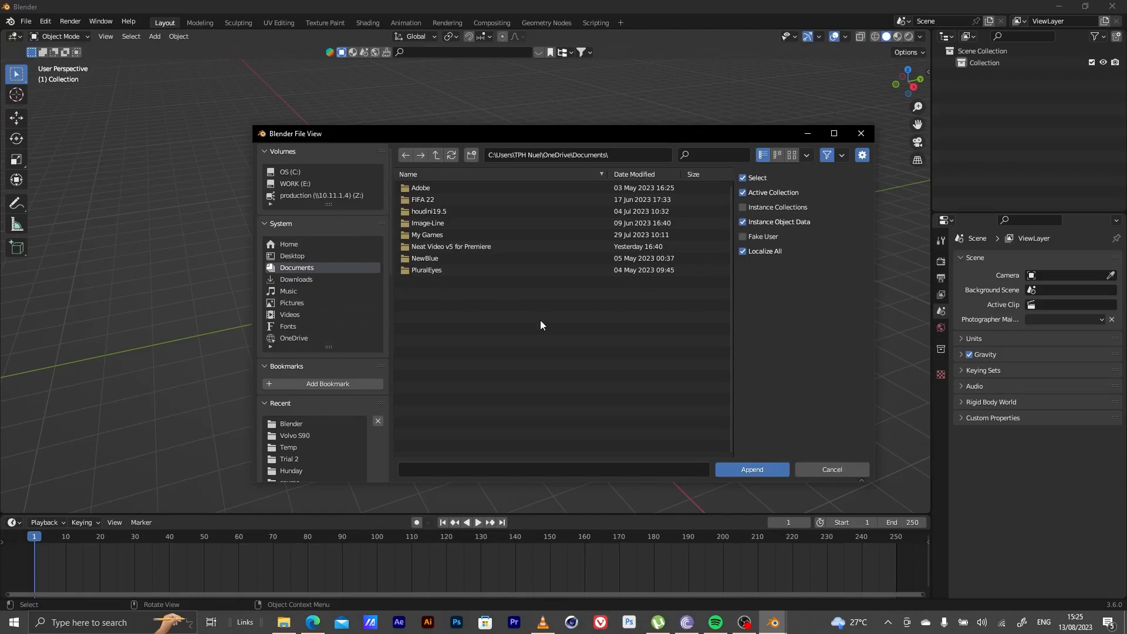
click(312, 424)
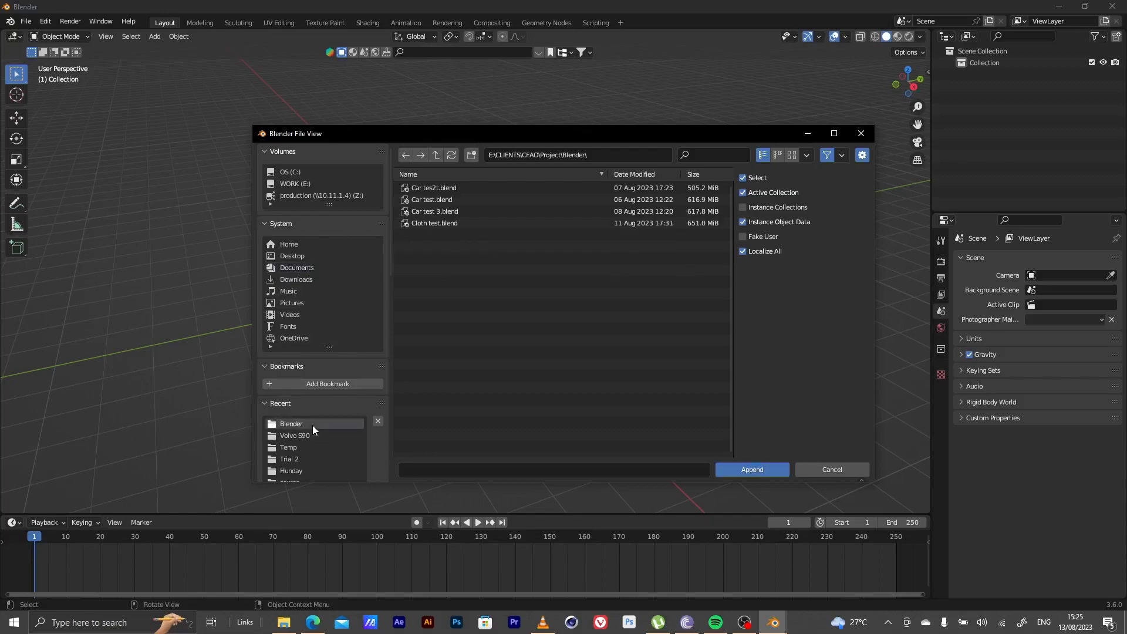
scroll(306, 452, down, 4)
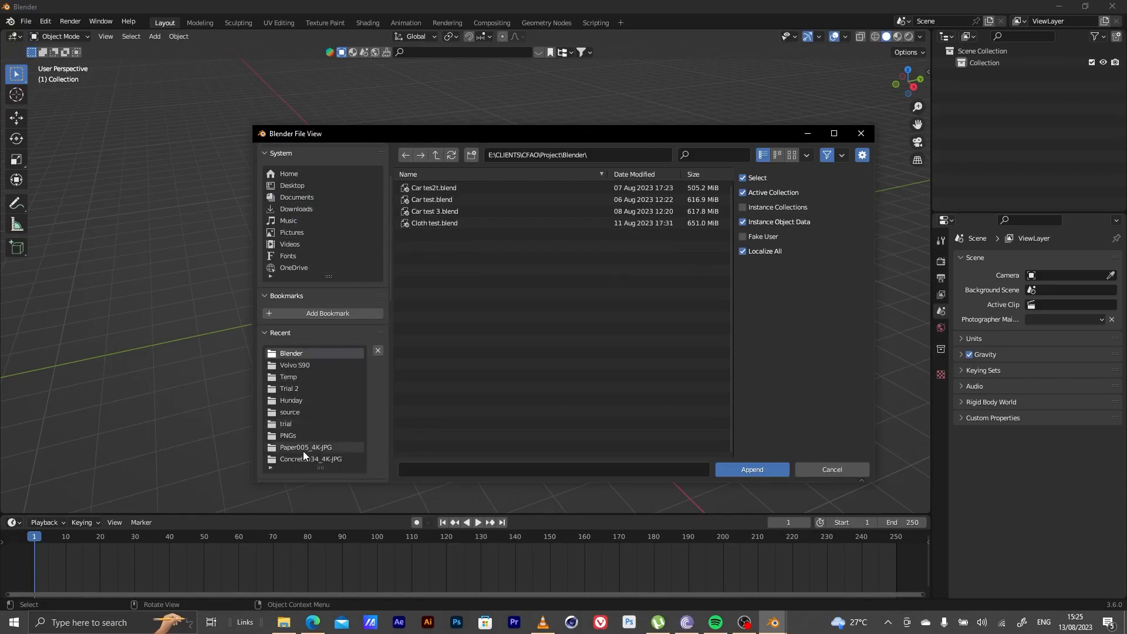
scroll(302, 411, up, 4)
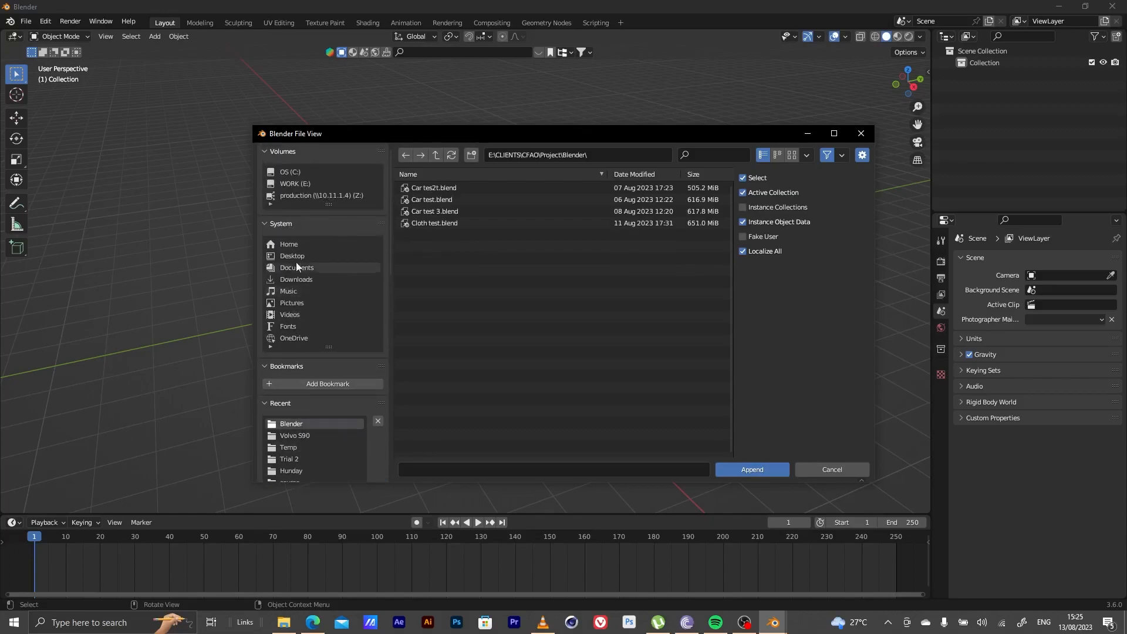
- Browse the WORK (E:) drive to the Tutorial Assets folder and open Mercedes C63-AMG V3-FIX.blend for appending
click(297, 182)
double_click(429, 212)
click(426, 189)
double_click(426, 188)
double_click(430, 200)
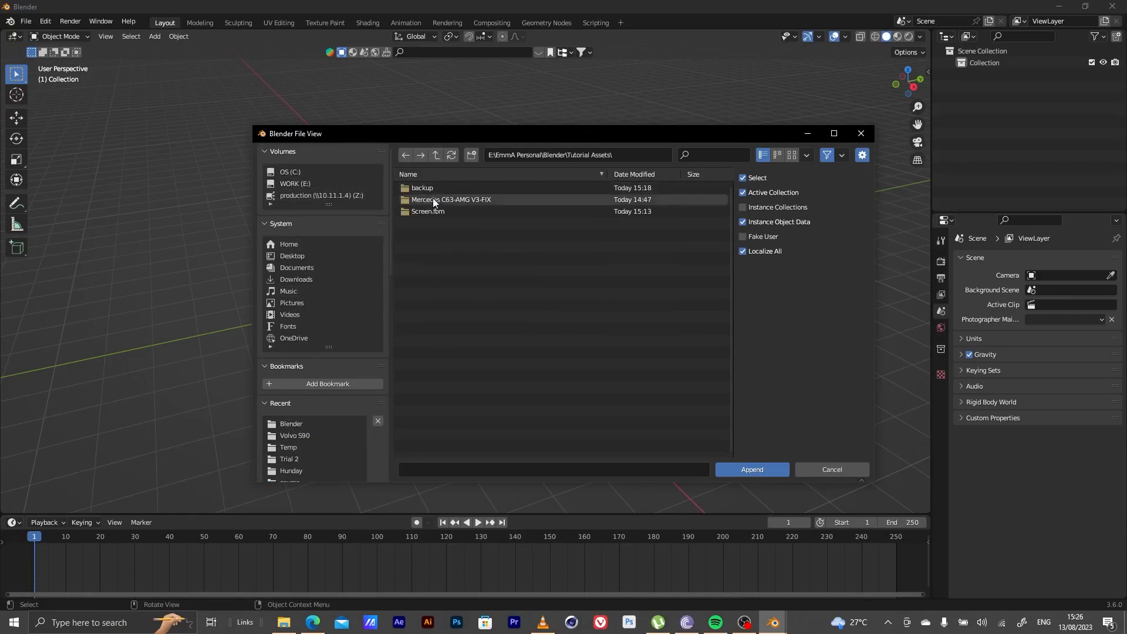
double_click(443, 201)
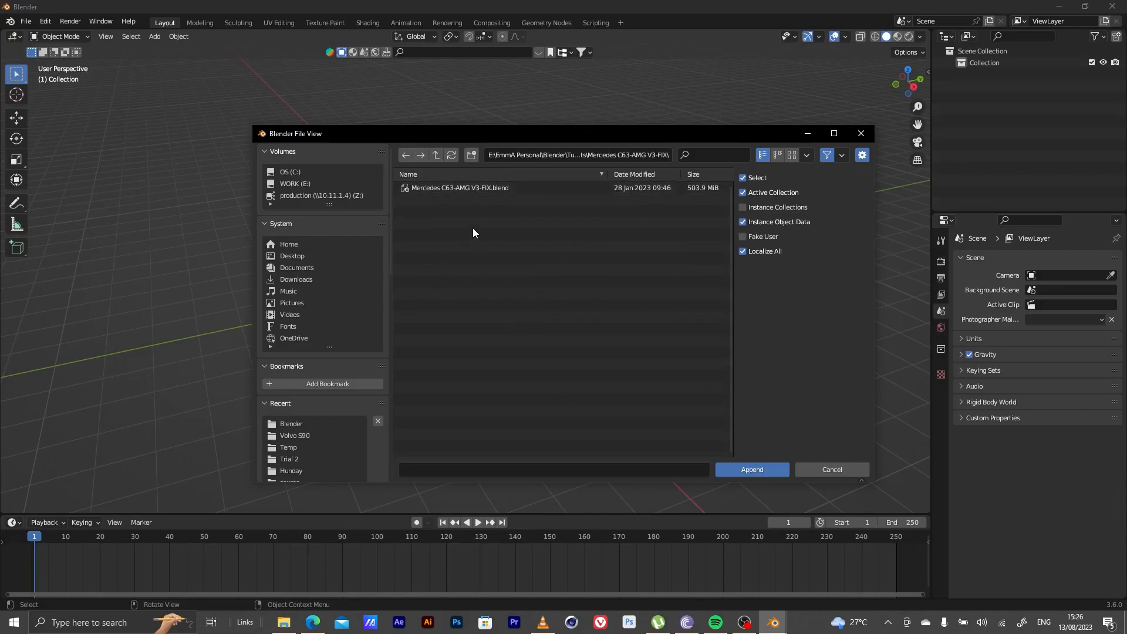
double_click(481, 188)
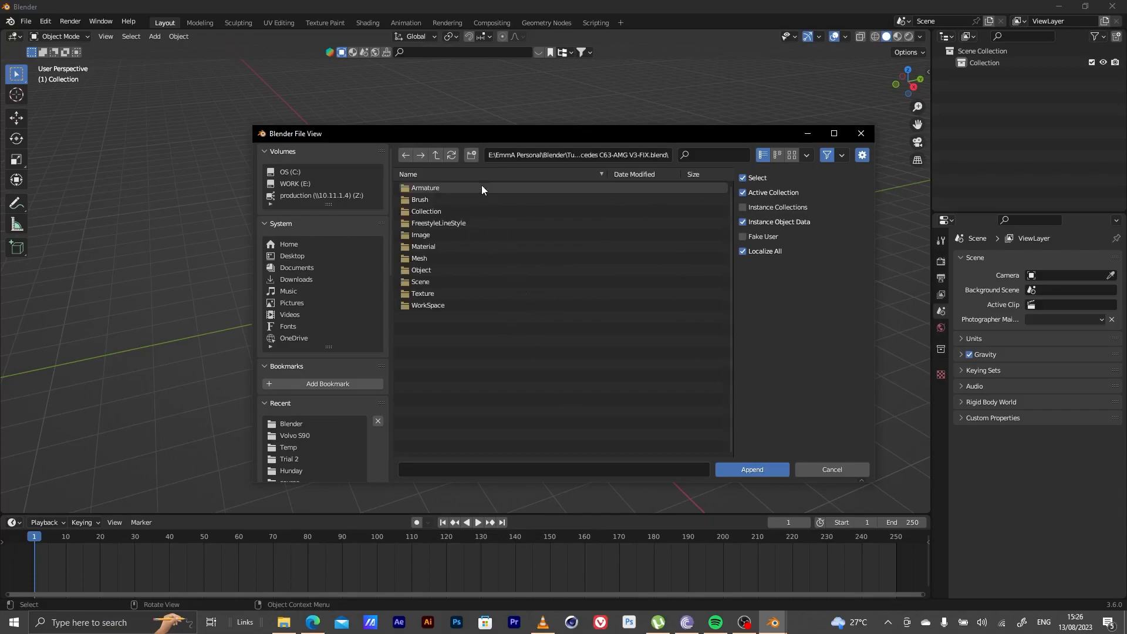
- Append every item in the file's Object category to the scene and clear the selection
double_click(429, 267)
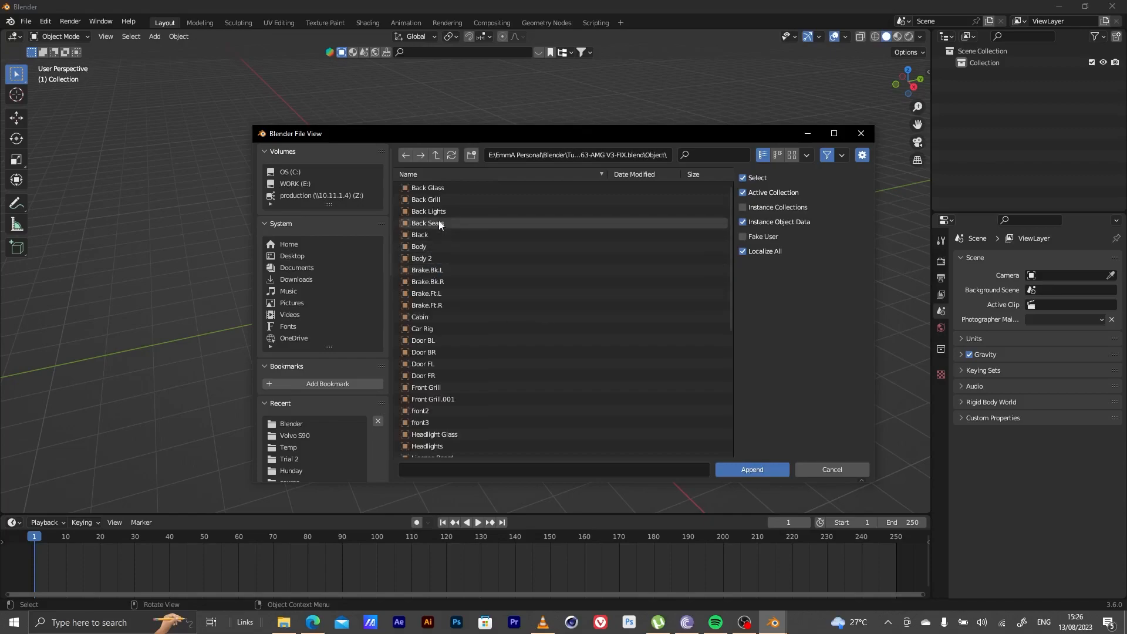
key(a)
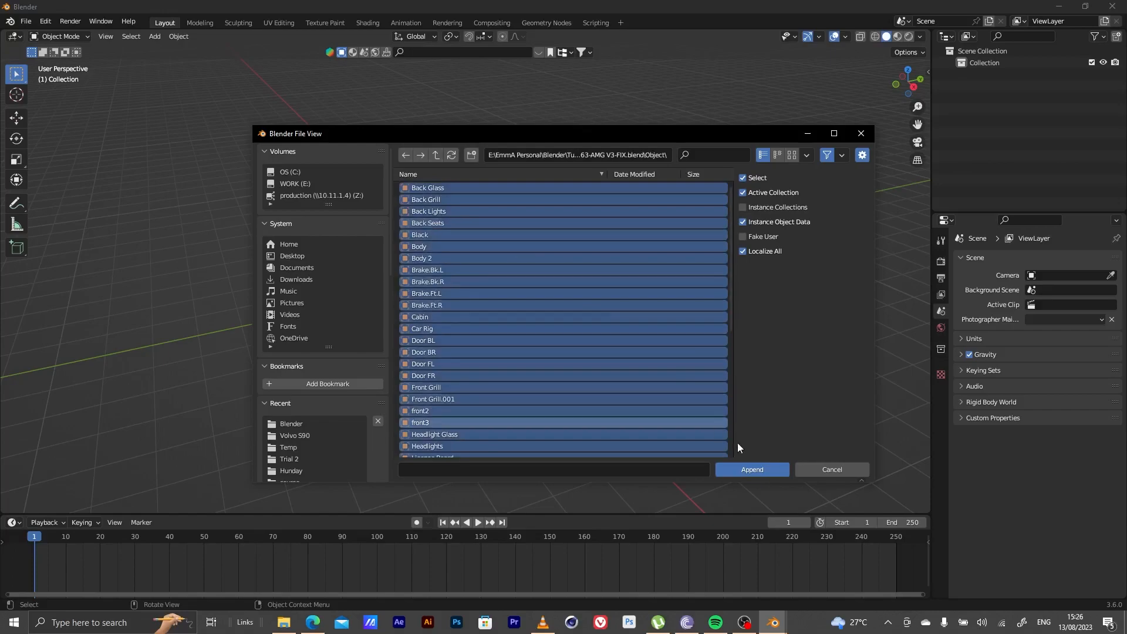
click(758, 470)
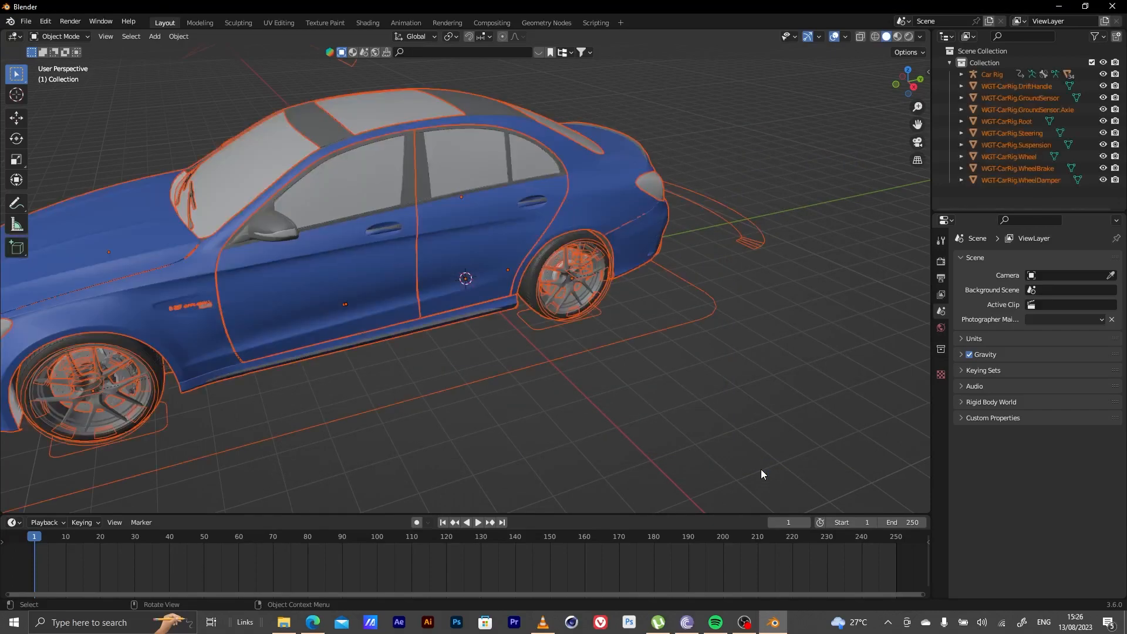
middle_drag(393, 253, 587, 310)
click(536, 407)
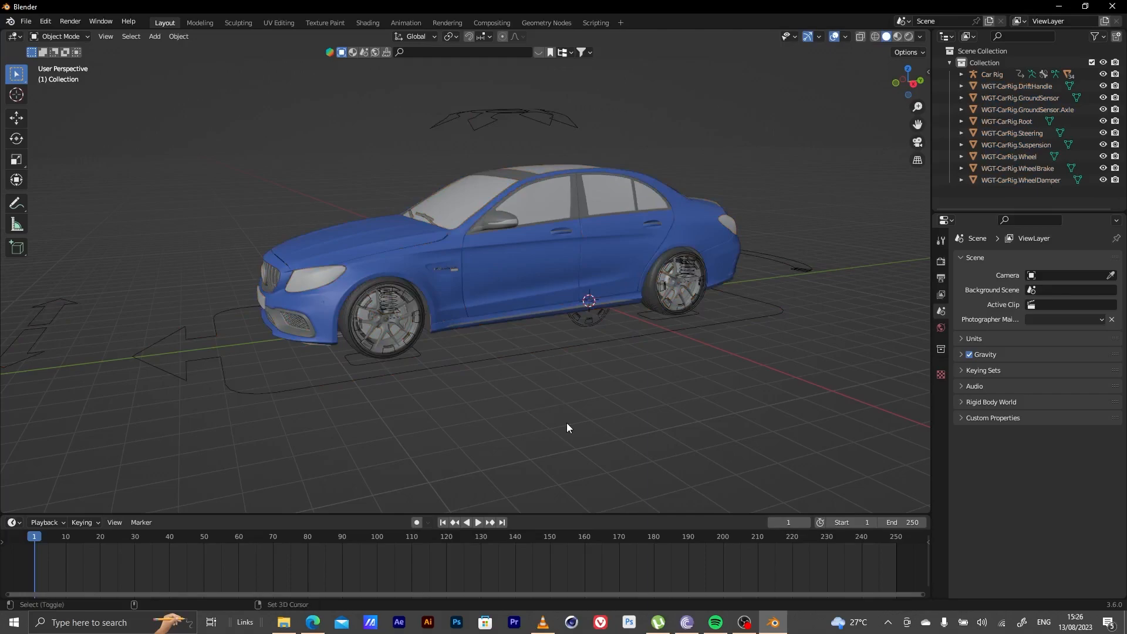
- Add a plane mesh as the ground under the car and scale it up by about 92.5
key(shift+a)
mouse_move(561, 354)
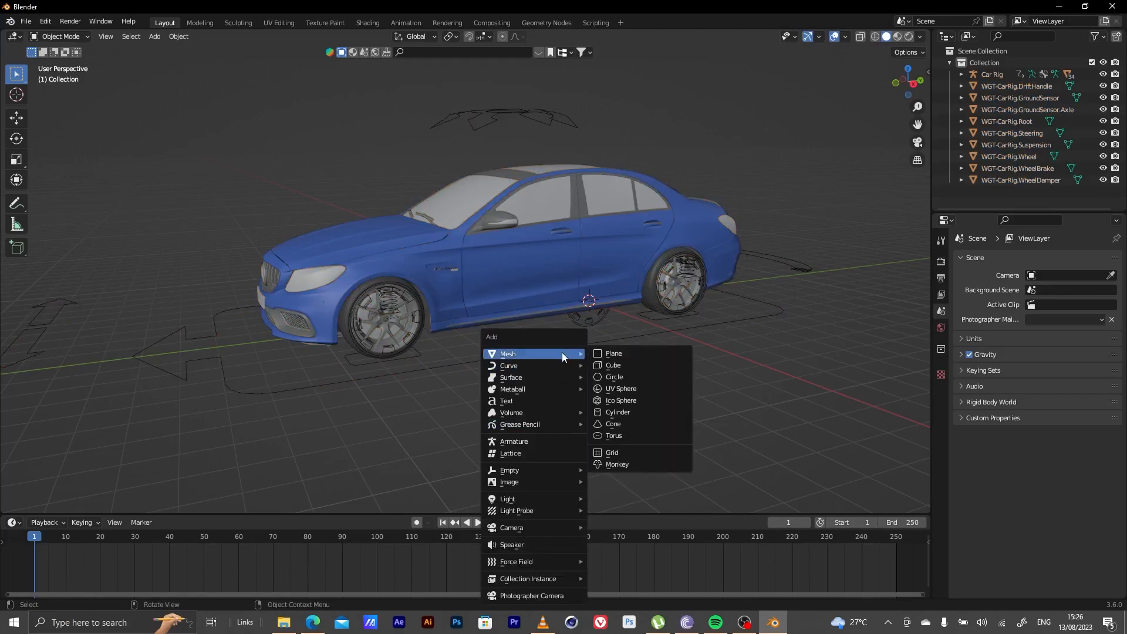
click(607, 352)
key(s)
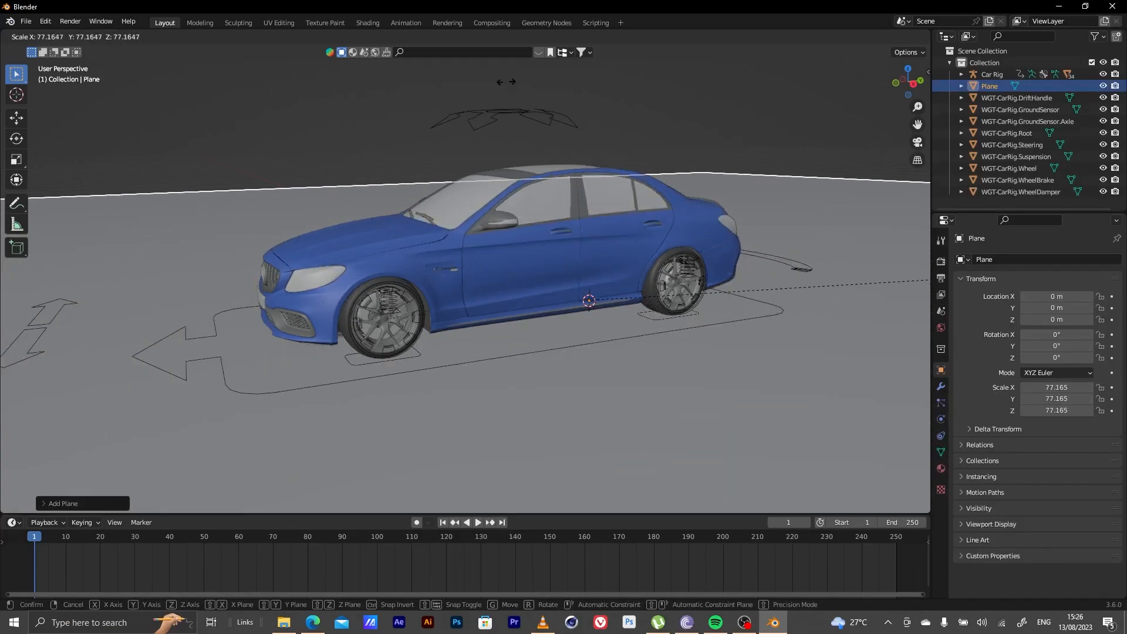
click(215, 242)
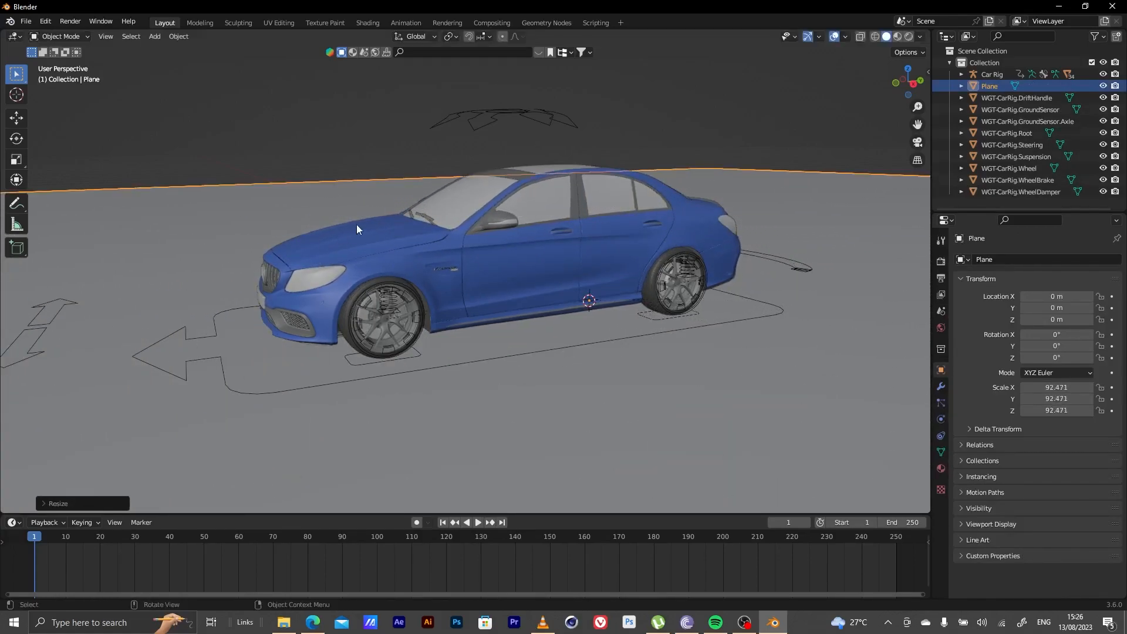
- Examine the car on the ground plane from several angles and distances
scroll(353, 227, down, 5)
alt+right_drag(213, 280, 205, 286)
alt+middle_drag(357, 272, 411, 167)
alt+drag(414, 197, 378, 246)
mouse_move(492, 217)
alt+middle_down()
mouse_move(346, 417)
mouse_move(501, 271)
mouse_move(283, 244)
mouse_move(368, 252)
mouse_move(499, 223)
alt+middle_up()
alt+right_drag(418, 256, 445, 220)
alt+middle_drag(445, 219, 448, 274)
alt+right_drag(448, 274, 456, 227)
alt+middle_drag(469, 230, 594, 262)
alt+right_drag(594, 263, 561, 252)
middle_drag(561, 252, 518, 195)
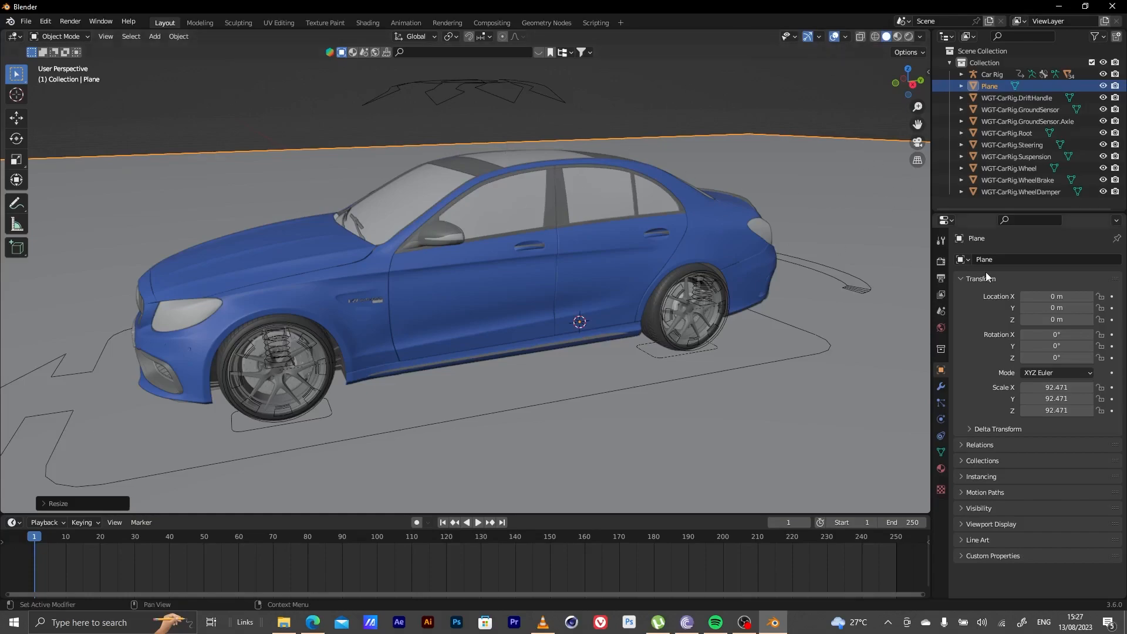
- Set the render engine to Cycles and its device to GPU Compute
click(941, 261)
click(1059, 261)
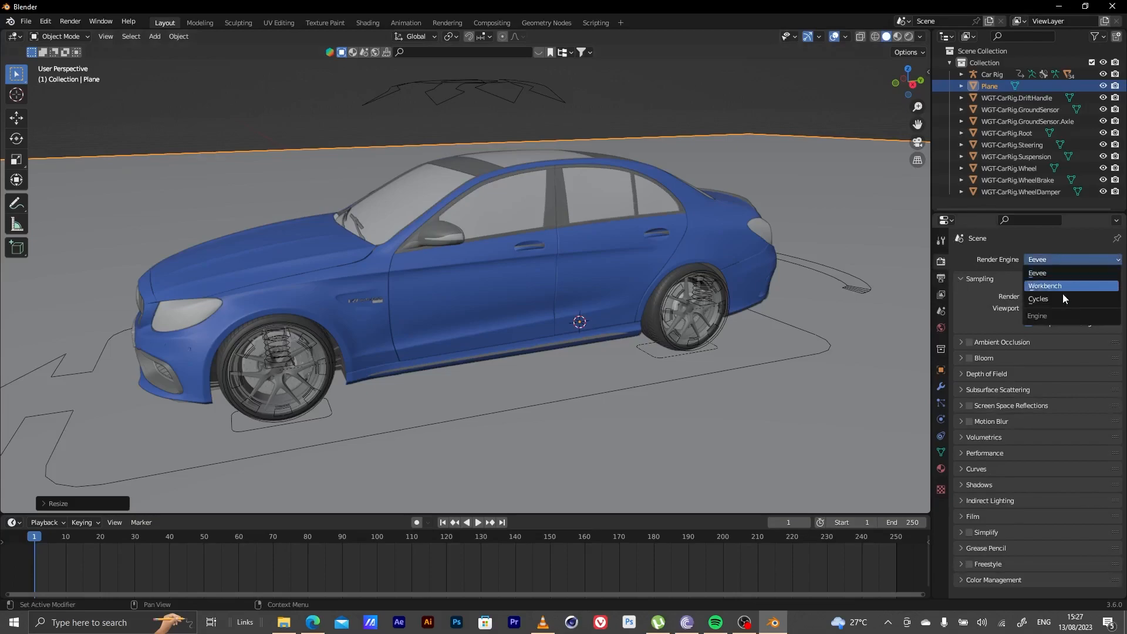
click(1063, 300)
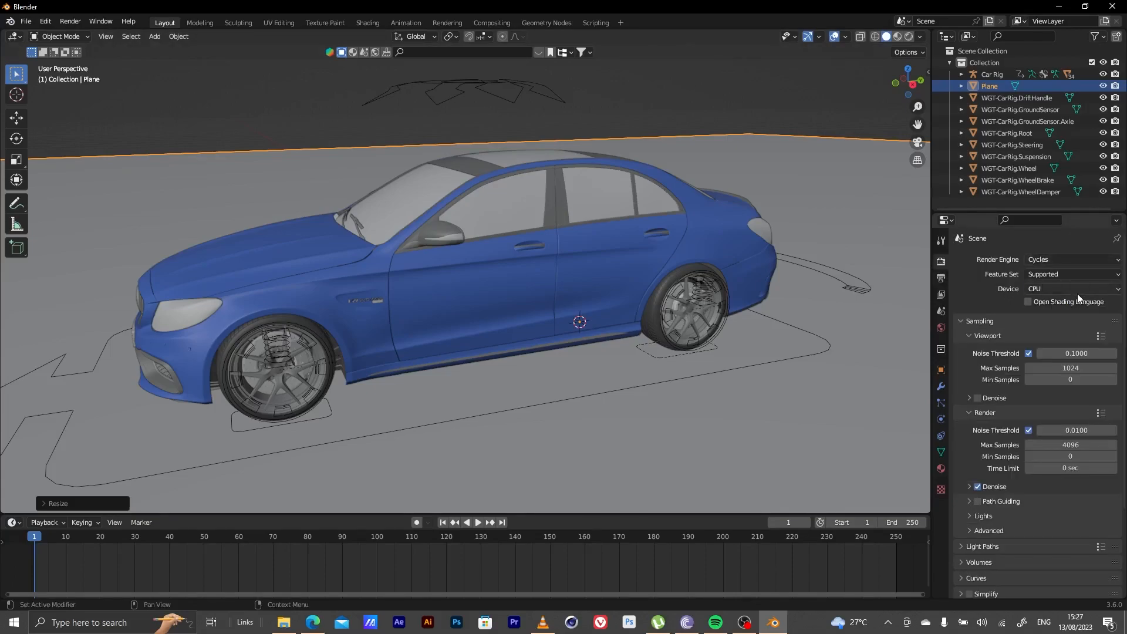
click(1053, 288)
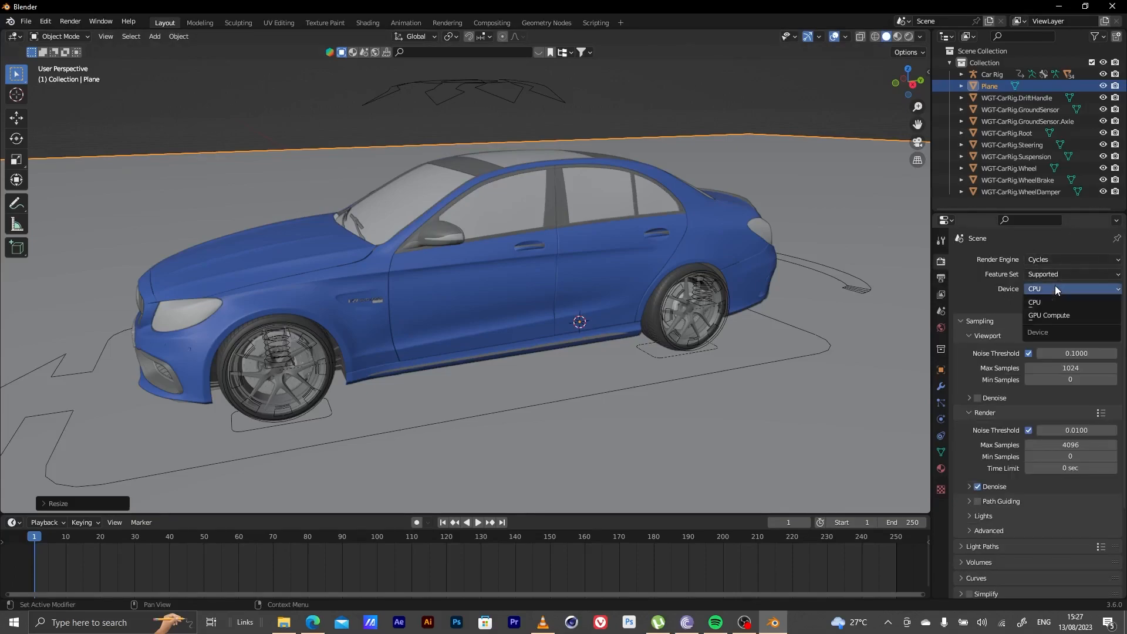
click(1055, 313)
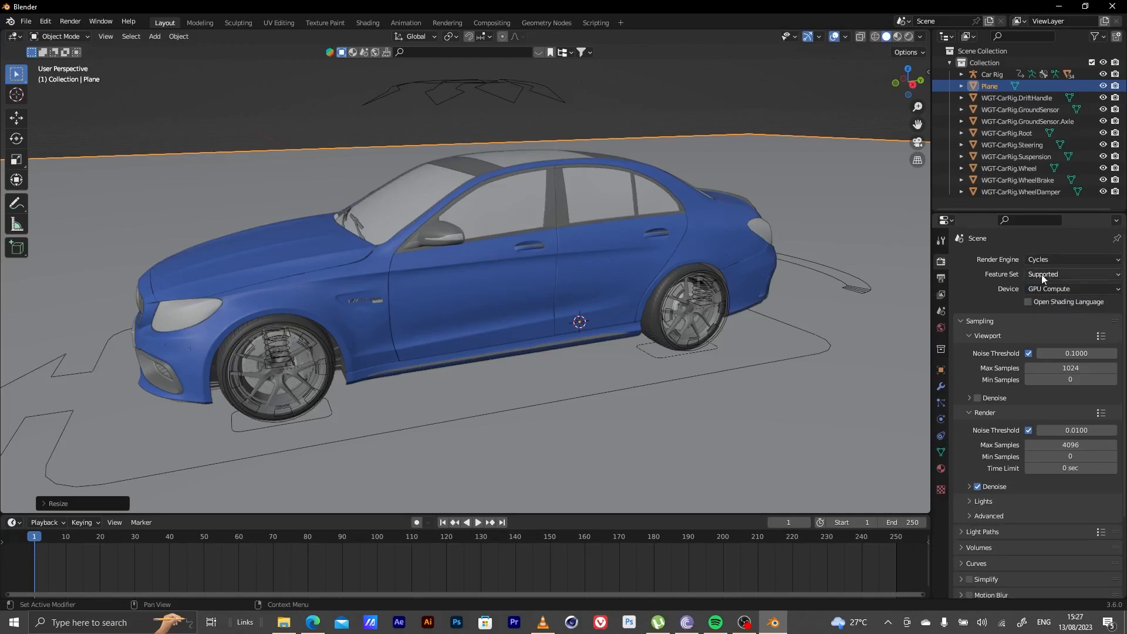
- Set the render max samples to 1024 and enable denoising for the viewport
click(1071, 445)
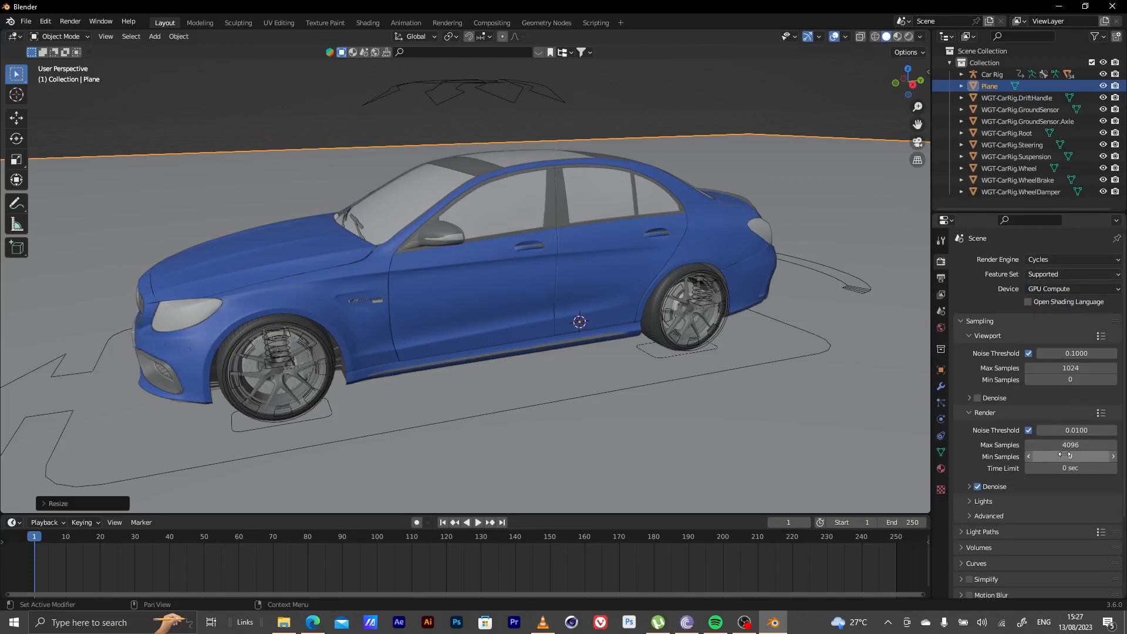
text(1024)
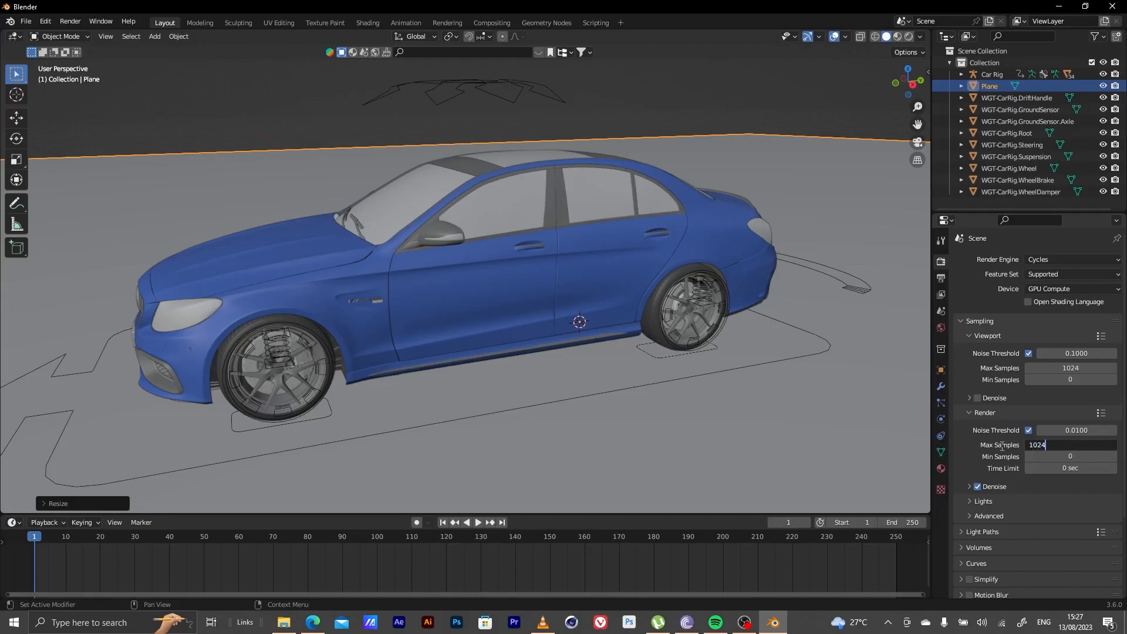
key(Return)
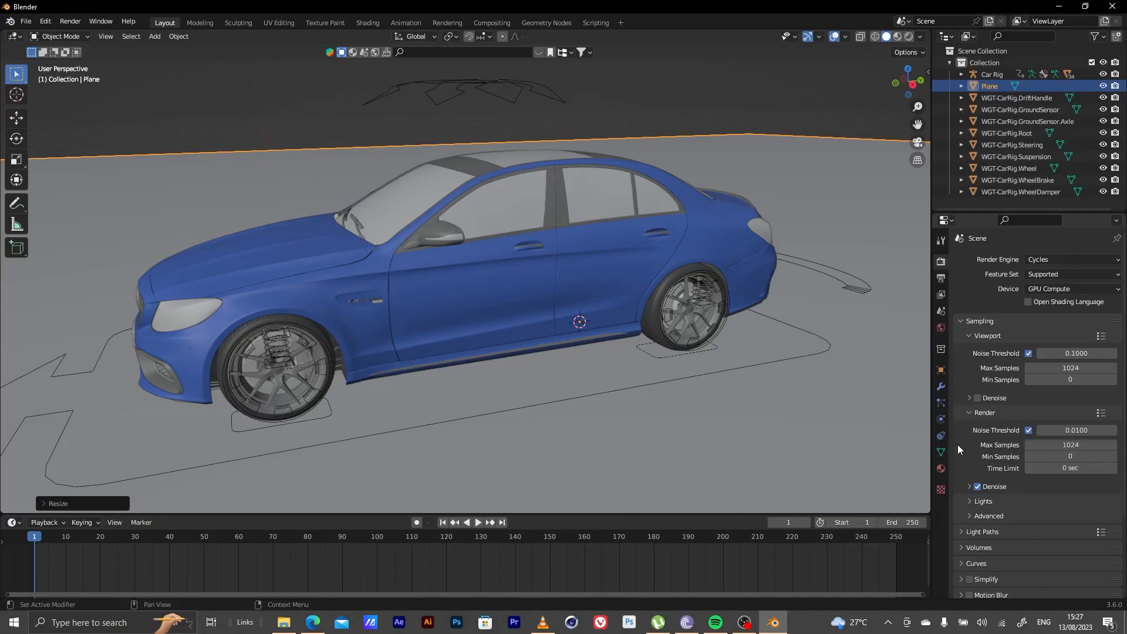
click(977, 399)
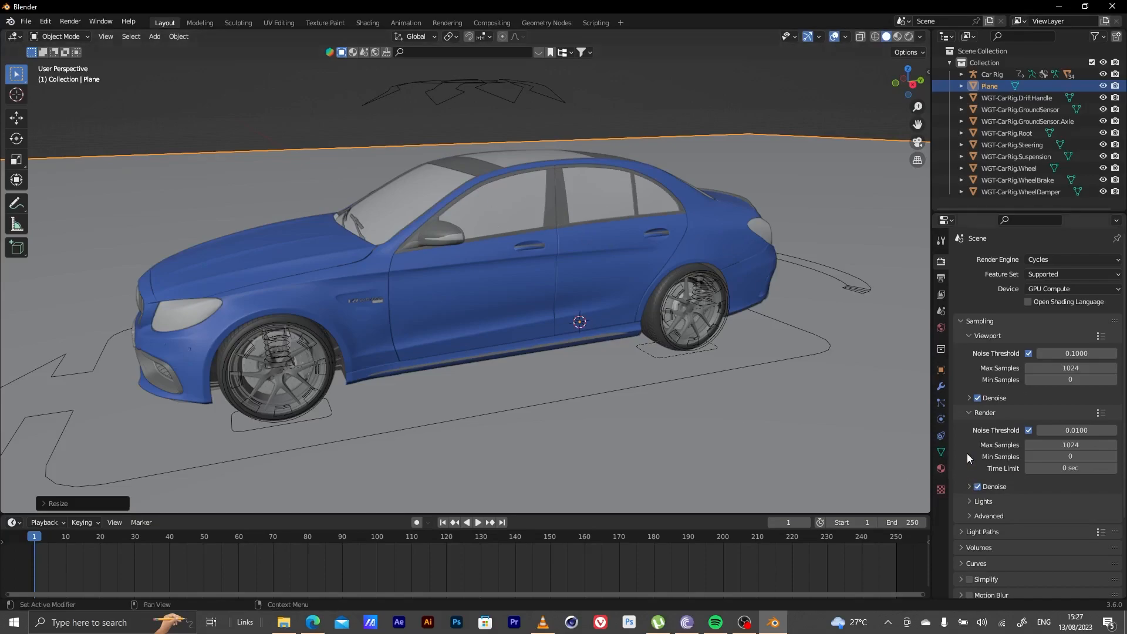
- Review the denoiser choices available for the final render in the Cycles denoise settings
click(969, 486)
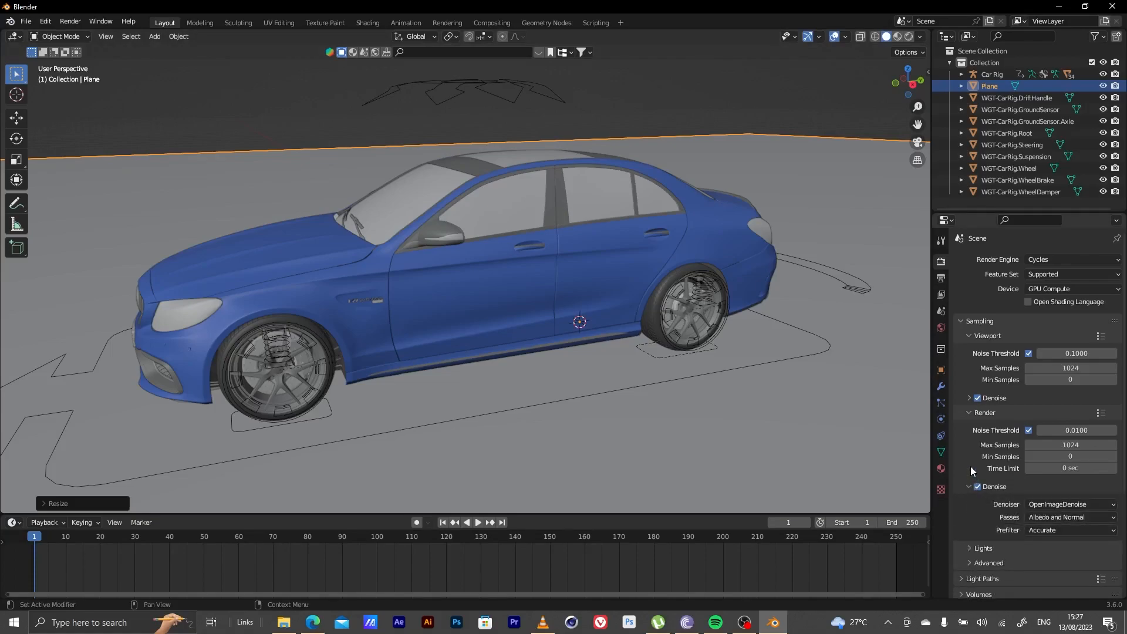
click(1051, 502)
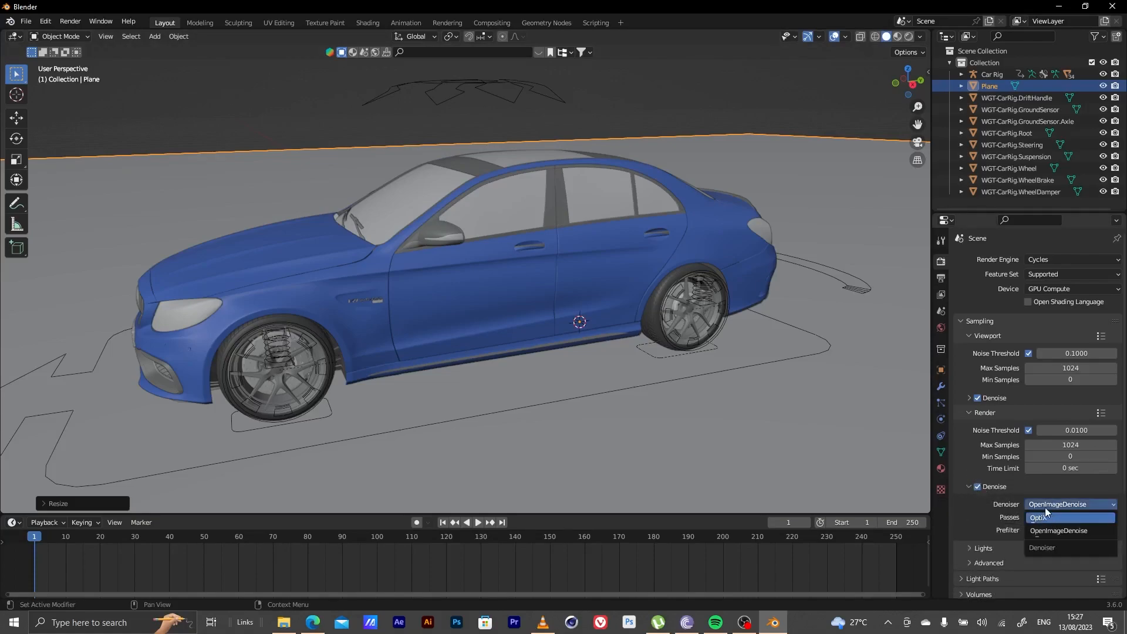
click(1045, 505)
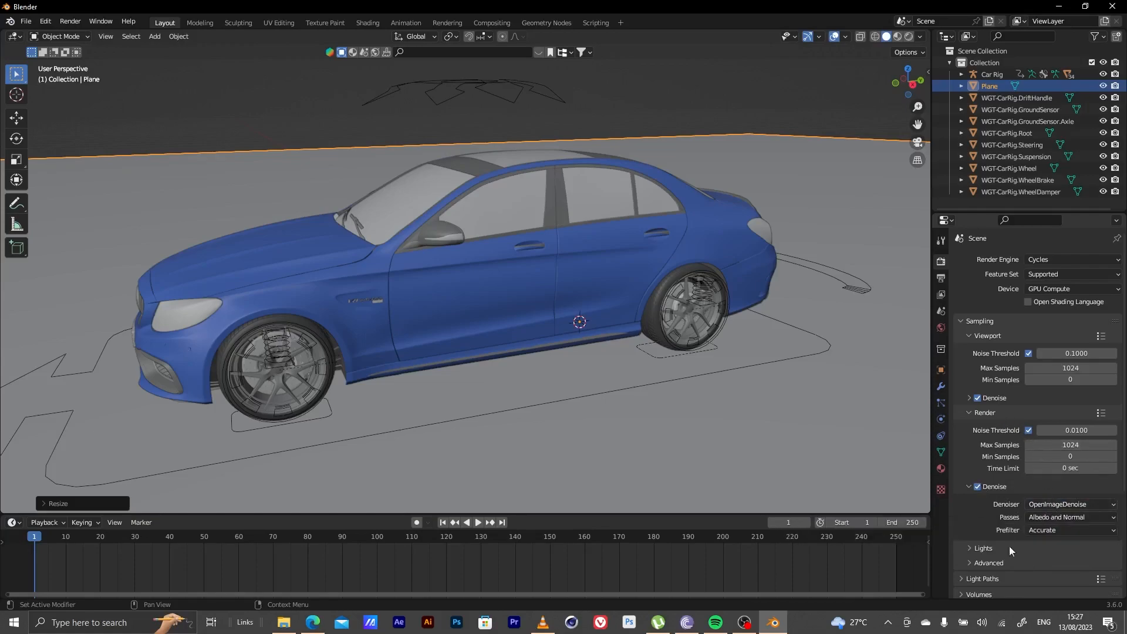
click(1045, 505)
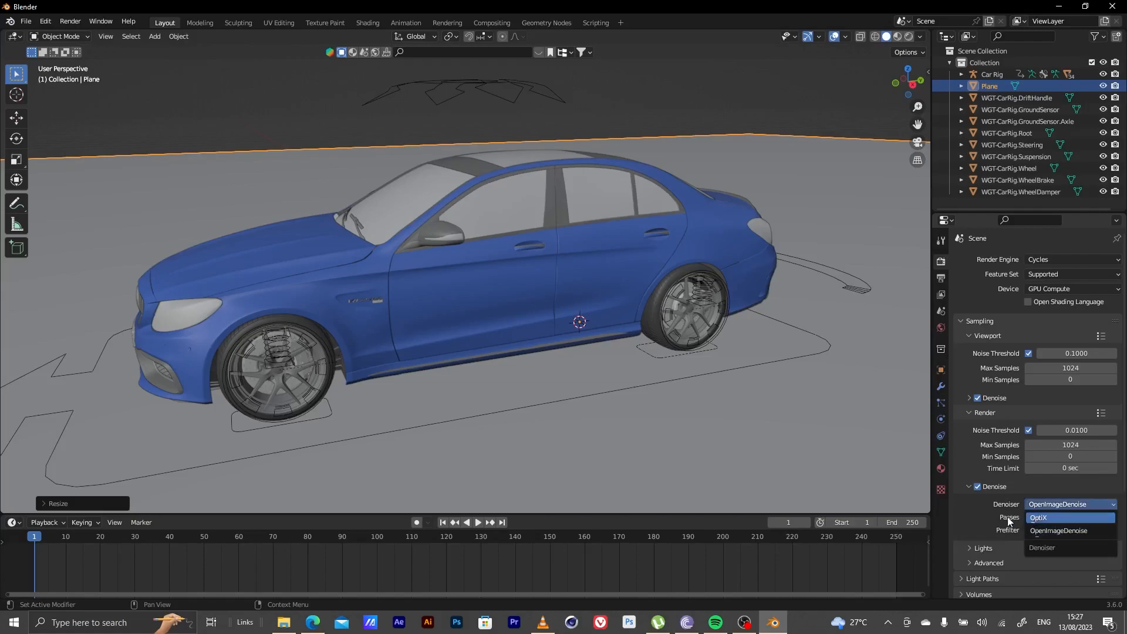
click(968, 486)
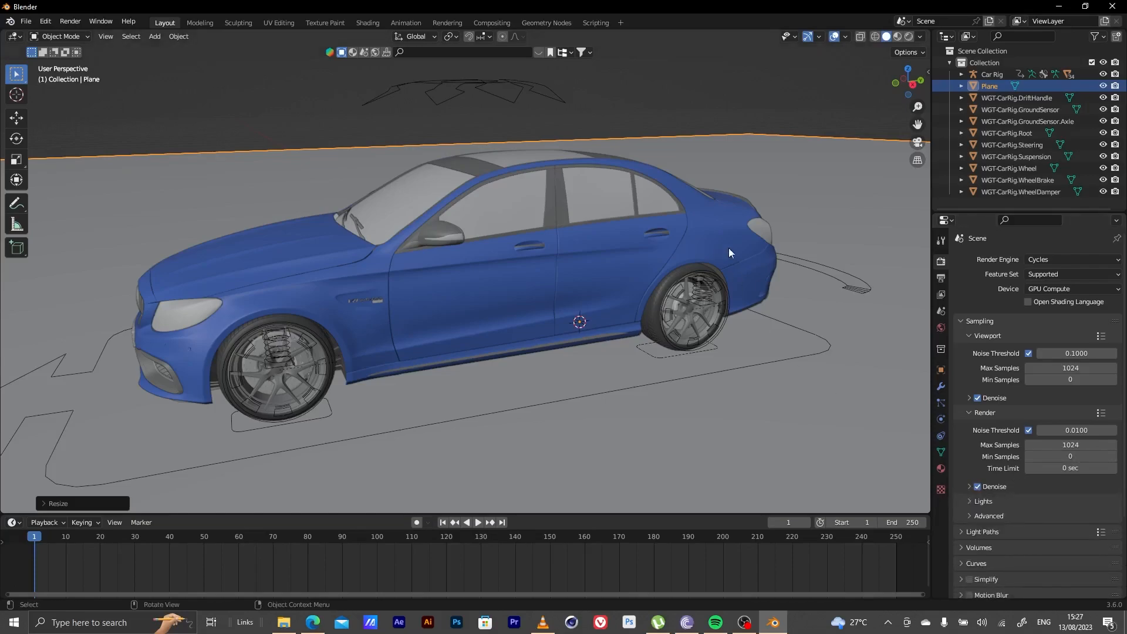
- Check in the system preferences that OptiX and both listed devices are enabled for Cycles rendering
click(54, 21)
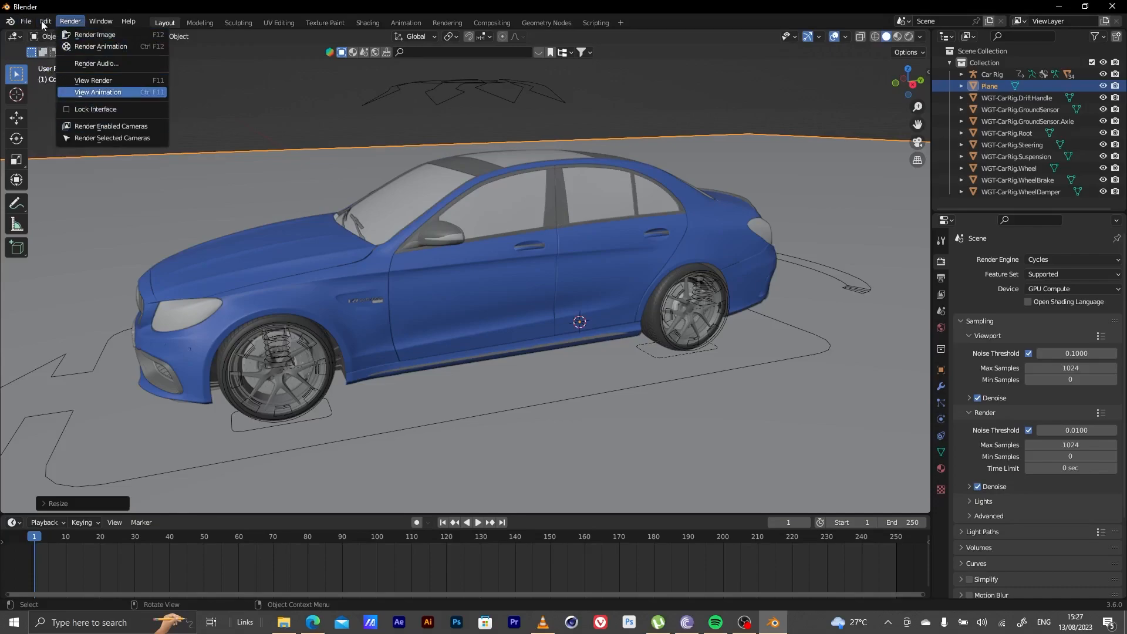
click(41, 20)
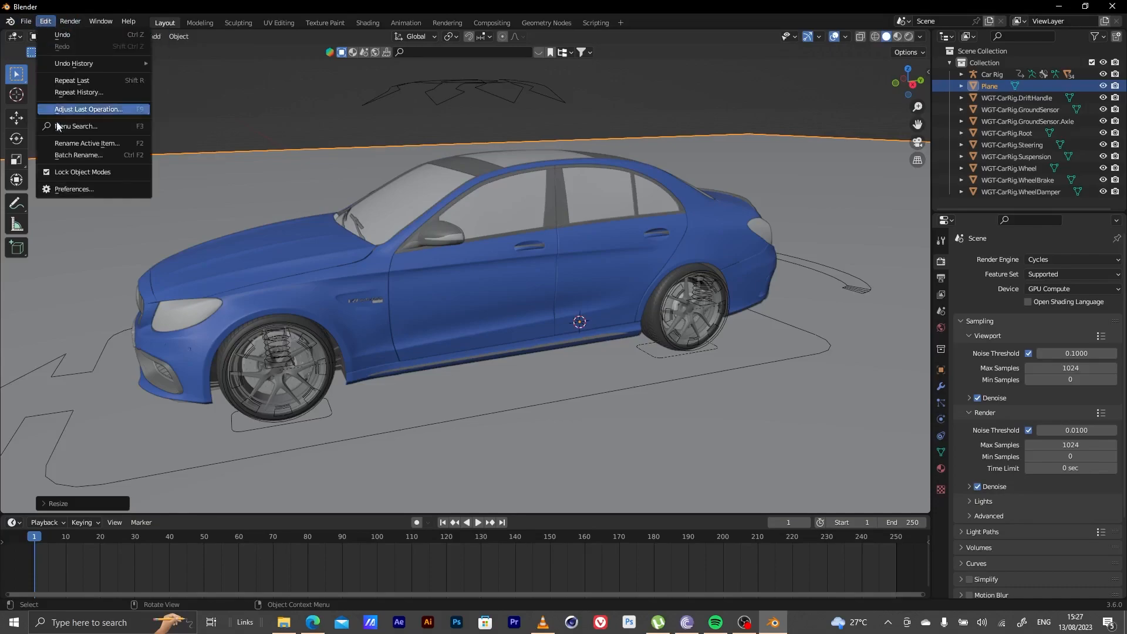
click(73, 189)
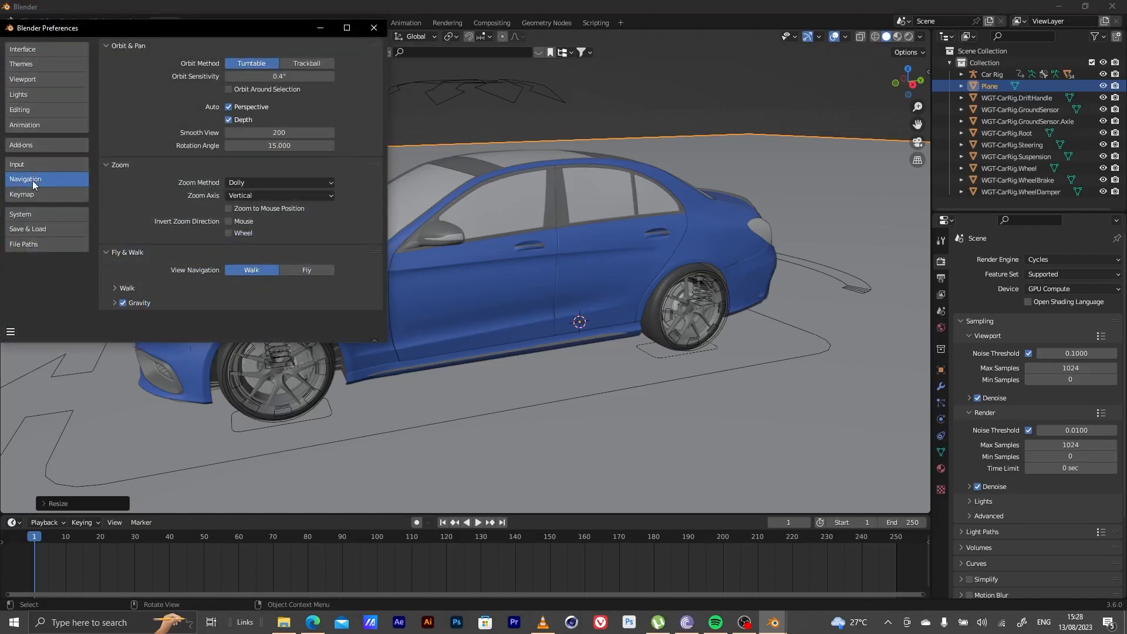
click(31, 213)
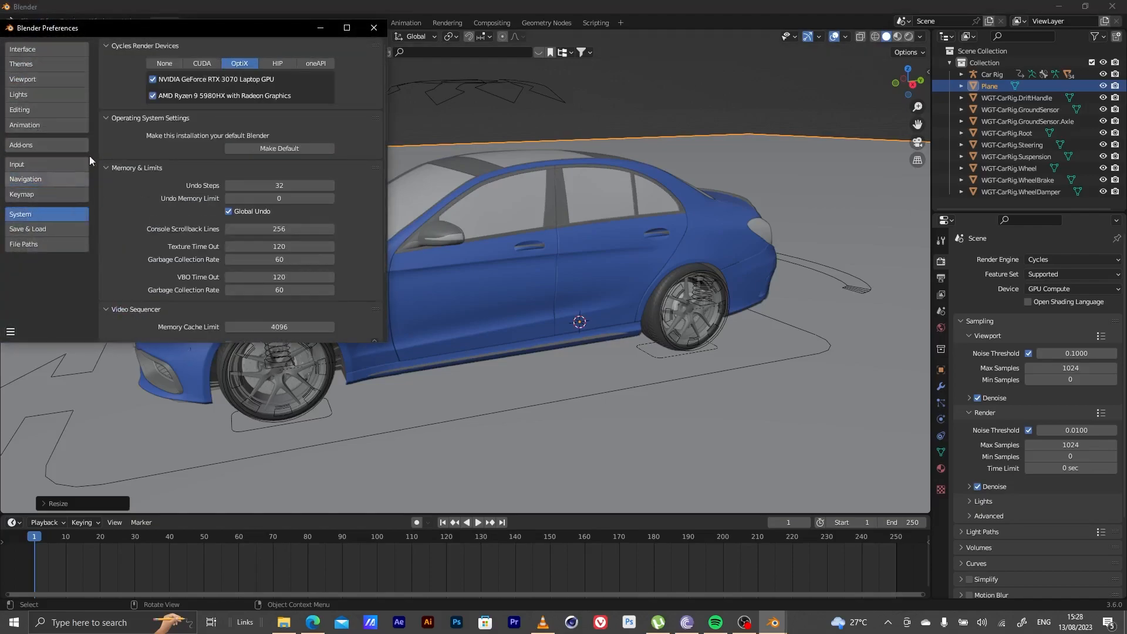
click(155, 80)
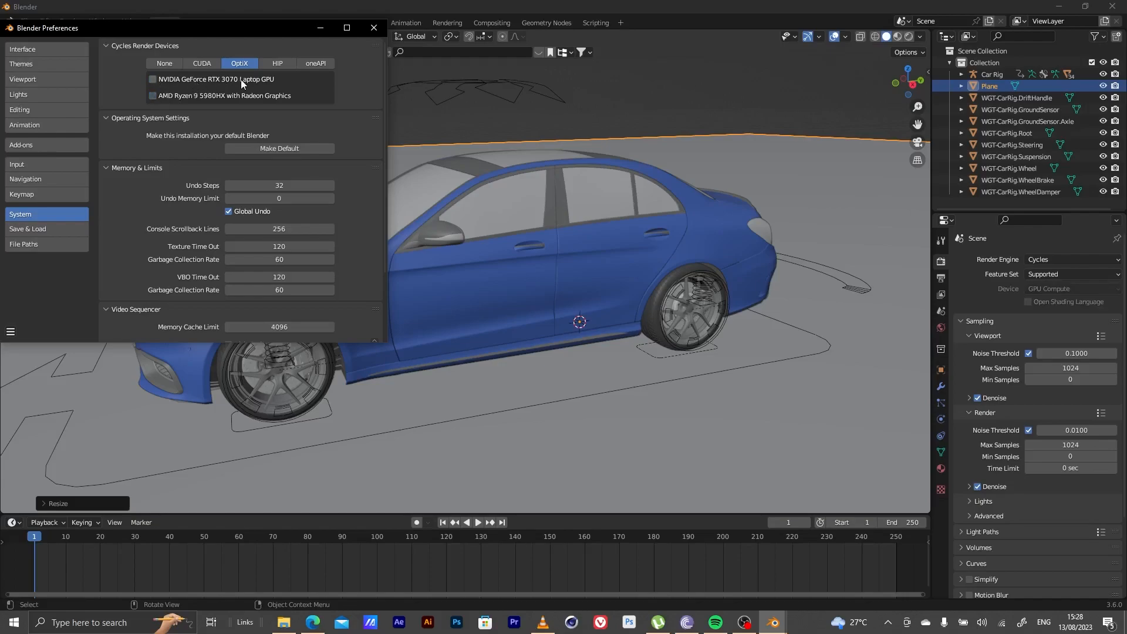
click(153, 79)
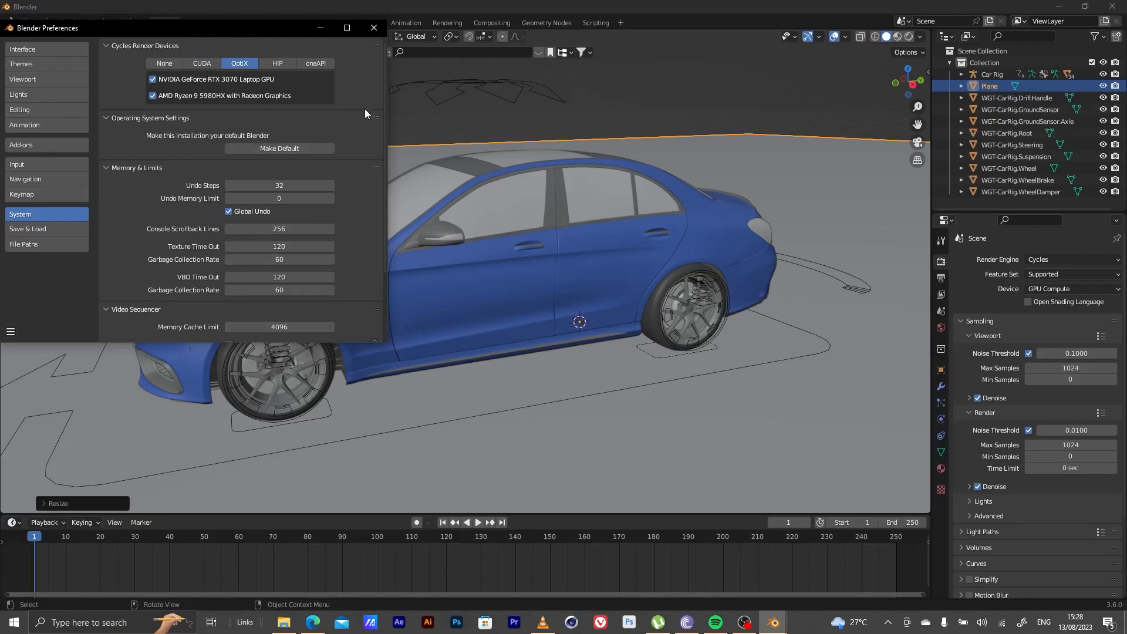
click(370, 33)
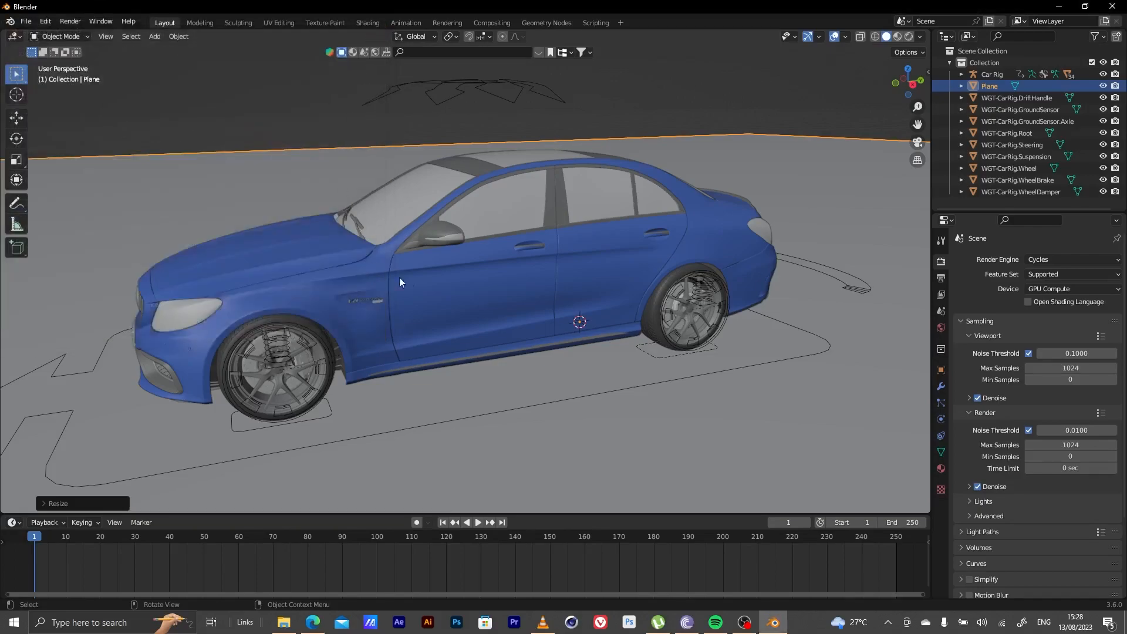
- Collapse the collection that holds the car and ground plane and rename it Car
middle_drag(440, 259, 493, 230)
middle_drag(814, 280, 858, 198)
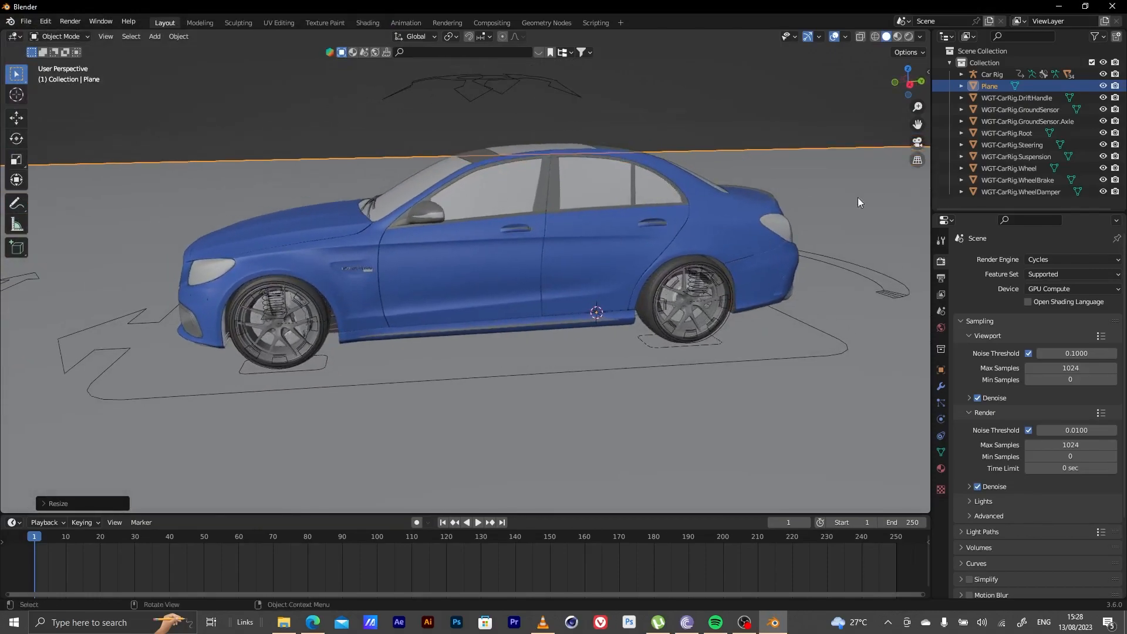
click(949, 62)
click(983, 63)
double_click(982, 63)
text(Car)
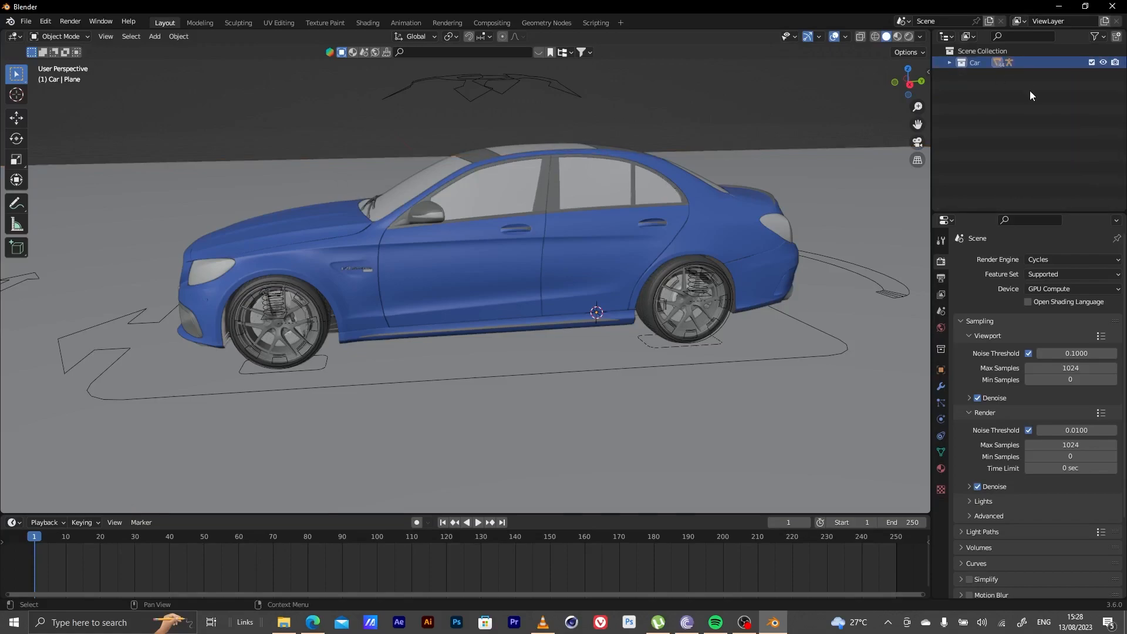
key(Return)
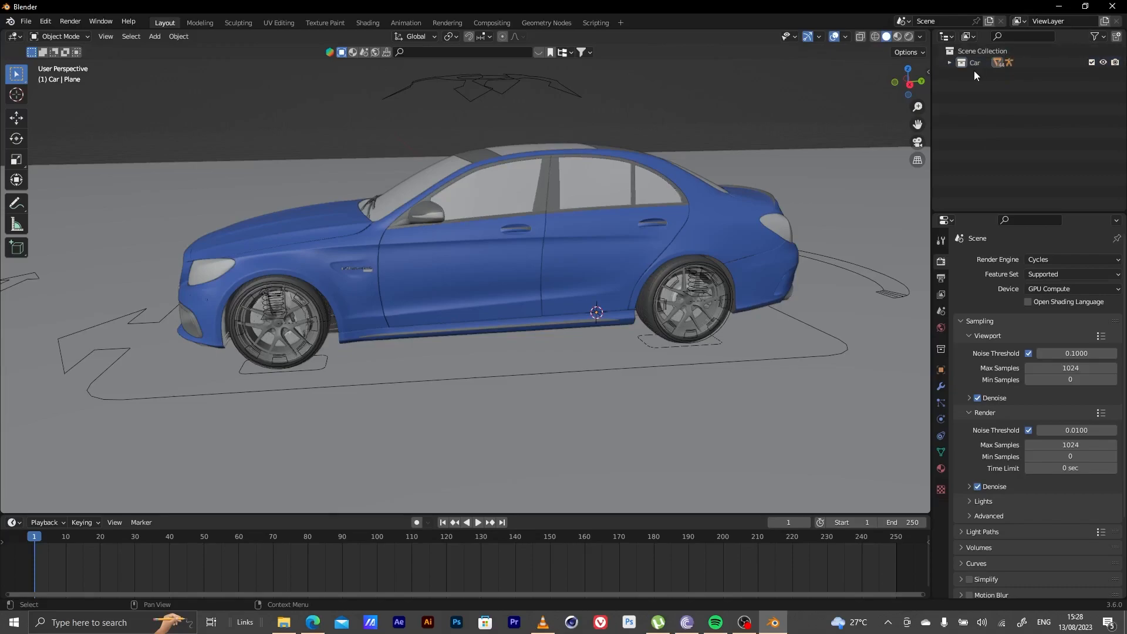
- Widen the outliner, add a new collection directly under the Scene Collection and name it Screen
click(983, 52)
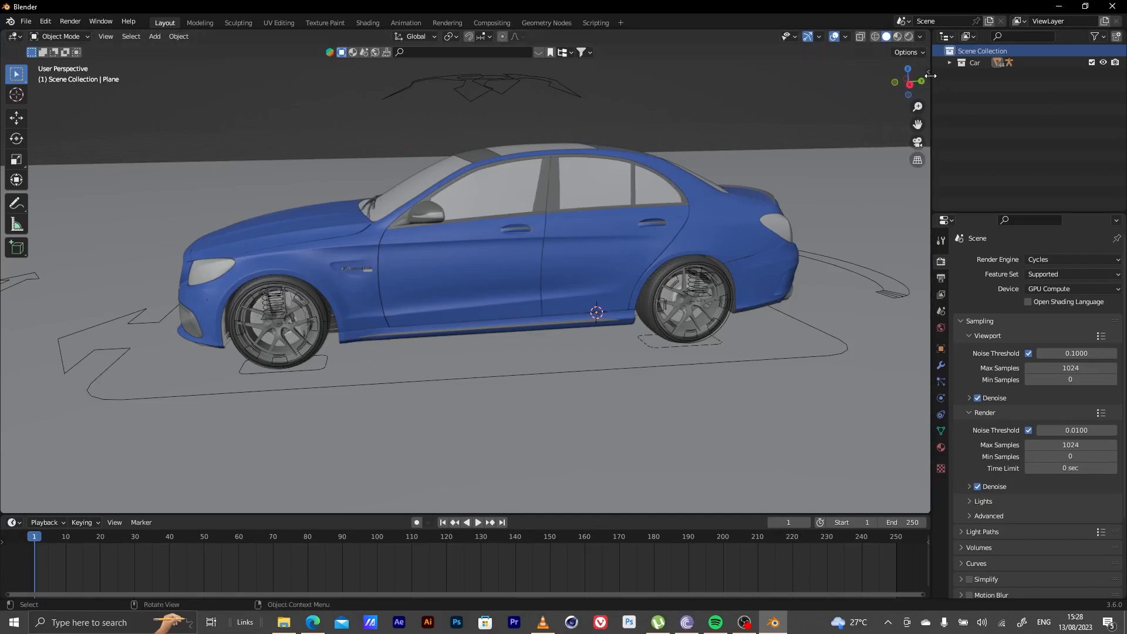
drag(932, 97, 884, 121)
right_click(913, 52)
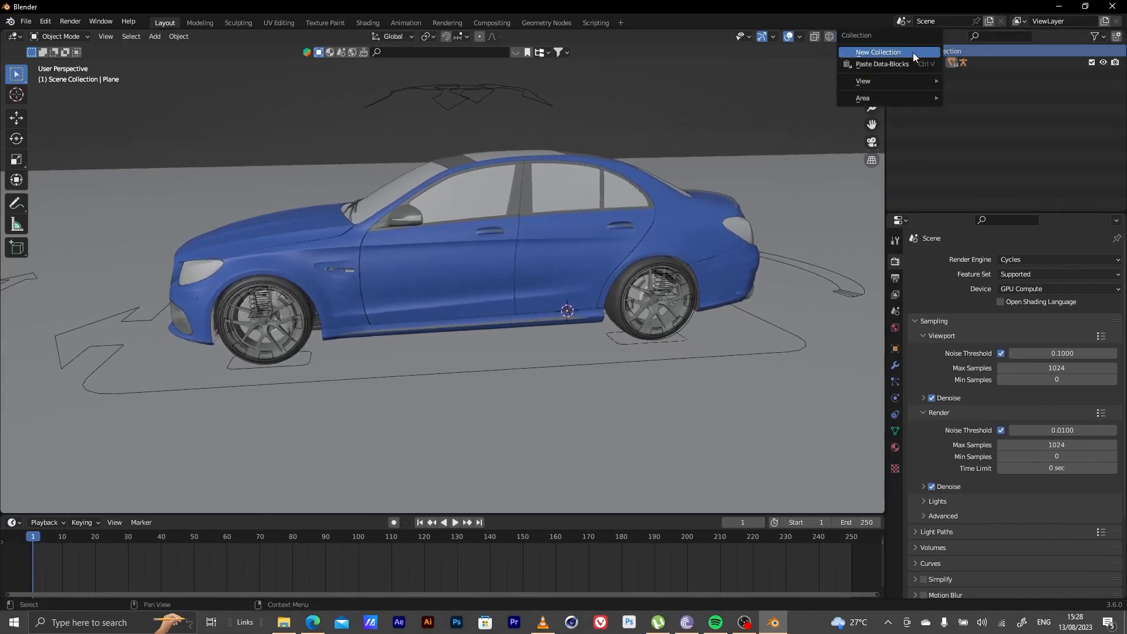
click(913, 51)
double_click(939, 75)
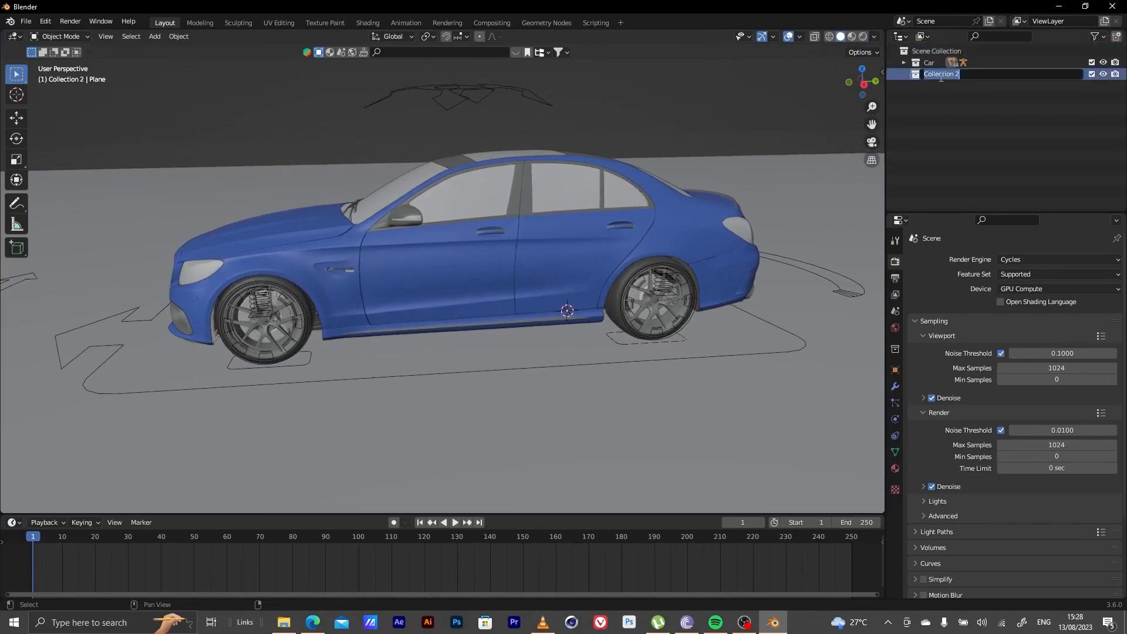
text(Screen)
key(Return)
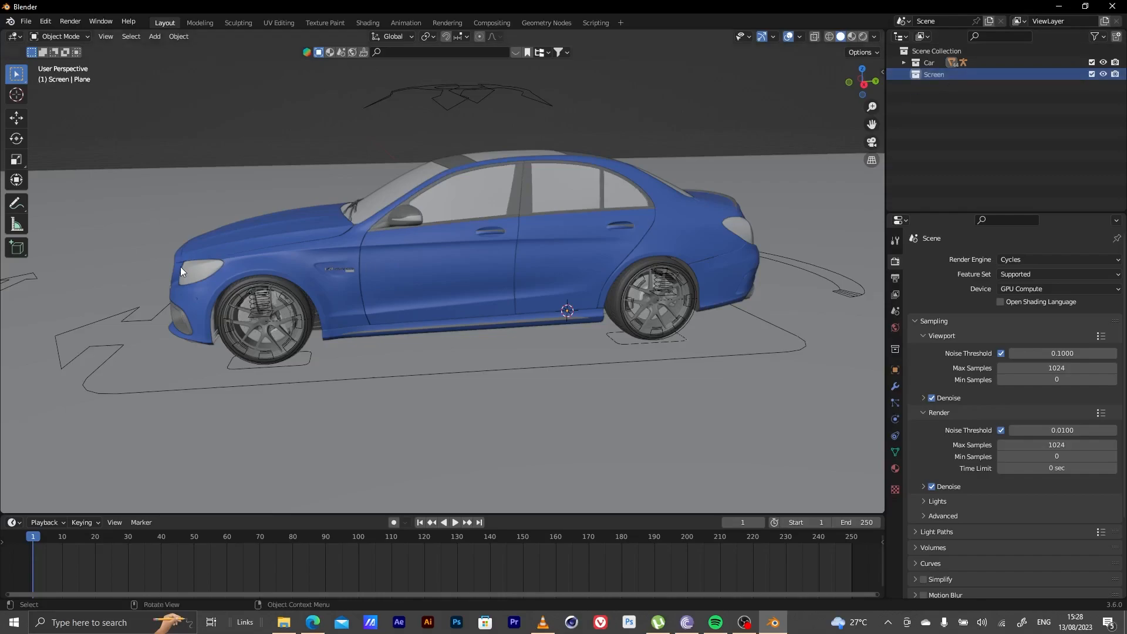
- Import the FBX file Screen.fbx from the Tutorial Assets folder into the Screen collection
alt+drag(446, 276, 310, 286)
alt+right_drag(310, 282, 223, 312)
alt+middle_drag(450, 294, 403, 308)
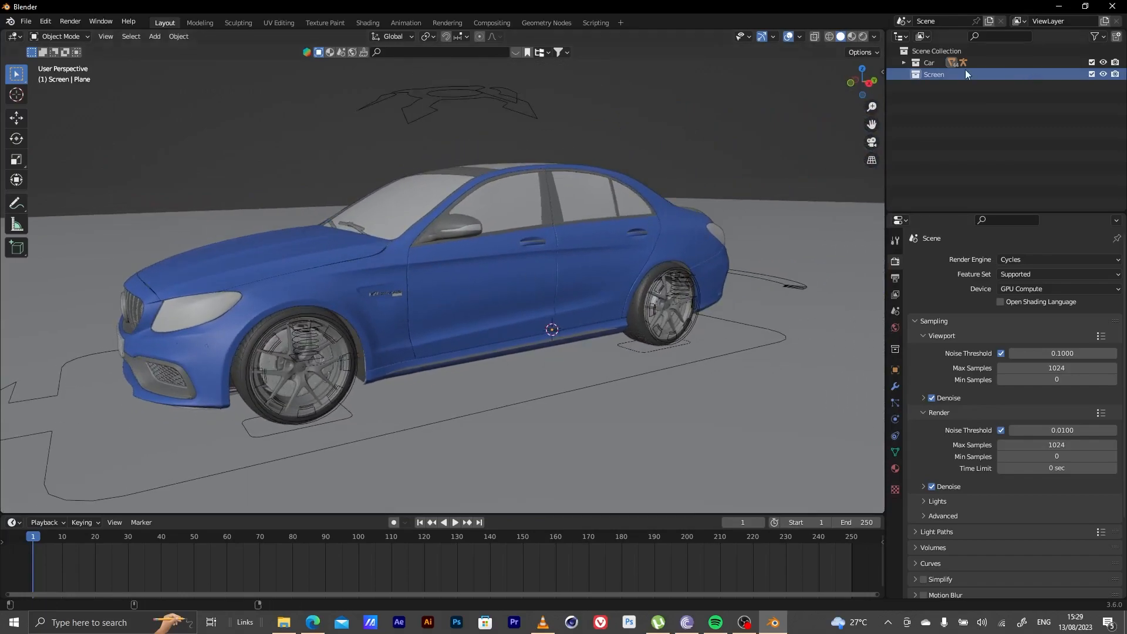
click(29, 28)
mouse_move(64, 180)
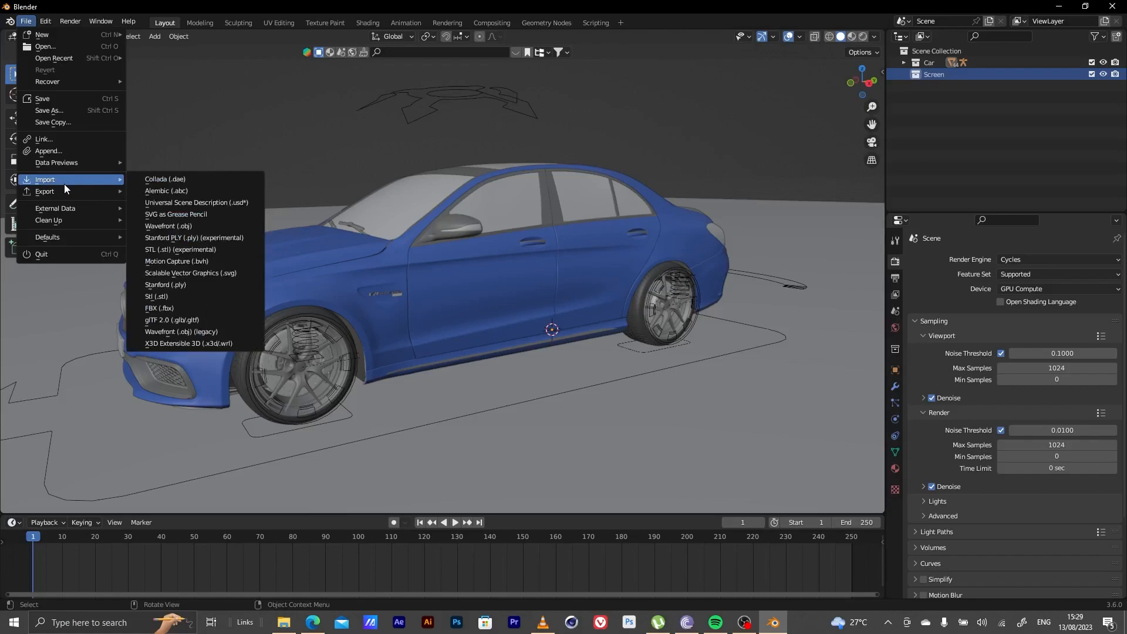
click(176, 308)
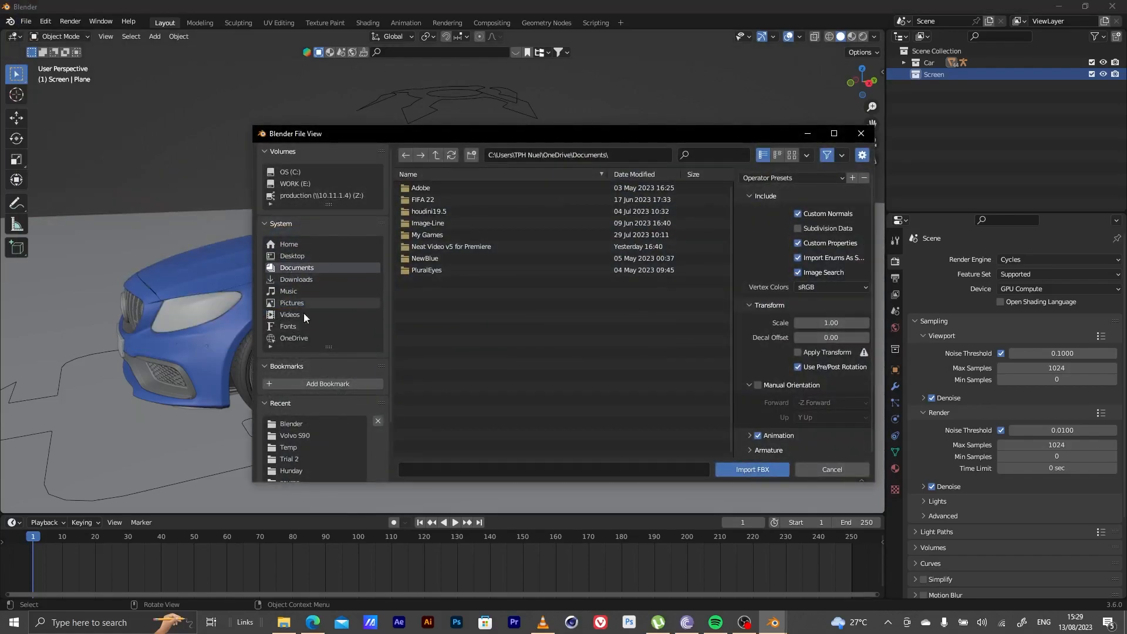
click(302, 182)
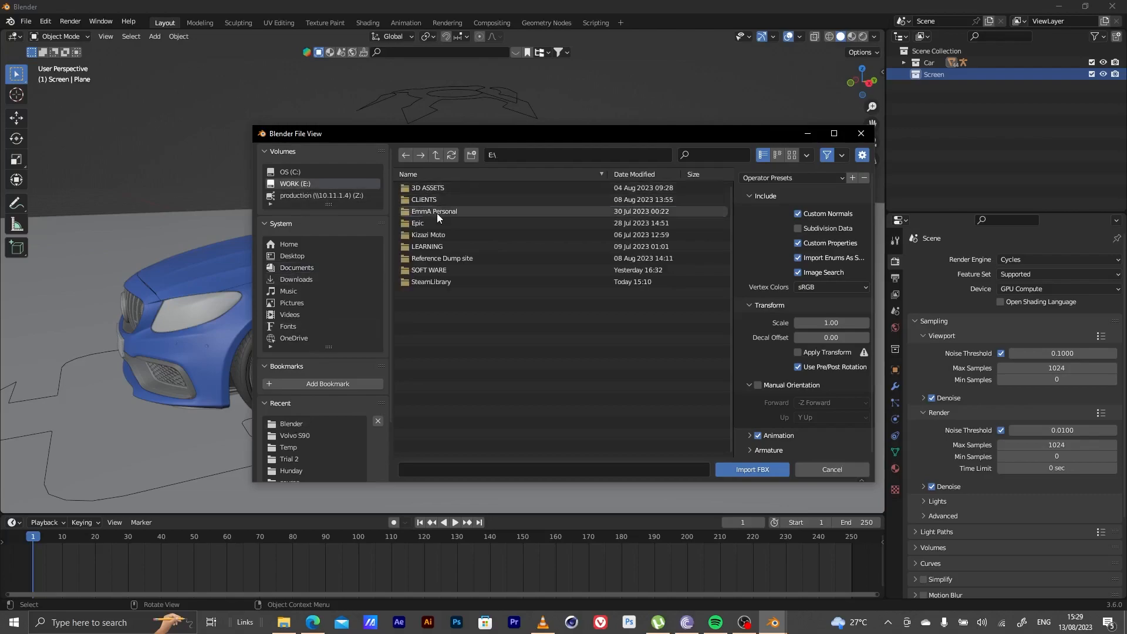
double_click(436, 212)
double_click(439, 189)
click(439, 191)
double_click(439, 198)
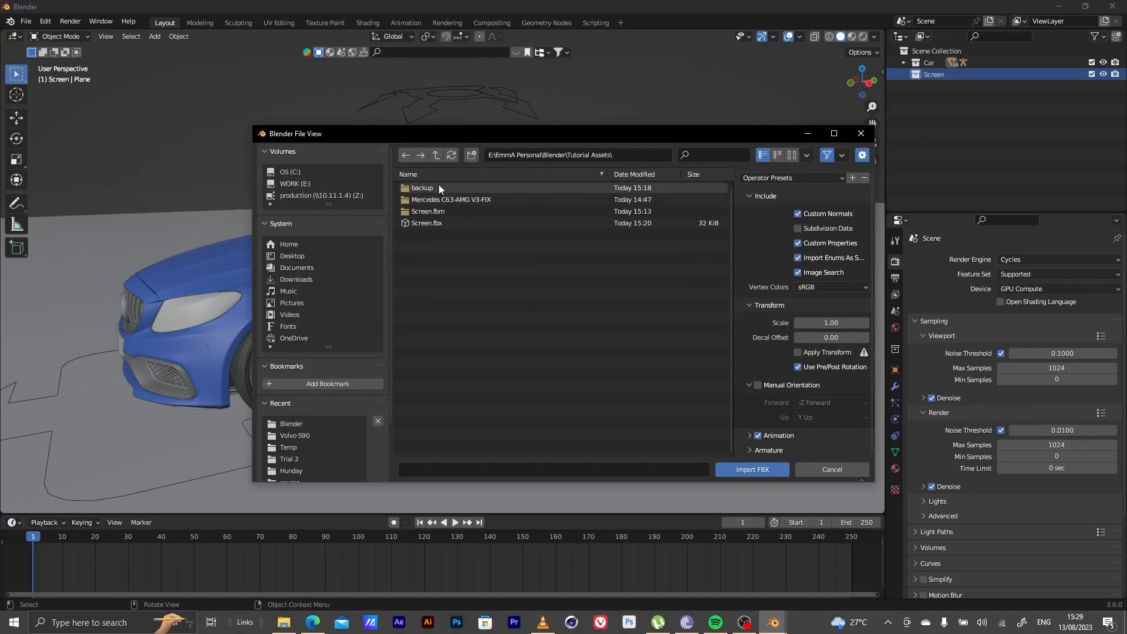
click(432, 224)
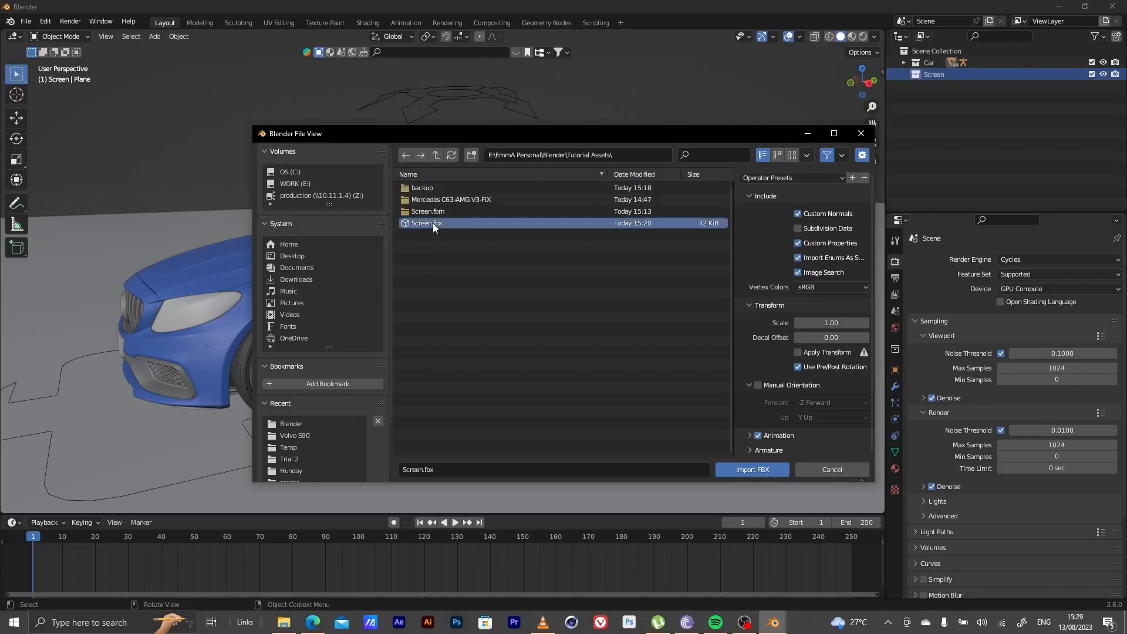
click(744, 469)
- Delete the CINEMA_4D_Editor camera that came in with the imported screen
middle_drag(550, 275, 636, 271)
scroll(605, 217, down, 3)
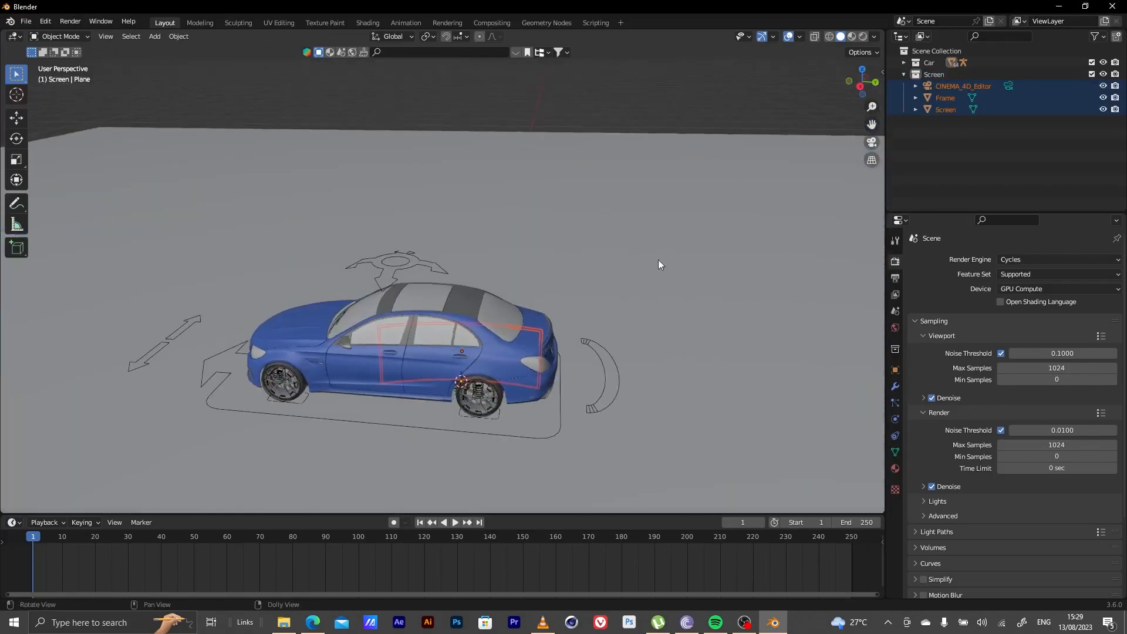
click(971, 88)
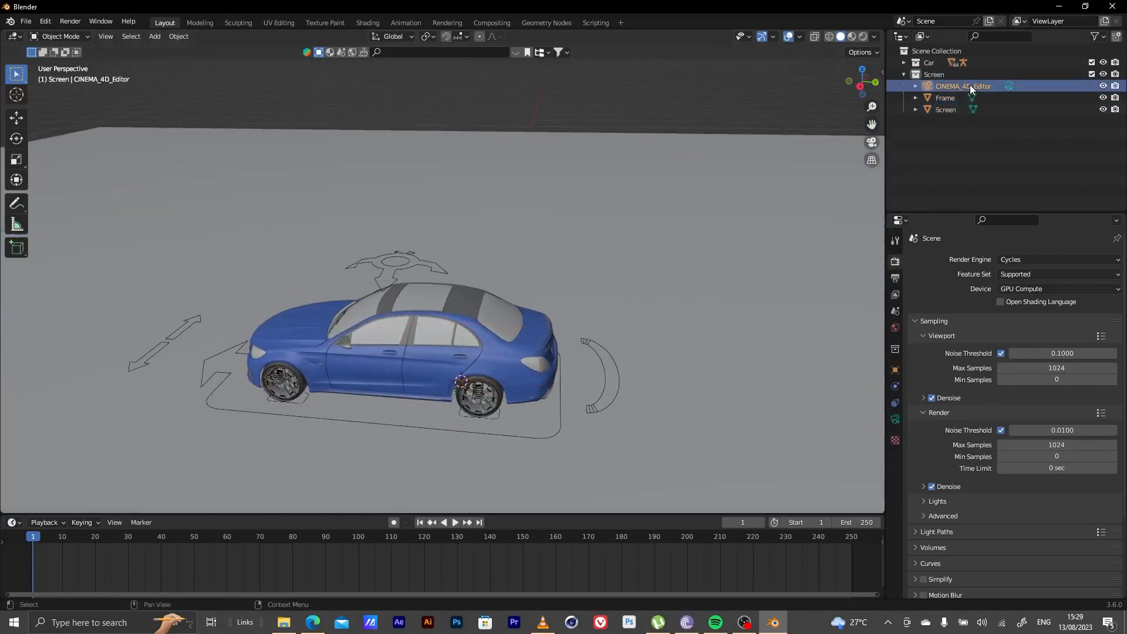
key(x)
- Select the Frame and Screen objects together and scale them up until they are much wider than the car
drag(945, 113, 939, 84)
key(s)
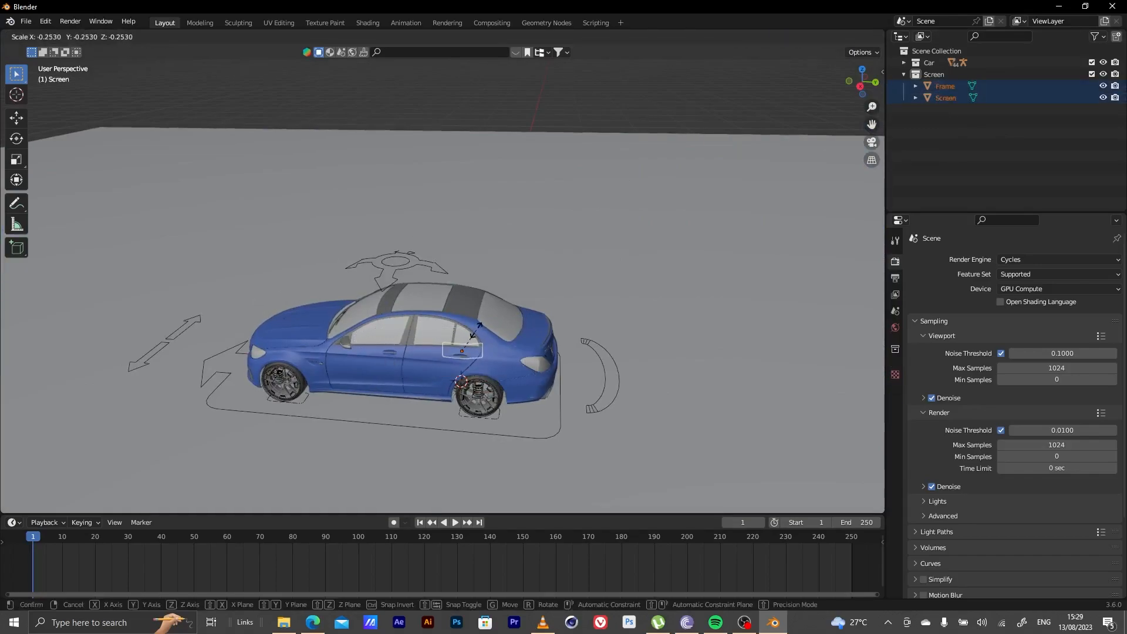
click(75, 398)
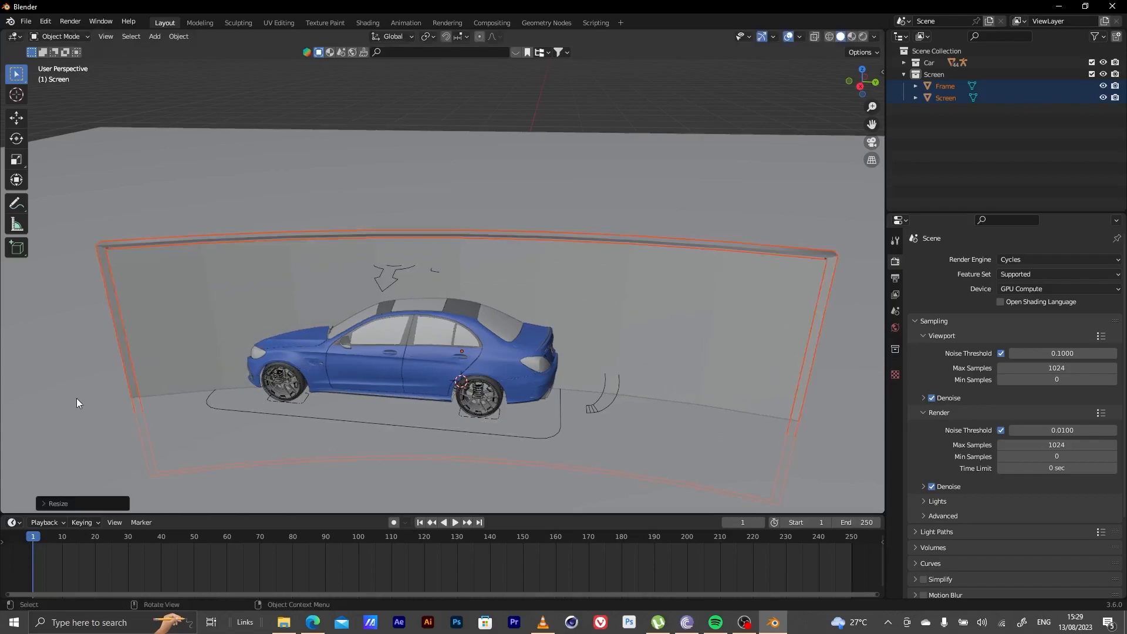
- Move the screen and its frame straight up until they clear the ground plane
scroll(354, 256, down, 5)
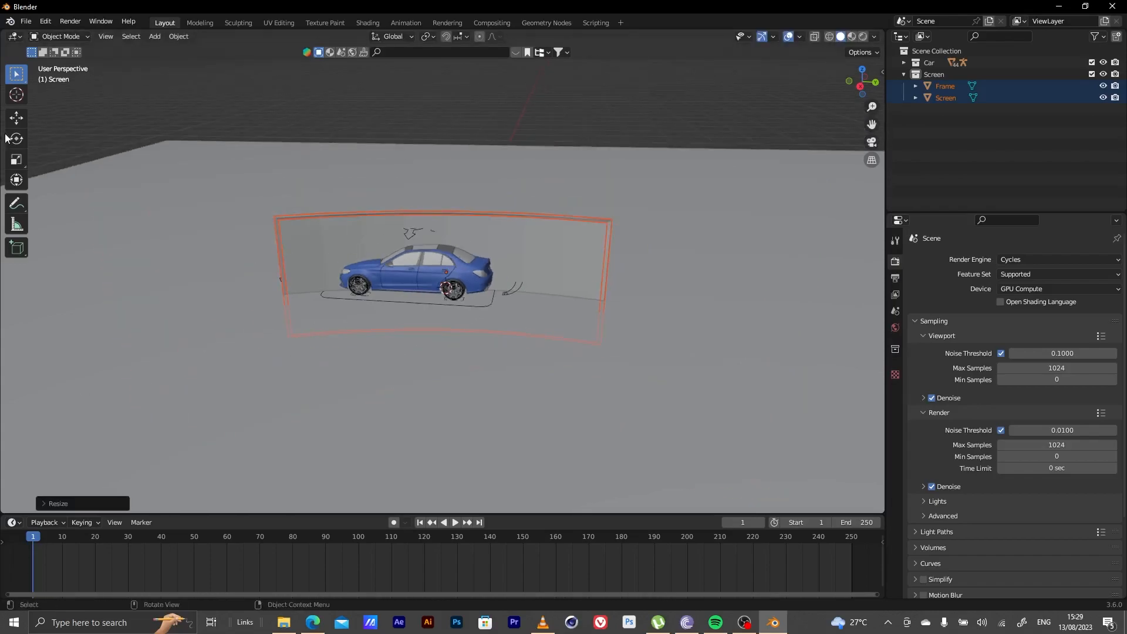
key(shift+space)
key(g)
drag(445, 229, 449, 169)
- Scale the screen and frame up further and raise them slightly above the ground
middle_drag(449, 169, 301, 172)
key(s)
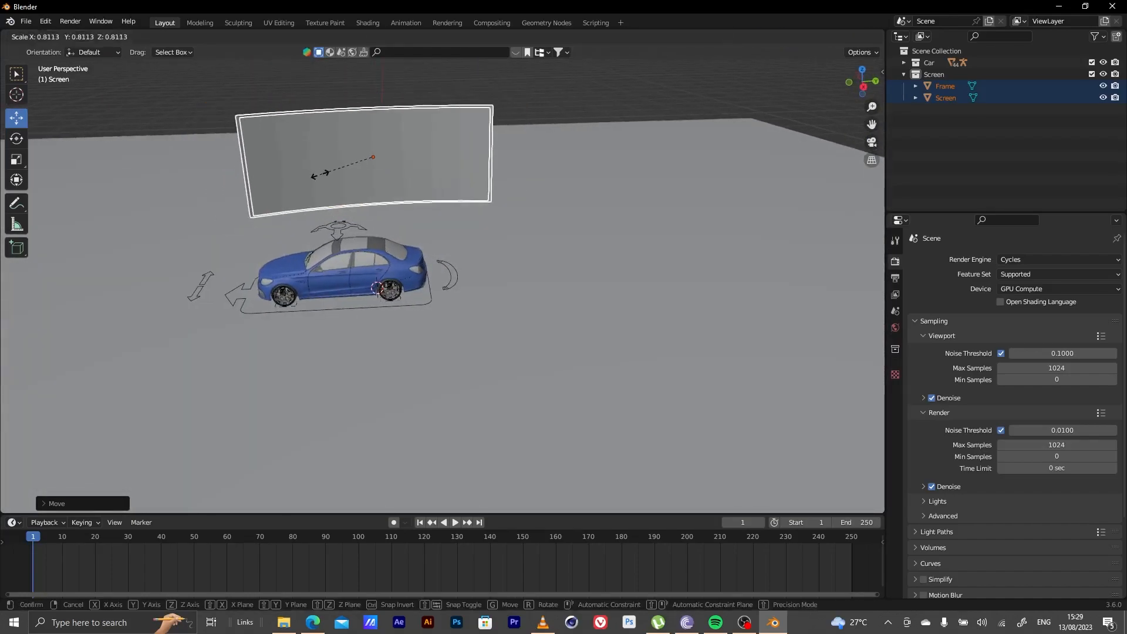
click(255, 174)
middle_drag(317, 193, 424, 276)
drag(388, 215, 386, 205)
middle_drag(386, 205, 312, 283)
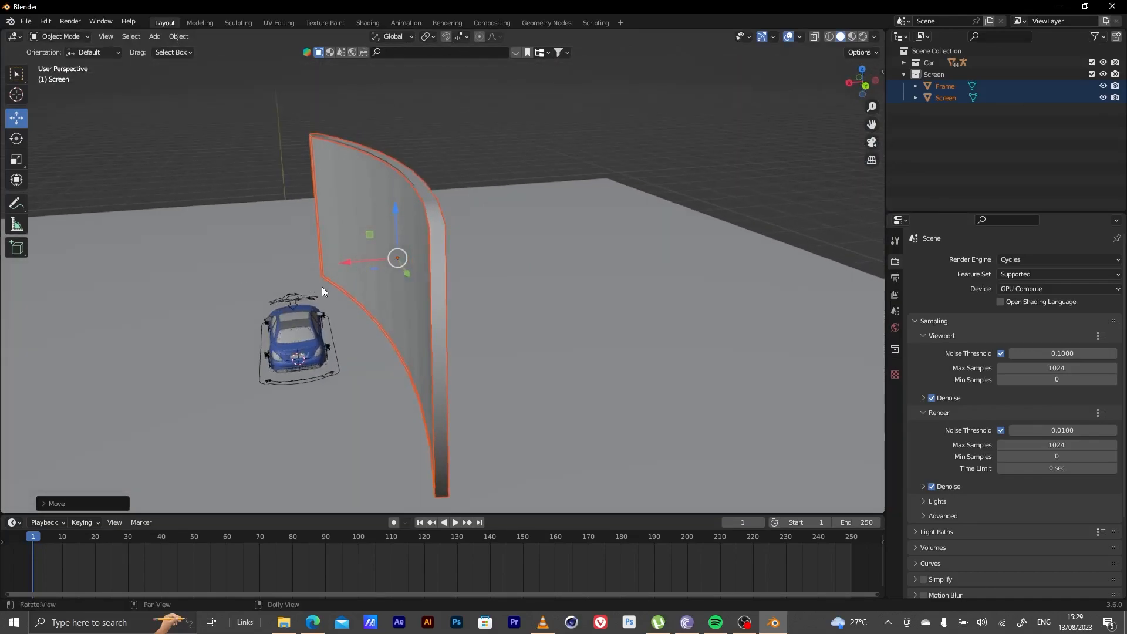
- Move the screen and frame farther behind the car, and shift them along its length towards the front
drag(347, 261, 455, 261)
middle_drag(455, 261, 396, 248)
scroll(463, 244, up, 4)
scroll(451, 256, down, 1)
drag(498, 223, 462, 223)
- Rotate the screen and frame slightly with a free trackball rotation to adjust their tilt behind the car
click(17, 139)
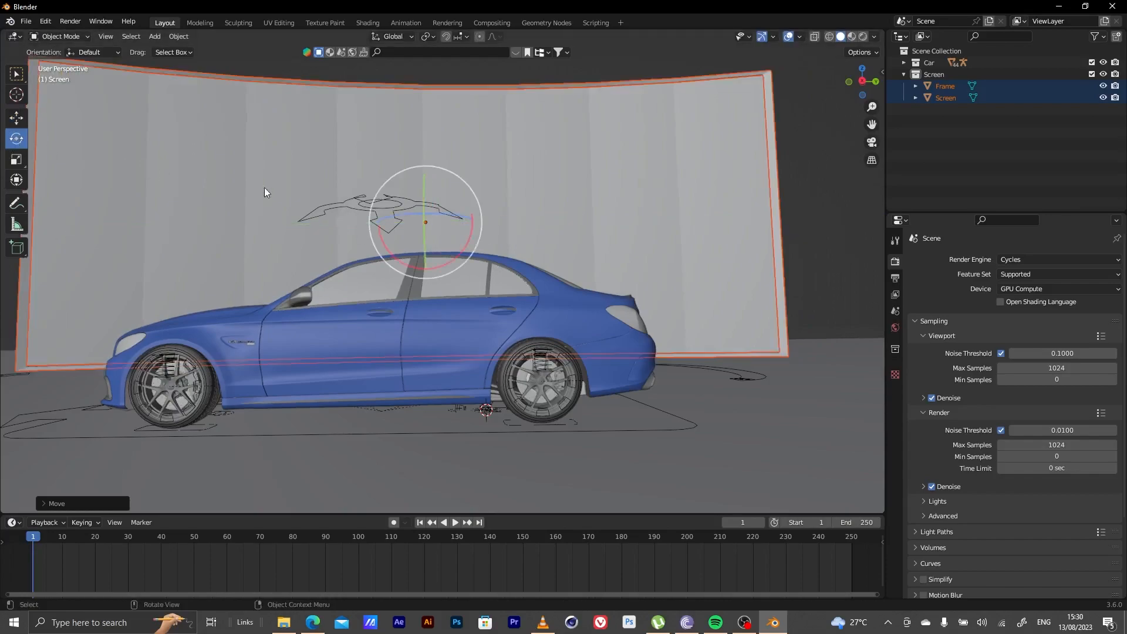
drag(390, 218, 411, 232)
middle_drag(411, 232, 467, 372)
- Raise the rotated screen and frame slightly along the vertical axis
click(16, 118)
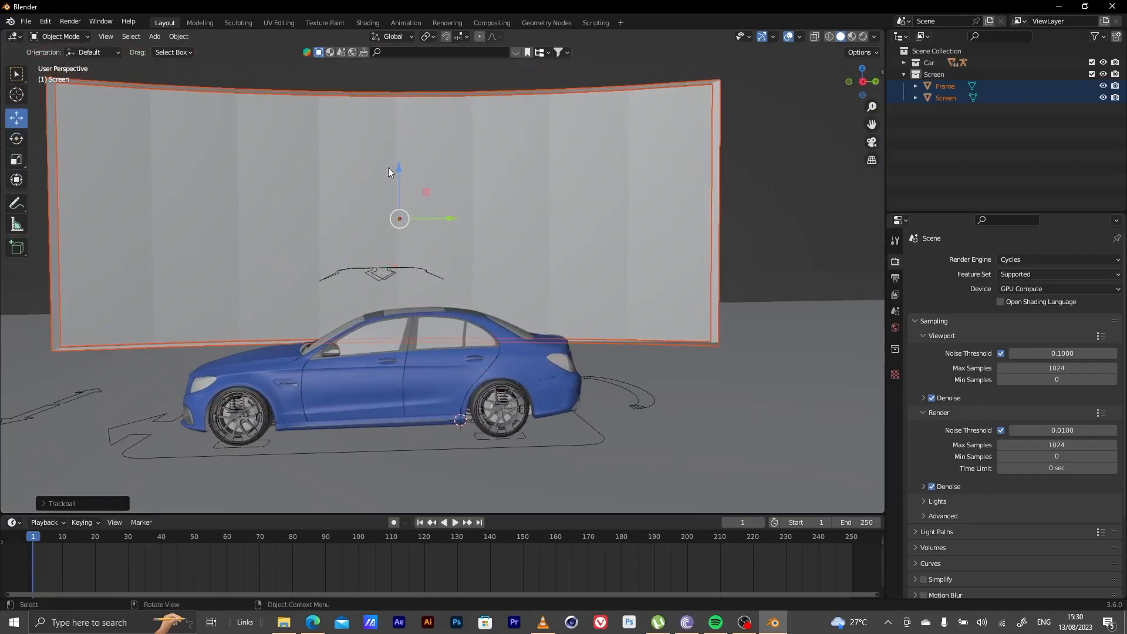
drag(399, 178, 399, 174)
drag(402, 173, 402, 172)
middle_drag(402, 171, 429, 191)
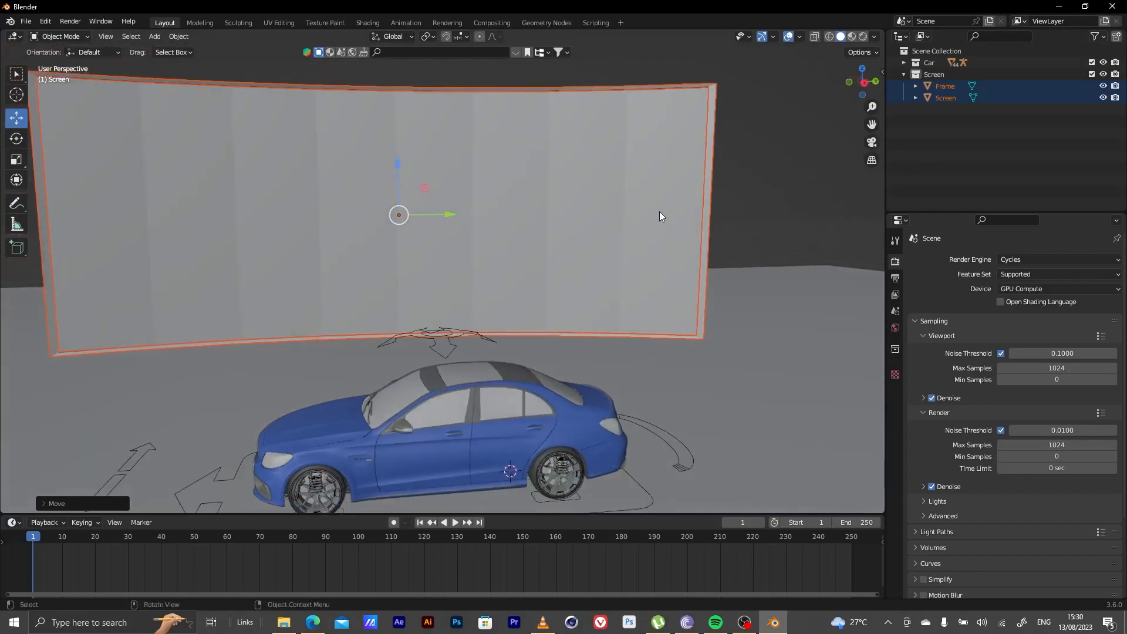
- Parent the frame to the screen object, using the Object (Keep Transform) option
middle_drag(618, 178, 590, 184)
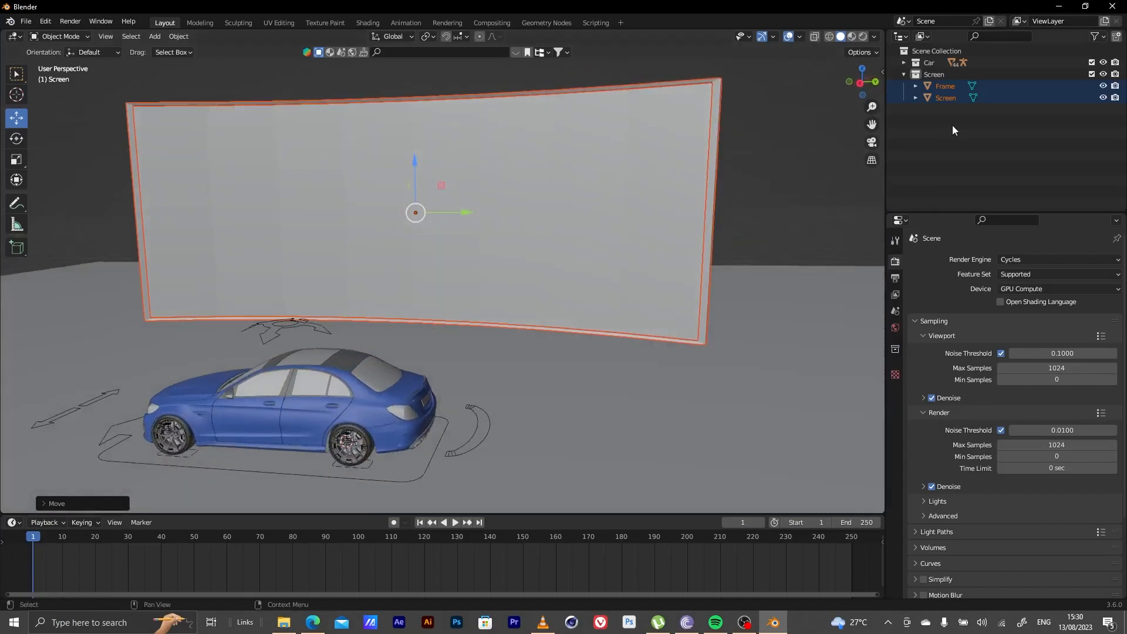
click(935, 123)
click(944, 87)
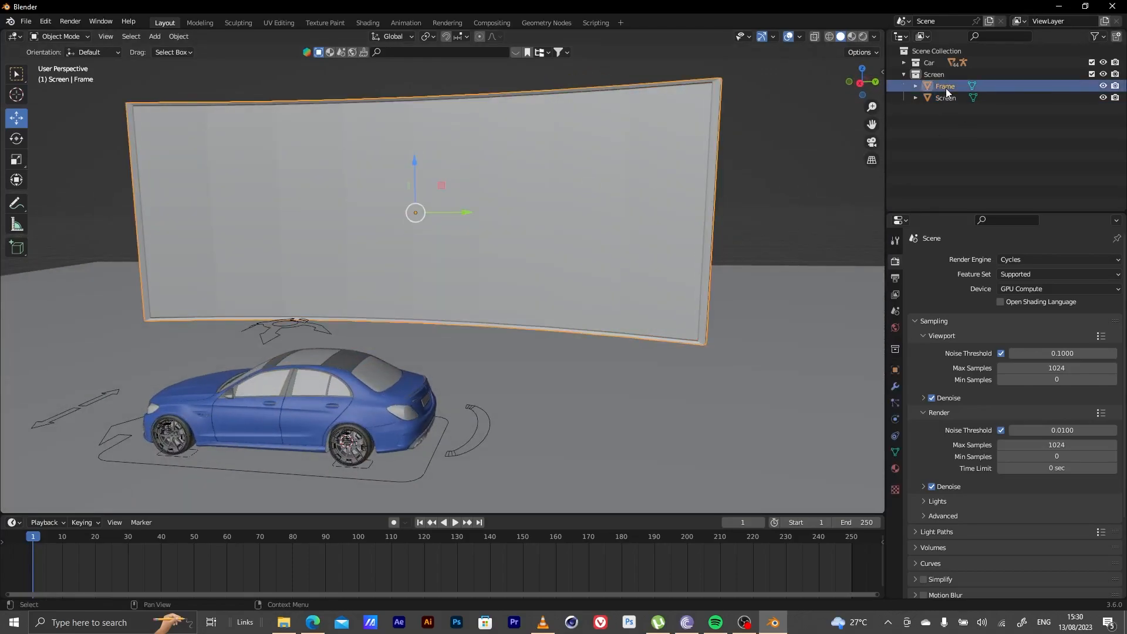
ctrl+click(947, 98)
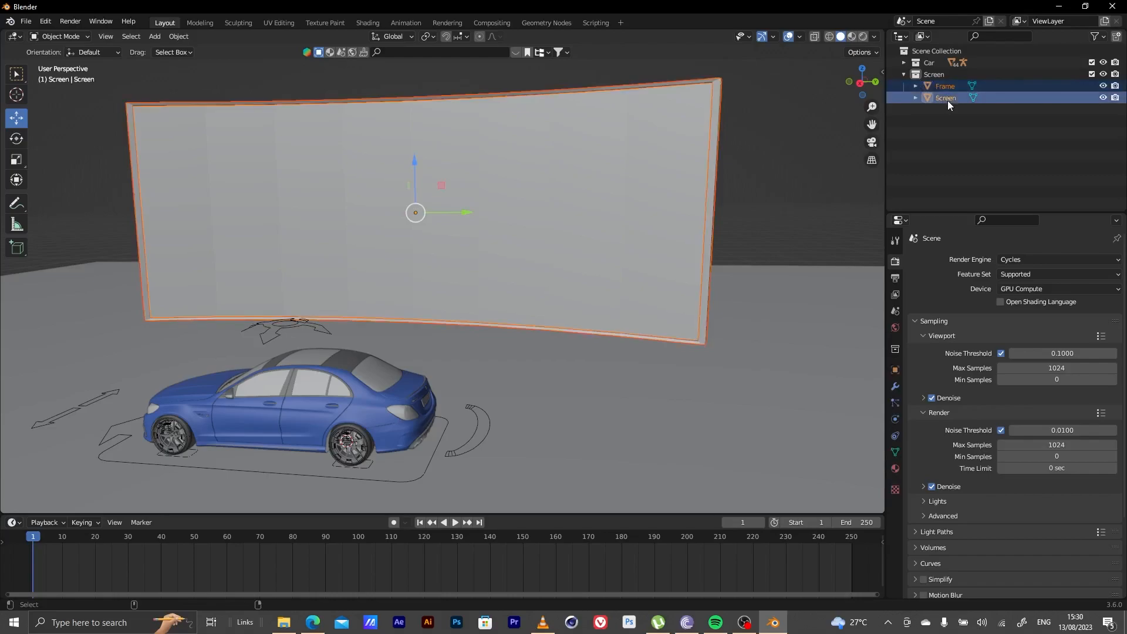
key(ctrl+p)
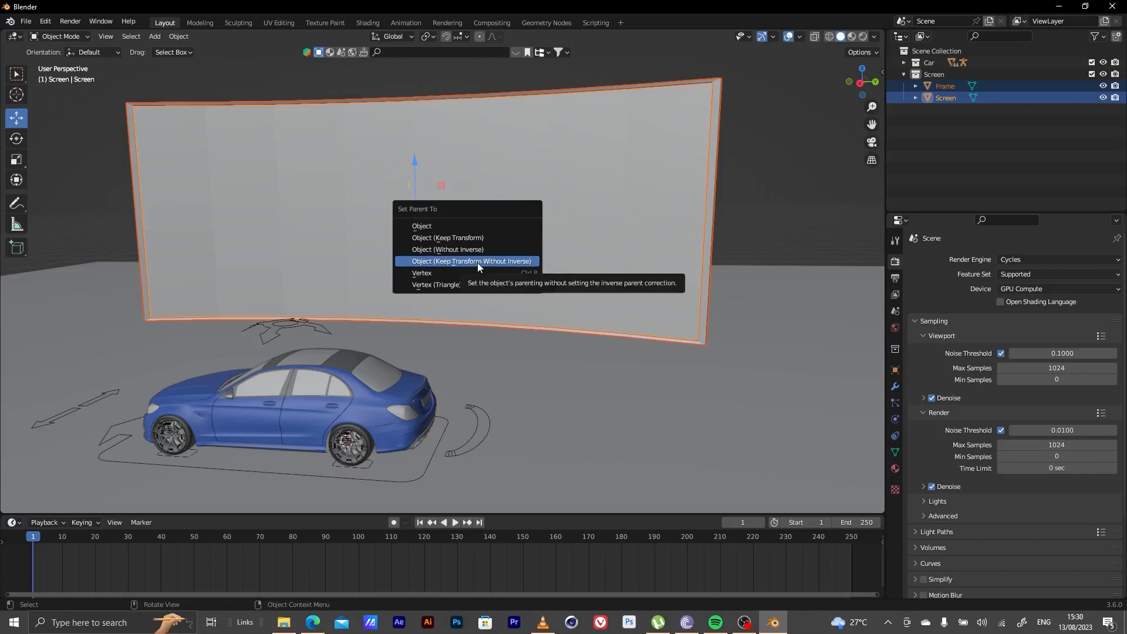
click(428, 241)
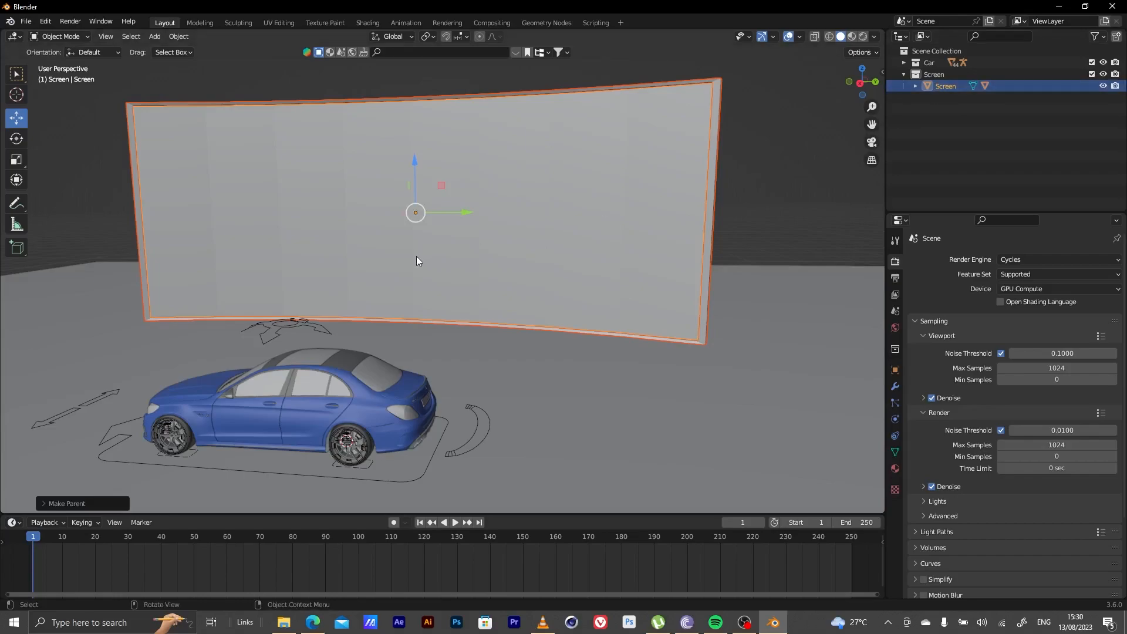
- Duplicate the screen with its frame and move the copy along the Y axis, beside the original towards the car's rear
drag(467, 212, 493, 357)
middle_drag(442, 351, 417, 261)
key(shift+d)
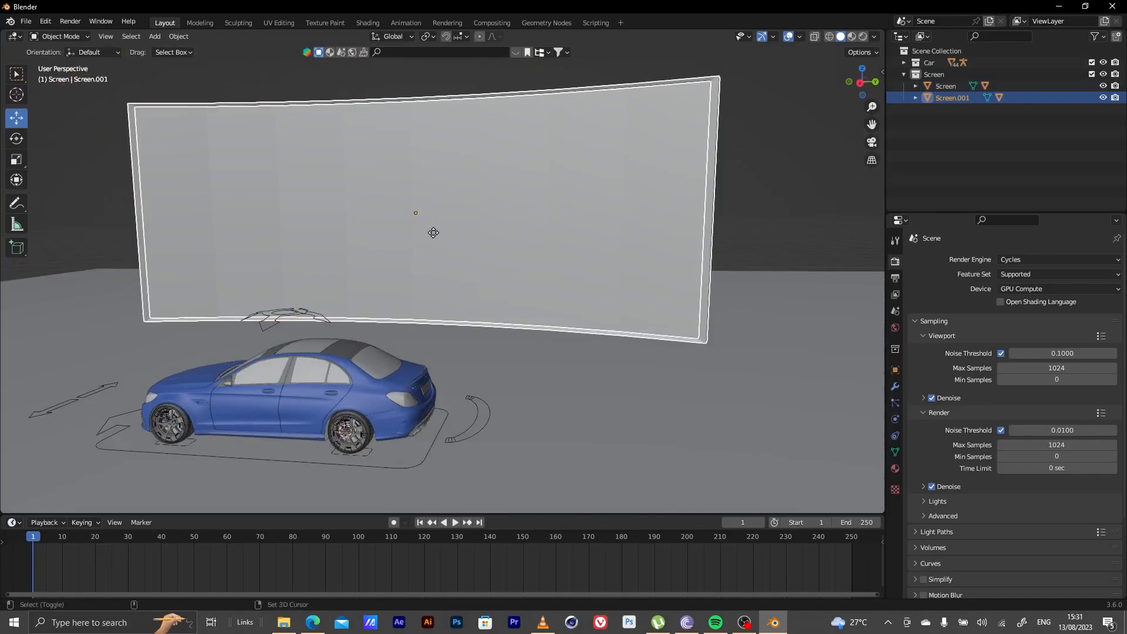
right_click(433, 233)
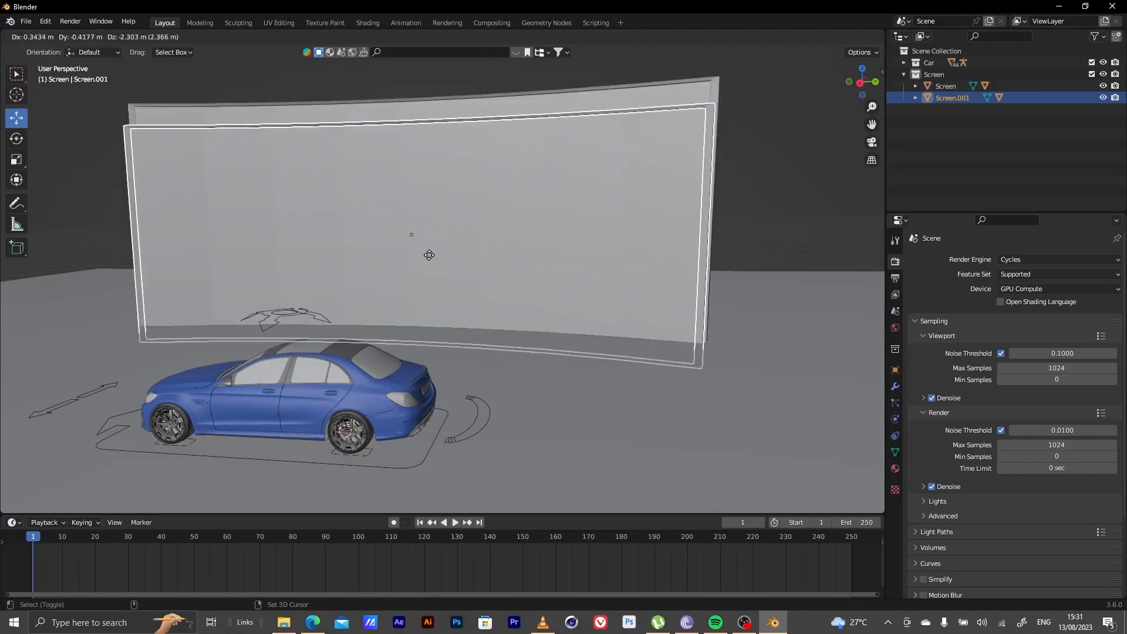
middle_drag(430, 264, 495, 276)
key(g)
key(y)
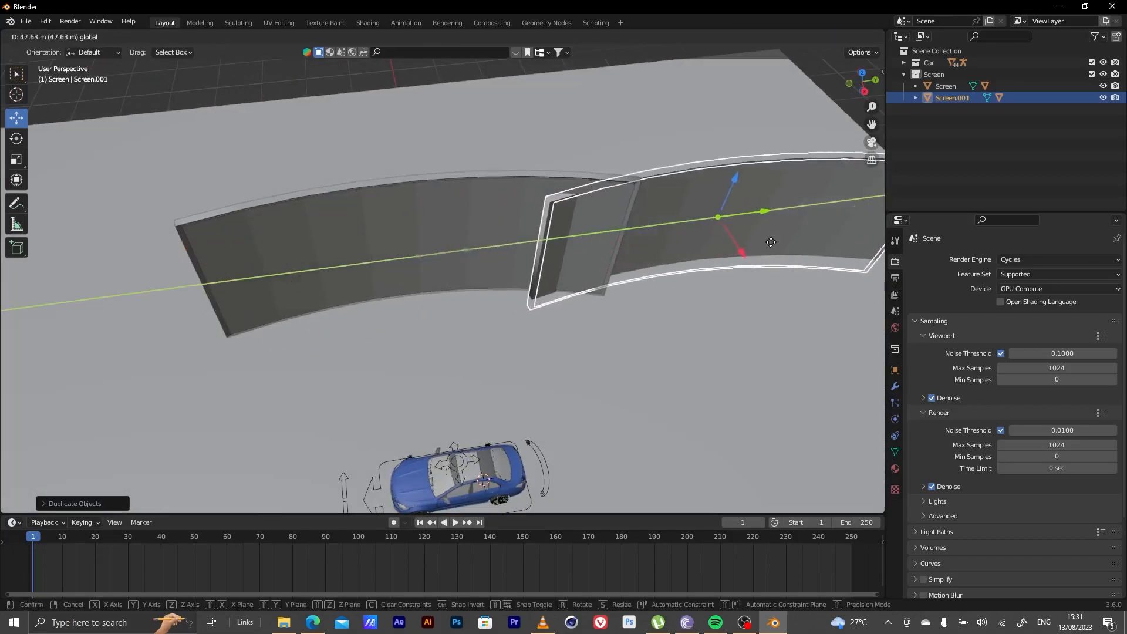
click(845, 230)
- Shift the rear-side screen copy sideways and raise it along Z so its lower edge clears the ground
middle_drag(727, 251, 486, 333)
drag(512, 365, 463, 355)
middle_drag(439, 317, 494, 241)
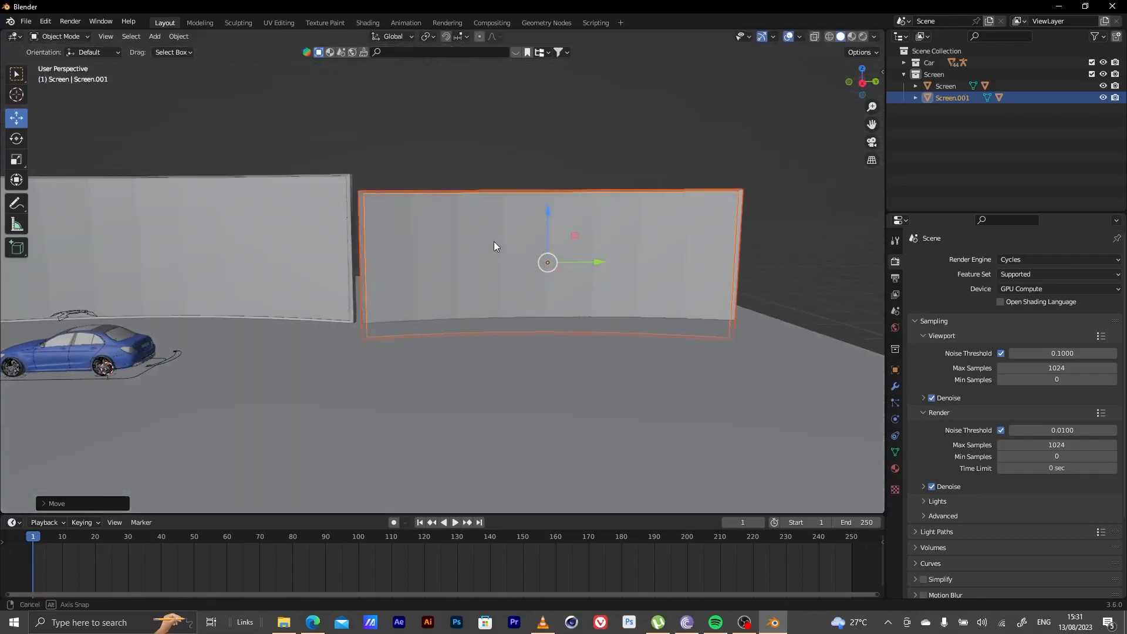
drag(548, 210, 546, 194)
middle_drag(448, 244, 319, 219)
middle_drag(375, 284, 333, 285)
scroll(328, 286, down, 4)
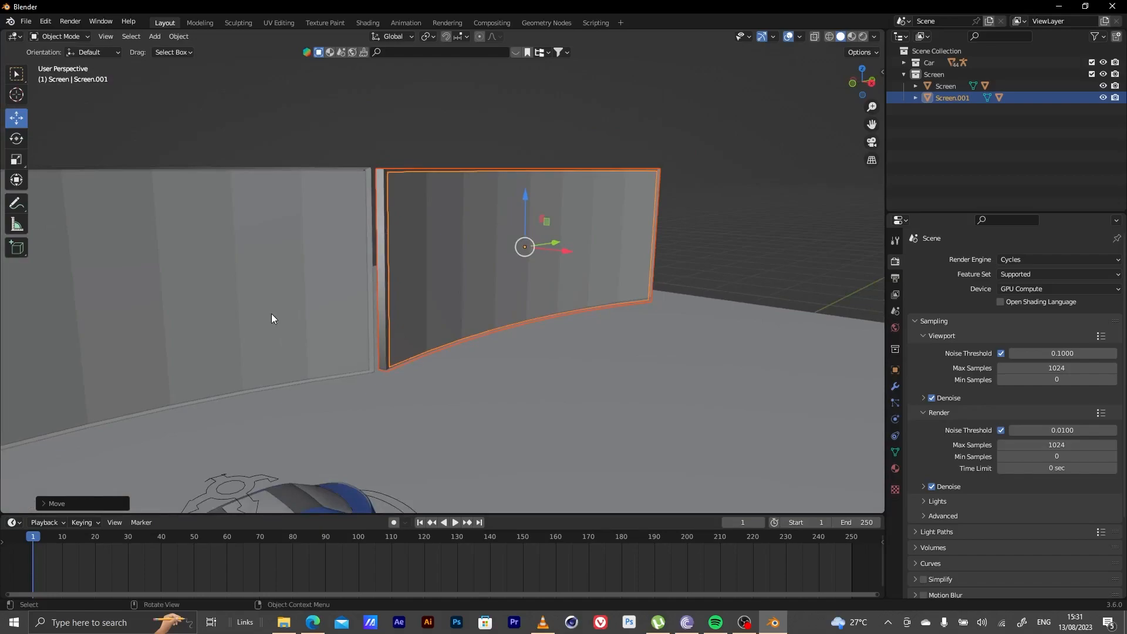
- Rotate the rear-side screen copy about the Z axis to continue the curve, and bring it forward along X
click(16, 139)
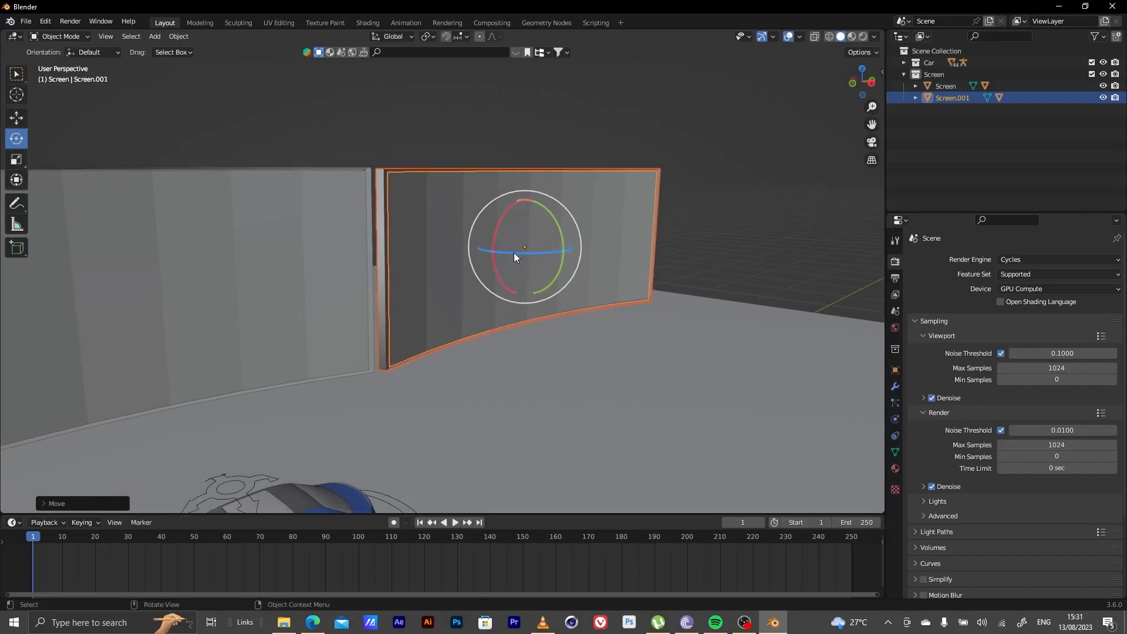
drag(514, 257, 478, 233)
click(17, 118)
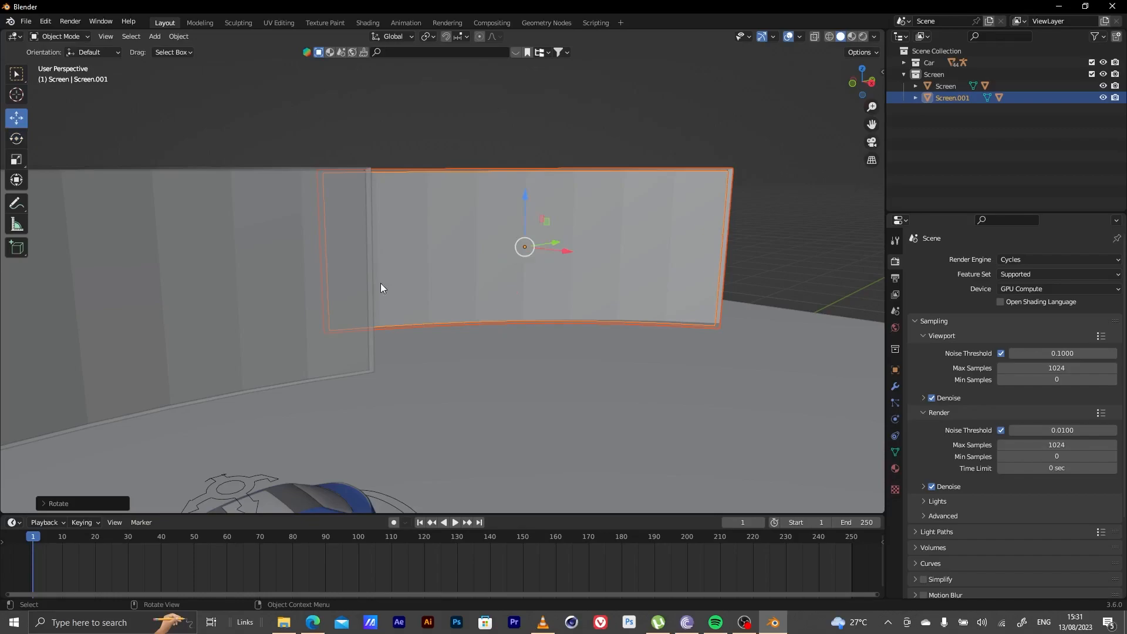
middle_drag(520, 269, 510, 337)
drag(525, 318, 492, 438)
- Move the rotated rear-side copy along X and Y to bring its inner edge up to the original screen's edge
shift+middle_drag(498, 367, 435, 296)
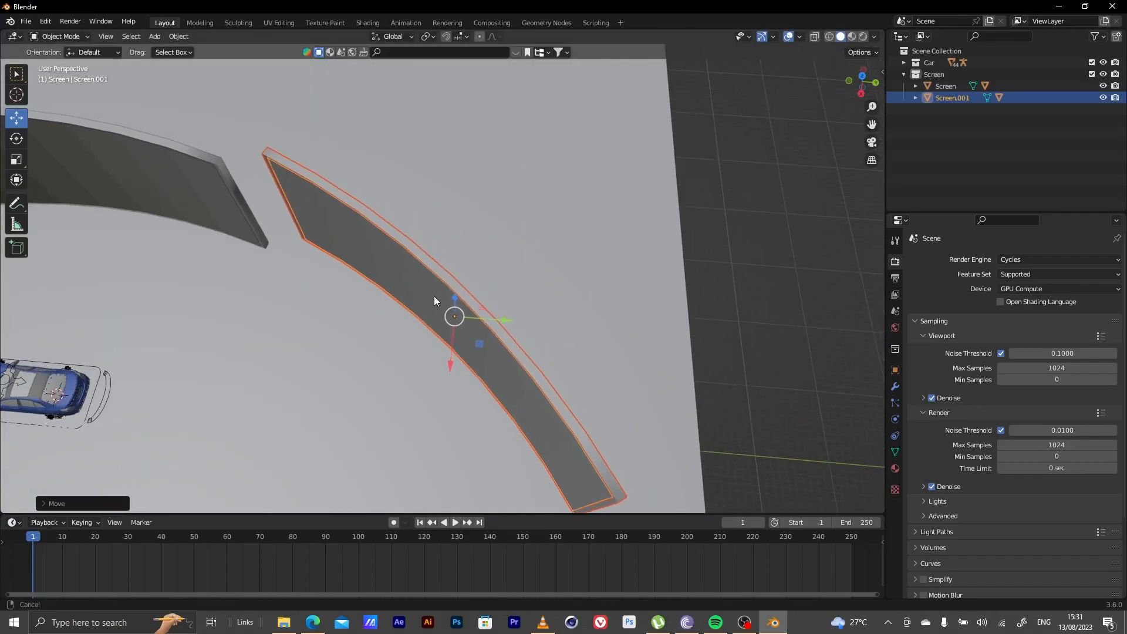
drag(450, 364, 443, 385)
middle_drag(443, 385, 438, 347)
drag(408, 338, 394, 344)
middle_drag(428, 344, 480, 332)
shift+middle_drag(358, 322, 590, 249)
drag(511, 291, 468, 282)
- Adjust the rear-side copy's height in front view to line it up with the original screen
middle_drag(349, 256, 470, 216)
drag(413, 199, 413, 204)
middle_drag(372, 238, 423, 249)
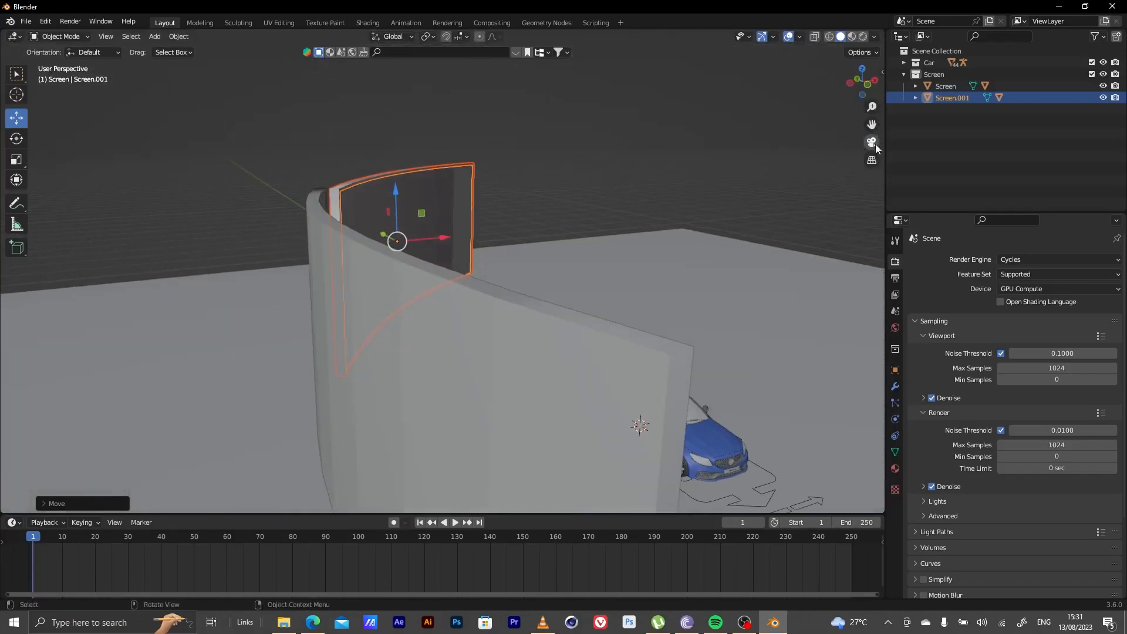
click(868, 87)
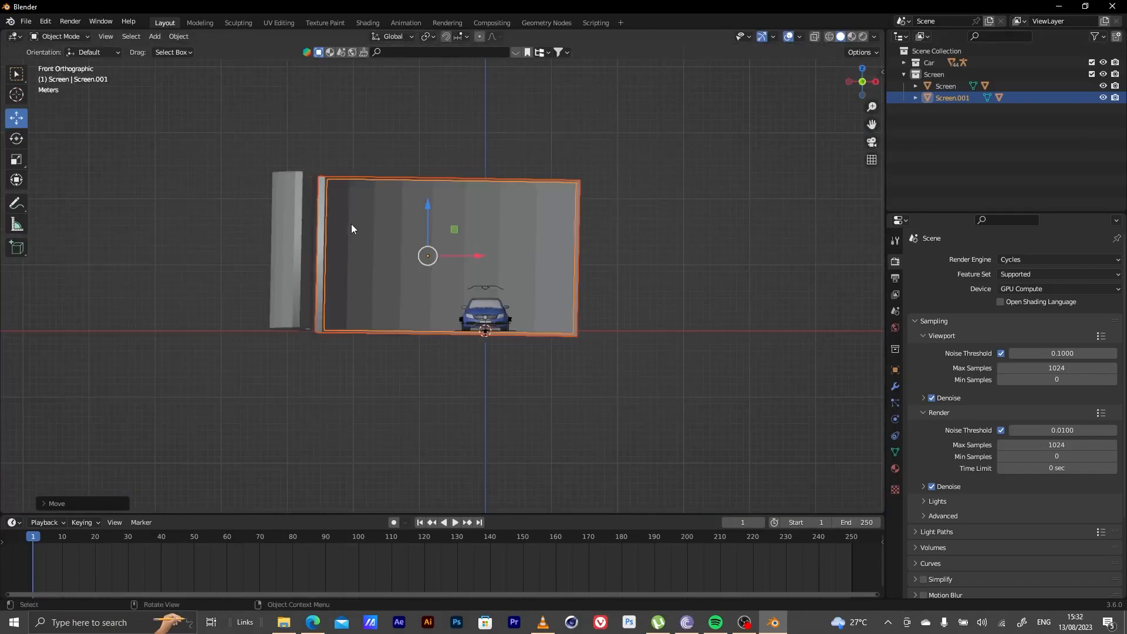
drag(430, 213, 430, 208)
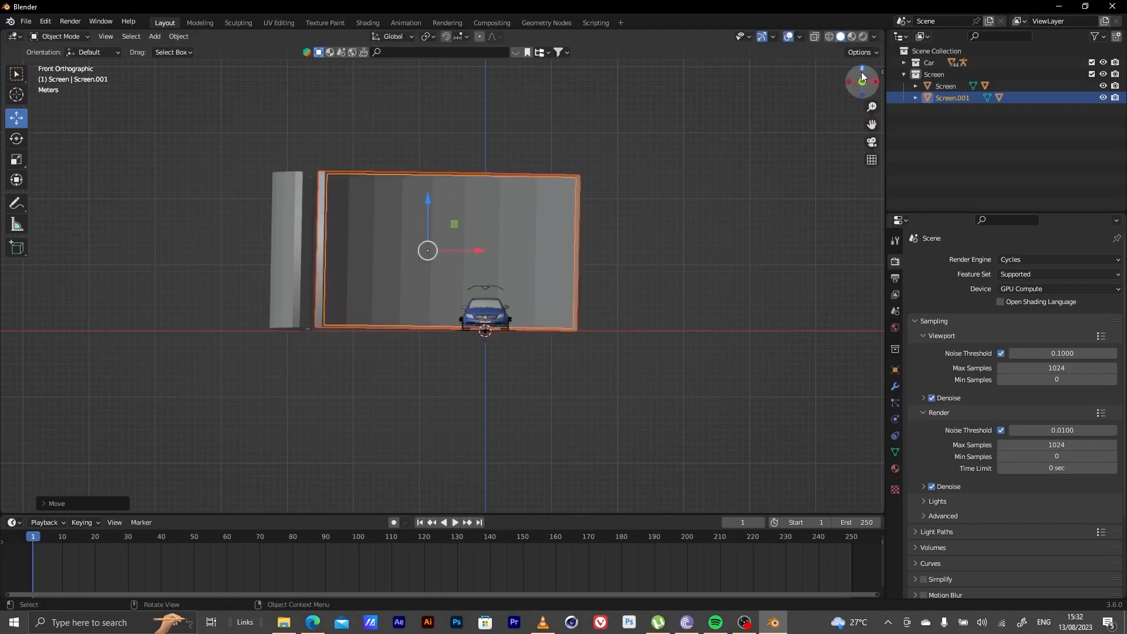
- Fine-tune the rear-side copy's position from the right view and in perspective, closing the joint with the original screen
click(873, 83)
drag(538, 203, 584, 257)
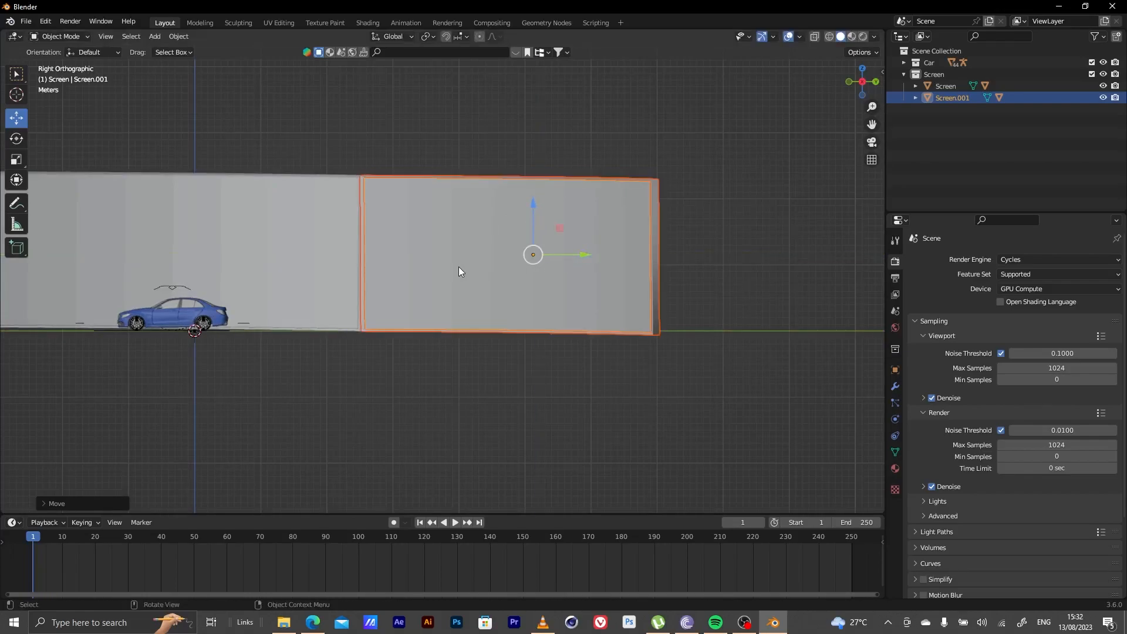
middle_drag(675, 146, 655, 175)
drag(583, 256, 578, 256)
middle_drag(553, 256, 446, 280)
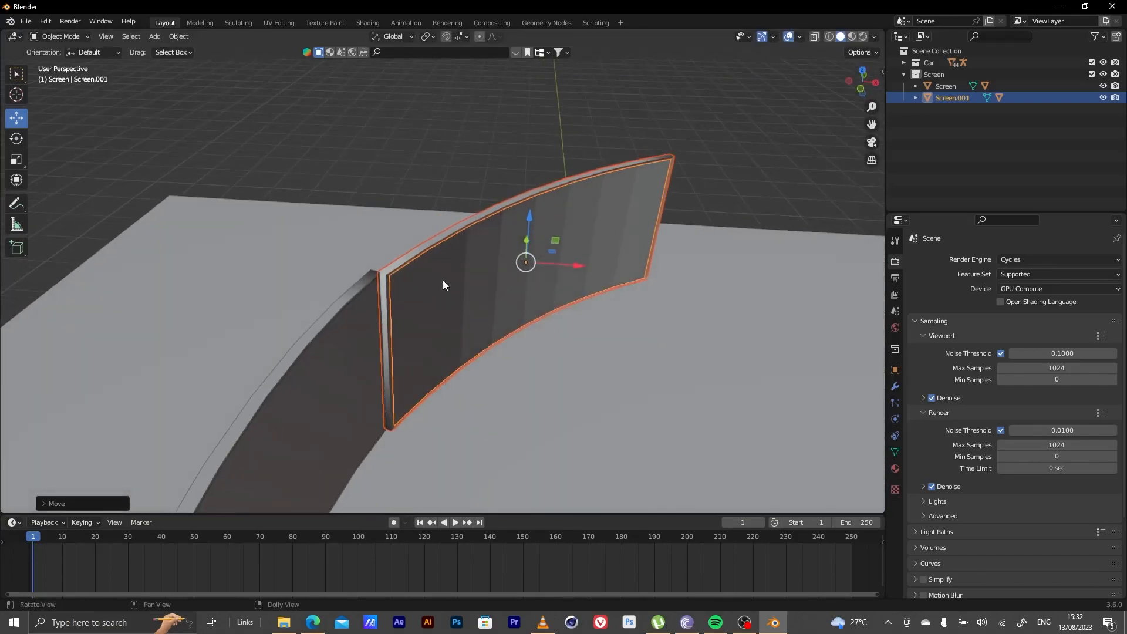
drag(574, 264, 564, 265)
- Examine the car and the two joined screens up close and from a distance at several angles
middle_drag(481, 276, 119, 346)
scroll(576, 211, up, 8)
scroll(155, 338, down, 6)
shift+middle_drag(441, 281, 355, 210)
scroll(361, 229, down, 2)
middle_drag(410, 235, 600, 198)
scroll(508, 175, up, 2)
scroll(482, 182, down, 3)
scroll(505, 181, up, 3)
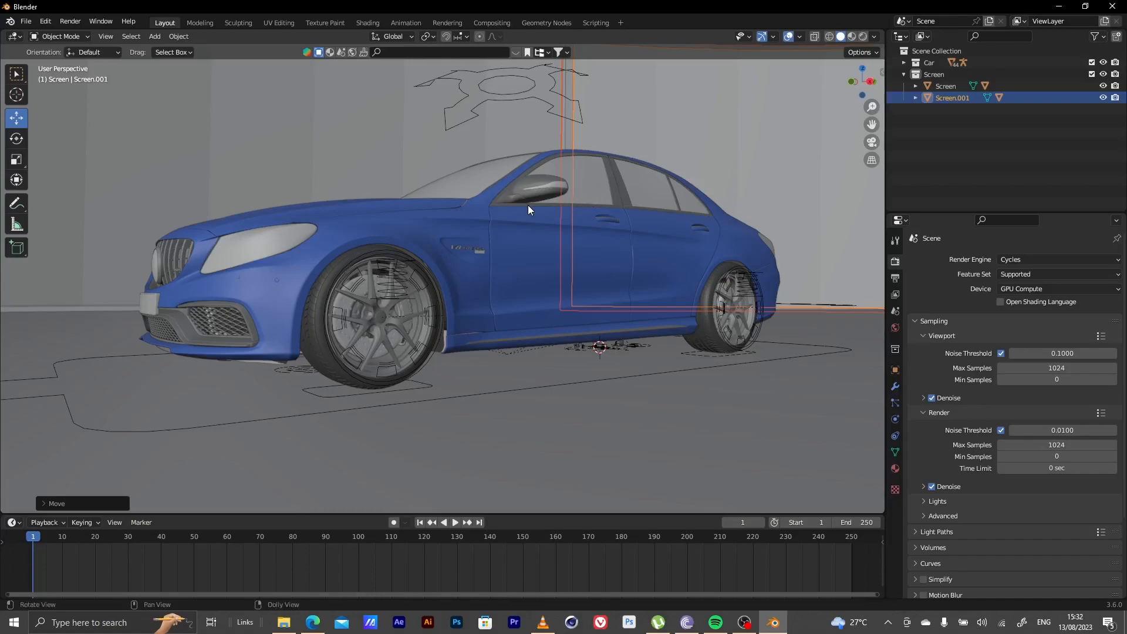
scroll(527, 205, down, 10)
middle_drag(527, 206, 528, 259)
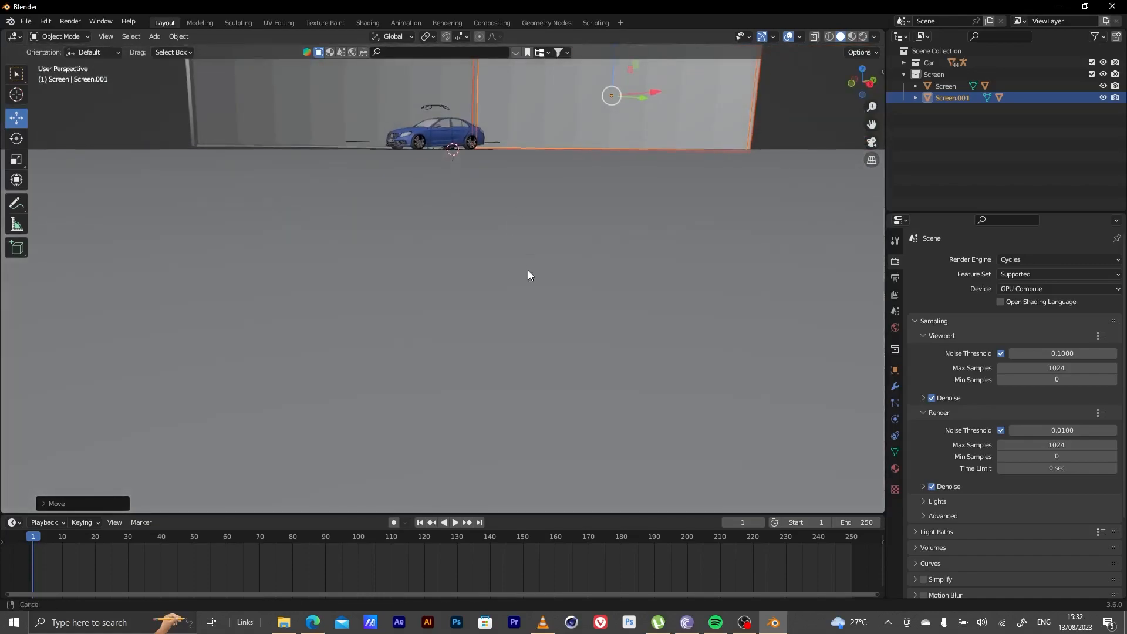
middle_drag(463, 181, 365, 341)
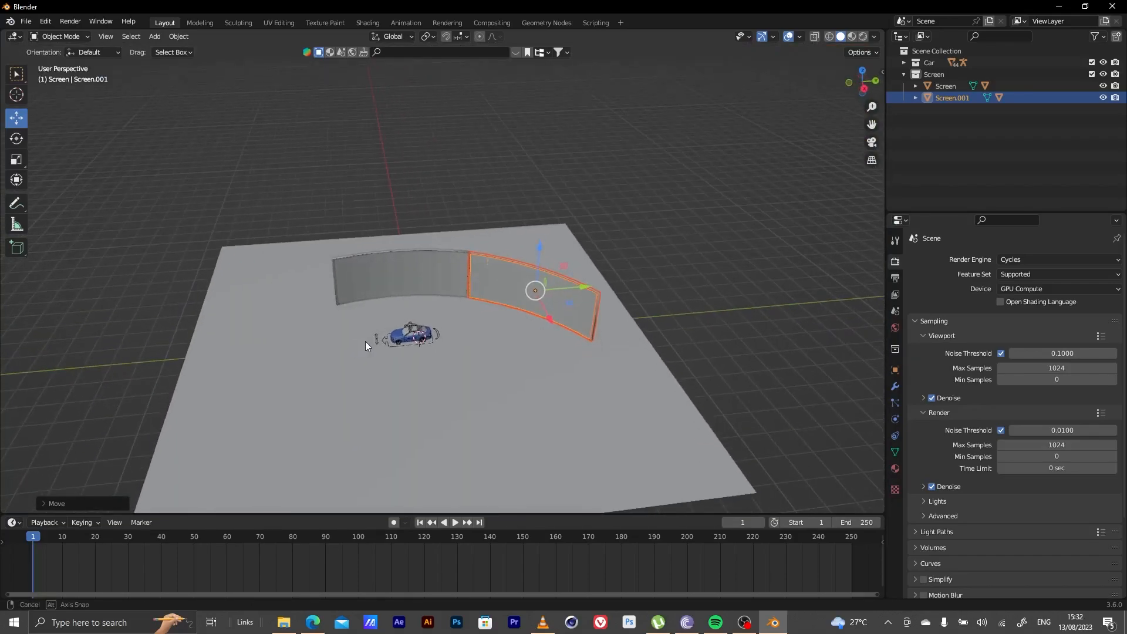
- Scale the ground plane up uniformly so that it extends far beyond the car and both screens
click(337, 348)
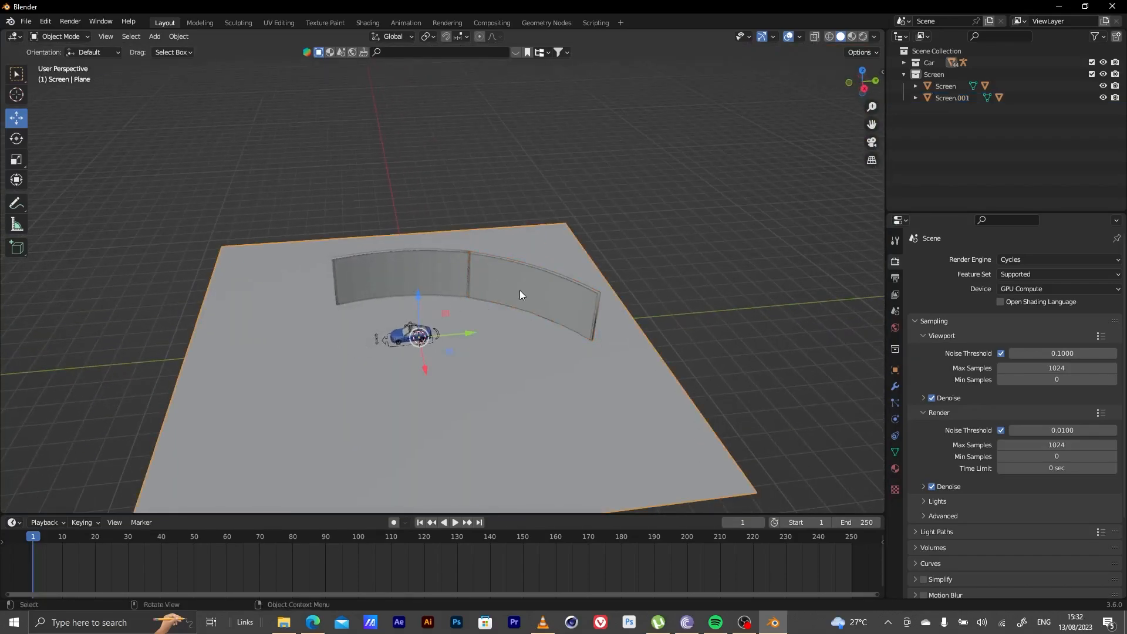
click(413, 279)
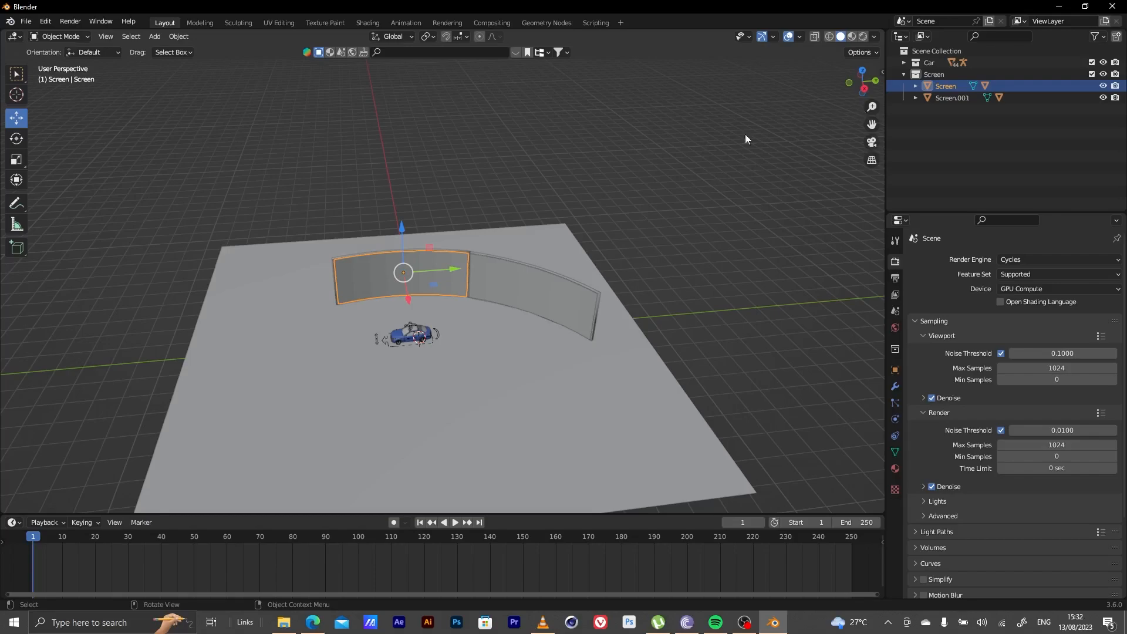
click(325, 260)
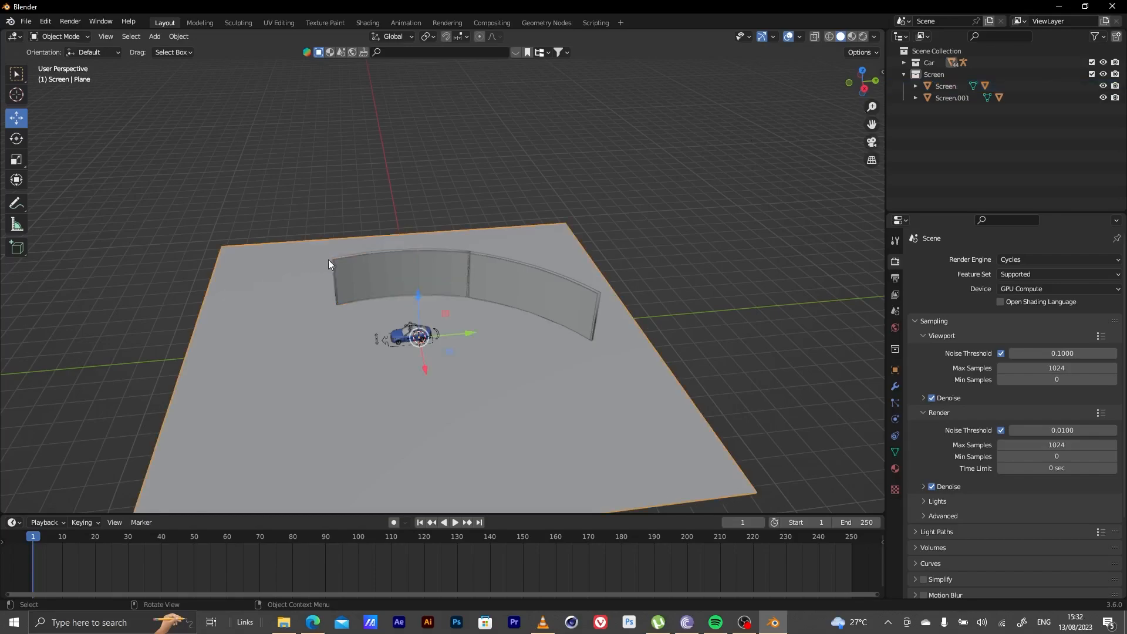
key(s)
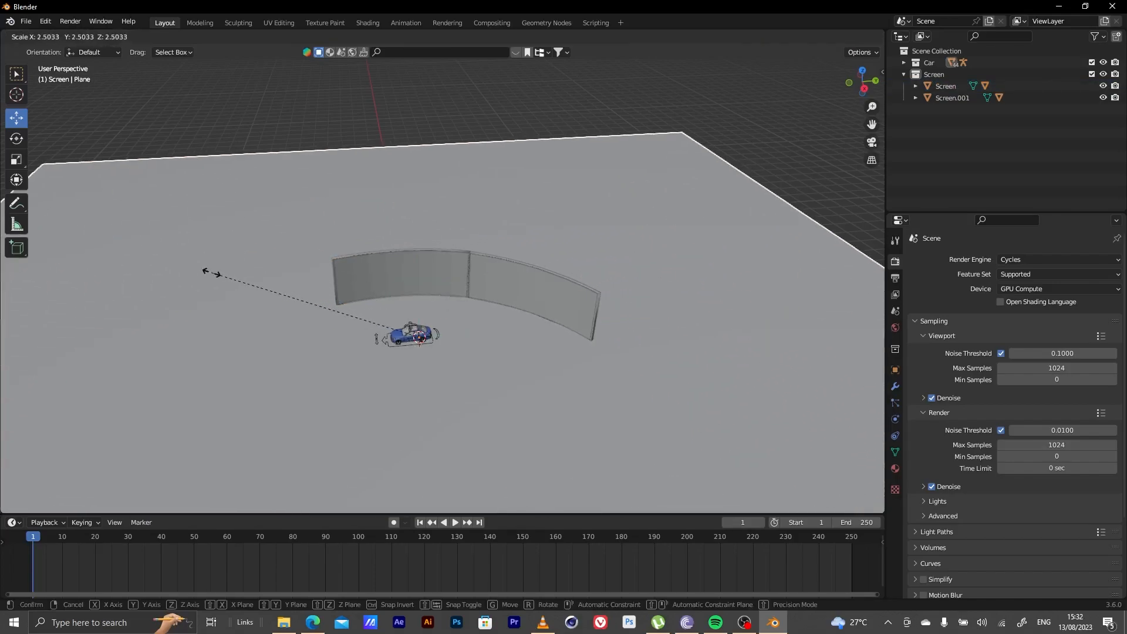
click(170, 281)
middle_drag(351, 305, 327, 319)
click(362, 267)
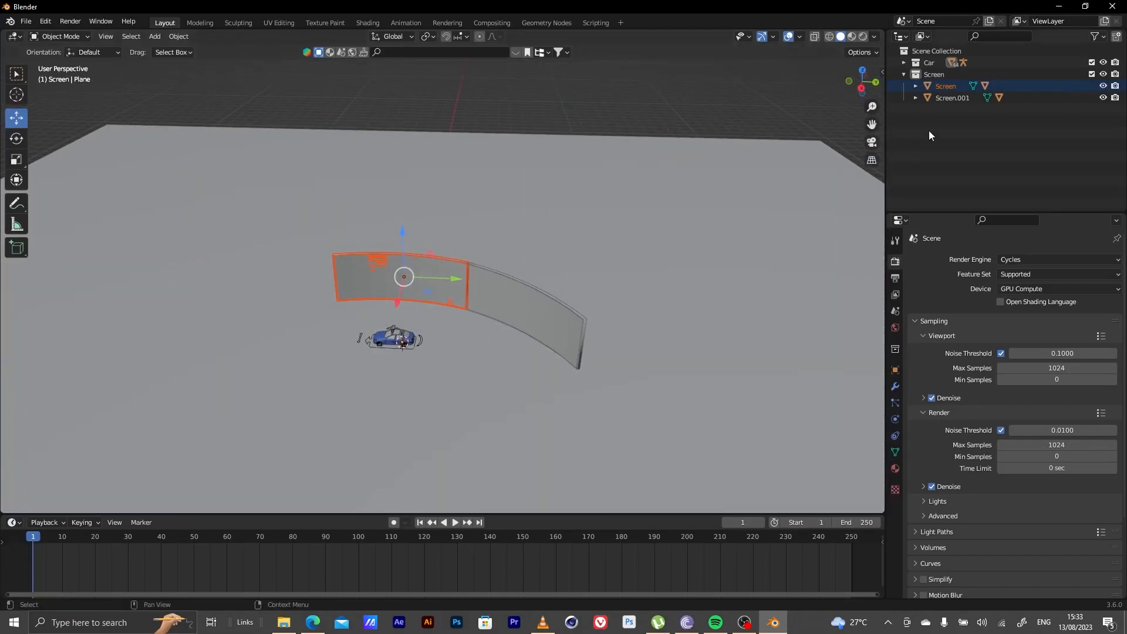
click(942, 87)
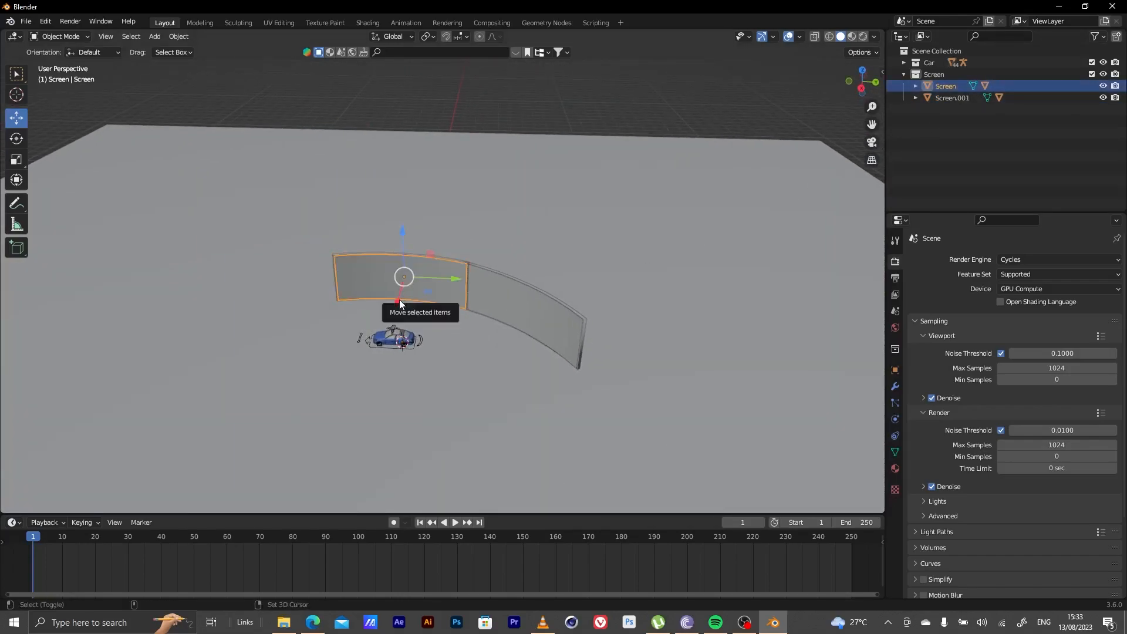
key(shift+d)
click(267, 295)
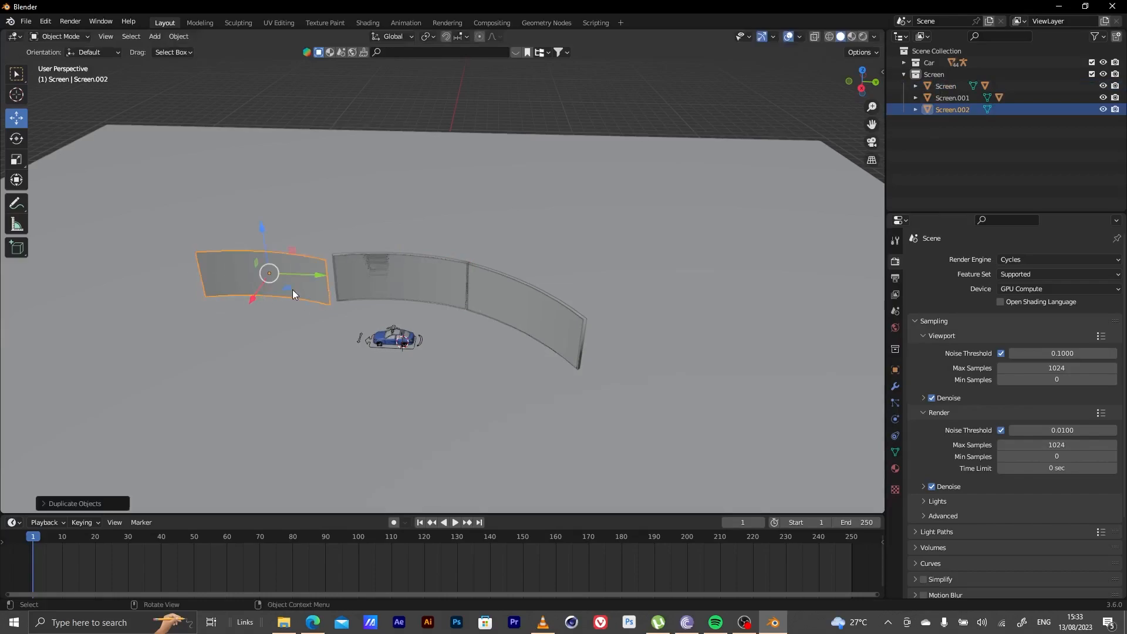
middle_drag(297, 287, 382, 221)
key(ctrl+z)
- Select the original screen together with its frame, duplicate them, and place the copy beside them towards the car's front
drag(243, 191, 314, 243)
alt+drag(300, 246, 303, 291)
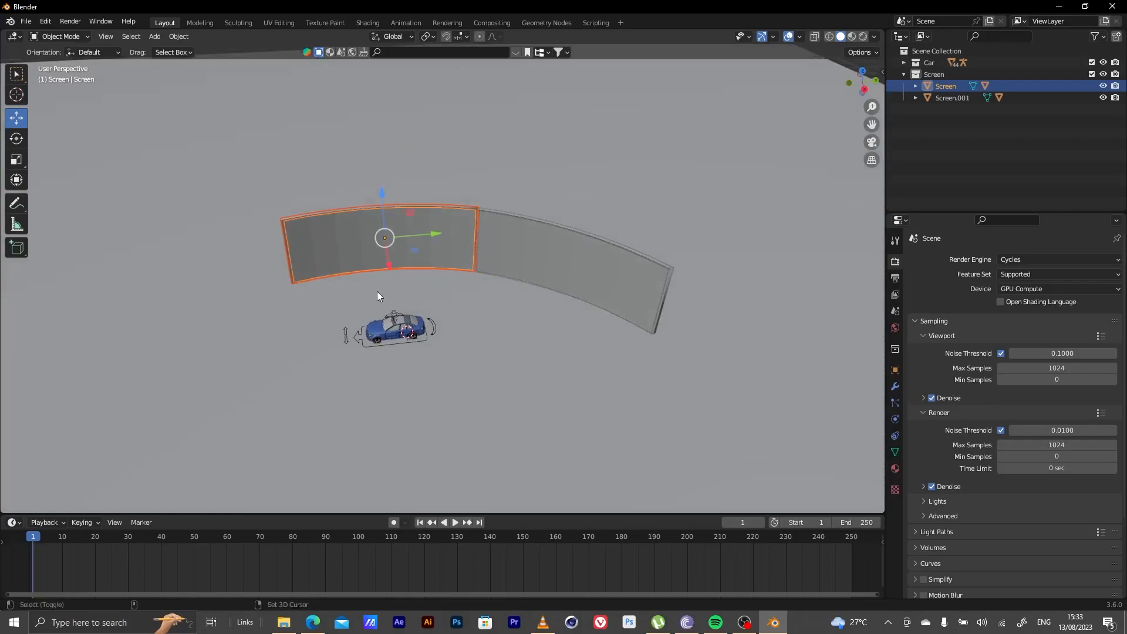
key(shift+d)
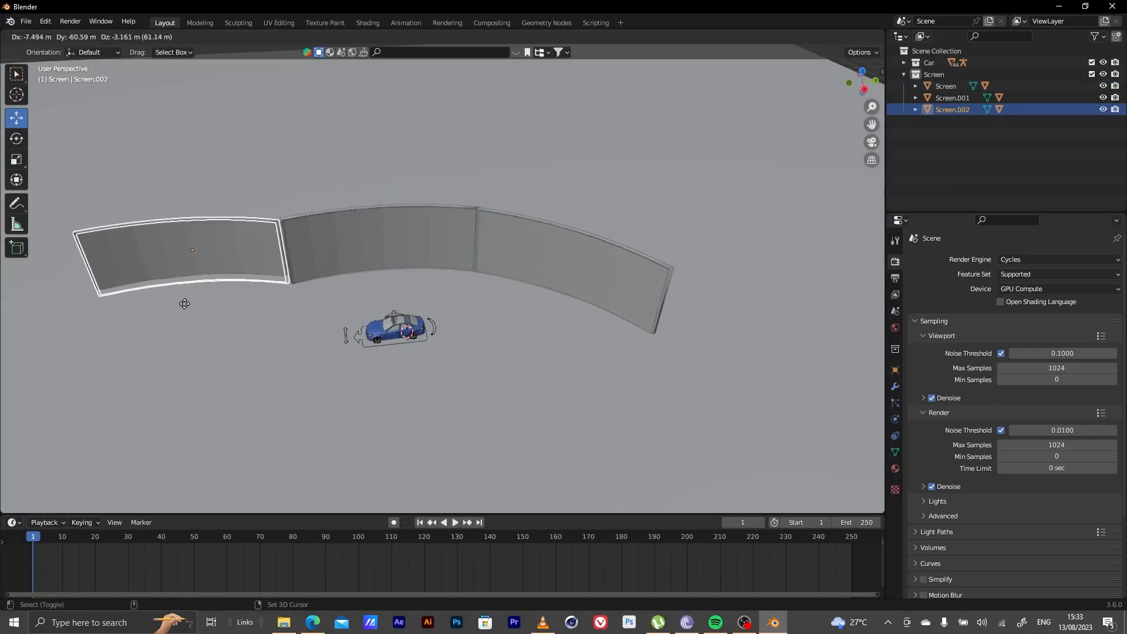
click(183, 304)
middle_drag(203, 294, 340, 241)
- Raise the front-side screen copy along the Z axis and adjust its position along X
key(g)
key(z)
drag(182, 200, 182, 191)
middle_drag(212, 251, 263, 273)
drag(264, 257, 269, 255)
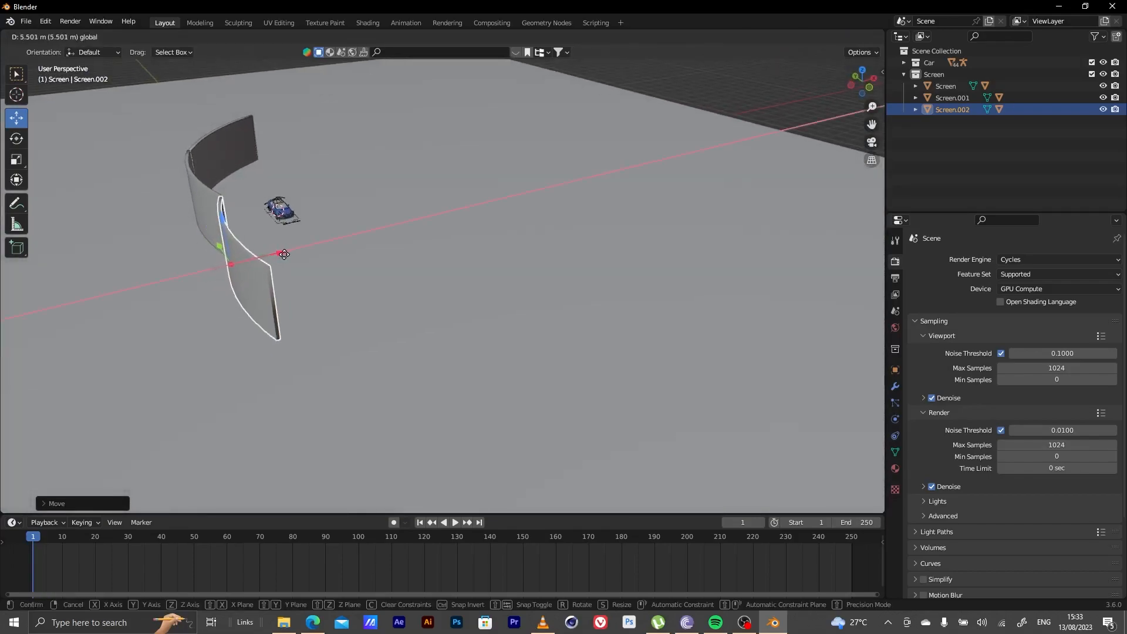
click(255, 253)
- Fine-tune the front-side copy's height to line it up with the neighbouring original screen
middle_drag(255, 253, 297, 236)
scroll(276, 220, up, 2)
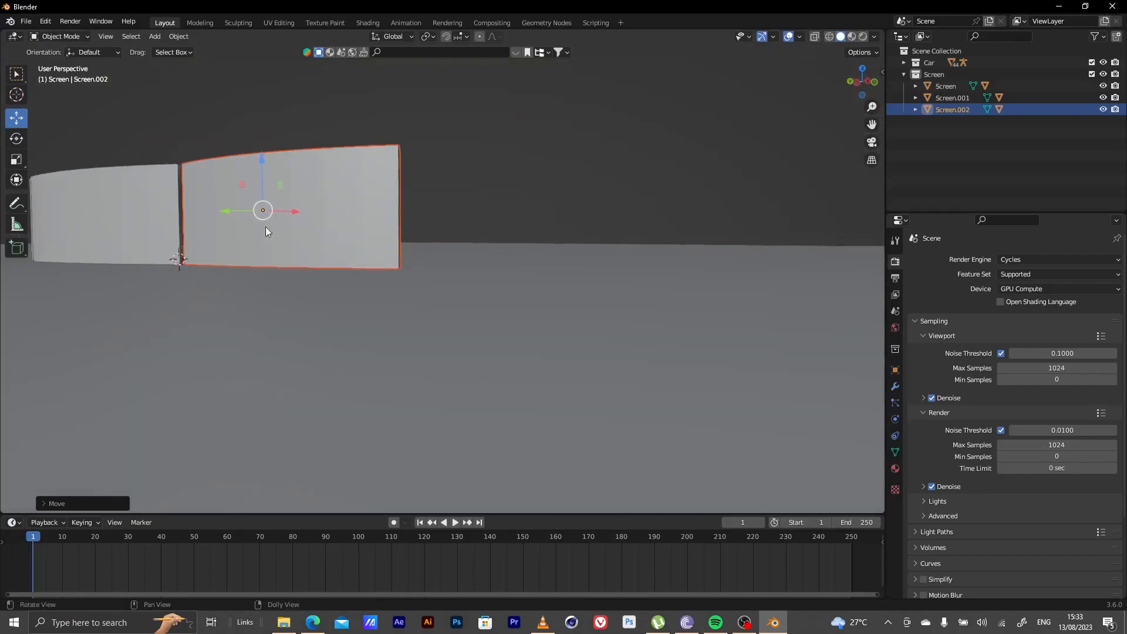
alt+right_drag(297, 236, 205, 182)
alt+middle_drag(205, 182, 298, 254)
drag(221, 176, 220, 175)
middle_drag(219, 175, 856, 180)
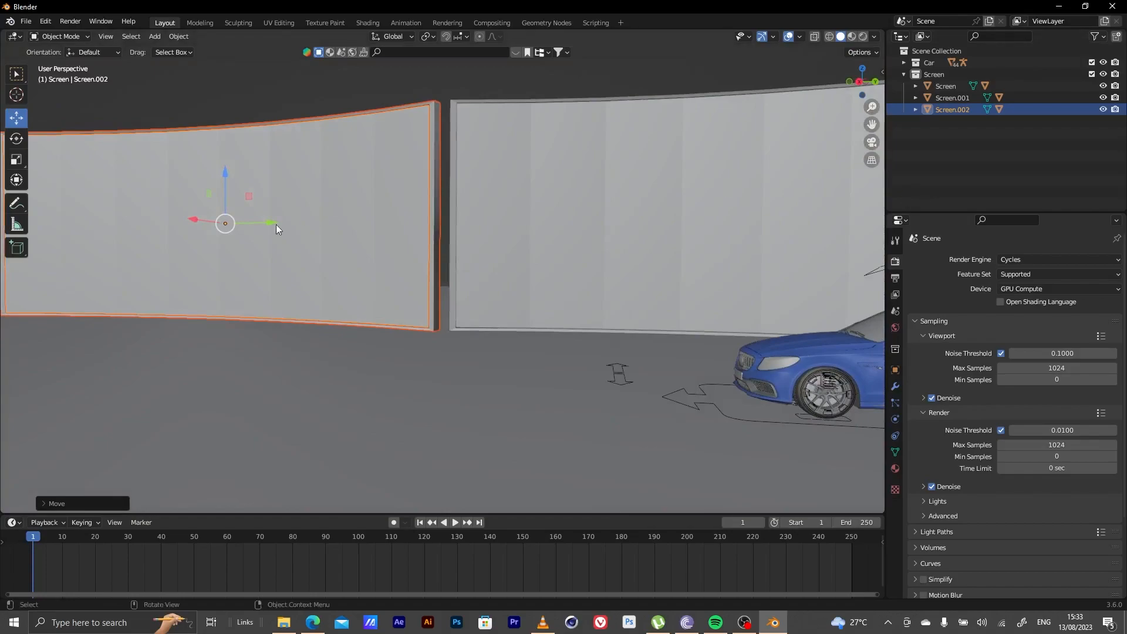
- Move the front-side copy along the Y axis to close the gap with the original screen
drag(269, 222, 275, 221)
drag(277, 221, 280, 221)
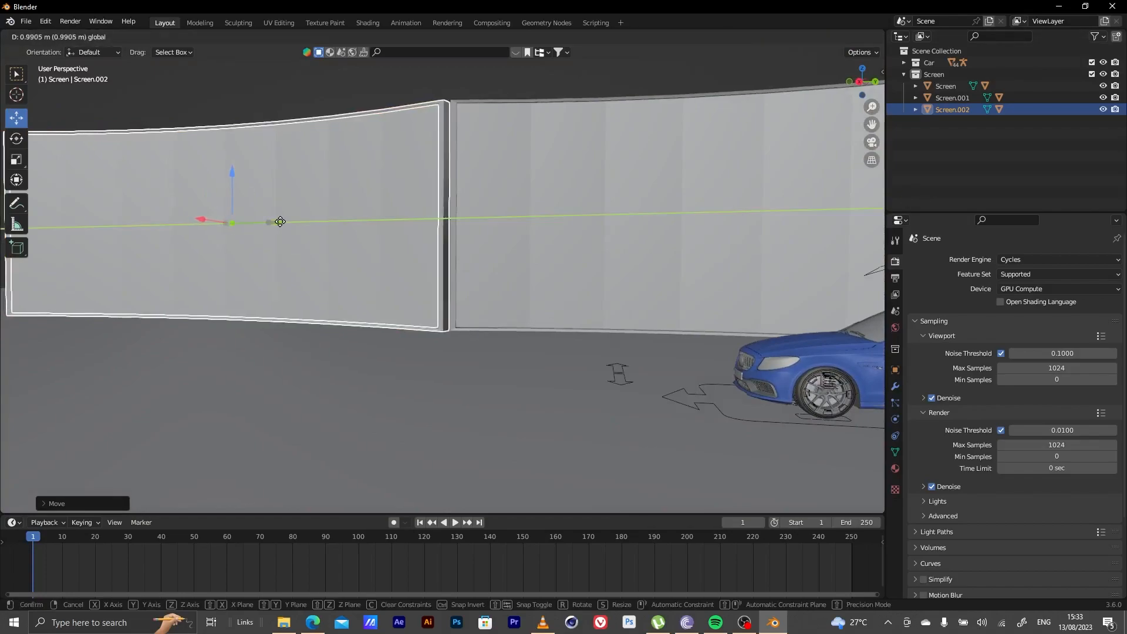
click(284, 223)
- Rotate the front-side screen copy about the Z axis so that it angles inward around the car
middle_drag(368, 214, 311, 306)
middle_drag(495, 252, 464, 271)
click(16, 138)
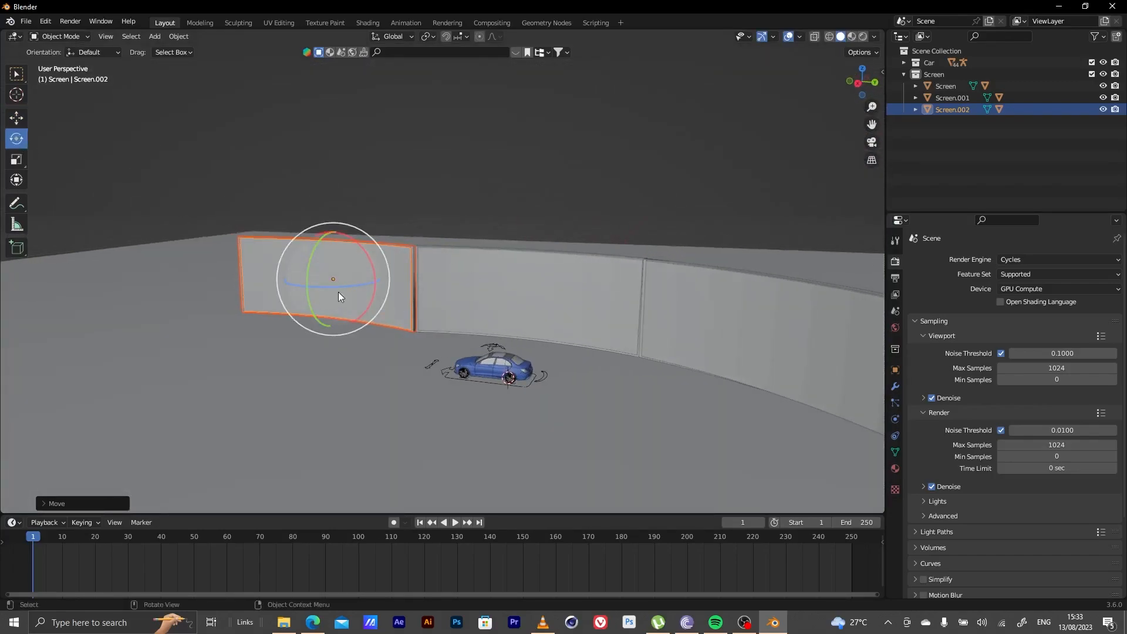
drag(339, 287, 376, 289)
- Move the rotated screen copy along X and Y to bring its edge back to the neighbouring original screen
middle_drag(345, 289, 347, 344)
click(16, 118)
drag(310, 320, 271, 382)
drag(340, 357, 362, 359)
- Refine the front-side copy's horizontal position and its height so that its edge meets the original screen's edge
middle_drag(363, 361, 372, 297)
middle_drag(293, 345, 567, 154)
middle_drag(540, 196, 415, 271)
drag(390, 268, 406, 271)
middle_drag(406, 271, 488, 228)
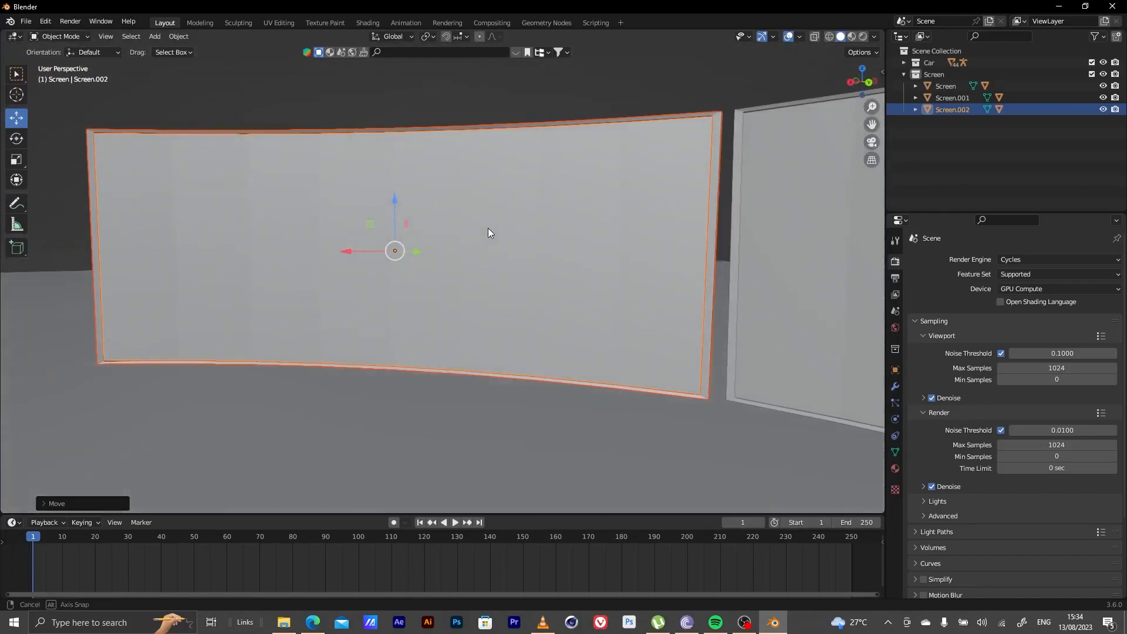
drag(360, 249, 373, 249)
middle_drag(373, 249, 417, 240)
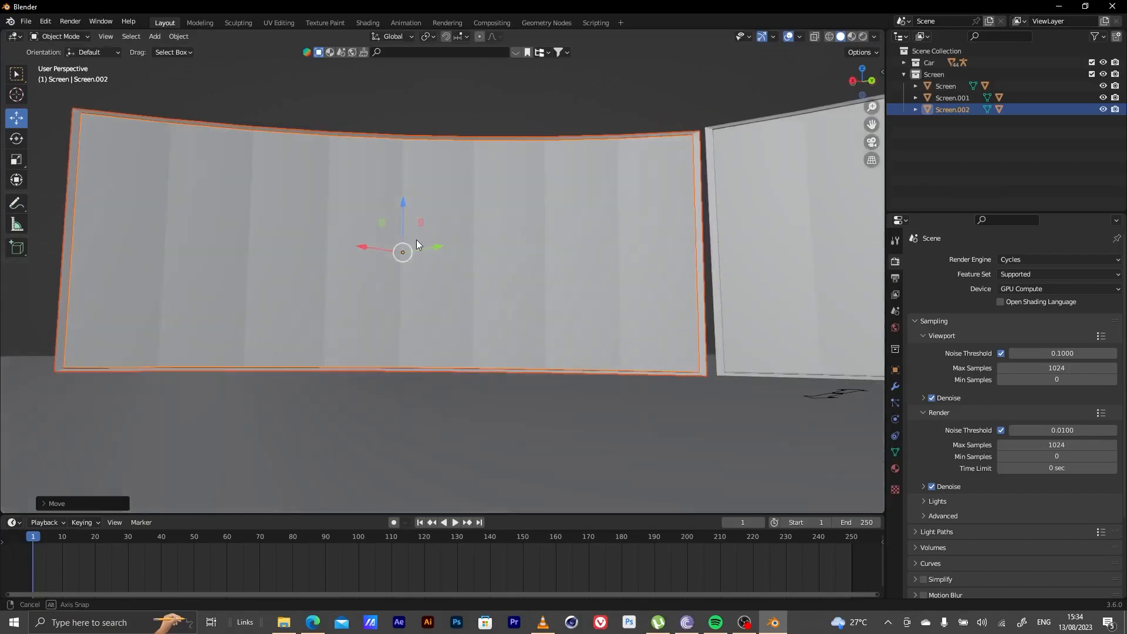
drag(405, 206, 406, 205)
- Nudge the front-side copy along the X axis to close the remaining gap at the joint
middle_drag(415, 227, 495, 270)
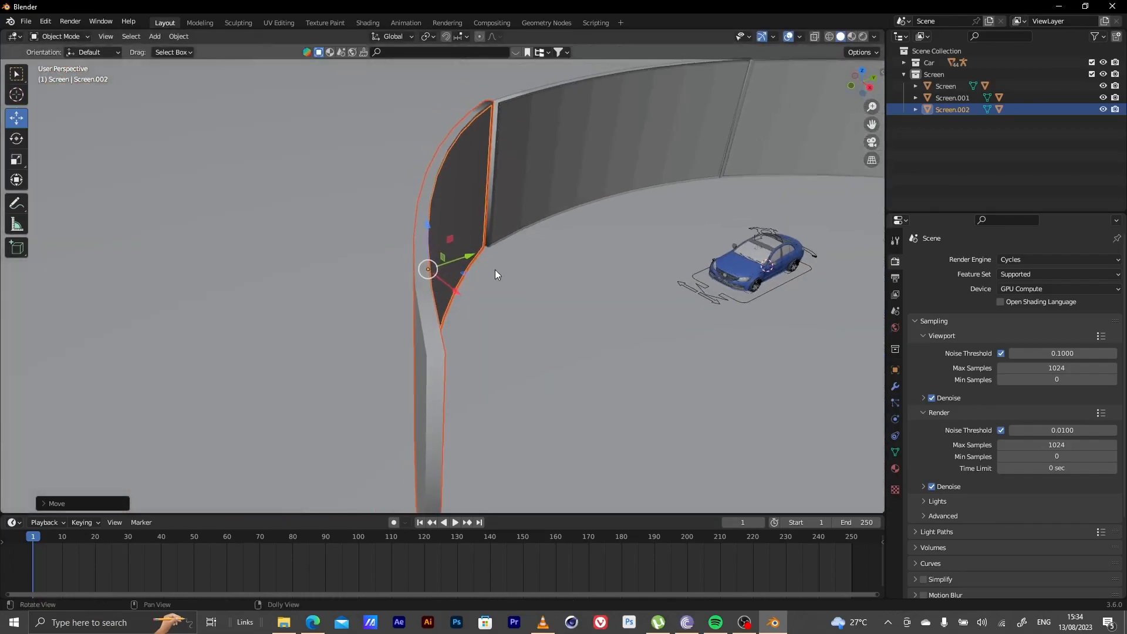
drag(454, 293, 460, 298)
alt+right_drag(467, 294, 418, 274)
middle_drag(531, 267, 446, 238)
shift+middle_drag(528, 247, 464, 247)
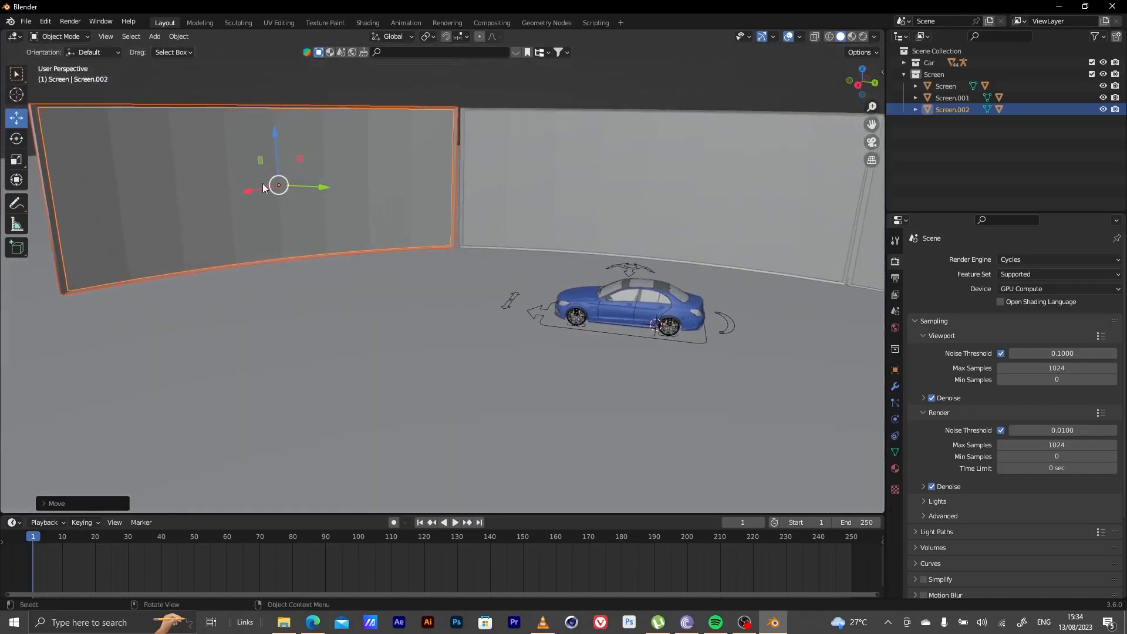
drag(279, 185, 280, 185)
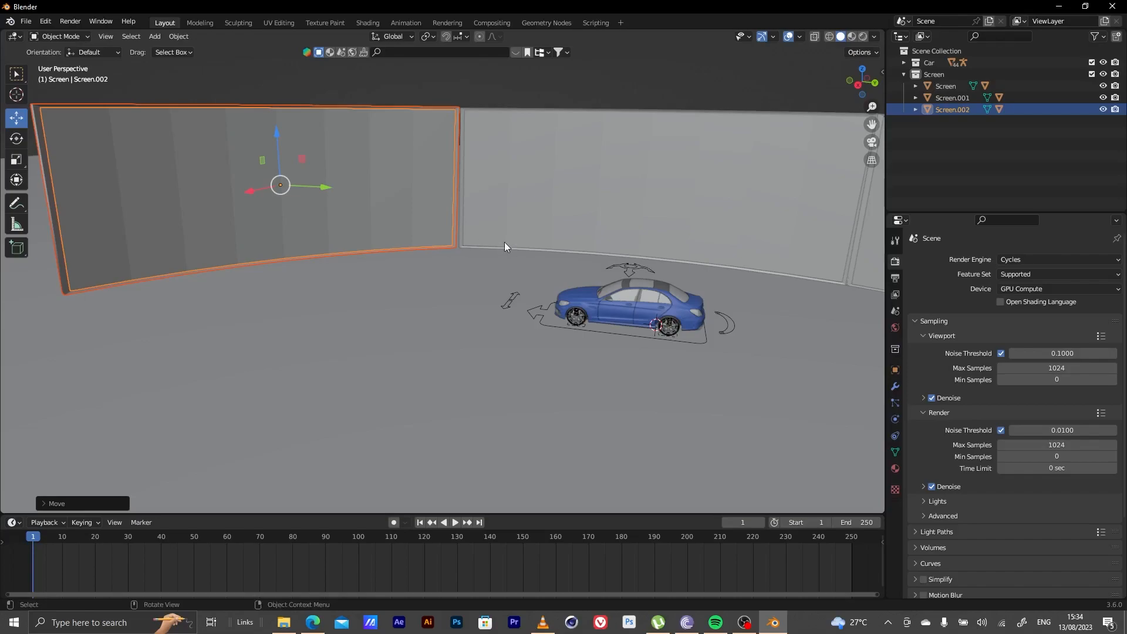
- Examine the car and the surrounding curved screens up close and from a distance
shift+middle_drag(596, 202, 456, 245)
alt+right_drag(323, 323, 298, 346)
alt+middle_drag(298, 347, 633, 319)
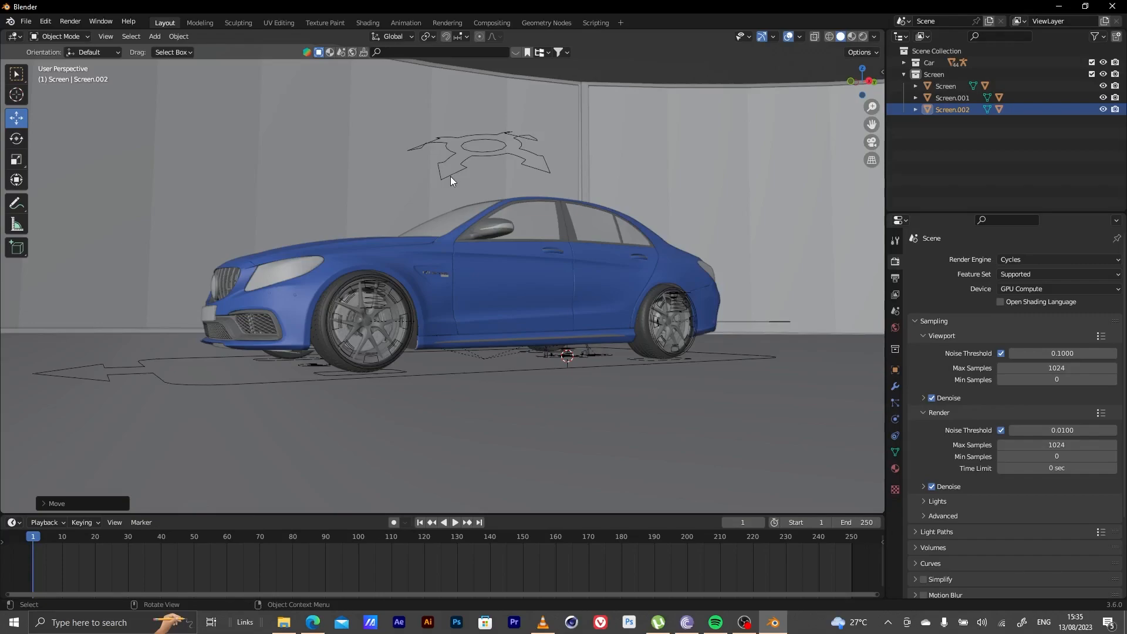
alt+right_drag(367, 293, 330, 298)
alt+drag(330, 299, 311, 336)
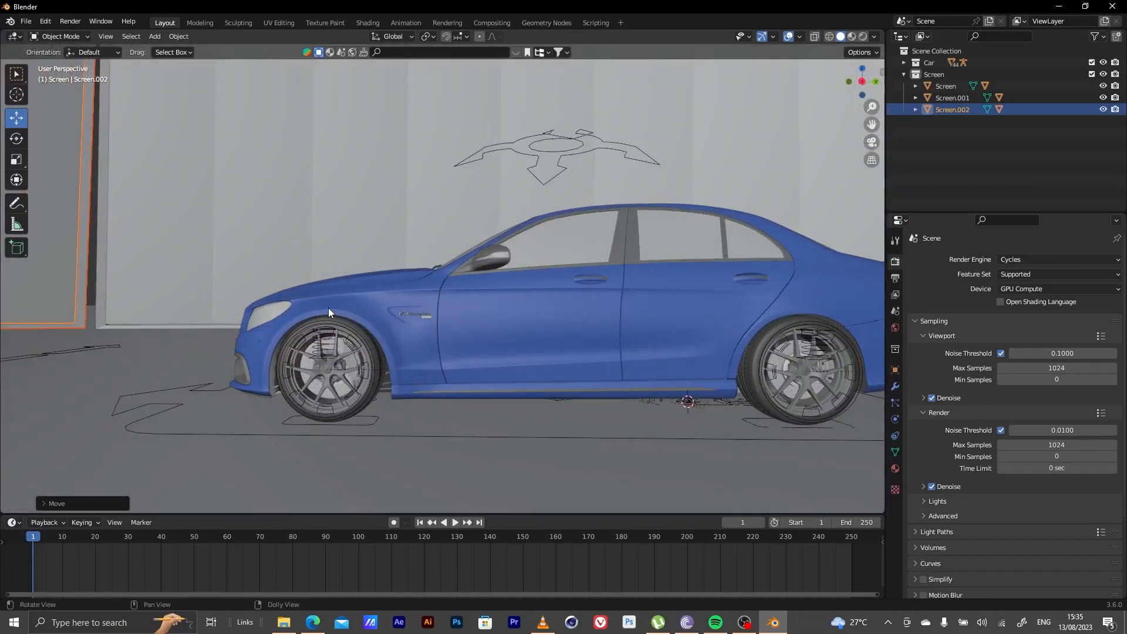
alt+middle_drag(327, 307, 653, 418)
alt+right_drag(654, 418, 421, 294)
alt+drag(421, 294, 402, 326)
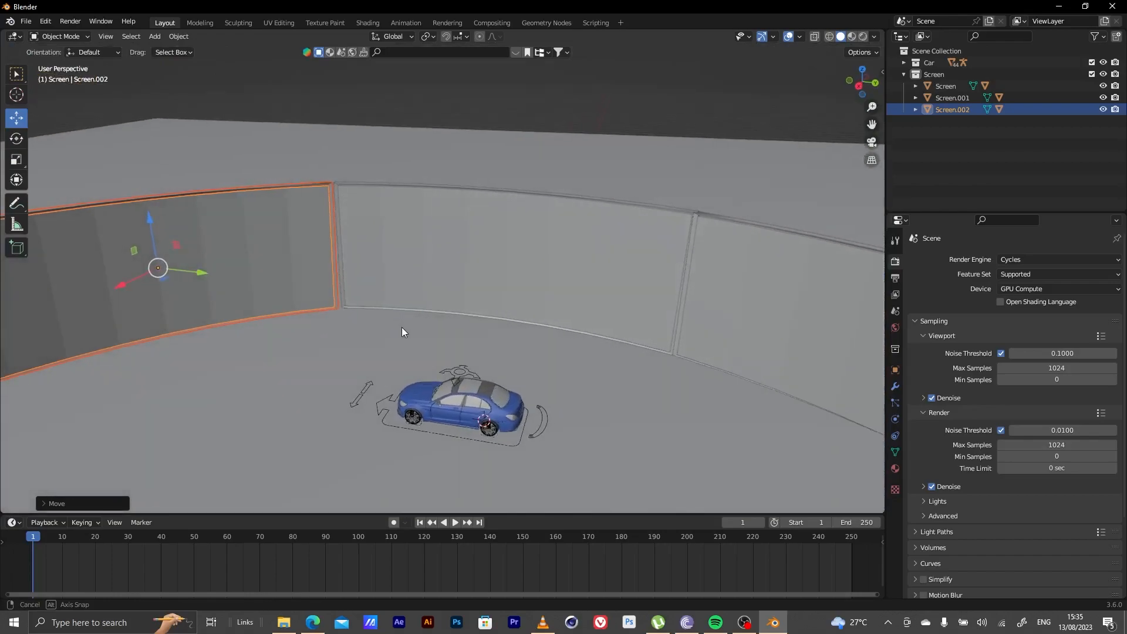
- Apply Shade Smooth to the display surfaces of all three curved screens, one after another
shift+middle_drag(402, 326, 564, 279)
click(260, 236)
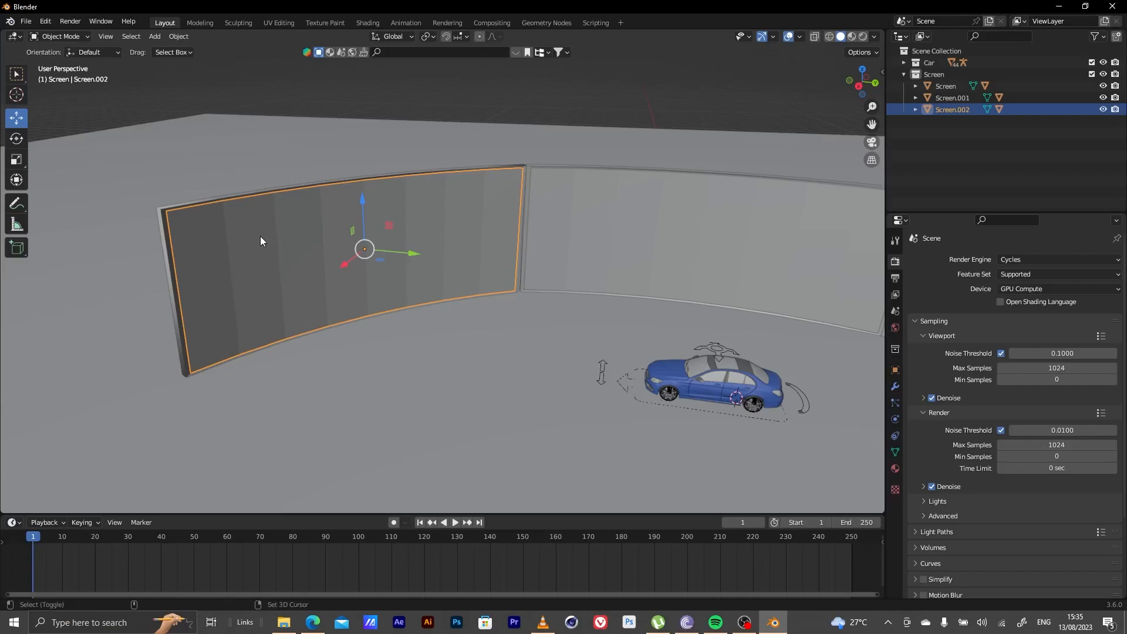
right_click(260, 237)
click(260, 237)
right_click(657, 220)
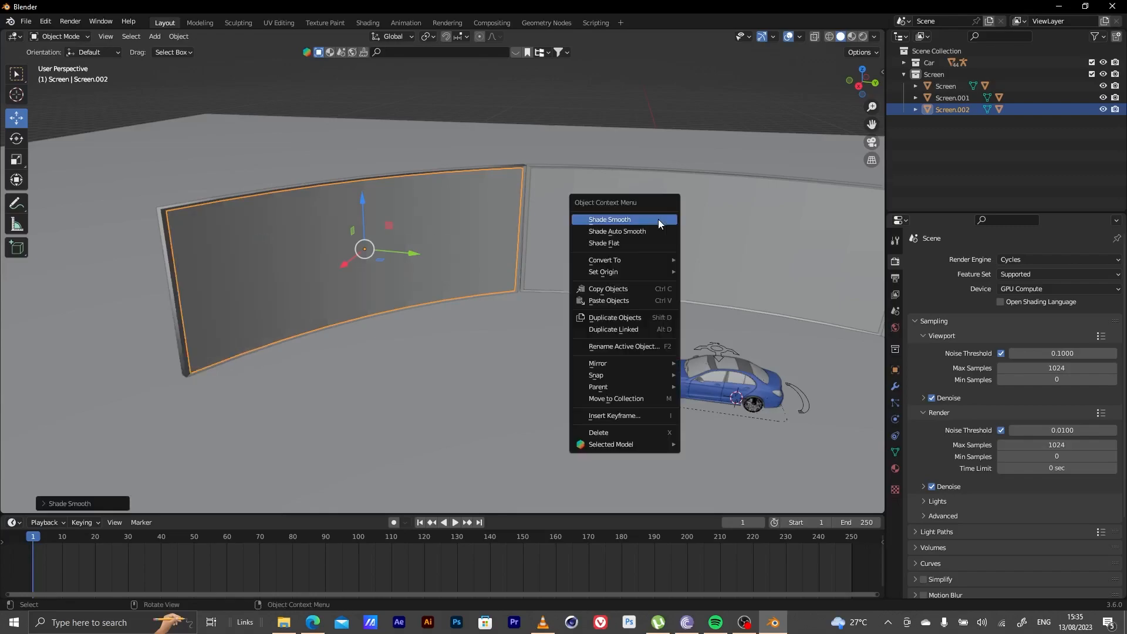
click(651, 220)
click(664, 224)
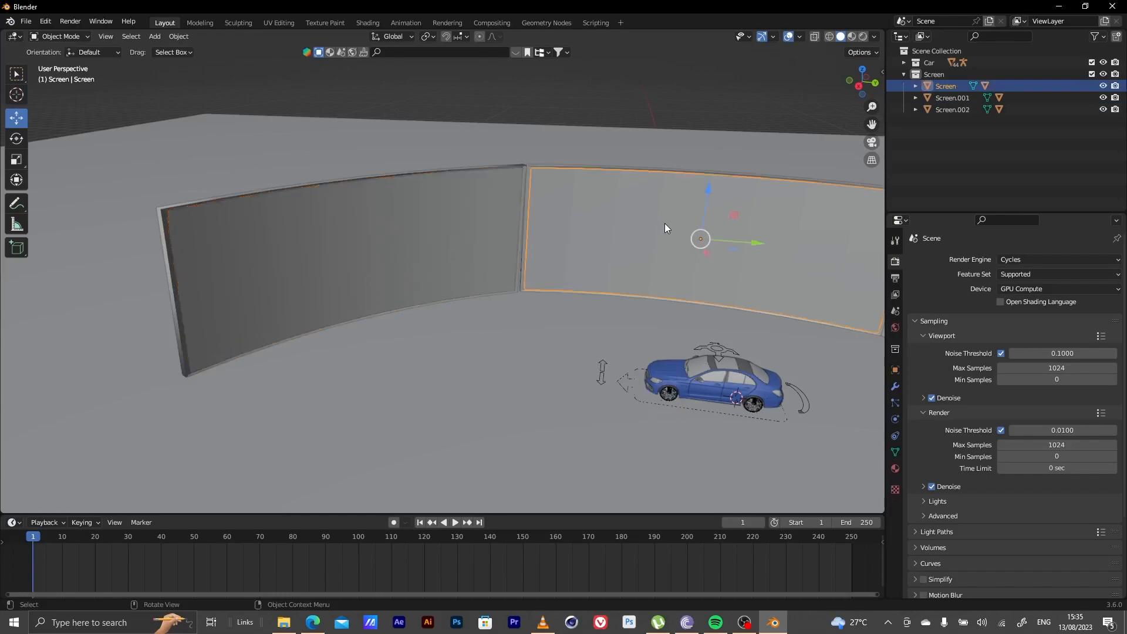
right_click(680, 224)
click(704, 224)
middle_drag(737, 235, 365, 213)
click(628, 243)
right_click(613, 244)
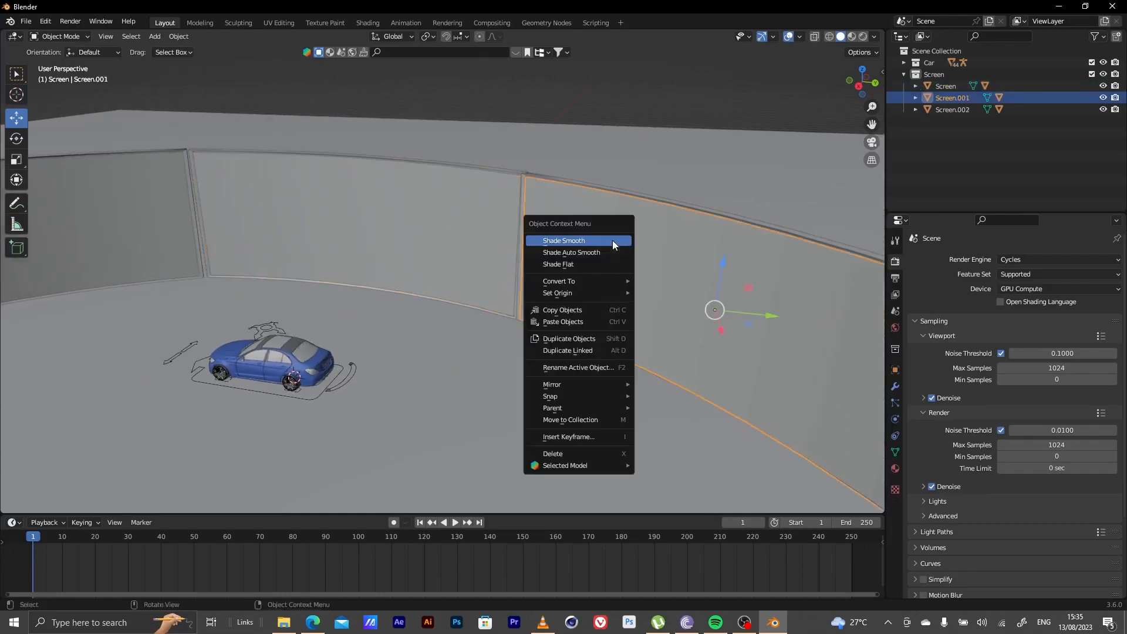
click(612, 240)
middle_drag(596, 249, 547, 195)
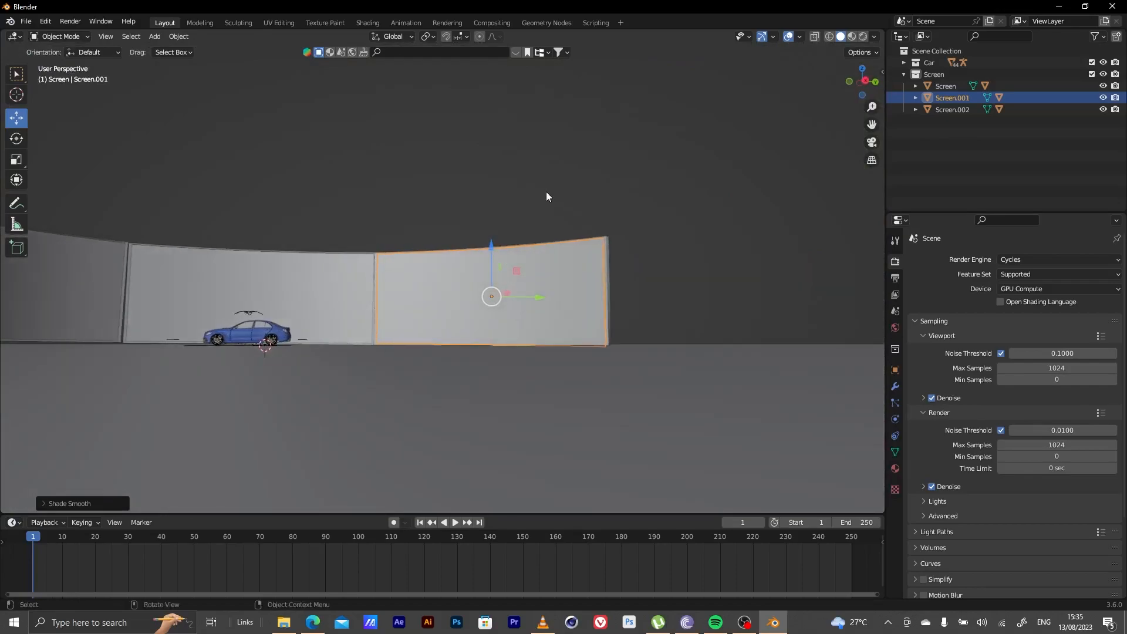
- Delete both duplicated screens together with their frames, keeping only the original screen behind the car
key(Delete)
middle_drag(306, 296, 372, 390)
drag(190, 303, 308, 366)
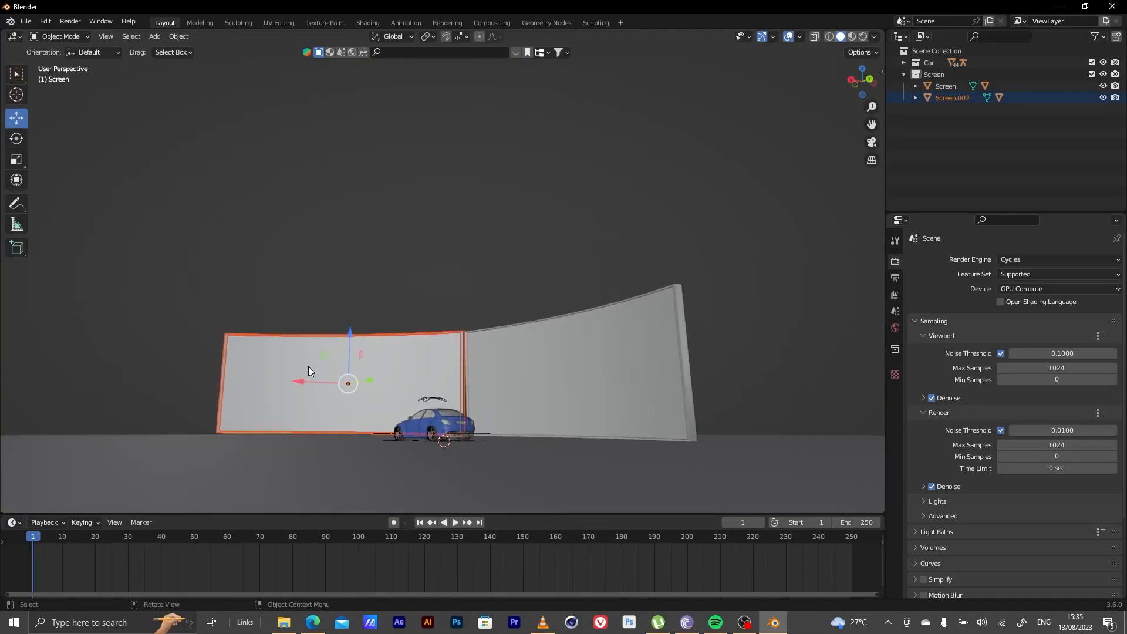
key(Delete)
middle_drag(384, 384, 418, 376)
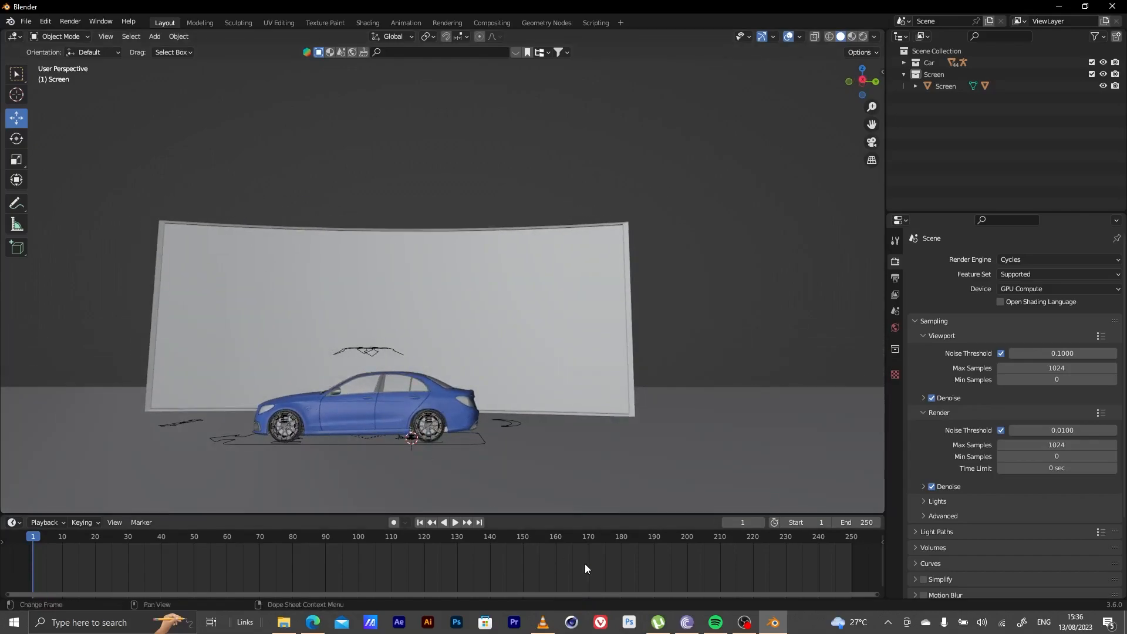
- Switch to VLC media player, review the opening seconds of Tutorial.mp4 as reference, and return to Blender
click(542, 622)
click(533, 578)
drag(533, 578, 270, 578)
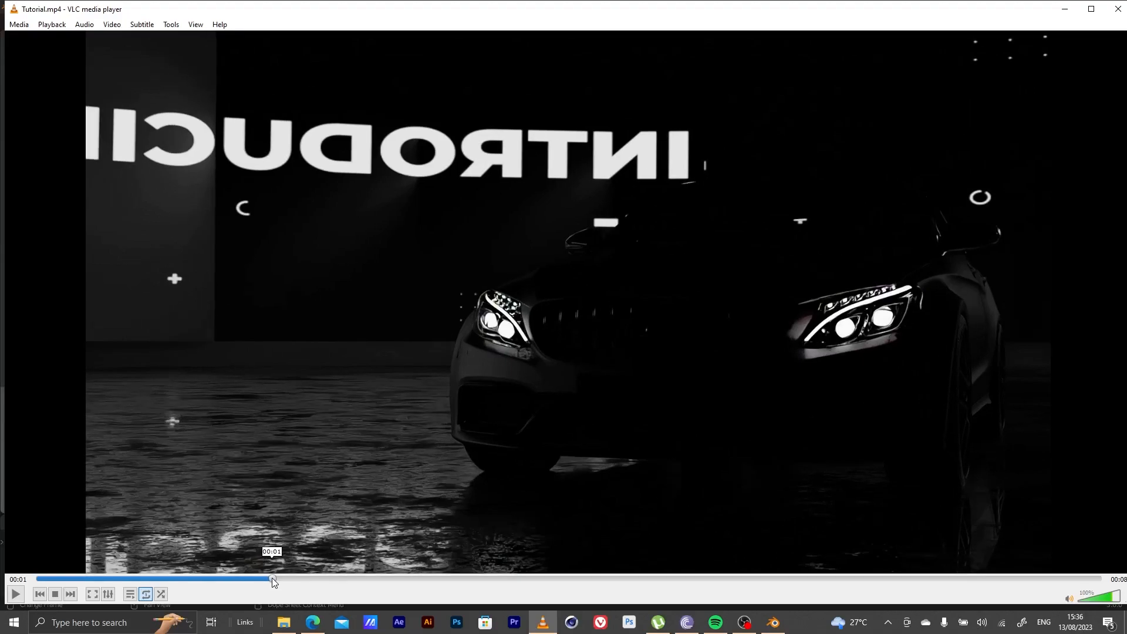
drag(272, 577, 543, 554)
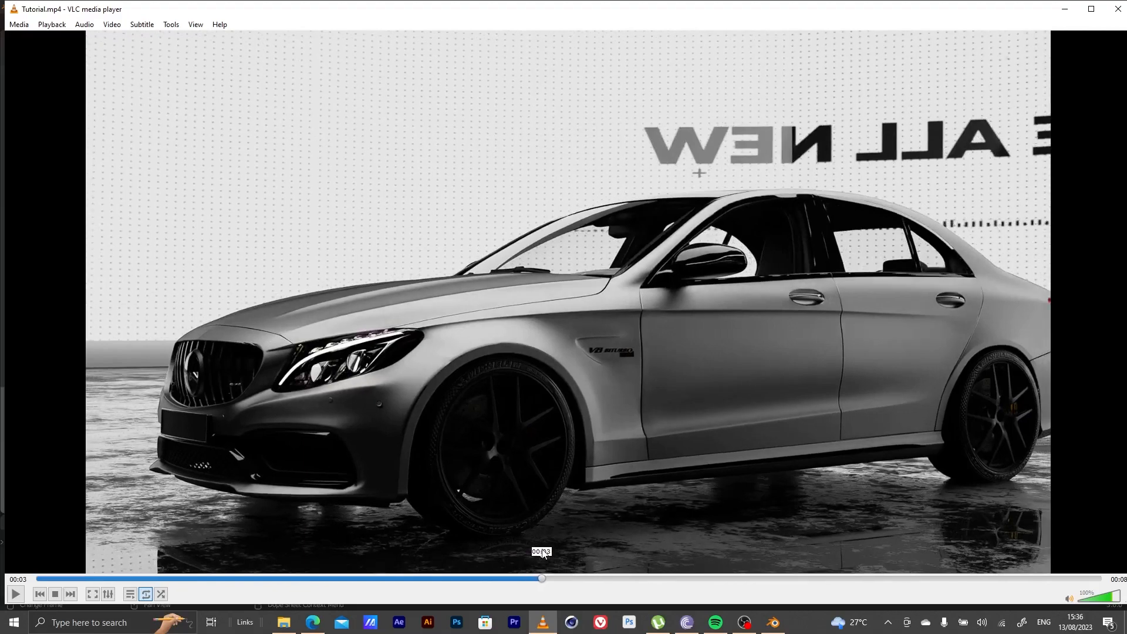
click(1064, 8)
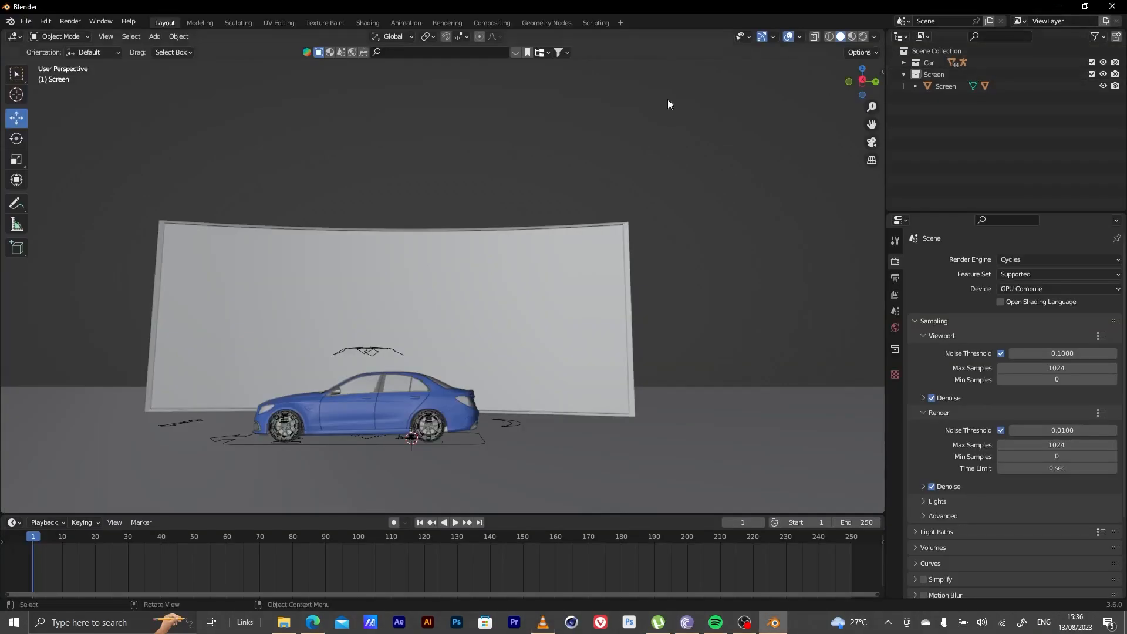
- Put the original screen's display surface into Edit Mode with face selection
click(396, 260)
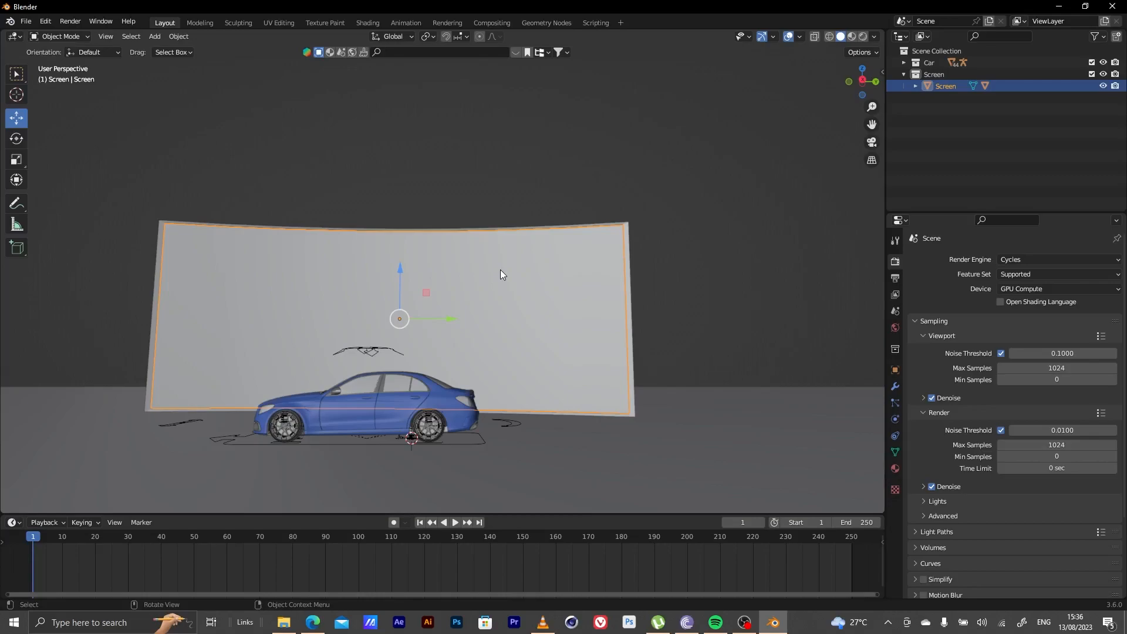
click(79, 35)
click(71, 51)
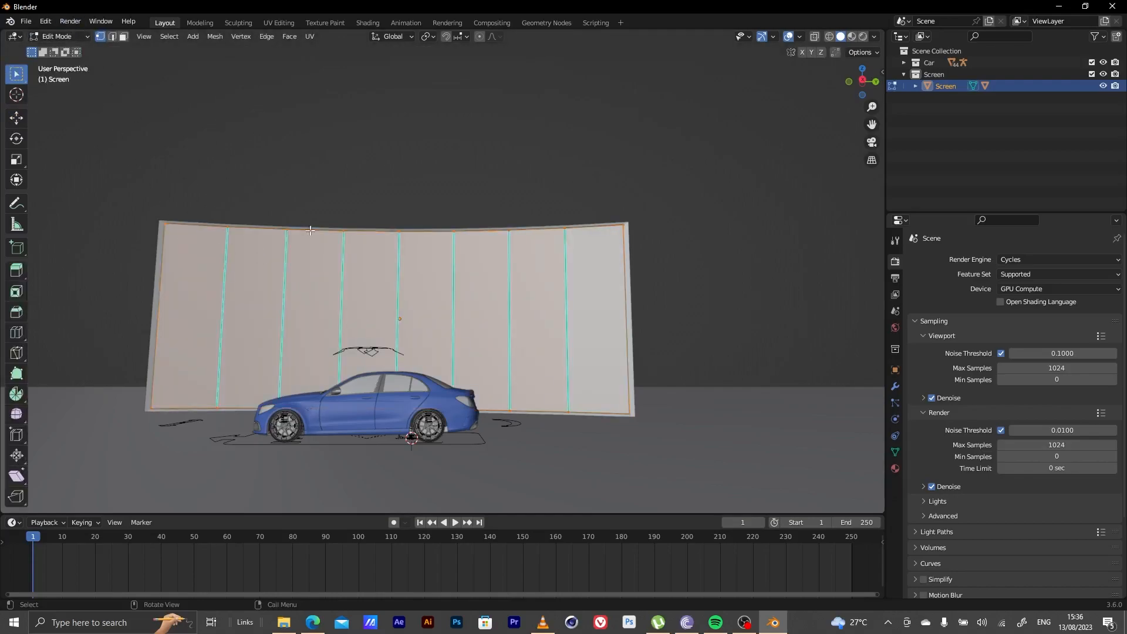
middle_drag(614, 213, 549, 222)
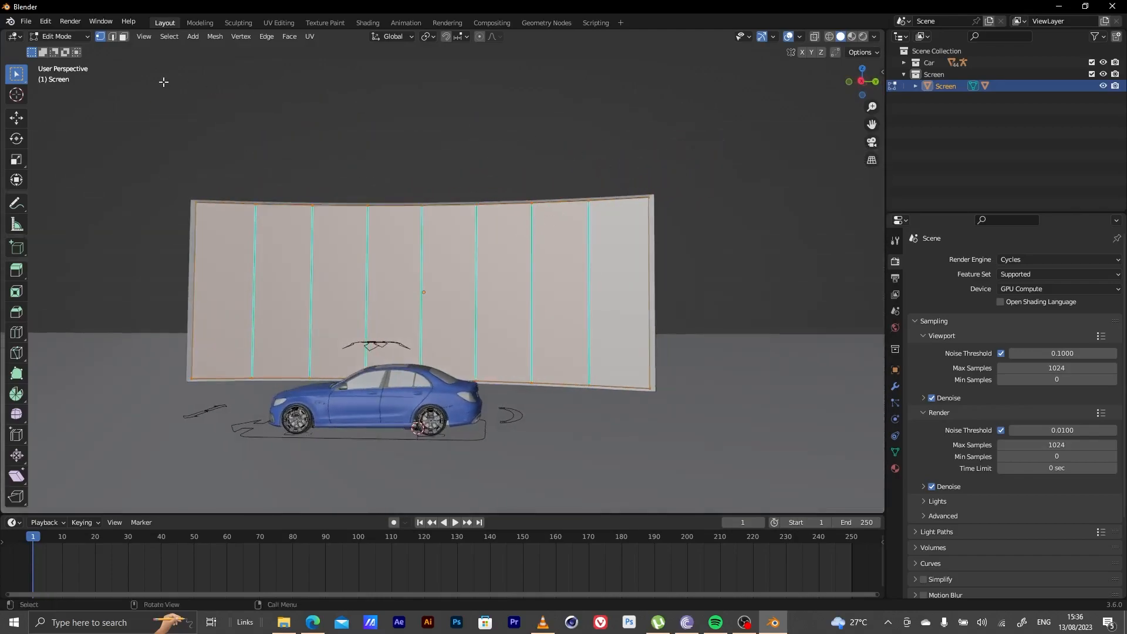
click(122, 37)
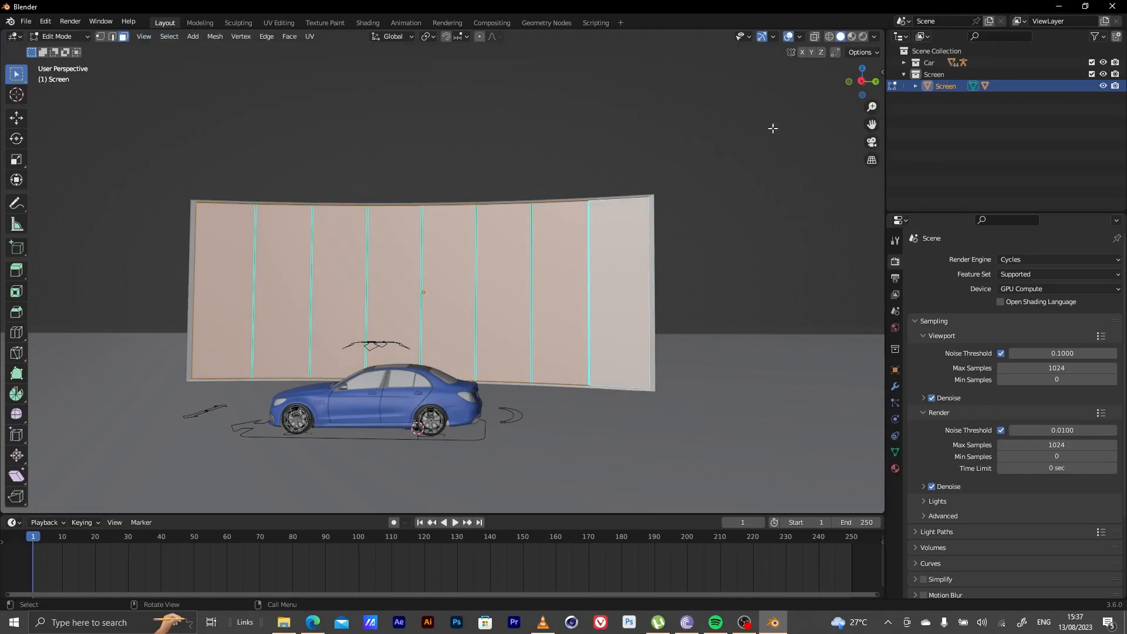
- Split the 3D viewport vertically in two and turn the left half into a UV Editor
click(312, 37)
drag(3, 32, 467, 122)
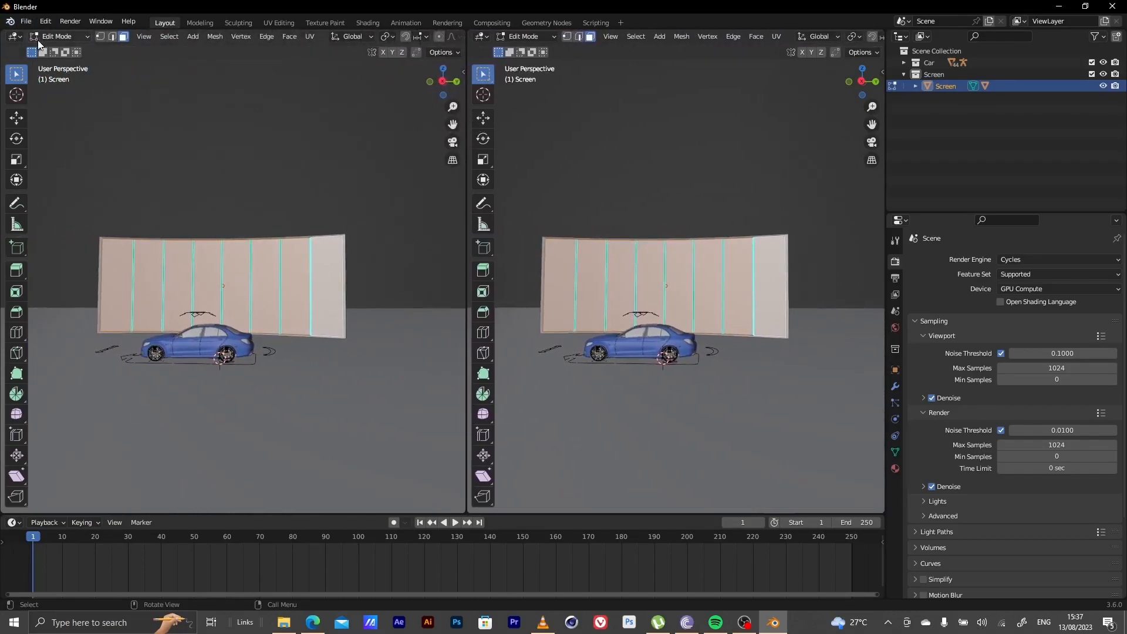
click(14, 37)
click(58, 94)
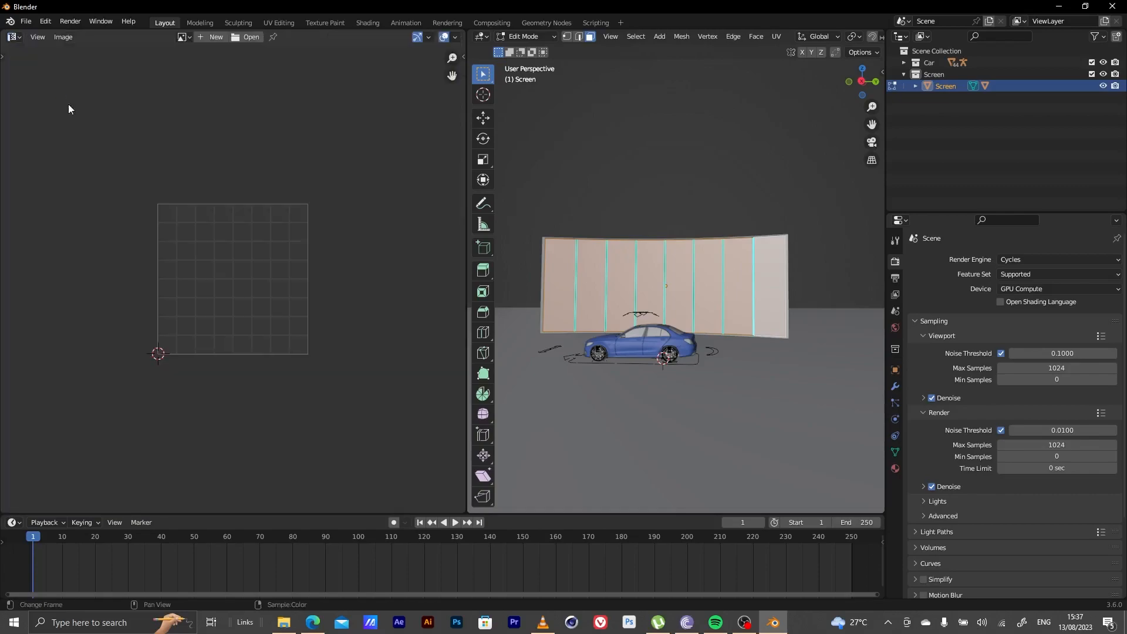
- Unwrap the screen's selected faces with Smart UV Project, keeping the default settings
click(777, 36)
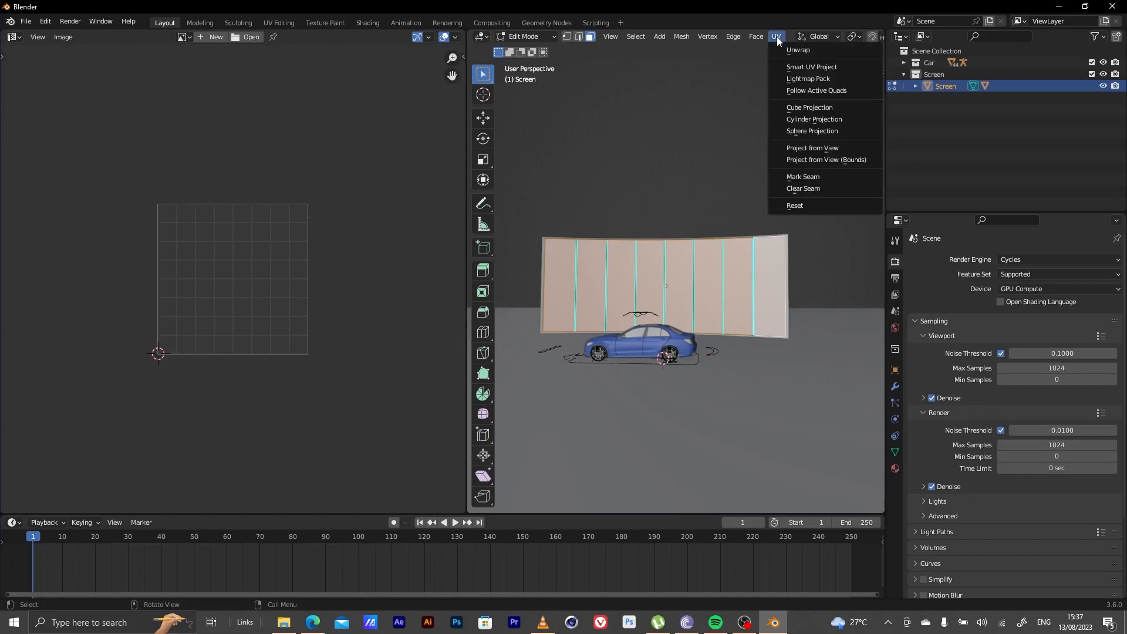
click(803, 69)
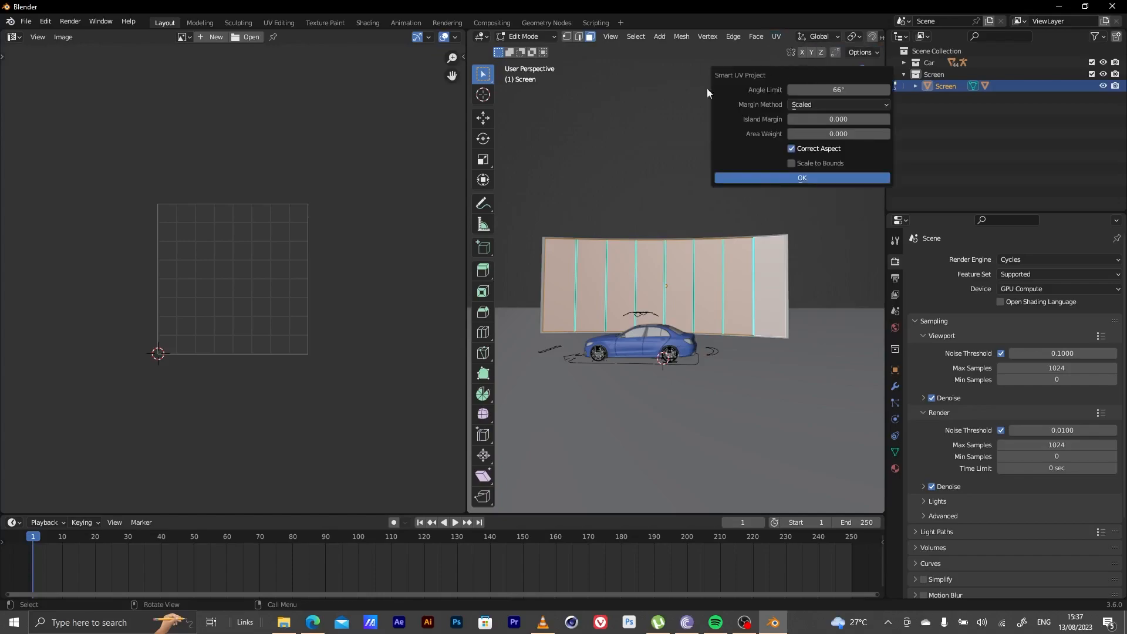
click(810, 179)
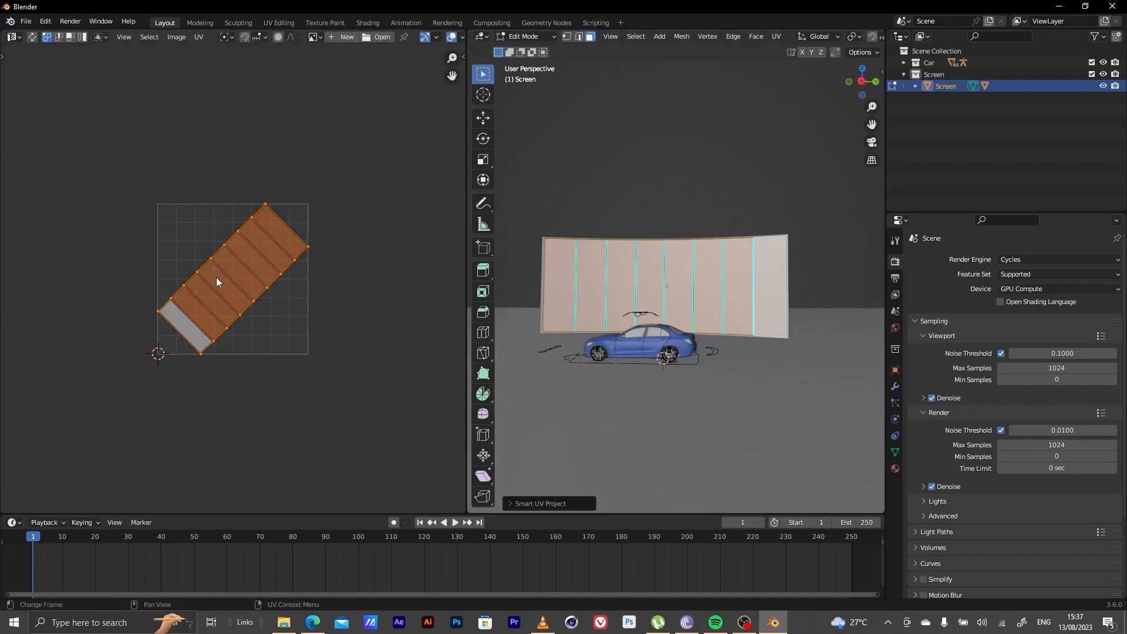
- Enable UV sync selection and rotate the screen's UV island until it lies horizontal
drag(108, 143, 346, 376)
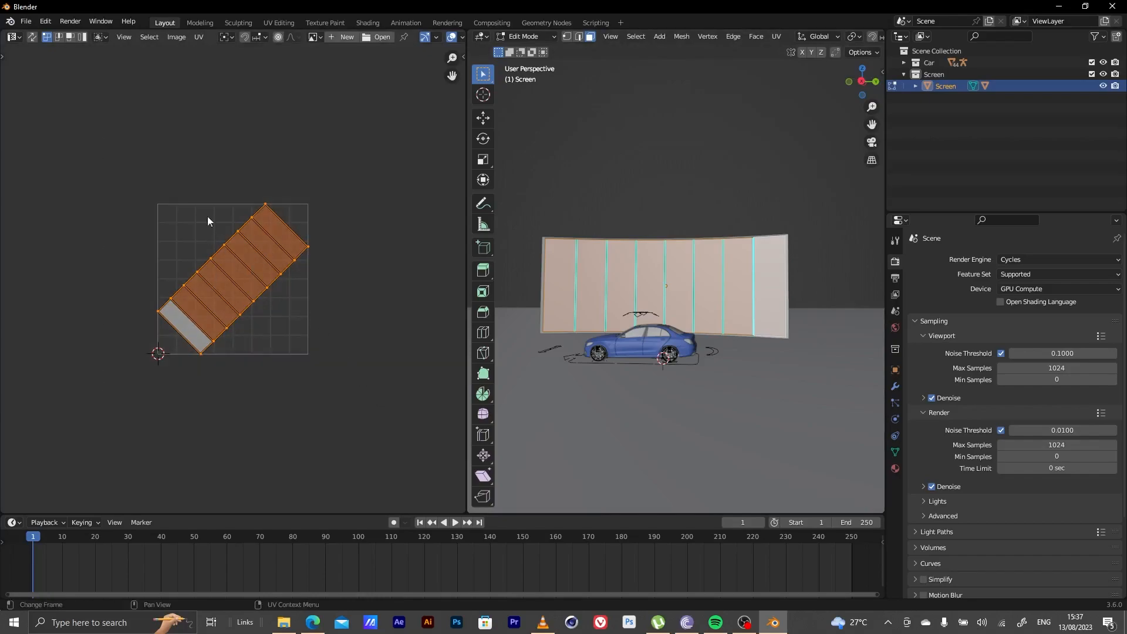
click(33, 37)
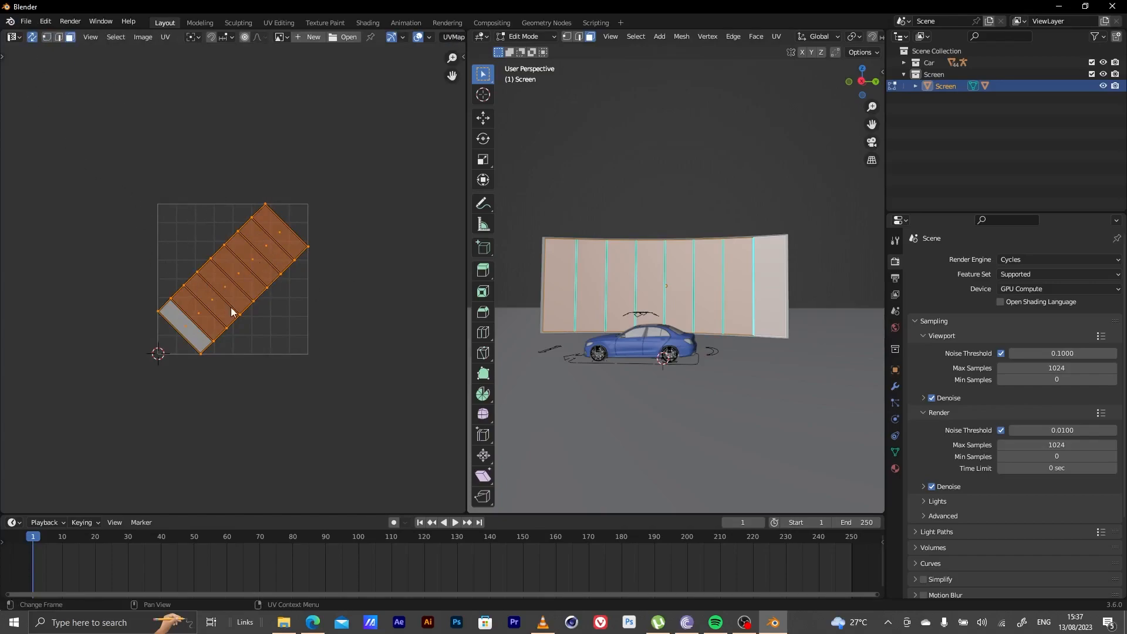
drag(5, 57, 26, 58)
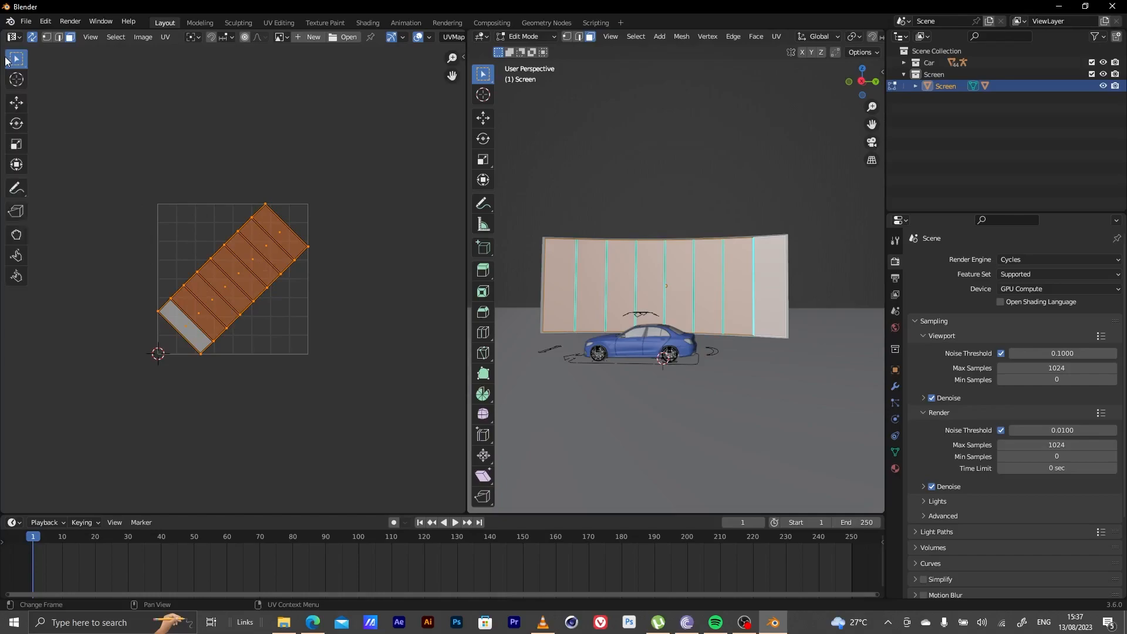
click(16, 123)
drag(262, 328, 221, 321)
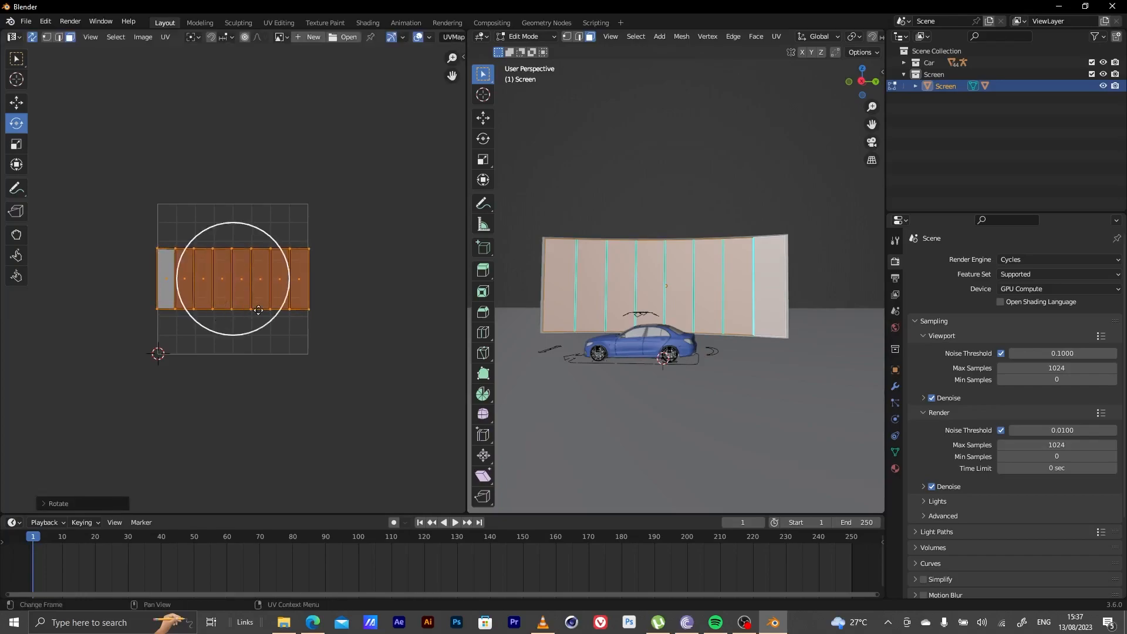
scroll(273, 264, up, 1)
scroll(272, 264, up, 4)
scroll(272, 264, down, 1)
key(ctrl+z)
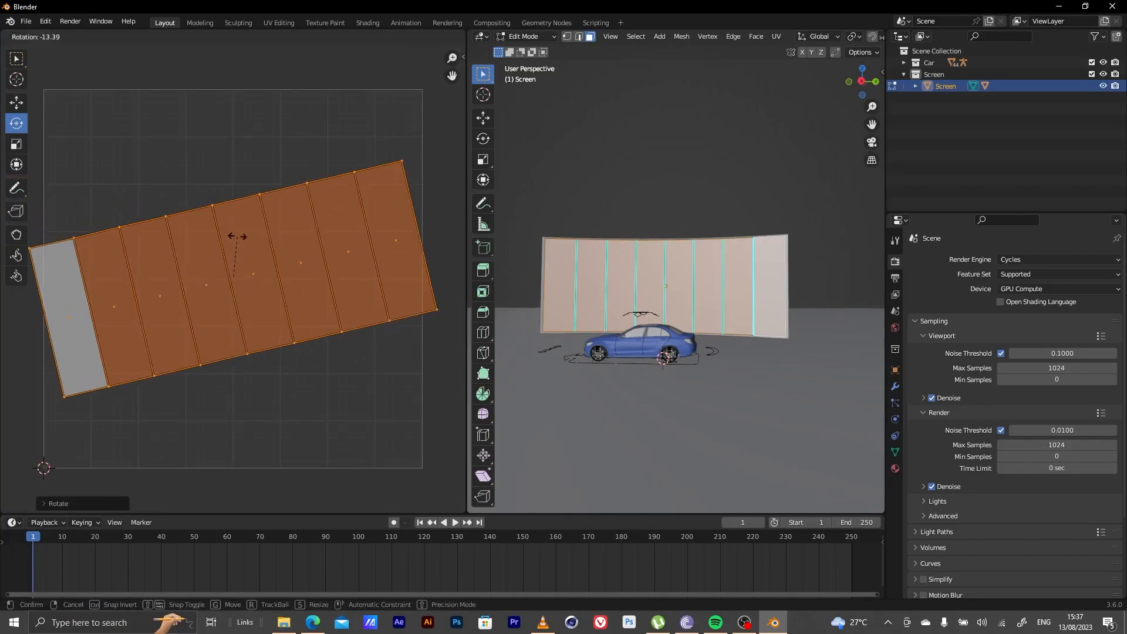
key(ctrl+shift+z)
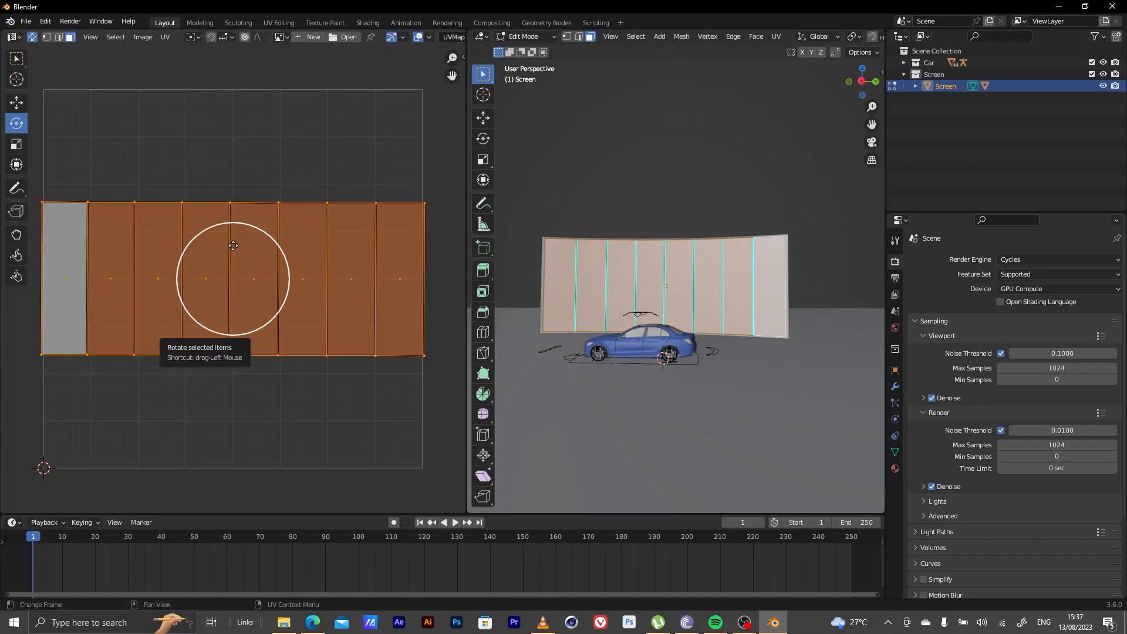
- Select all the screen's display faces and rotate their UV island about 180 degrees to reverse the panel order
drag(59, 320, 171, 319)
click(771, 285)
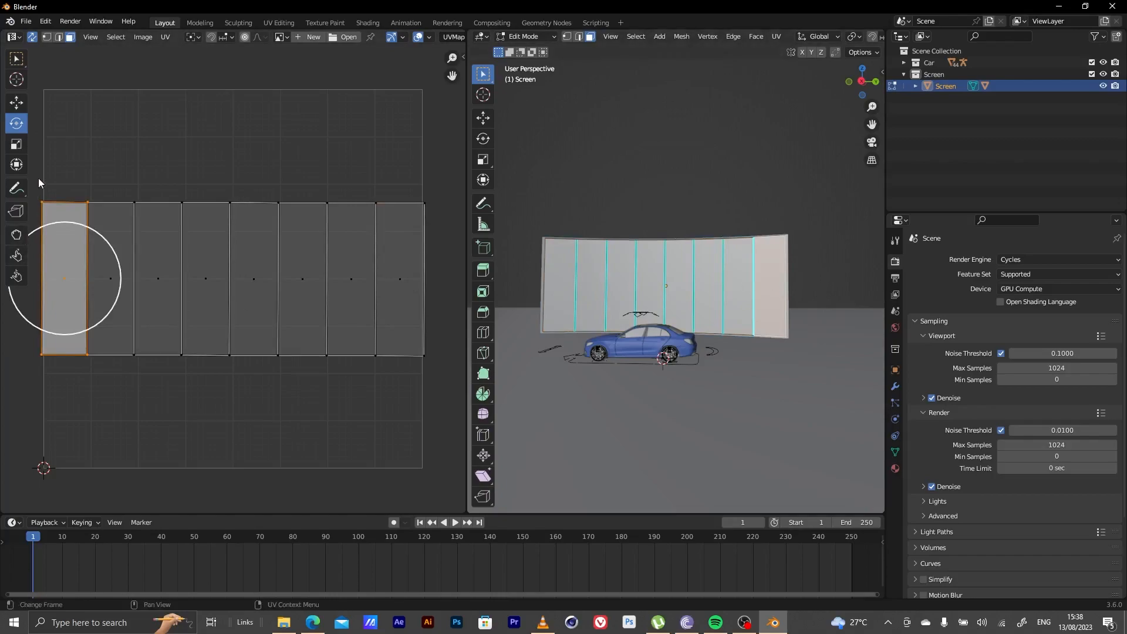
key(ctrl+i)
key(r)
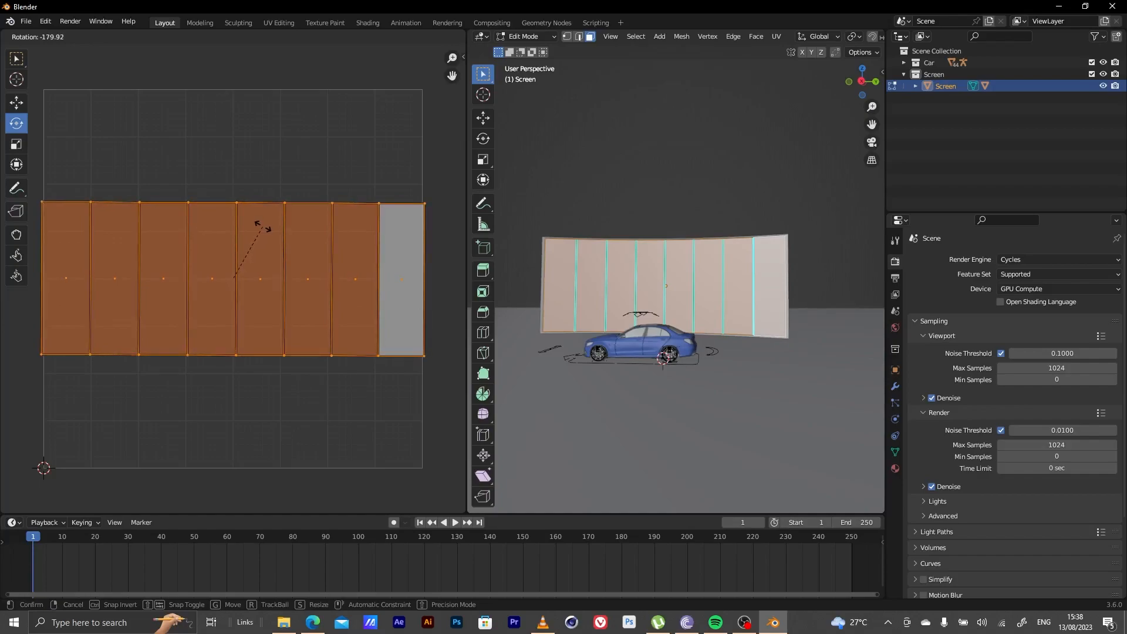
click(263, 227)
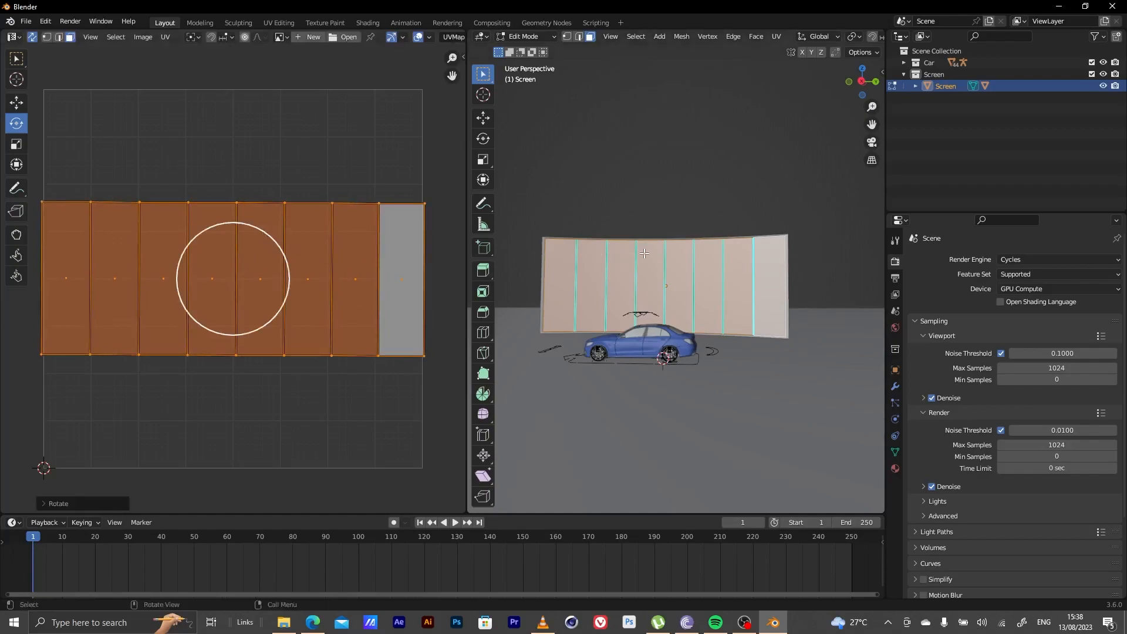
- Check panel by panel along the curved screen that each face's order matches its place in the UV layout
click(768, 274)
click(730, 274)
click(707, 273)
click(680, 271)
click(637, 260)
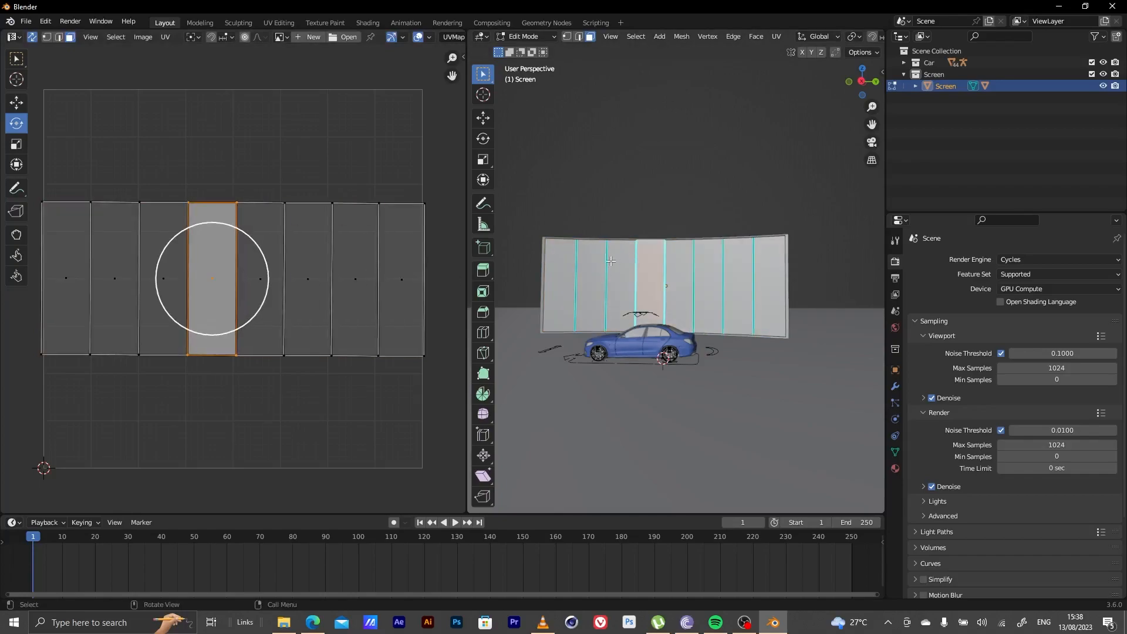
click(610, 261)
click(592, 259)
click(558, 258)
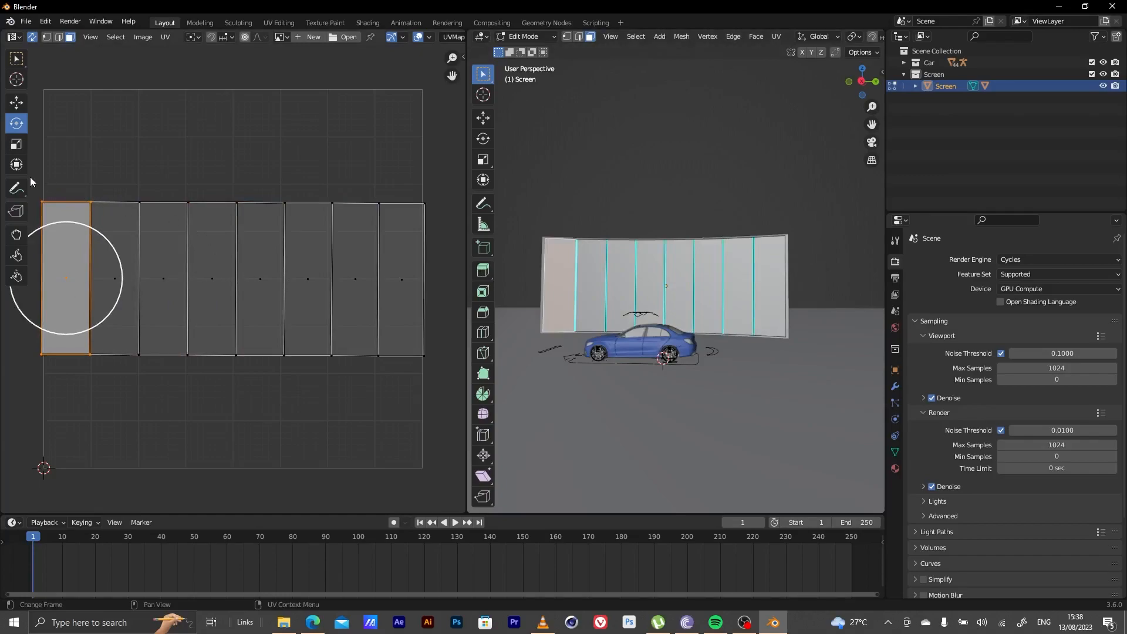
- Reselect the screen's display faces and export their UV layout as Screen.png to the Tutorial Assets folder with 0.5 fill opacity
key(ctrl+i)
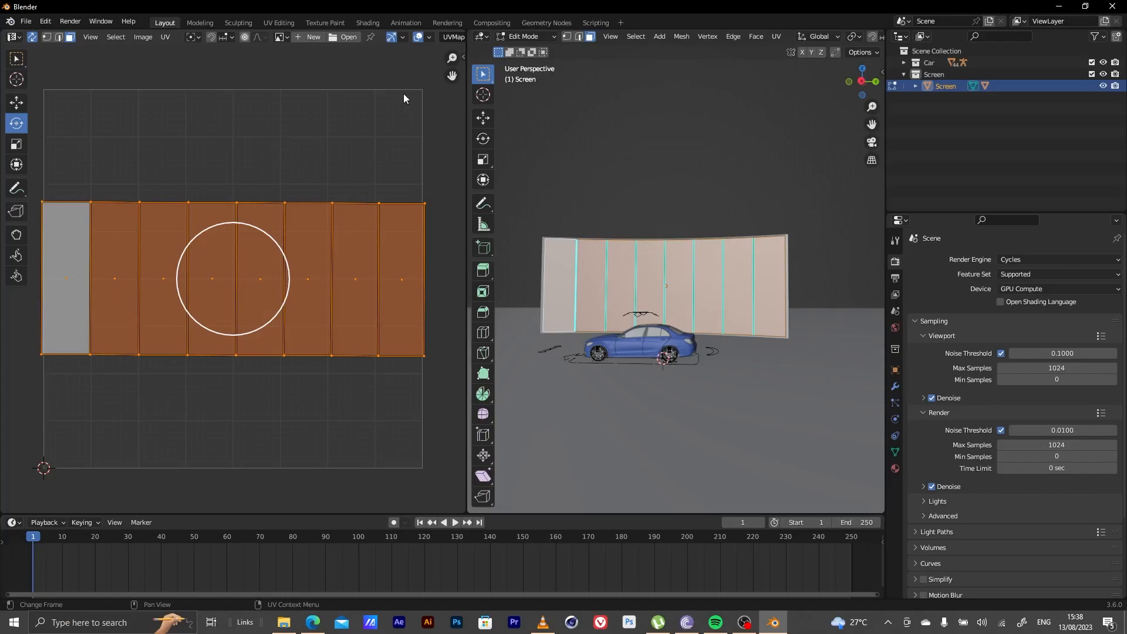
click(165, 36)
mouse_move(245, 348)
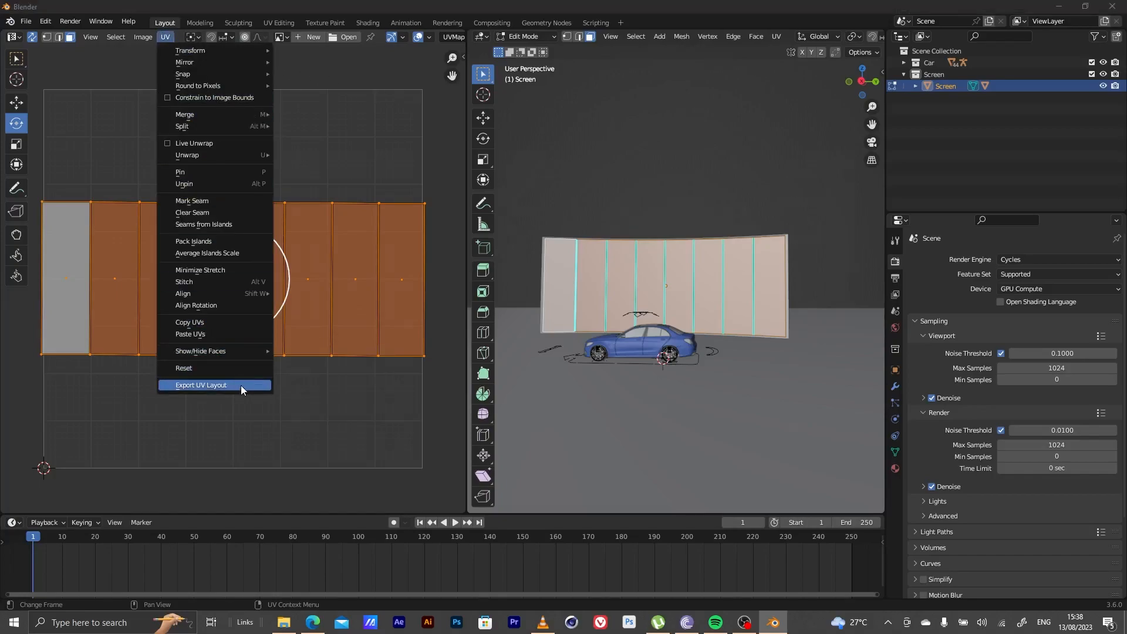
click(241, 385)
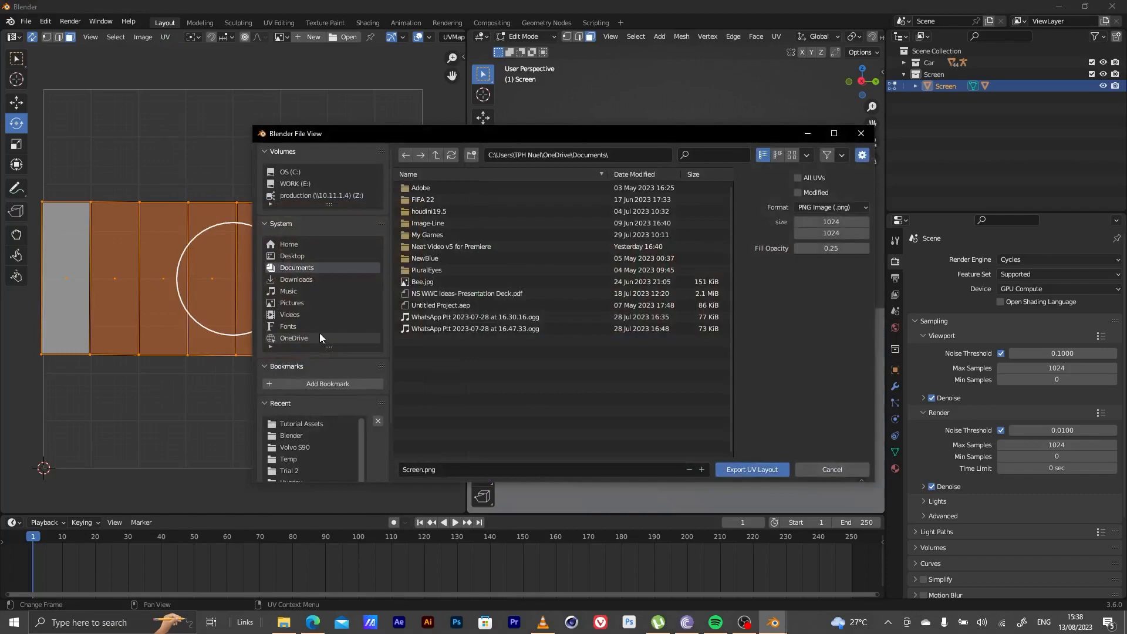
click(298, 436)
click(298, 423)
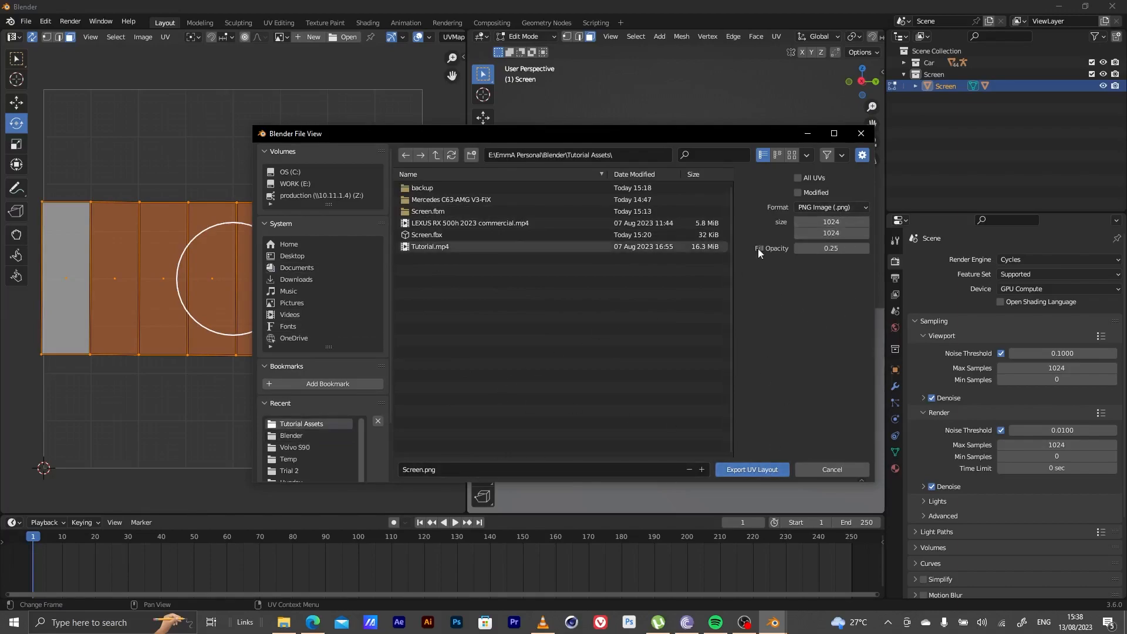
click(829, 249)
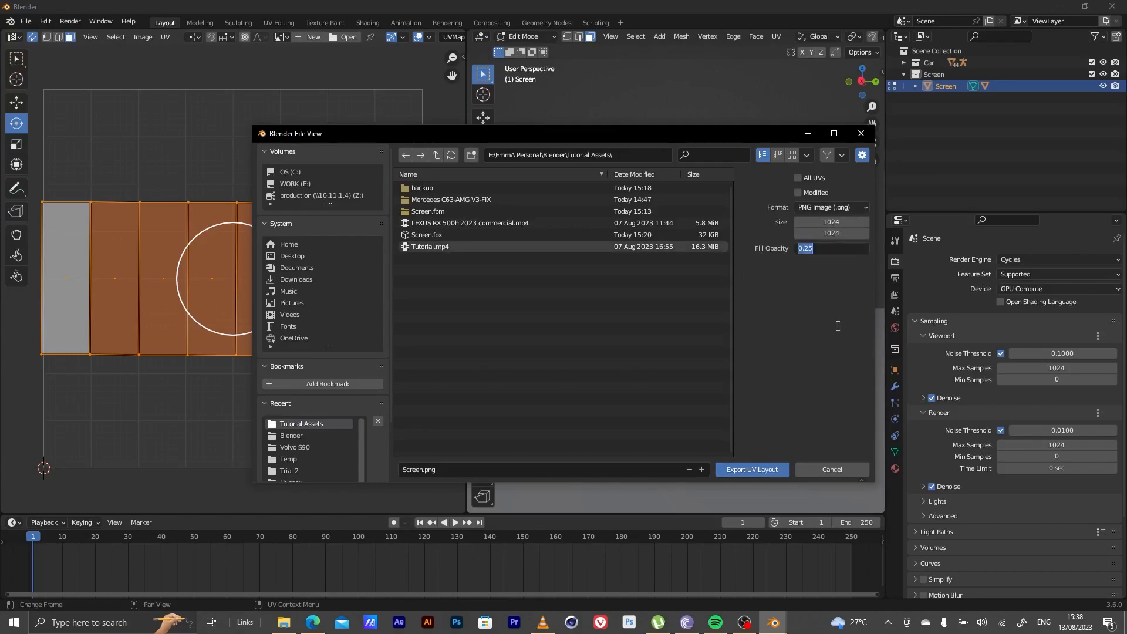
text(0.5)
key(Return)
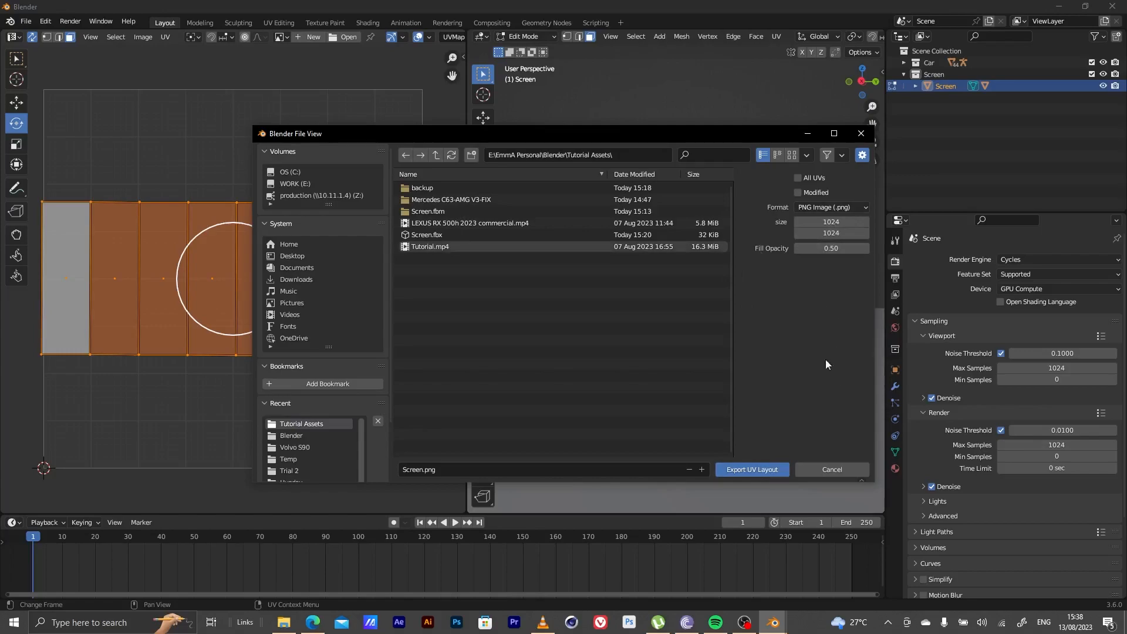
click(759, 471)
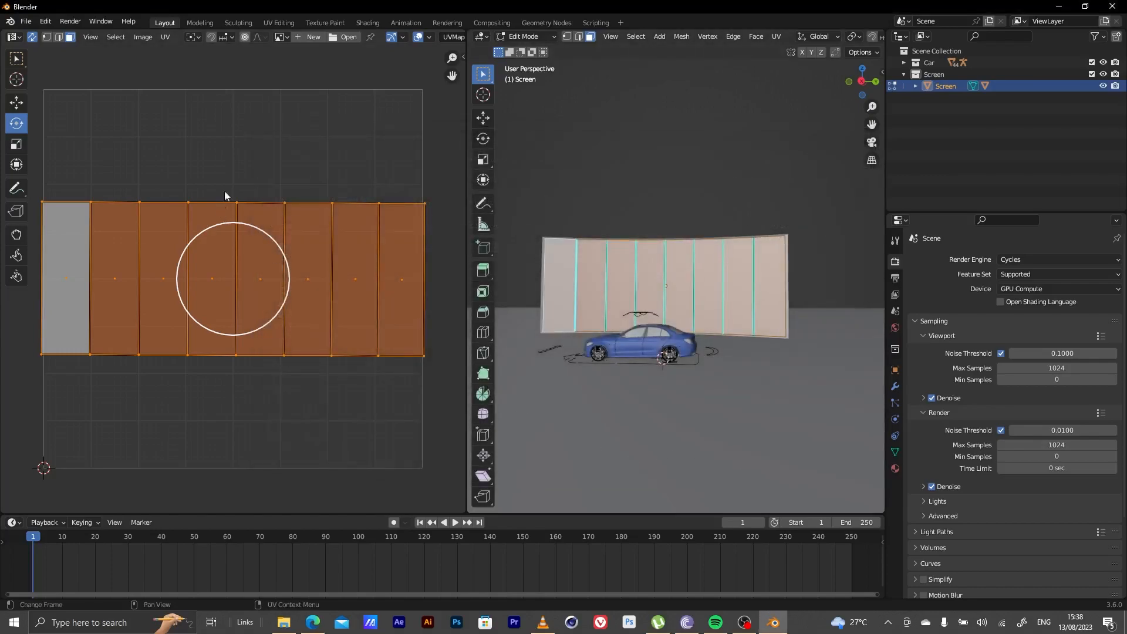
- Switch to After Effects, open the recent project Rhythmic Dynamic Intro (CS5.5)_15sec and scrub through its Main Control composition
click(16, 102)
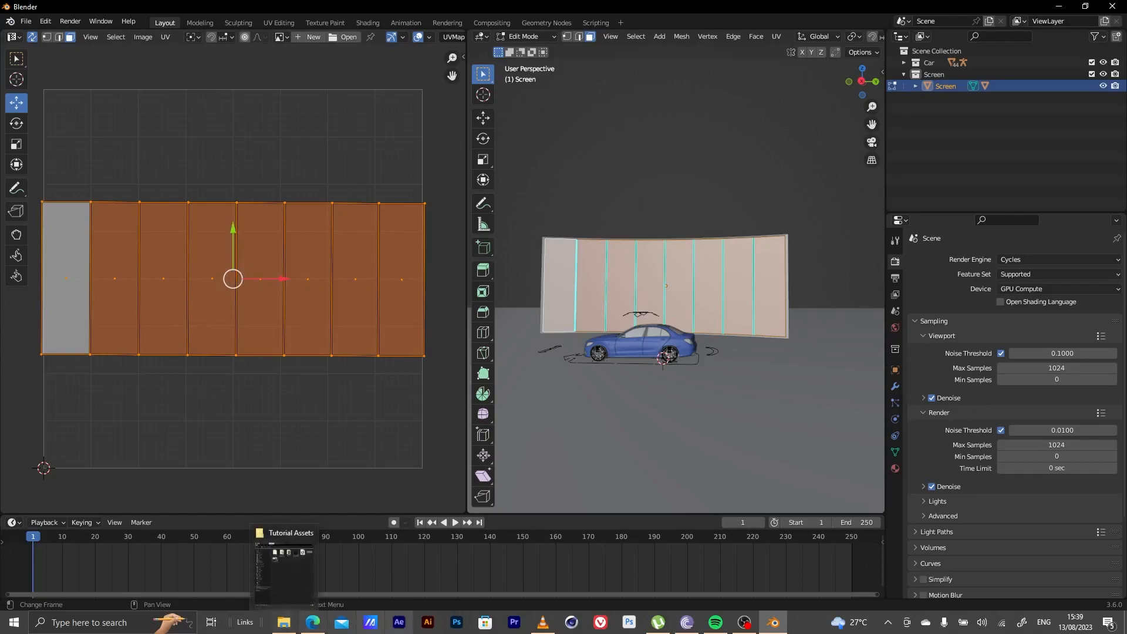
click(400, 622)
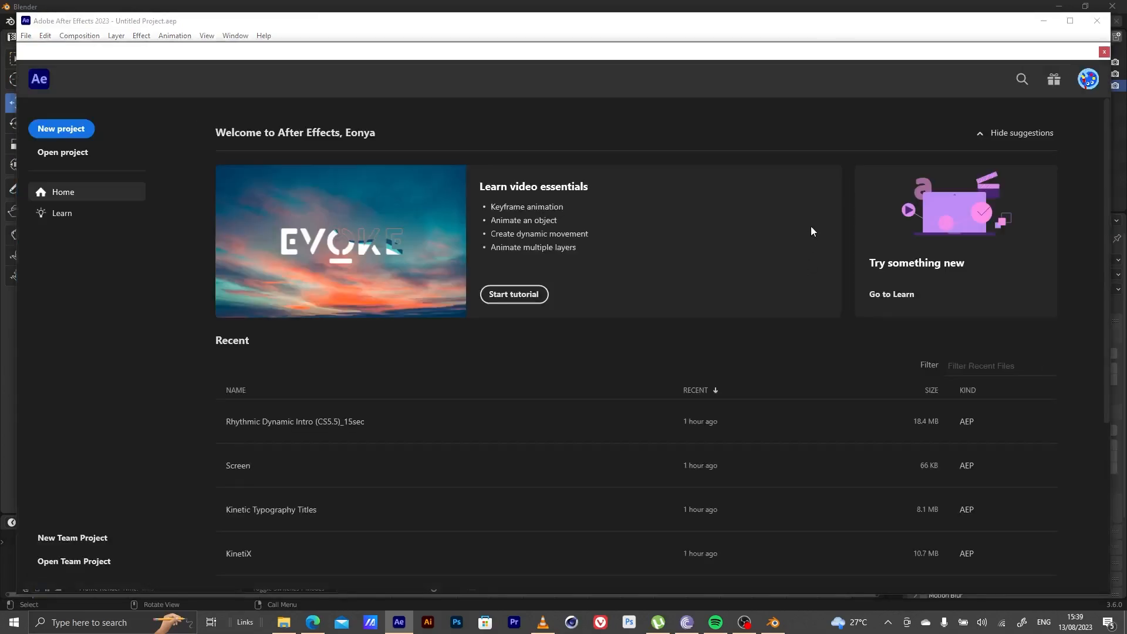
click(370, 424)
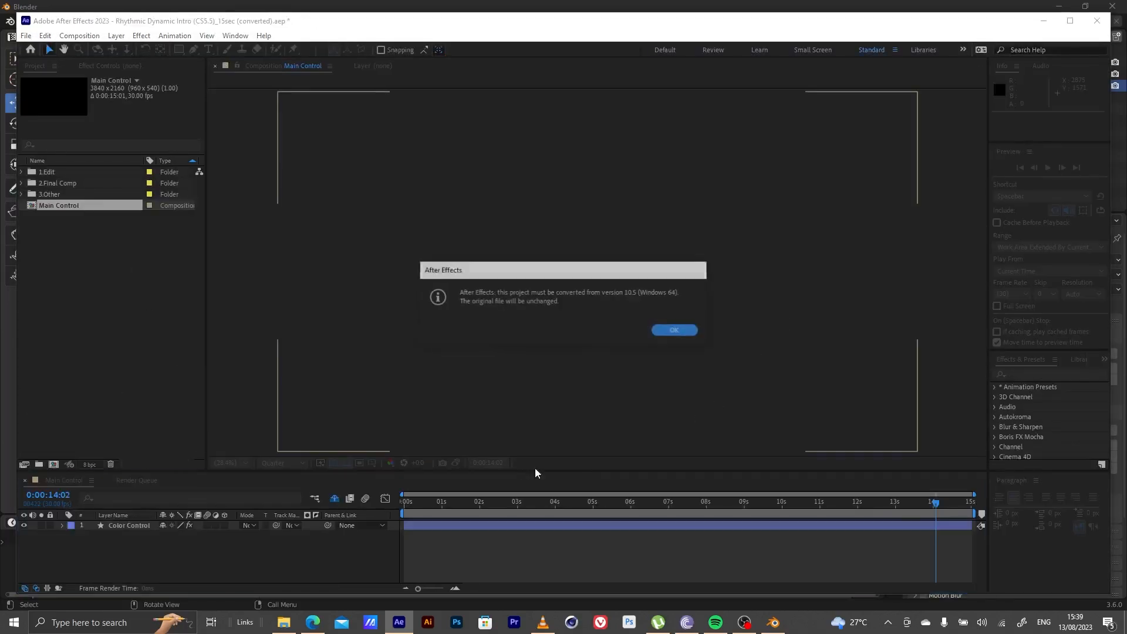
click(680, 332)
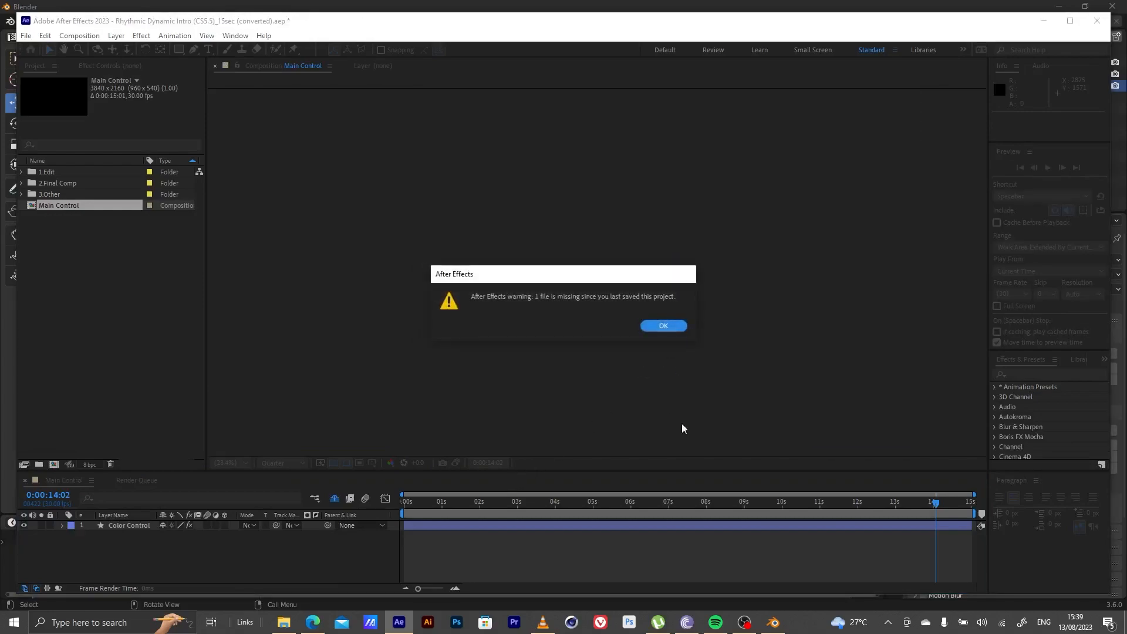
click(664, 327)
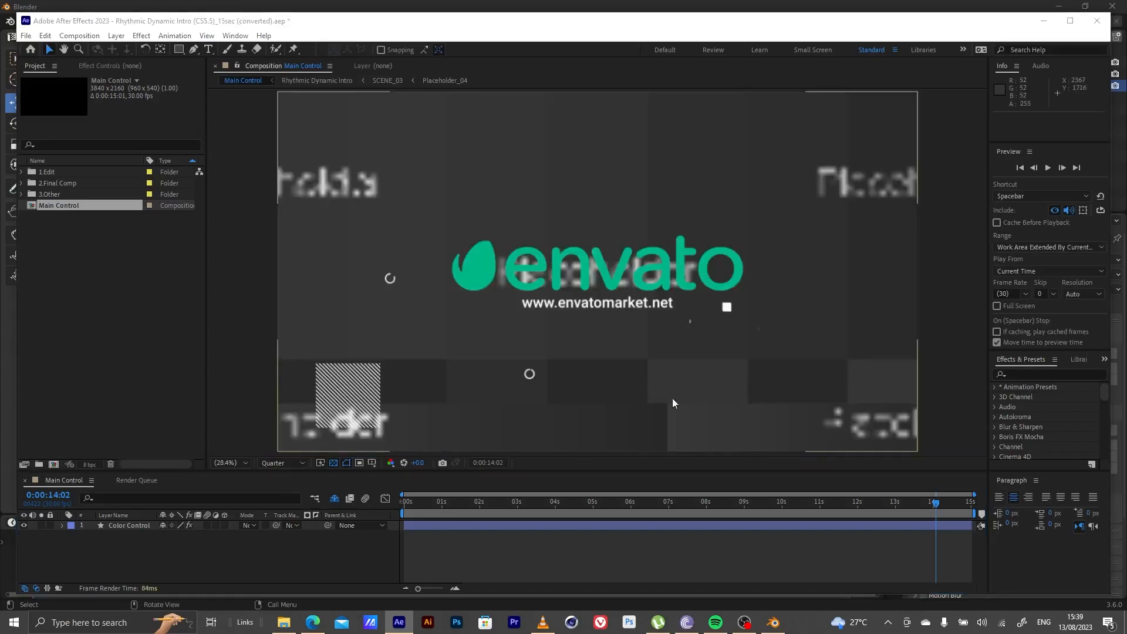
drag(519, 512, 465, 522)
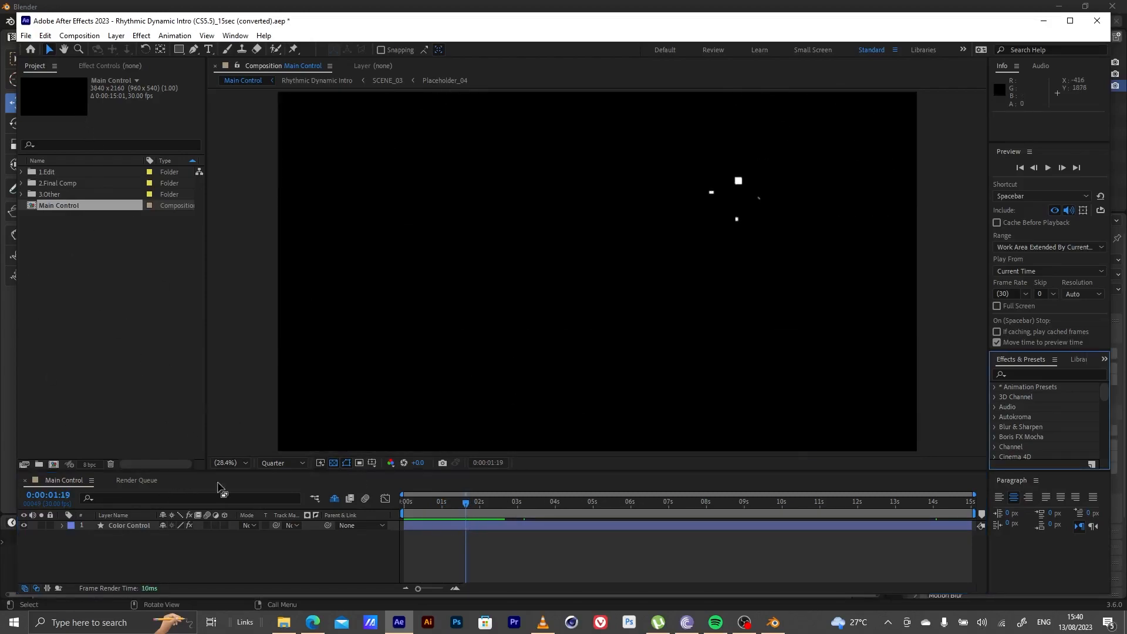
- Import Screen.png from the Tutorial Assets folder into the project and create a composition from it
click(284, 623)
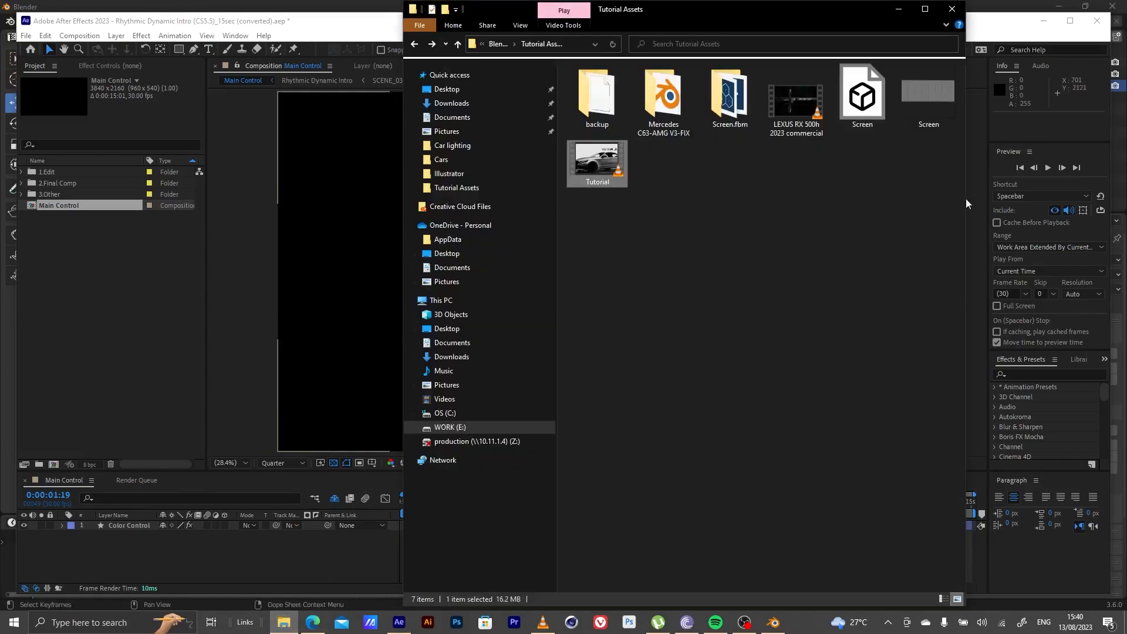
click(929, 81)
drag(928, 76, 116, 298)
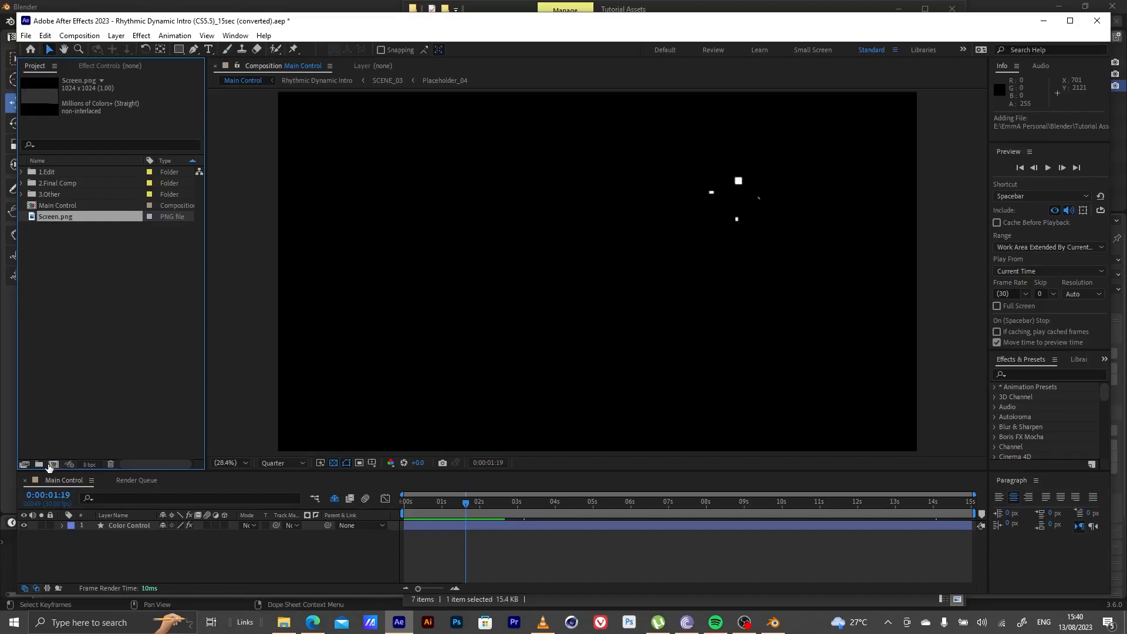
drag(61, 222, 54, 464)
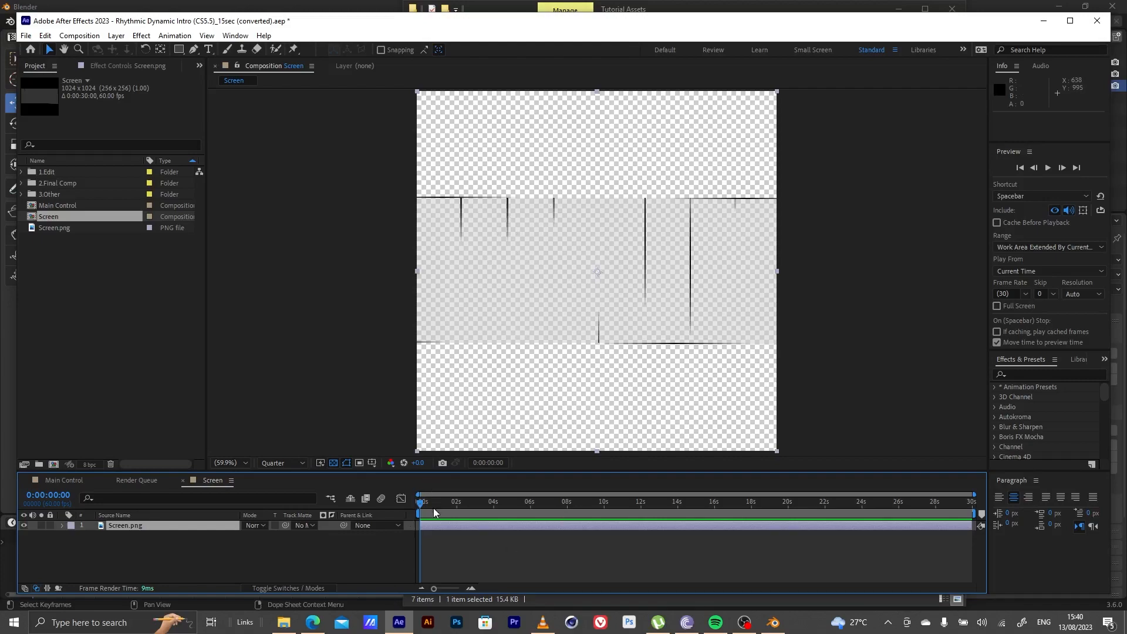
- Add the Main Control composition beneath the Screen.png layer and move the playhead to 0:00:03:40
click(55, 209)
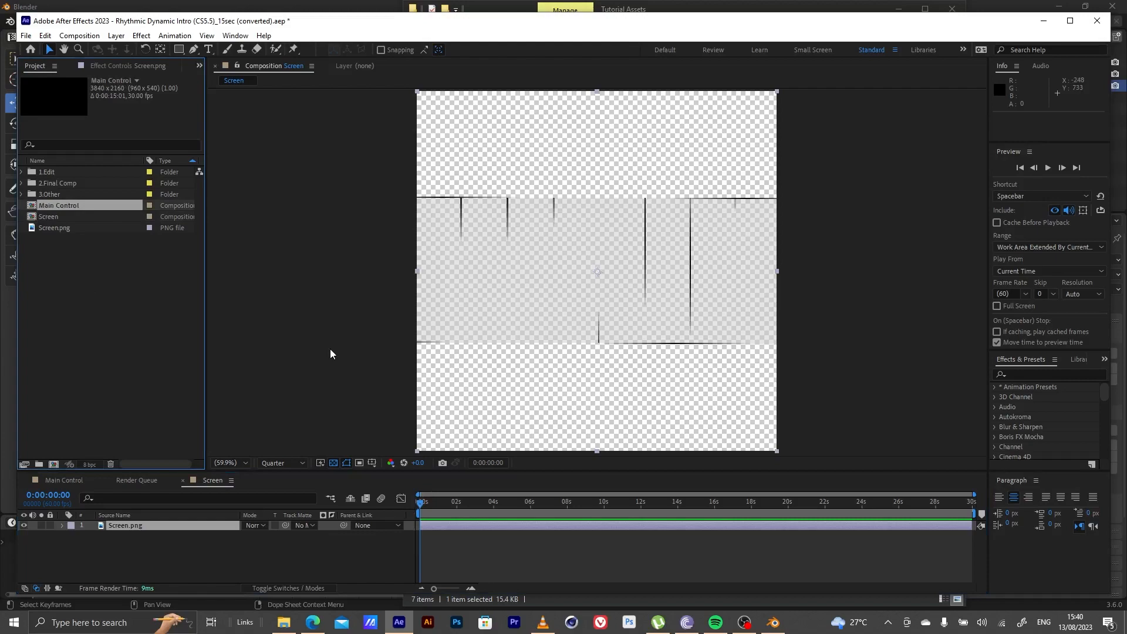
drag(69, 207, 111, 543)
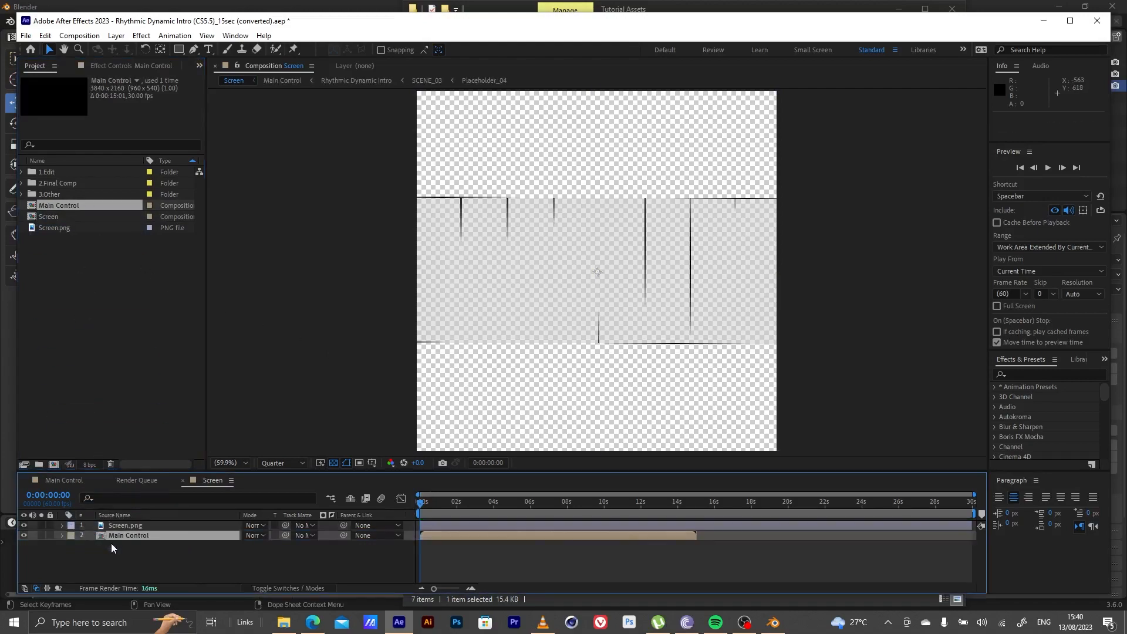
drag(413, 505, 488, 531)
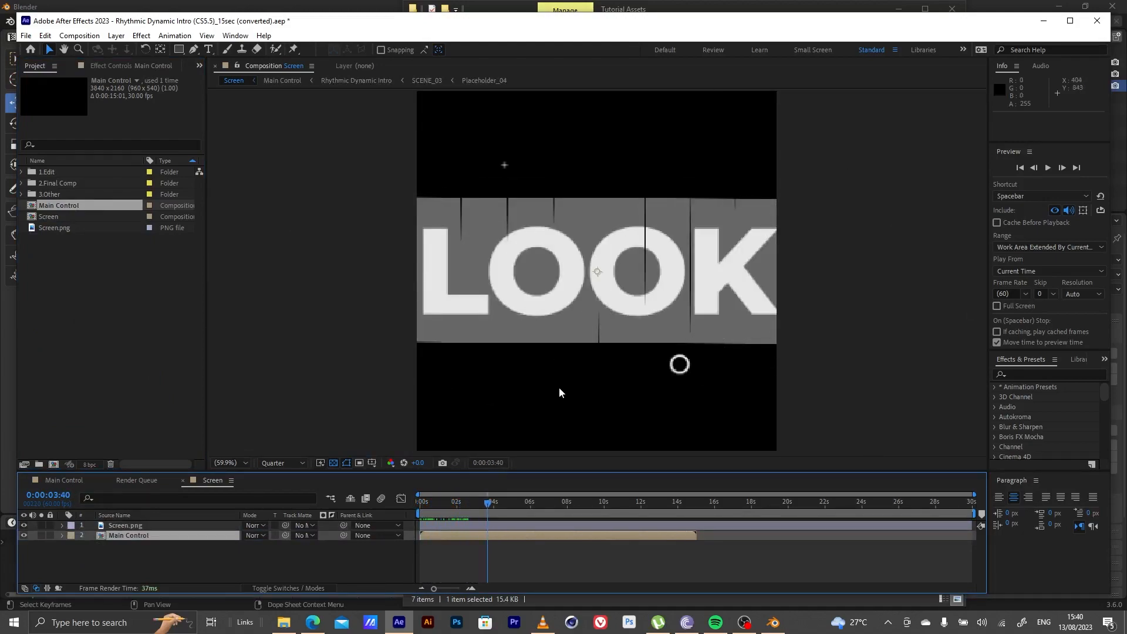
- Scale the Main Control layer to 27% so it spans the width of the screen layout
key(s)
drag(269, 545, 241, 547)
key(Return)
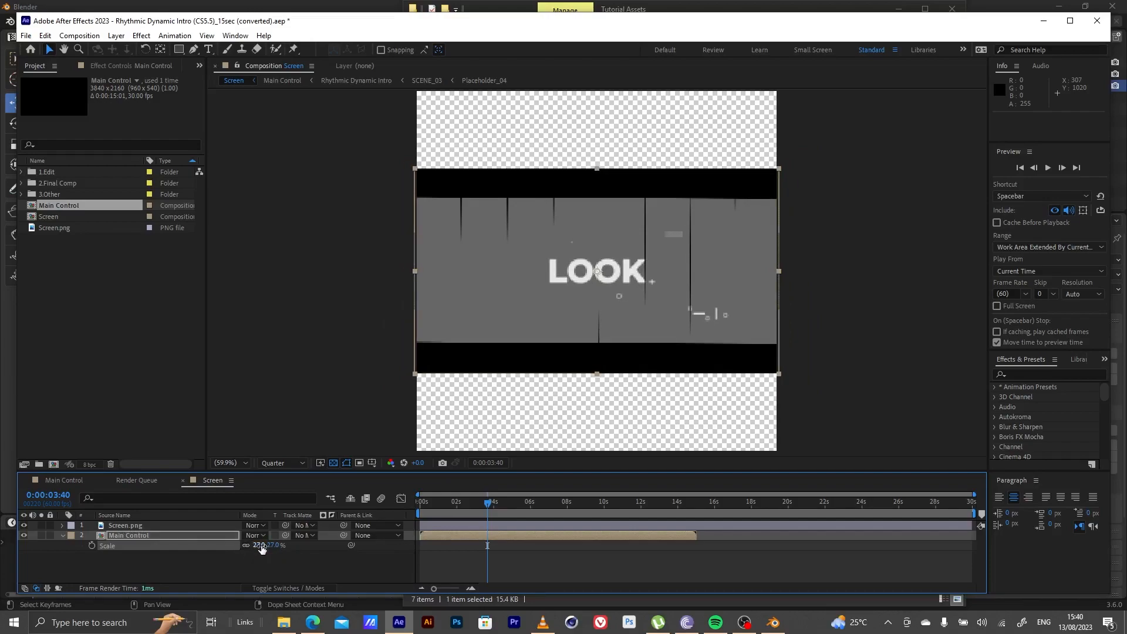
- Try squashing the Main Control layer vertically to about 21% scale, and undo the change
text(22)
key(Return)
drag(263, 548, 265, 548)
drag(596, 372, 587, 352)
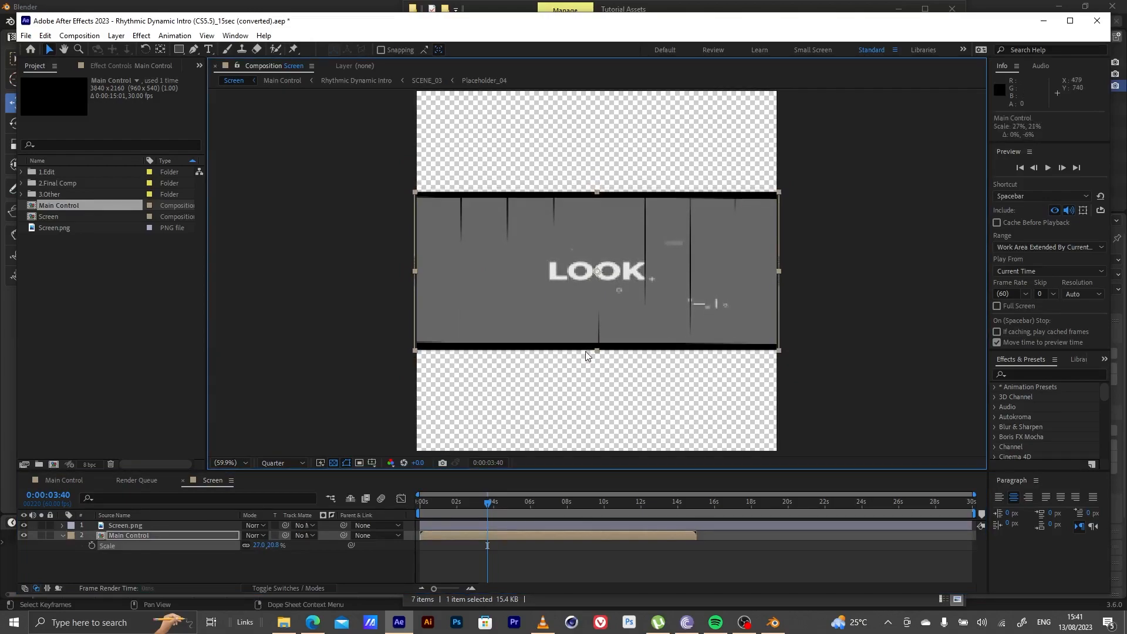
key(ctrl+z)
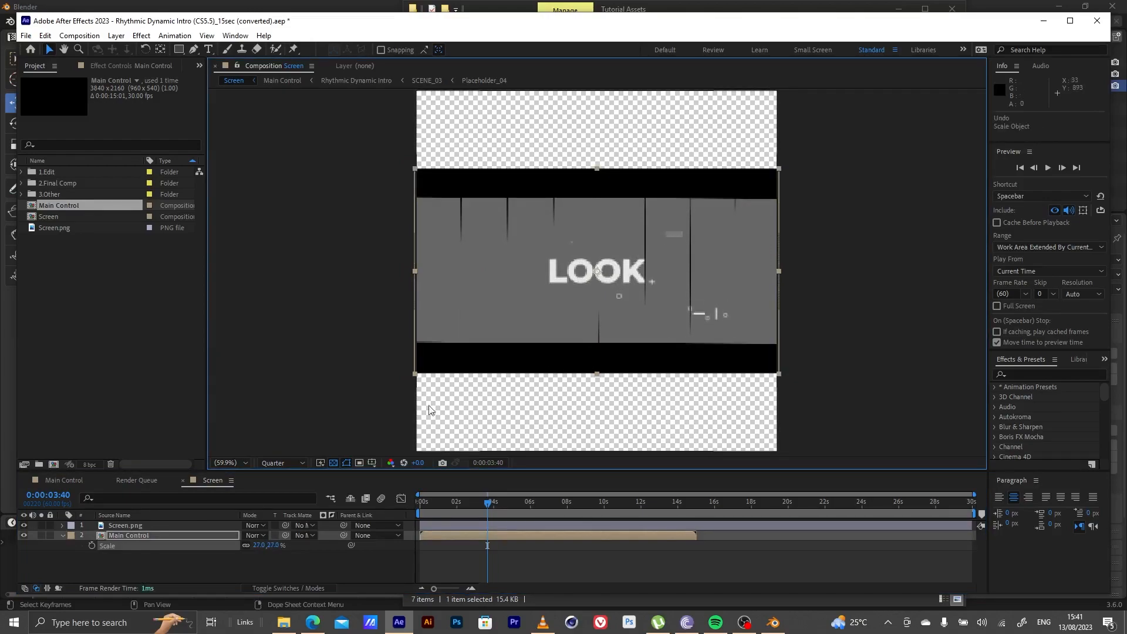
drag(261, 547, 263, 548)
- Open the Main Control composition, reveal its shy layers and open the nested Rhythmic Dynamic Intro composition
drag(476, 502, 451, 517)
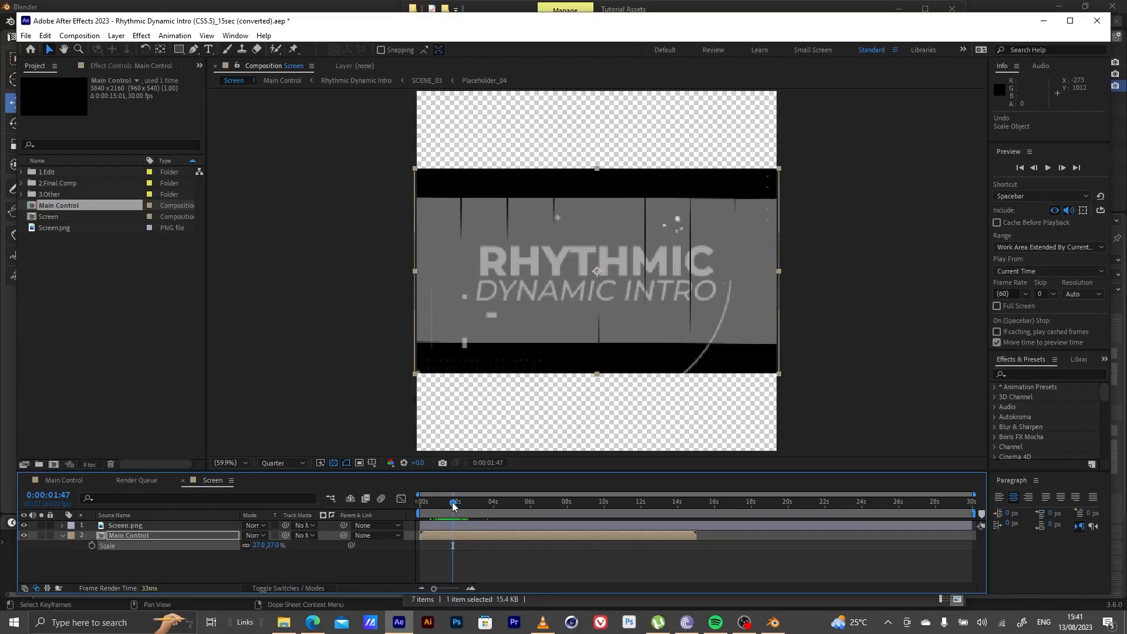
double_click(463, 536)
click(435, 528)
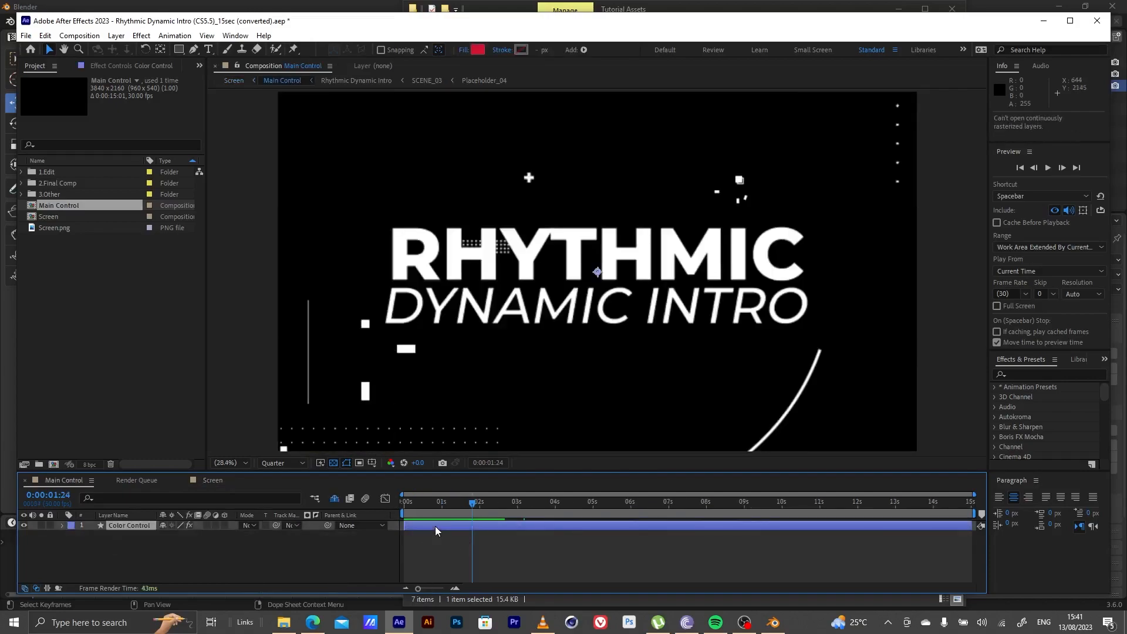
click(334, 498)
click(442, 538)
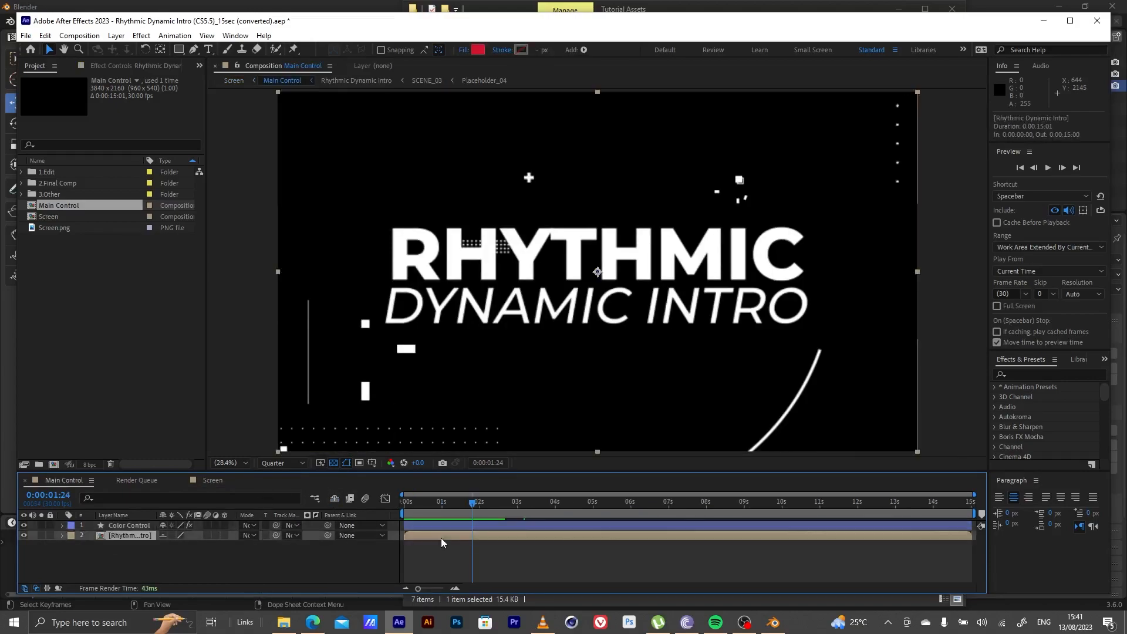
double_click(442, 537)
- Open the nested SCENE_01 composition, then the Text_04 composition that plays at 0:00:01:06
double_click(491, 565)
drag(500, 502, 579, 561)
click(569, 543)
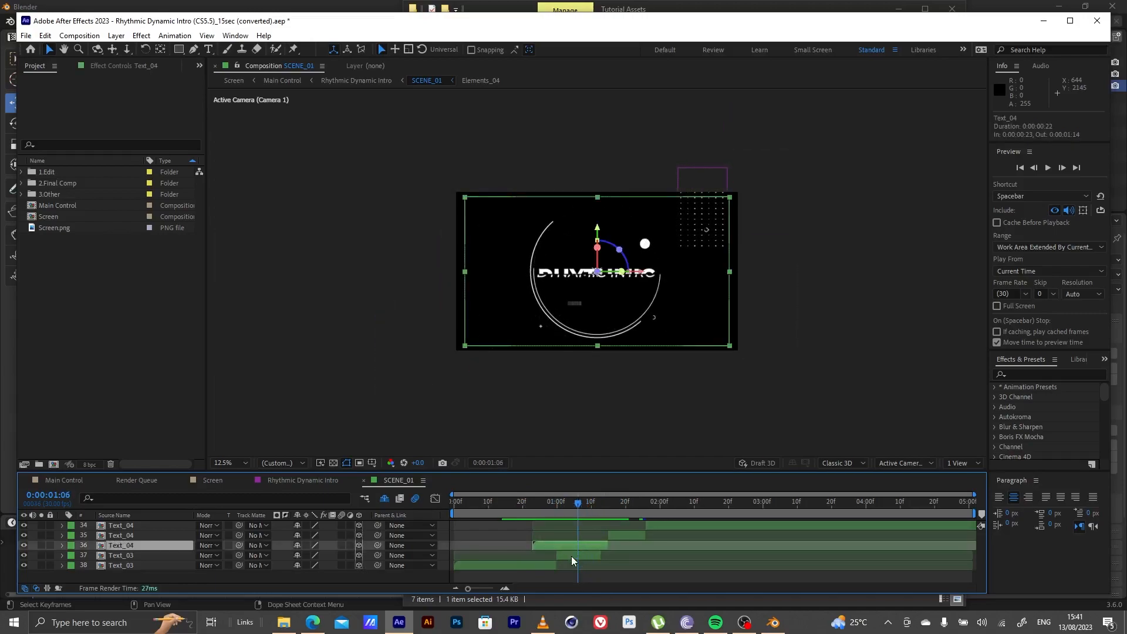
double_click(572, 545)
drag(571, 544, 528, 516)
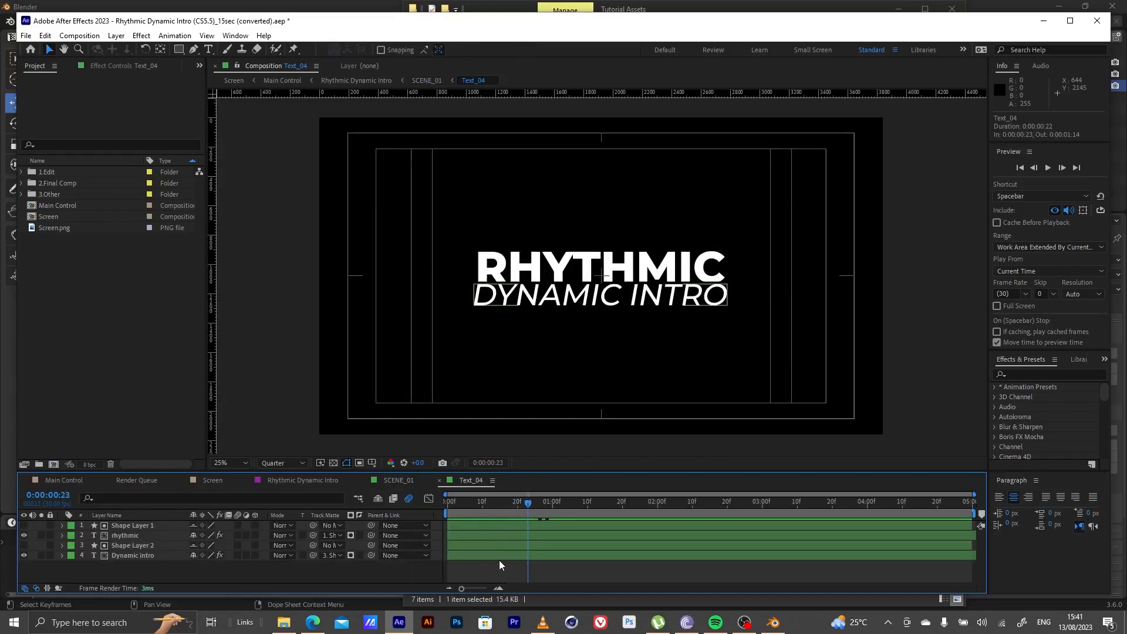
- Replace the "Dynamic intro" text in the Text_04 composition with "LED SCREEN"
click(501, 556)
double_click(504, 554)
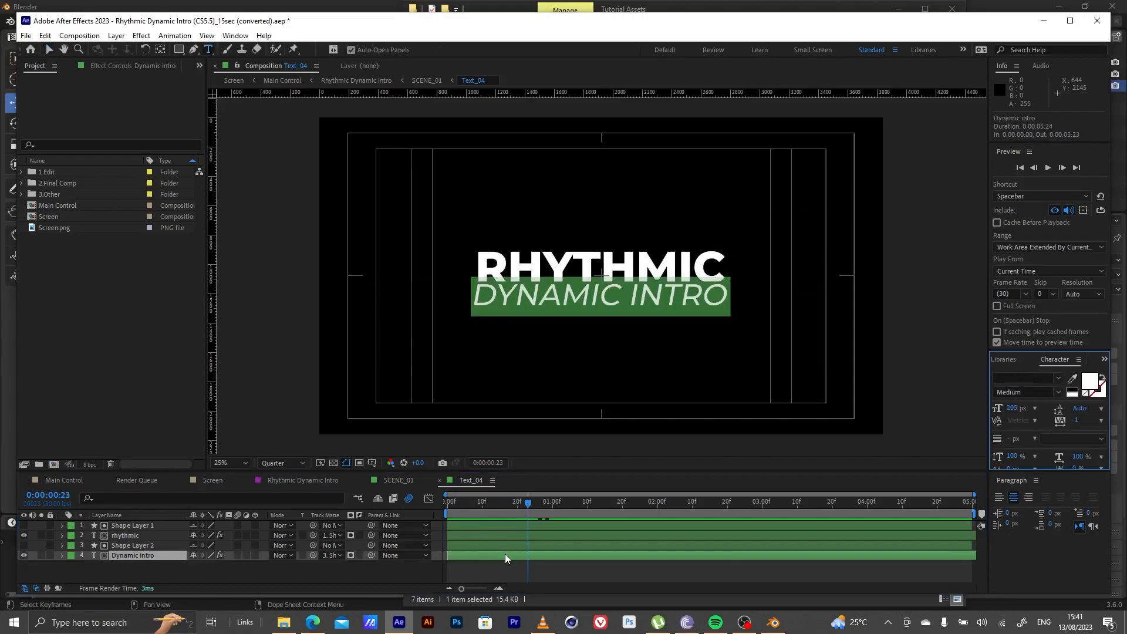
text(LED)
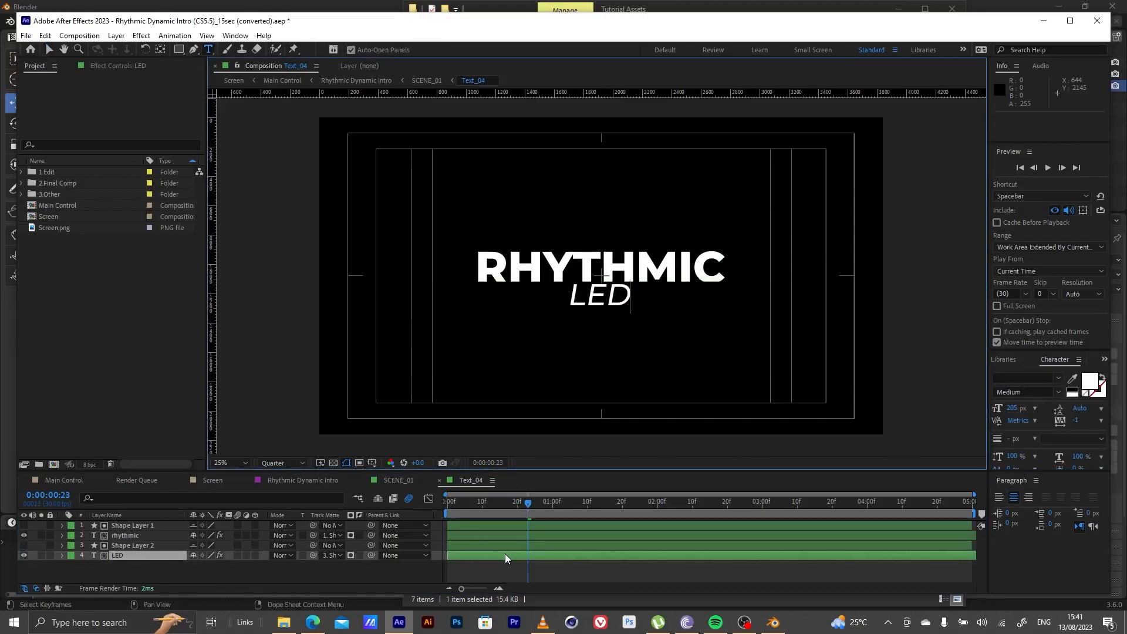
text( SCREE)
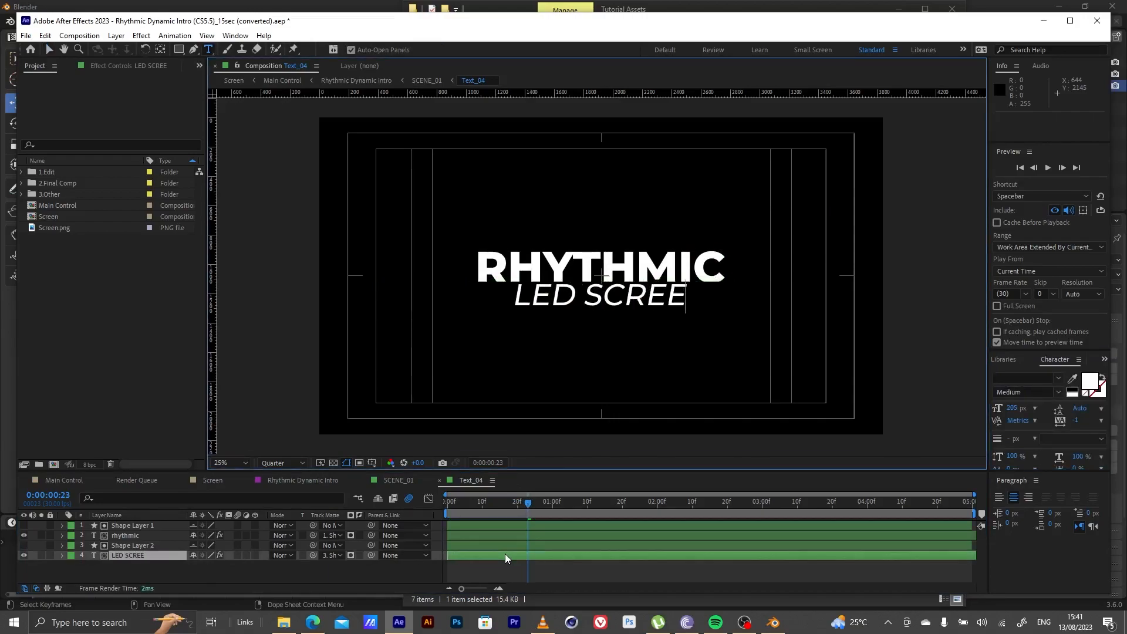
text(N)
- Replace the "rhythmic" text in the Text_04 composition with "DYNAMIC"
click(498, 545)
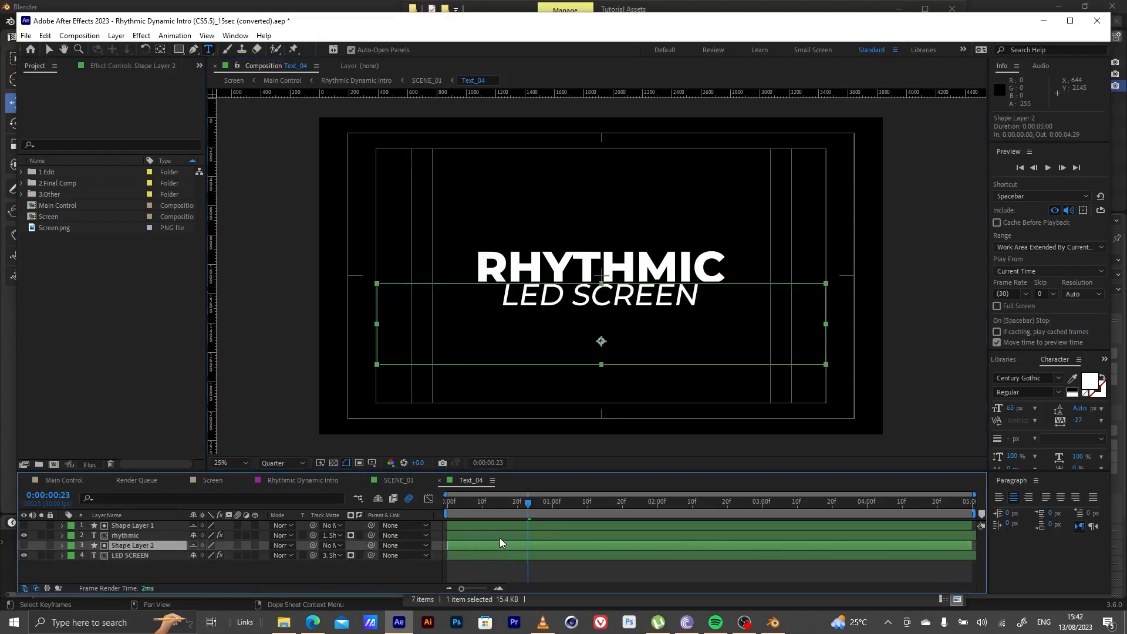
click(499, 527)
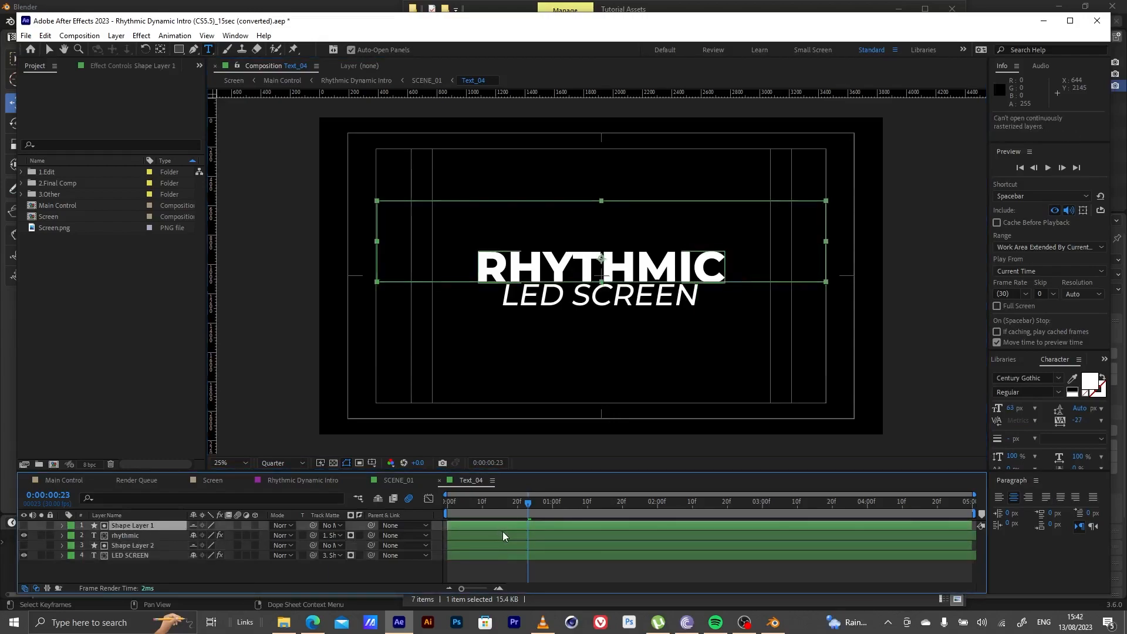
double_click(503, 536)
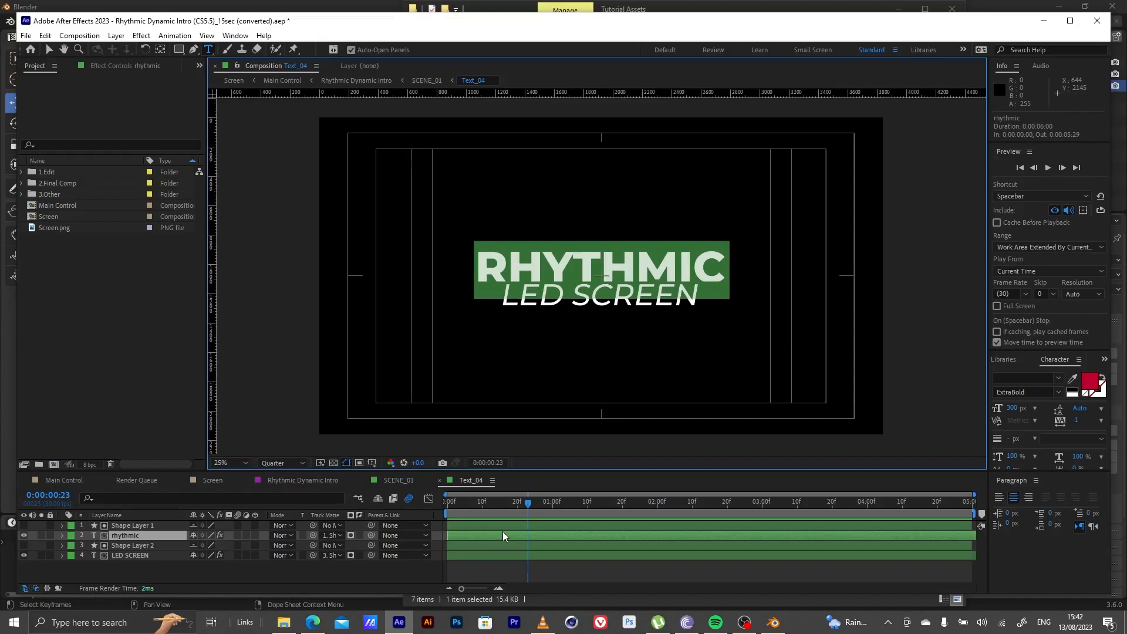
text(DYNAMIC)
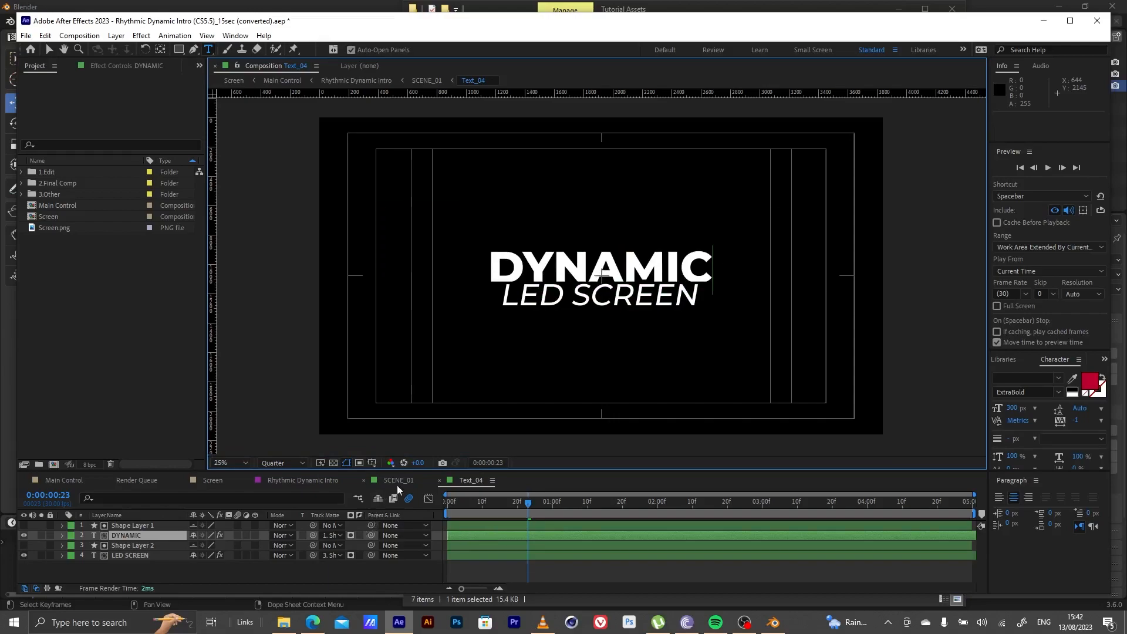
- Open Text_27 inside SCENE_02 of the Rhythmic Dynamic Intro composition and replace its word FRESH with "Blender"
click(398, 480)
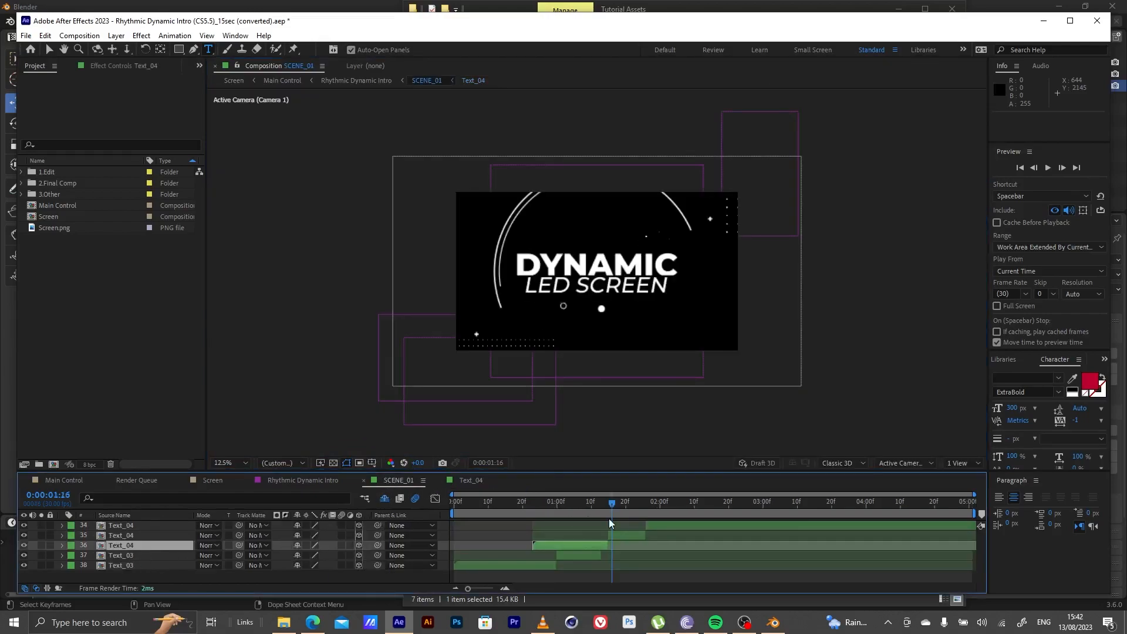
click(342, 482)
drag(507, 510, 565, 536)
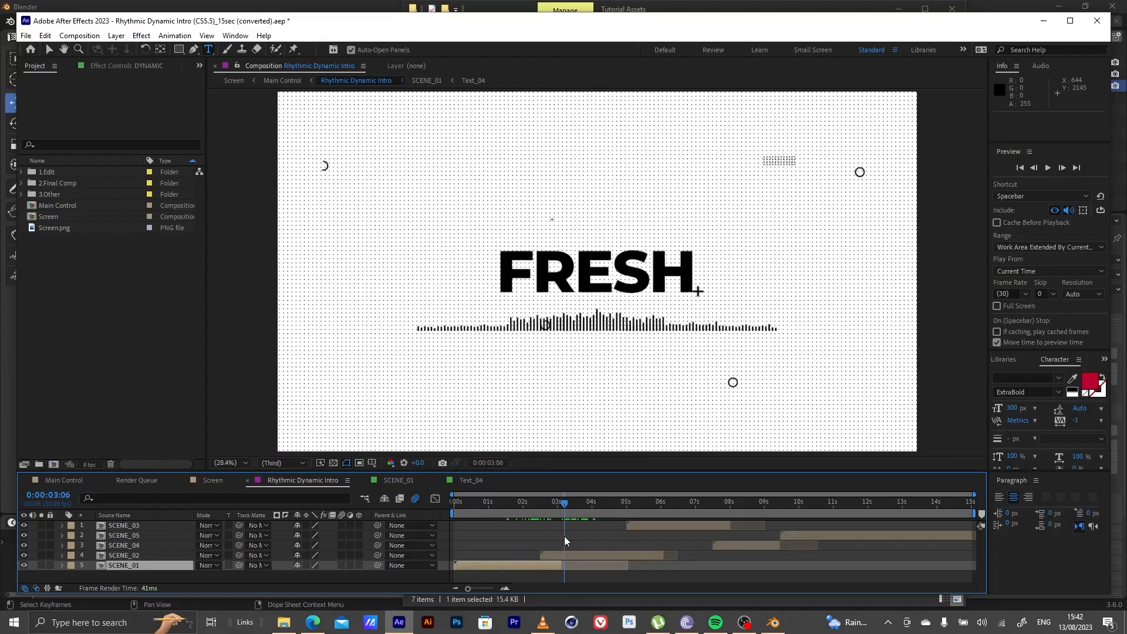
double_click(581, 555)
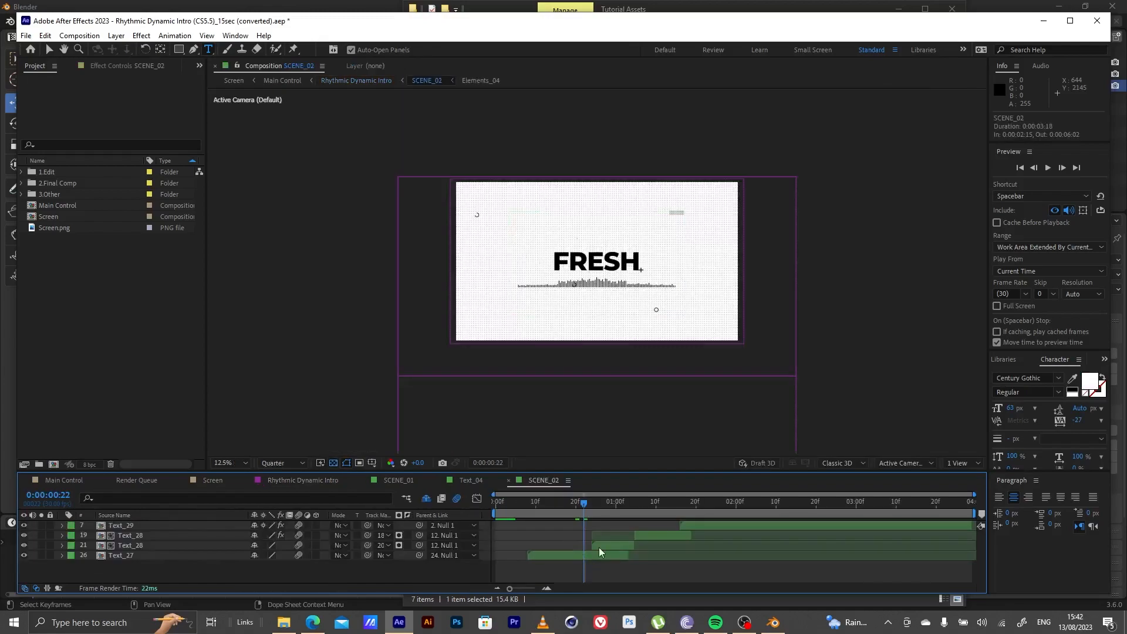
double_click(596, 549)
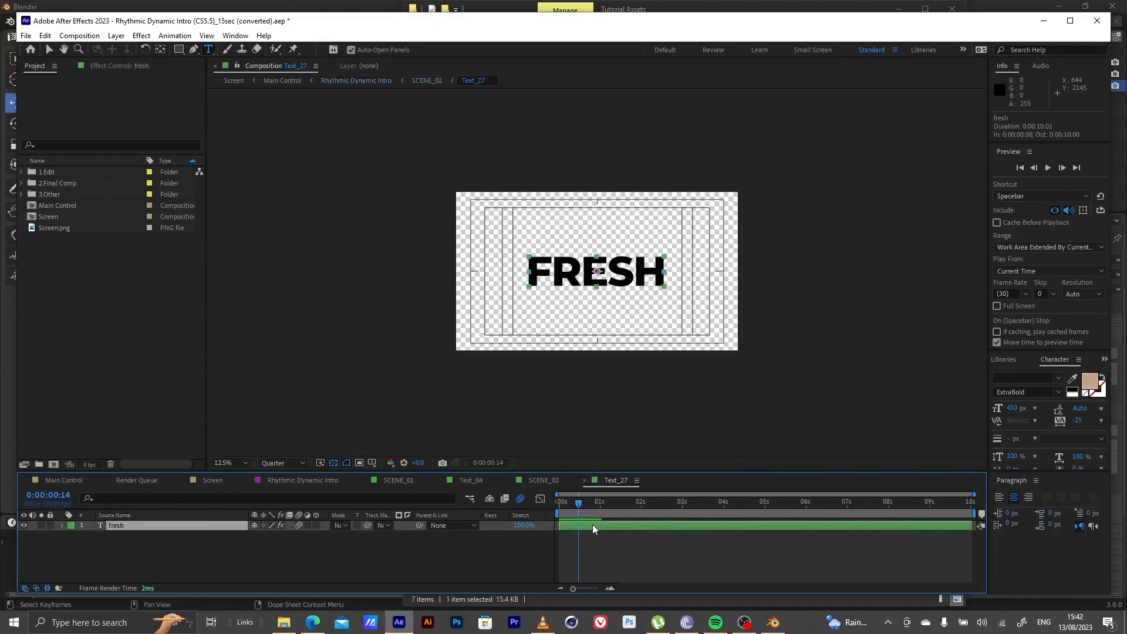
double_click(593, 524)
text(Blender)
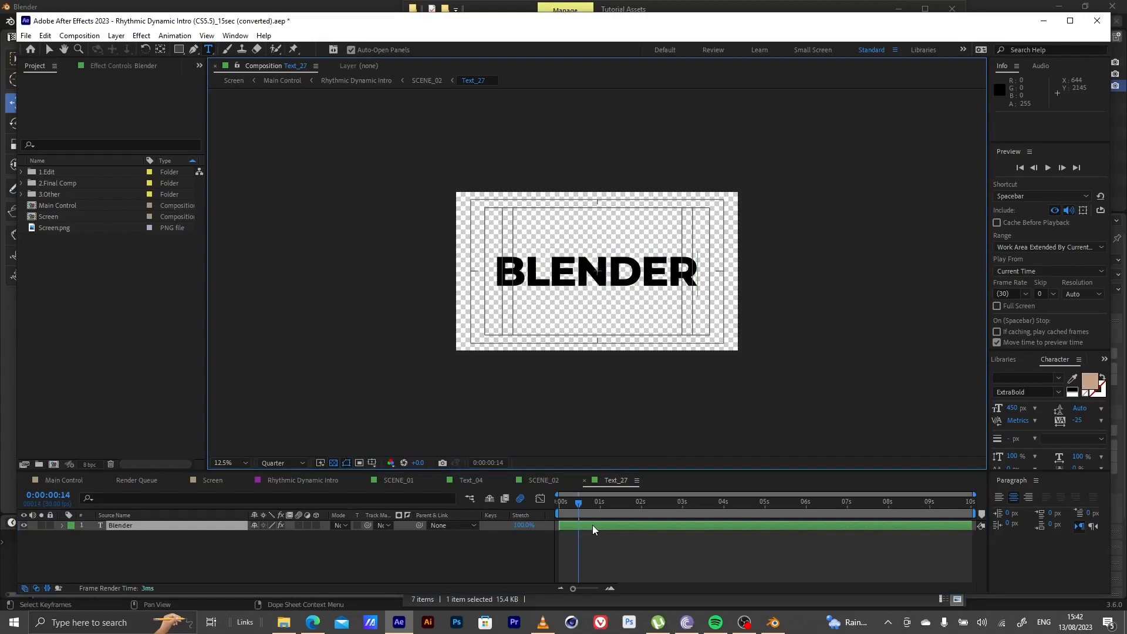
- Open the Text_28 composition that plays at 0:00:01:00 in SCENE_02 and replace LOOK with "TUTORIAL"
click(538, 479)
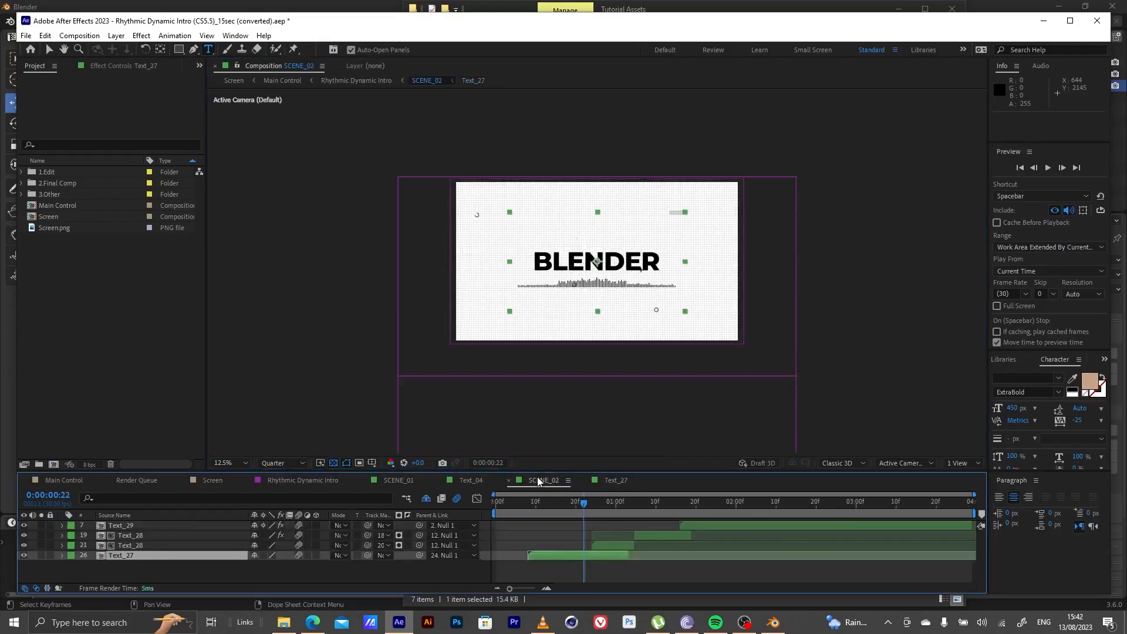
drag(590, 512, 617, 516)
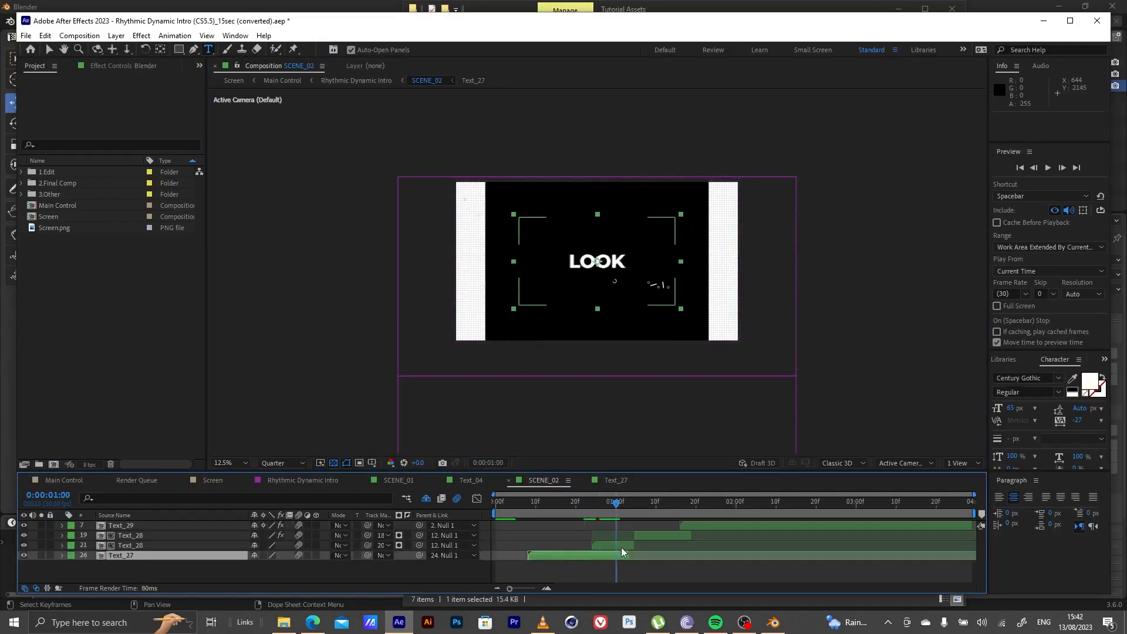
click(622, 545)
double_click(622, 550)
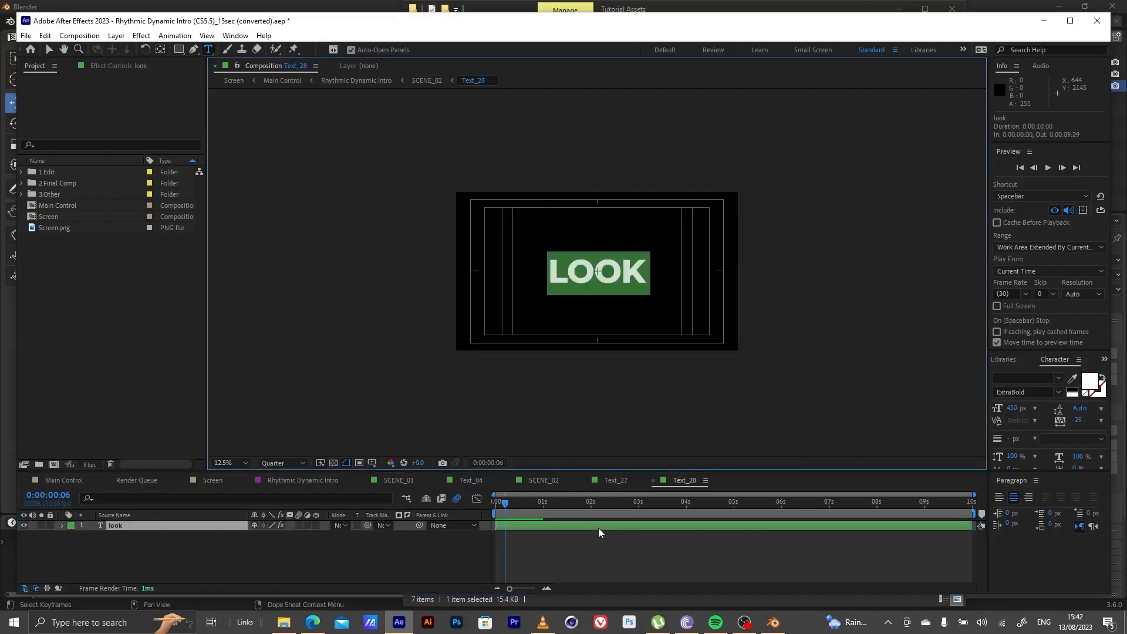
text(TU)
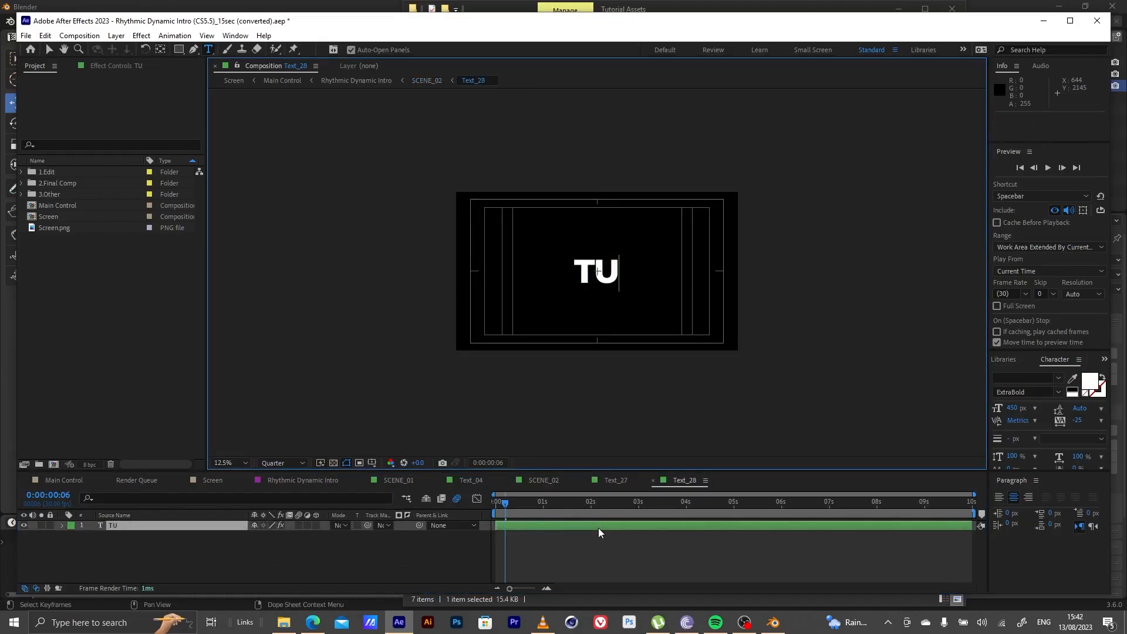
text(TORIAL)
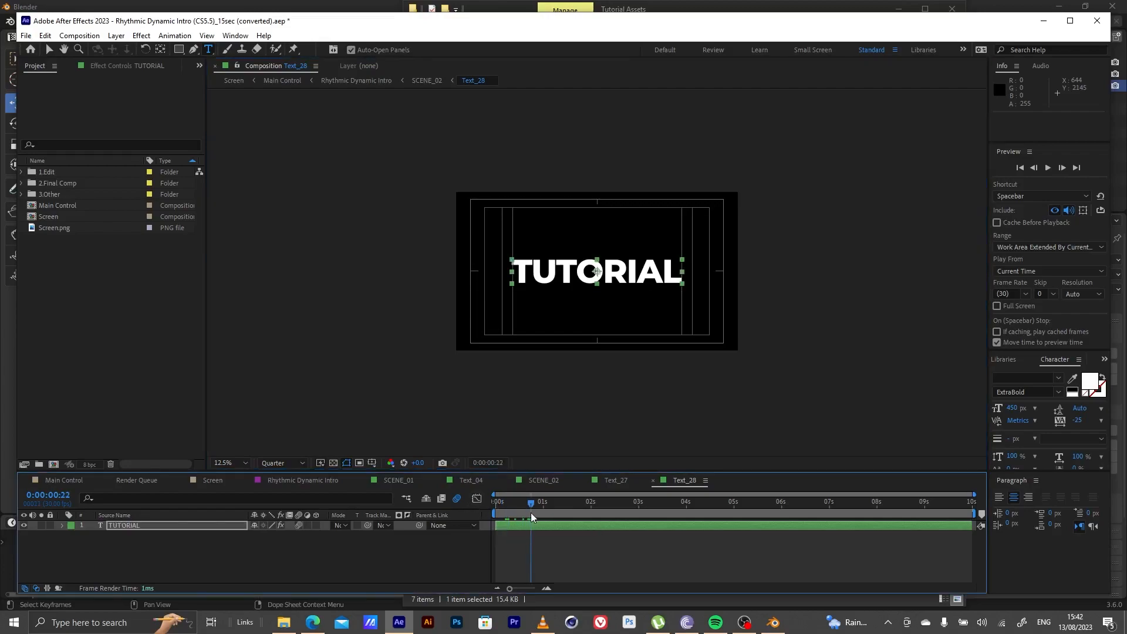
- End the Rhythmic Dynamic Intro work area at 0:00:04:29 and trim the composition to it
click(399, 480)
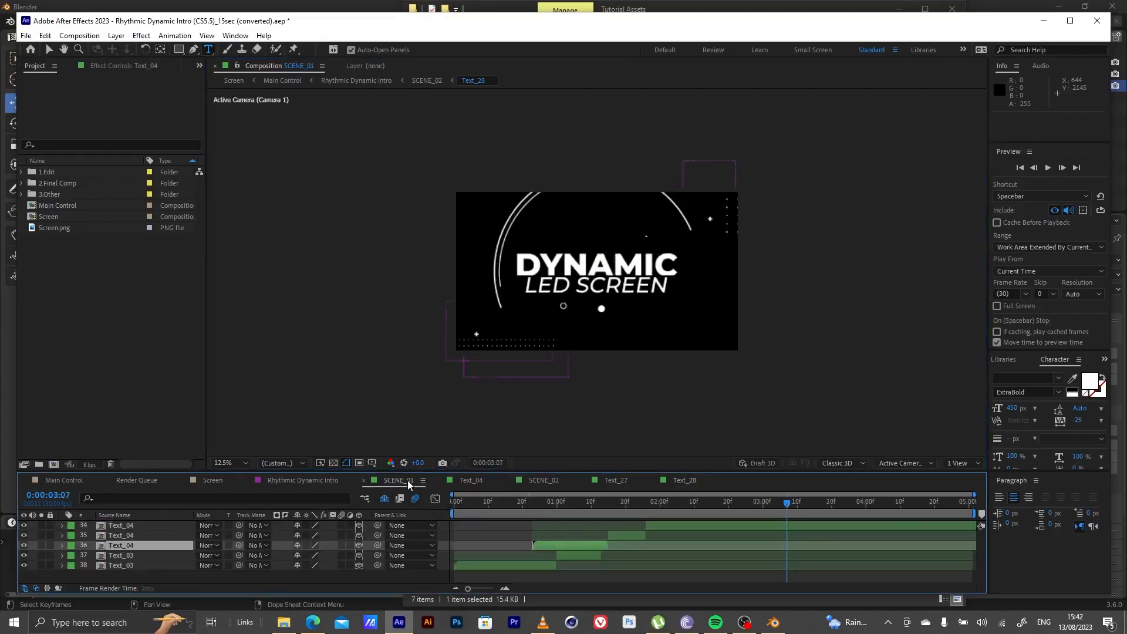
drag(765, 508, 616, 508)
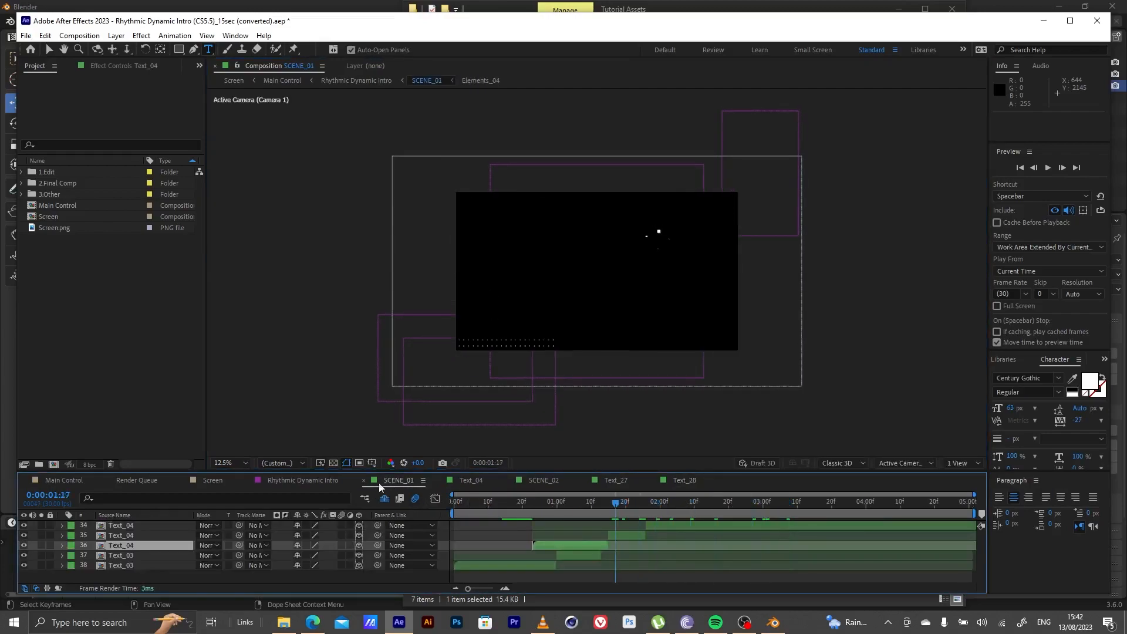
click(302, 480)
drag(509, 503, 625, 536)
key(n)
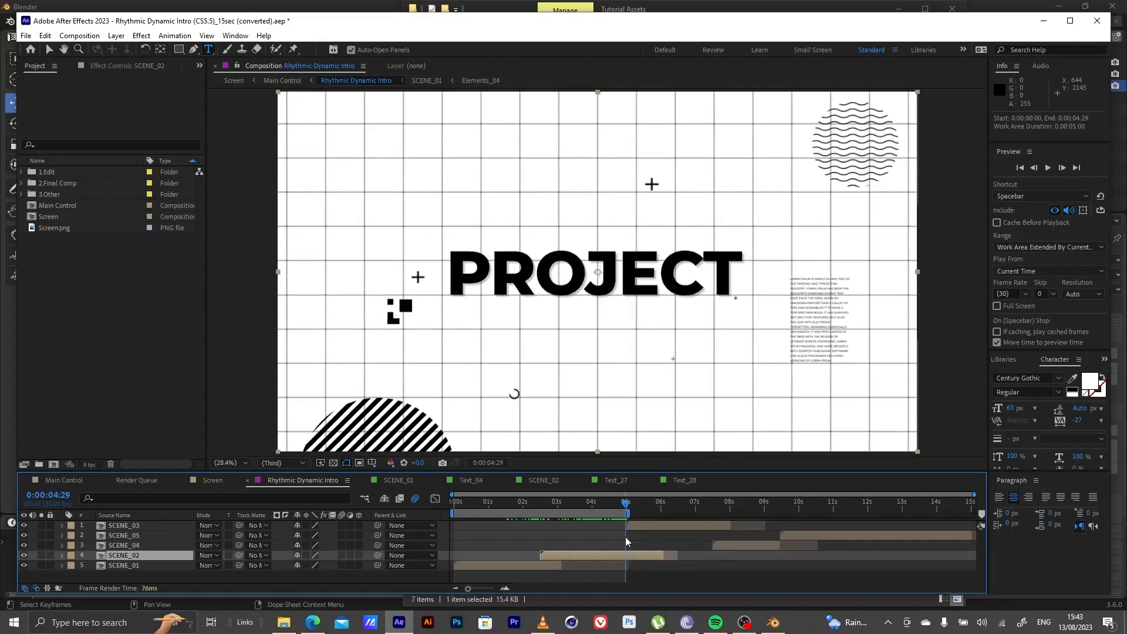
right_click(619, 513)
click(648, 543)
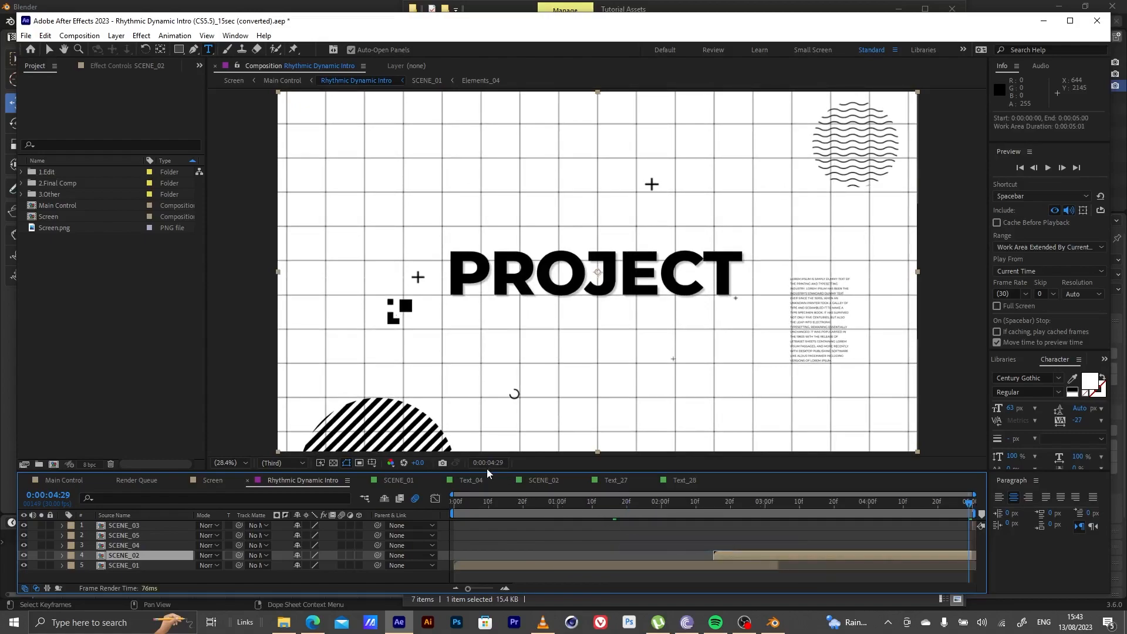
- End the Main Control work area at 0:00:04:29 and trim the composition to it
click(79, 480)
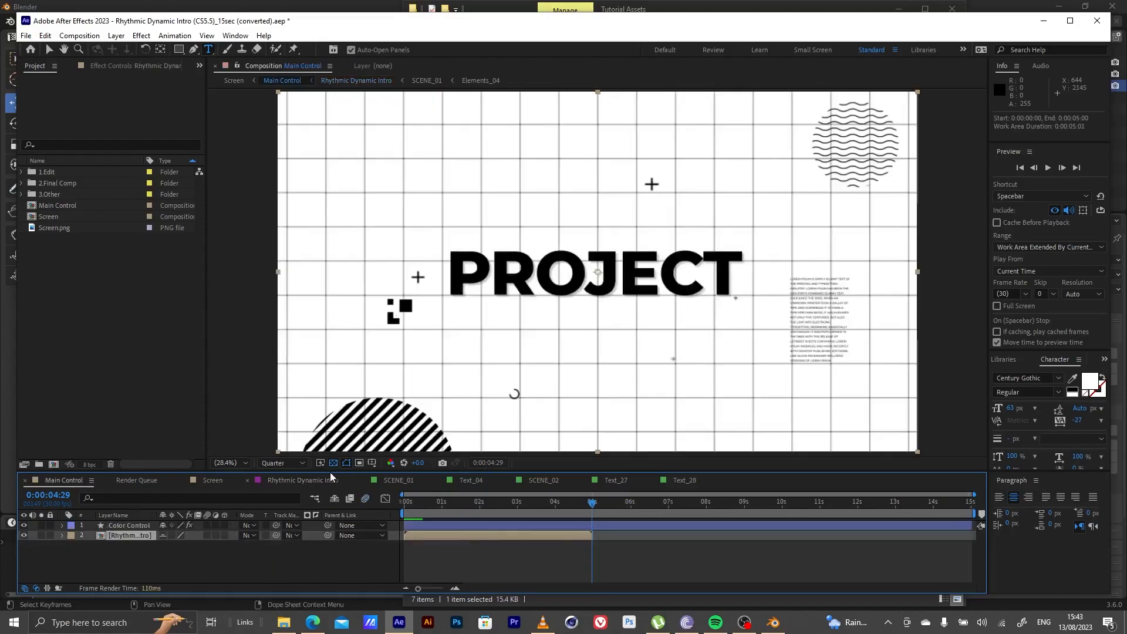
key(n)
right_click(591, 513)
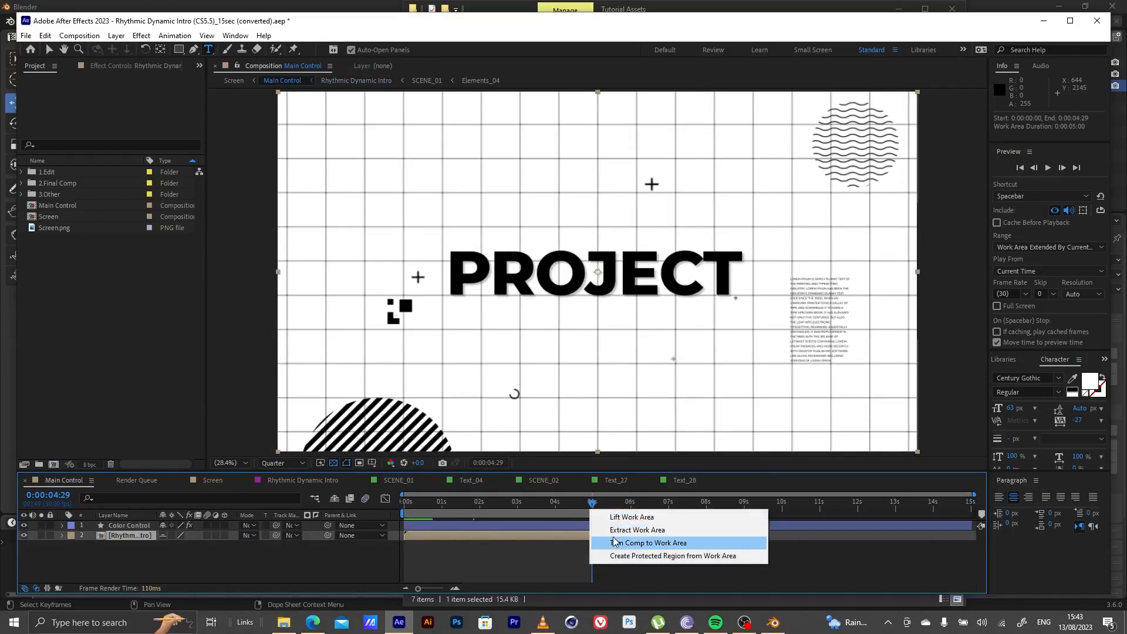
click(594, 538)
- End the Screen composition's work area at 0:00:04:58 and trim the composition to it
click(213, 480)
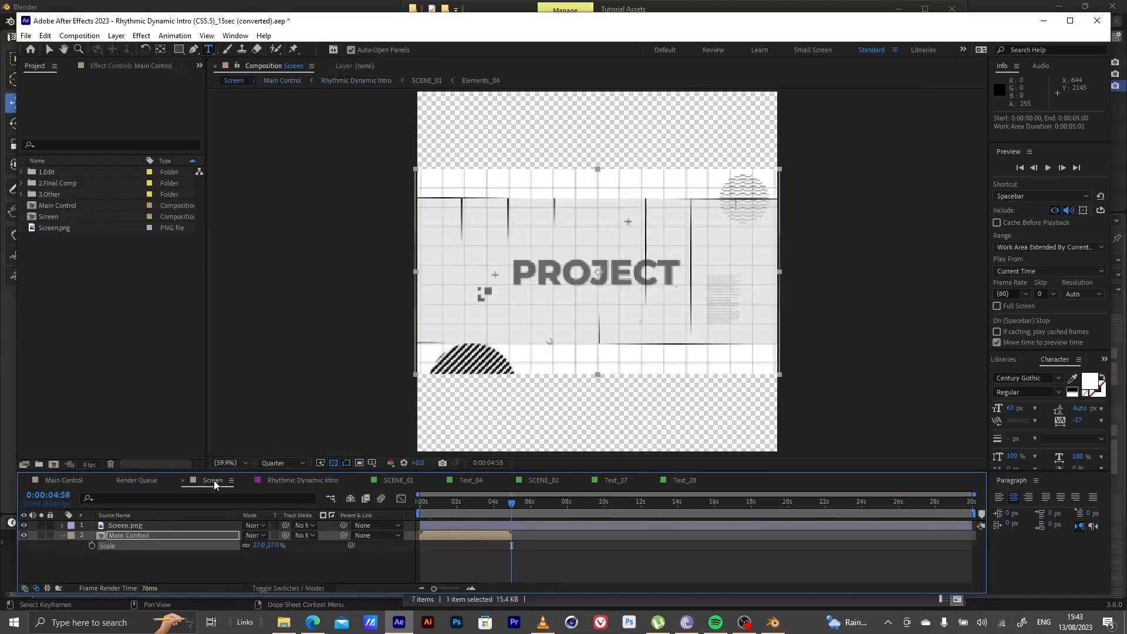
key(n)
right_click(511, 513)
click(532, 545)
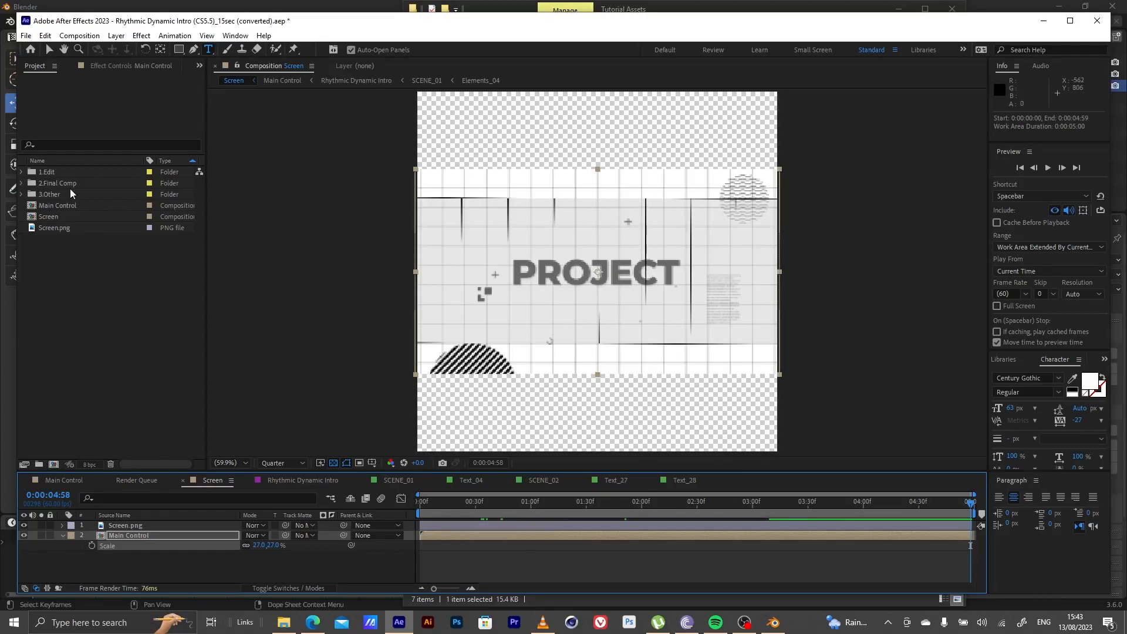
- Check the frame rate in the Screen composition's settings
click(80, 35)
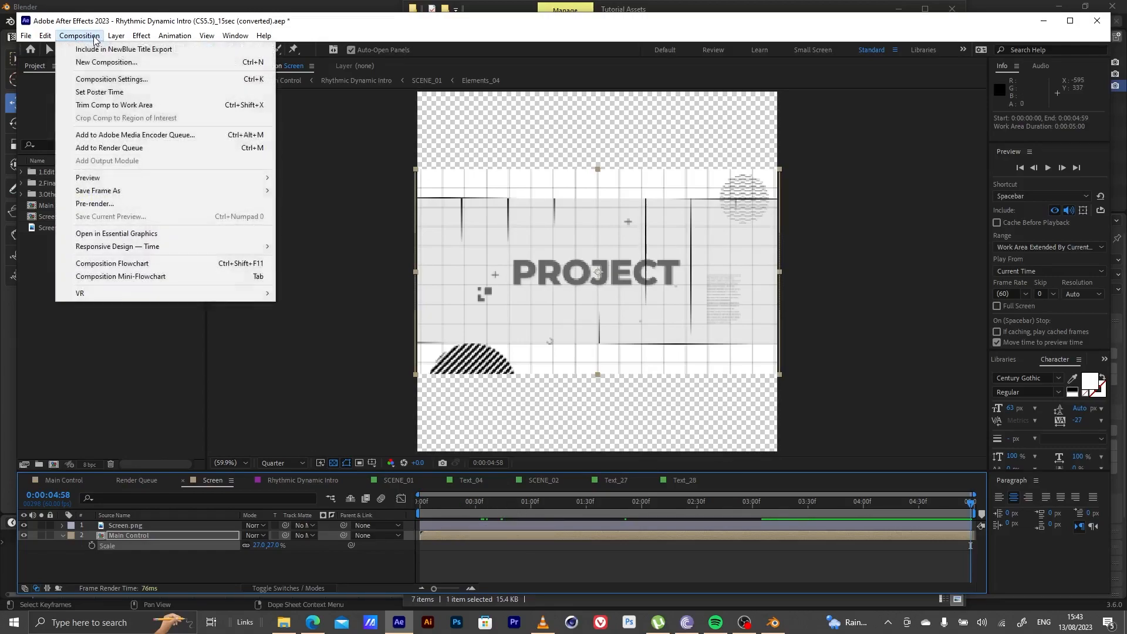
click(107, 80)
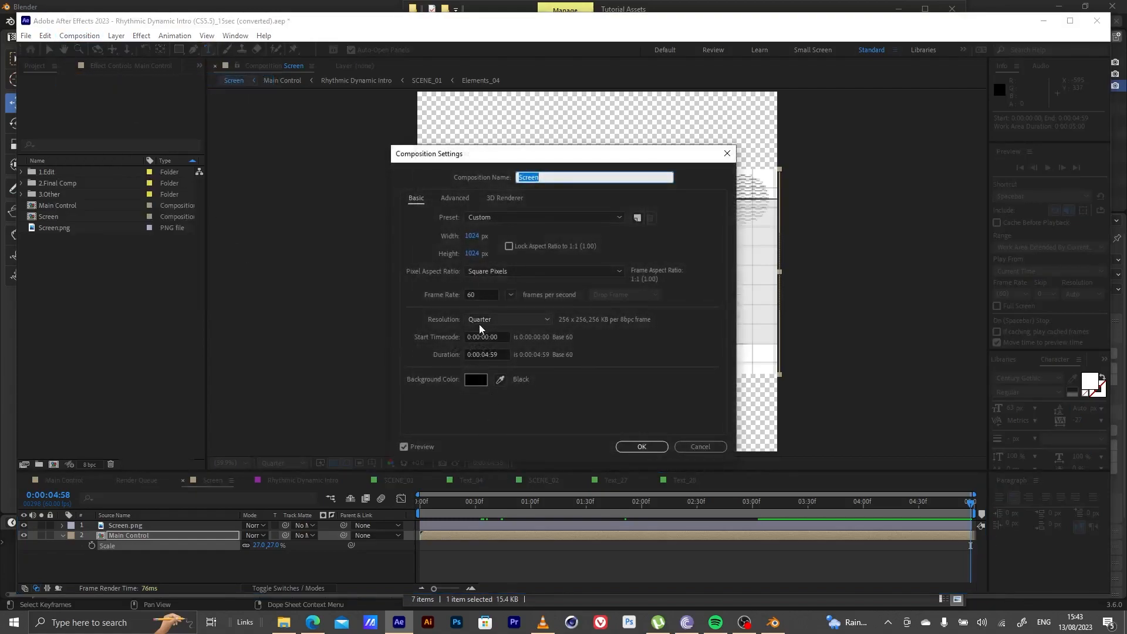
double_click(482, 296)
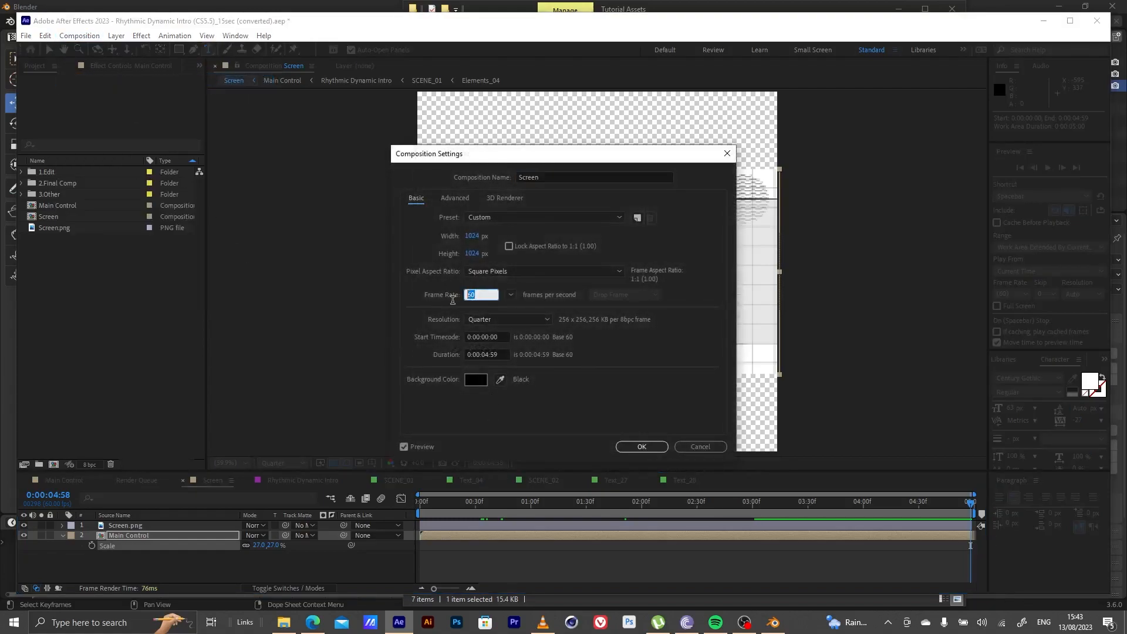
click(644, 447)
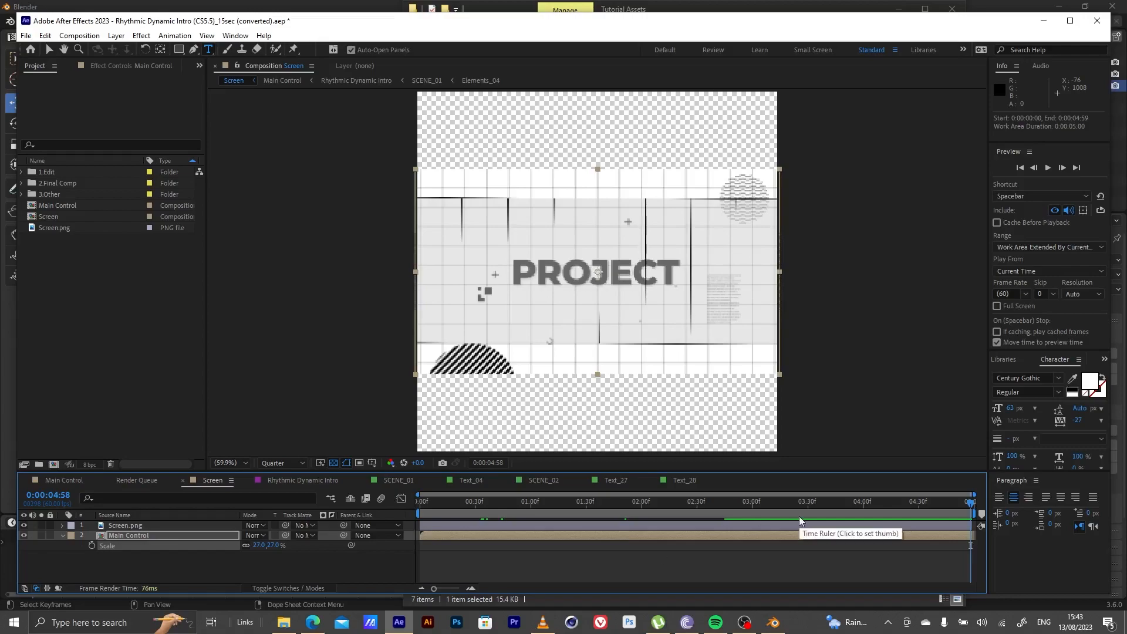
- Go to 0:00:01:50 in the Screen composition and hide the Screen.png layout layer
drag(953, 505, 618, 518)
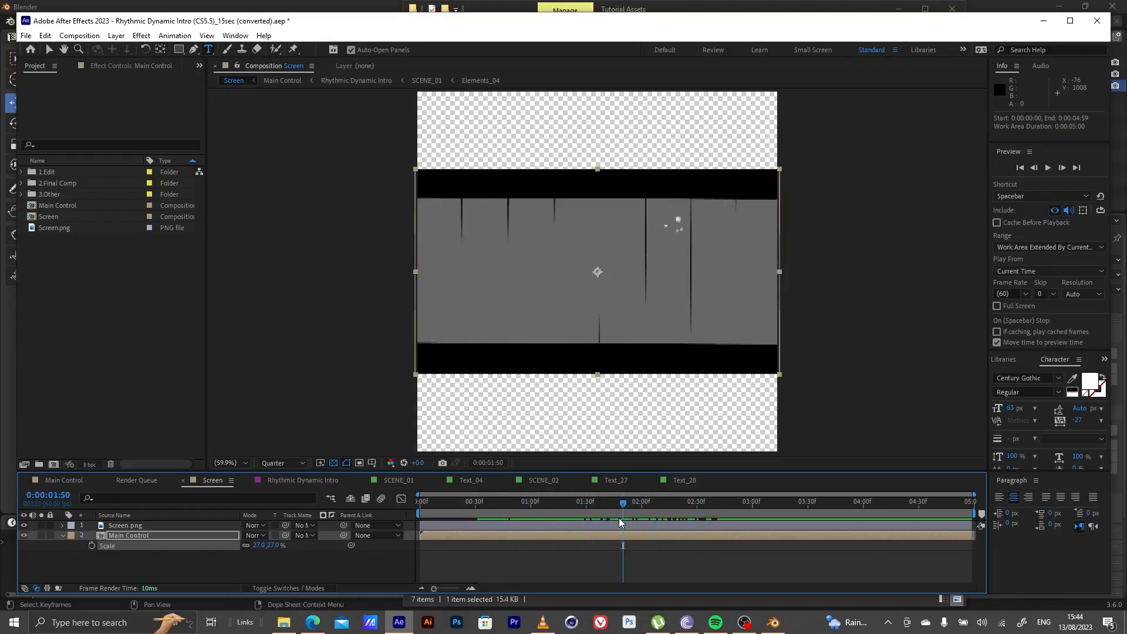
click(484, 527)
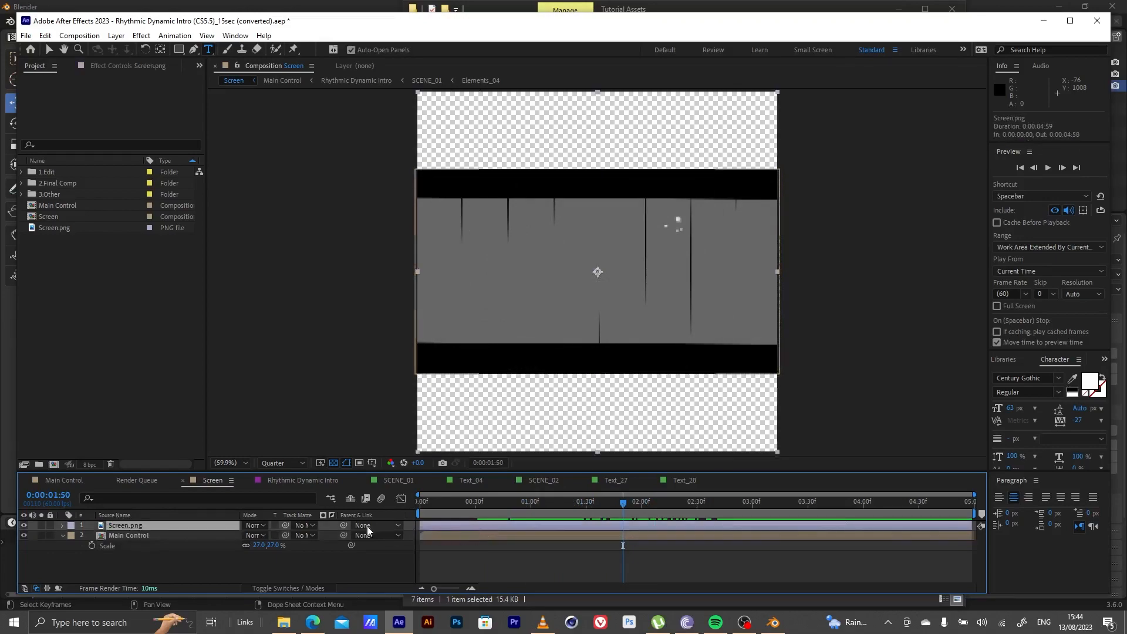
click(23, 526)
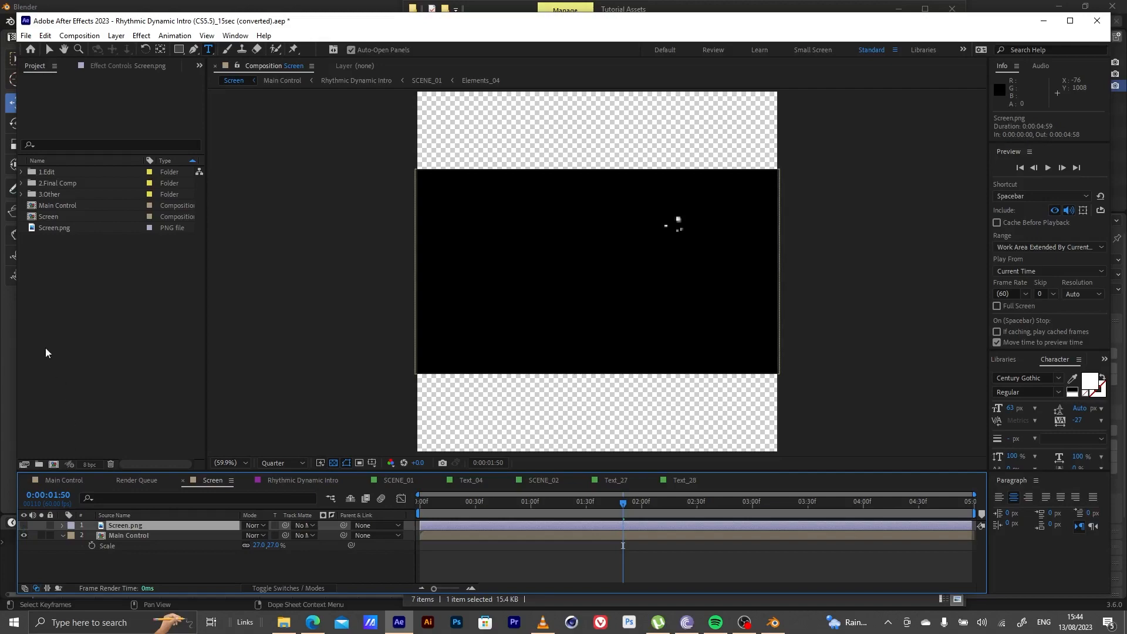
- Add the Screen composition to the render queue and browse its output destination to Blender's Tutorial Assets folder
click(27, 35)
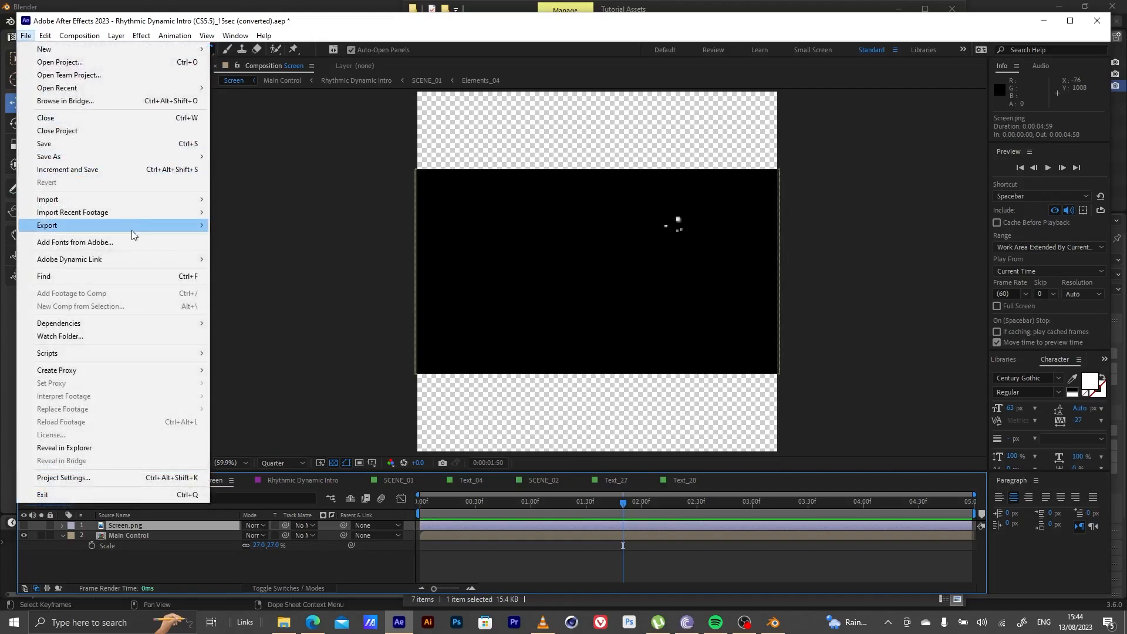
mouse_move(132, 229)
click(295, 239)
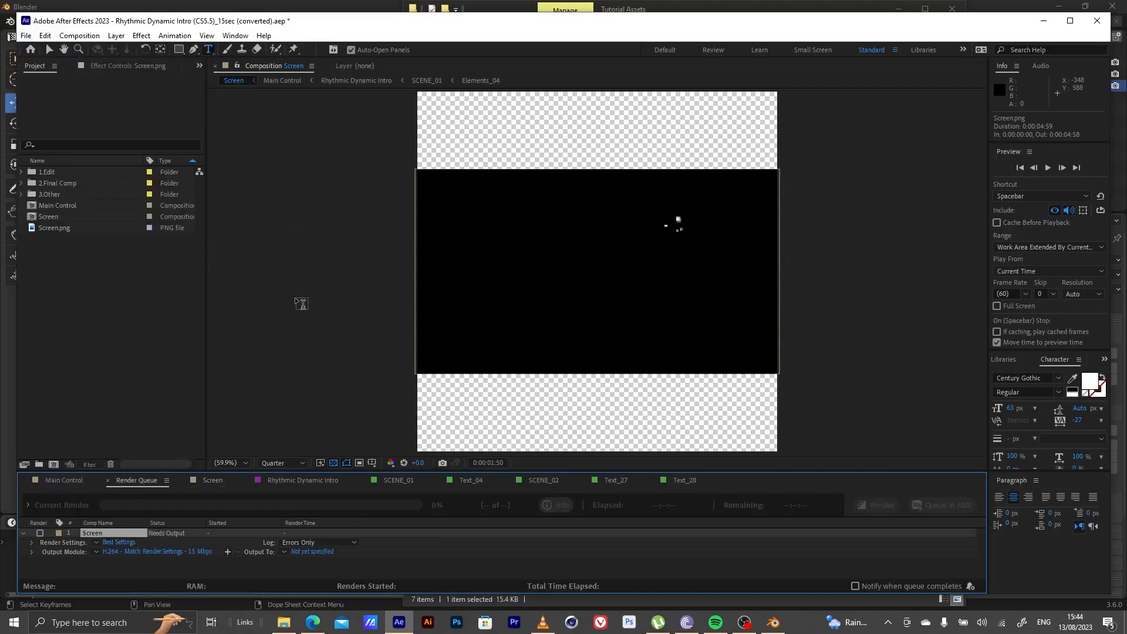
click(322, 554)
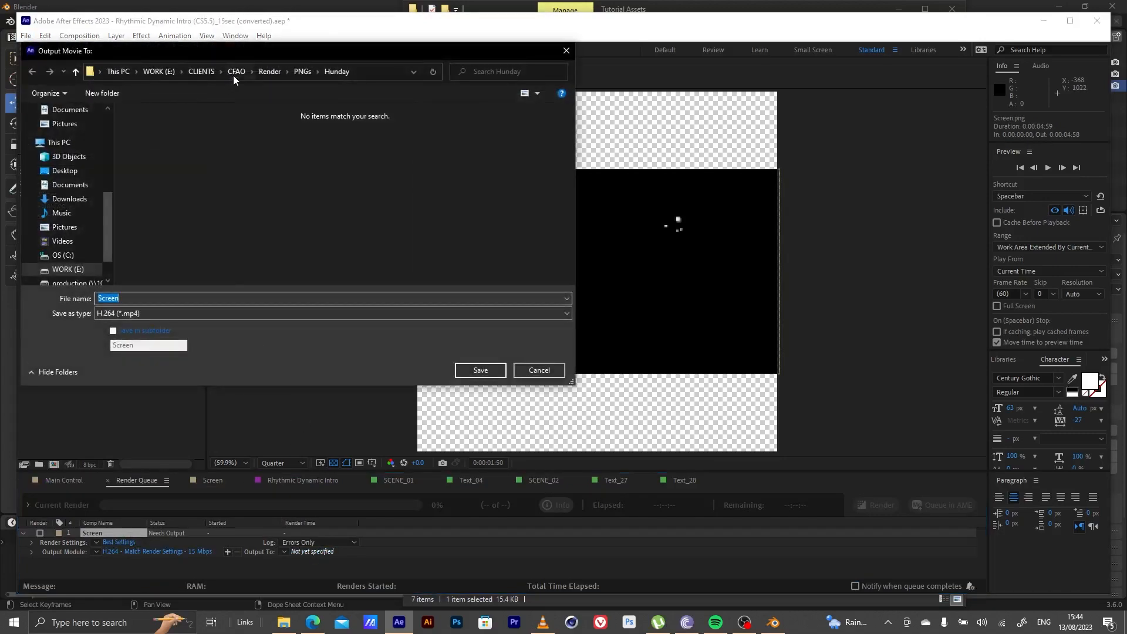
click(168, 73)
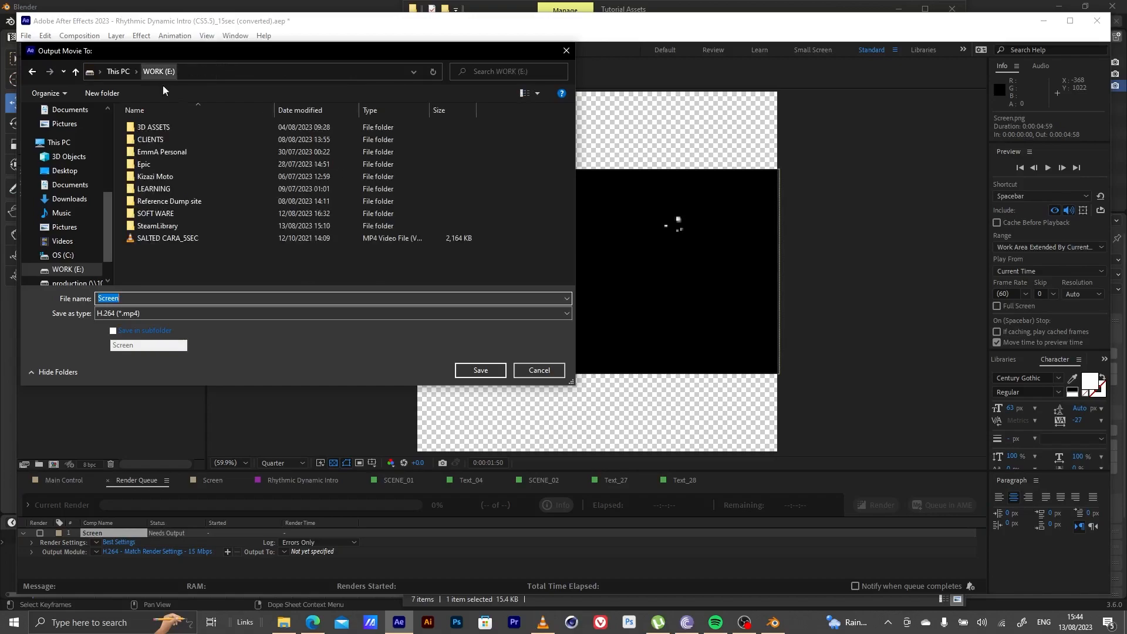
double_click(159, 151)
double_click(167, 127)
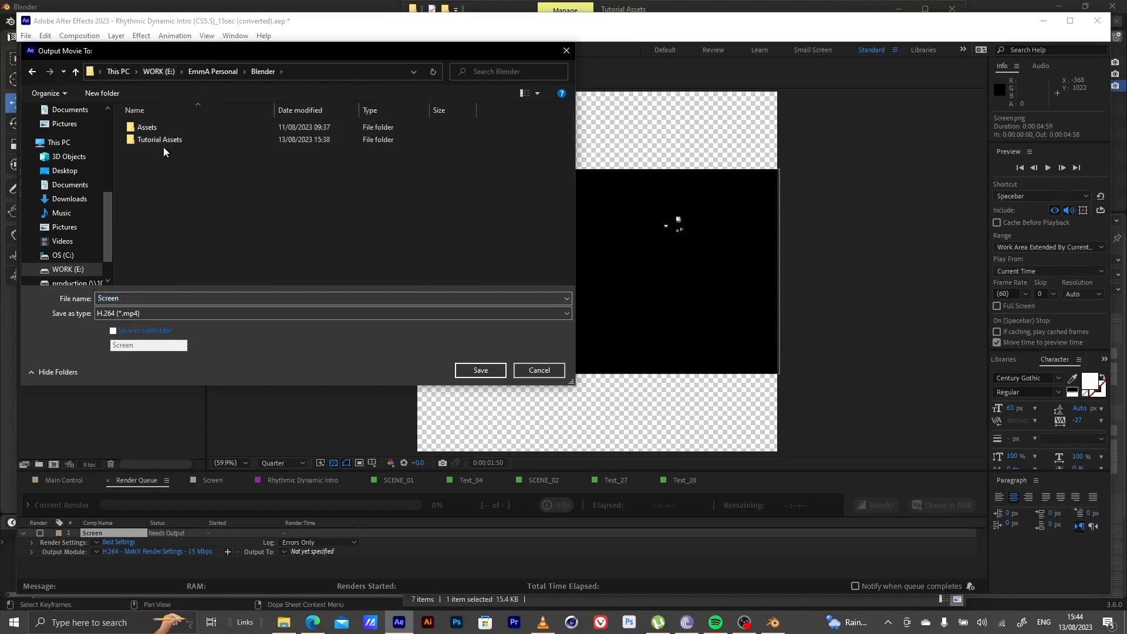
double_click(164, 137)
- Create a folder named Screen Texture inside Tutorial Assets and set it as the output location for Screen
right_click(184, 204)
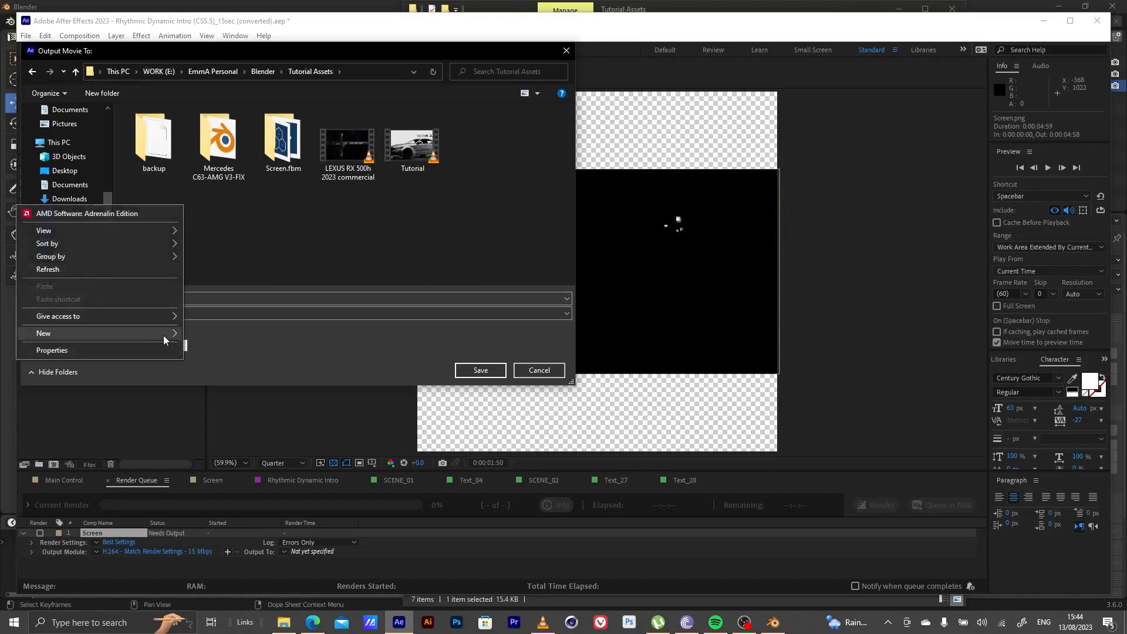
mouse_move(164, 336)
click(211, 334)
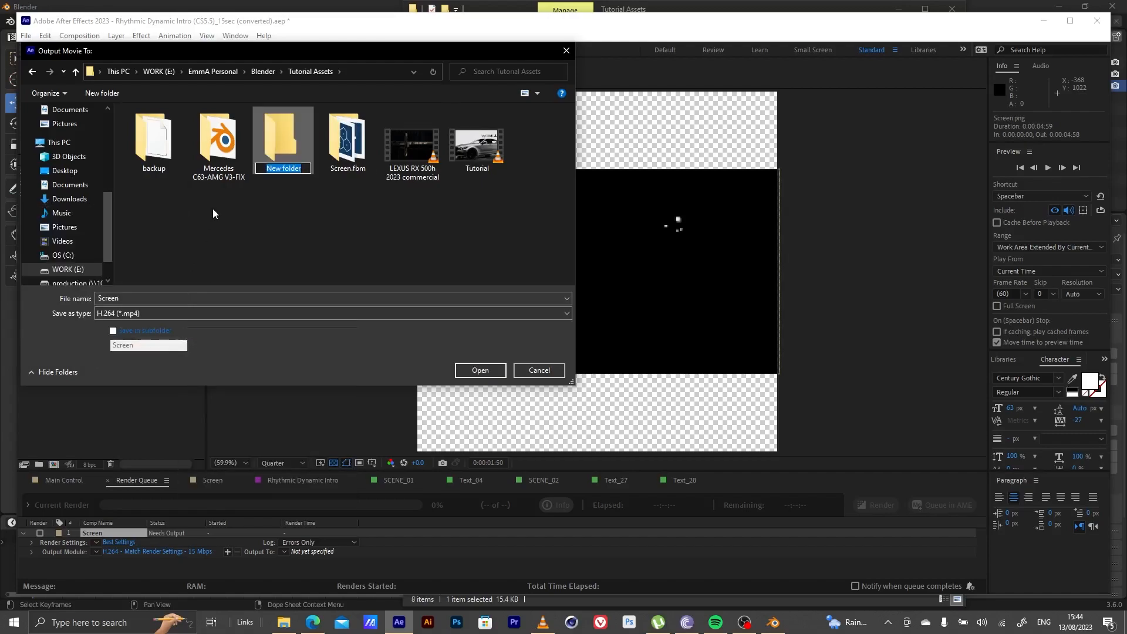
text(Screen Texture)
key(Return)
double_click(286, 142)
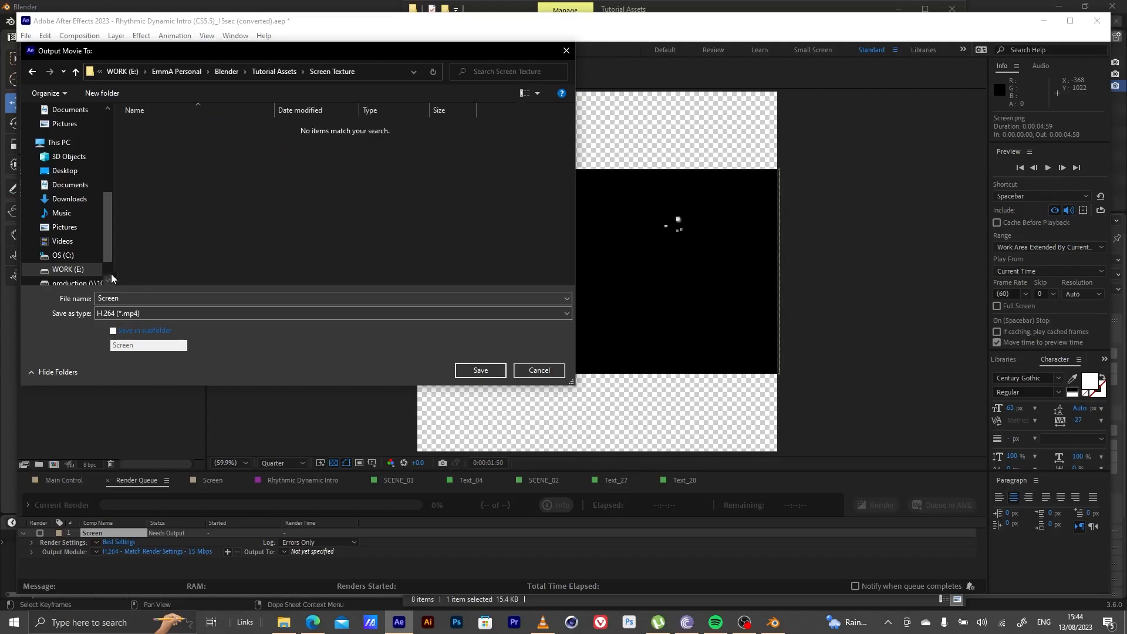
click(479, 370)
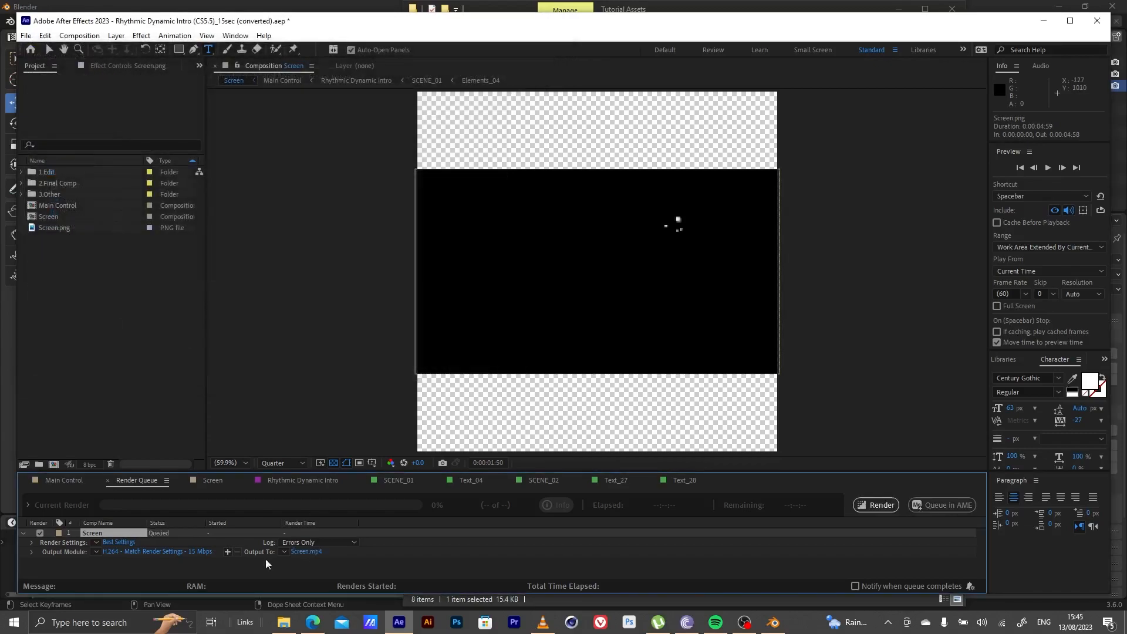
- Set the output module format to PNG Sequence and render the Screen composition despite the missing footage
click(170, 551)
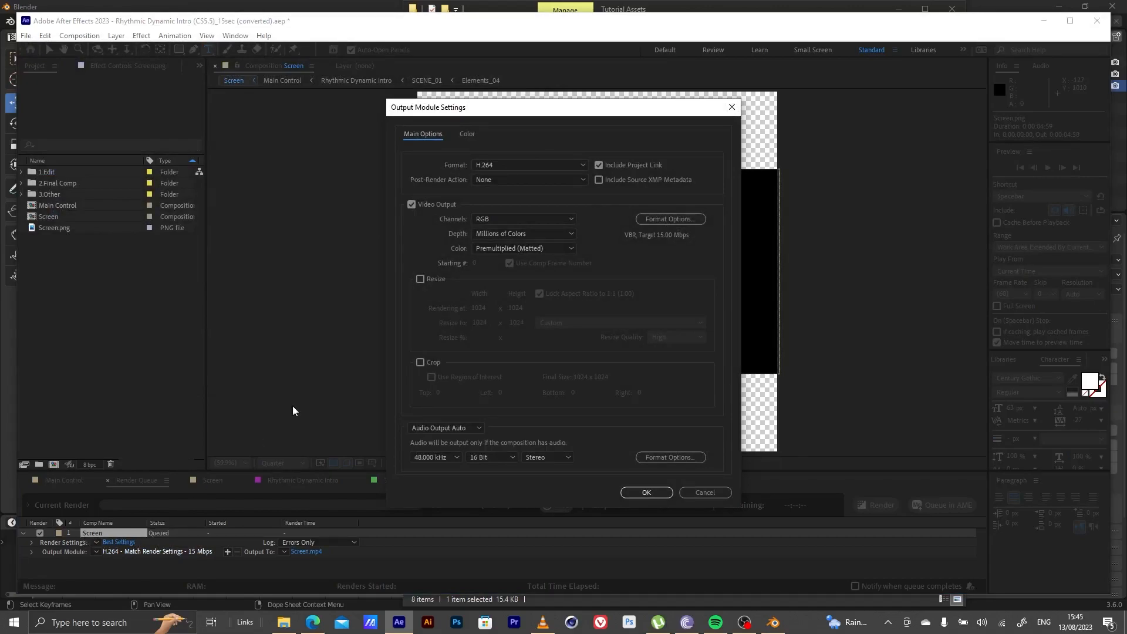
click(535, 166)
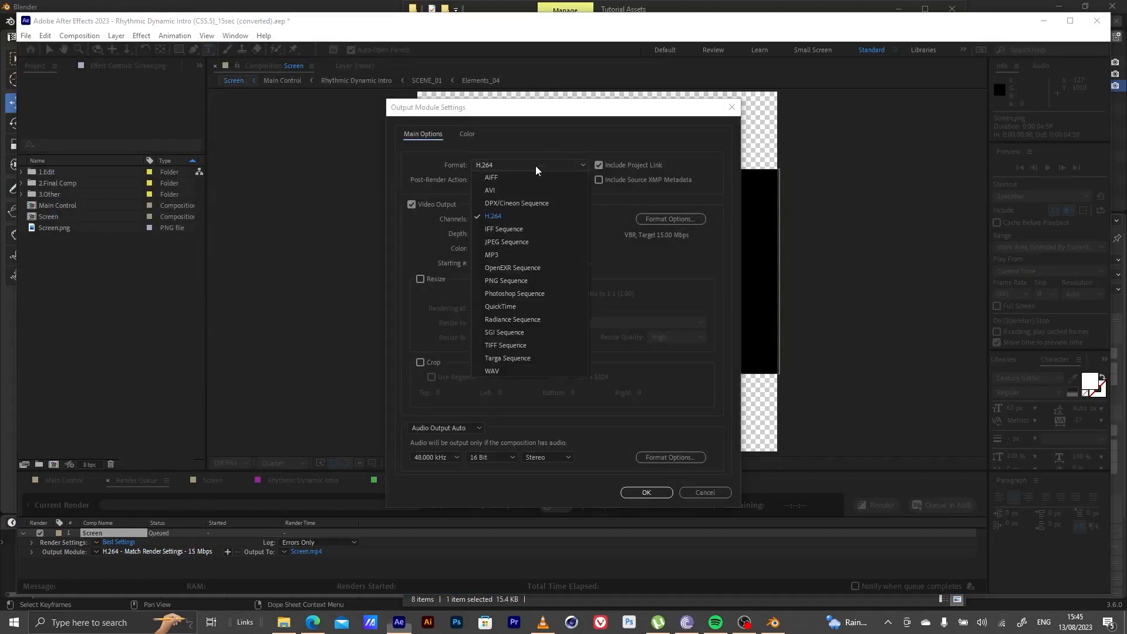
click(512, 280)
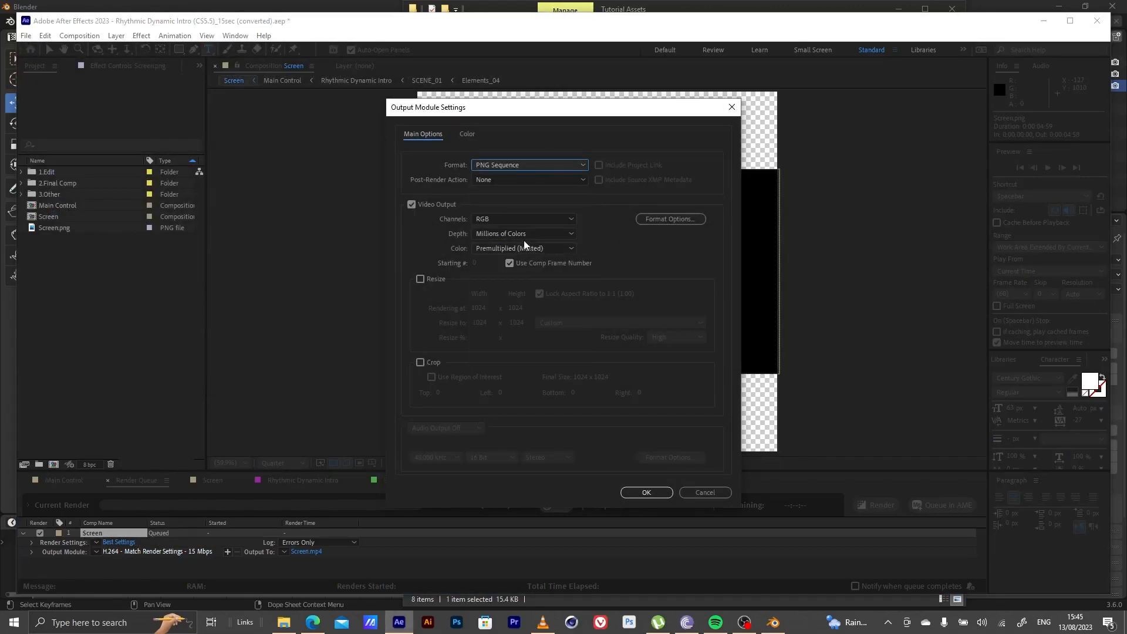
click(648, 491)
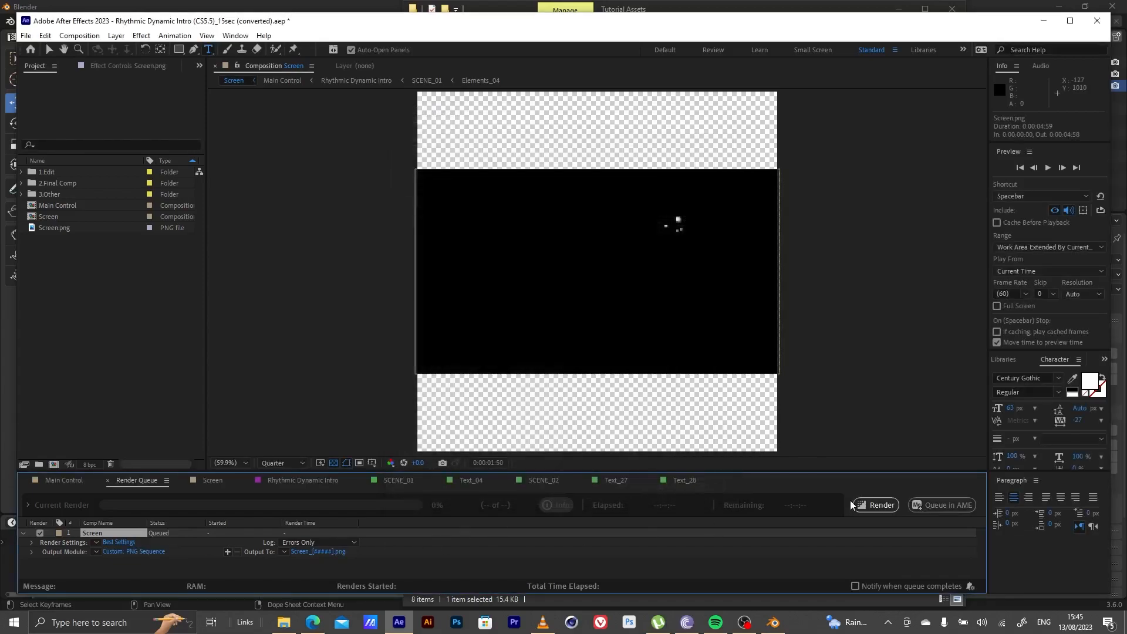
click(875, 506)
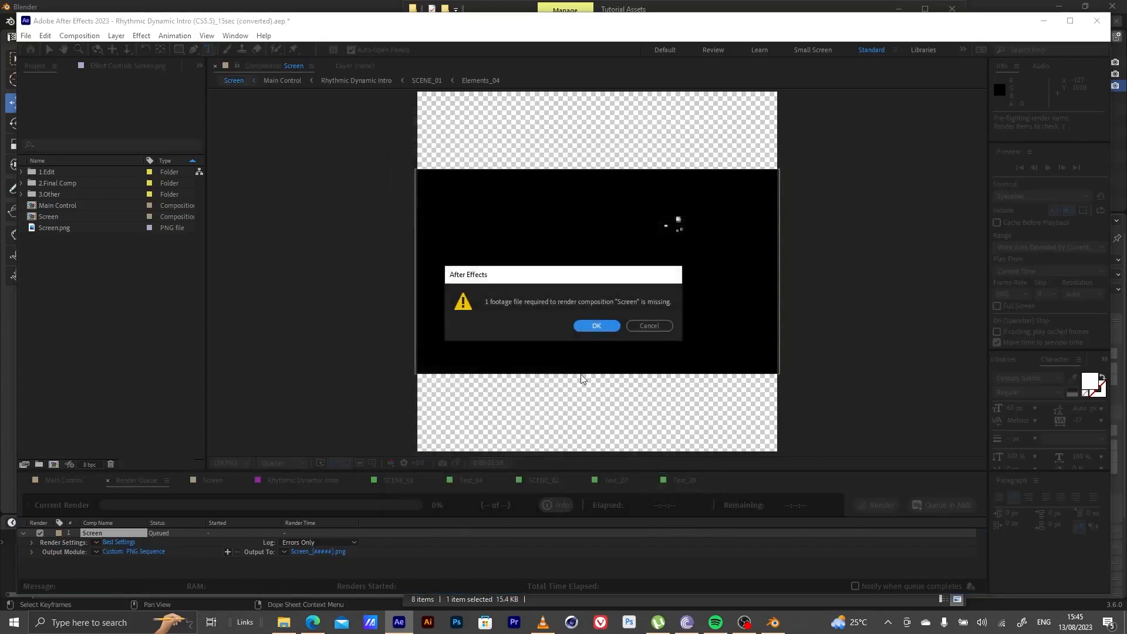
click(594, 324)
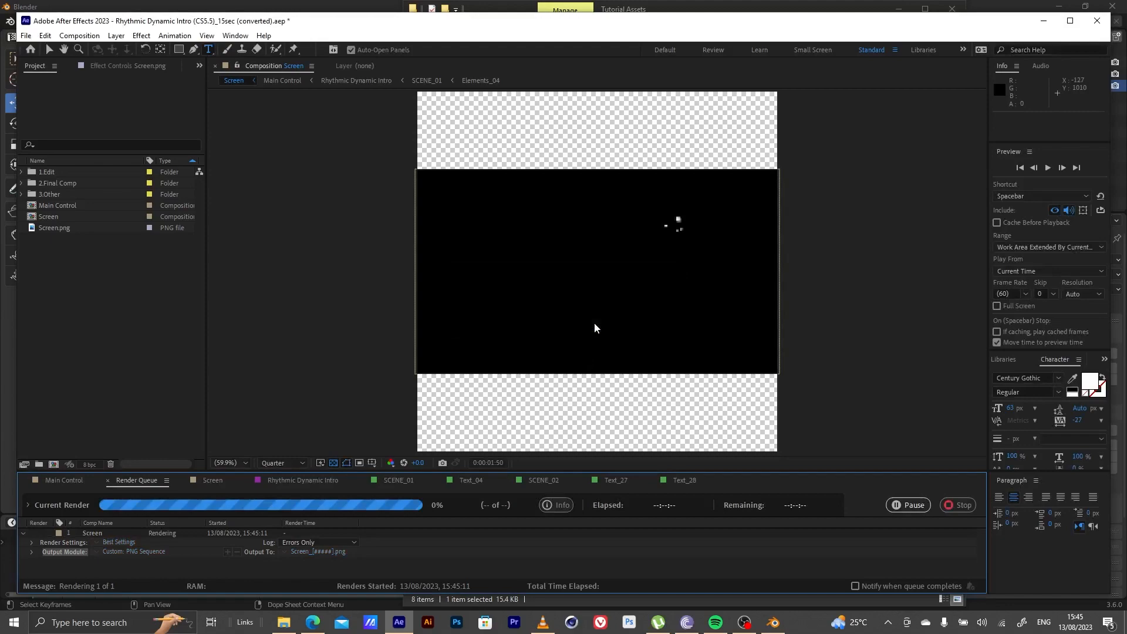
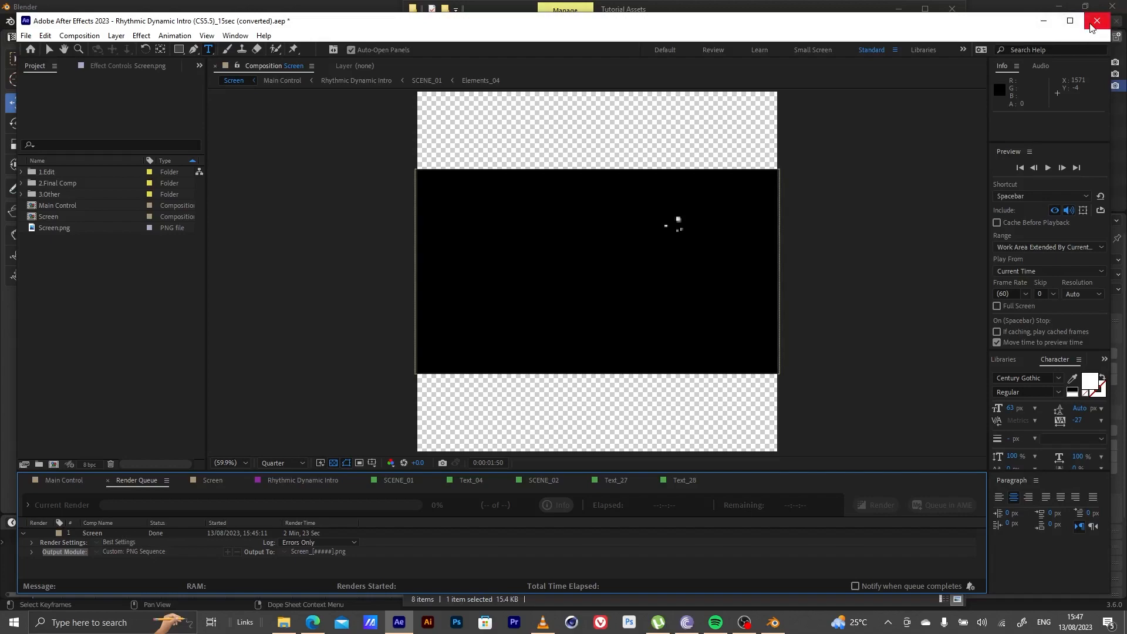
- Close the project, saving it as Rhythmic Dynamic Intro (CS5.5)_15sec (converted) in the Screen Texture folder, and switch to Blender
click(1090, 27)
click(569, 325)
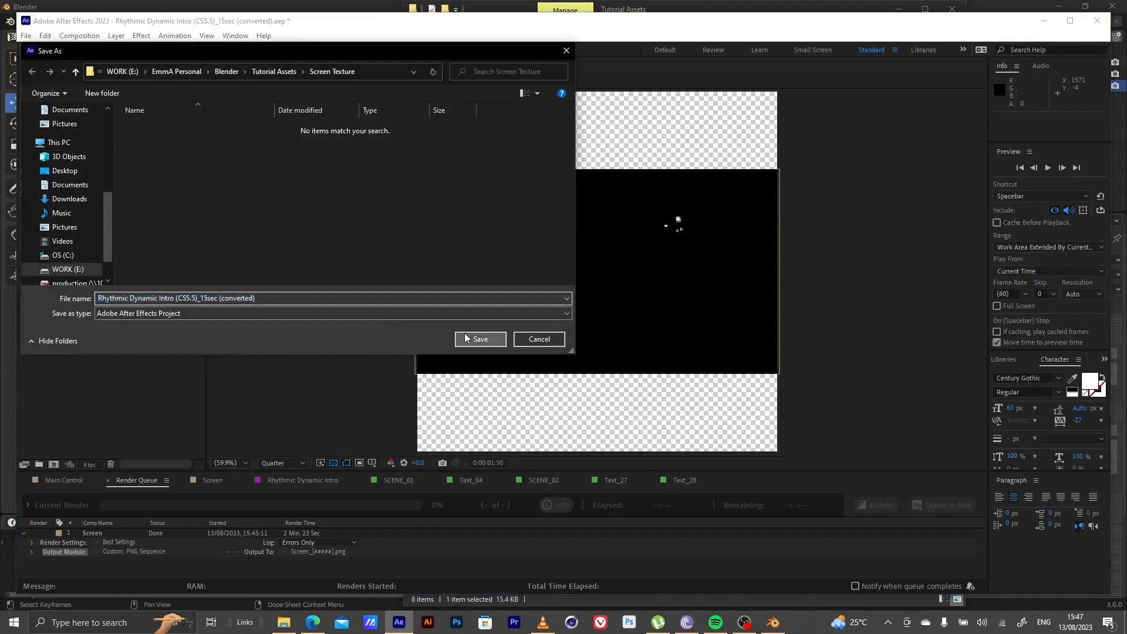
click(472, 338)
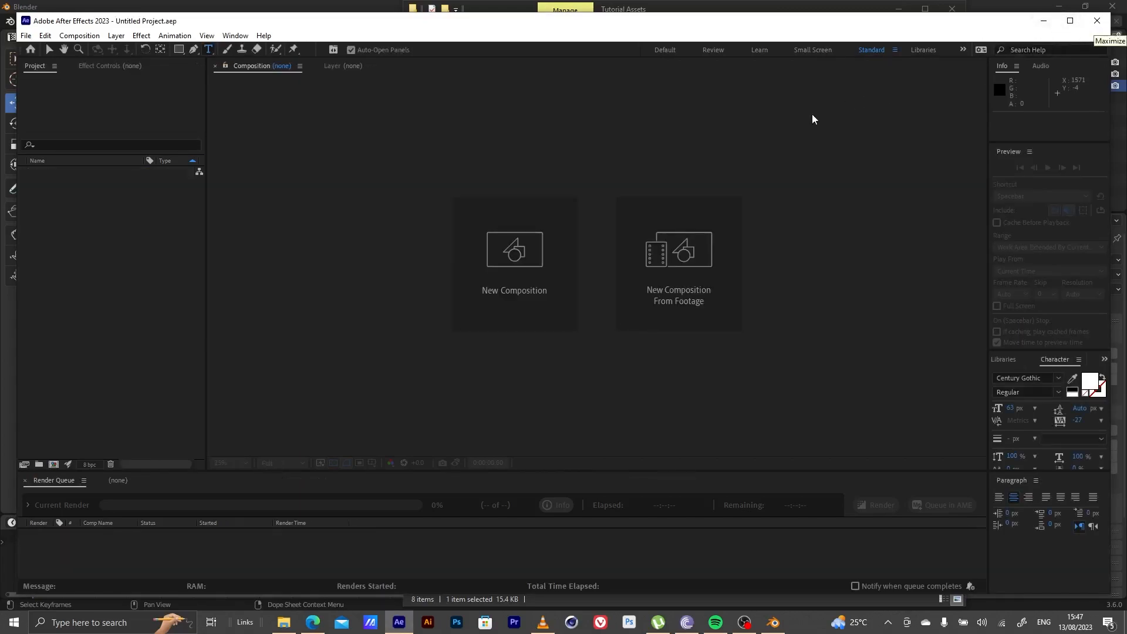
key(alt+Tab)
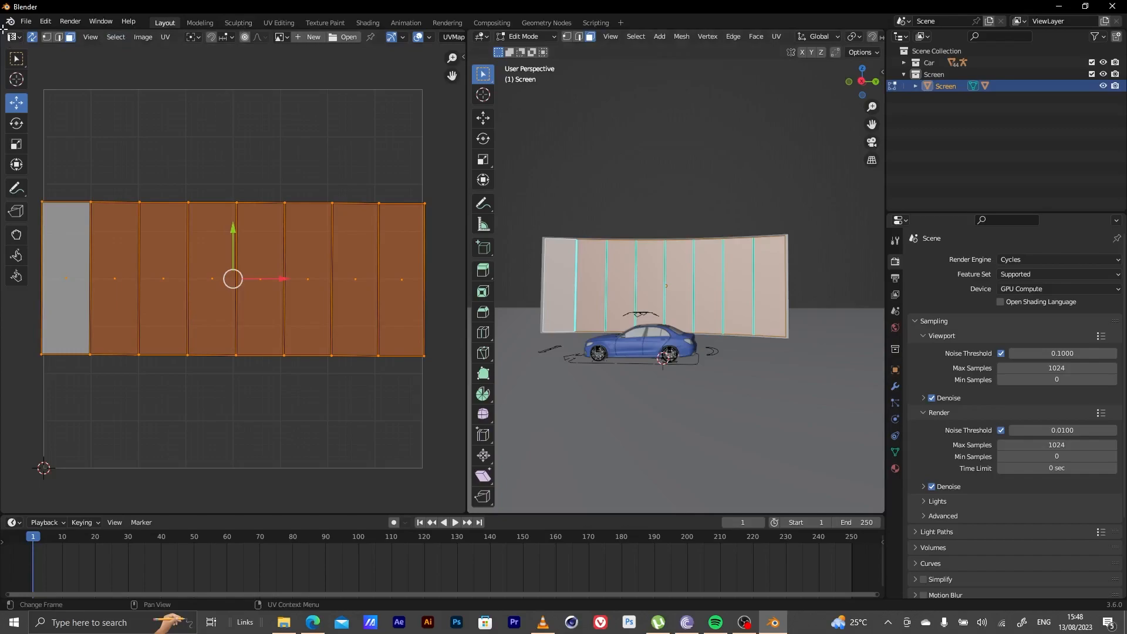
- Split the UV editor horizontally, return the screen to Object Mode, and make the upper area a 3D Viewport
drag(4, 31, 33, 335)
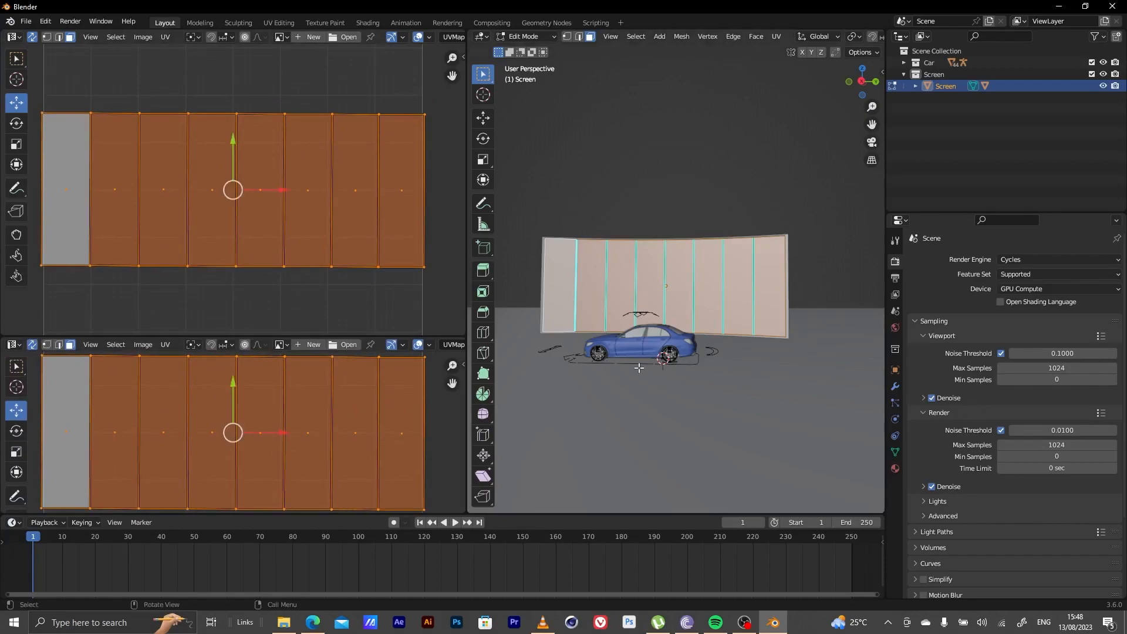
key(shift+a)
click(509, 38)
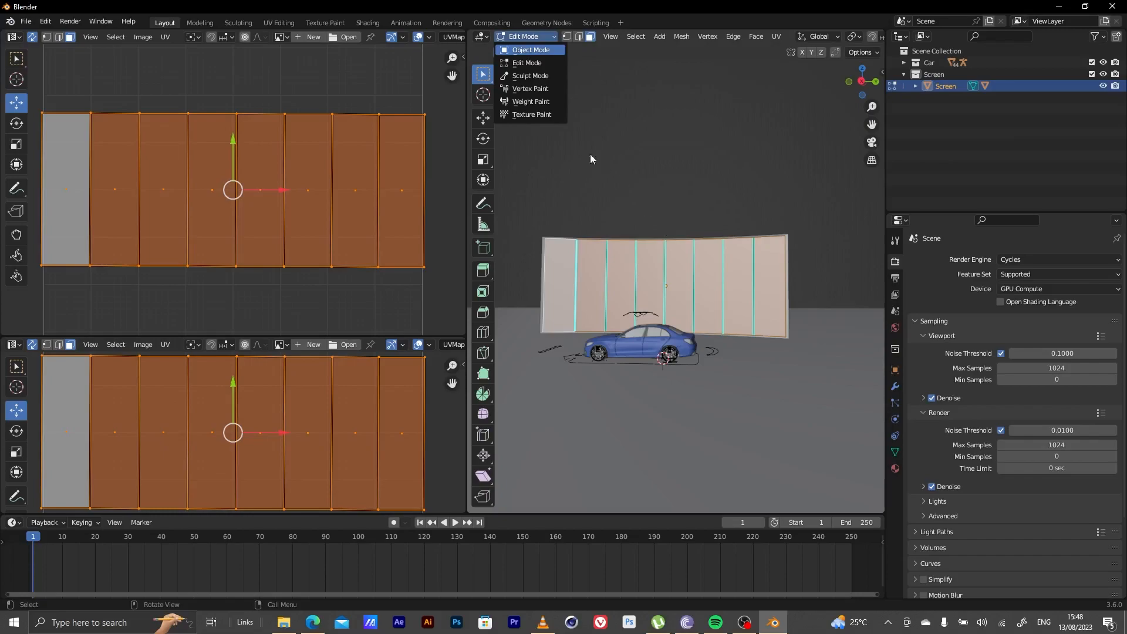
click(528, 50)
click(13, 37)
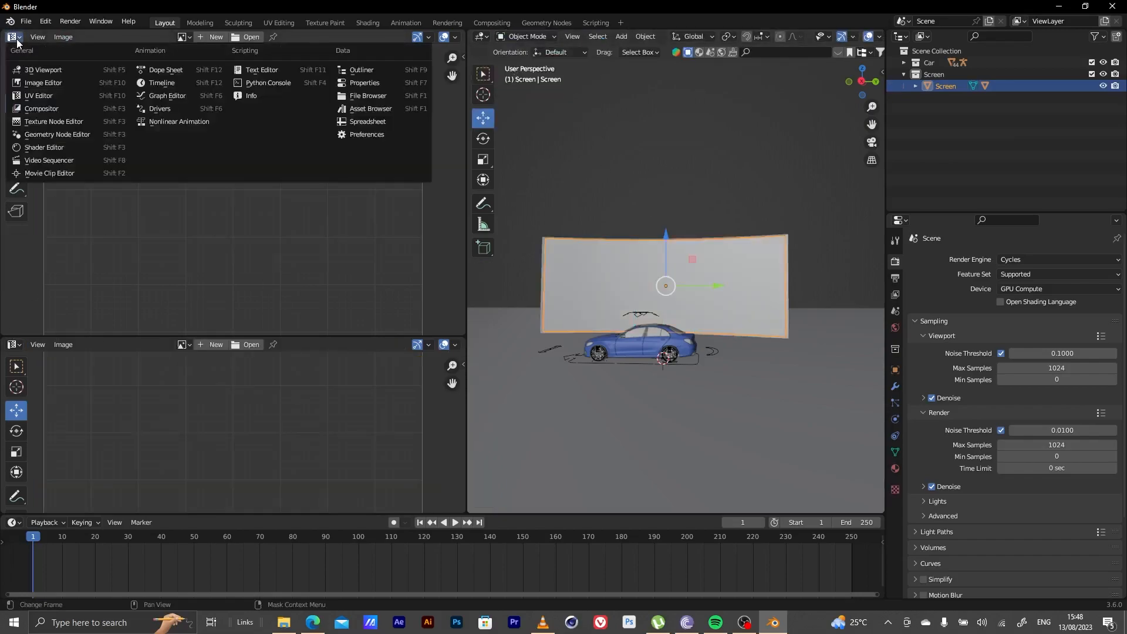
click(44, 83)
click(13, 37)
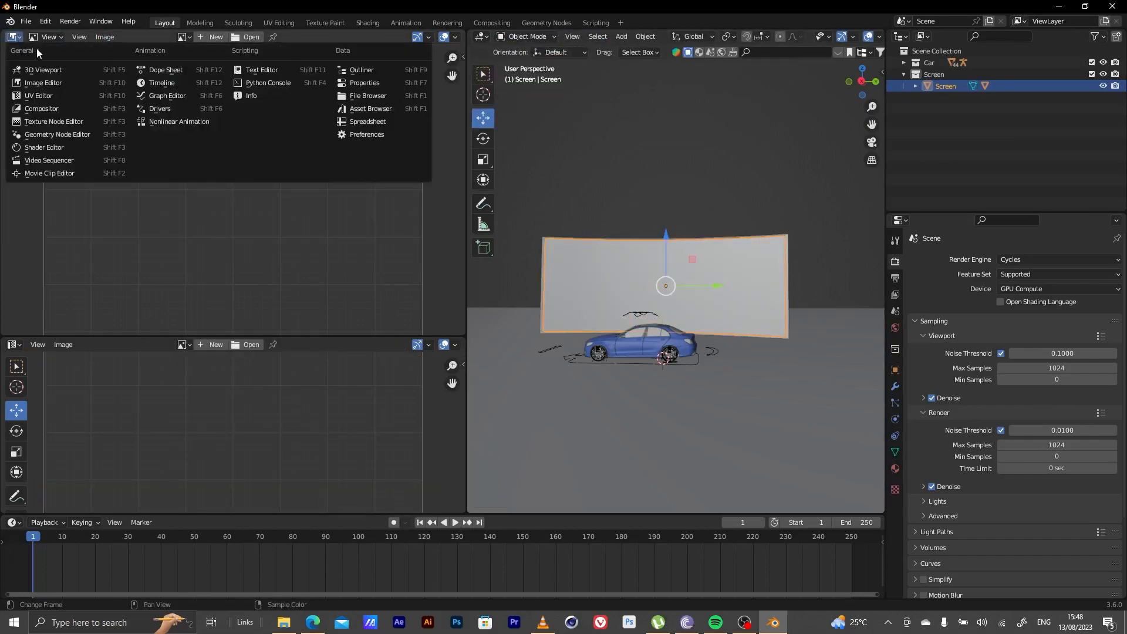
click(44, 70)
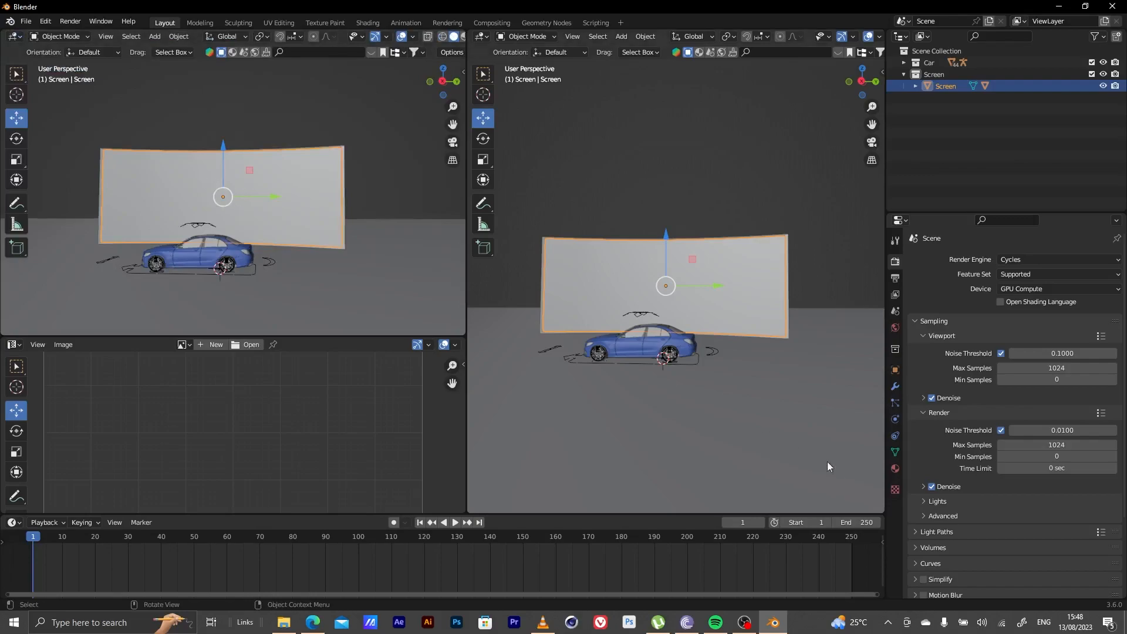
- Add a camera to the scene and look through it in both 3D viewports
key(shift+a)
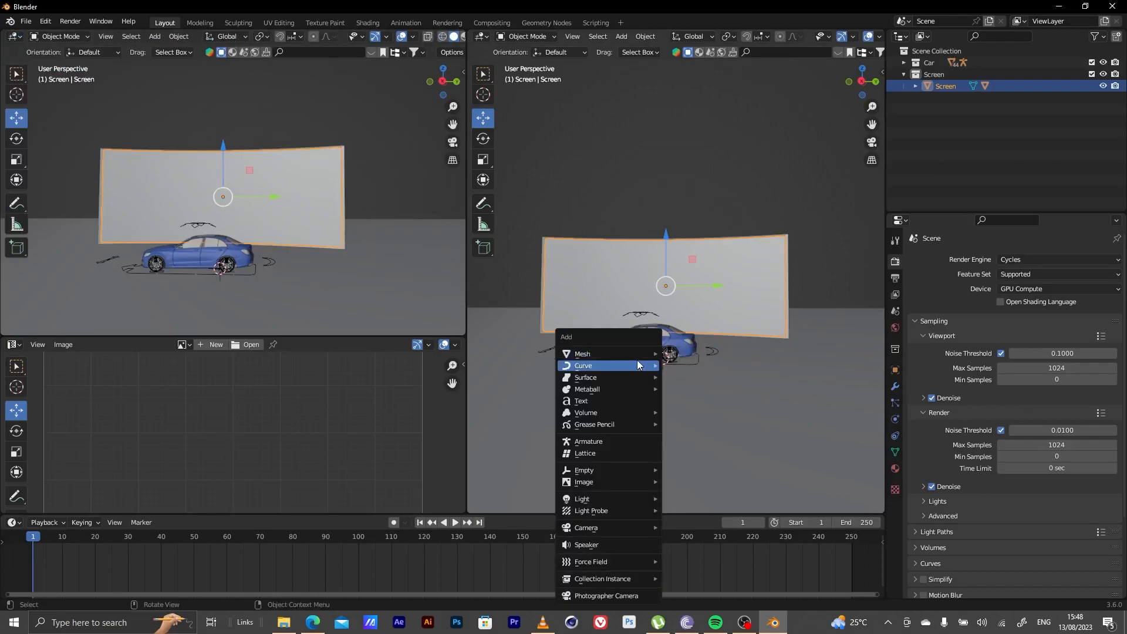
mouse_move(636, 357)
mouse_move(607, 531)
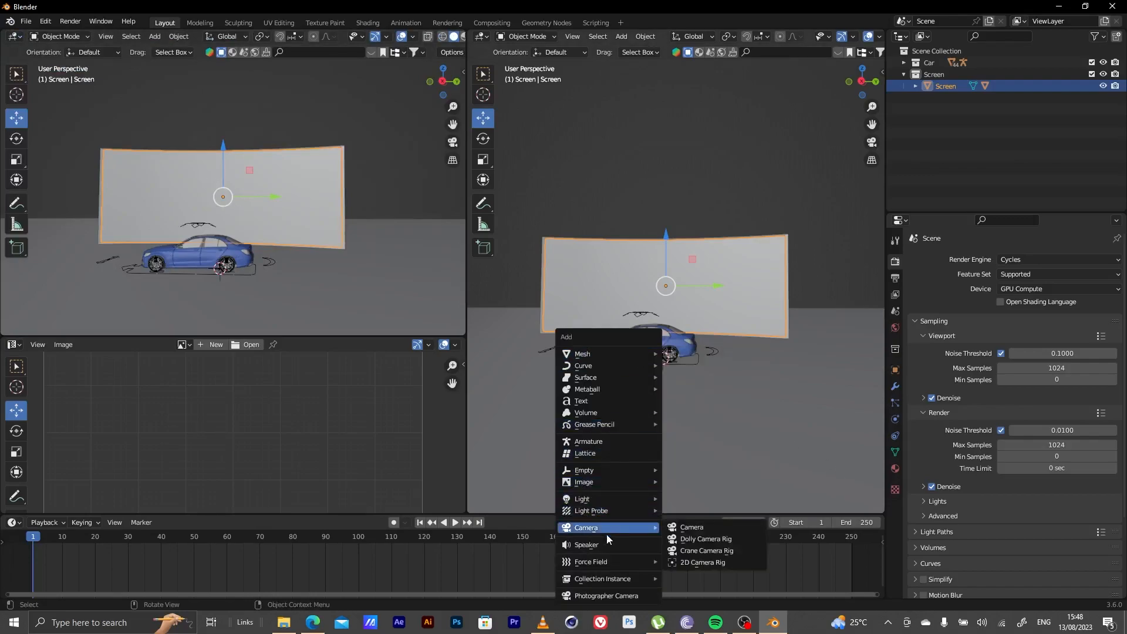
click(728, 529)
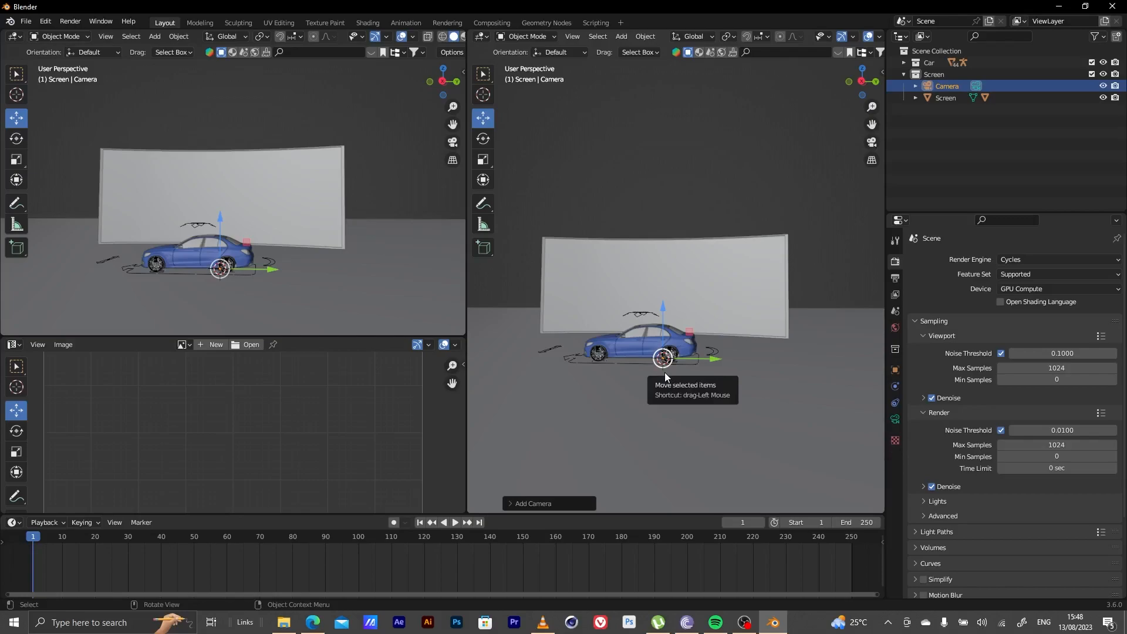
key(KP_0)
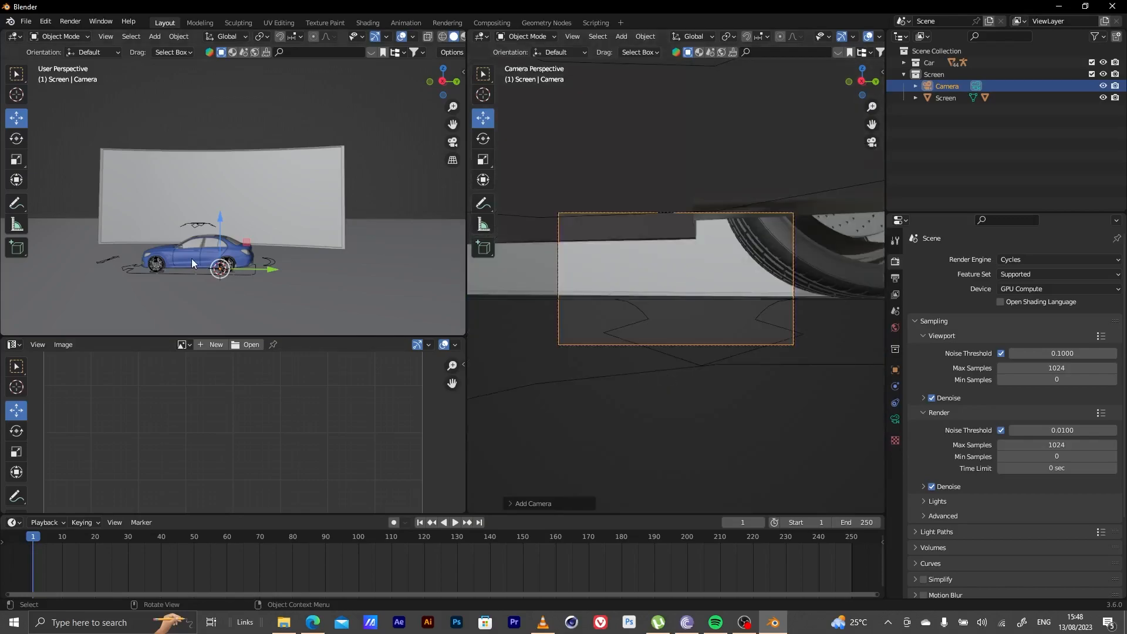
key(KP_0)
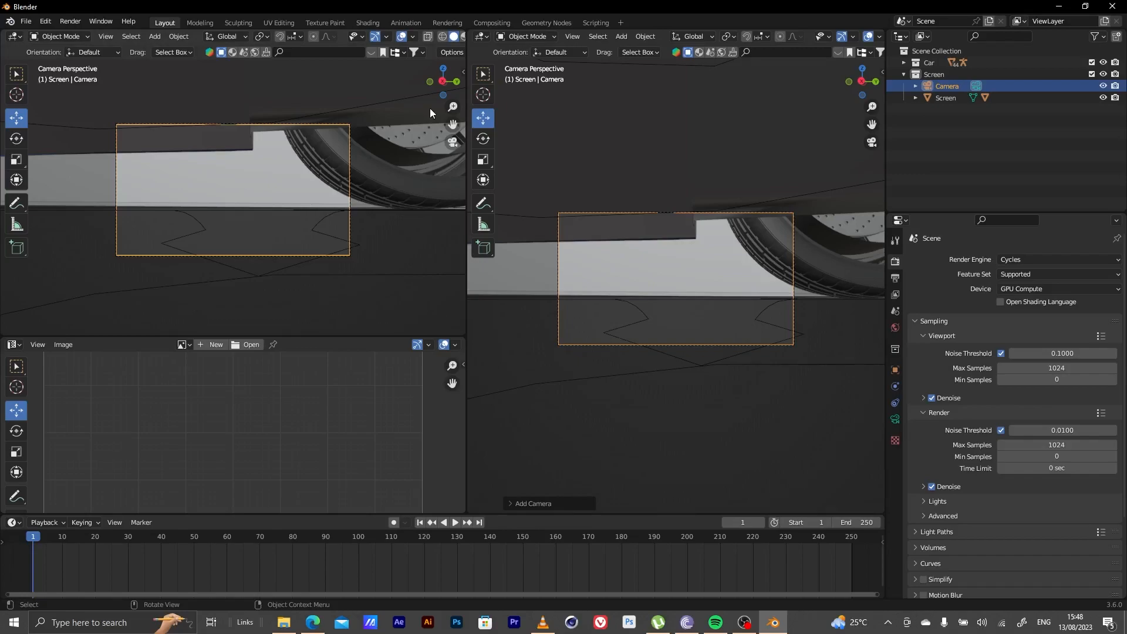
- Lock the camera to the view in the upper 3D viewport and hide its sidebar
click(463, 72)
click(461, 125)
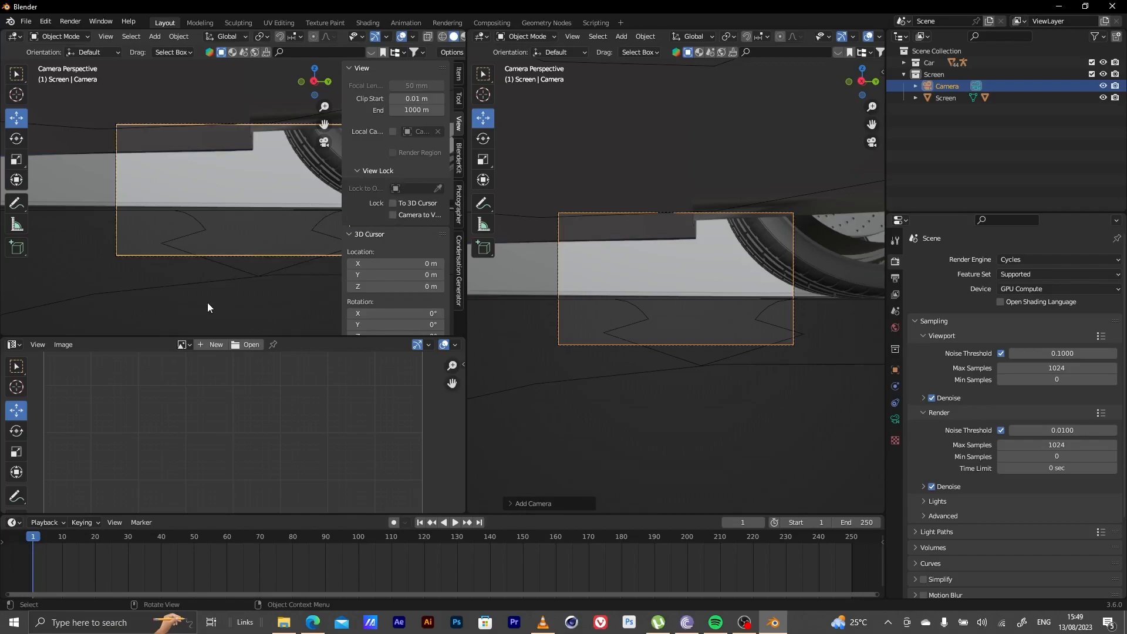
scroll(87, 252, up, 2)
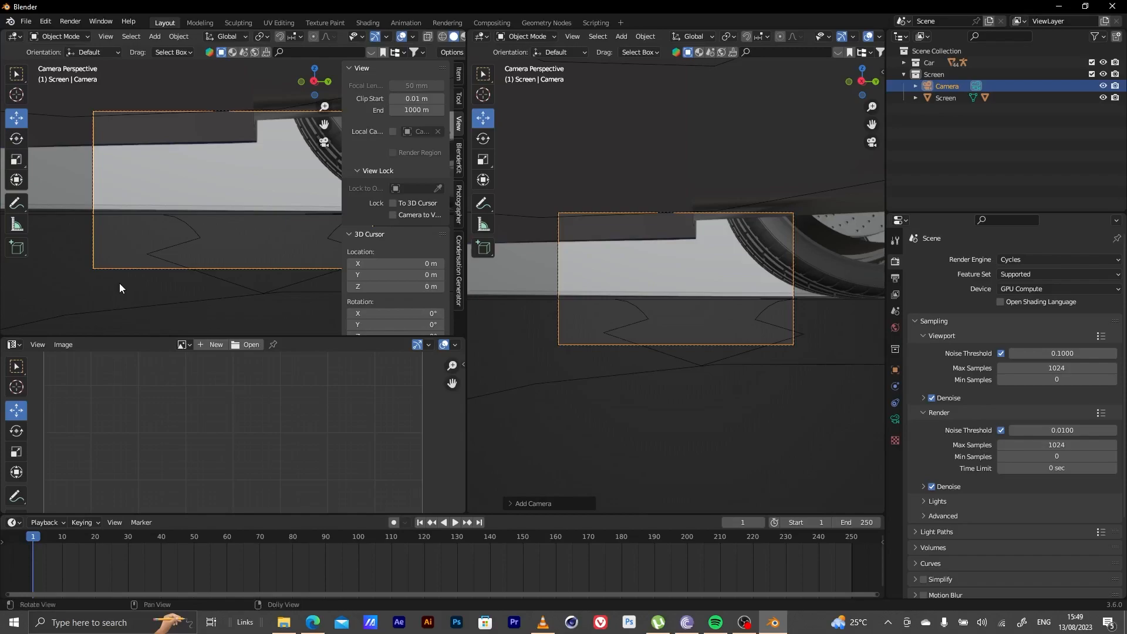
scroll(119, 287, up, 4)
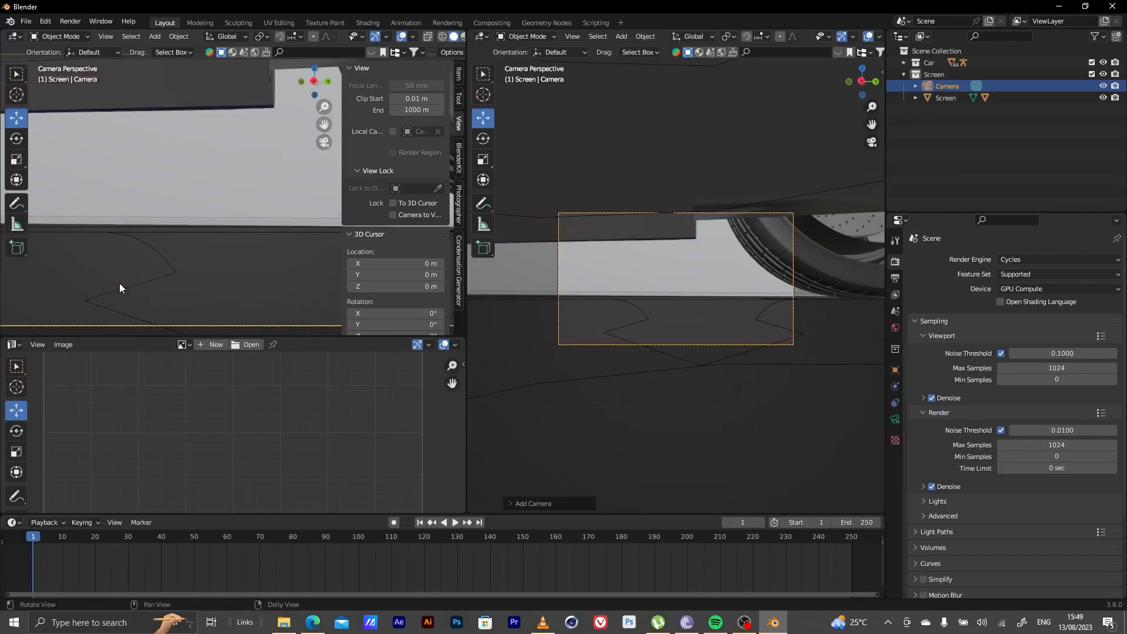
scroll(126, 286, up, 1)
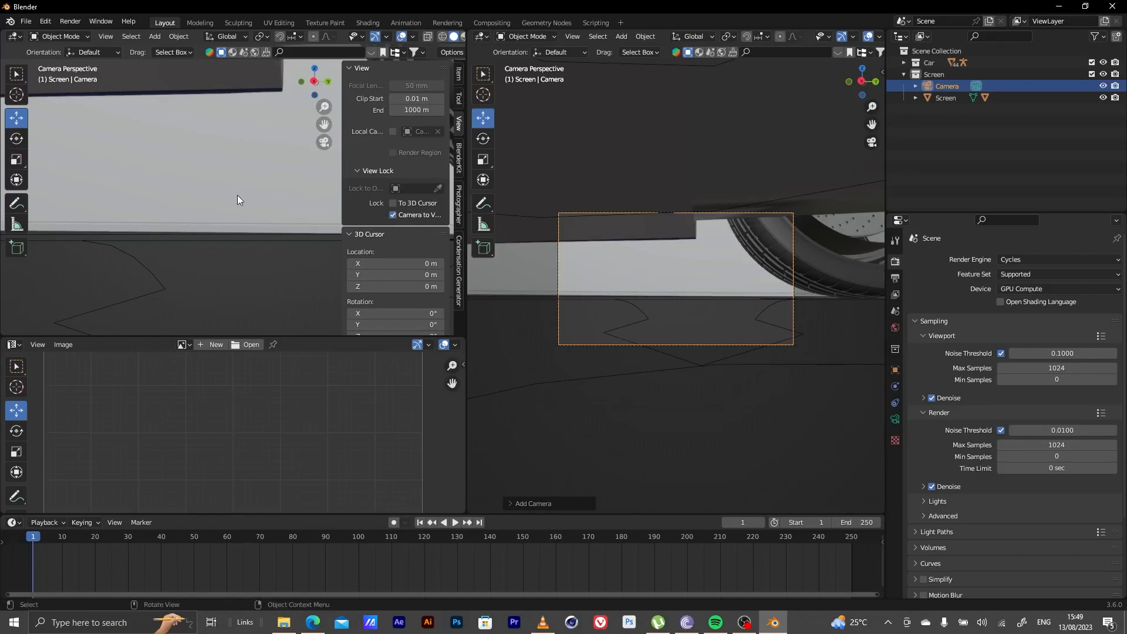
key(n)
- Move the camera in the upper viewport until it frames the car side-on with the curved screen behind it
scroll(317, 182, down, 6)
scroll(316, 182, up, 2)
scroll(207, 185, up, 5)
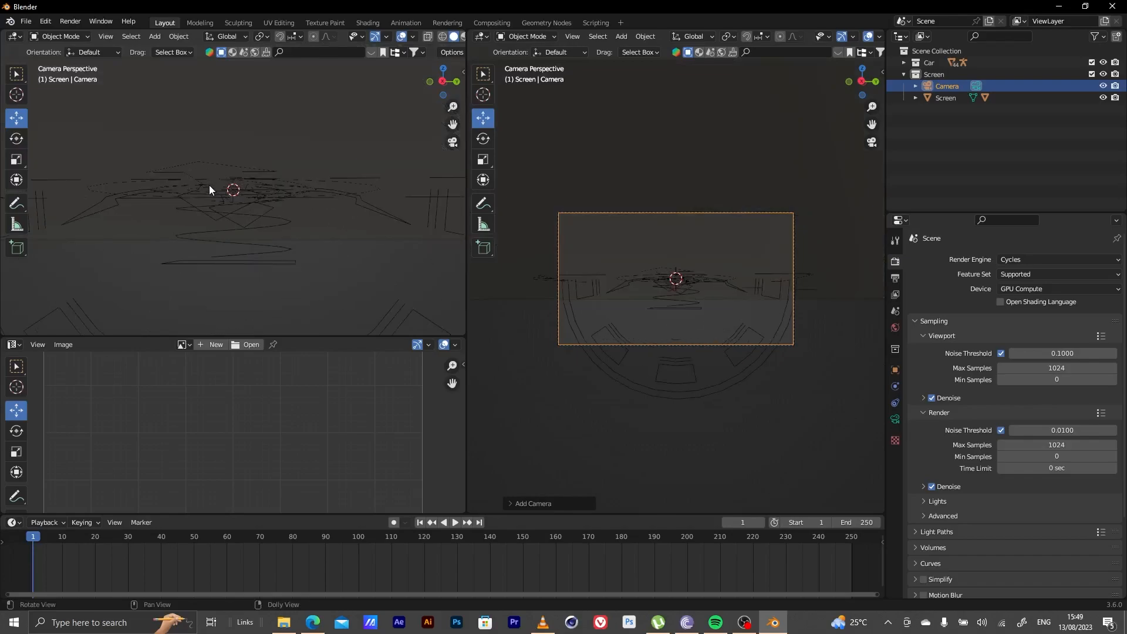
scroll(210, 199, up, 5)
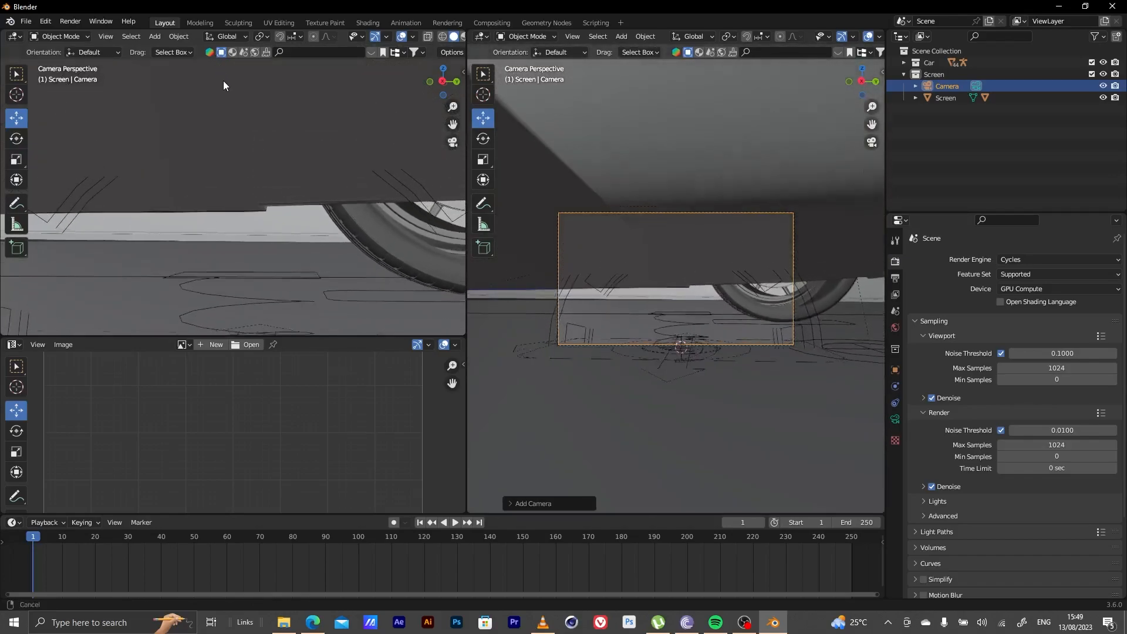
scroll(254, 154, up, 3)
scroll(254, 152, down, 5)
scroll(249, 203, up, 4)
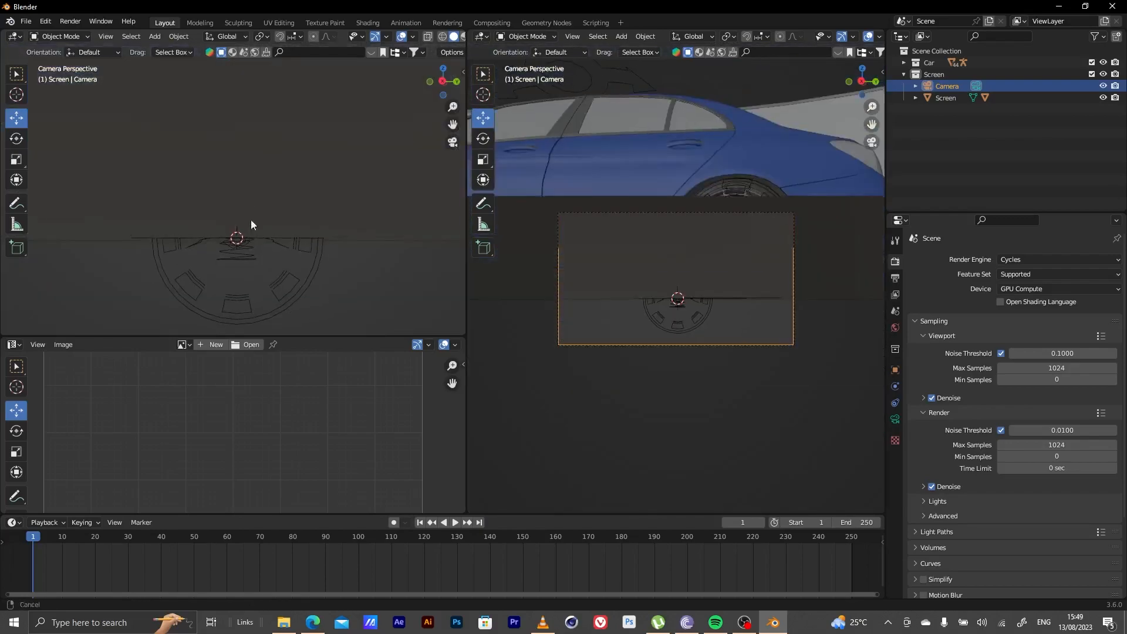
alt+middle_drag(286, 164, 371, 66)
alt+right_drag(370, 66, 123, 213)
alt+middle_drag(123, 214, 193, 221)
scroll(202, 211, down, 1)
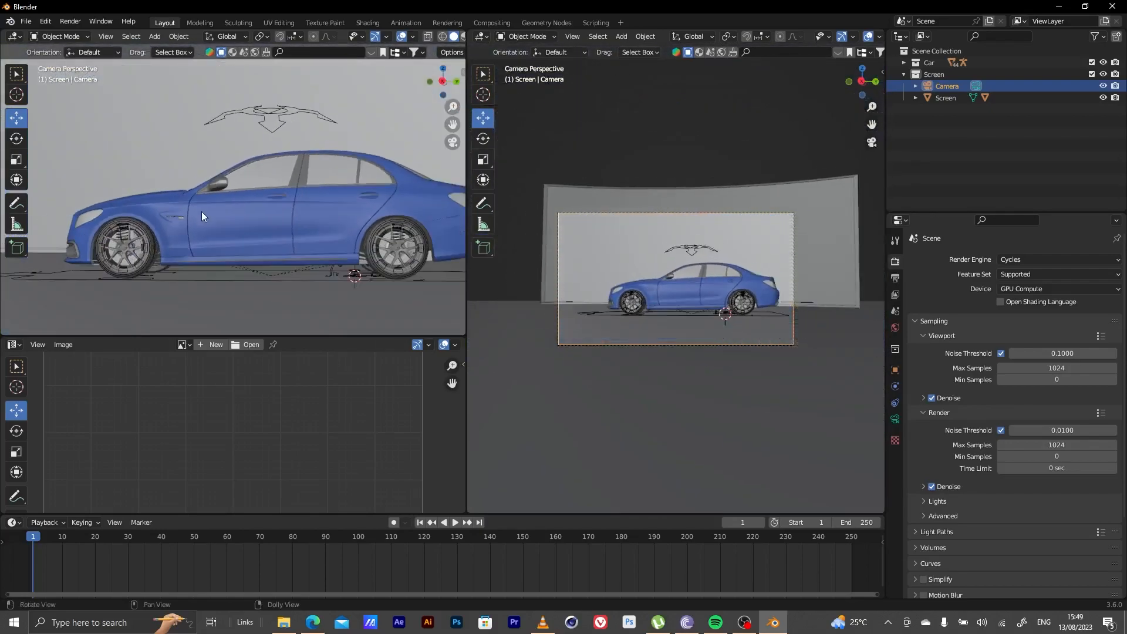
alt+middle_drag(284, 227, 206, 195)
alt+drag(207, 196, 251, 194)
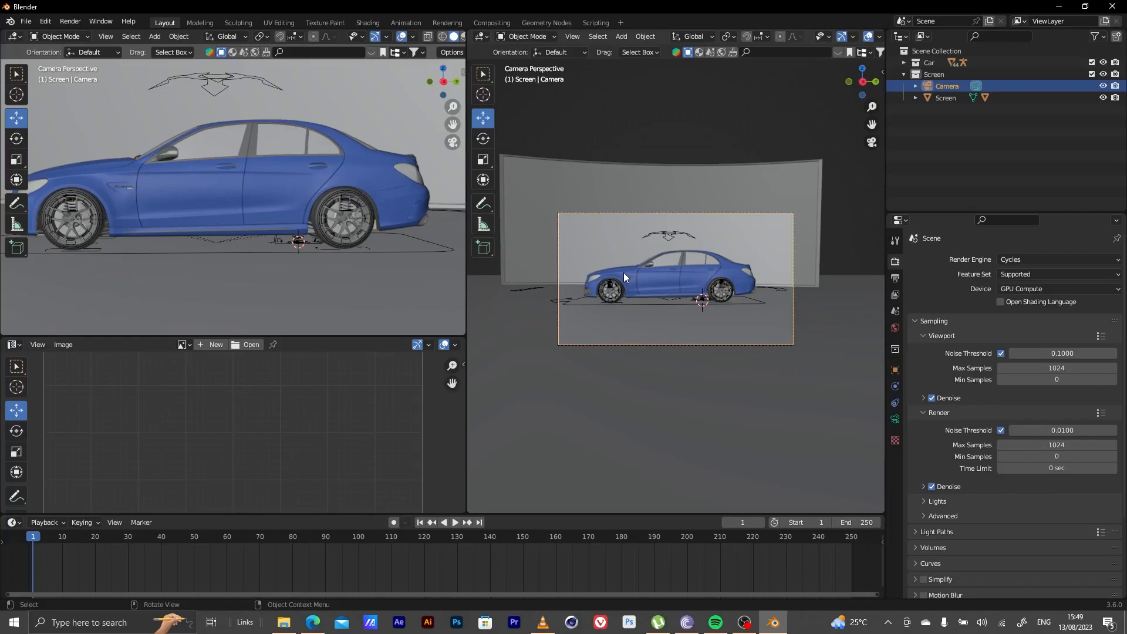
- Take the large viewport out of camera view and reframe the whole car side-on through the camera
key(KP_0)
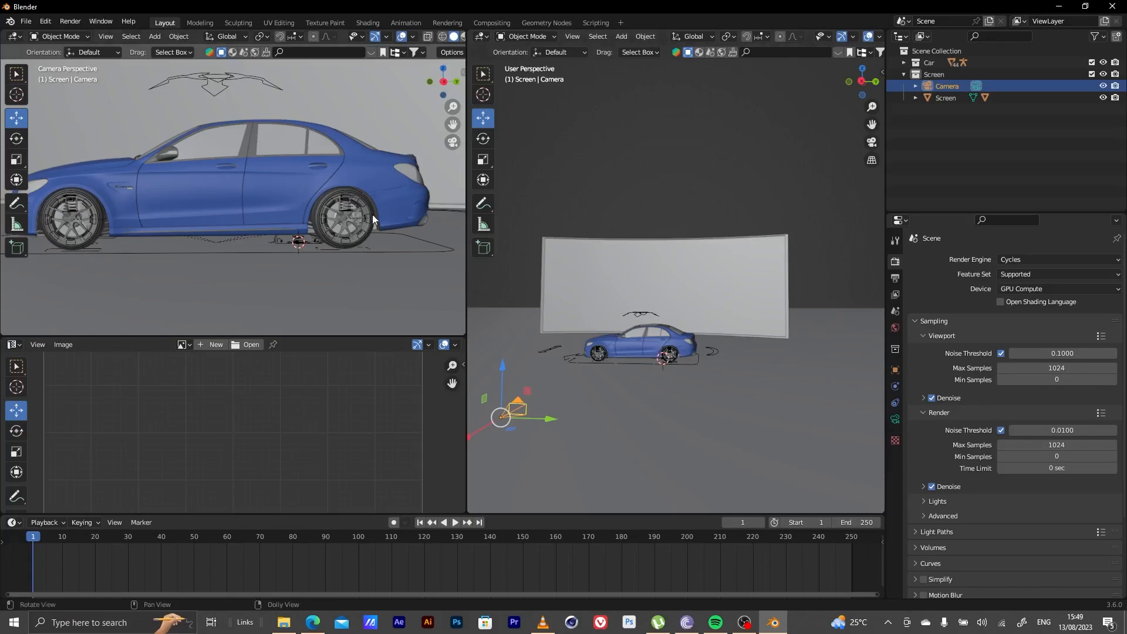
middle_drag(382, 184, 314, 241)
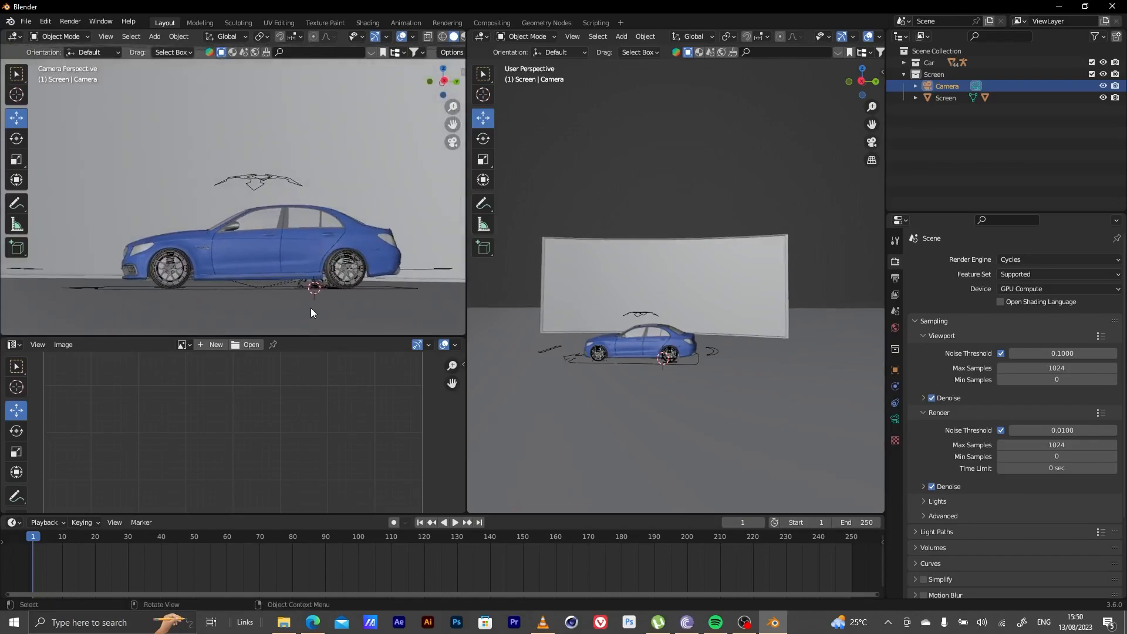
middle_drag(311, 307, 371, 256)
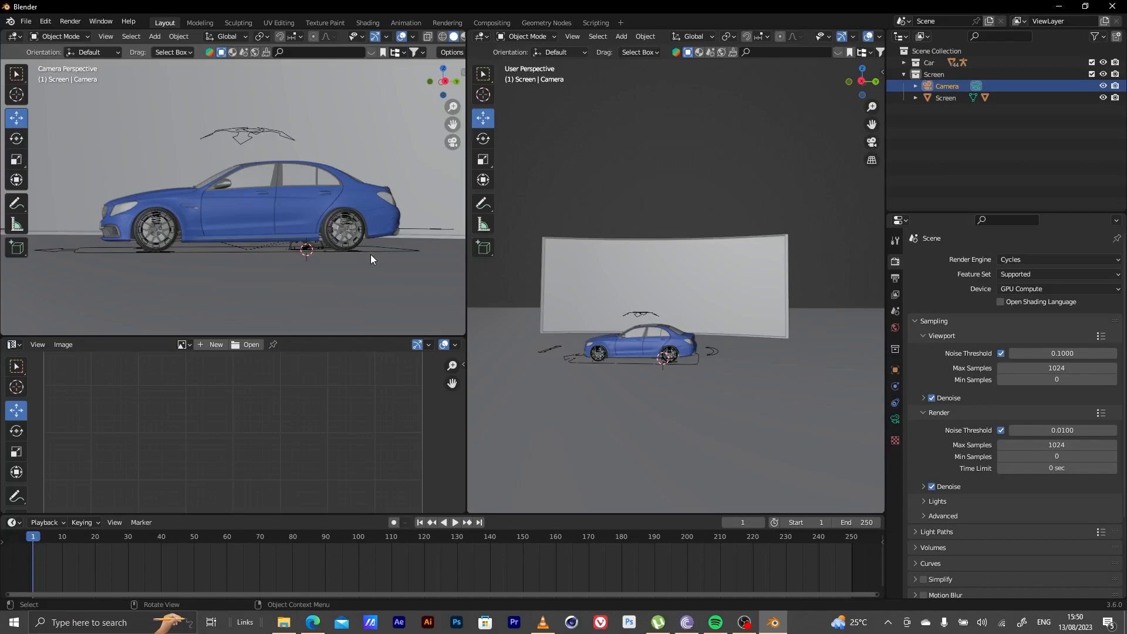
- Try a focal length of 35 mm on the camera and return it to 50 mm
click(894, 419)
click(1048, 317)
text(35)
key(Return)
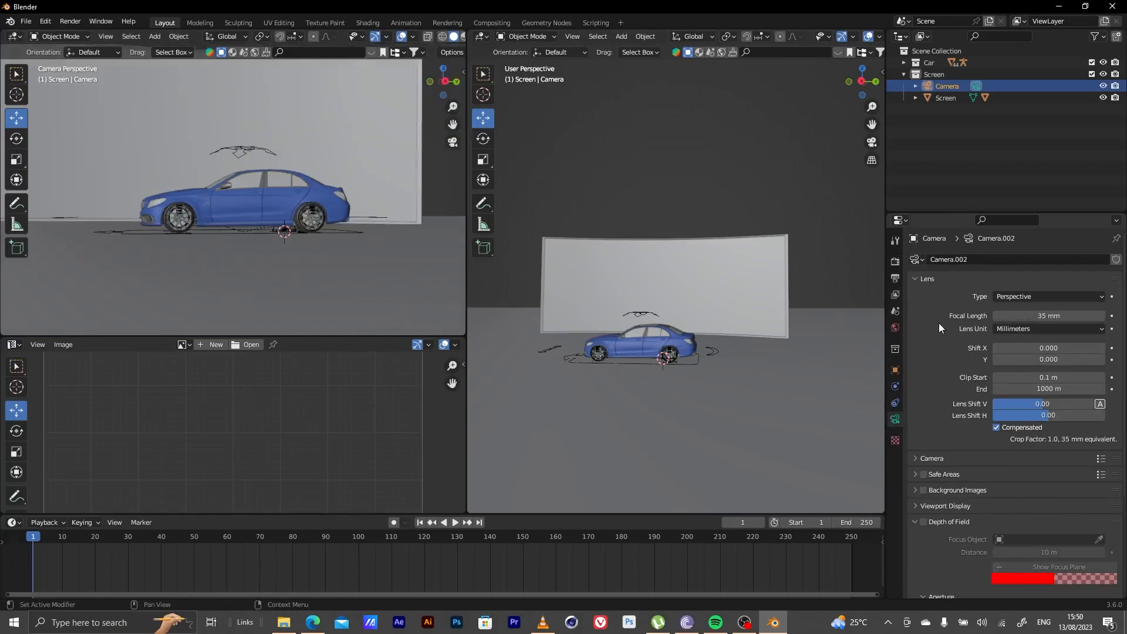
click(1044, 317)
text(50)
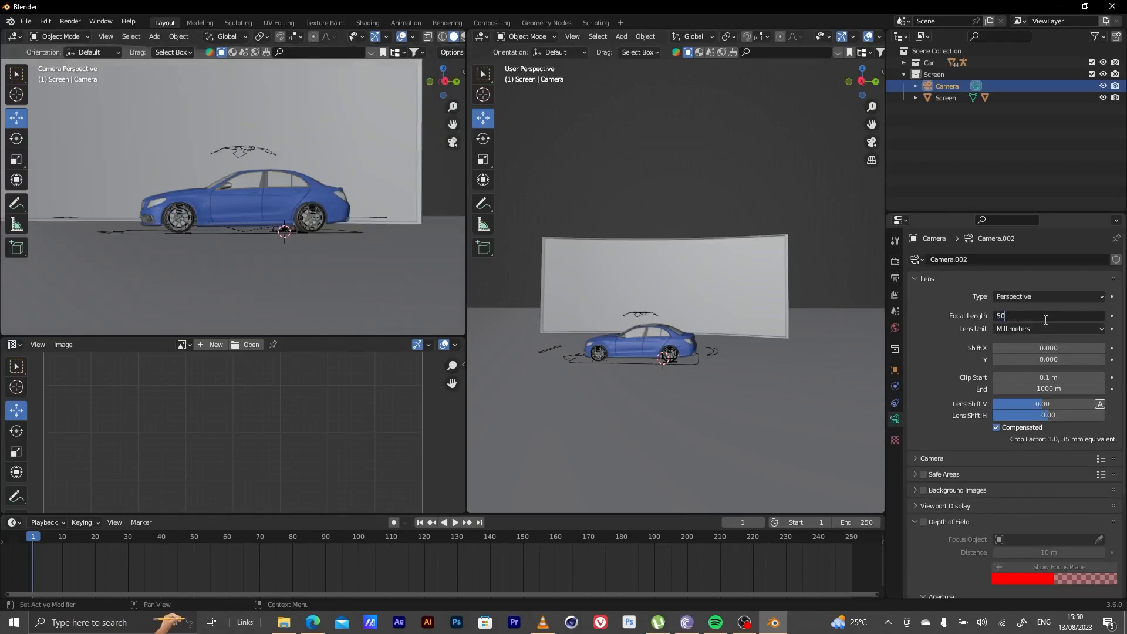
key(Return)
- Bring the camera closer to the car's side and widen the camera viewport
mouse_move(312, 227)
shift+middle_down()
mouse_move(309, 253)
mouse_move(281, 241)
mouse_move(292, 251)
mouse_move(375, 244)
mouse_move(357, 246)
mouse_move(370, 246)
mouse_move(368, 230)
mouse_move(332, 228)
mouse_move(354, 221)
mouse_move(316, 210)
mouse_move(337, 205)
shift+middle_up()
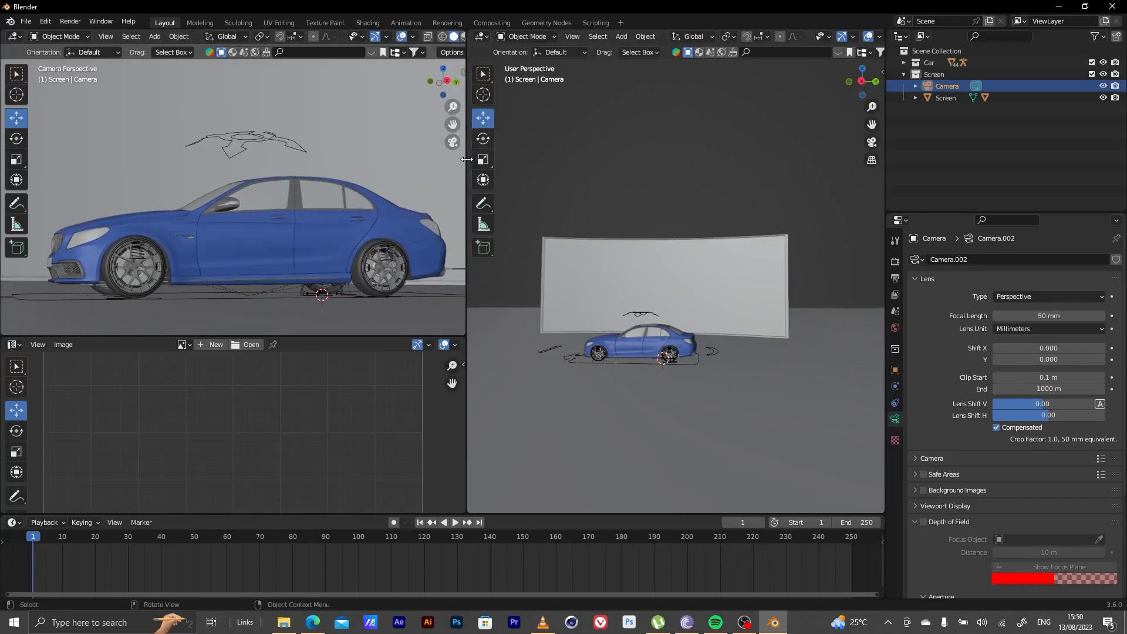
drag(466, 159, 535, 170)
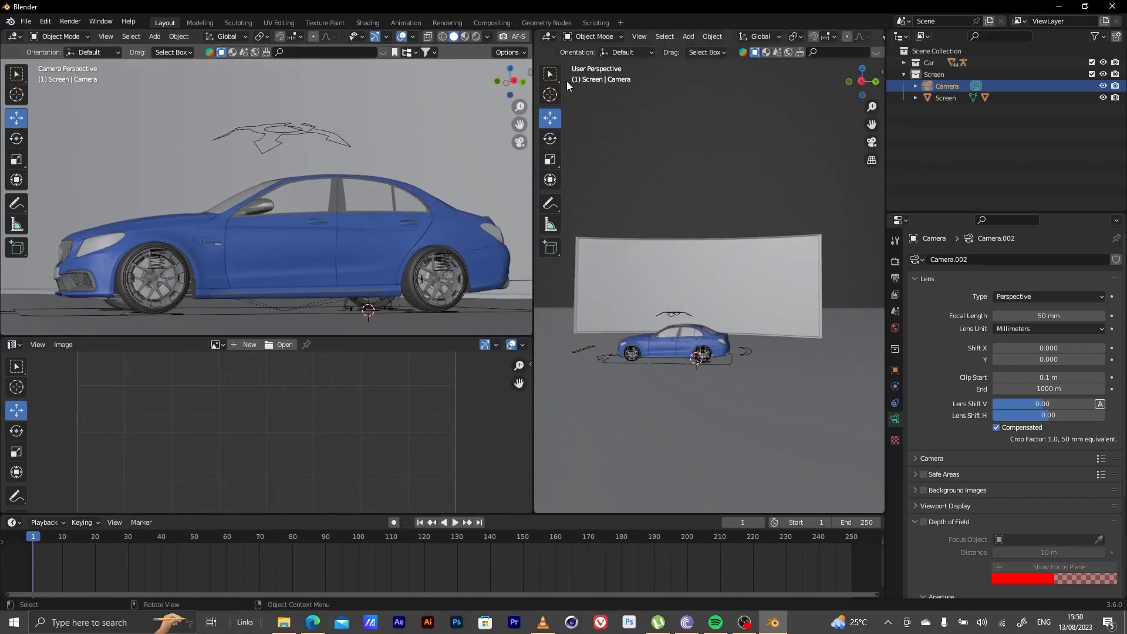
- Show the camera viewport in rendered shading without overlays and set the world background strength to 0
click(402, 37)
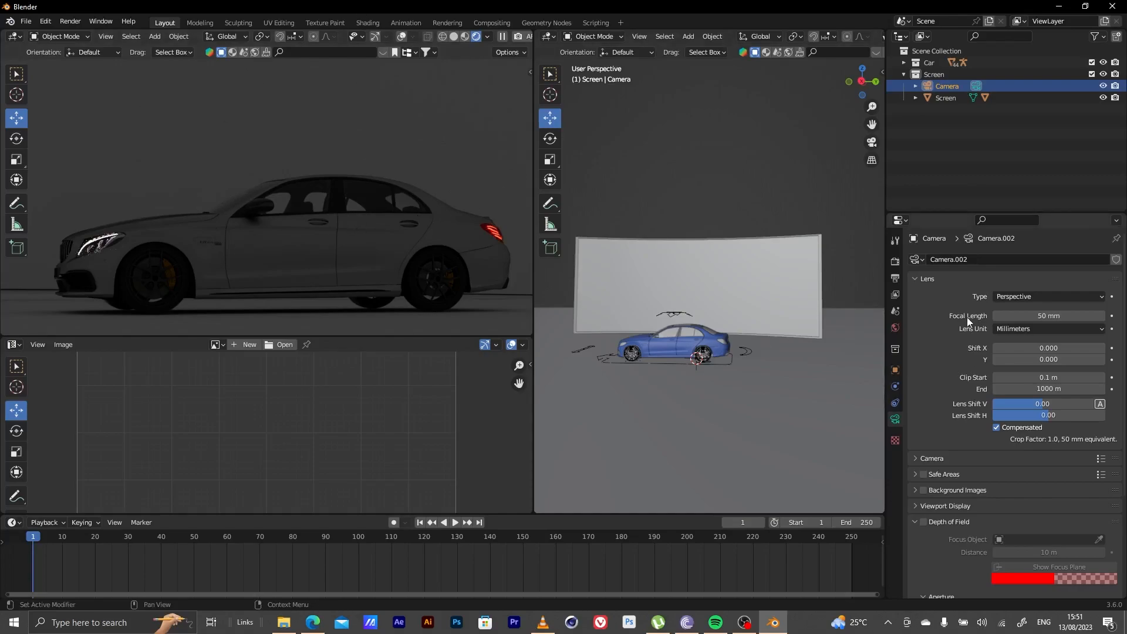
click(895, 329)
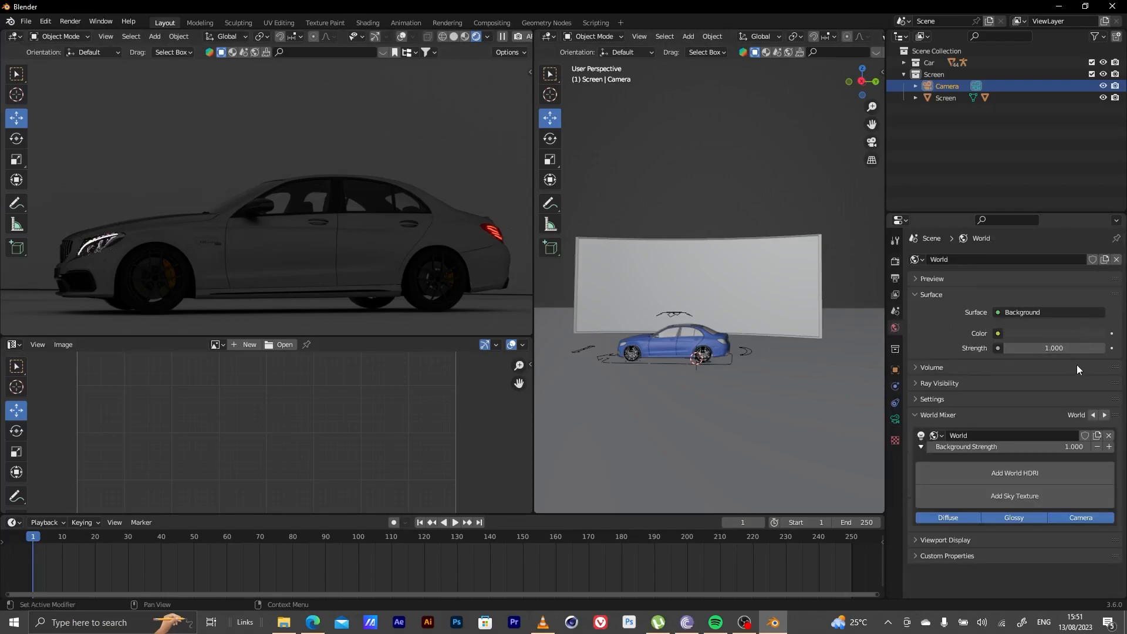
drag(1059, 348, 997, 348)
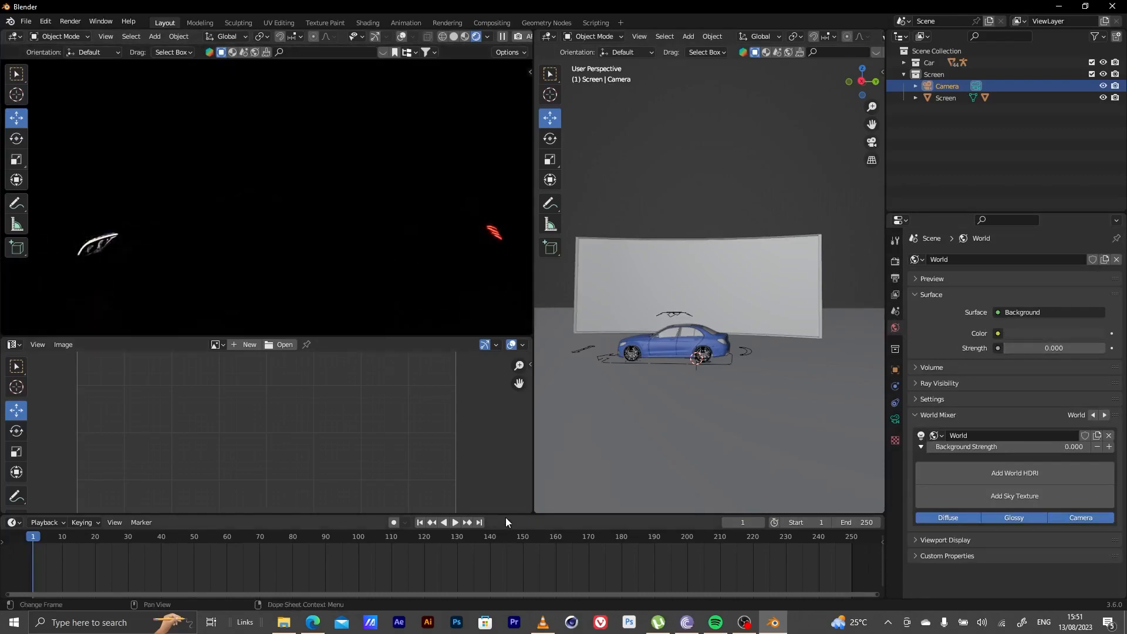
- Enlarge the timeline area and change it to a Shader Editor
drag(506, 514, 509, 436)
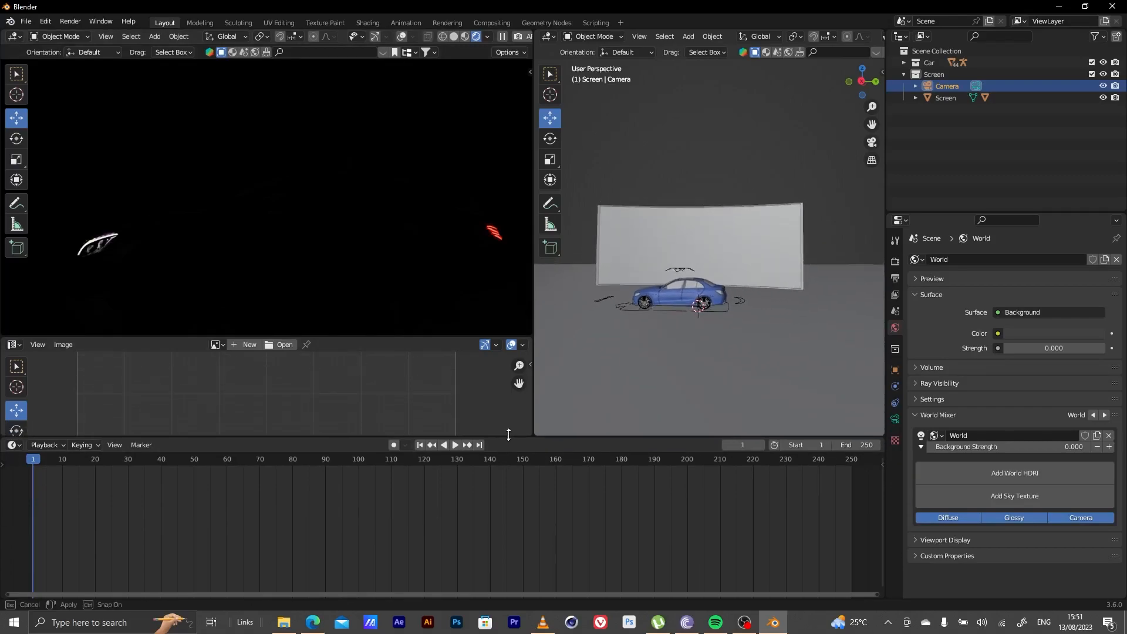
click(21, 441)
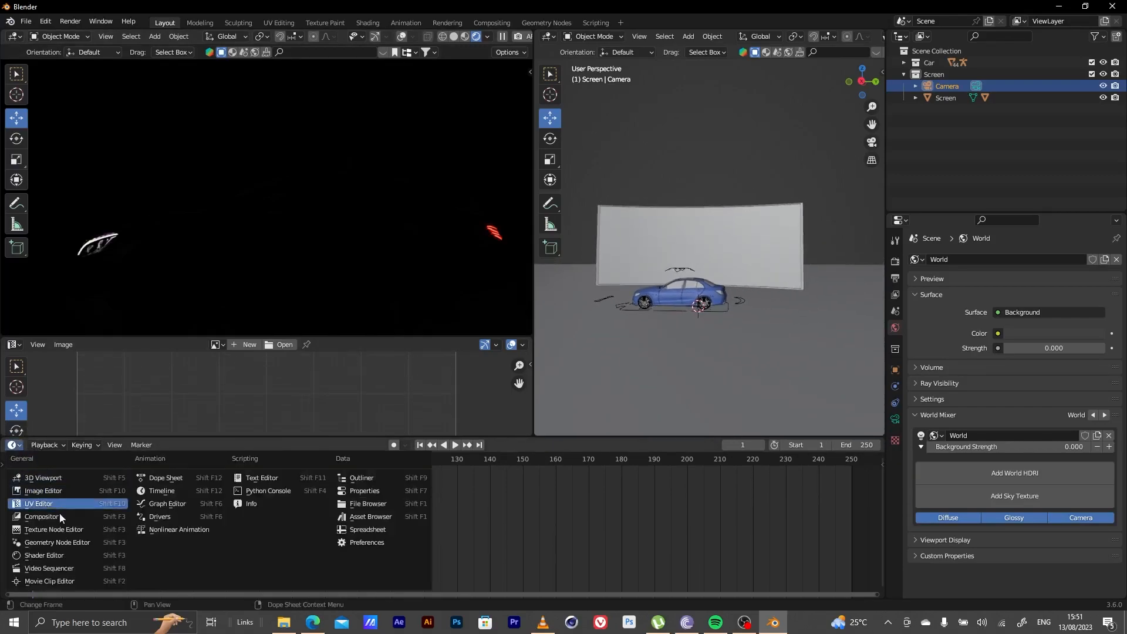
click(58, 558)
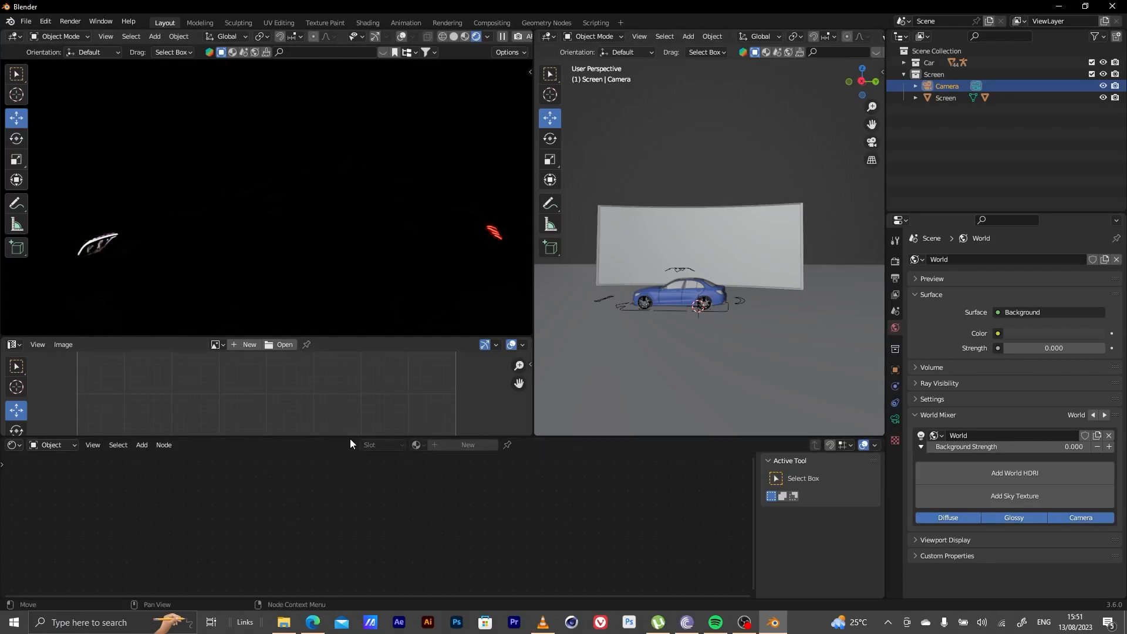
- Create a new material on the curved screen object and name it Screen
click(646, 226)
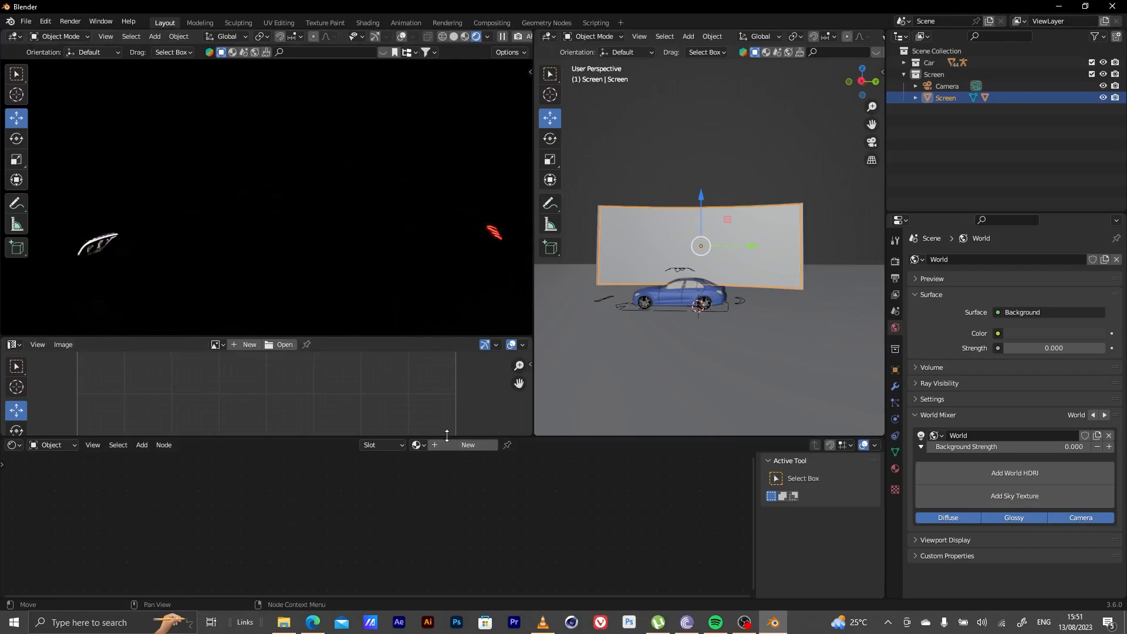
click(465, 447)
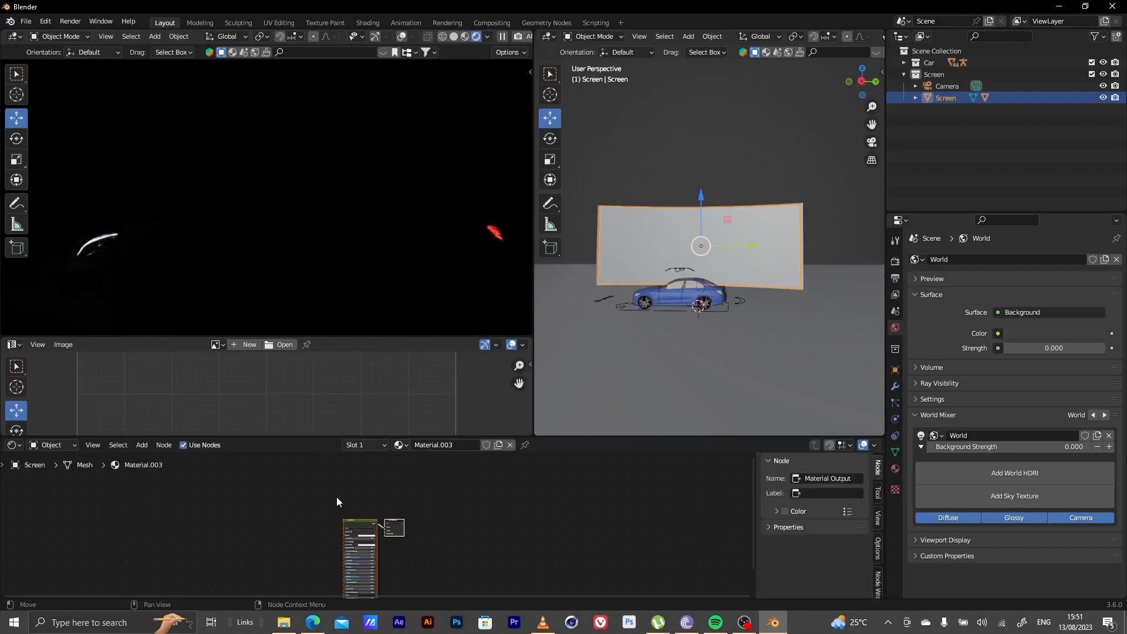
middle_drag(446, 549, 551, 500)
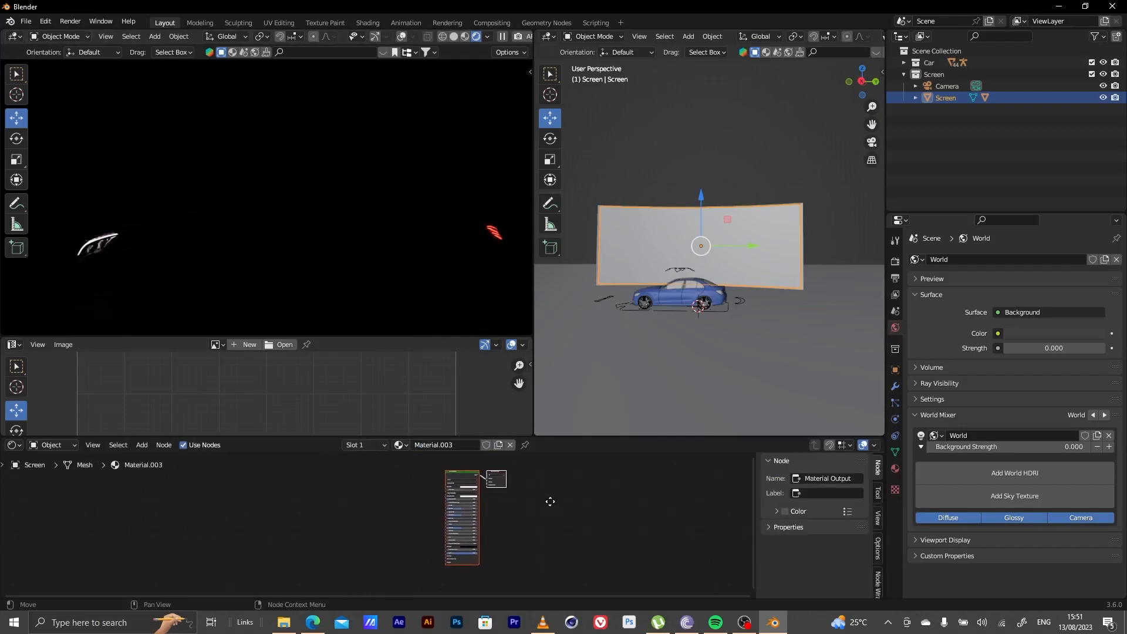
click(453, 445)
text(Scr)
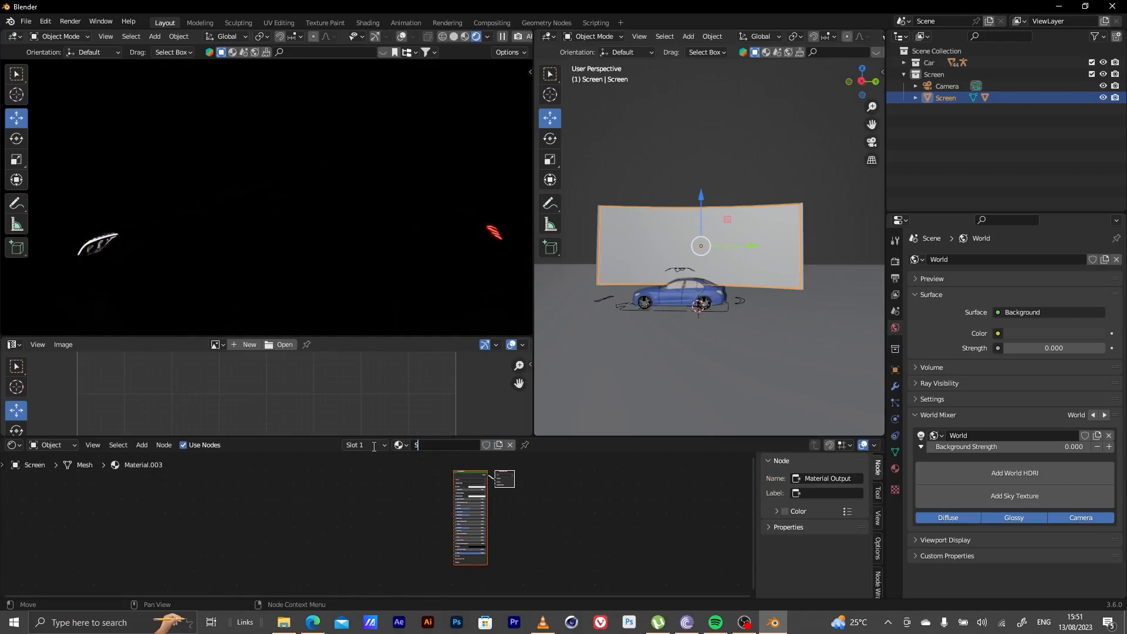
text(en)
key(BackSpace)
text(en)
key(Return)
- Space the Principled BSDF and Material Output nodes farther apart in the Screen material
middle_drag(330, 548, 407, 544)
scroll(572, 537, up, 1)
mouse_move(523, 476)
mouse_down()
mouse_move(551, 495)
mouse_move(532, 471)
mouse_move(504, 476)
mouse_up()
drag(603, 468, 607, 474)
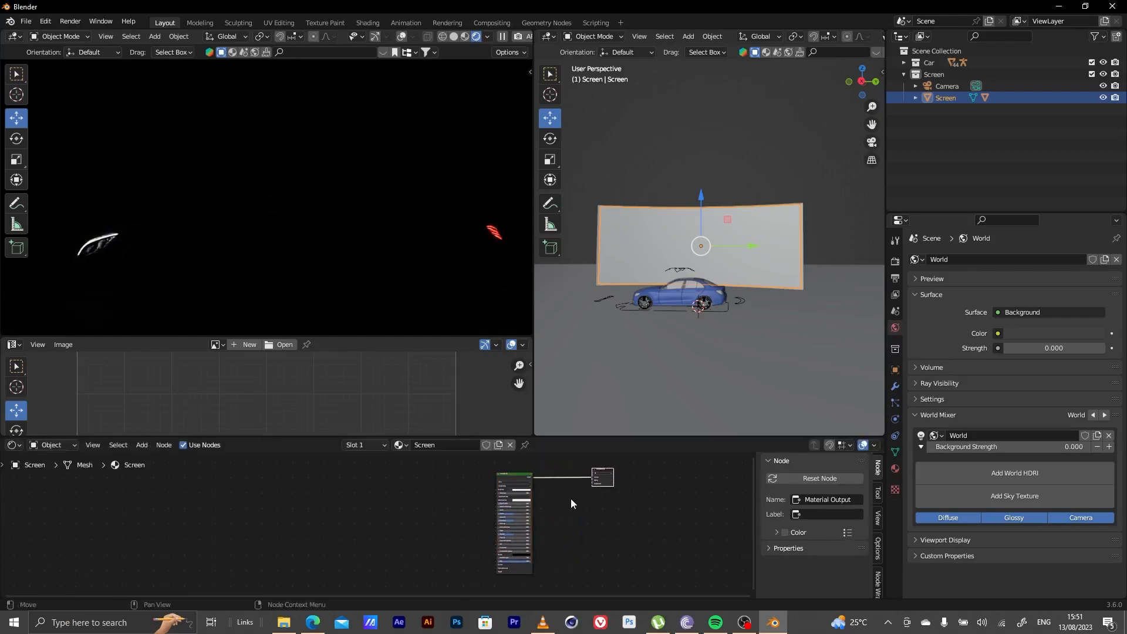
drag(512, 480, 516, 480)
click(408, 485)
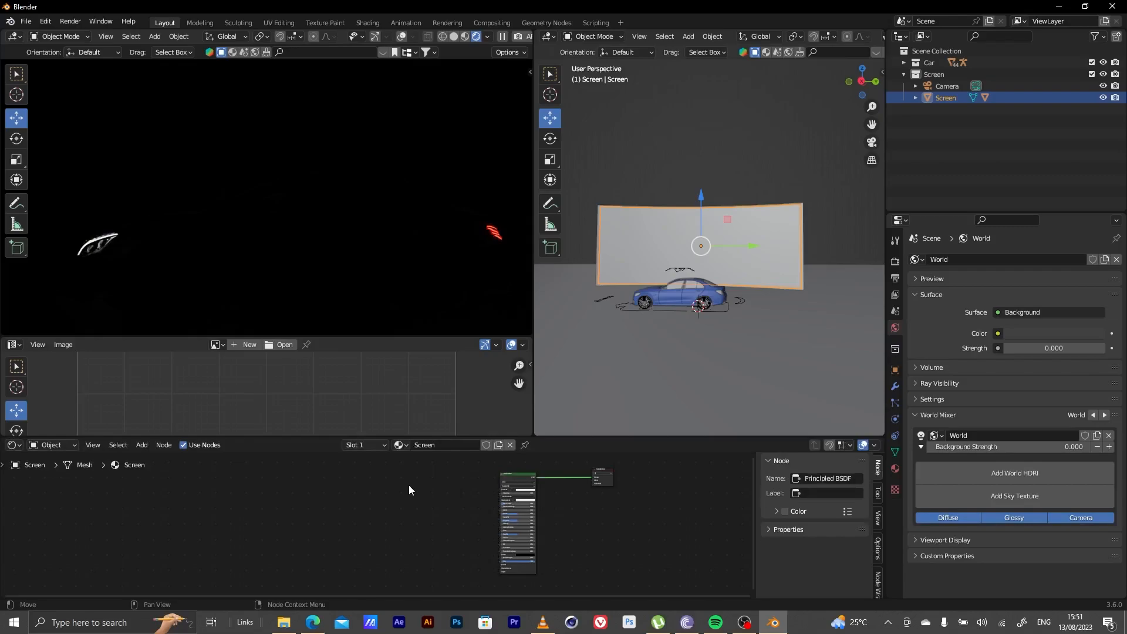
- Add Node Wrangler's texture setup of Texture Coordinate, Mapping and Image Texture nodes to the Principled BSDF, leaving a gap before it
click(496, 478)
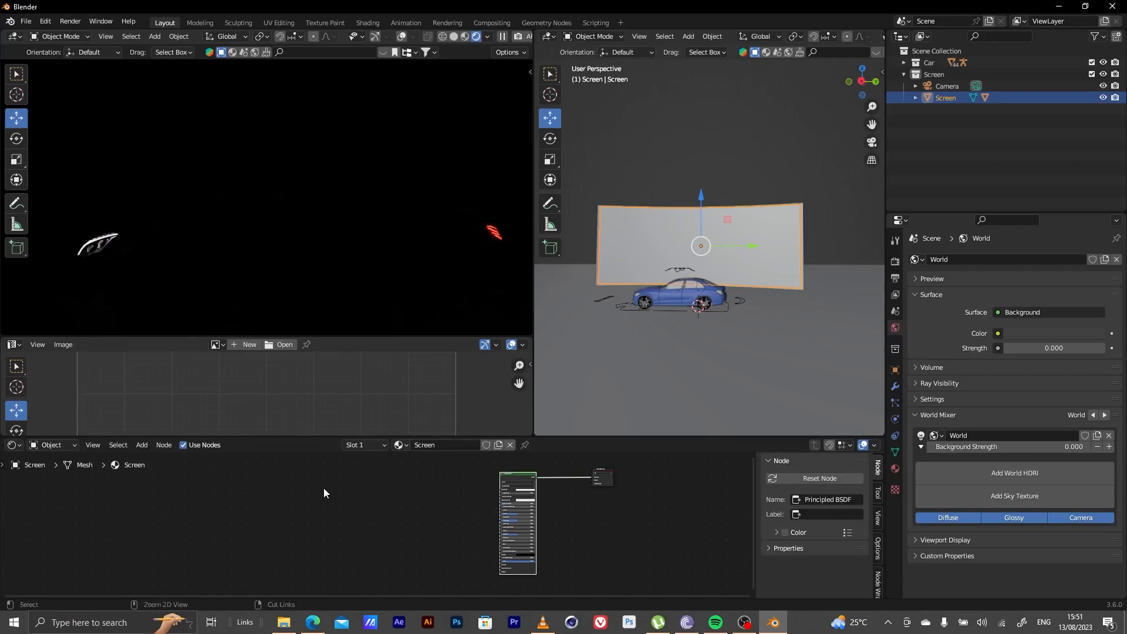
key(ctrl+t)
mouse_move(398, 478)
mouse_down()
mouse_move(446, 509)
mouse_move(301, 491)
mouse_move(477, 502)
mouse_move(415, 488)
mouse_up()
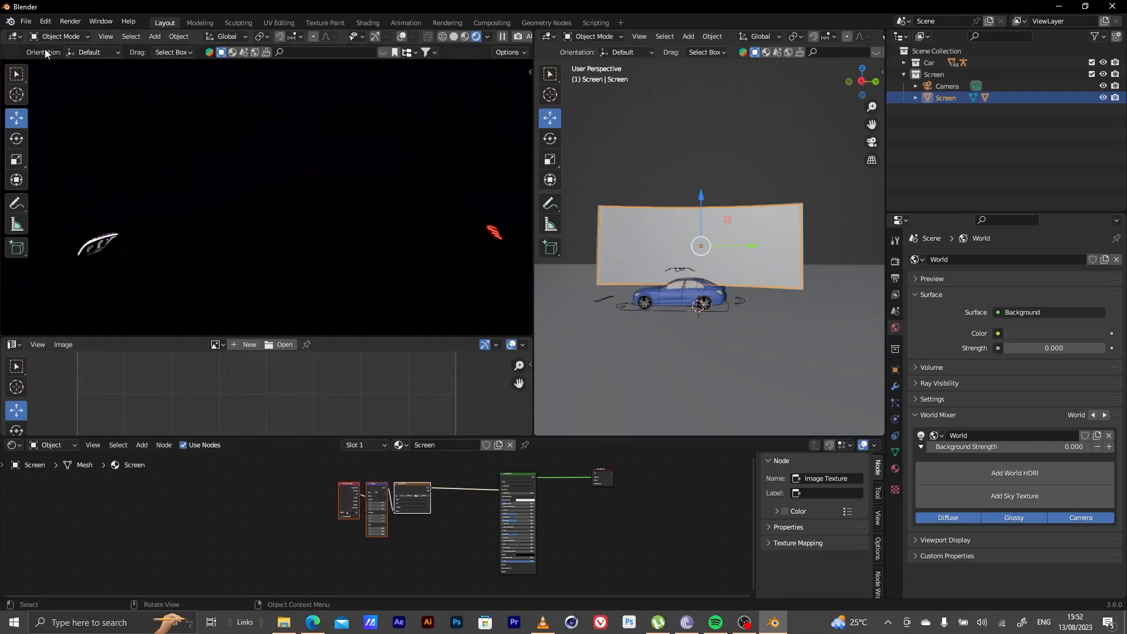
- Check in the add-on preferences whether Node Wrangler is enabled, searching for "wrang", and close the preferences
click(45, 23)
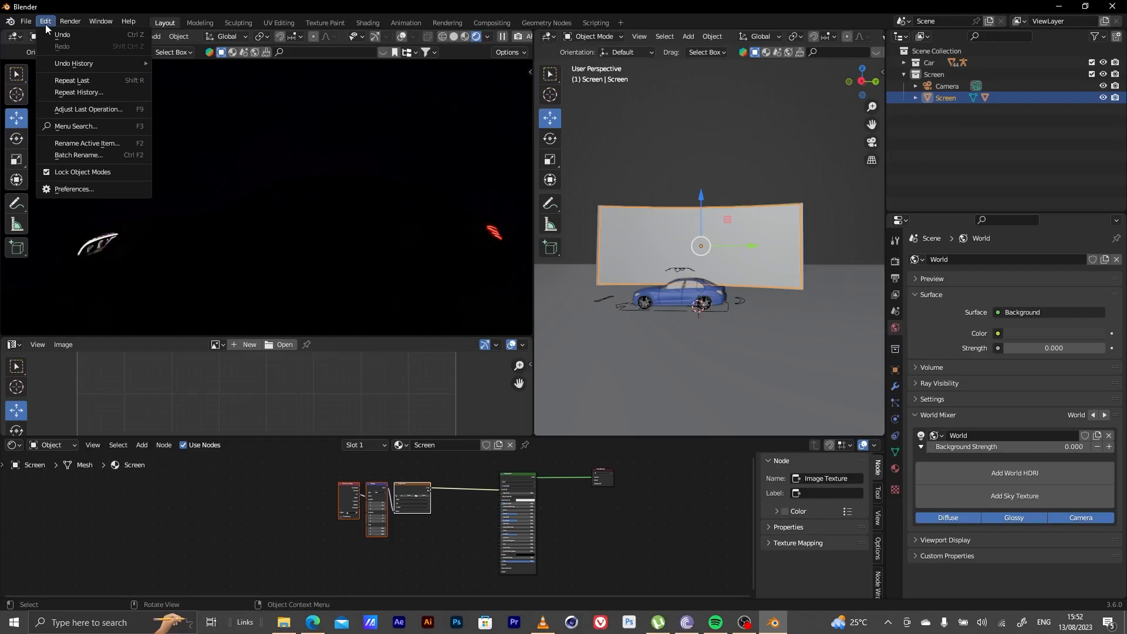
click(90, 192)
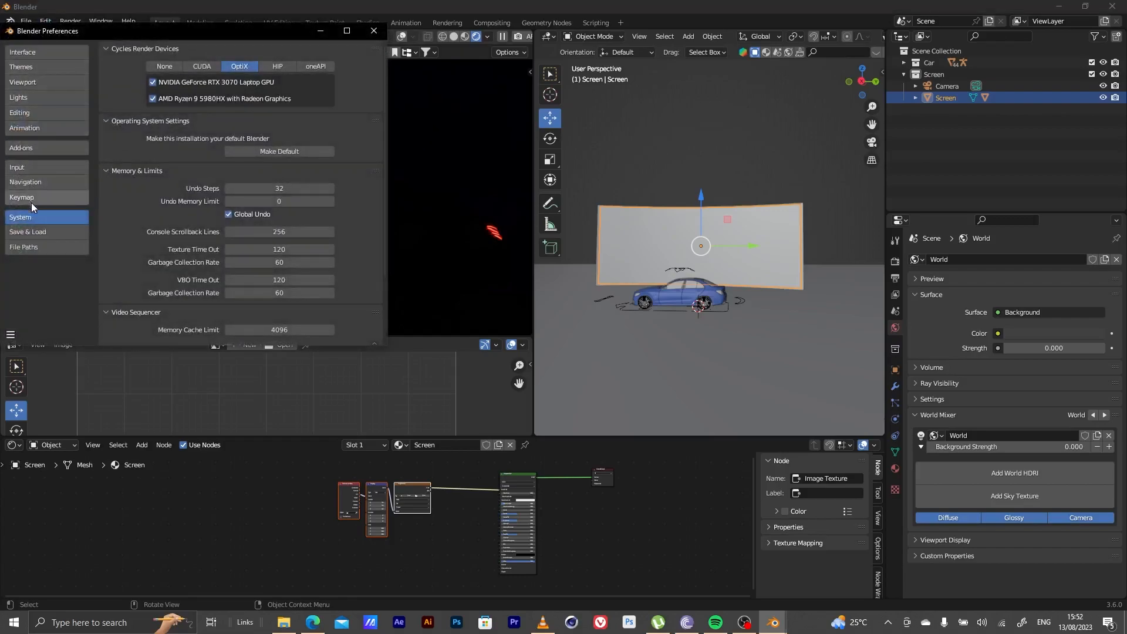
click(37, 149)
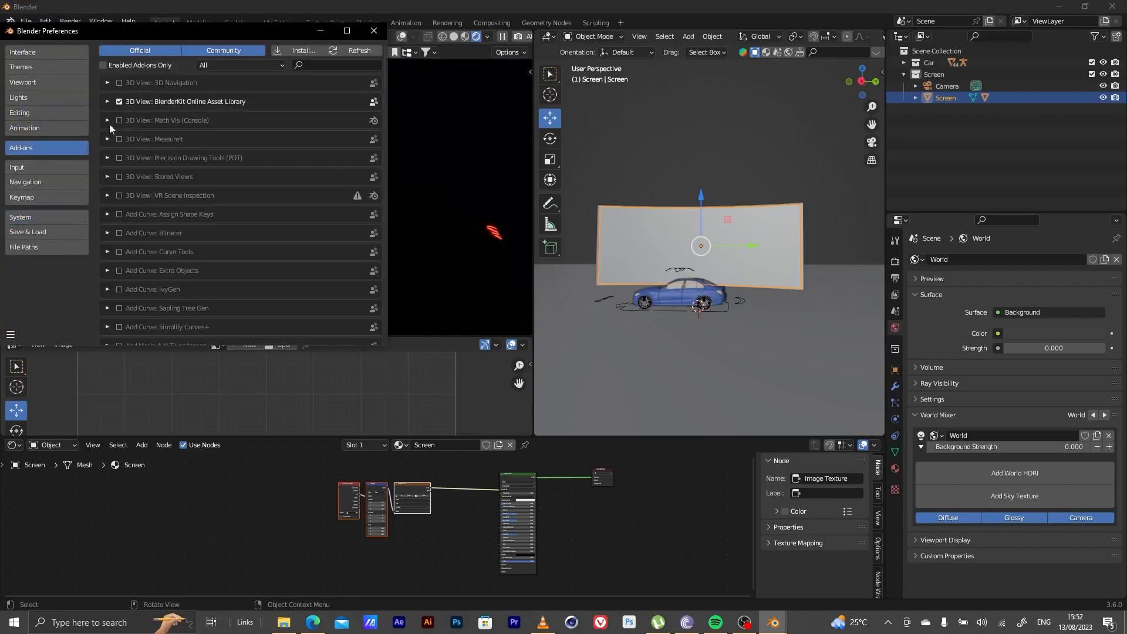
click(332, 63)
text(wrang)
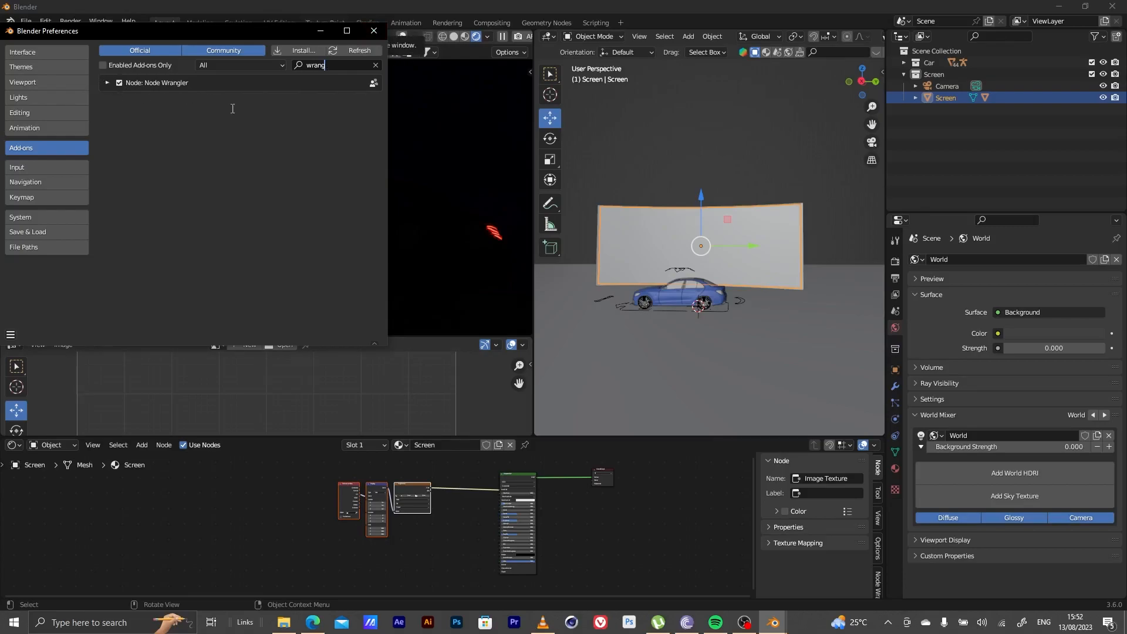
drag(328, 70, 262, 69)
click(375, 35)
scroll(414, 533, up, 10)
middle_drag(419, 535, 315, 552)
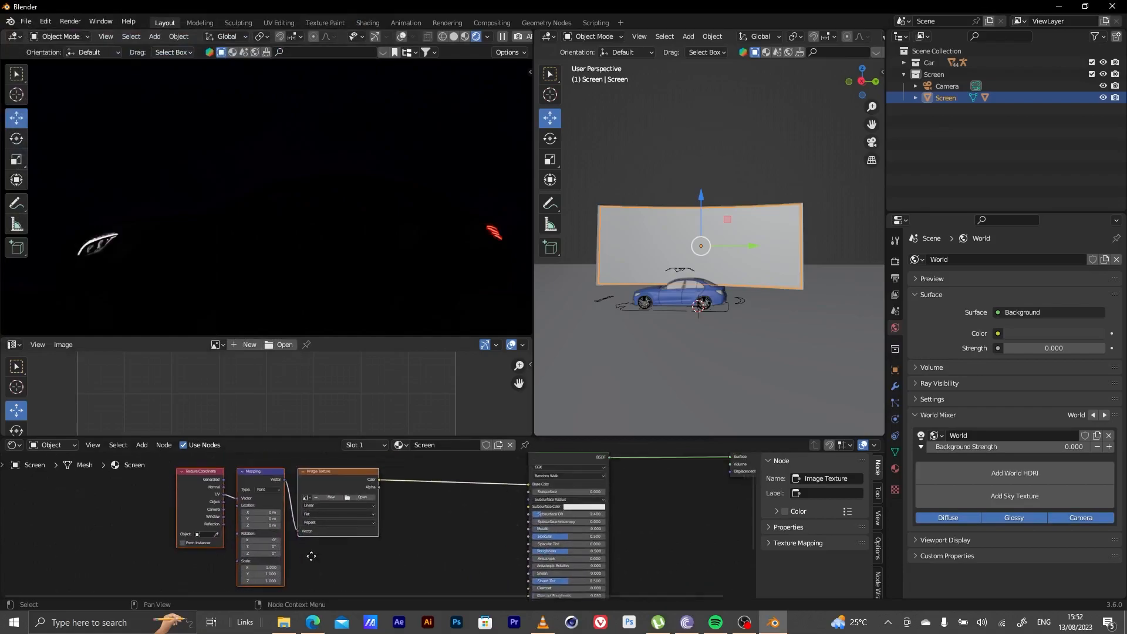
scroll(332, 551, down, 2)
middle_drag(403, 527, 445, 546)
scroll(423, 500, down, 1)
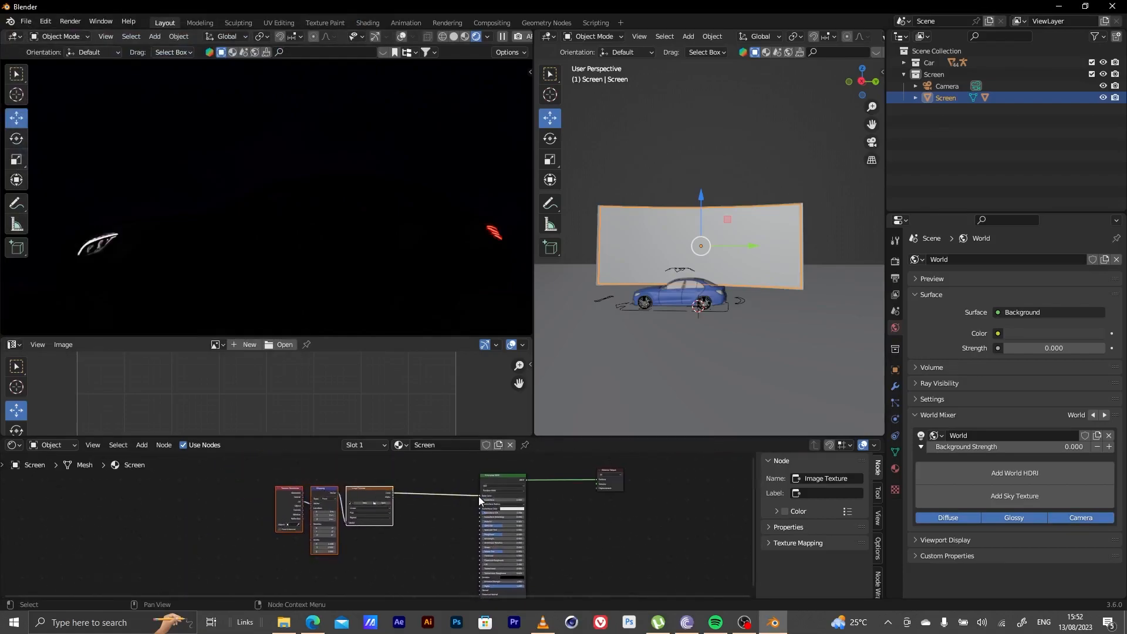
mouse_move(474, 500)
middle_down()
mouse_move(506, 475)
mouse_move(491, 504)
mouse_move(476, 495)
middle_up()
scroll(512, 498, up, 1)
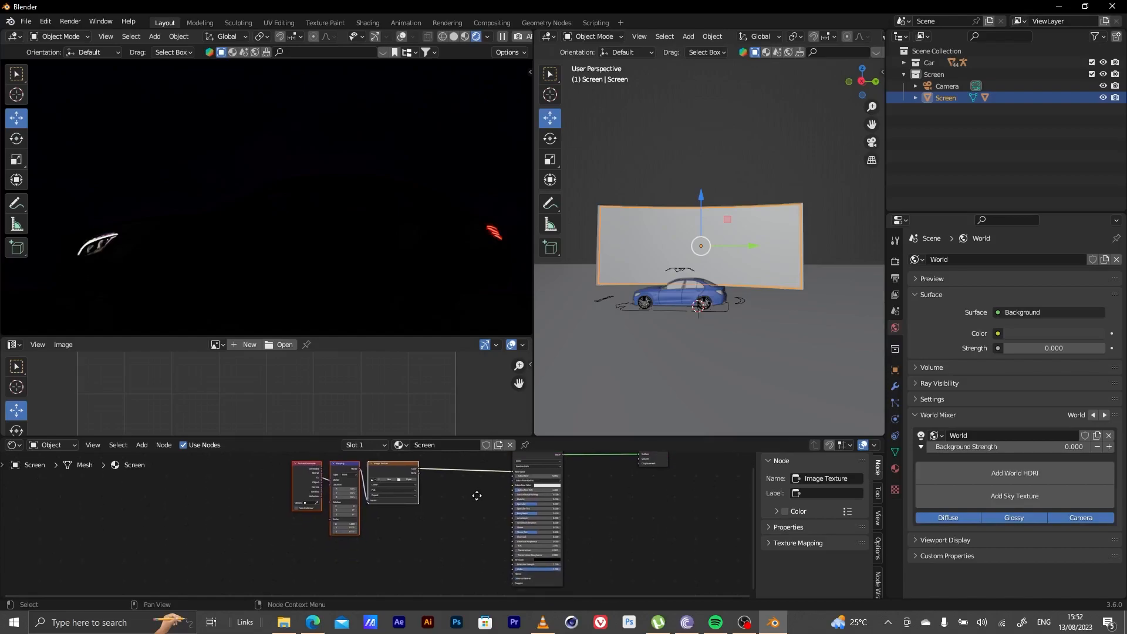
- Connect the Image Texture's Color output to the Emission input of the Screen material's Principled BSDF
drag(419, 469, 512, 561)
scroll(511, 565, up, 6)
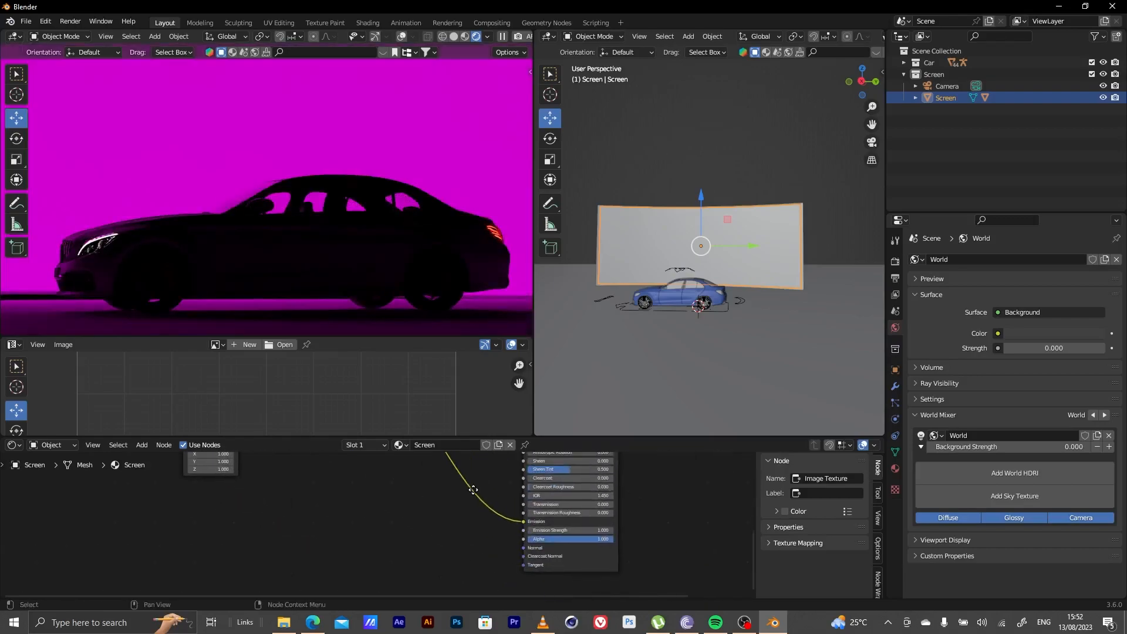
scroll(593, 523, down, 5)
scroll(594, 522, up, 9)
middle_drag(569, 523, 432, 543)
scroll(443, 546, down, 2)
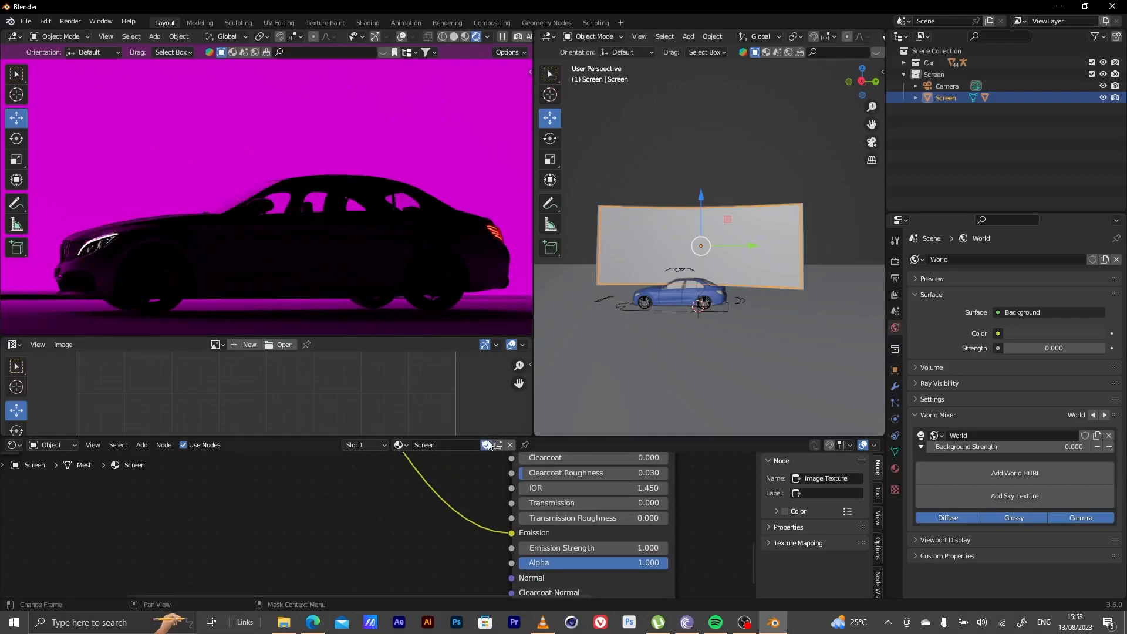
- Enlarge the shader editor area and move the Texture Coordinate and Mapping nodes farther from the Image Texture node
drag(494, 435, 496, 384)
drag(498, 339, 494, 289)
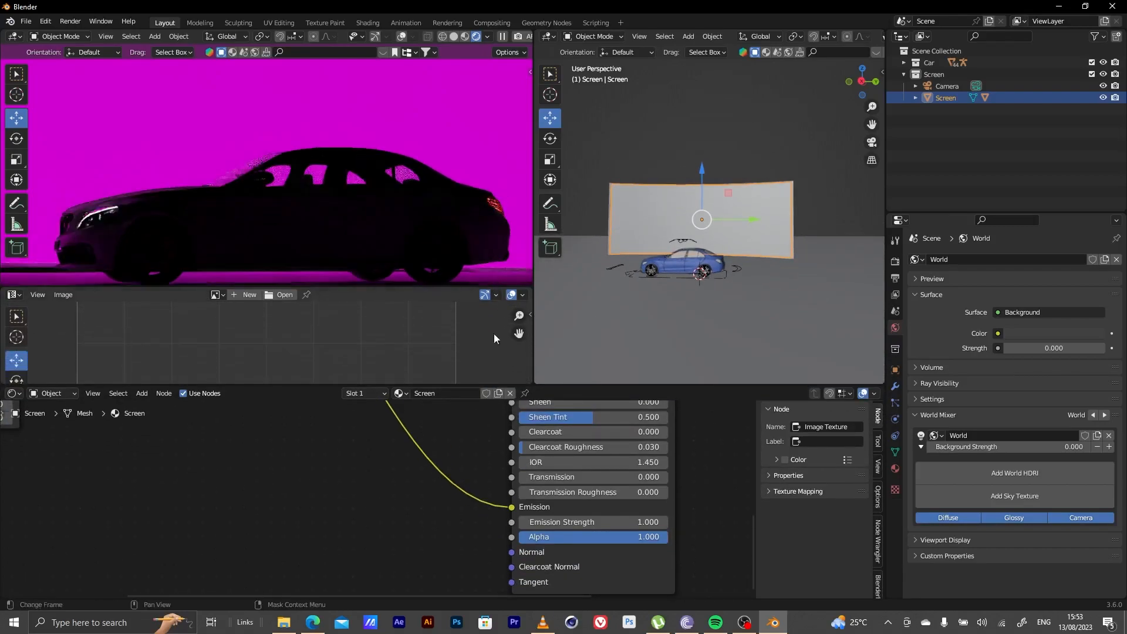
scroll(472, 499, down, 4)
scroll(509, 529, up, 4)
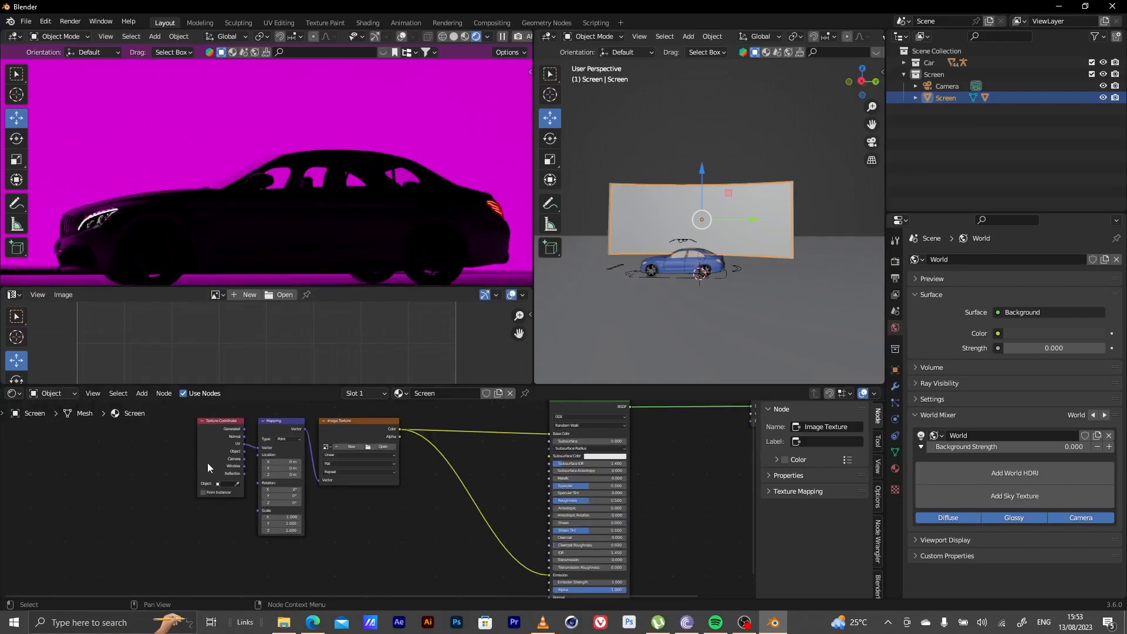
drag(135, 432, 163, 467)
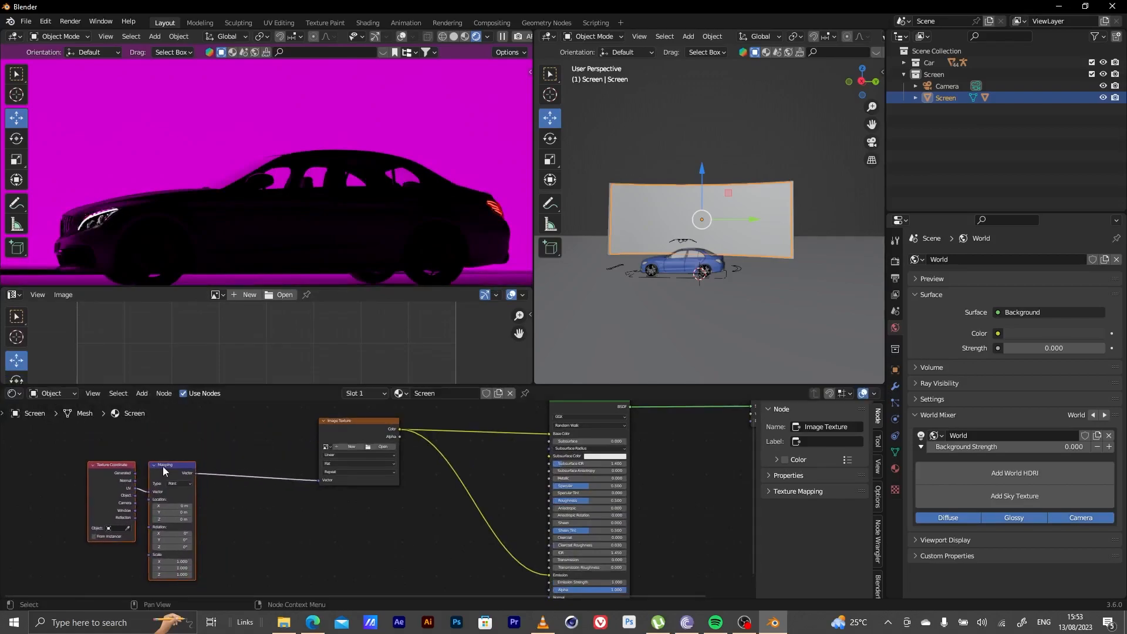
- Browse the Screen Texture folder in Tutorial Assets for the Image Texture and check the last frame number of the PNG sequence
click(371, 448)
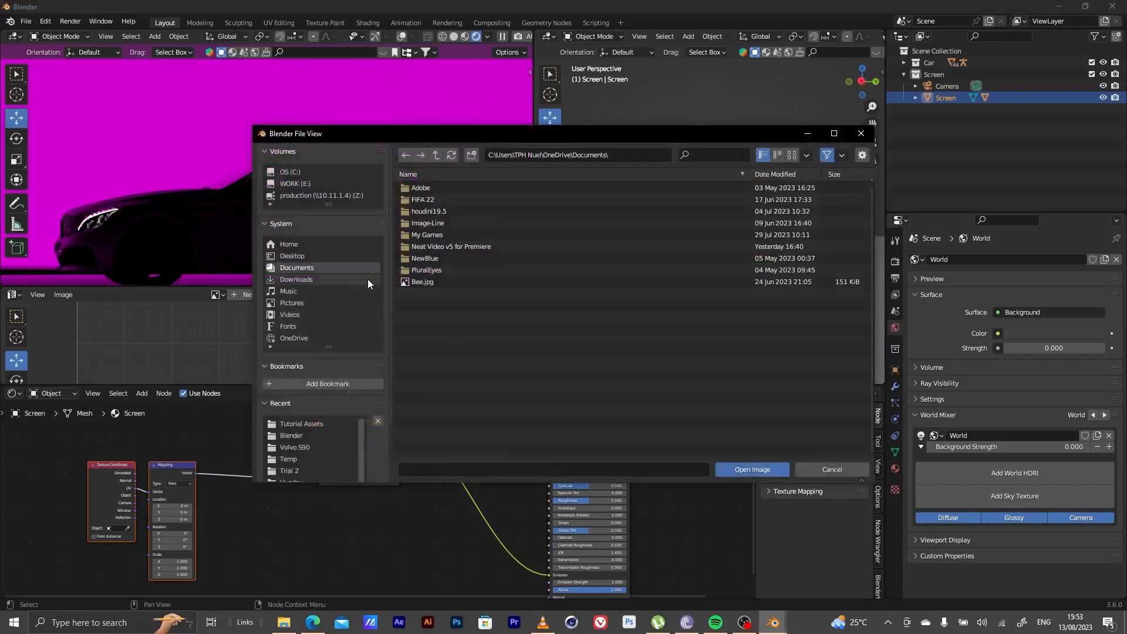
click(309, 423)
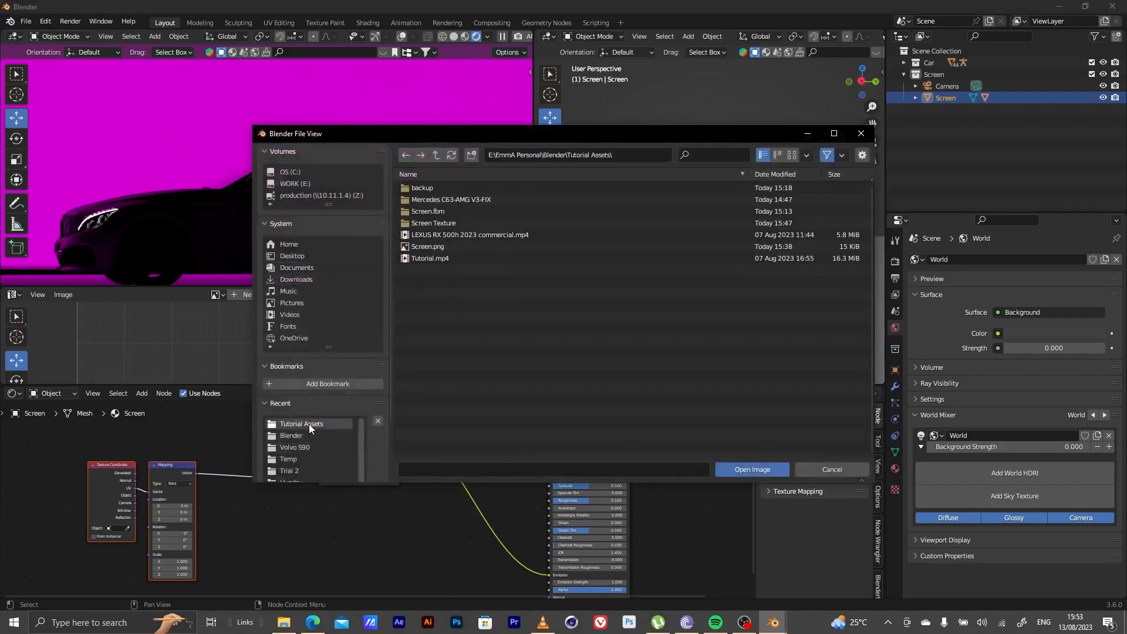
click(434, 223)
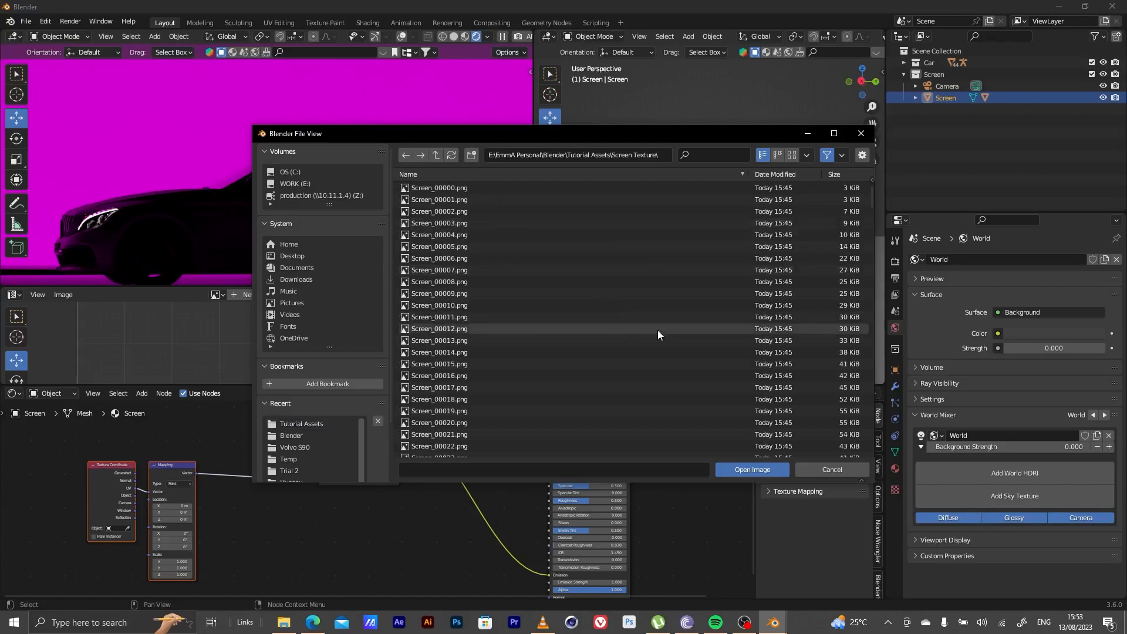
click(447, 187)
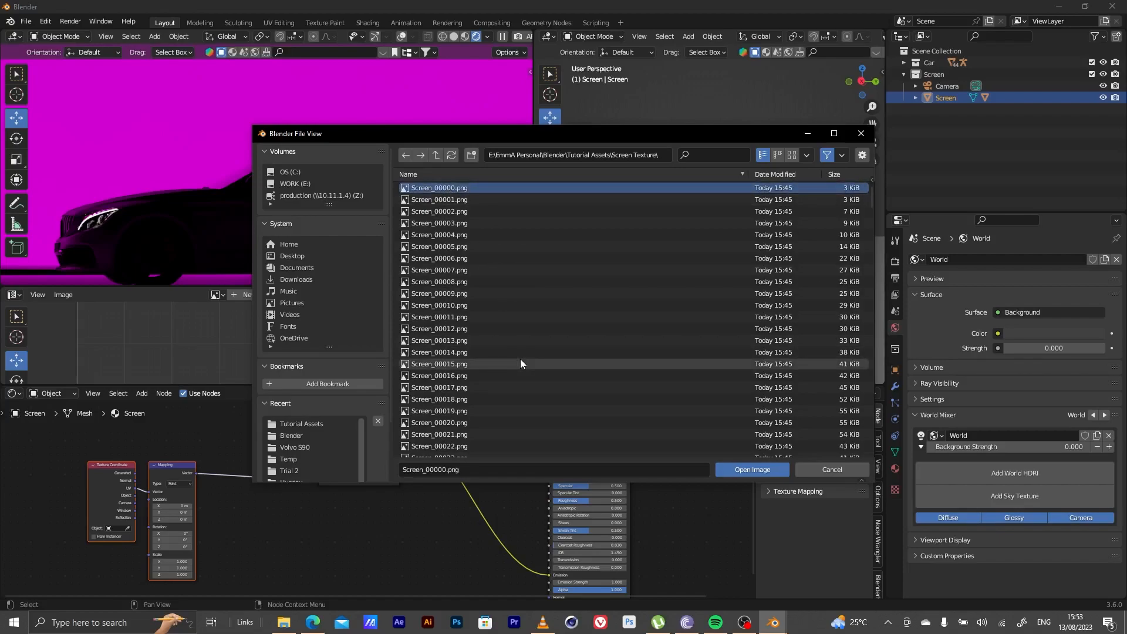
scroll(520, 358, down, 7)
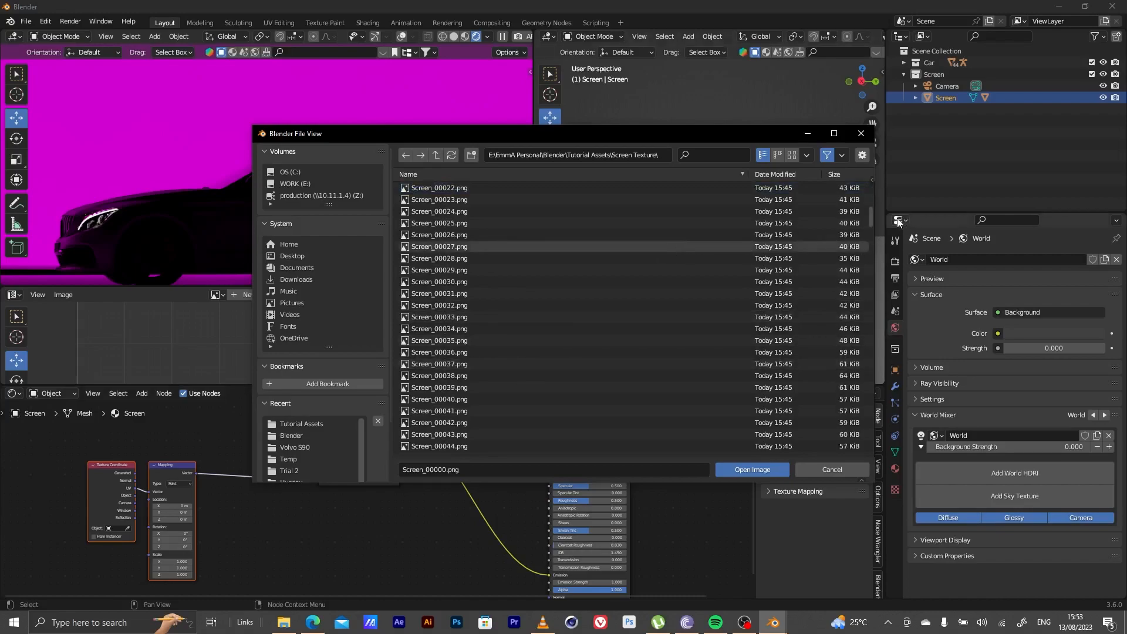
drag(869, 213, 880, 469)
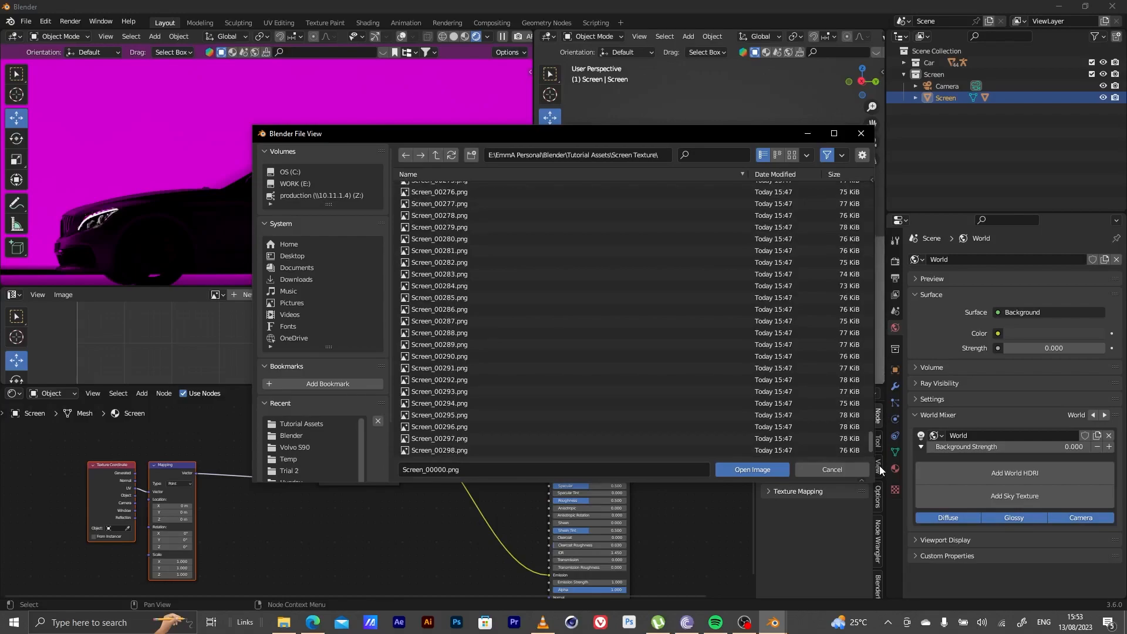
click(806, 136)
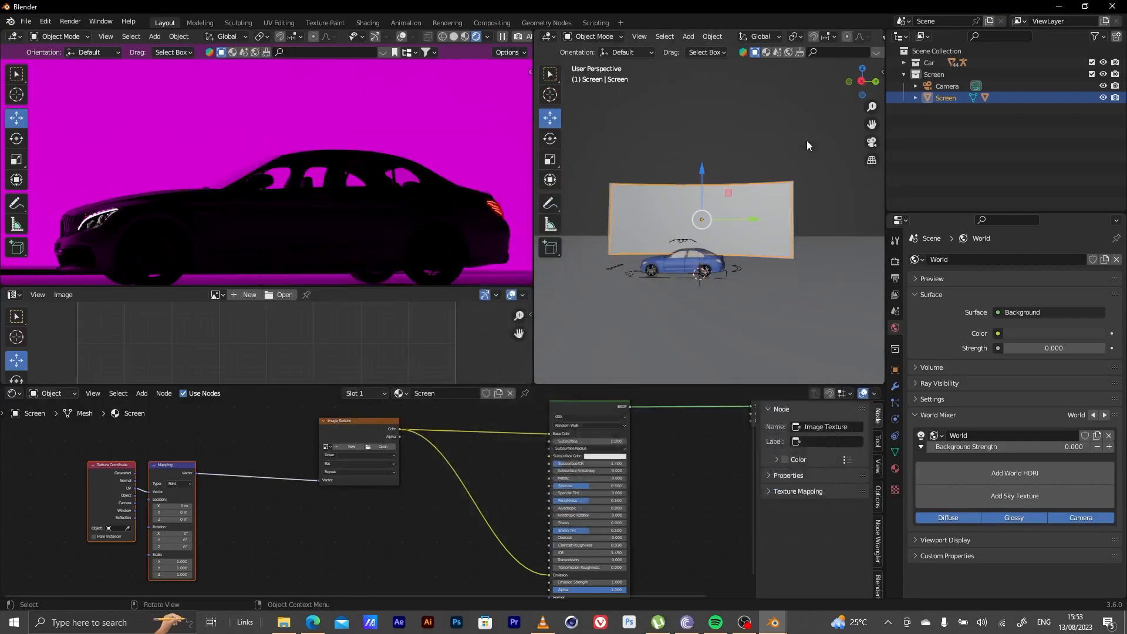
- Set the scene's output frame rate to 60 fps
click(895, 262)
click(896, 280)
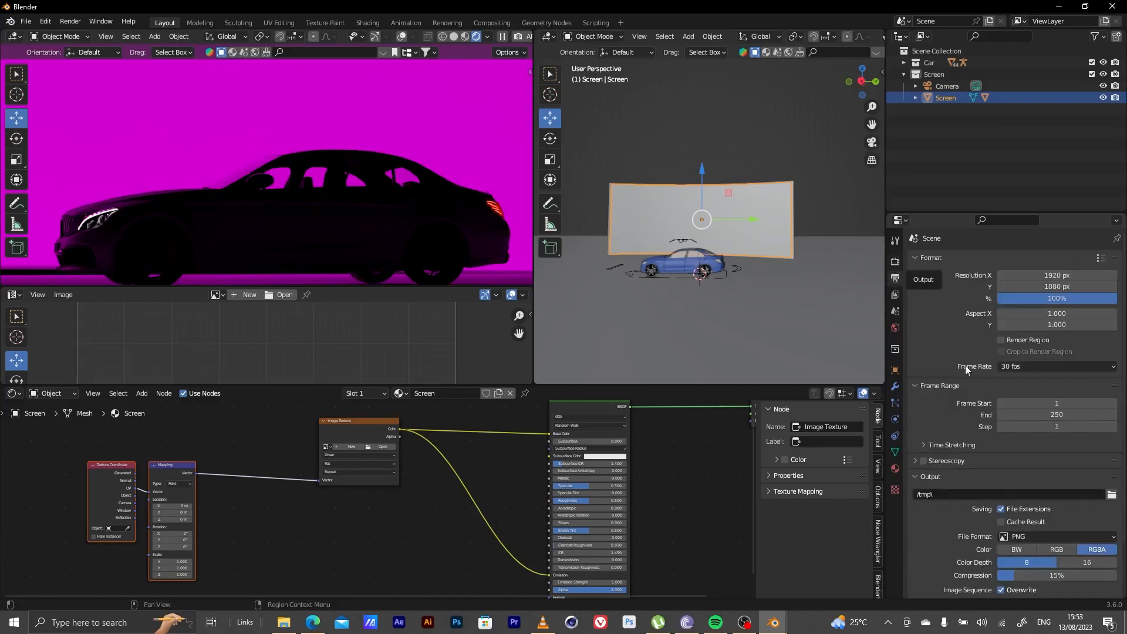
click(1022, 365)
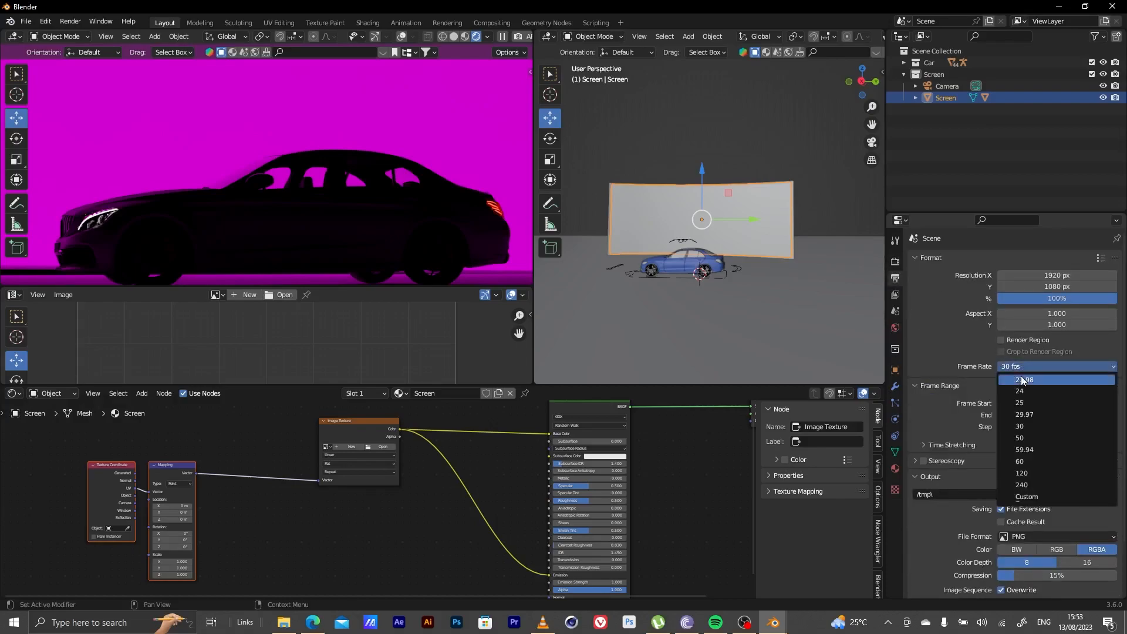
click(1044, 463)
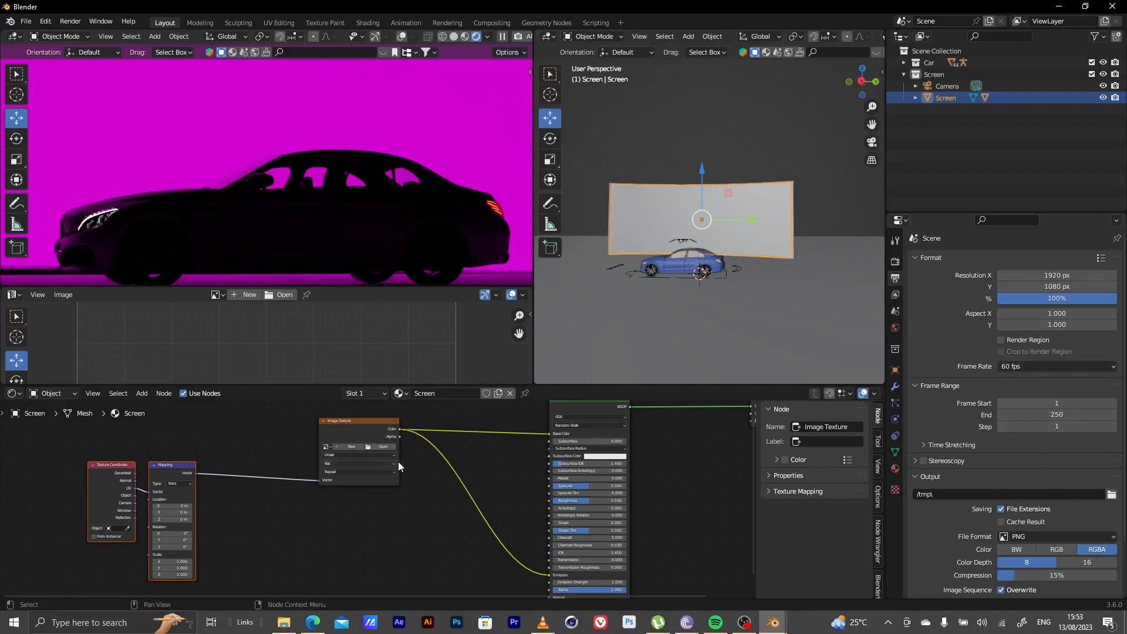
- Load Screen_00000.png from the Screen Texture folder in Tutorial Assets into the Image Texture node
click(373, 446)
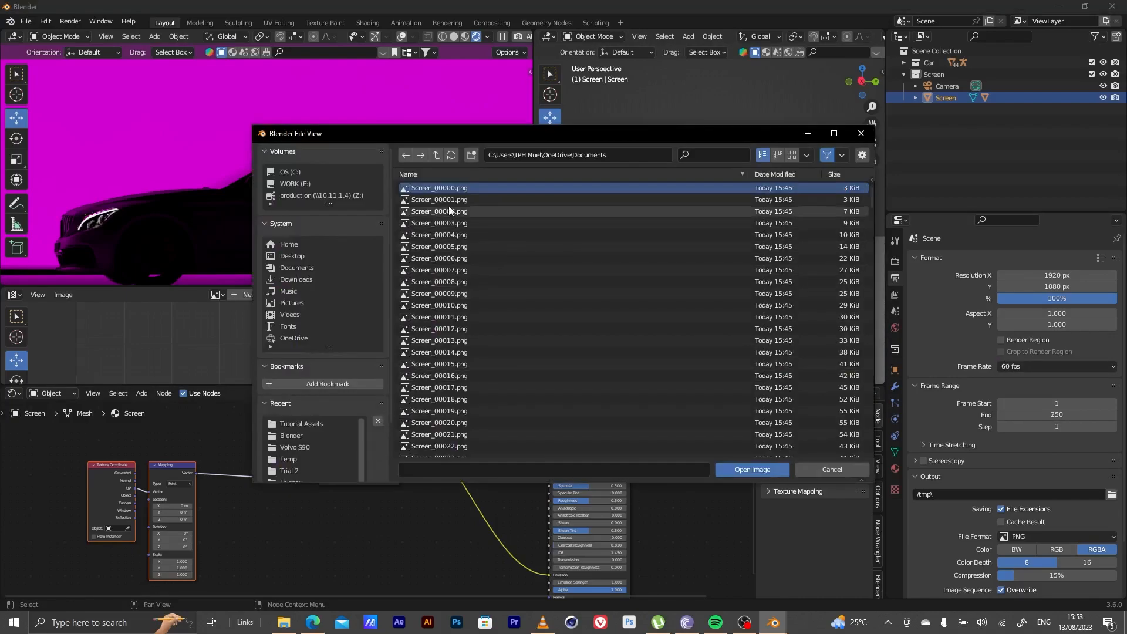
click(299, 423)
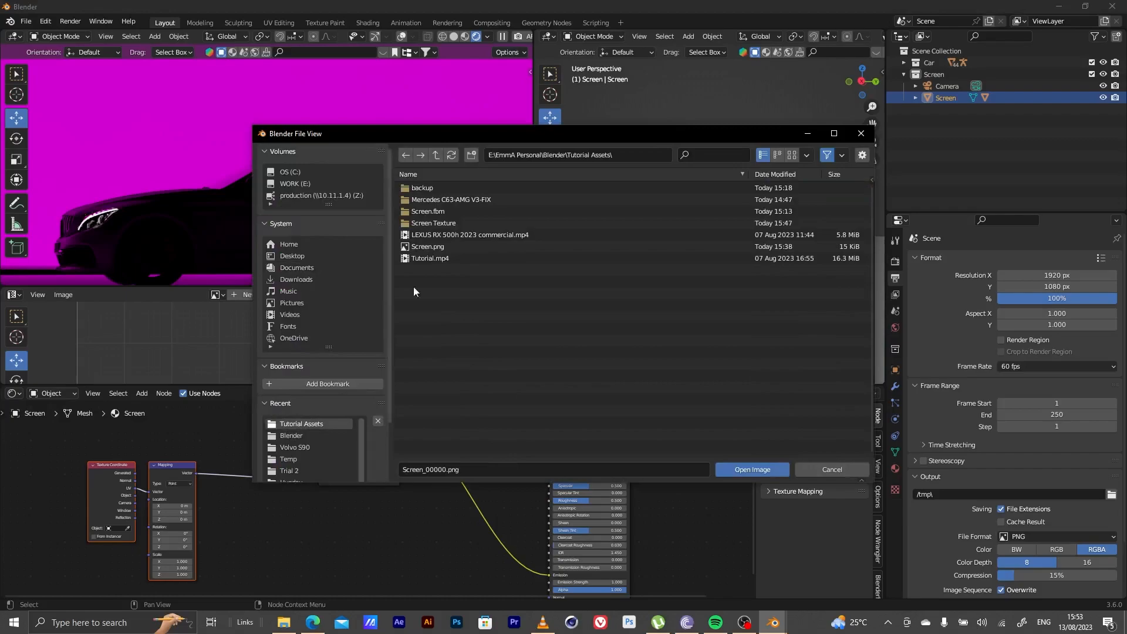
click(437, 222)
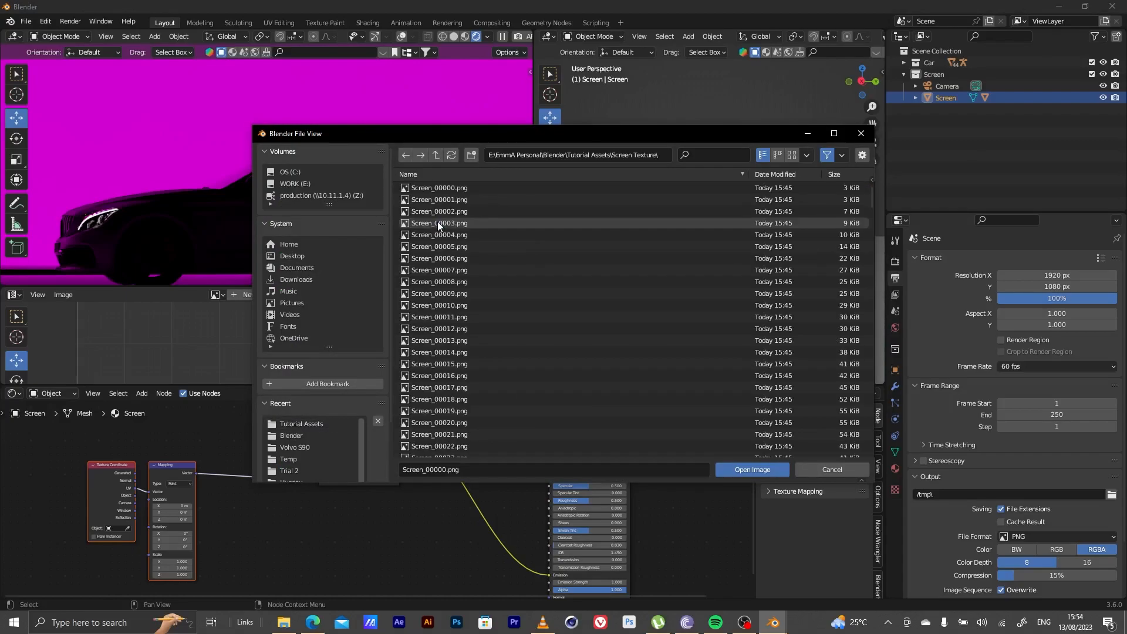
click(753, 470)
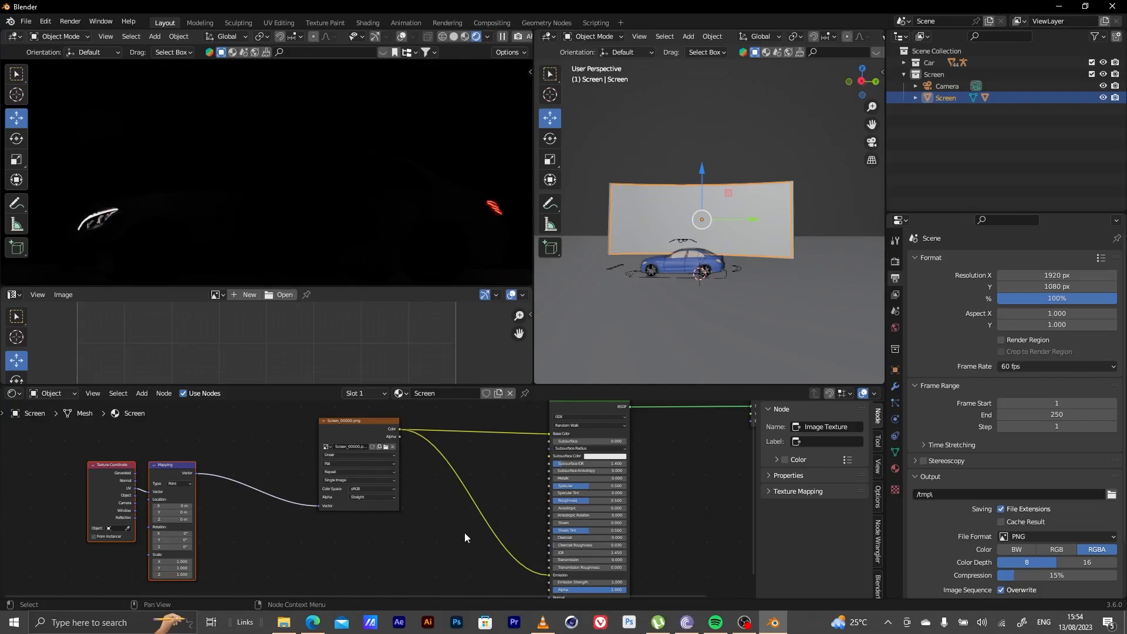
- Change the Image Texture node's source from Single Image to Image Sequence
scroll(389, 490, up, 9)
mouse_move(342, 468)
middle_down()
mouse_move(370, 551)
mouse_move(360, 469)
middle_up()
scroll(368, 522, up, 4)
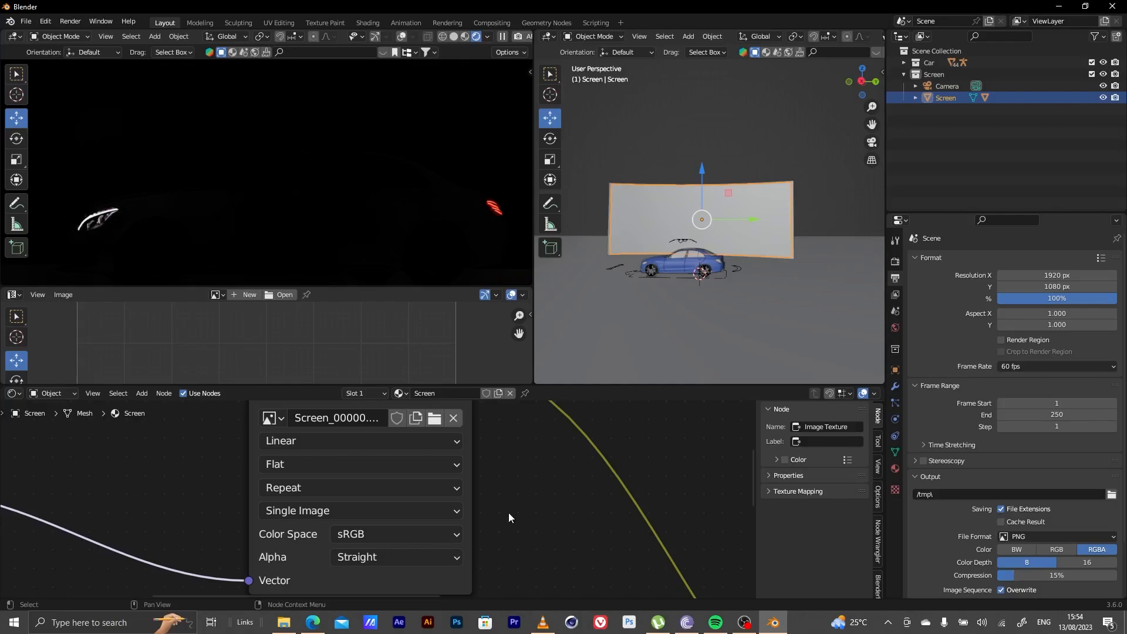
click(447, 512)
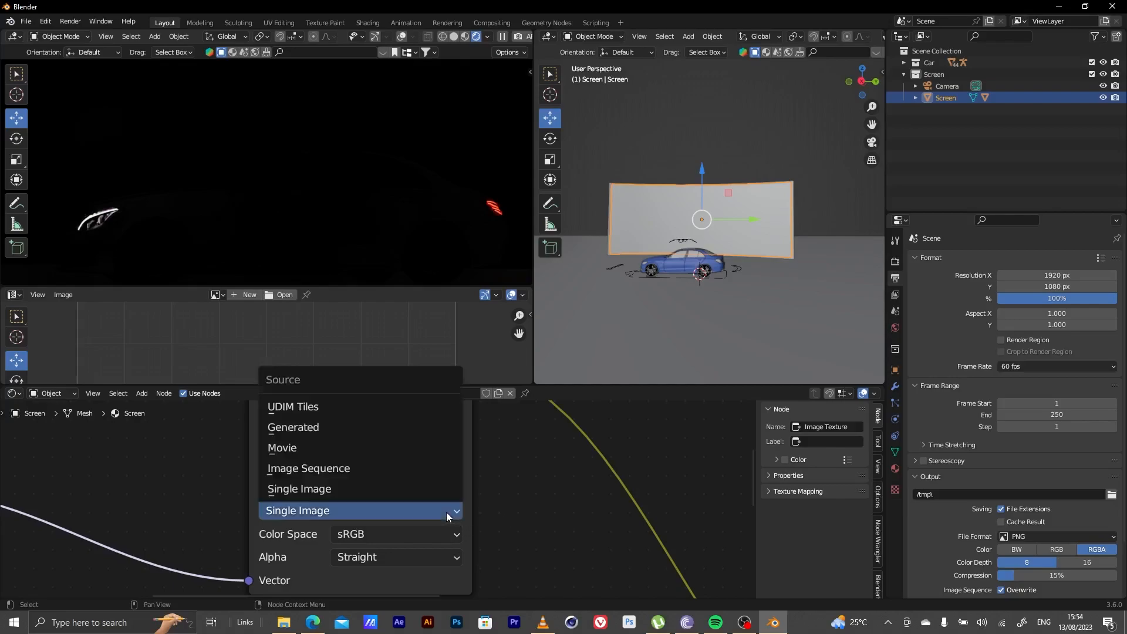
click(382, 468)
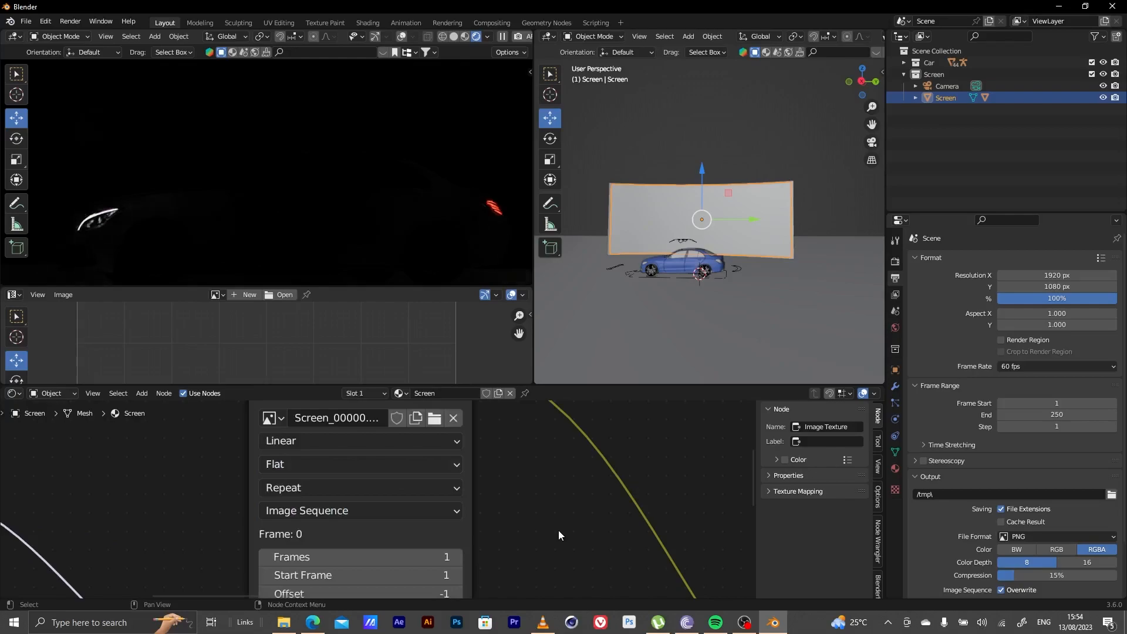
- Set the image sequence's Frames value to 298 in the Image Texture node
middle_drag(511, 545, 544, 444)
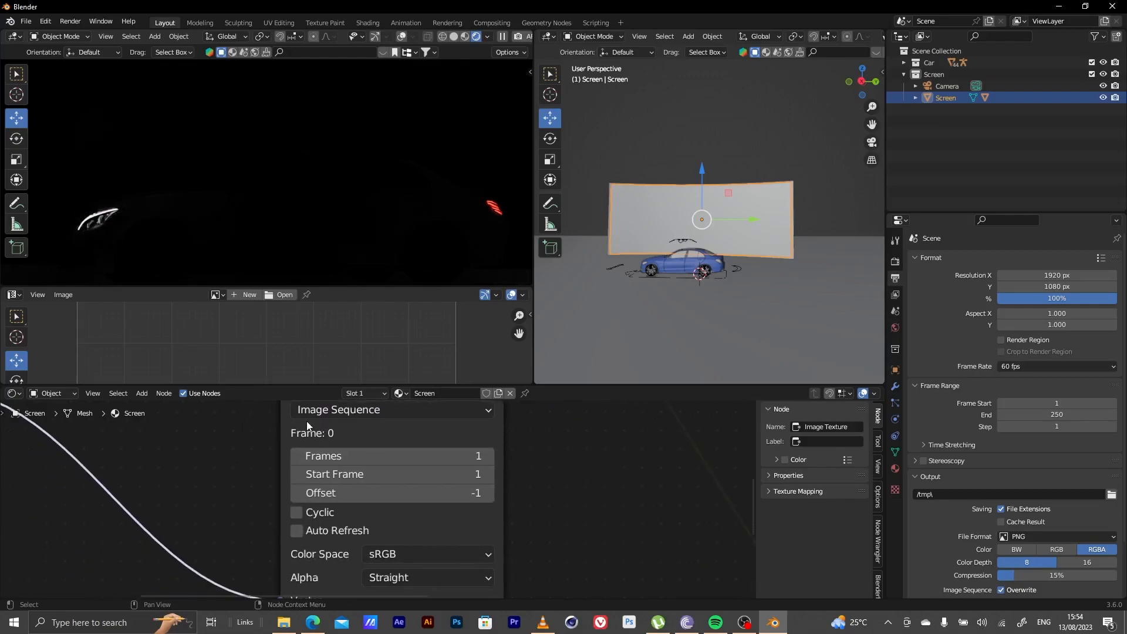
click(330, 435)
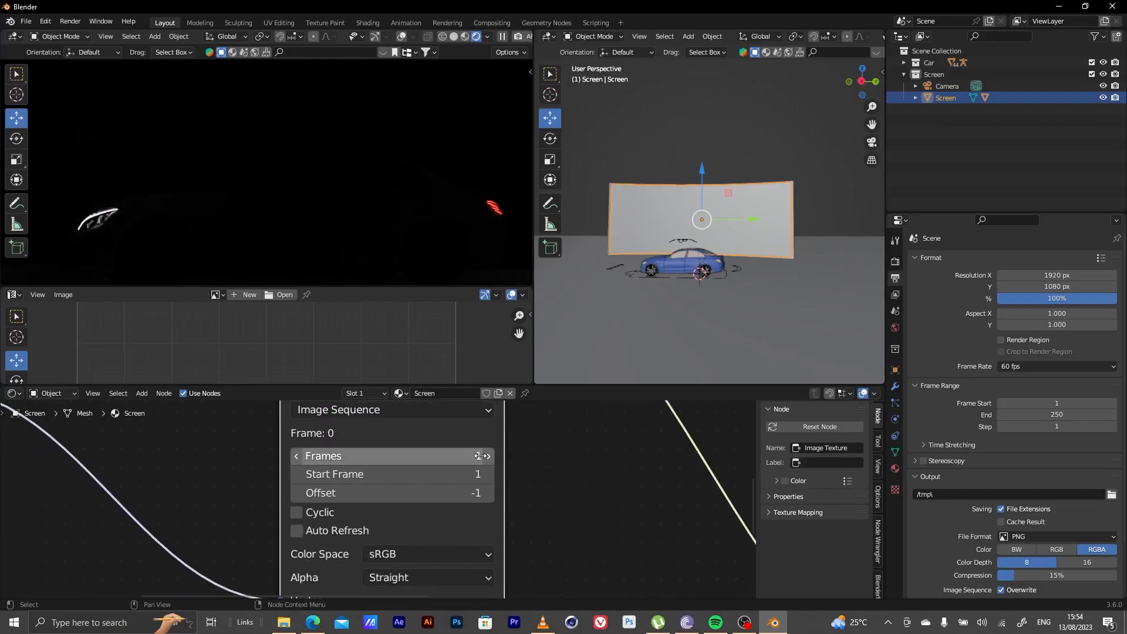
click(469, 475)
click(491, 459)
click(475, 456)
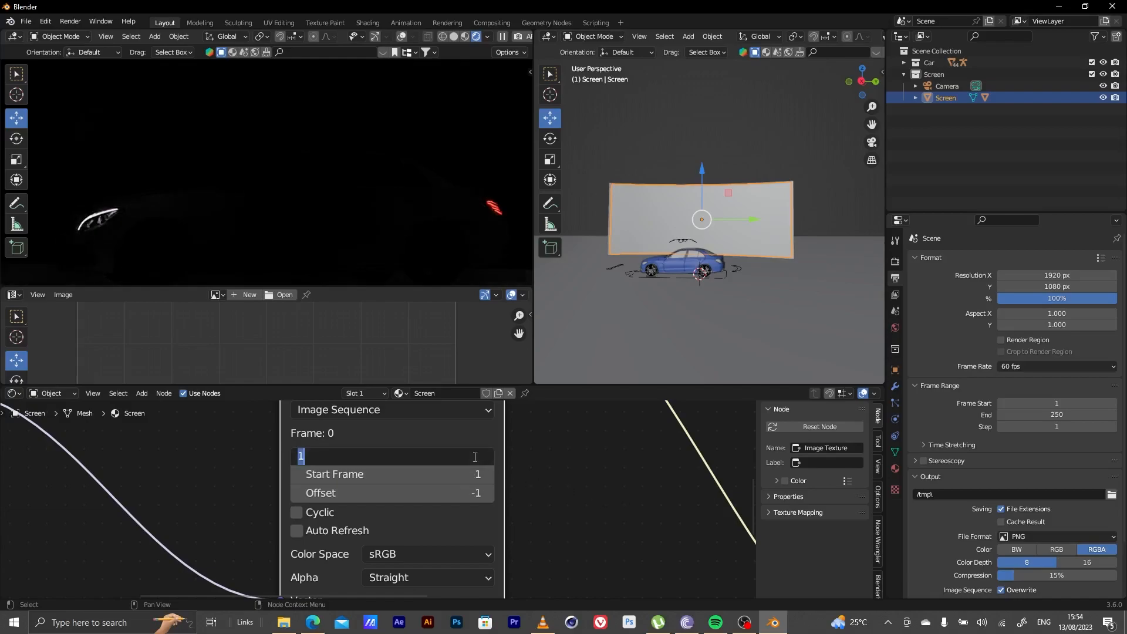
text(298)
key(Return)
- Set the image sequence's Start Frame to 0 and enable Auto Refresh
click(481, 481)
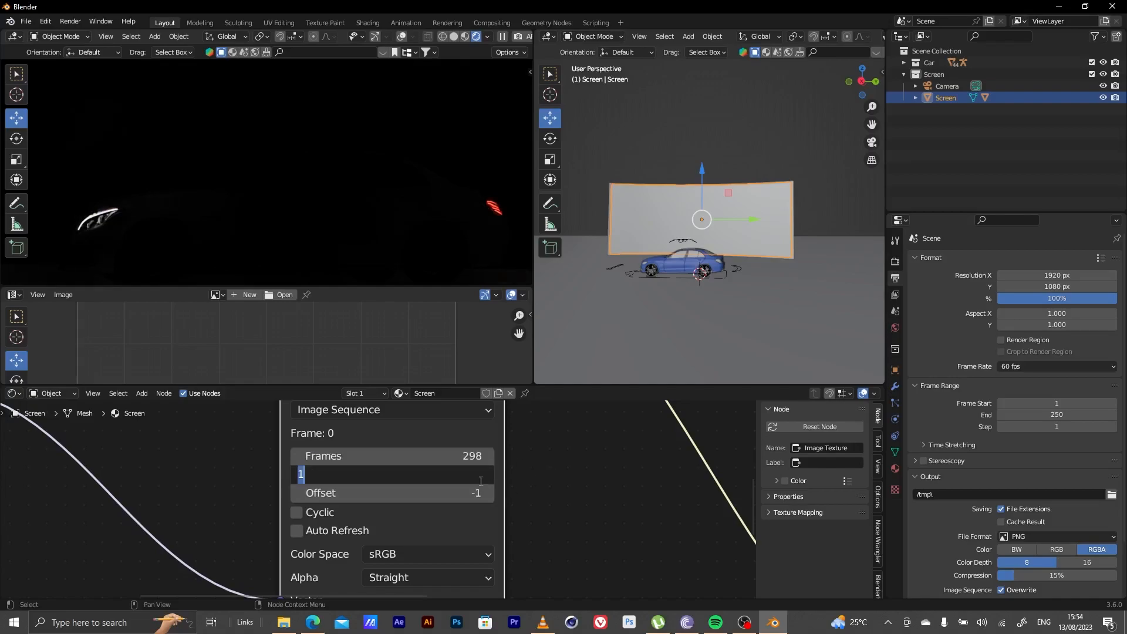
text(0)
key(Return)
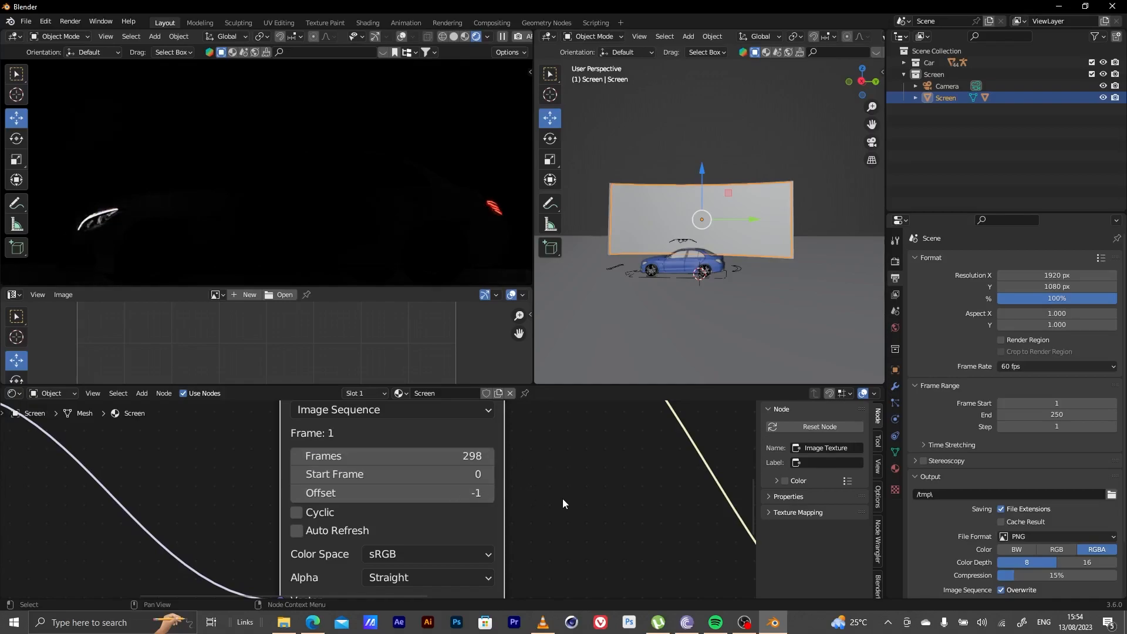
click(295, 531)
scroll(504, 520, down, 6)
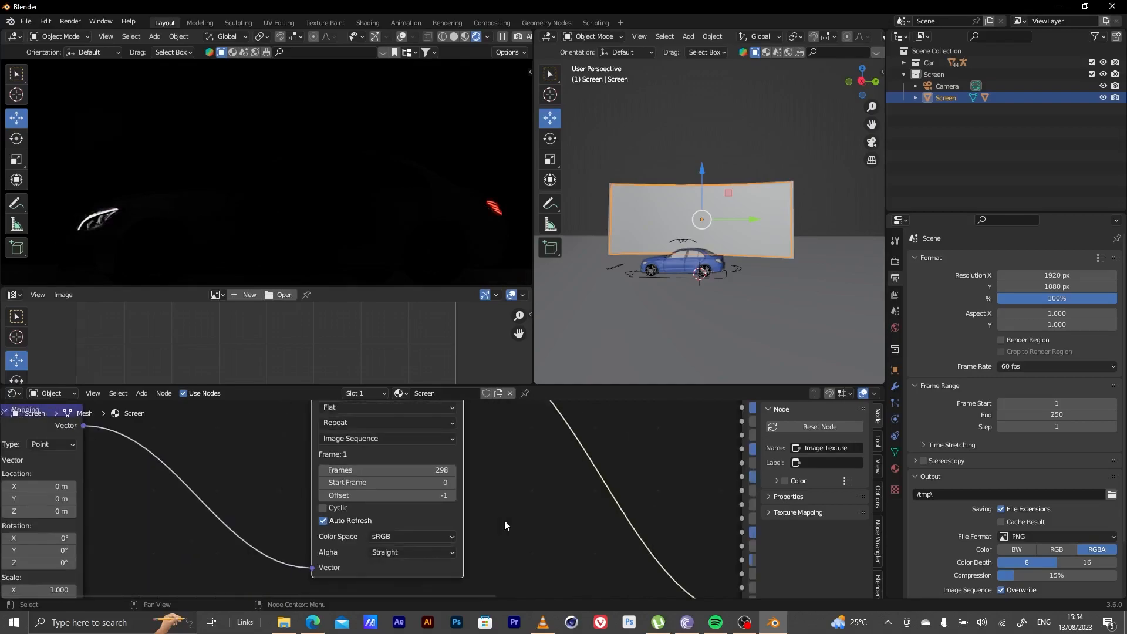
scroll(505, 520, up, 4)
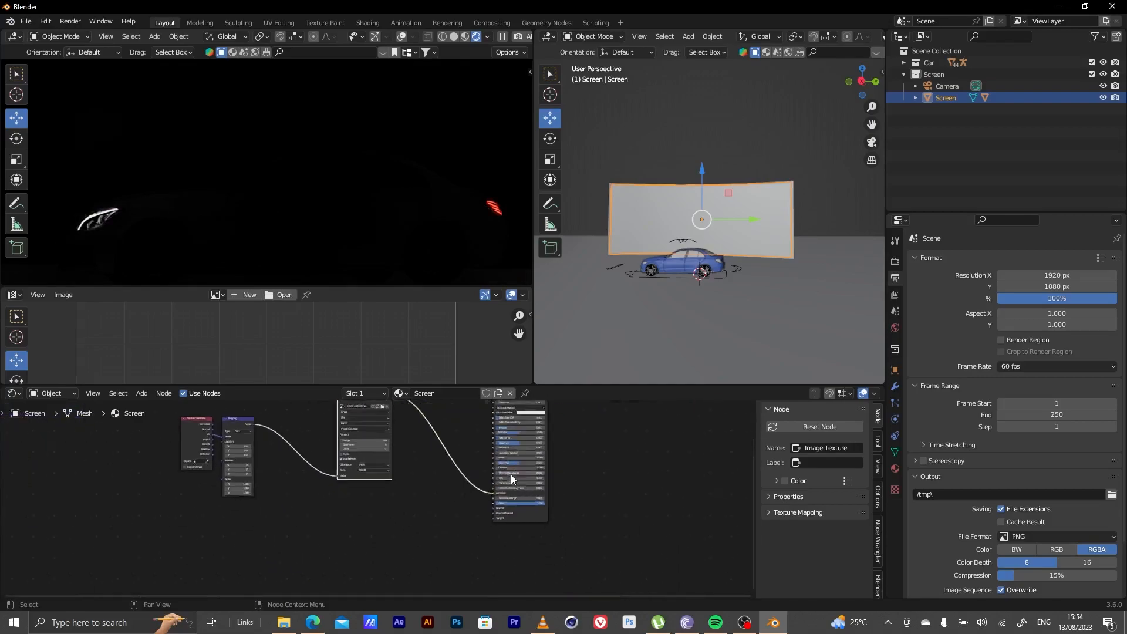
middle_drag(523, 541, 553, 537)
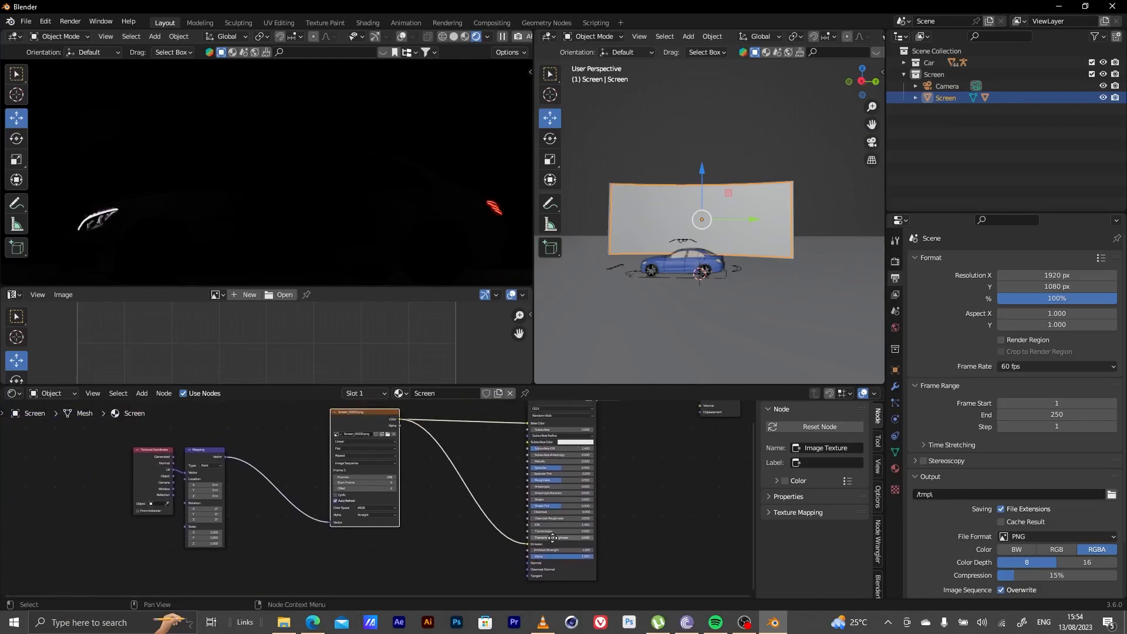
- Switch the shader editor area to a Timeline and start playing the animation
click(25, 392)
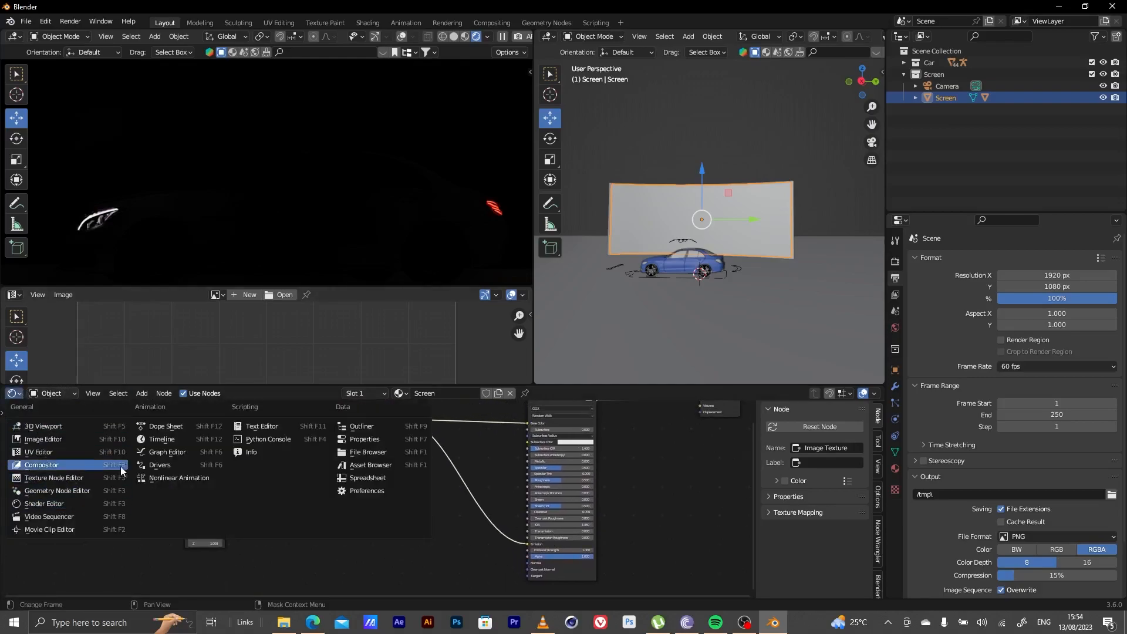
click(157, 441)
key(space)
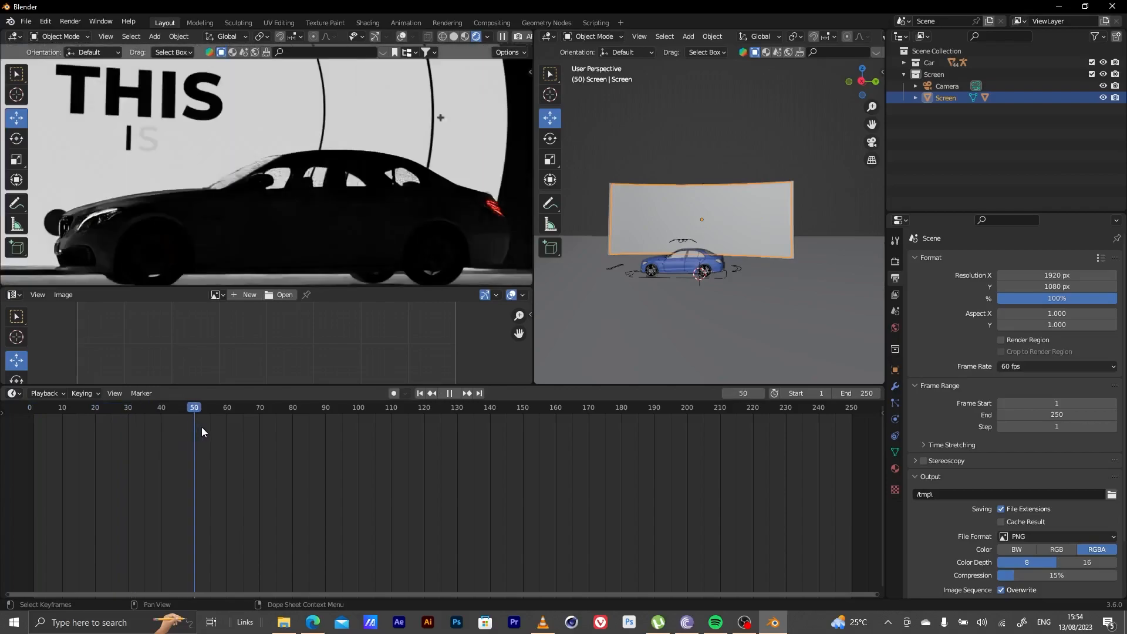
- Scrub the animation to frames 126 and 148 and inspect the whole screen texture behind the car in the rendered view
drag(242, 441, 443, 488)
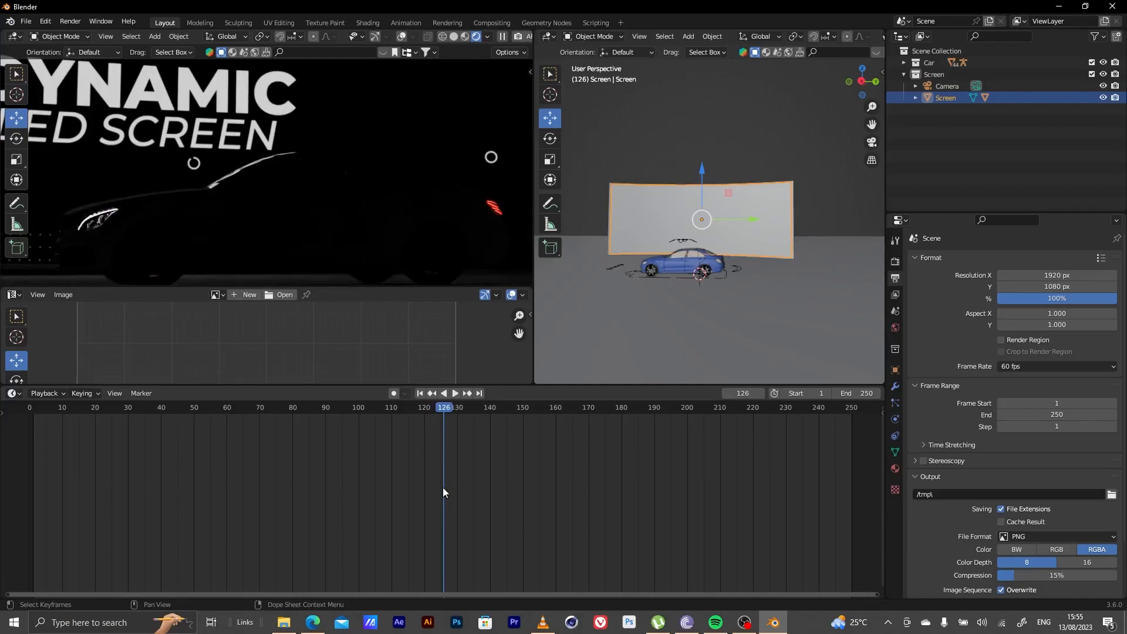
drag(512, 424, 515, 508)
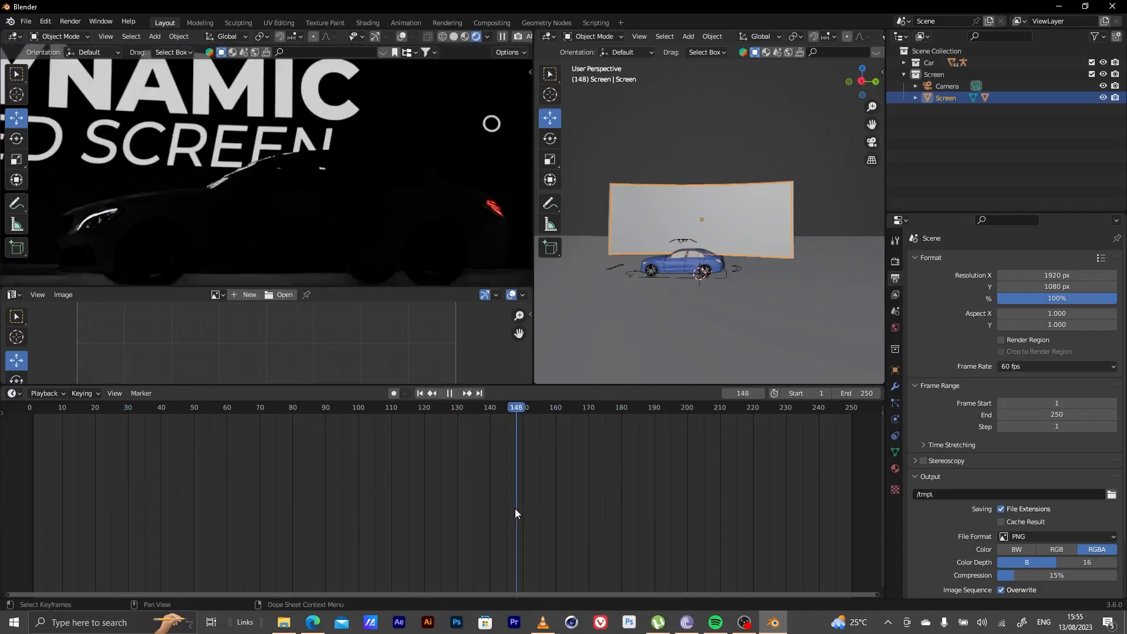
middle_drag(333, 202, 313, 244)
scroll(289, 215, down, 1)
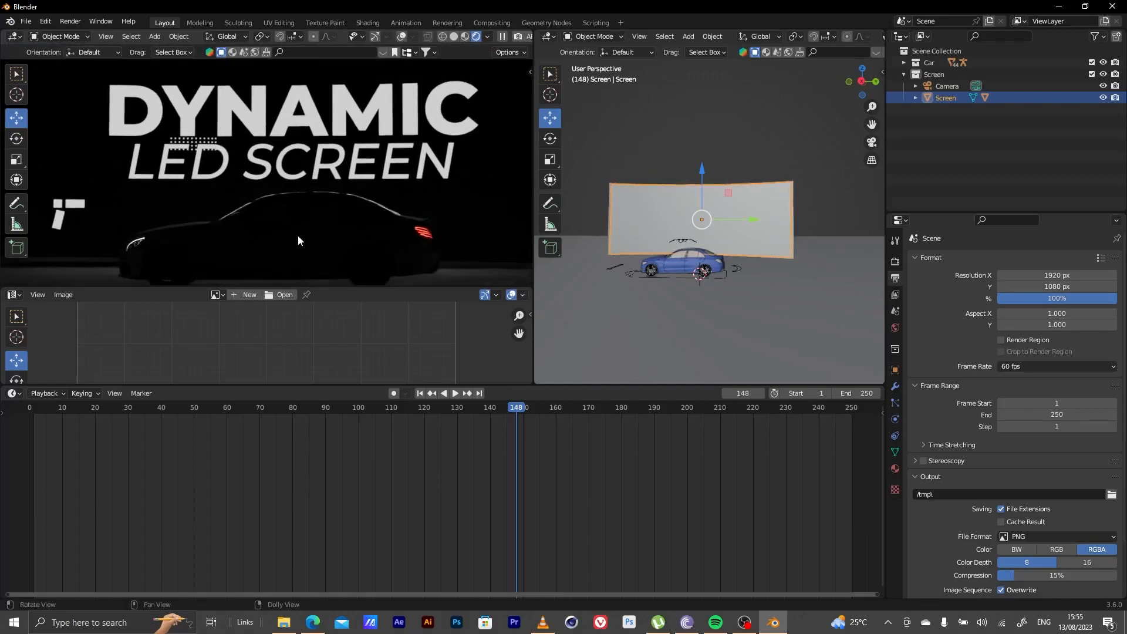
- Switch the Timeline area back to the Shader Editor to show the screen material's nodes
scroll(298, 236, down, 2)
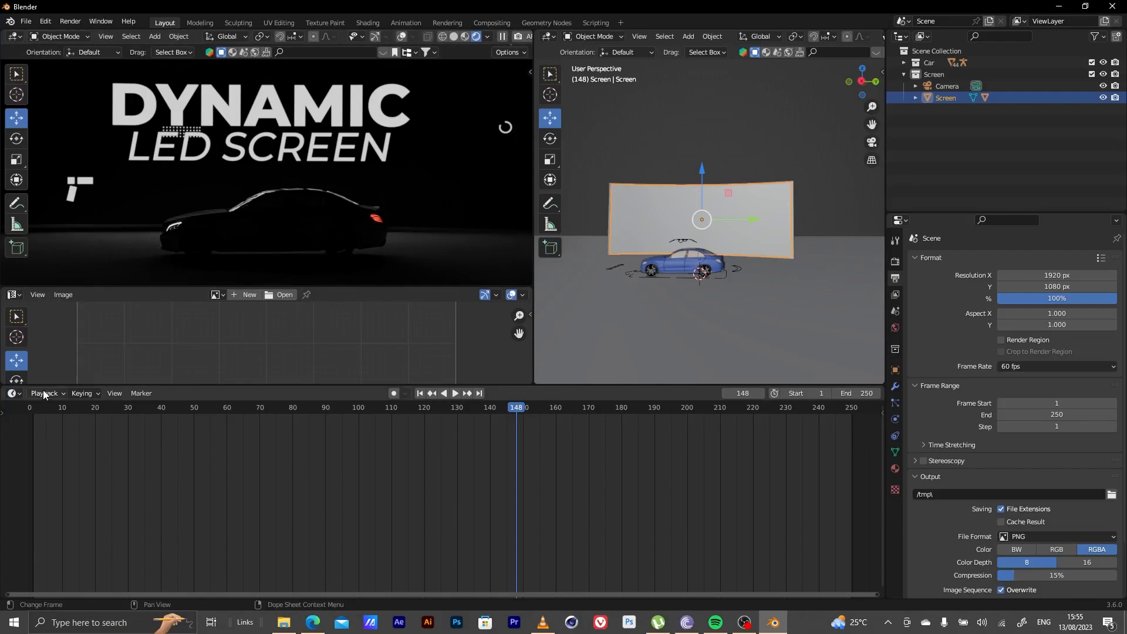
click(23, 393)
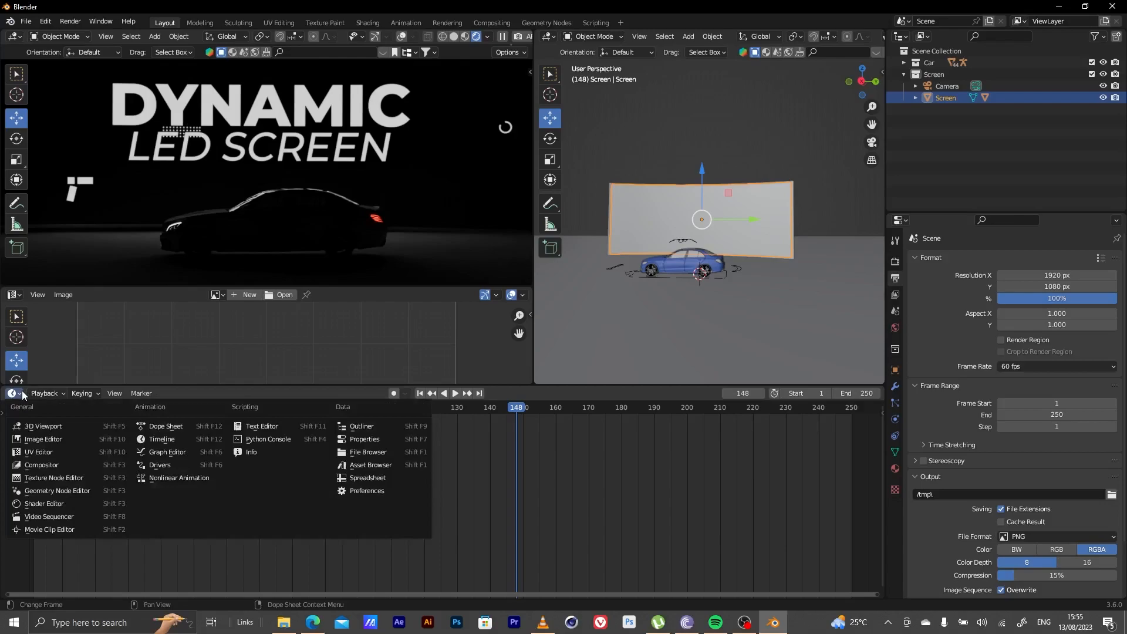
click(23, 395)
click(20, 393)
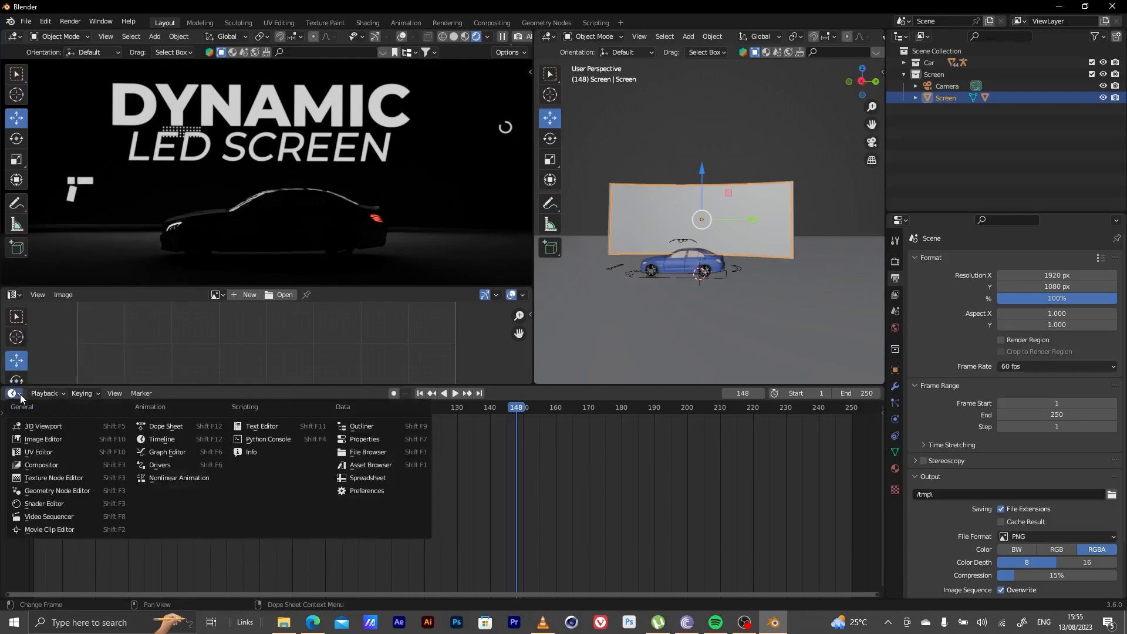
click(53, 511)
scroll(207, 467, down, 1)
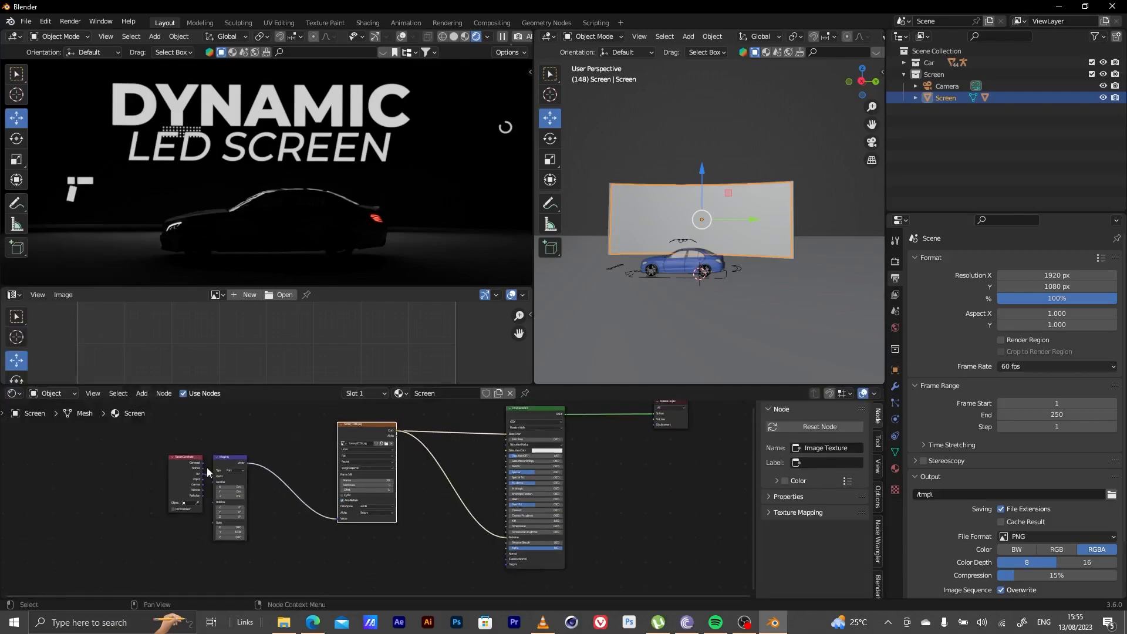
- Move the Texture Coordinate, Mapping and Image Texture nodes together farther away from the Principled BSDF node
drag(140, 445, 308, 541)
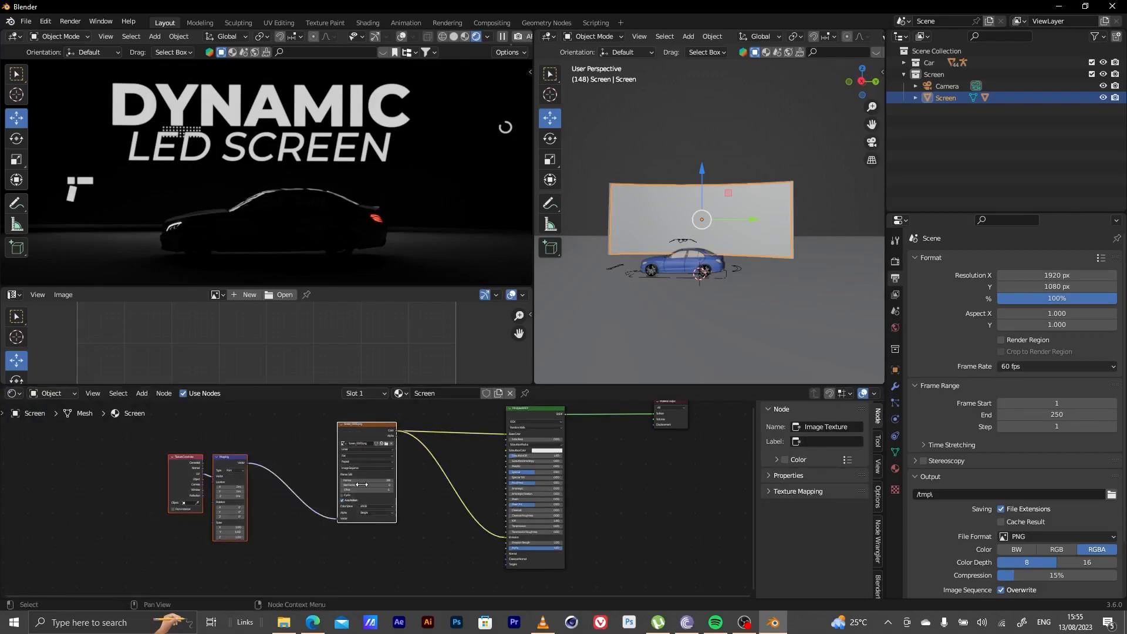
drag(359, 428, 282, 450)
middle_drag(385, 491, 400, 432)
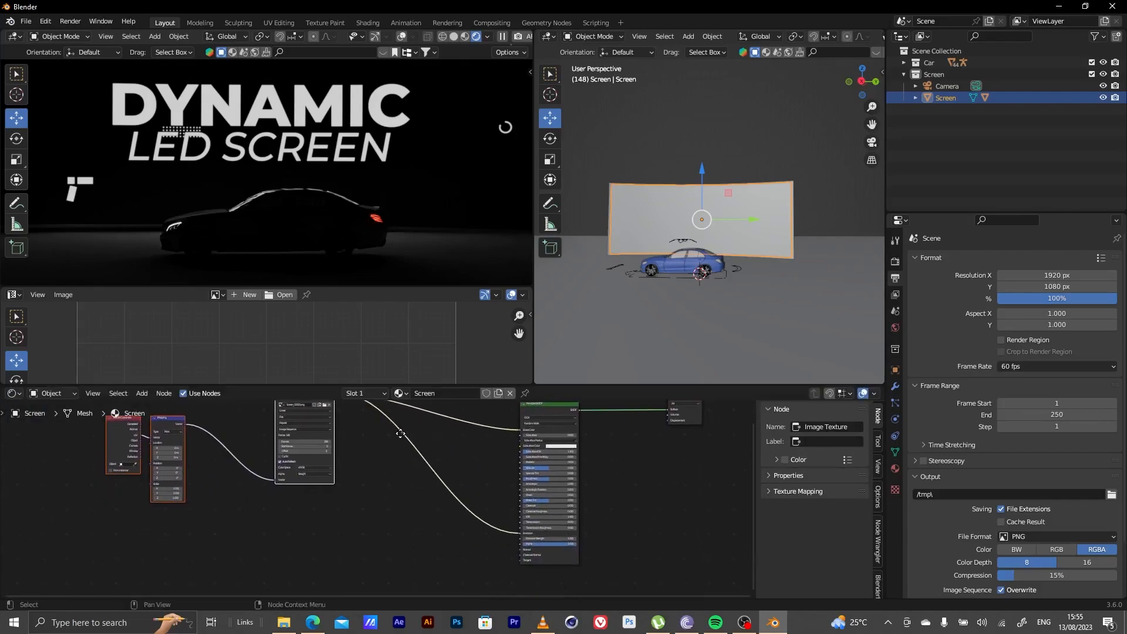
scroll(556, 547, up, 3)
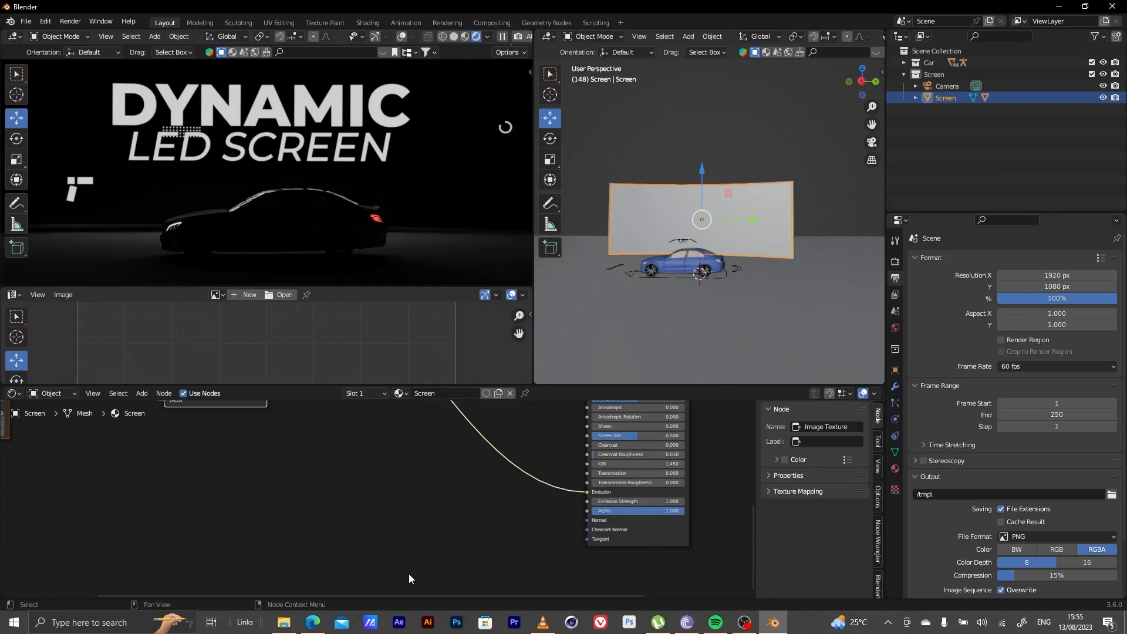
- Switch to the Edge browser and search the web for "led screen"
click(312, 622)
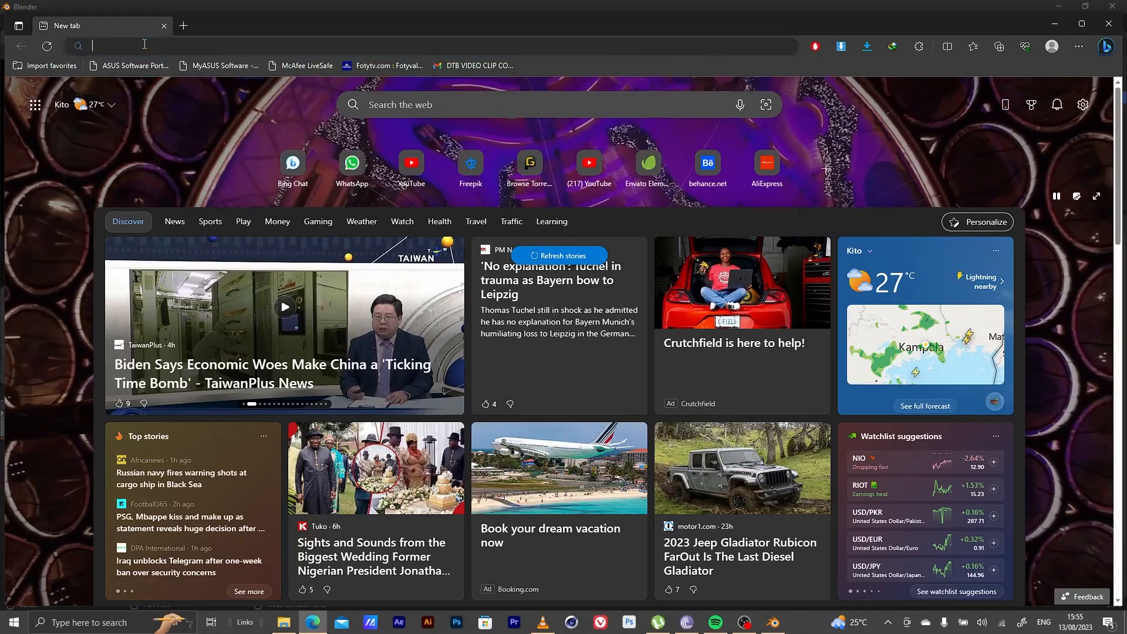
click(145, 45)
text(led)
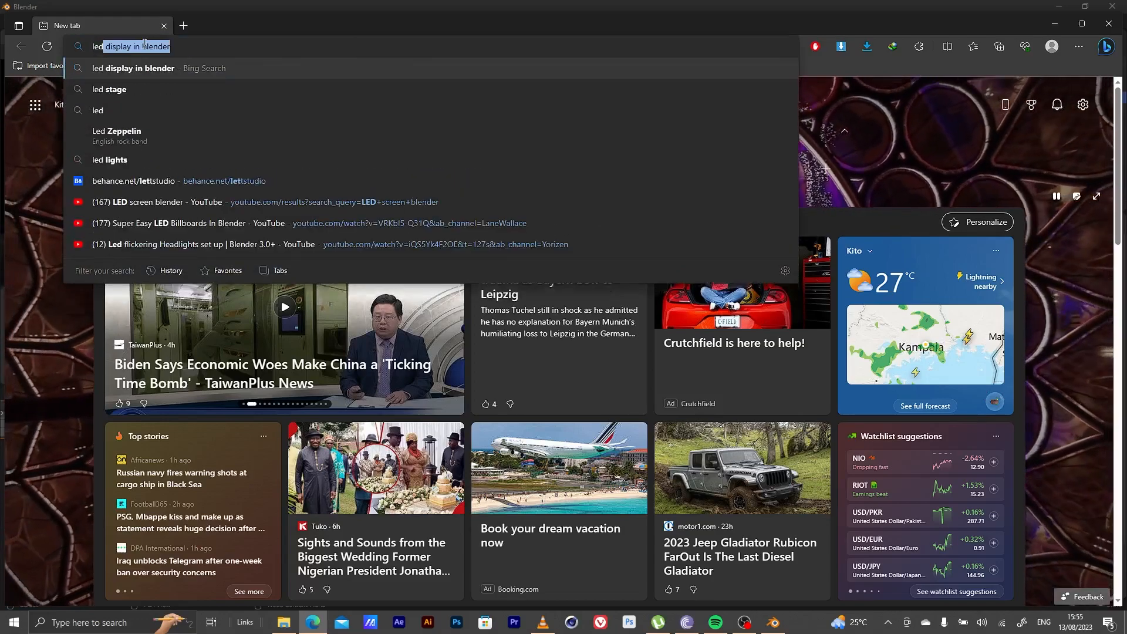
text( screen)
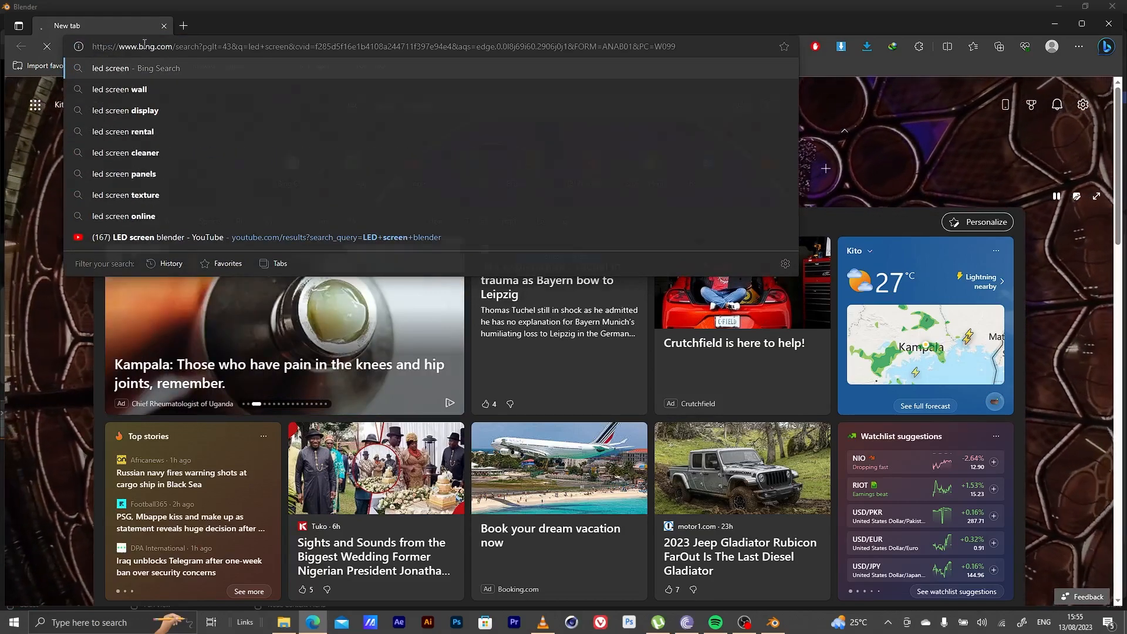
key(Return)
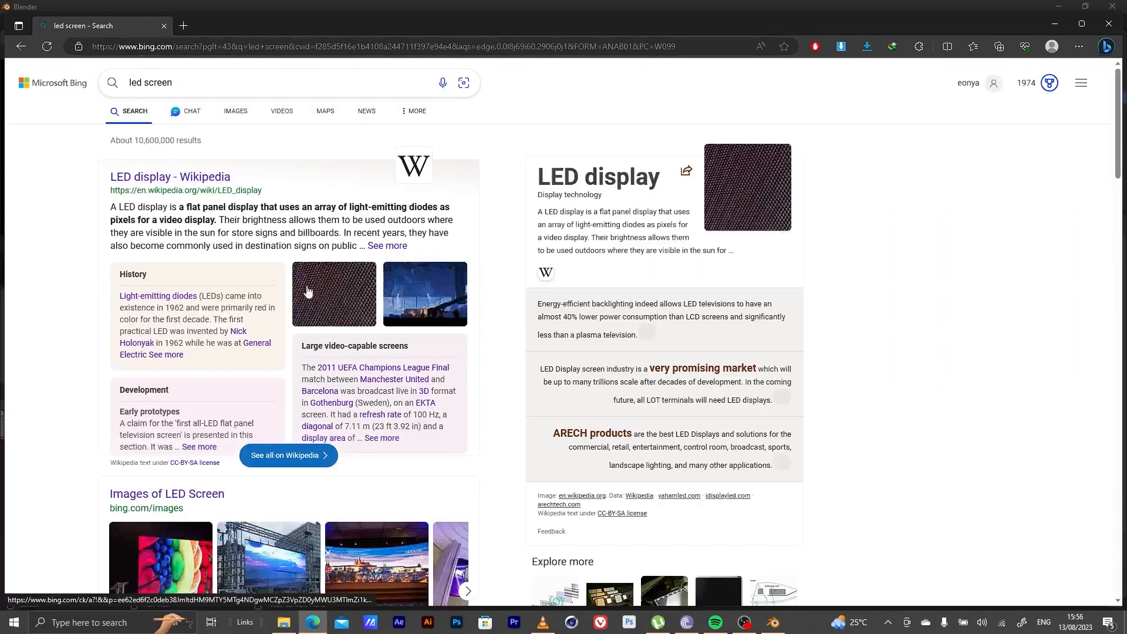
- Examine a close-up reference photo of an LED display panel's individual diodes, then return to Blender
click(737, 191)
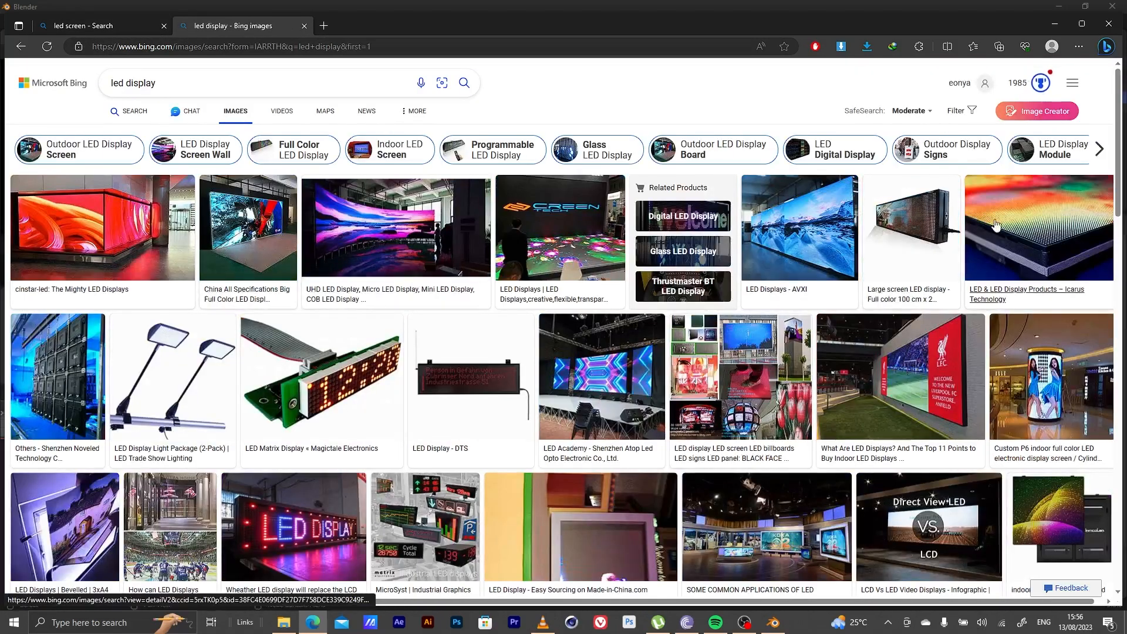
click(991, 226)
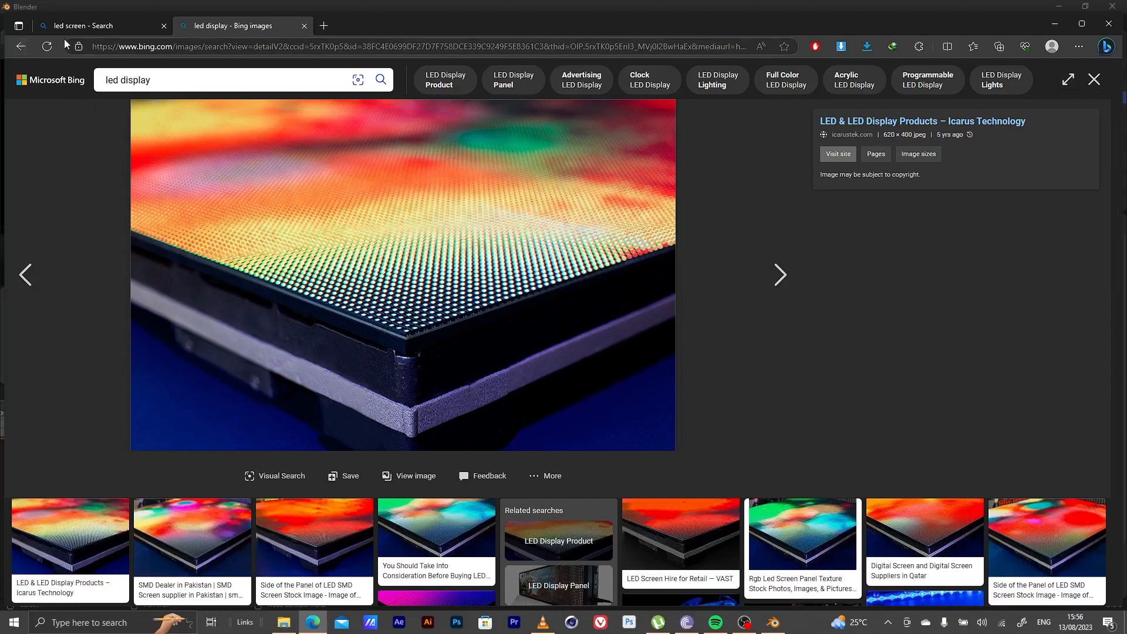
click(94, 26)
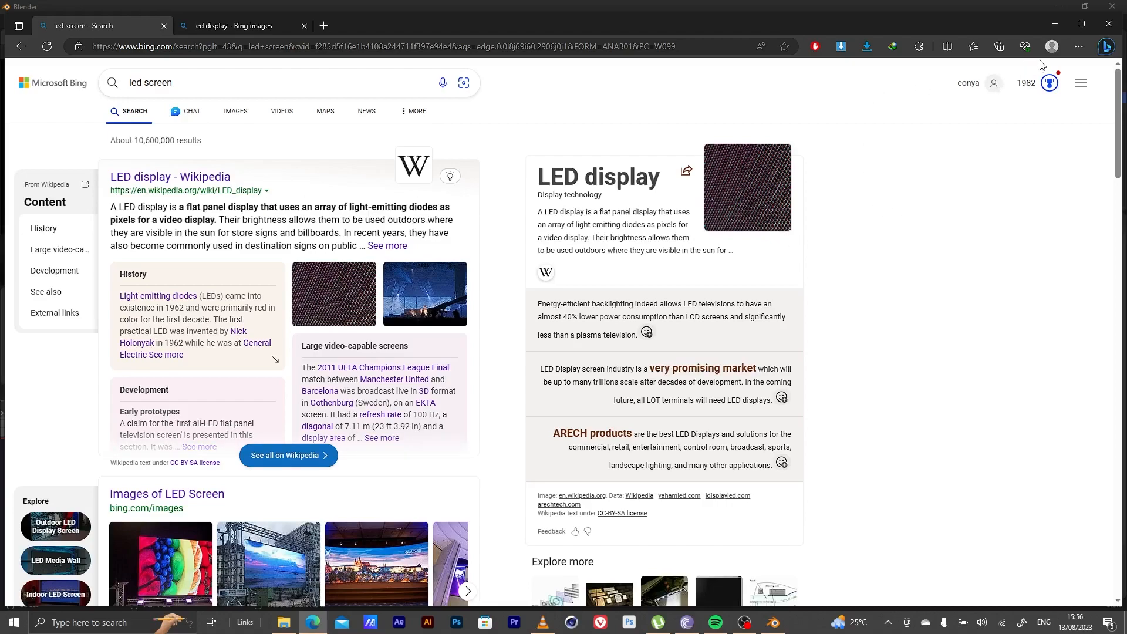
click(1053, 26)
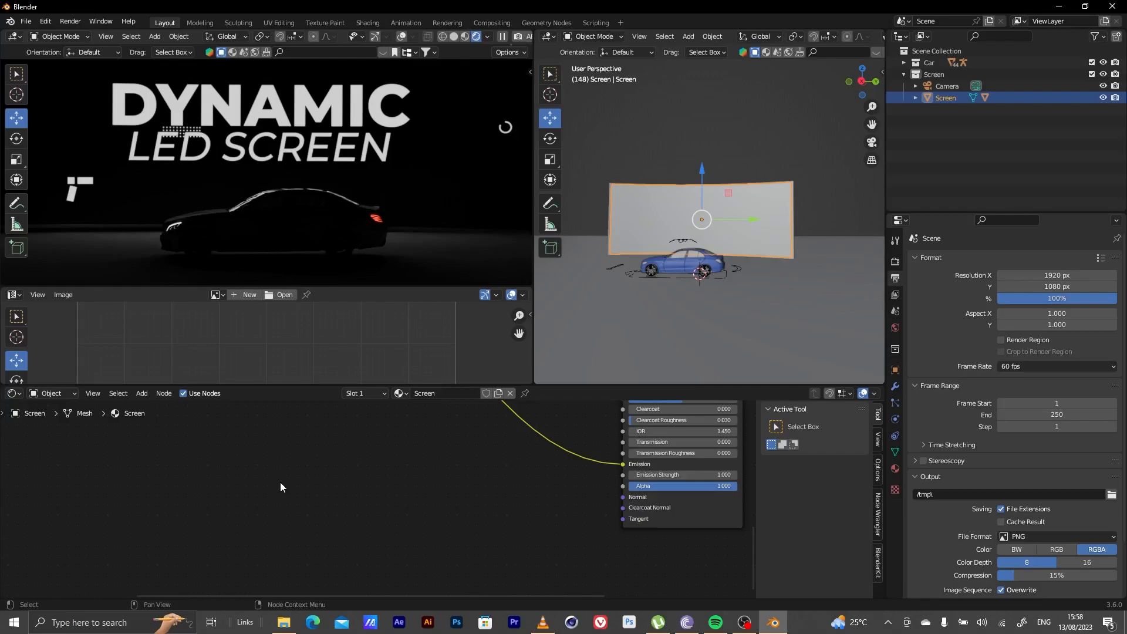
- Add a Voronoi Texture node in the empty space below the Image Texture node
key(shift+a)
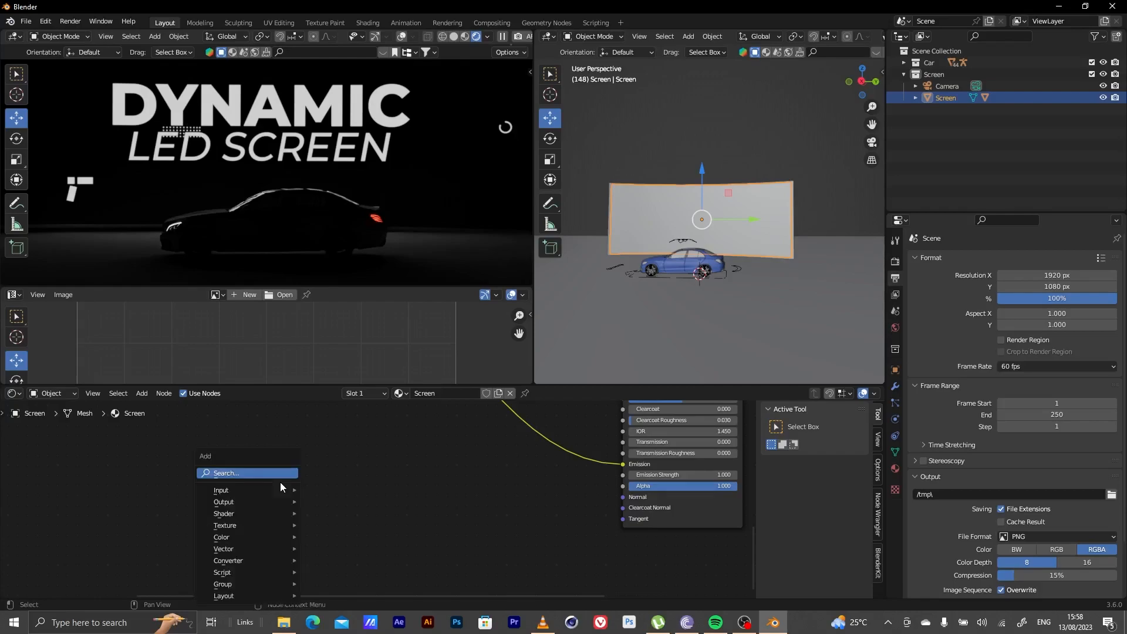
click(266, 472)
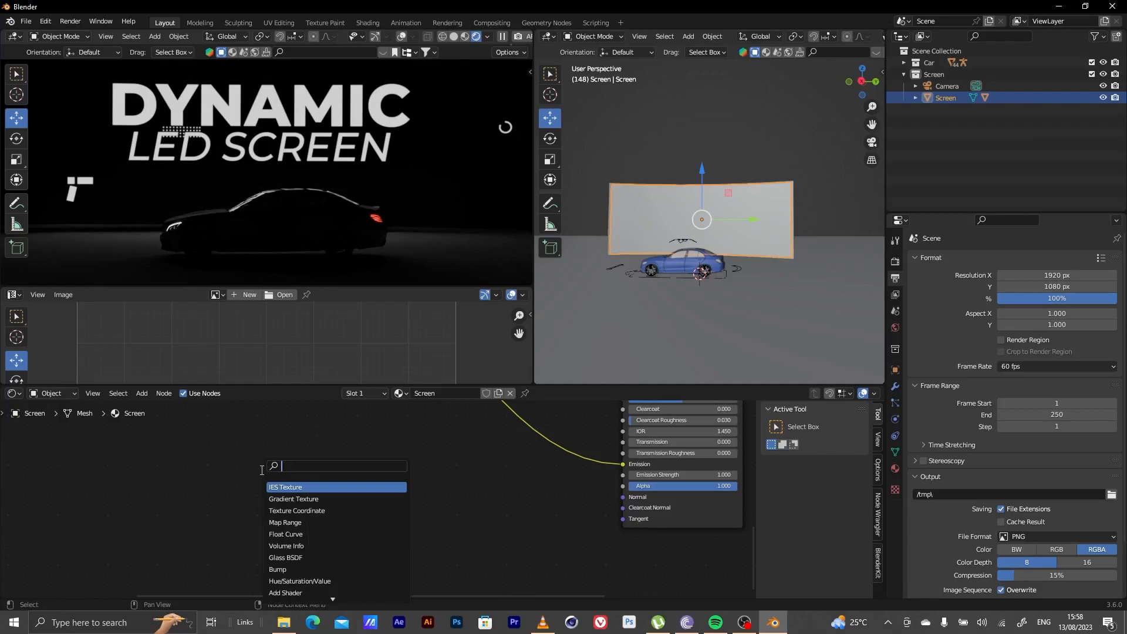
text(voro)
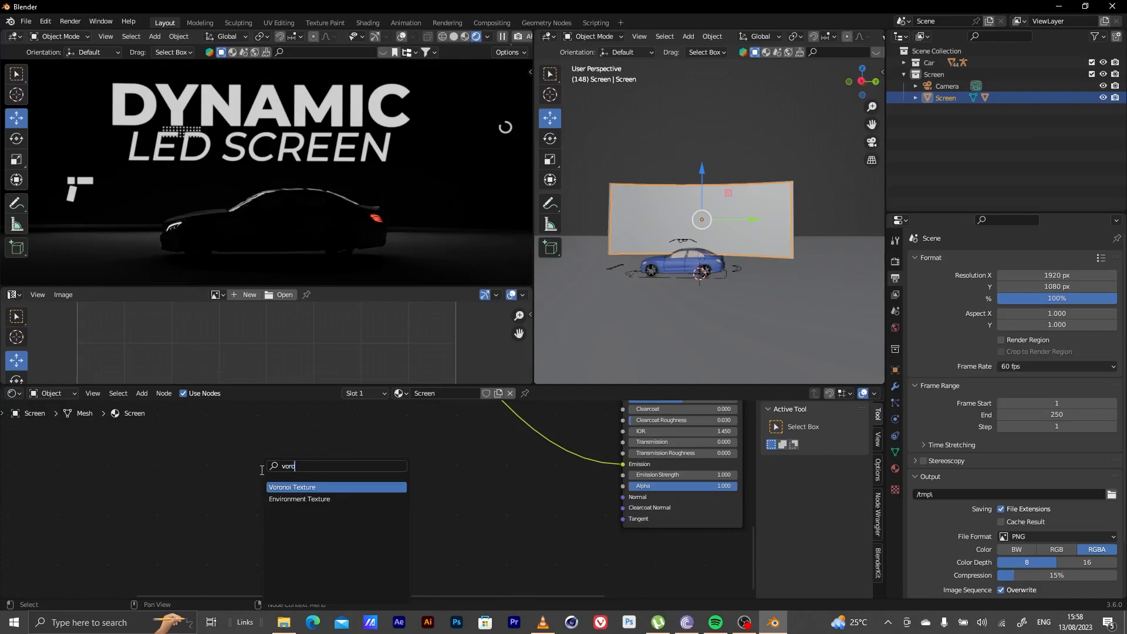
key(Return)
click(325, 488)
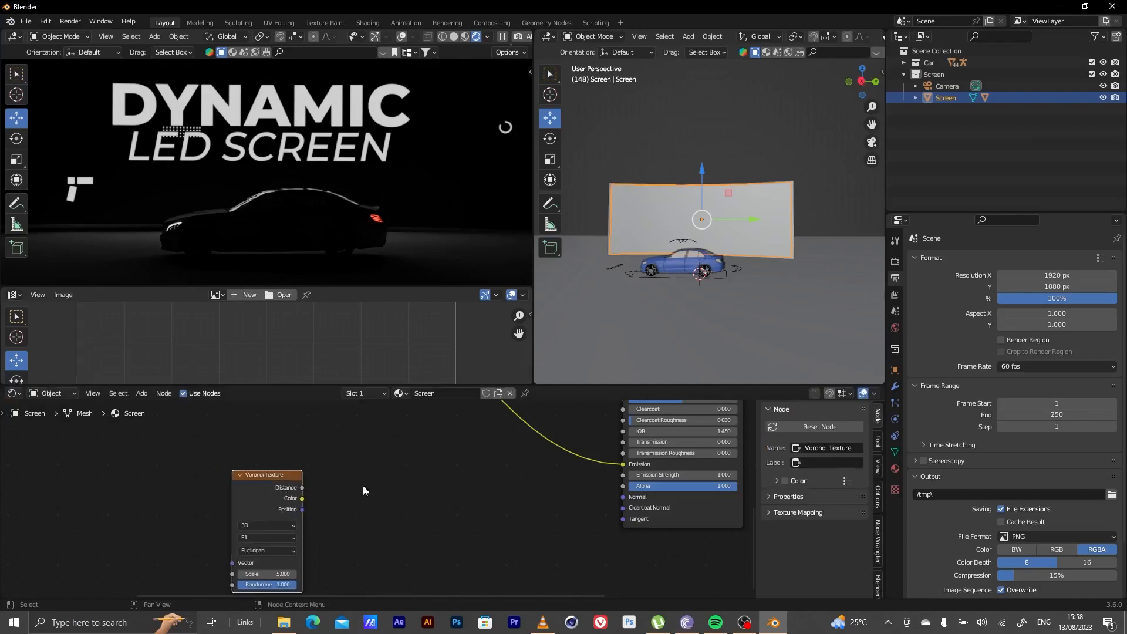
- Add a Math node between the Voronoi Texture and the Principled BSDF node
key(shift+a)
click(384, 480)
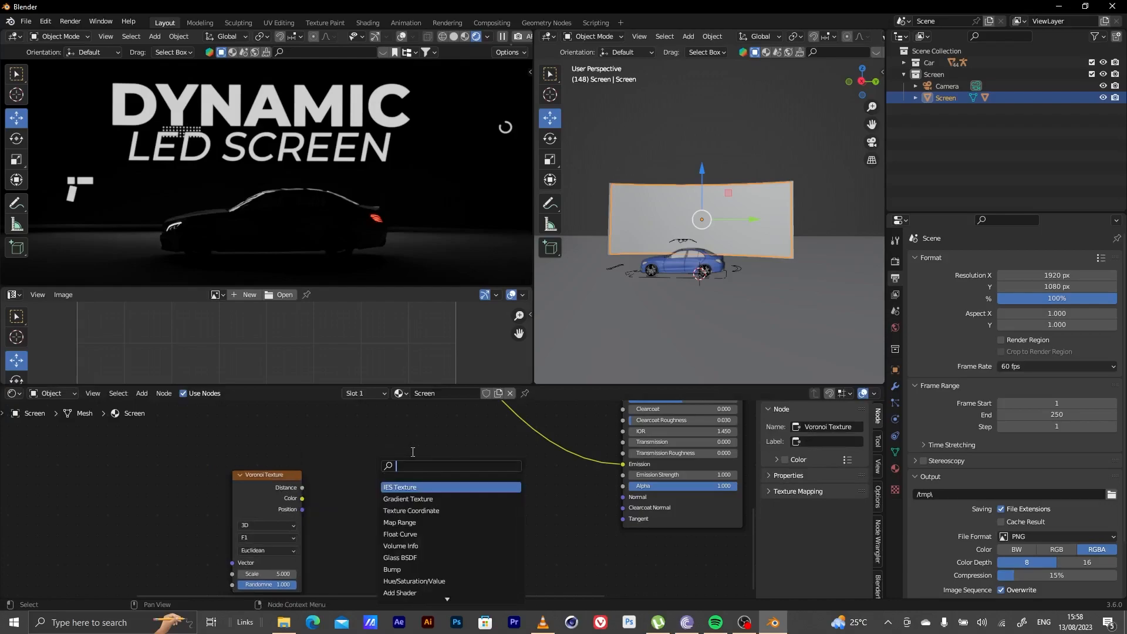
text(math)
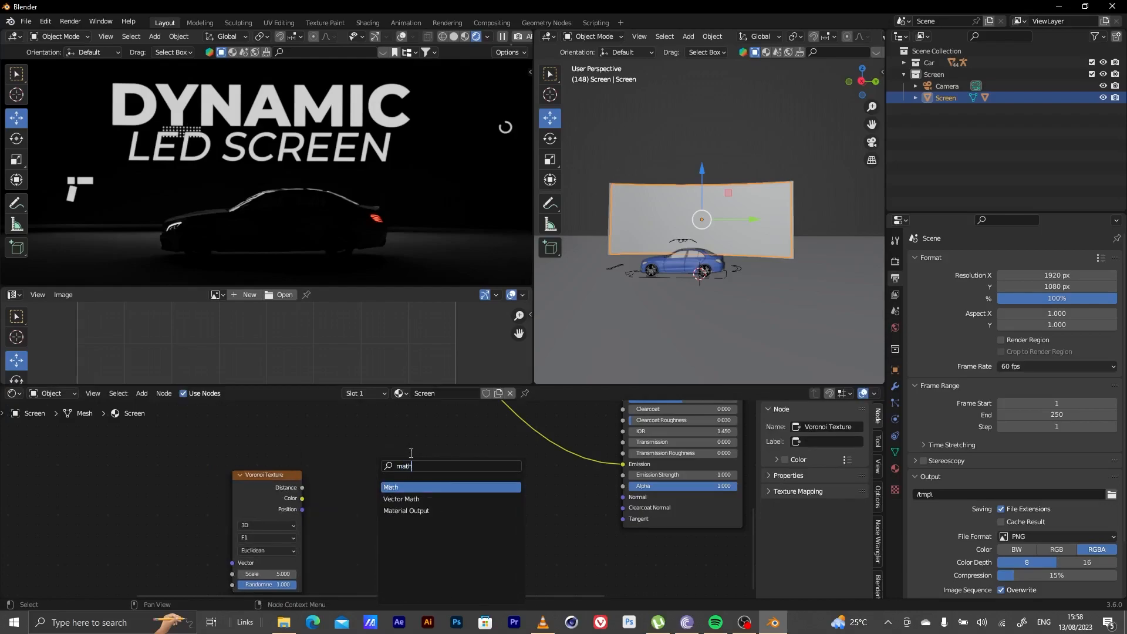
click(415, 487)
click(488, 501)
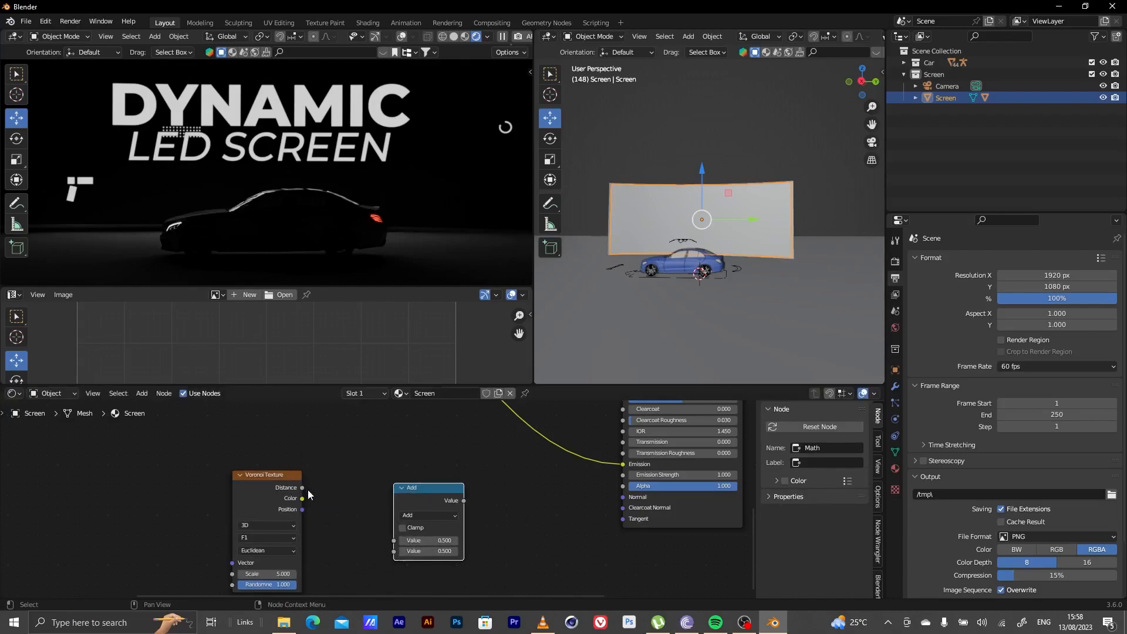
- Route the Voronoi Distance output through the Math node, set to Less Than, into the Principled BSDF's Alpha input
drag(301, 487, 393, 541)
click(449, 514)
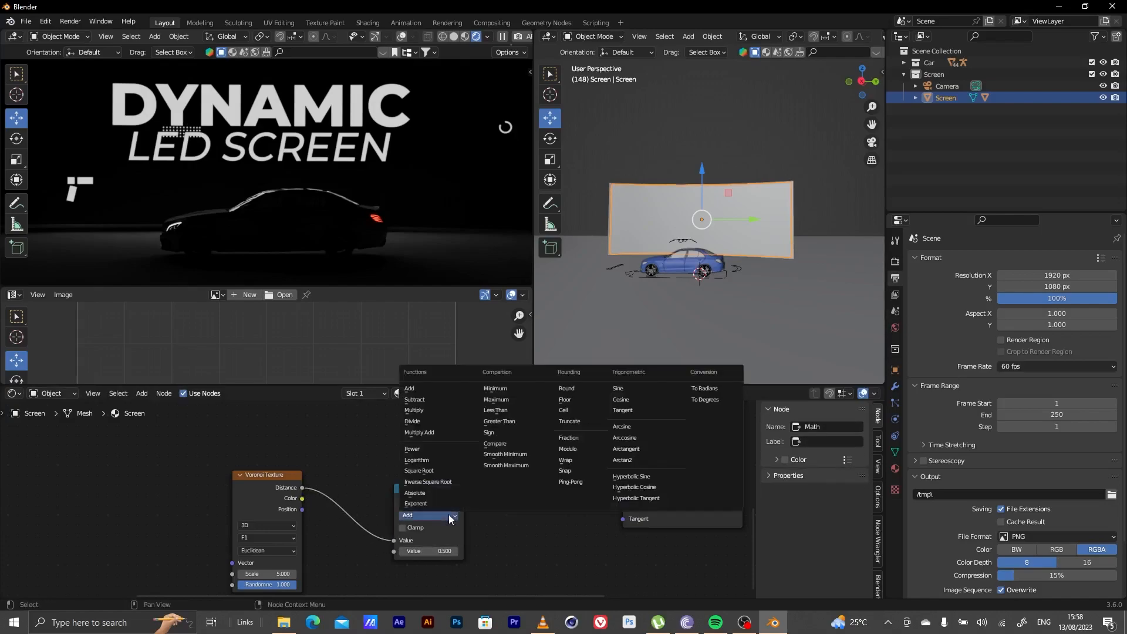
click(502, 406)
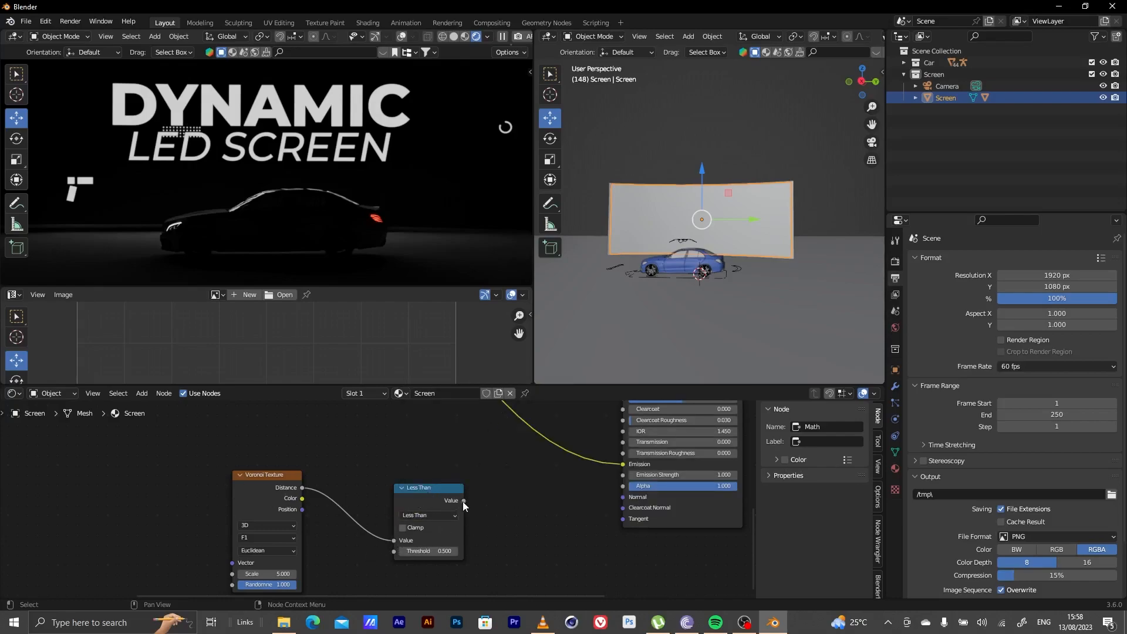
drag(466, 501, 495, 502)
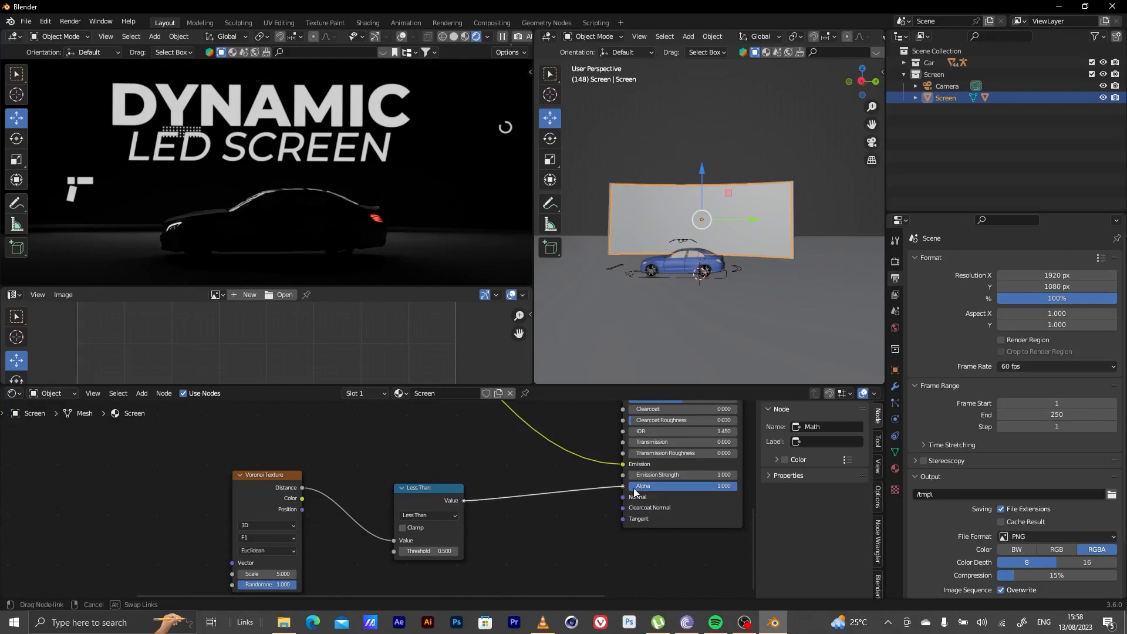
drag(632, 488, 633, 488)
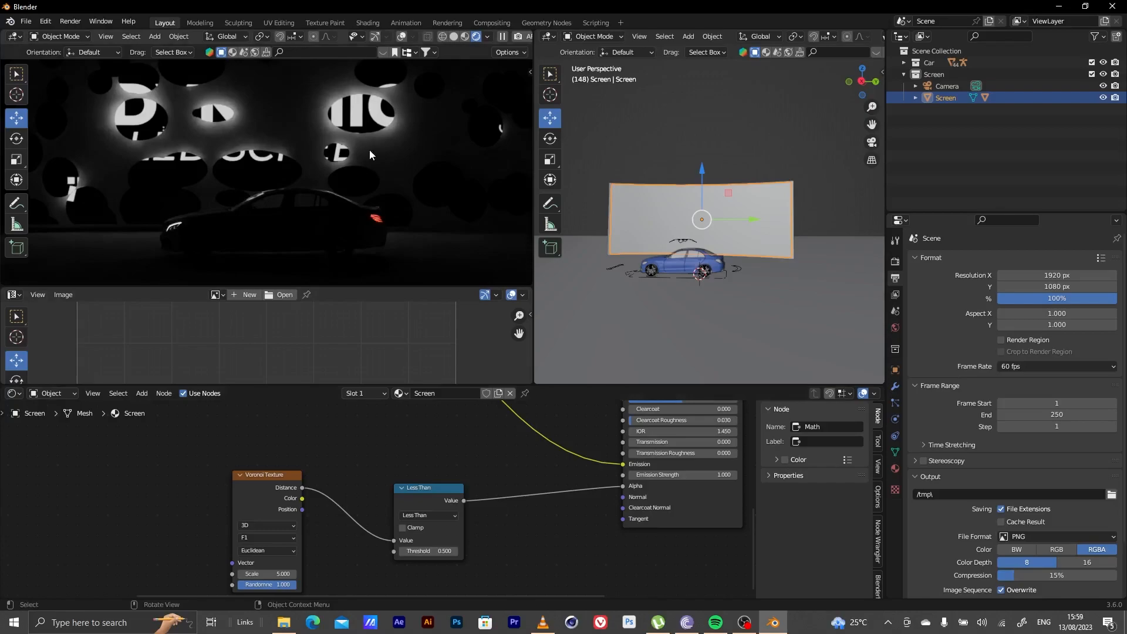
- Set the Voronoi Texture's Scale to 22.9 and the Less Than node's Threshold to 0.2
middle_drag(381, 490, 397, 473)
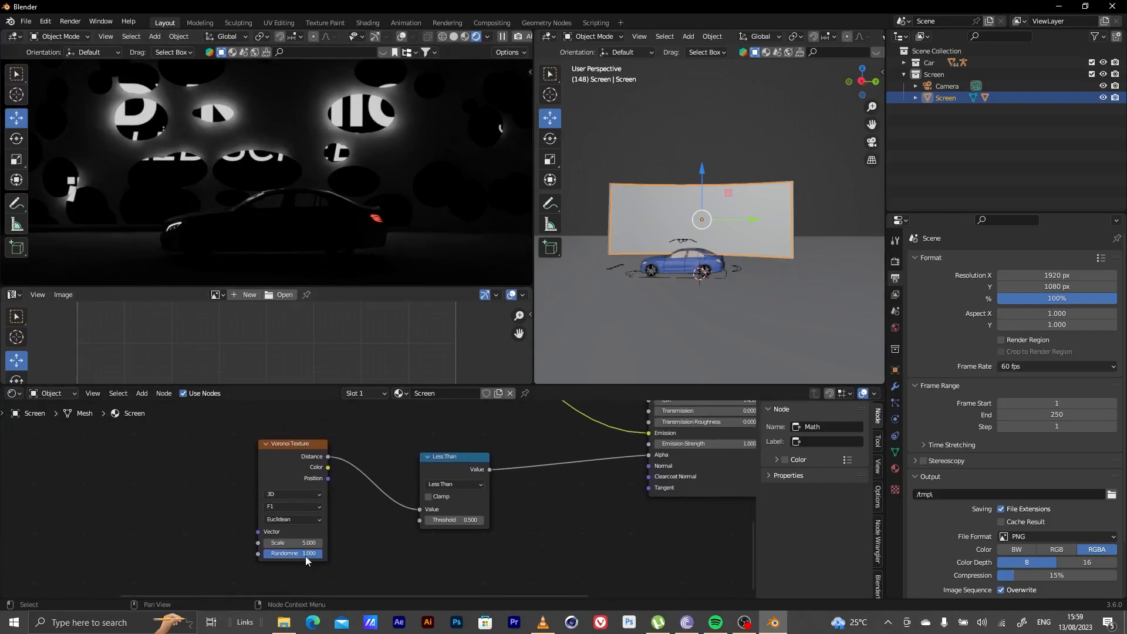
drag(313, 542, 522, 541)
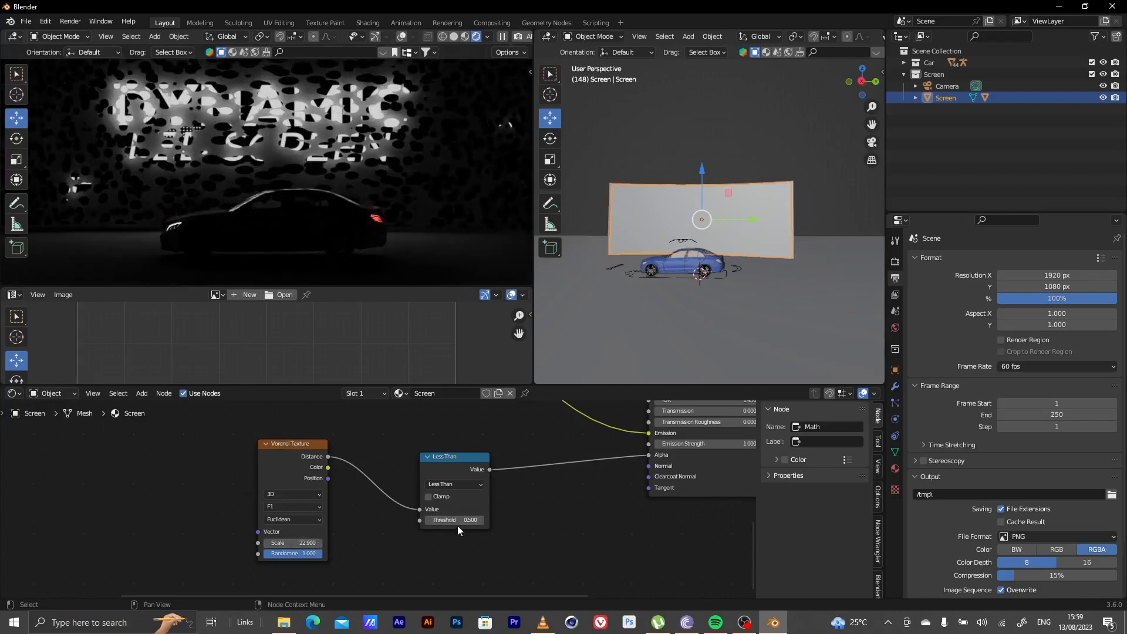
mouse_move(453, 519)
mouse_down()
mouse_move(429, 520)
mouse_move(460, 520)
mouse_up()
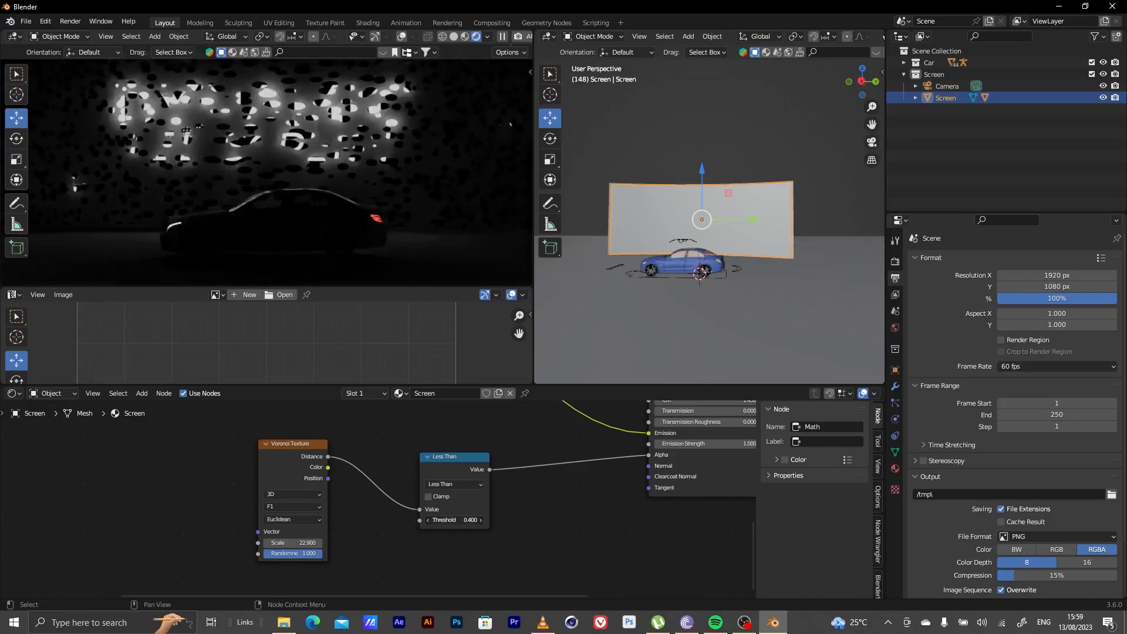
drag(461, 519, 461, 519)
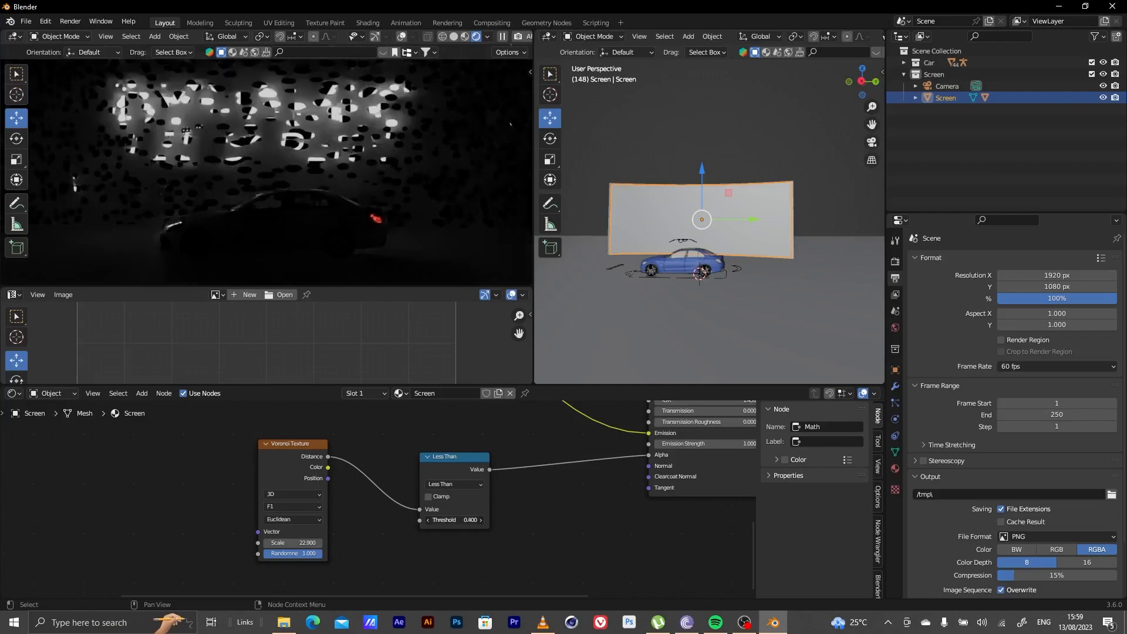
click(427, 520)
click(427, 519)
click(427, 519)
click(481, 519)
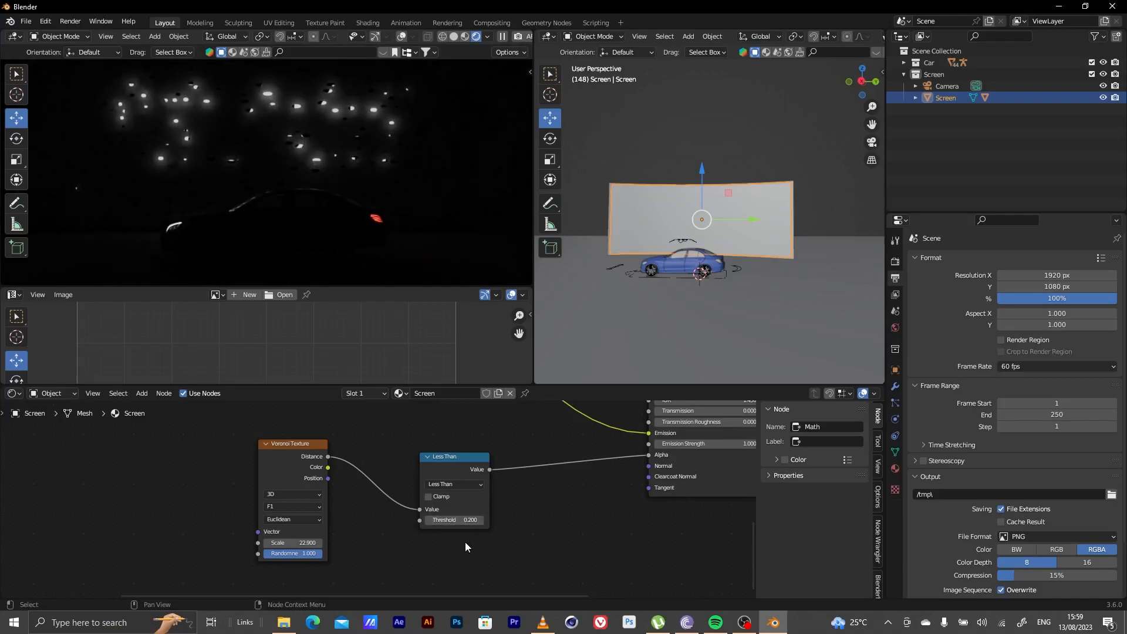
- Duplicate the Texture Coordinate and Mapping nodes and place the copies in front of the Voronoi Texture node
click(282, 453)
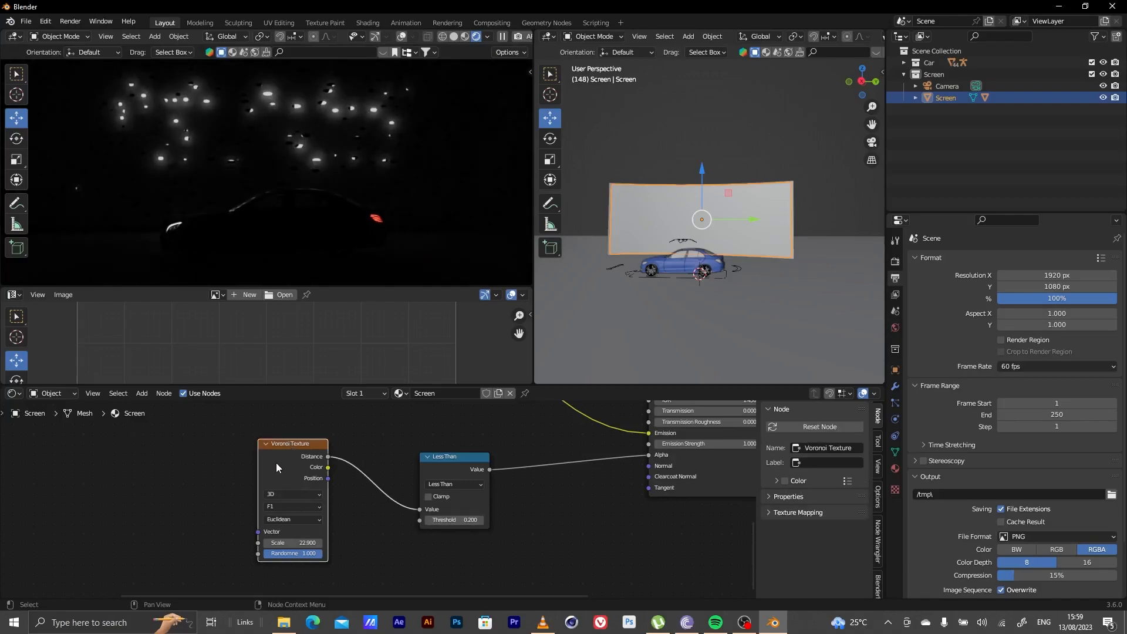
scroll(275, 461, down, 2)
middle_drag(283, 472, 439, 442)
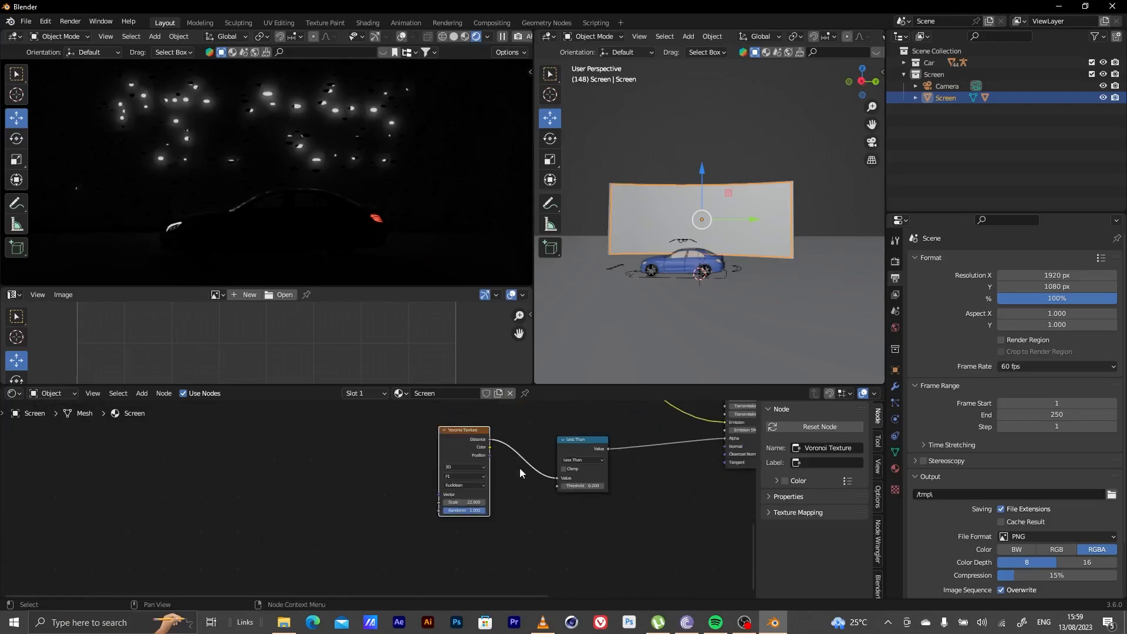
scroll(487, 485, down, 3)
middle_drag(487, 485, 477, 524)
scroll(564, 508, up, 2)
scroll(462, 506, up, 2)
scroll(464, 505, down, 5)
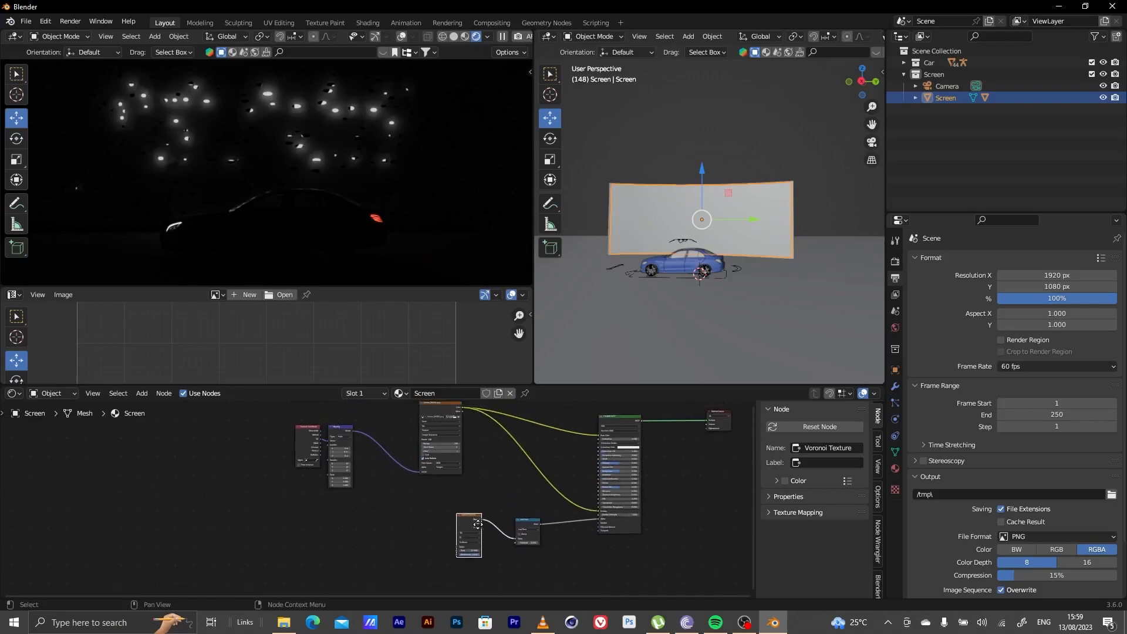
drag(284, 415, 367, 518)
key(shift+d)
click(353, 547)
scroll(392, 539, up, 4)
middle_drag(430, 530, 367, 486)
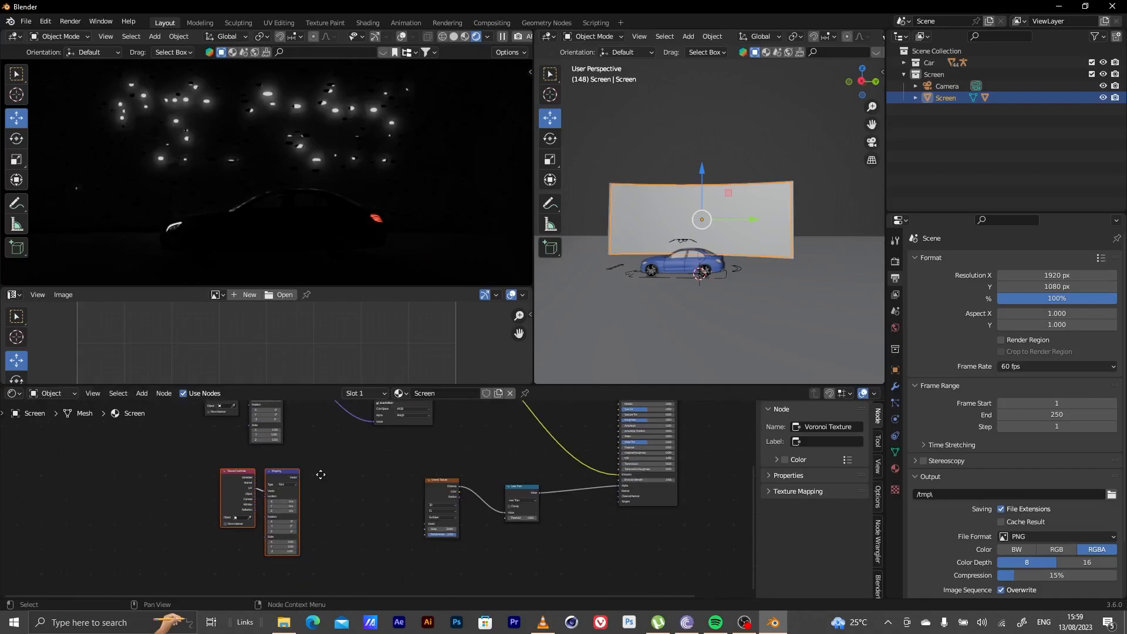
- Connect the copied Mapping node's Vector output to the Voronoi Texture's Vector input and set the Voronoi Scale to 100
drag(299, 477, 425, 523)
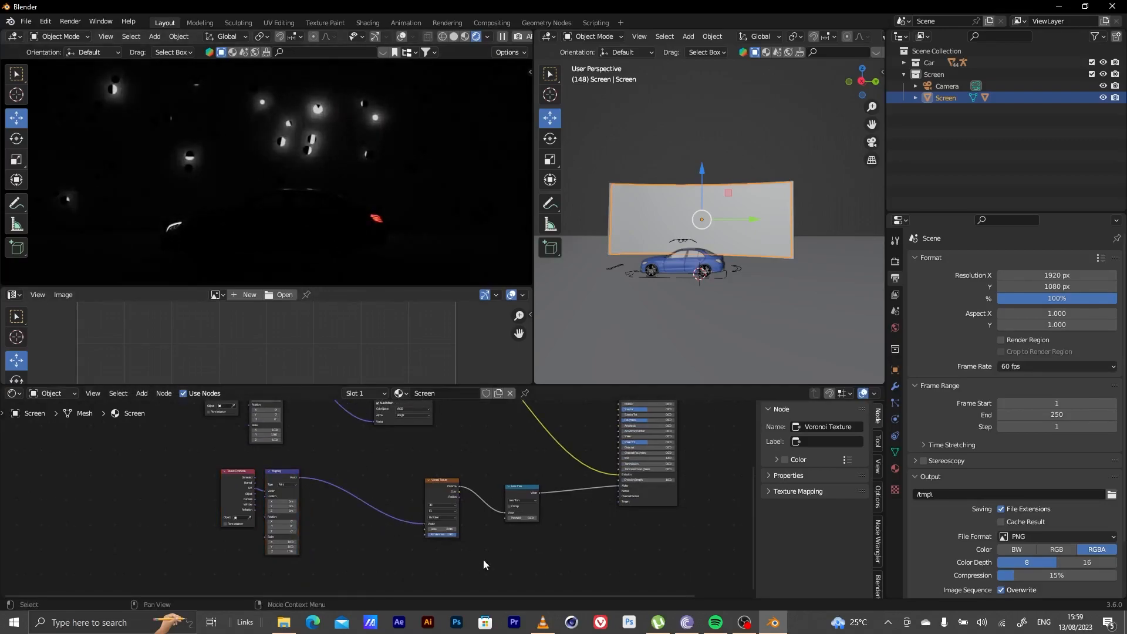
scroll(505, 540, up, 5)
drag(309, 512, 445, 513)
click(304, 517)
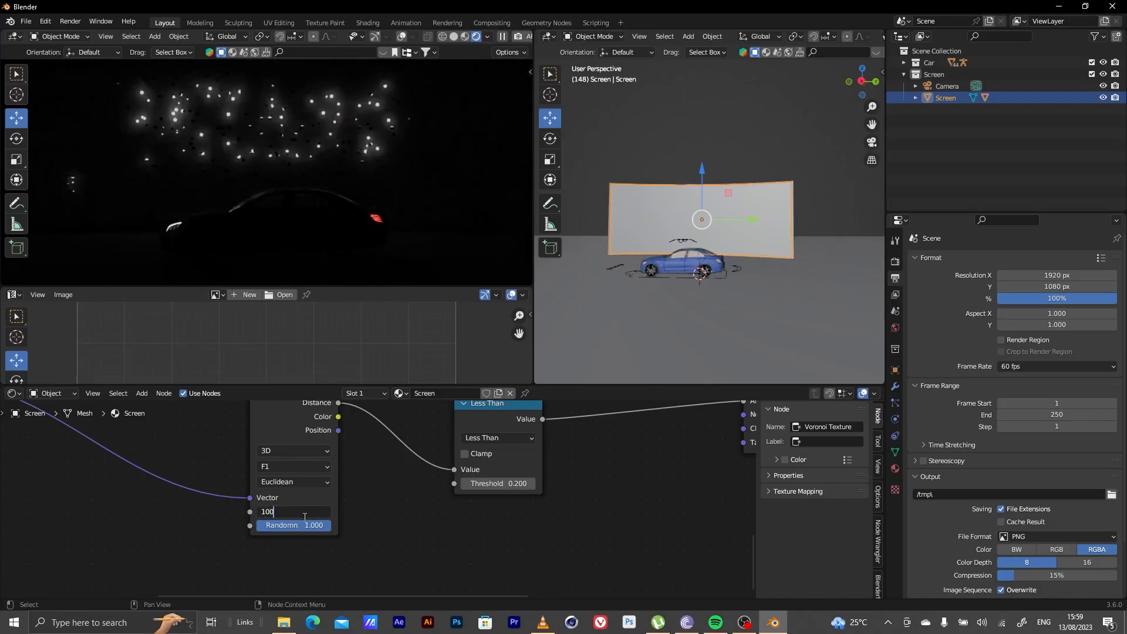
key(Return)
- Set the Less Than node's Threshold to 0.4
scroll(534, 502, up, 3)
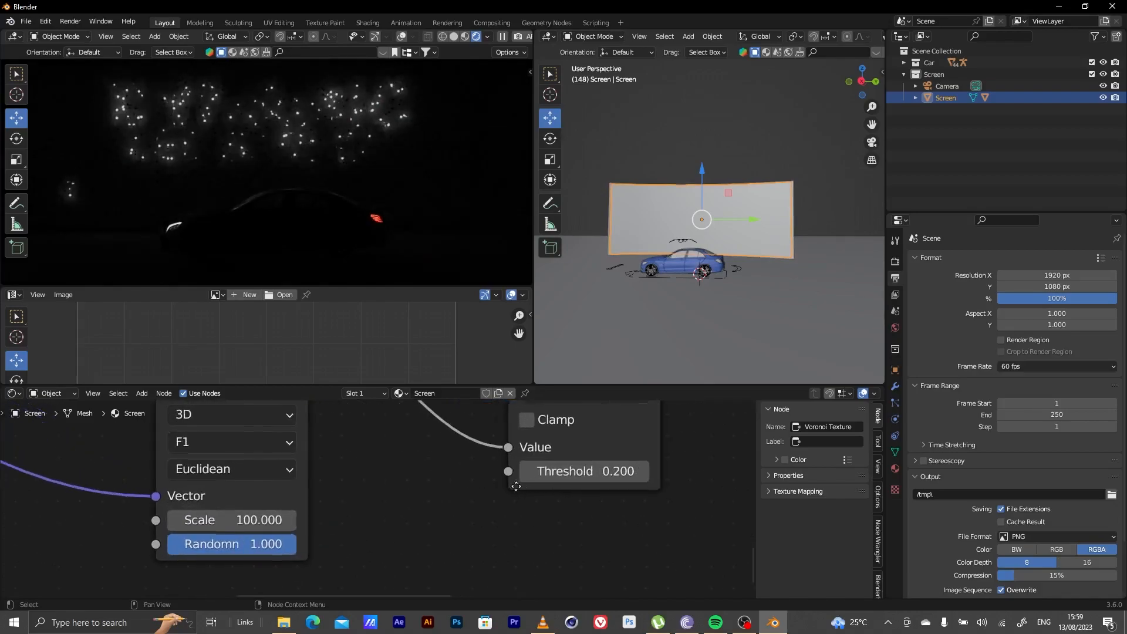
middle_drag(609, 474, 429, 493)
mouse_move(433, 490)
mouse_down()
mouse_move(474, 490)
mouse_move(439, 490)
mouse_up()
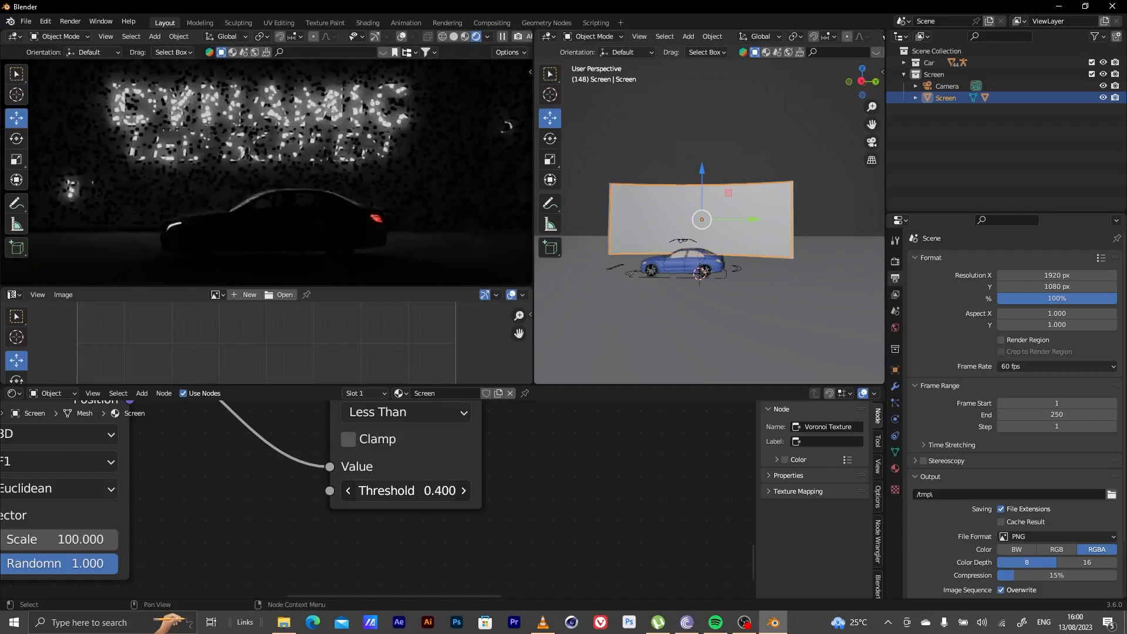
scroll(487, 482, up, 1)
scroll(487, 482, down, 2)
middle_drag(490, 483, 345, 534)
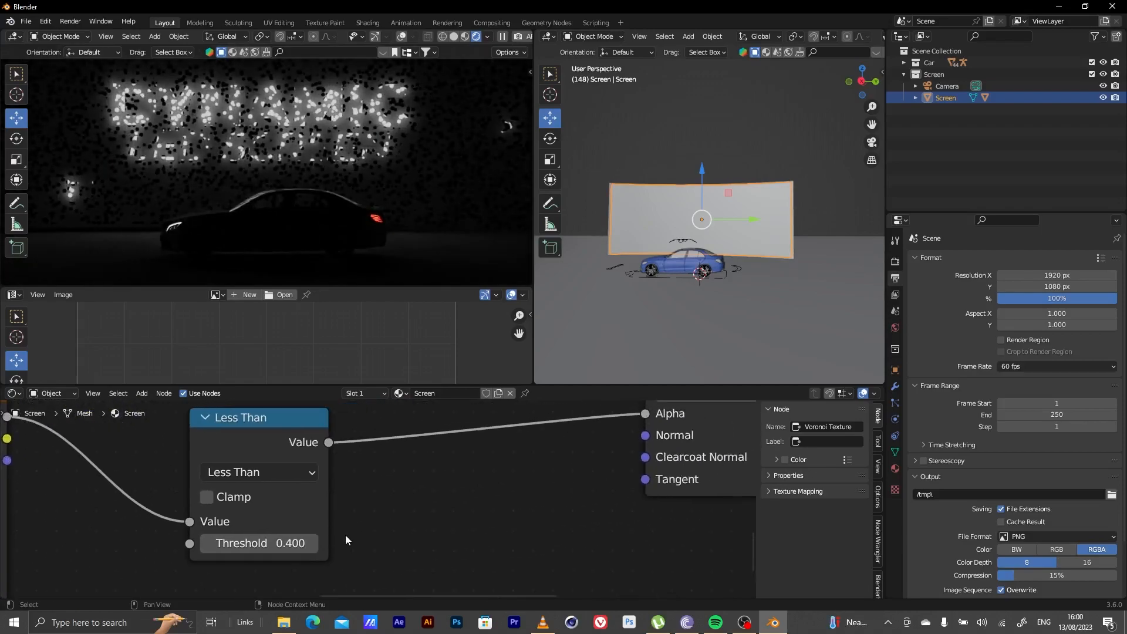
scroll(347, 534, down, 3)
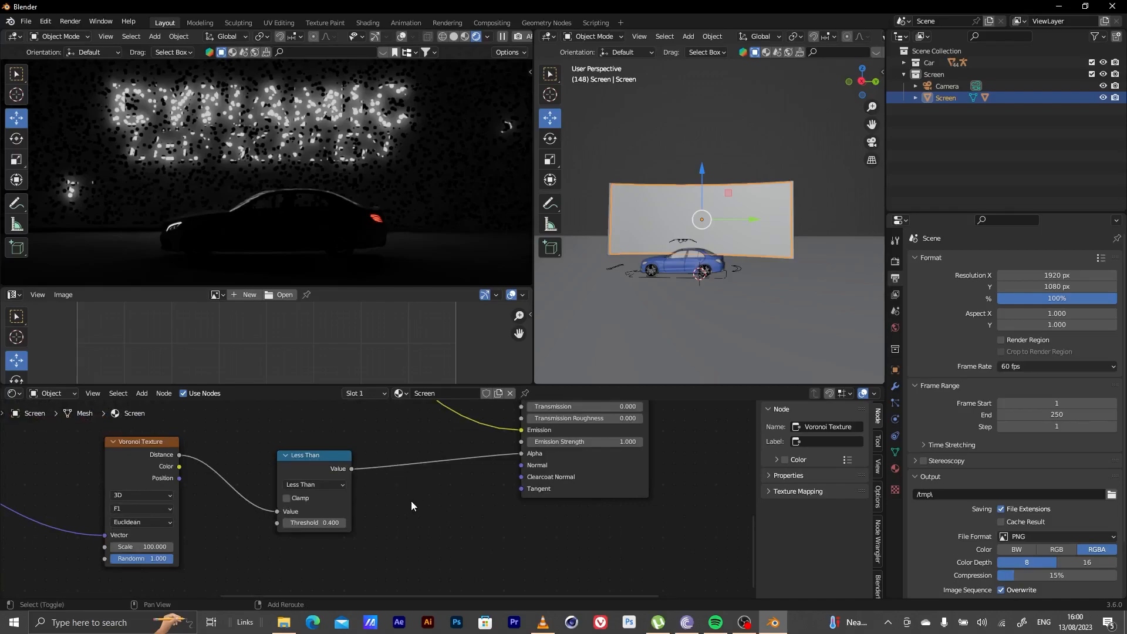
- Insert a Math node set to Multiply between the Less Than node and the Principled BSDF's Alpha input
key(shift+a)
click(358, 472)
text(math)
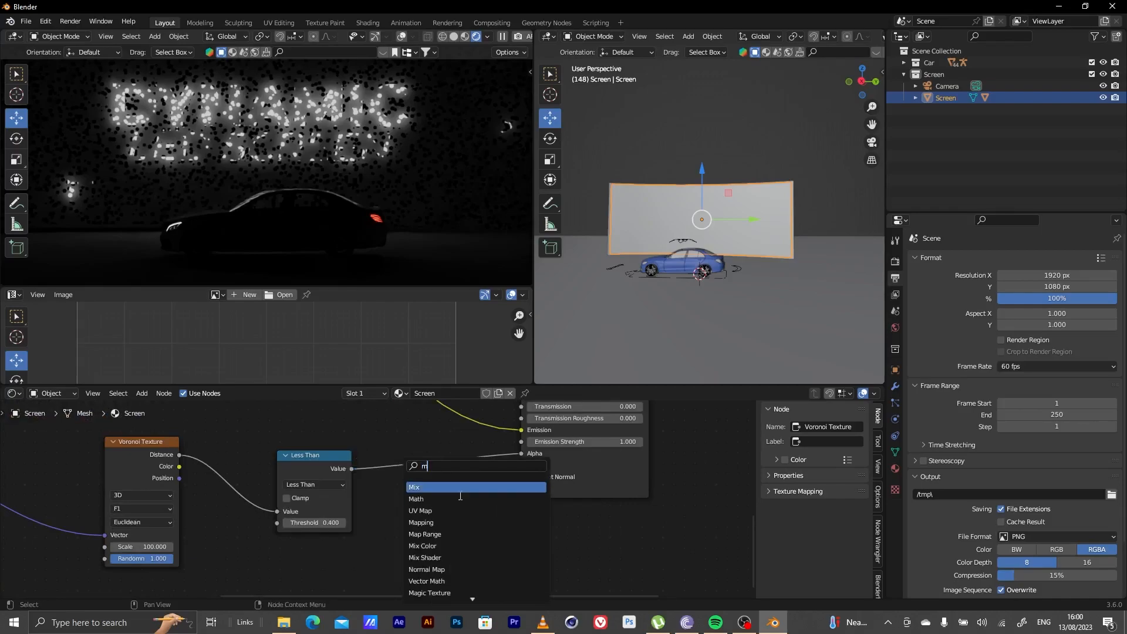
key(Return)
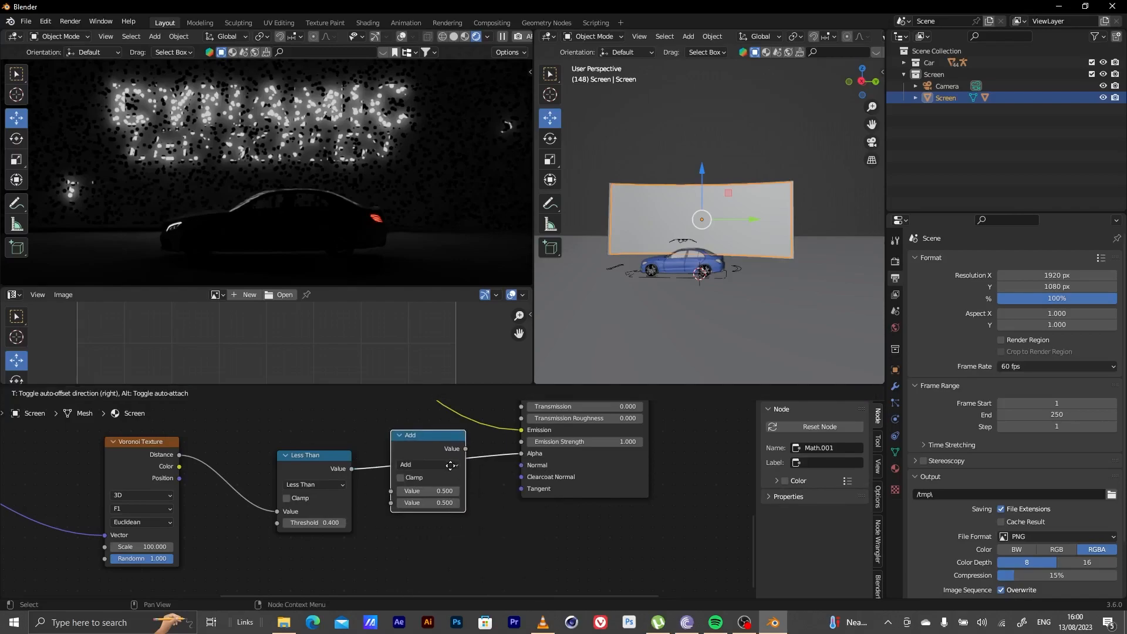
click(456, 468)
click(448, 465)
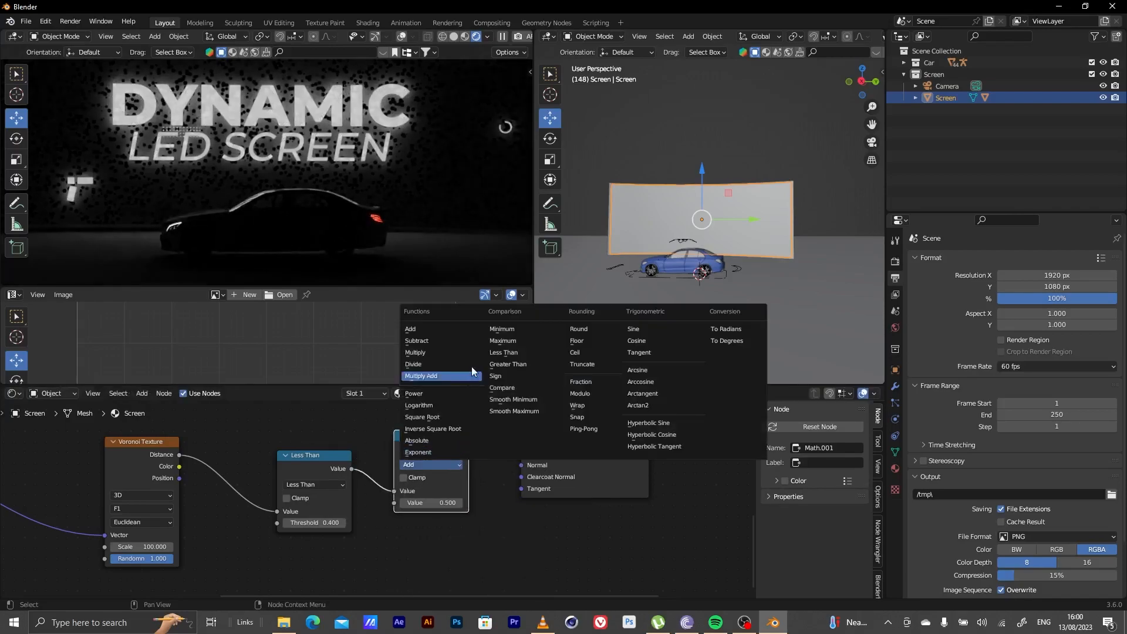
click(448, 357)
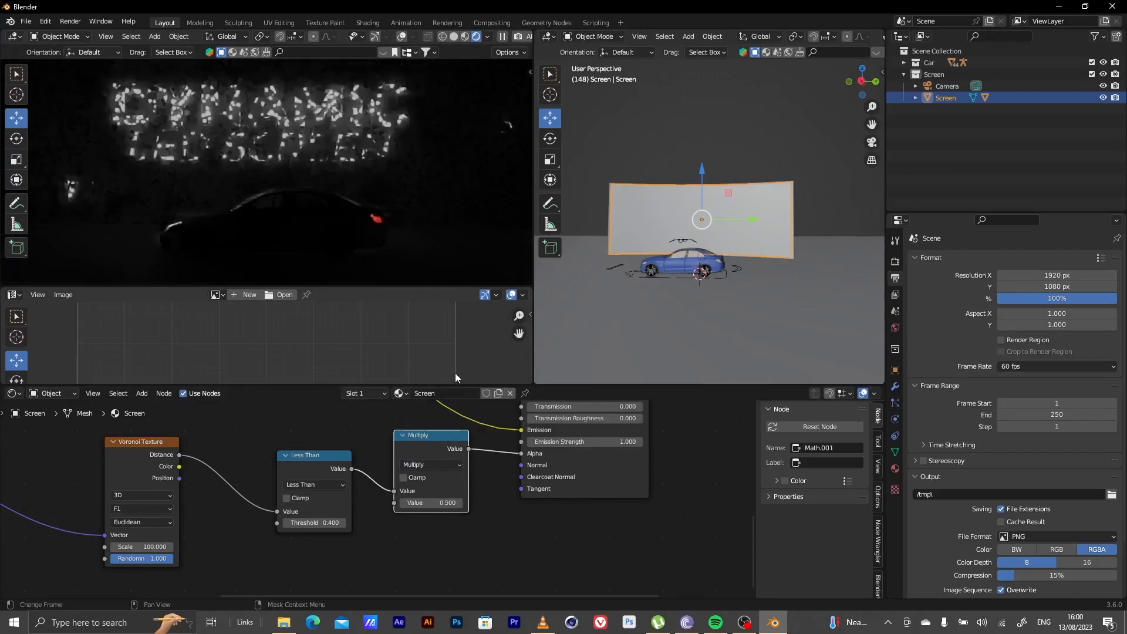
- Set the Multiply node's Value to 6.8 and the Less Than node's Threshold to 0.7
scroll(423, 487, up, 4)
drag(468, 505, 496, 505)
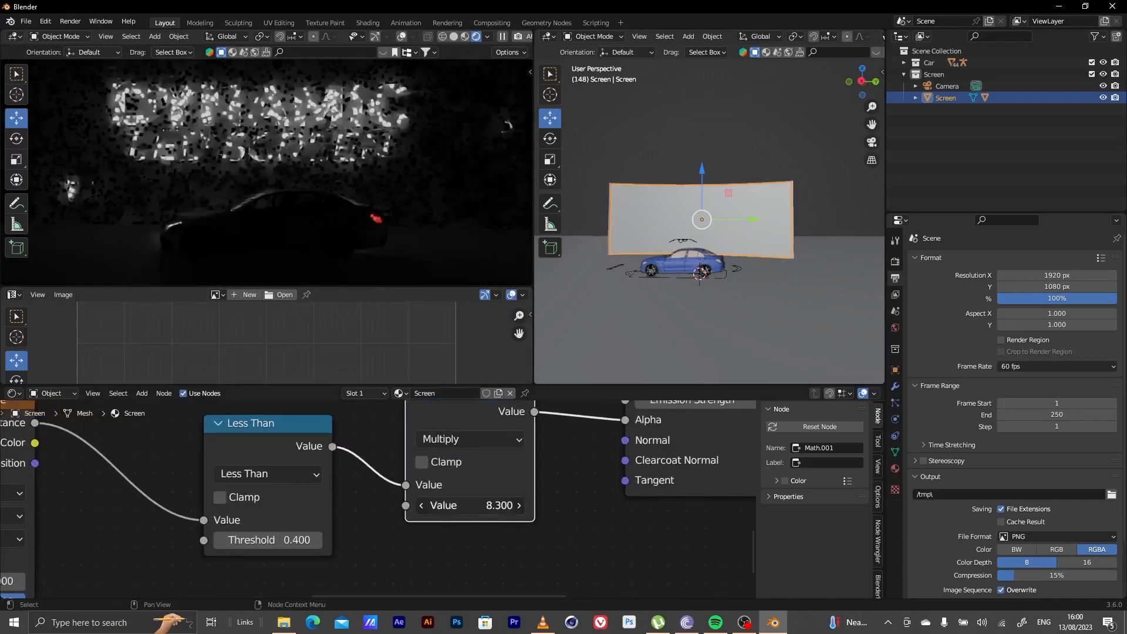
mouse_move(270, 540)
mouse_down()
mouse_move(258, 539)
mouse_move(293, 540)
mouse_move(267, 540)
mouse_up()
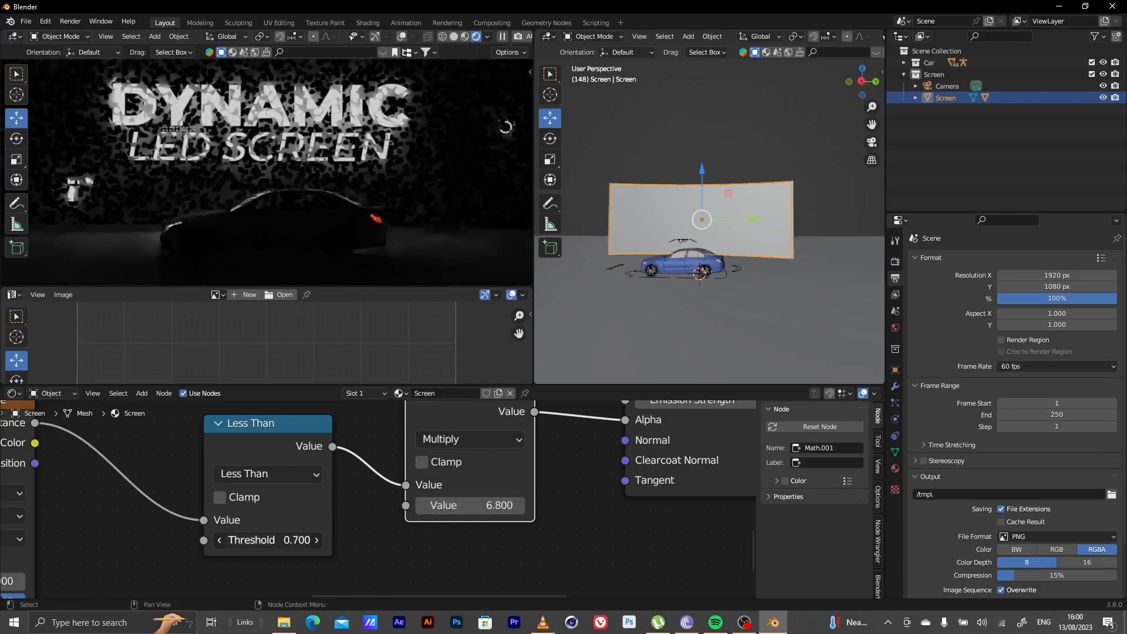
- Set the Principled BSDF's Emission Strength to 5
middle_drag(578, 476, 484, 549)
click(700, 479)
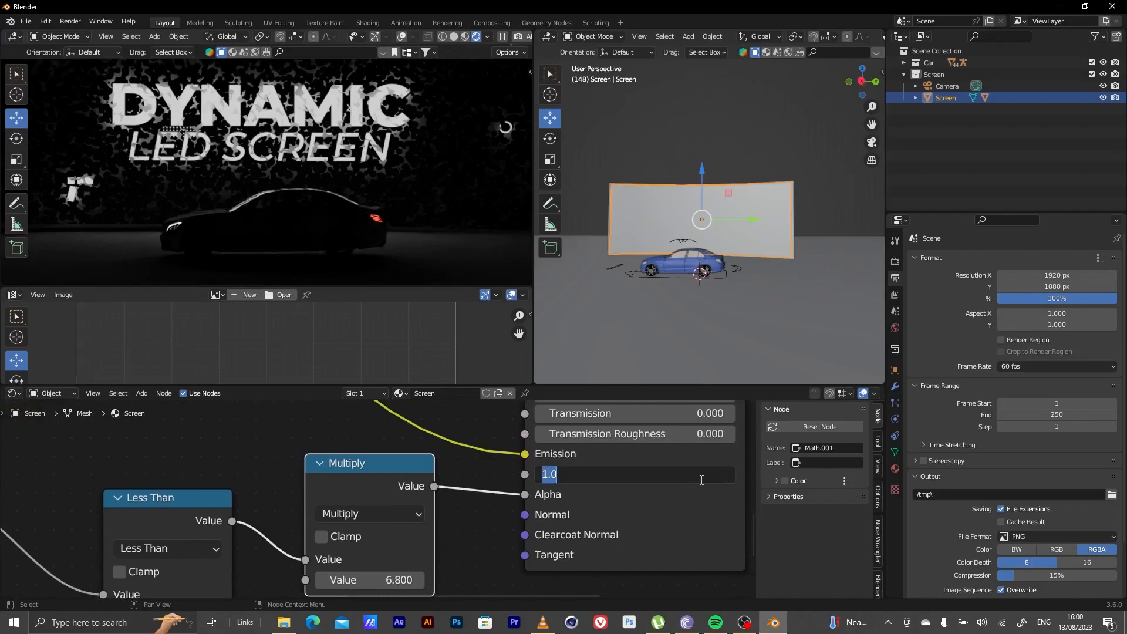
key(Return)
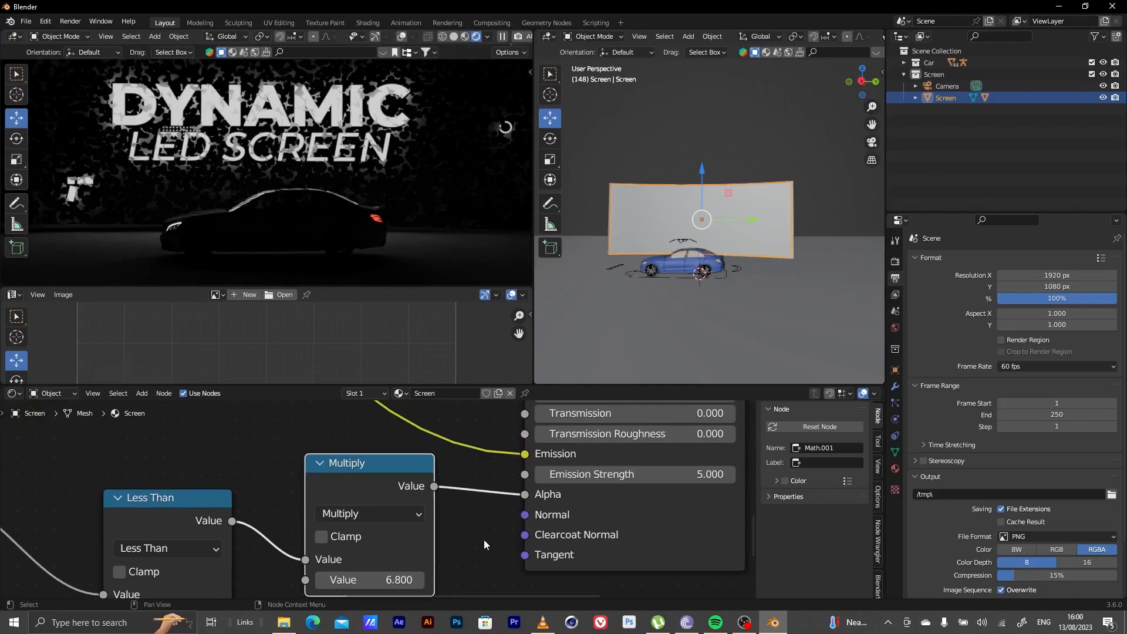
scroll(484, 551, down, 3)
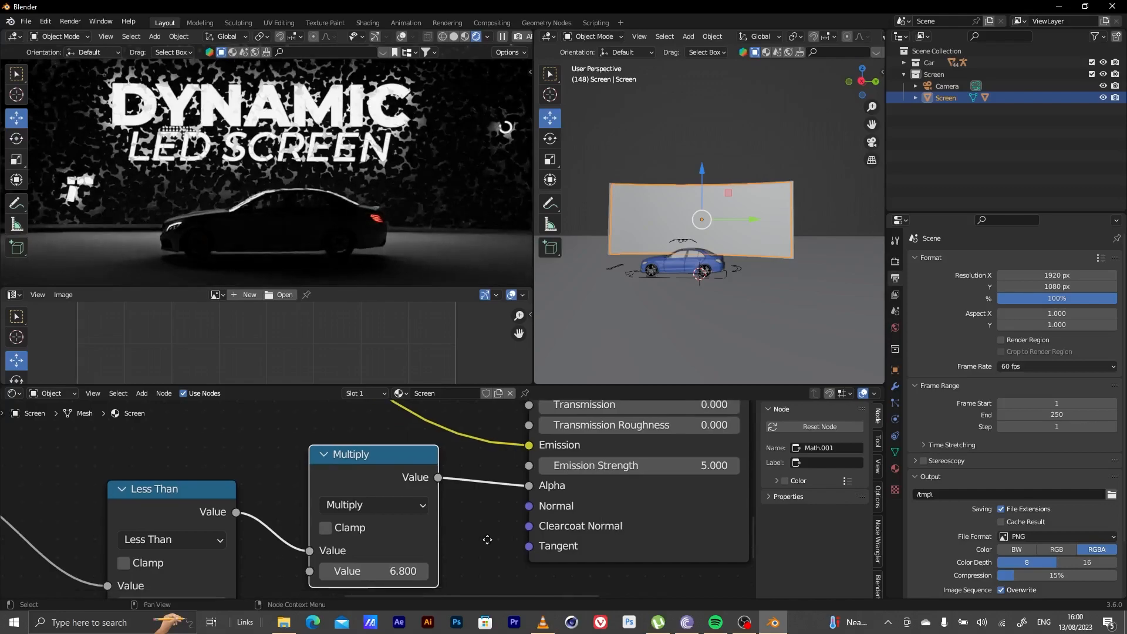
scroll(502, 453, down, 4)
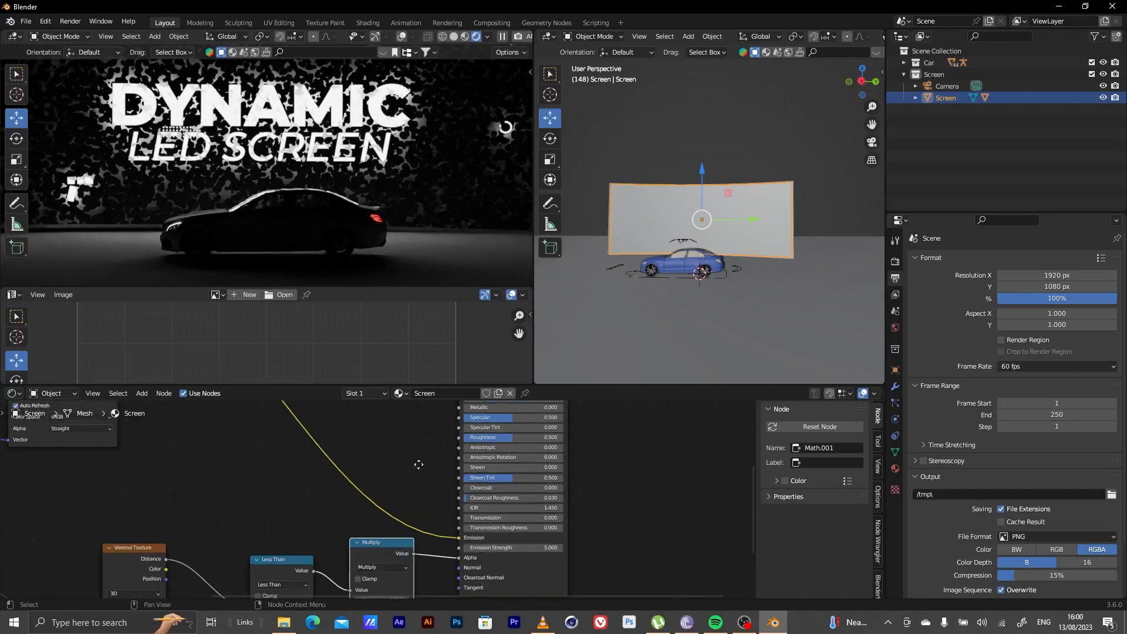
- Try routing the Voronoi Distance into the Less Than node's Threshold with Value 0.2, and reconnect it to the Value input
middle_drag(418, 471, 441, 404)
middle_drag(278, 463, 371, 423)
scroll(423, 494, up, 3)
drag(362, 502, 363, 522)
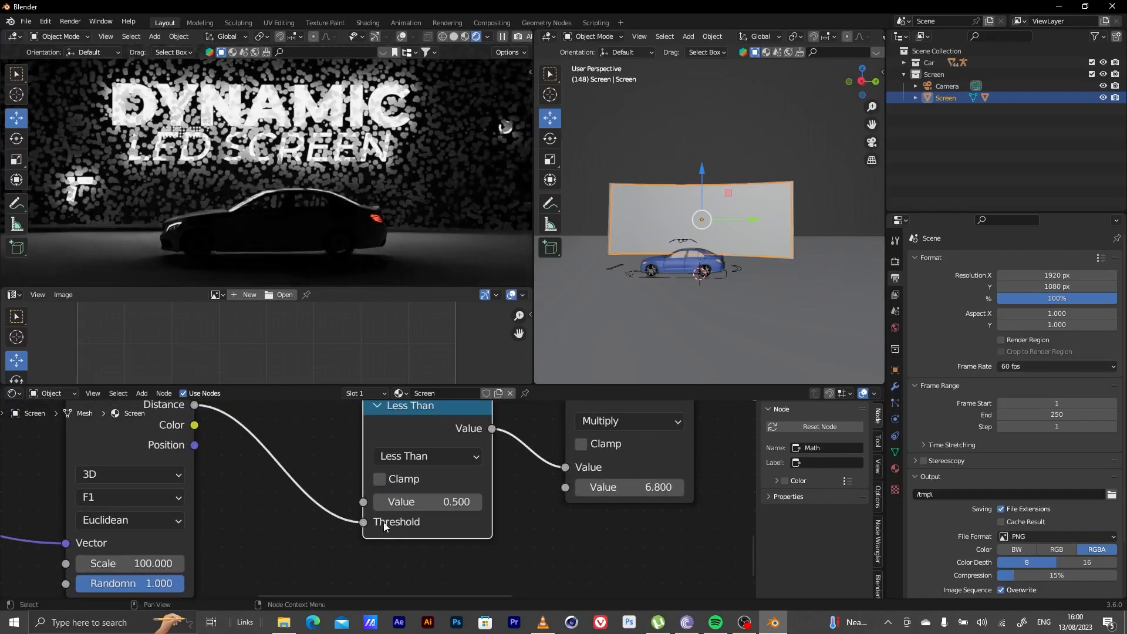
drag(411, 501, 443, 502)
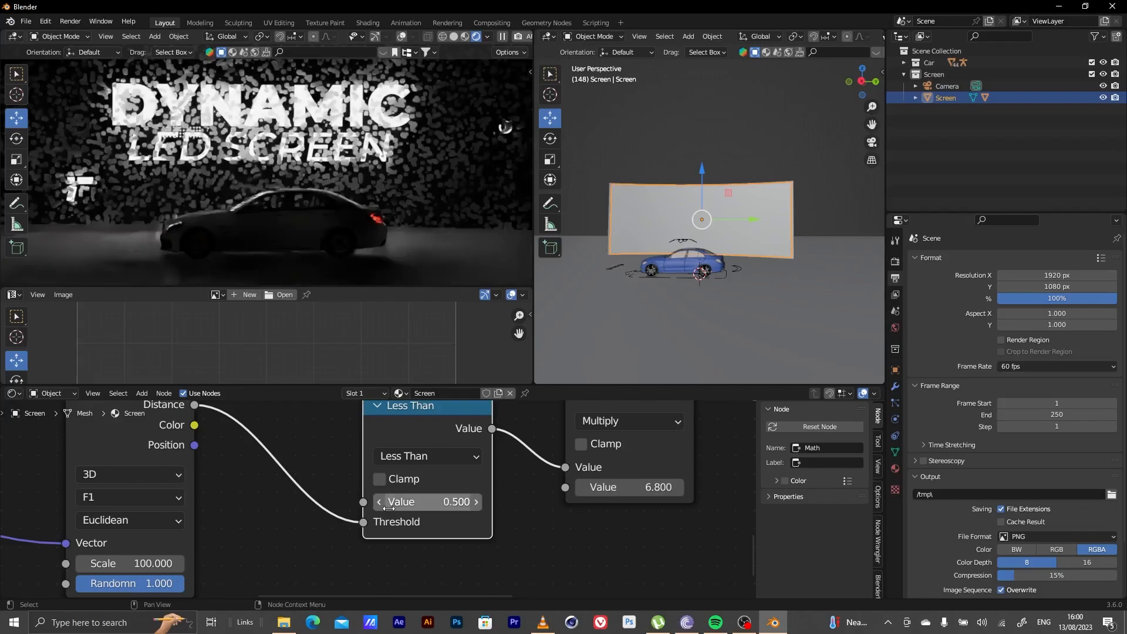
click(475, 502)
click(380, 503)
click(380, 503)
click(381, 503)
click(380, 503)
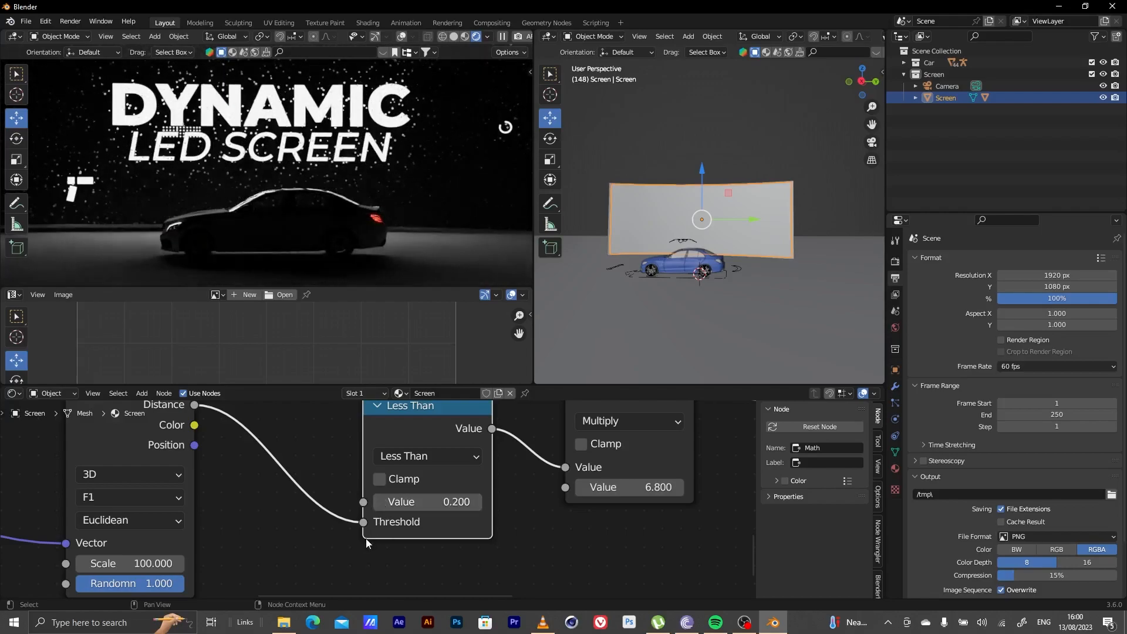
drag(364, 523, 363, 502)
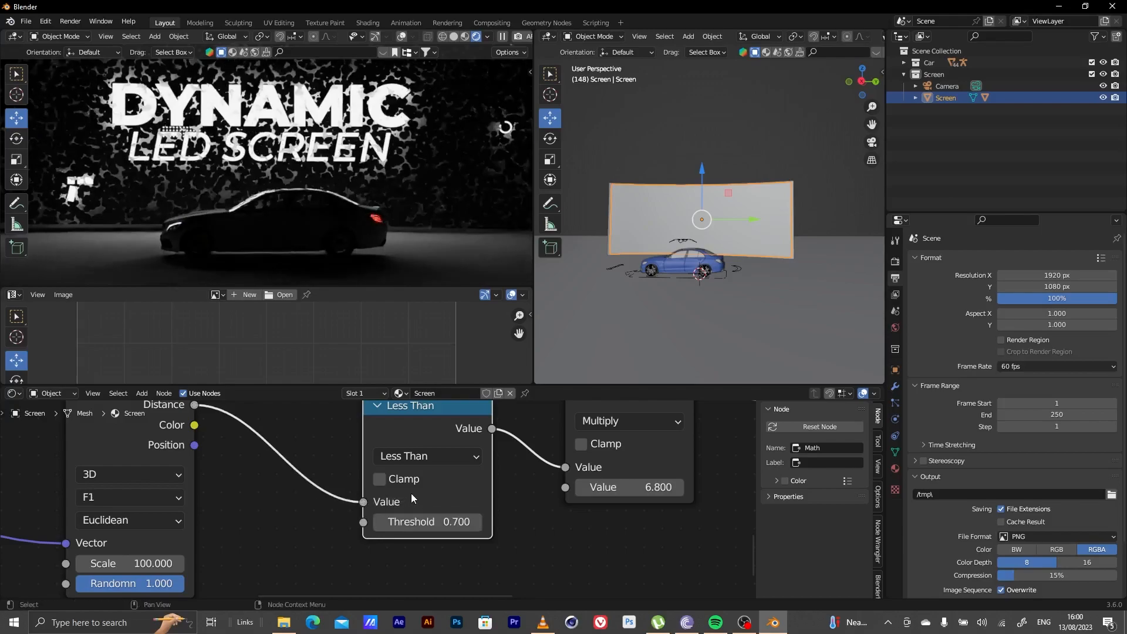
- Set the Voronoi Texture's Randomness to 0
scroll(328, 473, down, 1)
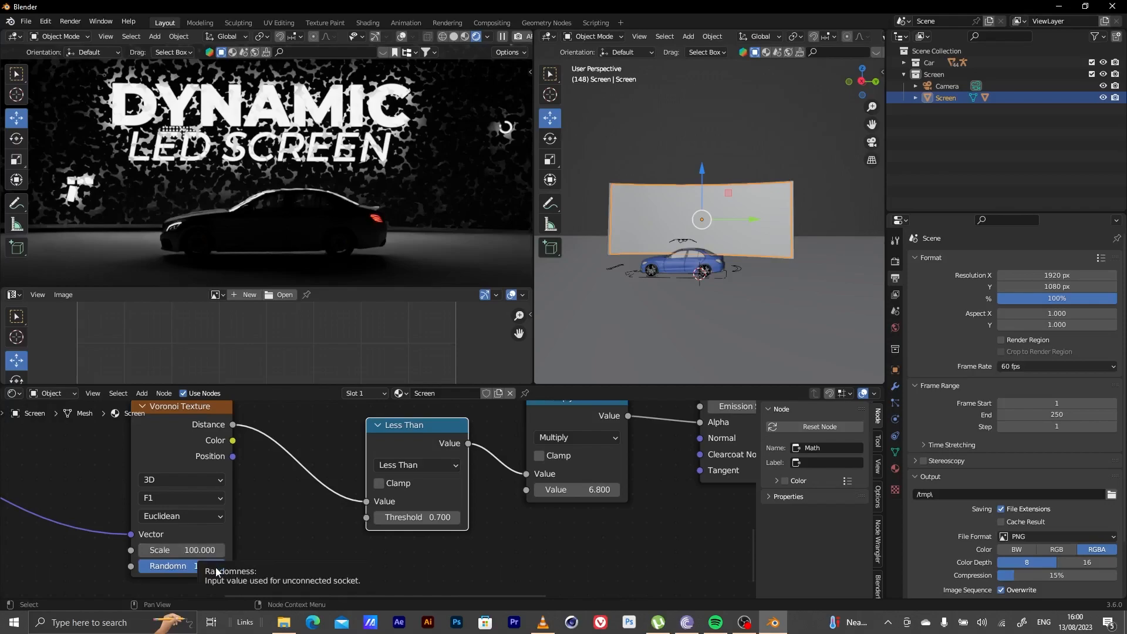
drag(217, 565, 141, 566)
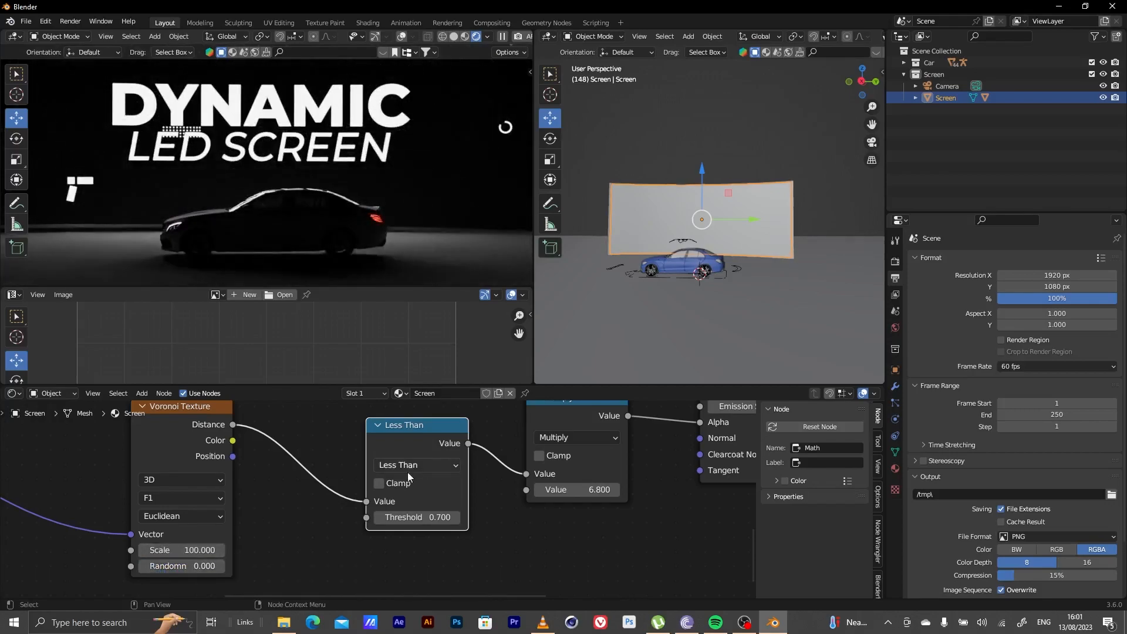
scroll(444, 502, down, 5)
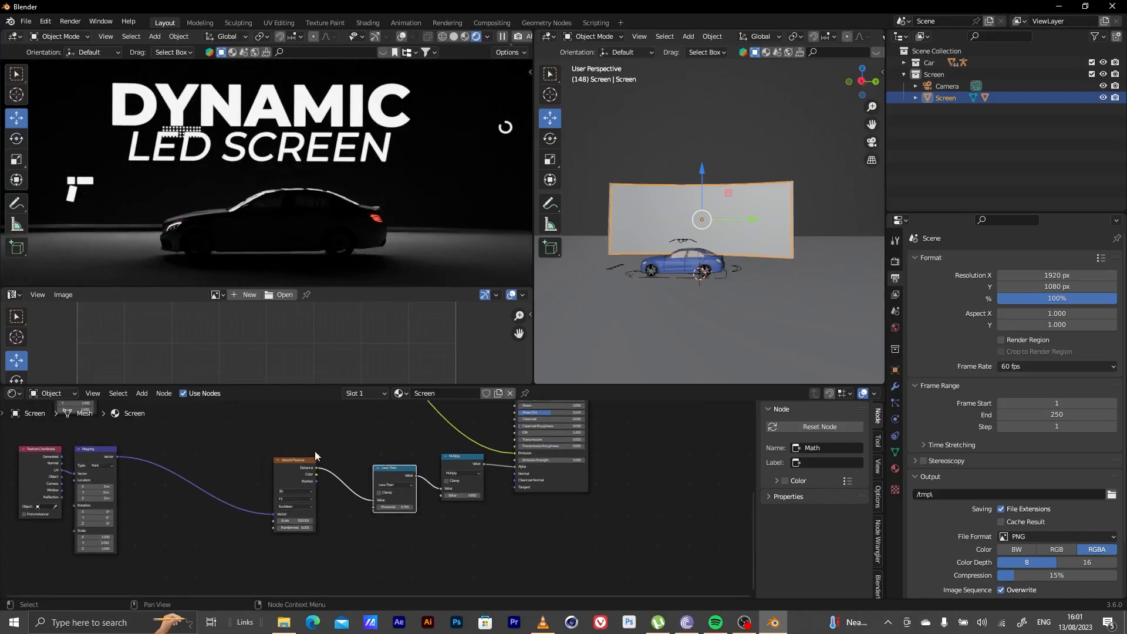
- Preview the Multiply node's output directly through the Material Output and examine the screen's upper edge up close in the rendered view
click(474, 460)
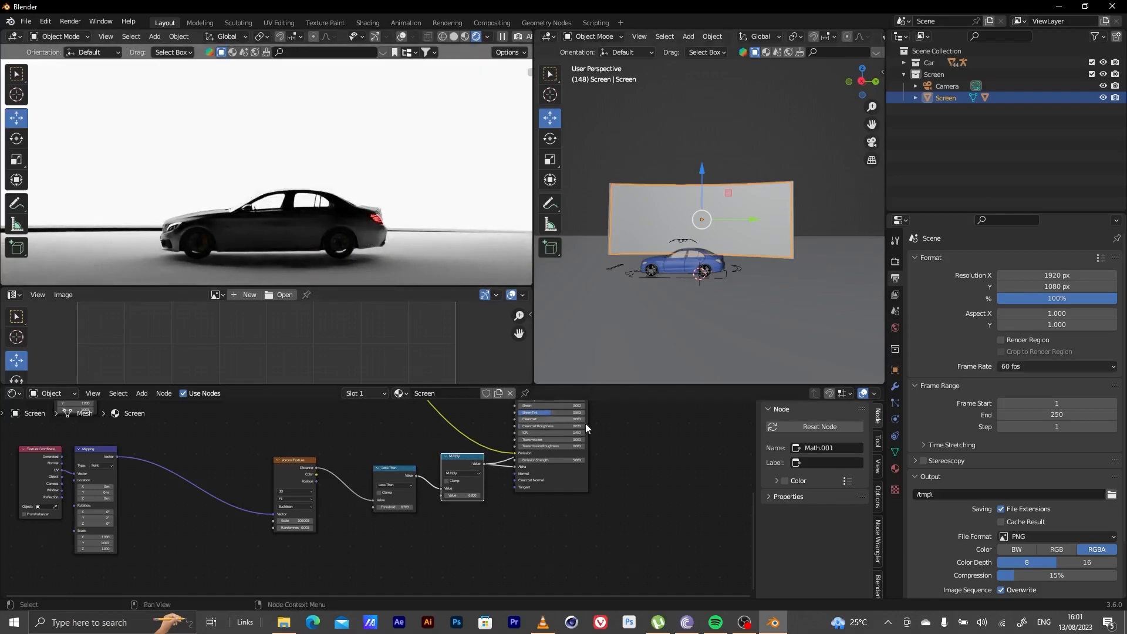
scroll(591, 459, down, 12)
middle_drag(540, 461, 557, 506)
scroll(612, 456, up, 10)
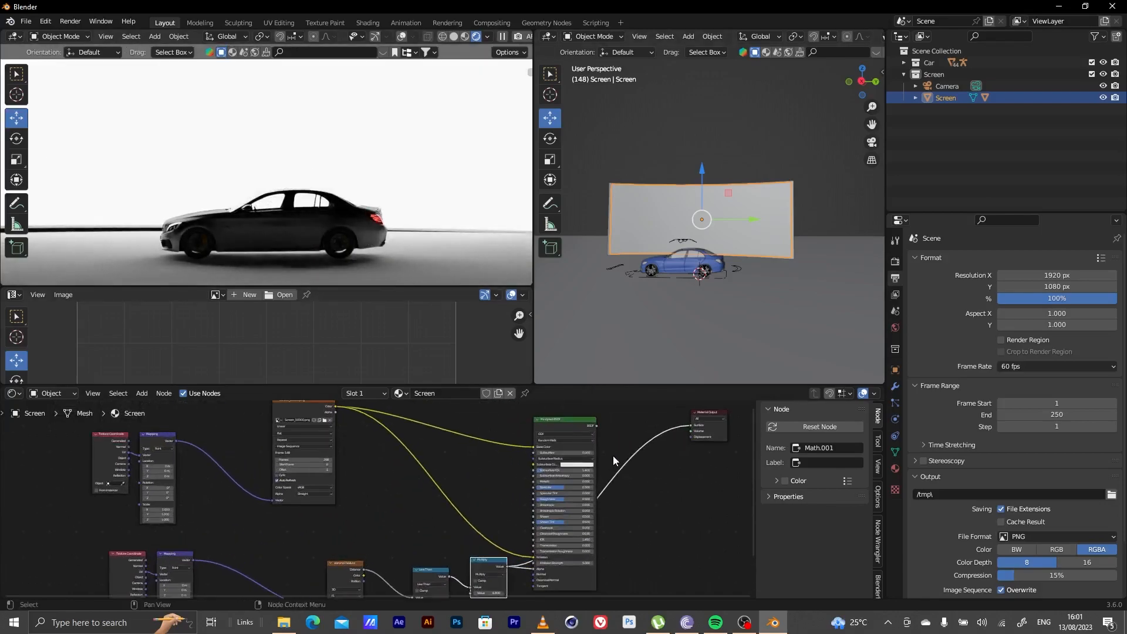
middle_drag(612, 461, 490, 510)
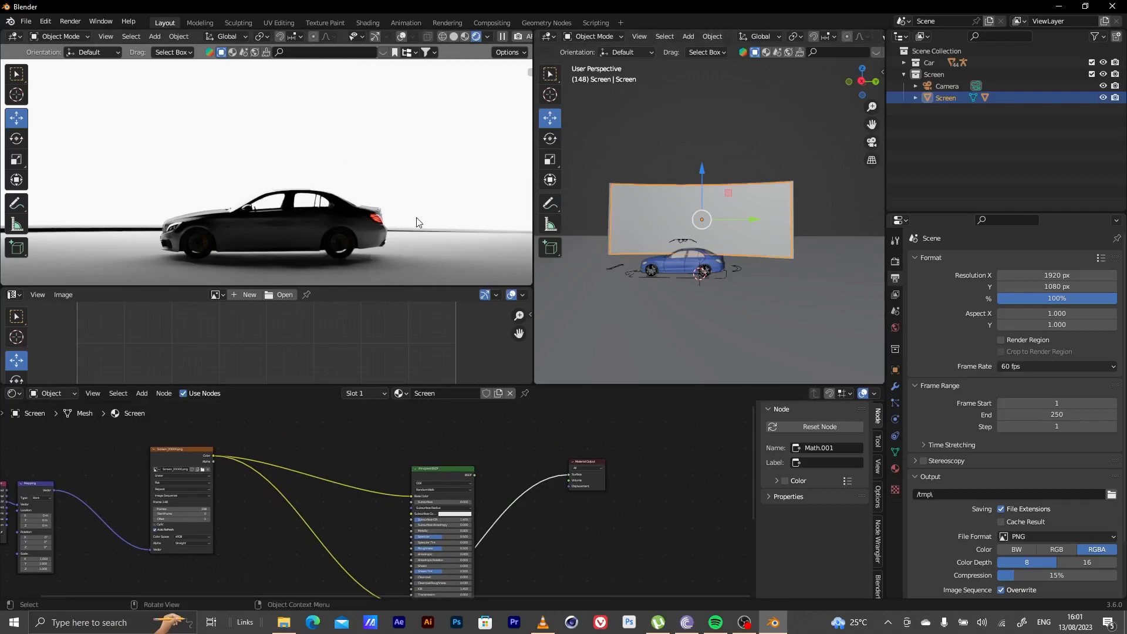
scroll(416, 222, down, 6)
scroll(271, 134, up, 12)
shift+middle_drag(272, 134, 299, 213)
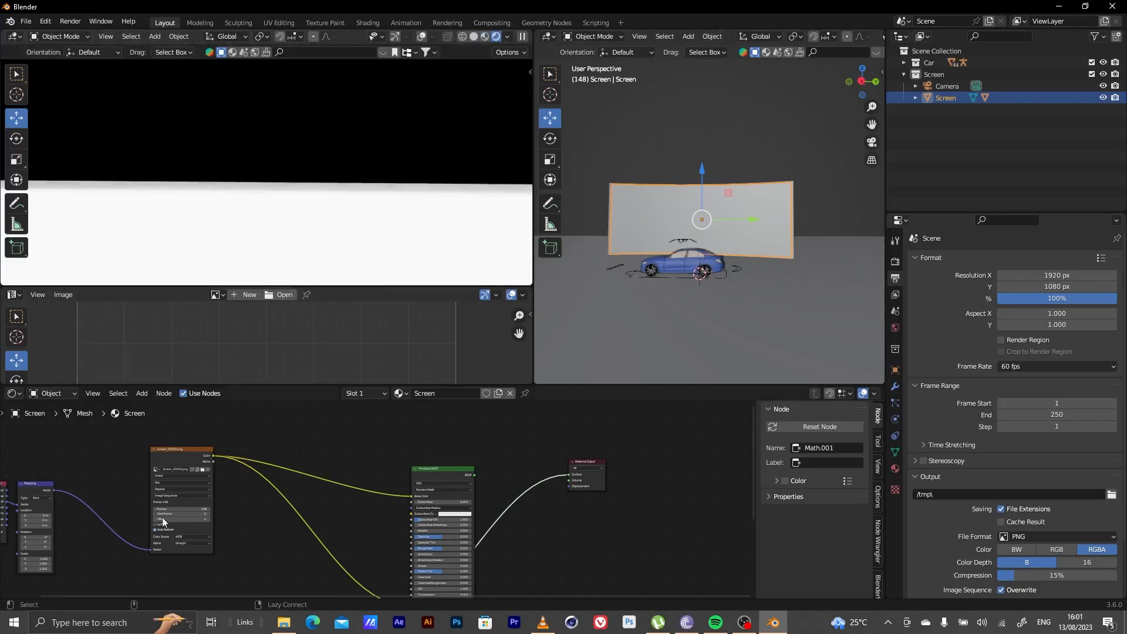
- Set the Voronoi Texture's Randomness to 0.558 while previewing the dot pattern
middle_drag(221, 517, 231, 552)
scroll(331, 484, up, 9)
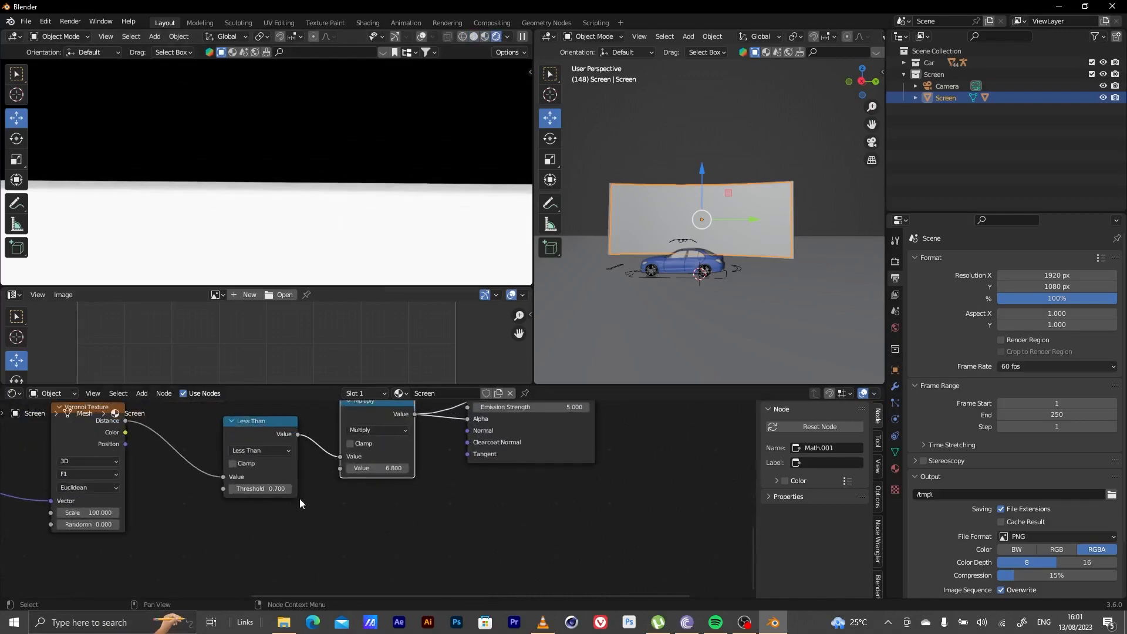
middle_drag(251, 499, 469, 481)
scroll(352, 500, up, 4)
mouse_move(291, 509)
mouse_down()
mouse_move(376, 509)
mouse_move(284, 508)
mouse_up()
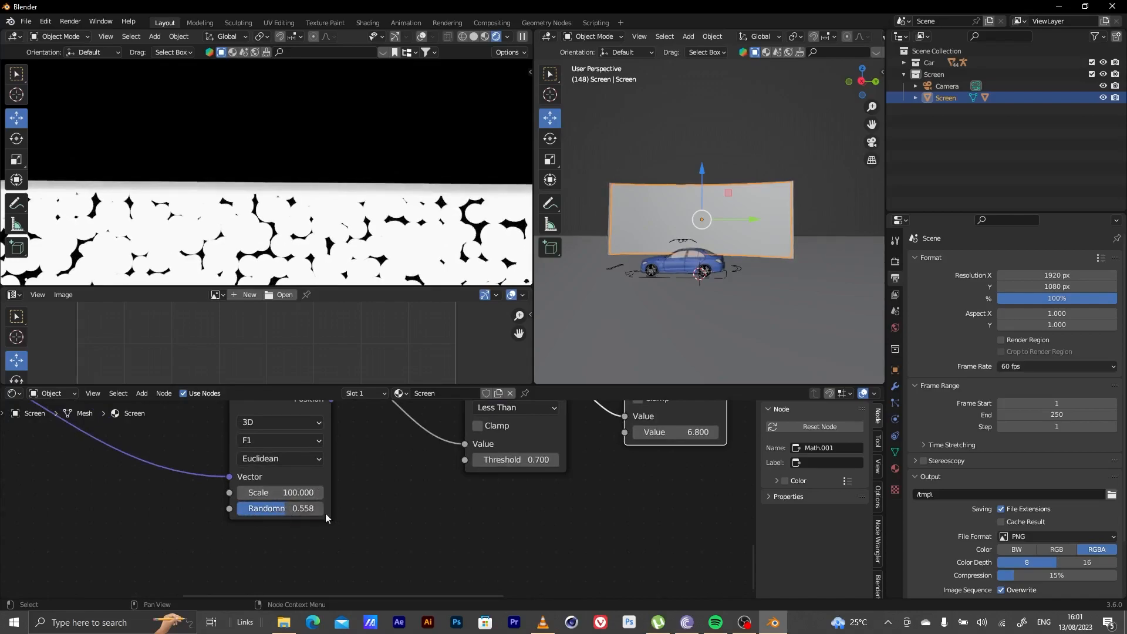
- Switch to Microsoft Edge and search the web for "led screen"
click(314, 623)
click(316, 627)
click(314, 623)
click(265, 54)
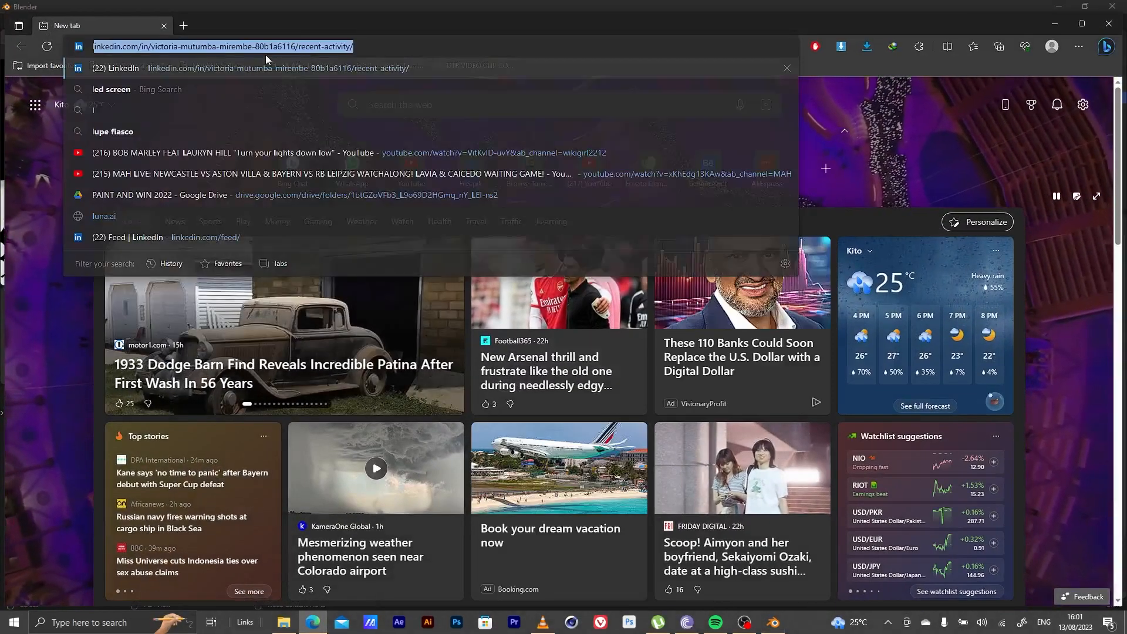
text(led)
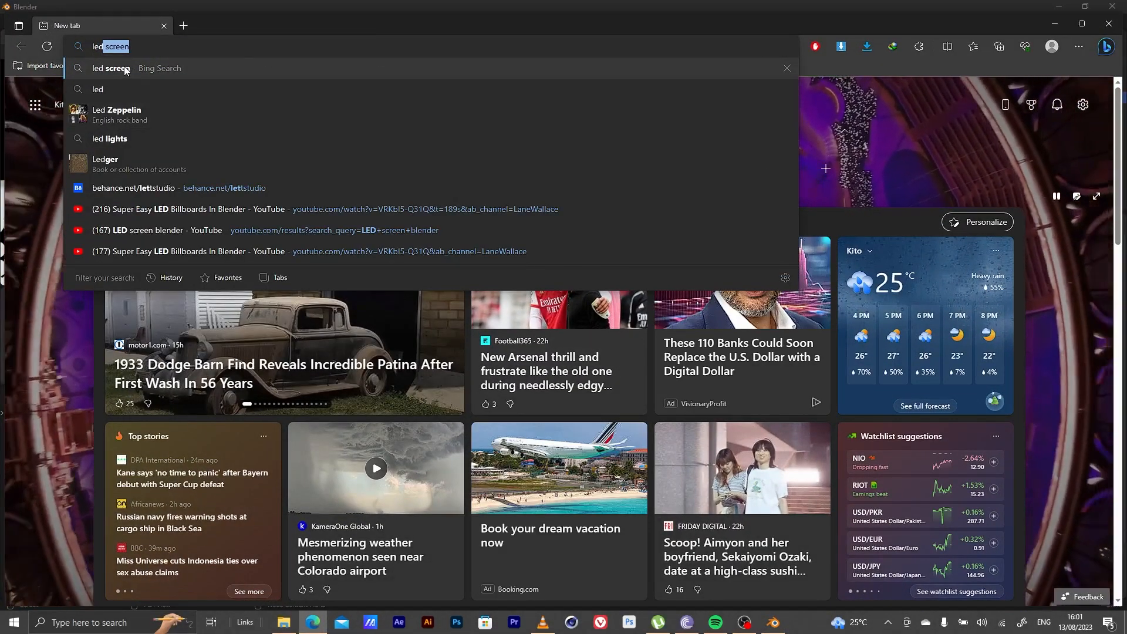
click(123, 70)
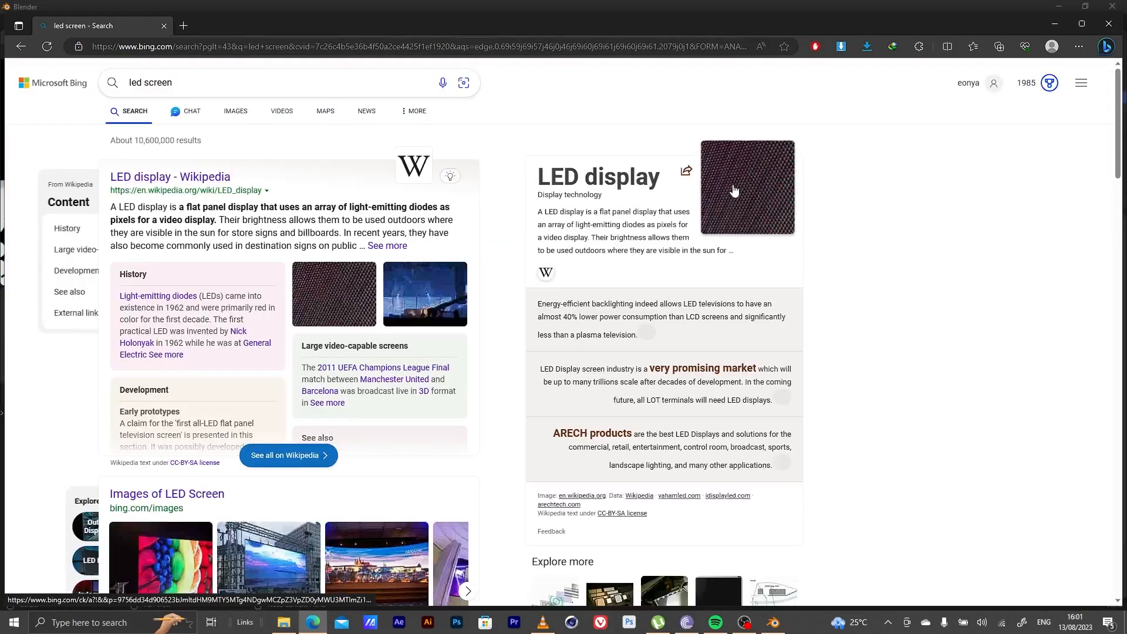
- Examine the image results for LED screens whose individual light dots are clearly visible, including related pictures
click(228, 113)
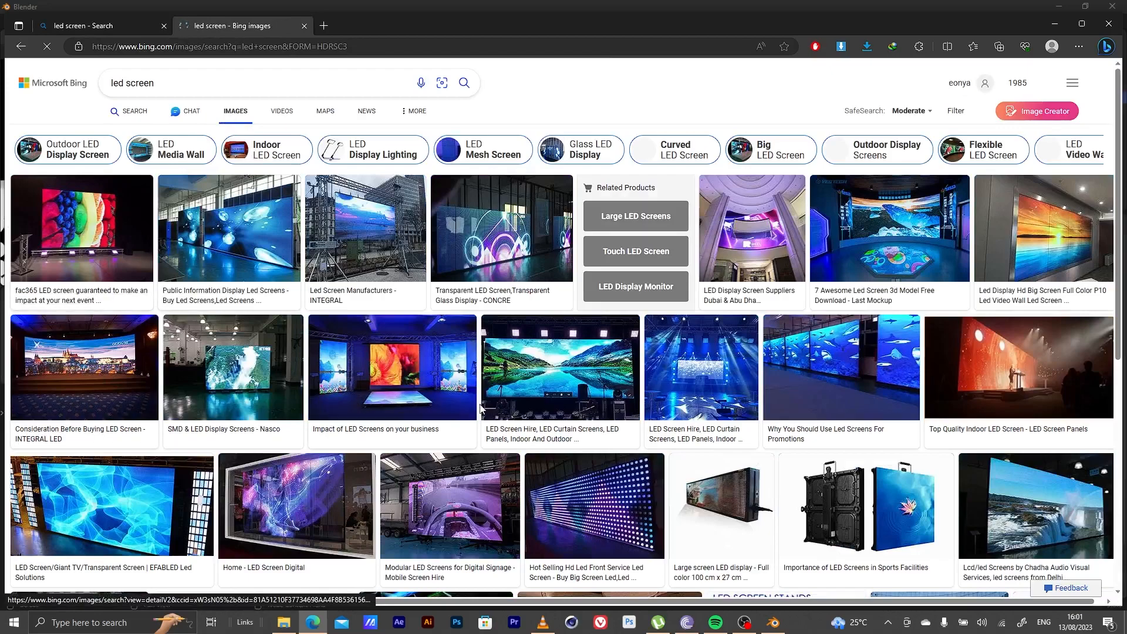
click(624, 508)
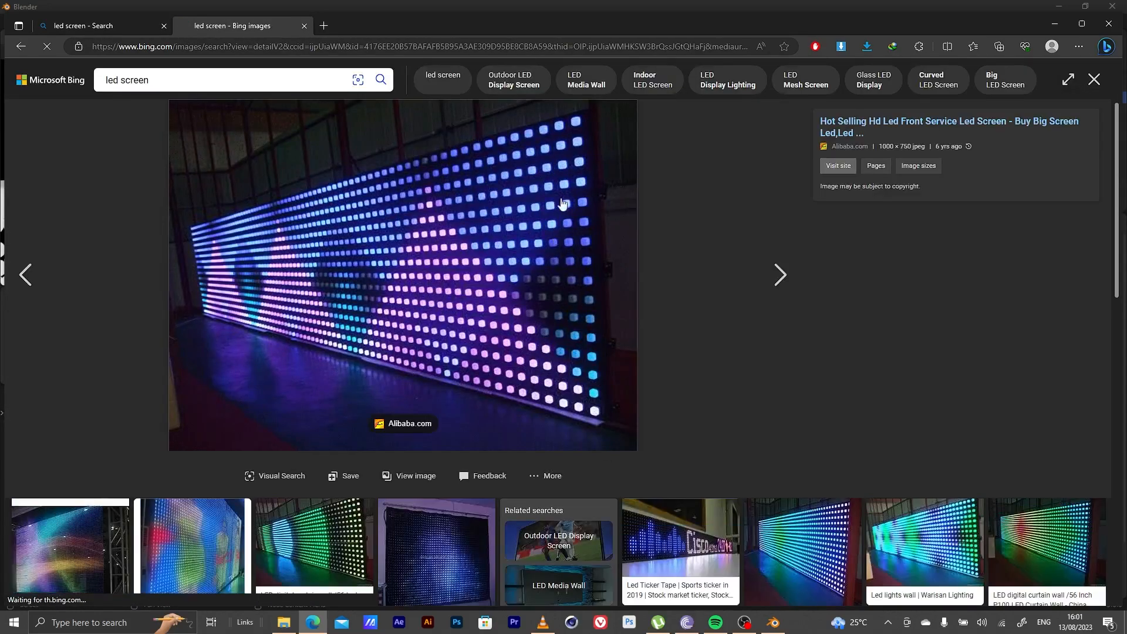
click(426, 530)
scroll(438, 421, down, 4)
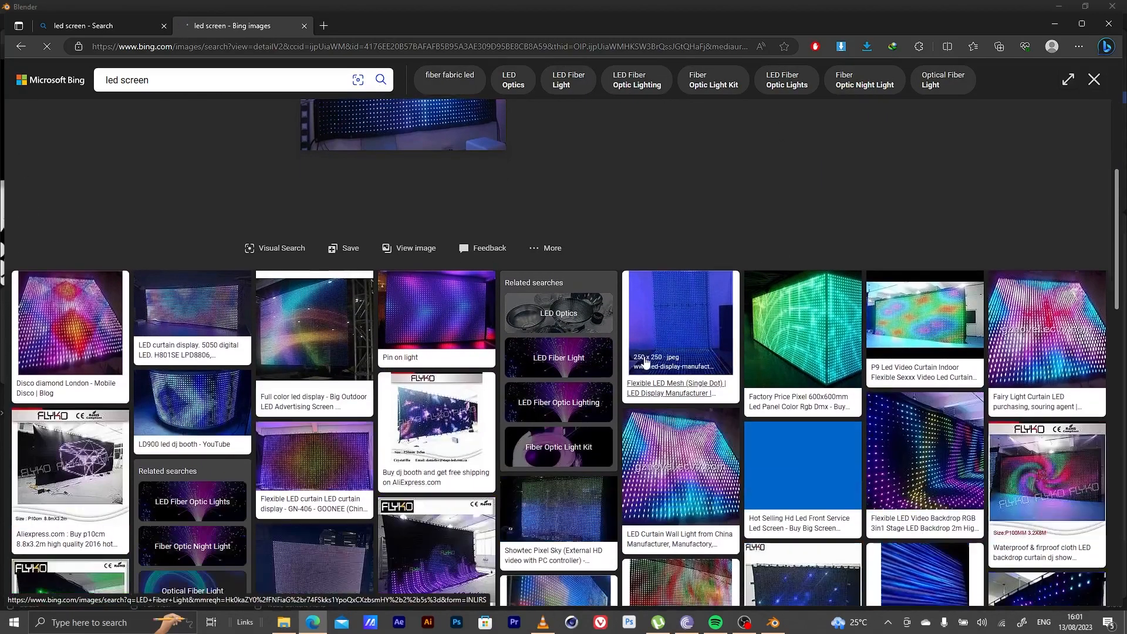
- Examine the fairy light curtain image and its related LED curtain pictures, and switch back to Blender
click(369, 277)
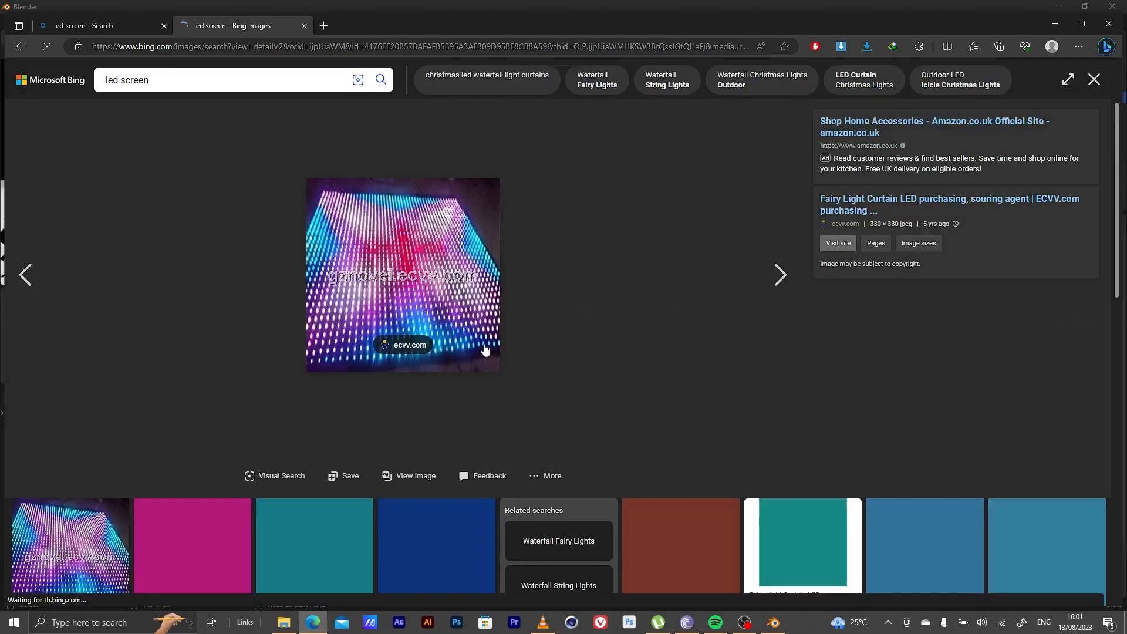
scroll(293, 425, down, 4)
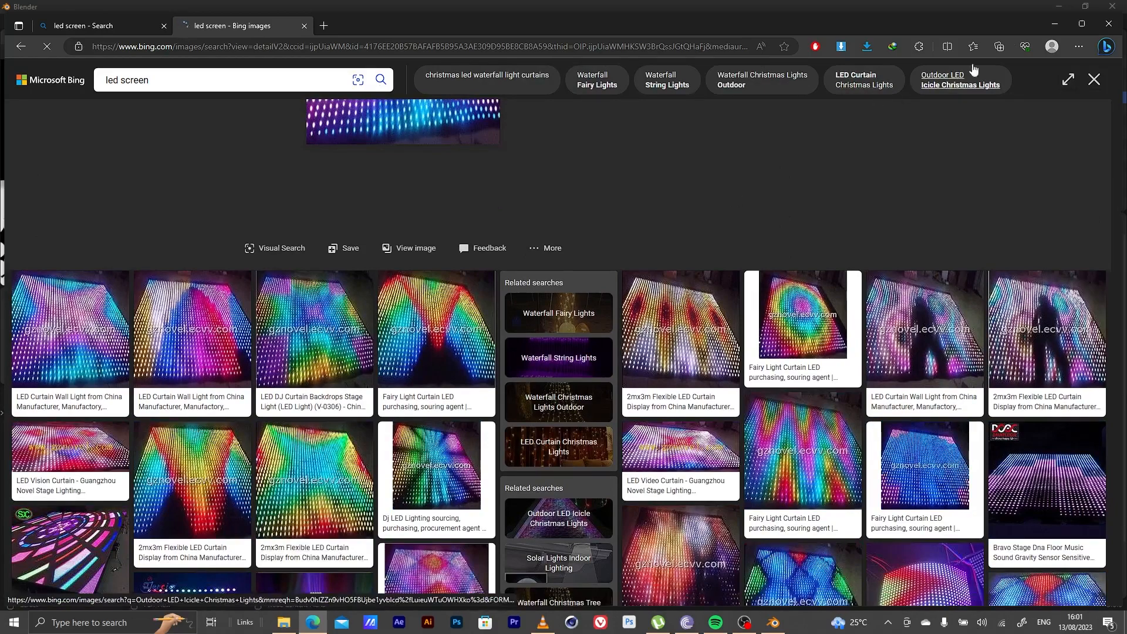
click(1052, 24)
- Set the Voronoi Texture's Randomness to 0.200 and the Less Than Threshold to 0.300, checking the dots up close
drag(279, 514, 254, 509)
mouse_move(515, 459)
mouse_down()
mouse_move(475, 460)
mouse_move(502, 460)
mouse_up()
scroll(393, 242, down, 6)
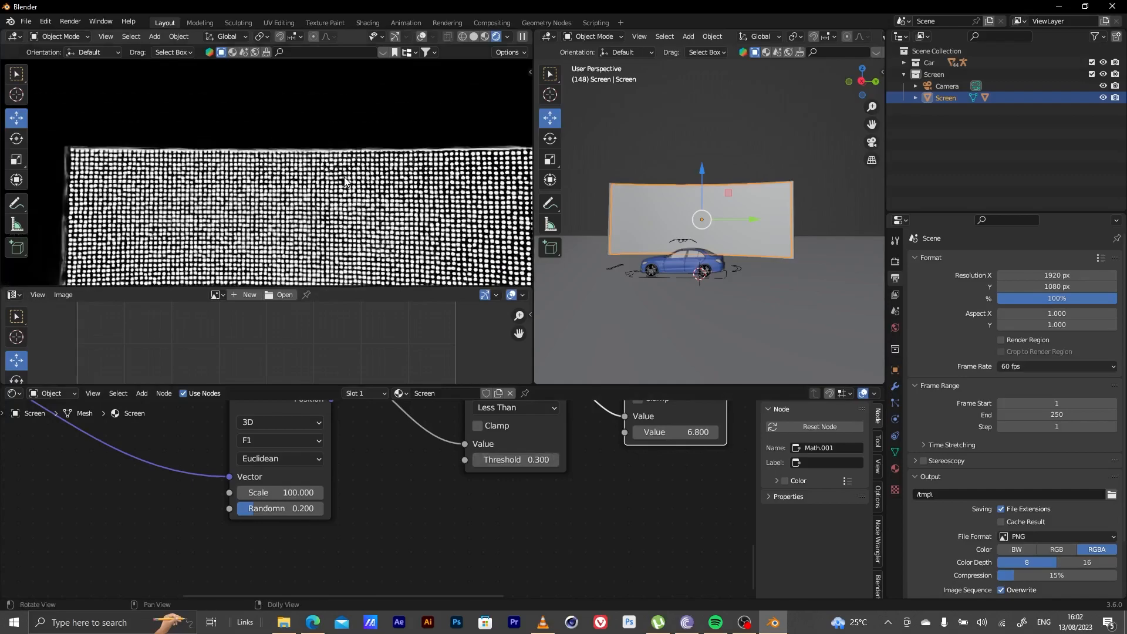
middle_drag(344, 181, 292, 167)
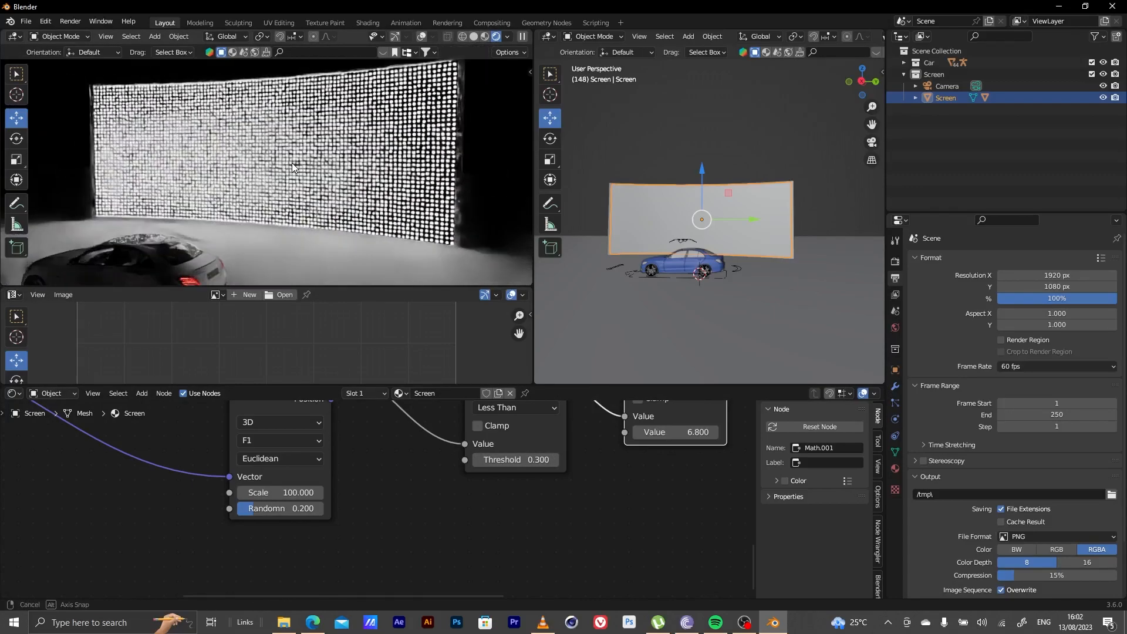
scroll(292, 163, up, 3)
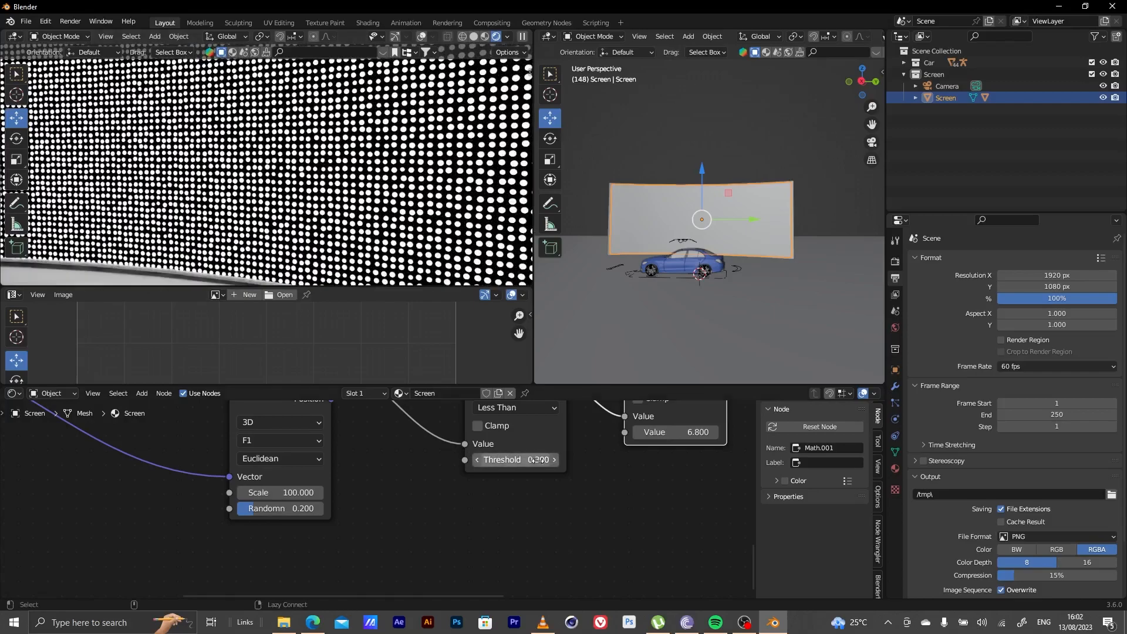
- Lower the Less Than node's Threshold to 0.100 and raise the Multiply node's value to about 14.5
click(477, 460)
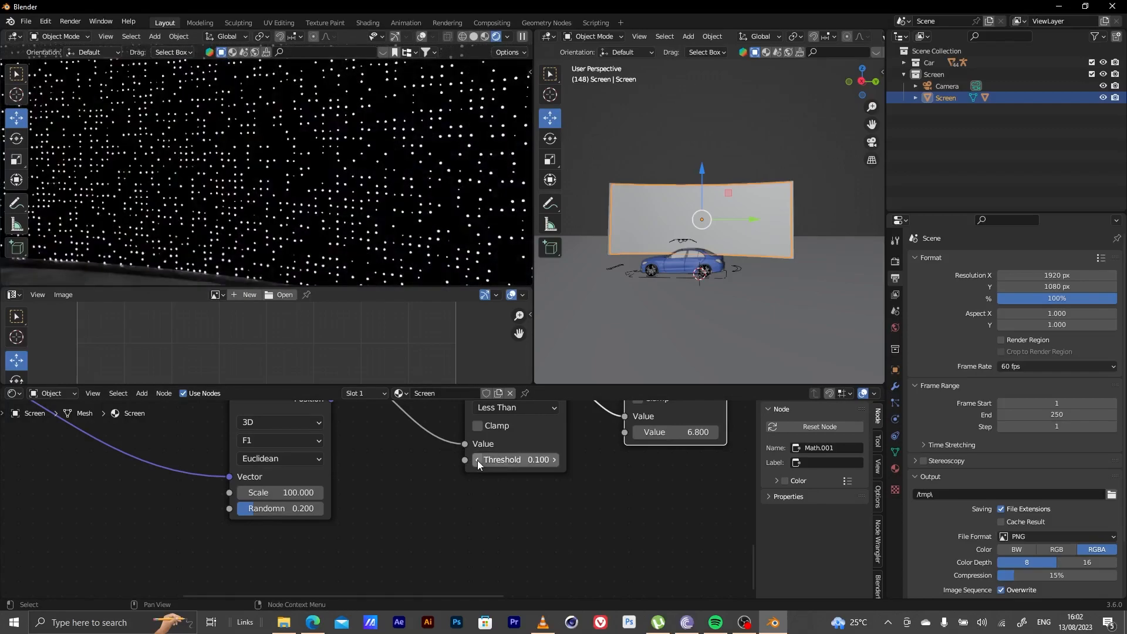
click(554, 459)
drag(697, 438, 741, 439)
scroll(298, 488, up, 4)
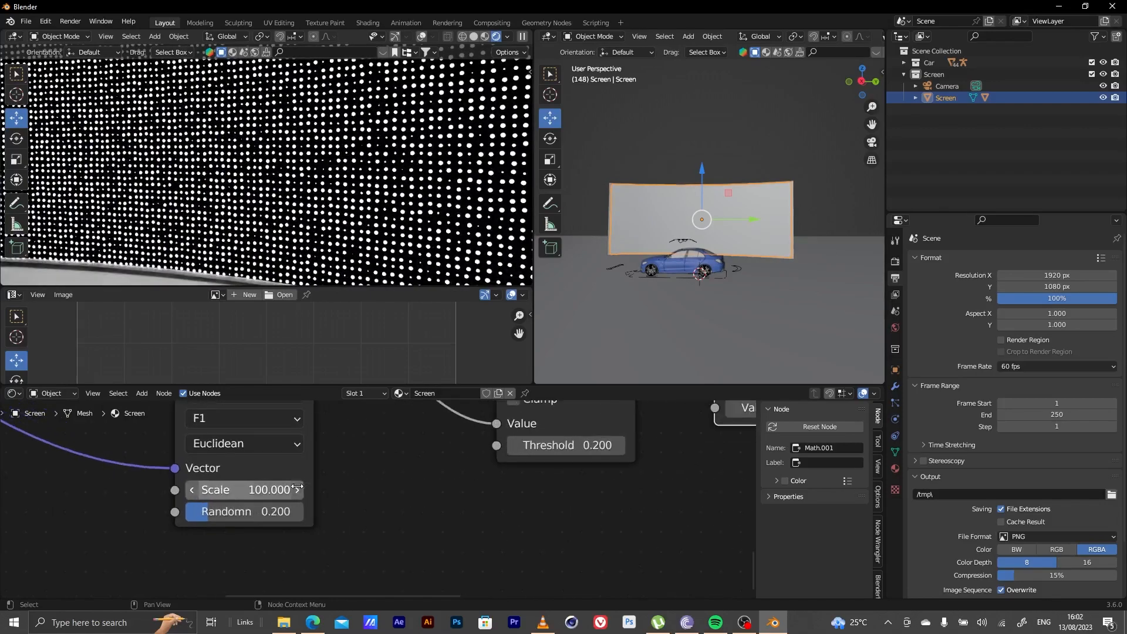
click(534, 445)
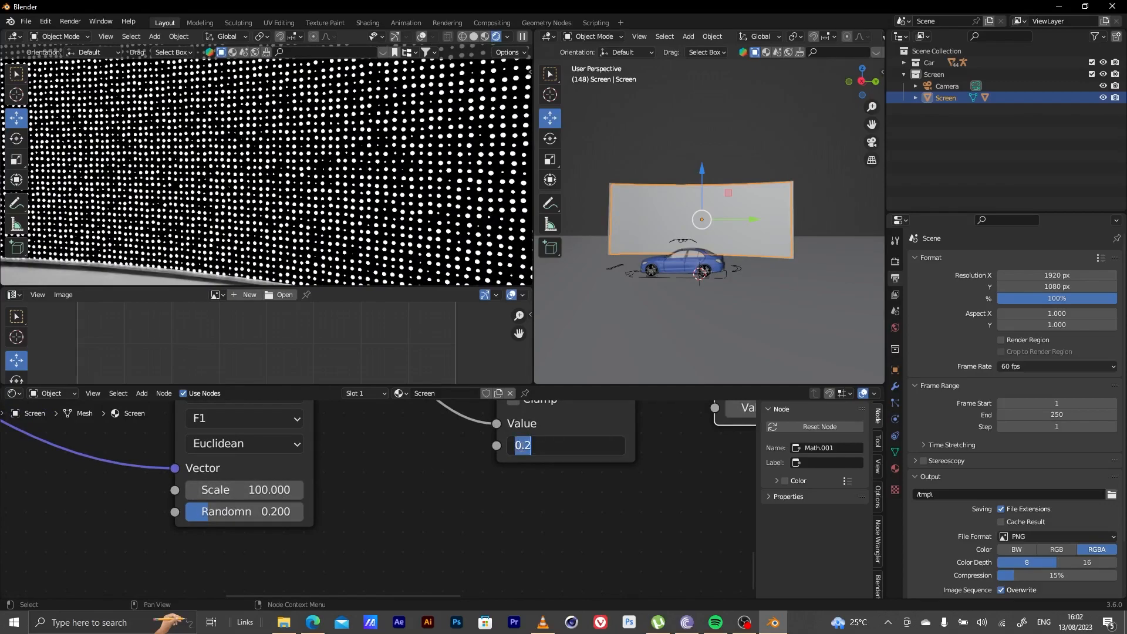
key(Return)
click(514, 443)
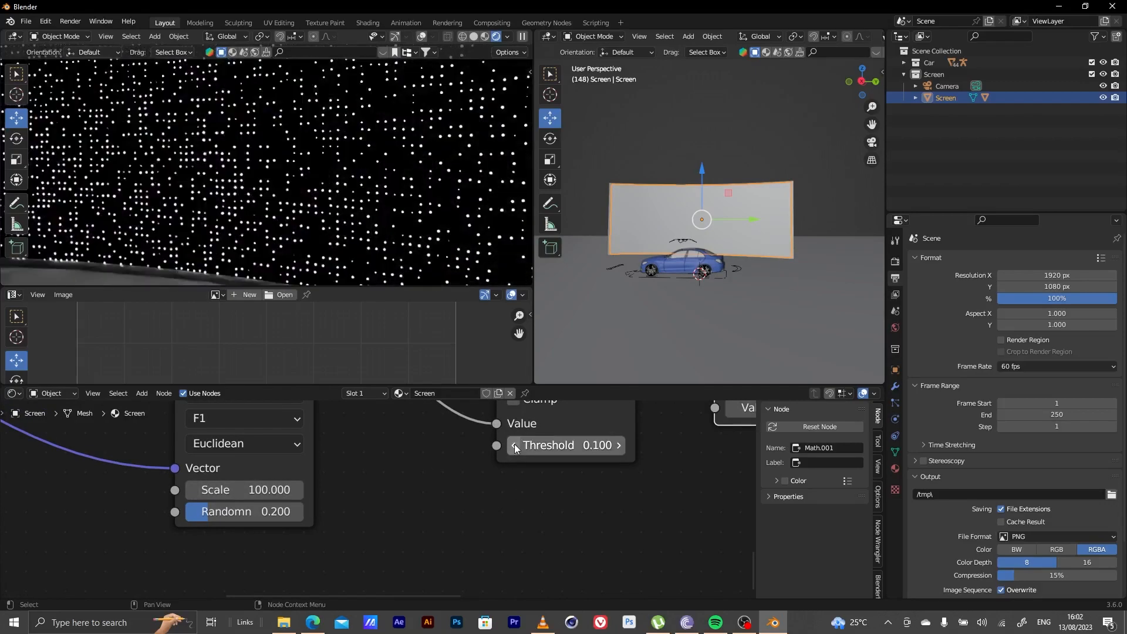
- Set the Voronoi Texture's Scale to 200 for a denser dot pattern
drag(258, 489, 328, 489)
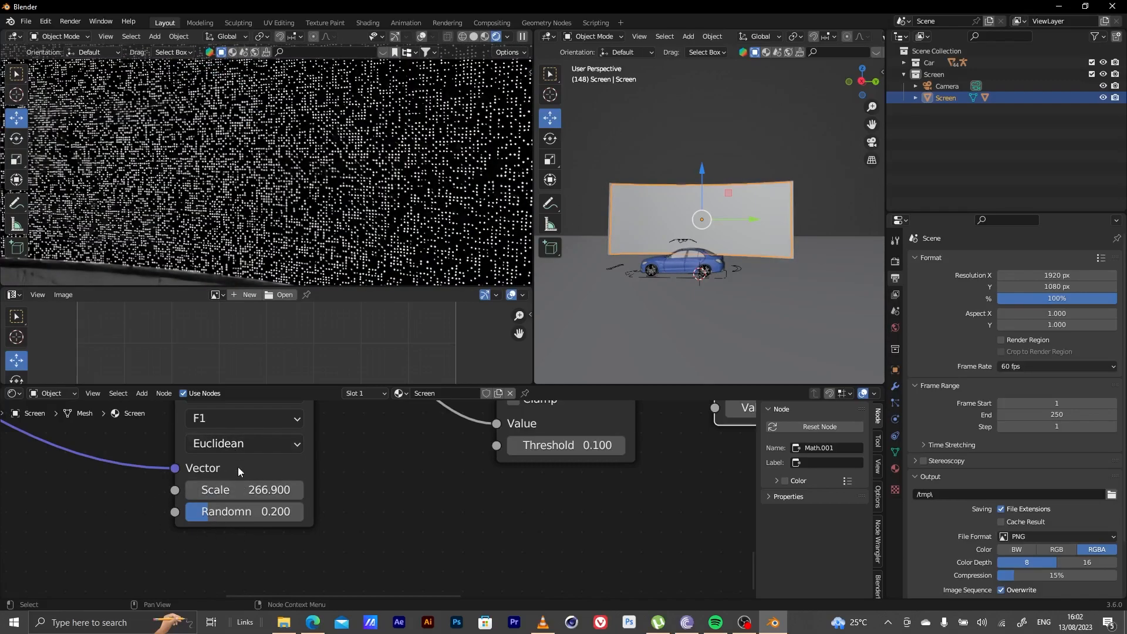
click(260, 487)
text(200)
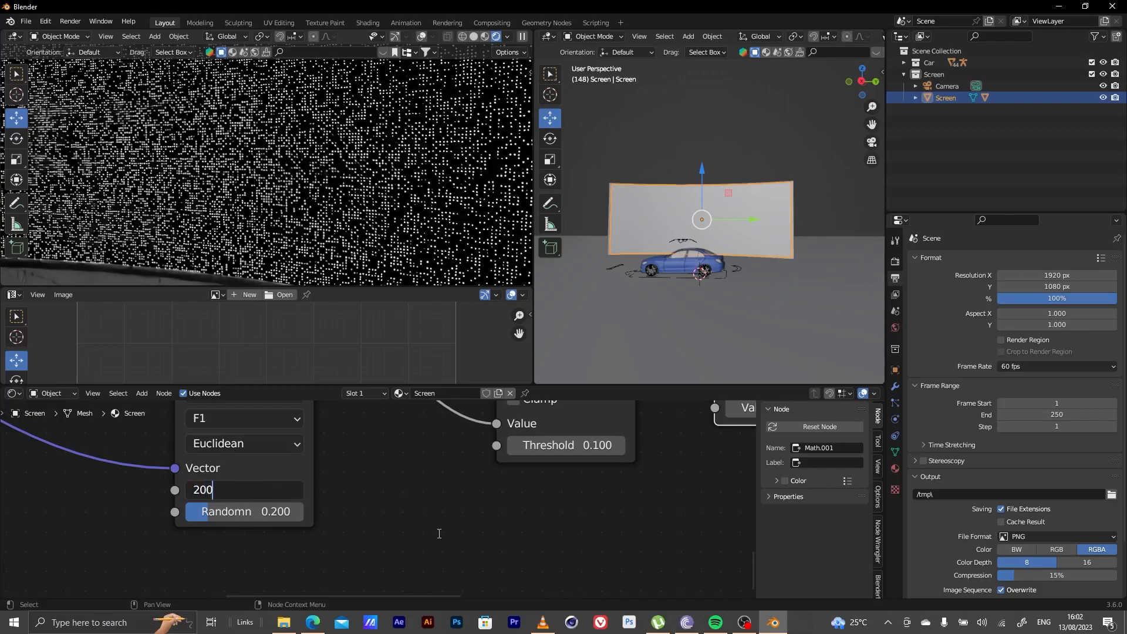
key(Return)
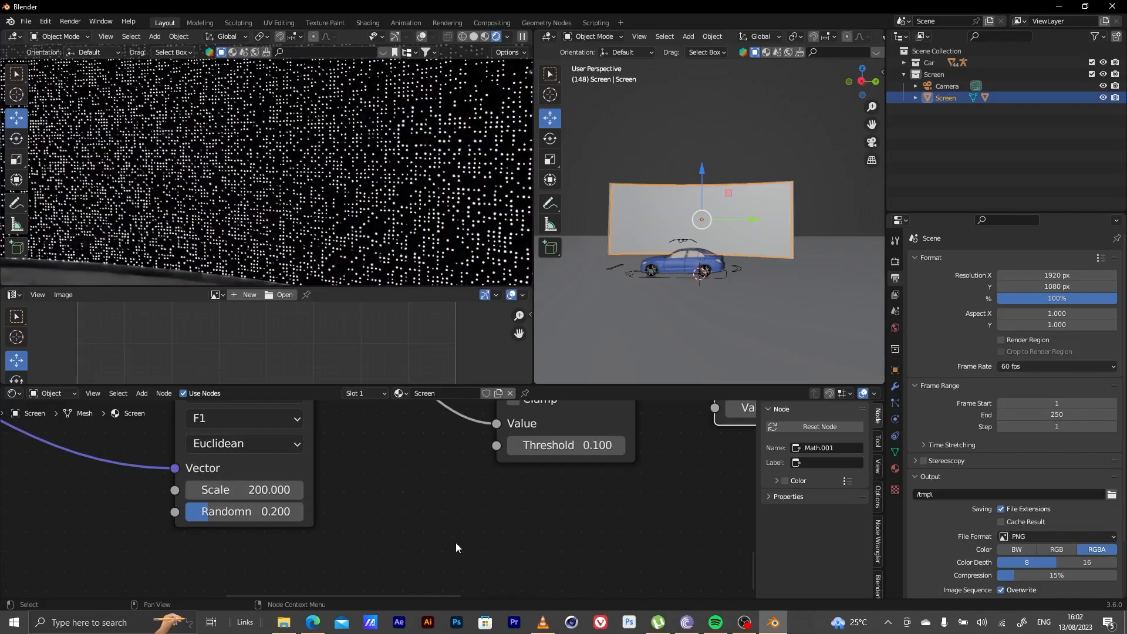
- Set the Voronoi Texture's Randomness to 0 and check the dot grid from different distances in the rendered view
mouse_move(193, 509)
mouse_down()
mouse_move(300, 511)
mouse_move(185, 512)
mouse_up()
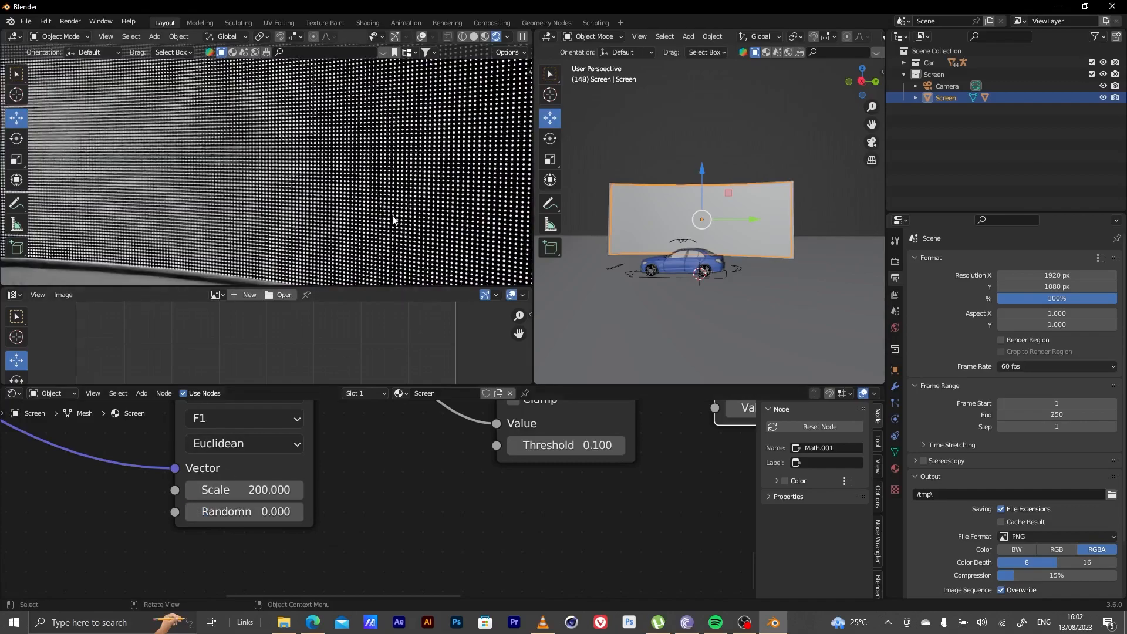
alt+right_drag(365, 163, 354, 232)
mouse_move(353, 231)
middle_down()
mouse_move(364, 217)
mouse_move(333, 222)
mouse_move(351, 225)
mouse_move(335, 232)
middle_up()
alt+drag(336, 231, 395, 214)
mouse_move(310, 223)
alt+right_down()
mouse_move(302, 202)
mouse_move(298, 235)
alt+right_up()
alt+middle_drag(298, 234, 302, 202)
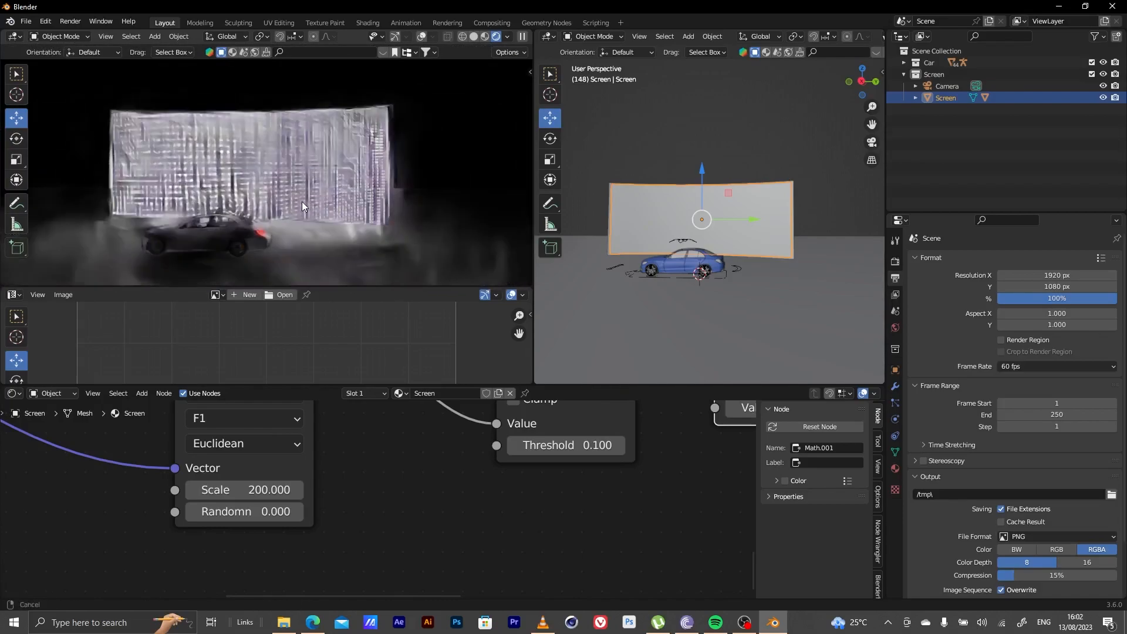
alt+drag(301, 202, 276, 205)
- Reconnect the Principled BSDF output to the Material Output's Surface in the Screen material
middle_drag(430, 480, 377, 567)
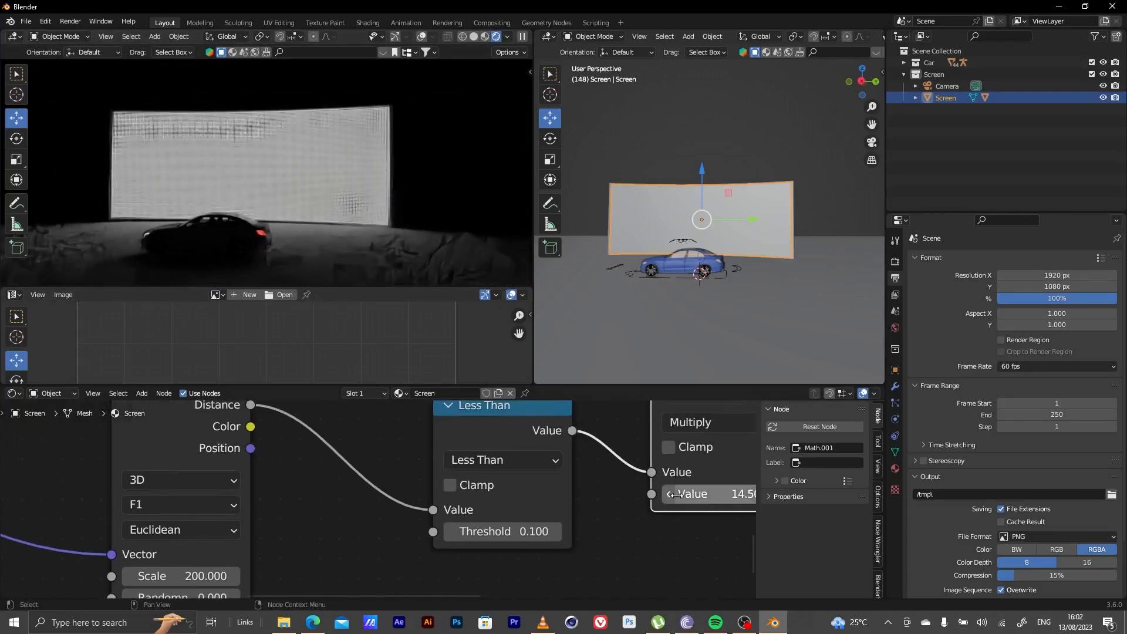
scroll(435, 520, down, 6)
scroll(571, 514, down, 11)
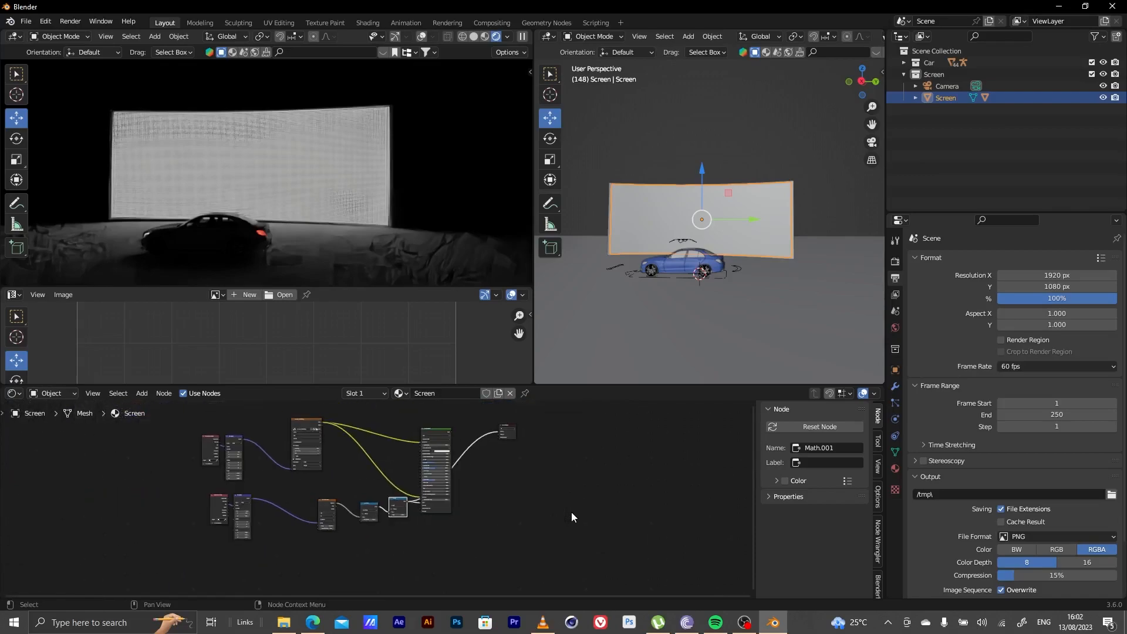
middle_drag(520, 486, 516, 512)
scroll(460, 460, up, 7)
drag(508, 425, 597, 424)
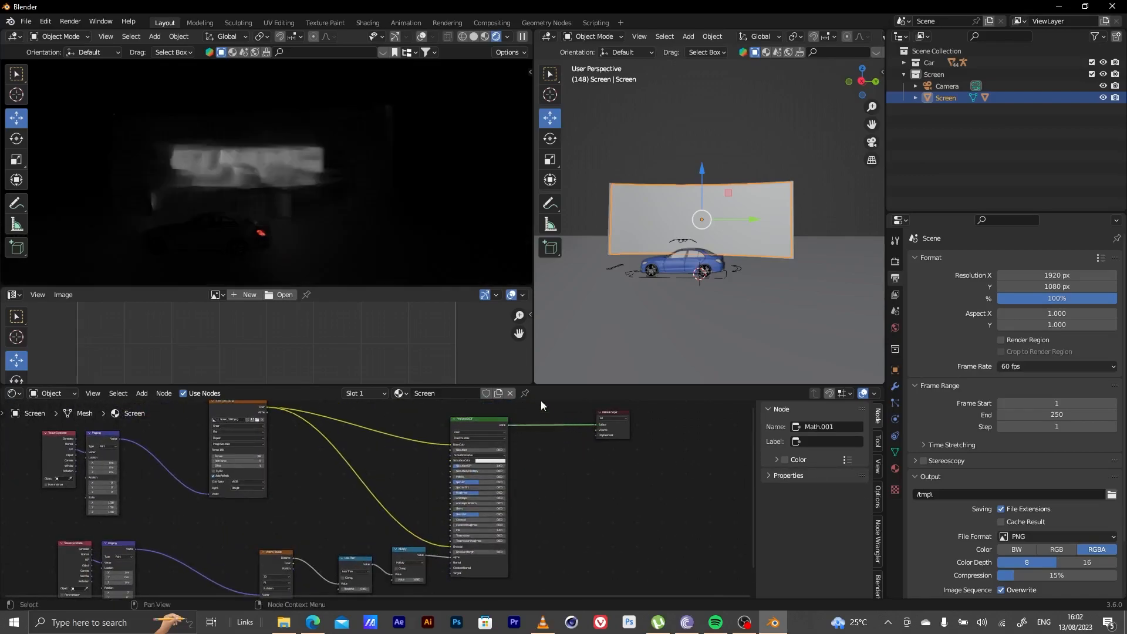
- Examine the dotted lettering on the LED screen up close and from farther back with the car in view
scroll(220, 131, up, 5)
scroll(275, 161, down, 4)
scroll(369, 178, up, 3)
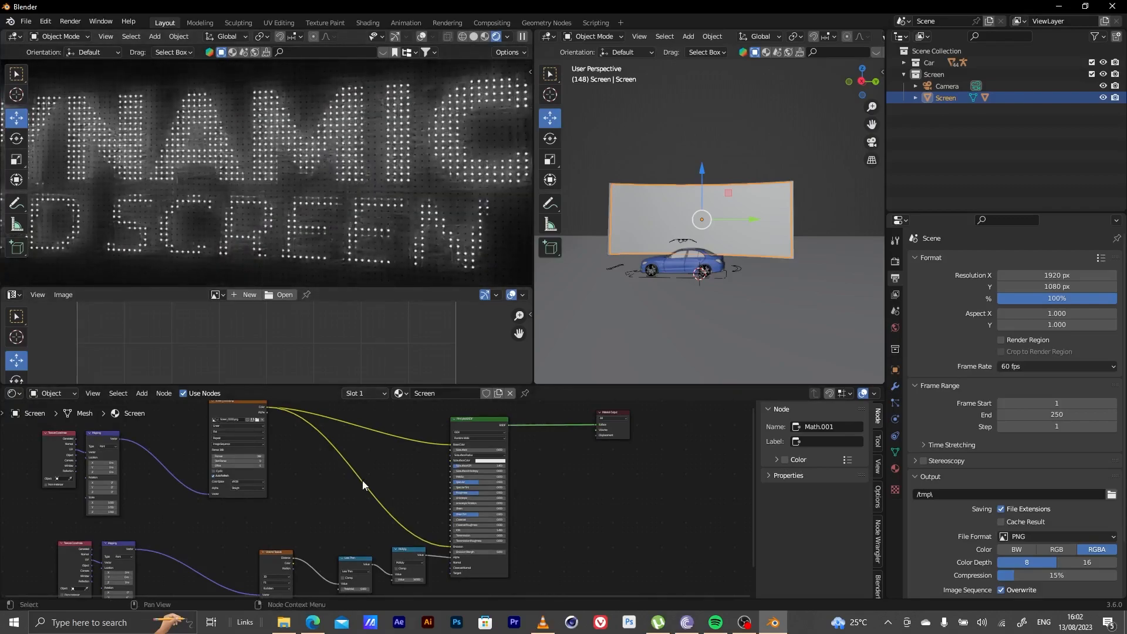
middle_drag(379, 548, 366, 492)
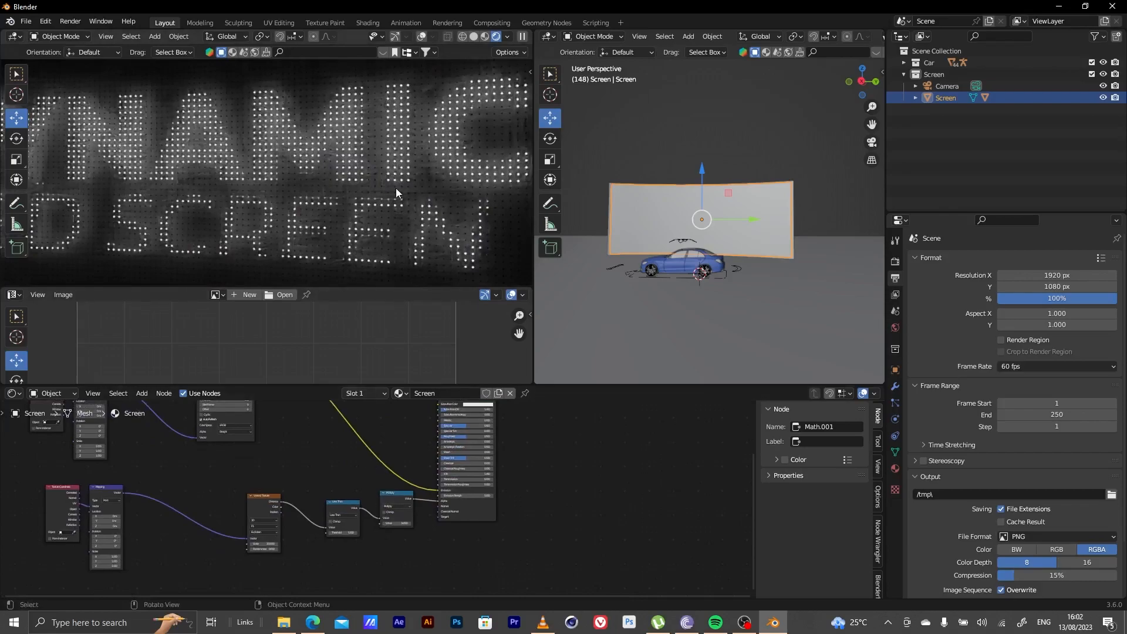
mouse_move(346, 251)
middle_down()
mouse_move(310, 138)
mouse_move(318, 110)
mouse_move(323, 143)
mouse_move(295, 163)
mouse_move(295, 199)
middle_up()
scroll(294, 163, up, 5)
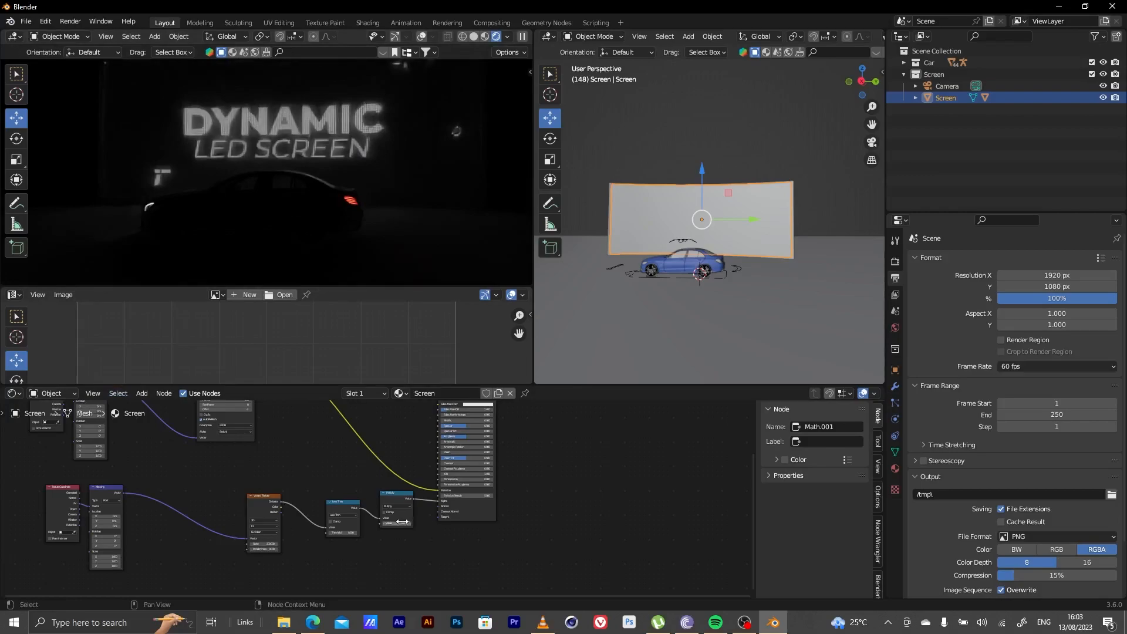
- Set the Multiply node's value to 40 and connect Less Than directly to the Principled BSDF's Alpha, bypassing Multiply
scroll(404, 522, up, 5)
drag(382, 482, 352, 480)
middle_drag(314, 460, 279, 516)
drag(269, 518, 458, 461)
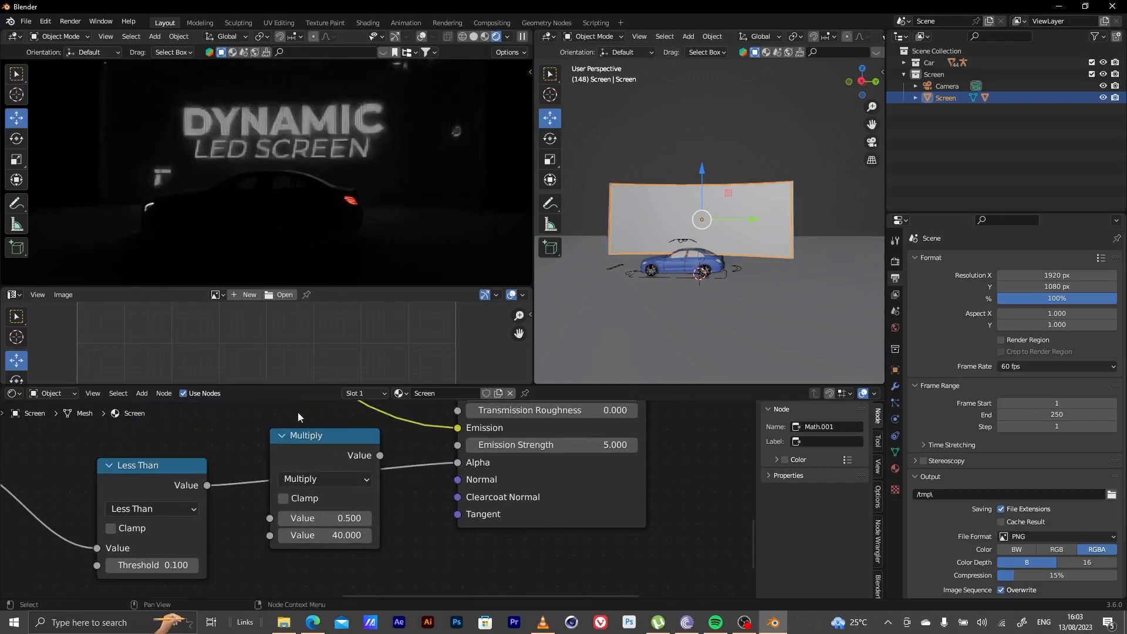
- Set the Less Than node's Threshold to 0.200 and check the LED lettering up close in the rendered view
click(195, 564)
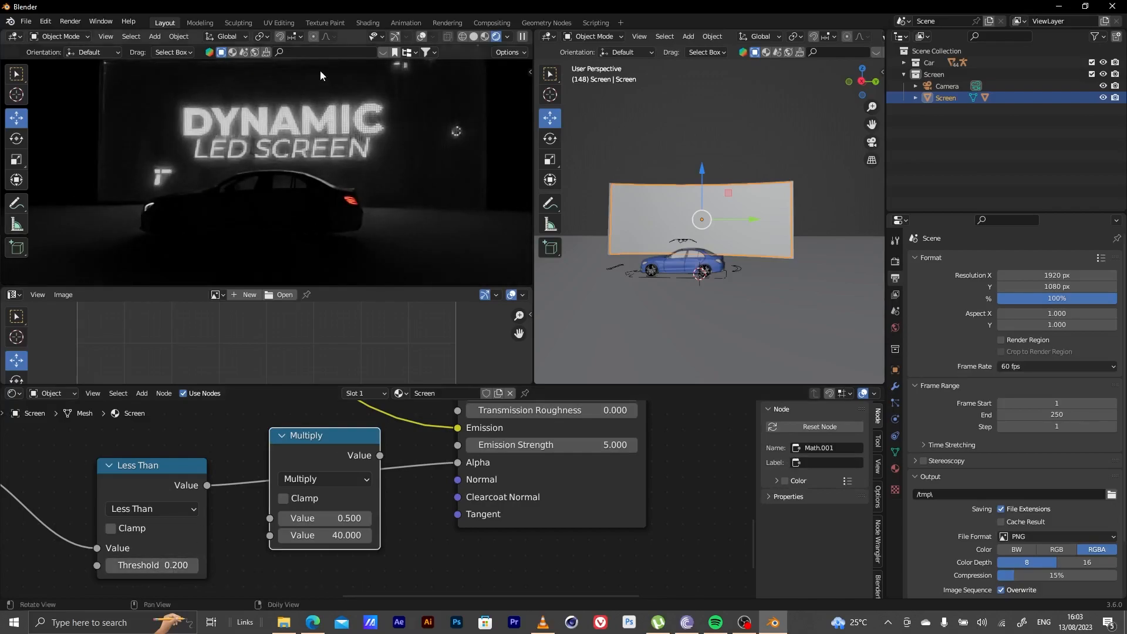
scroll(336, 106, up, 3)
scroll(364, 170, up, 3)
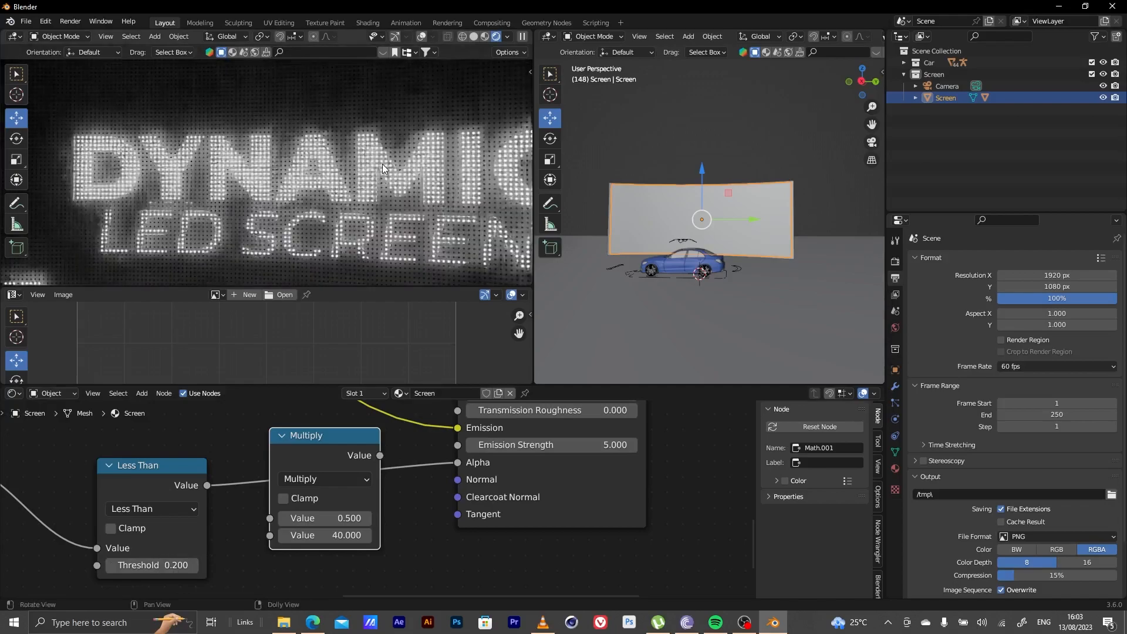
middle_drag(352, 170, 186, 215)
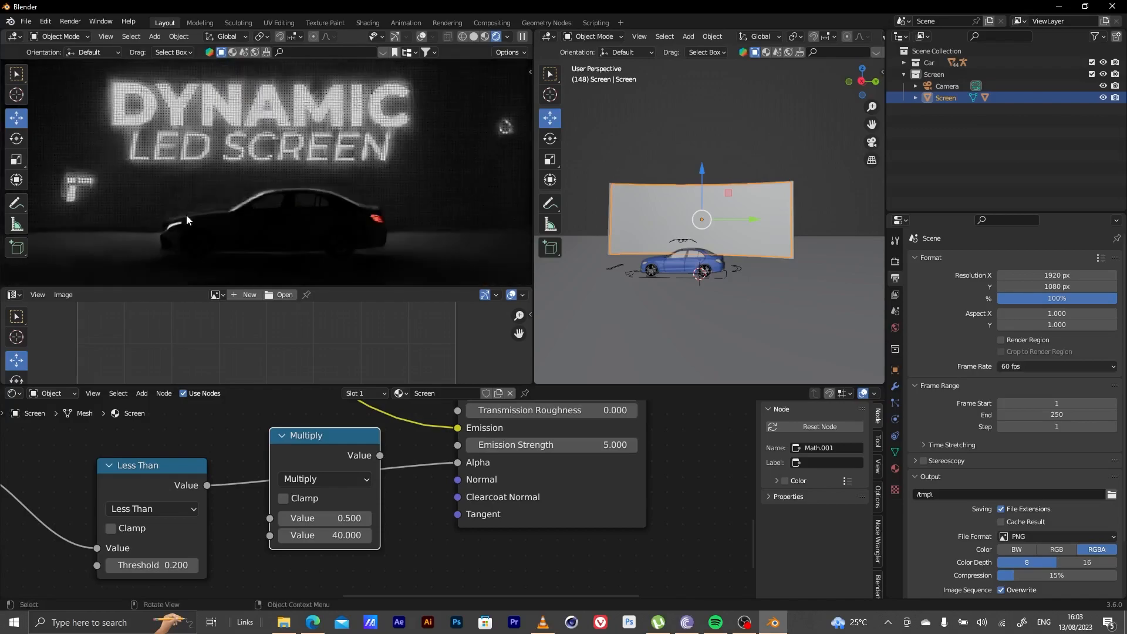
- Change the Shader Editor area to the Timeline and scrub the screen animation to frame 26
click(16, 395)
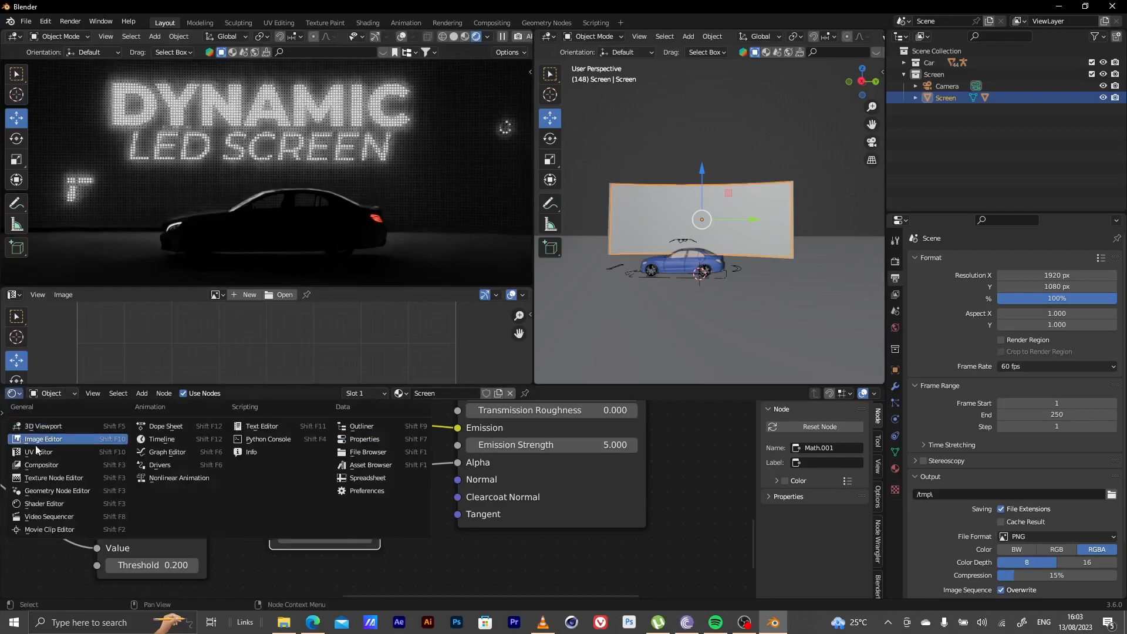
click(160, 438)
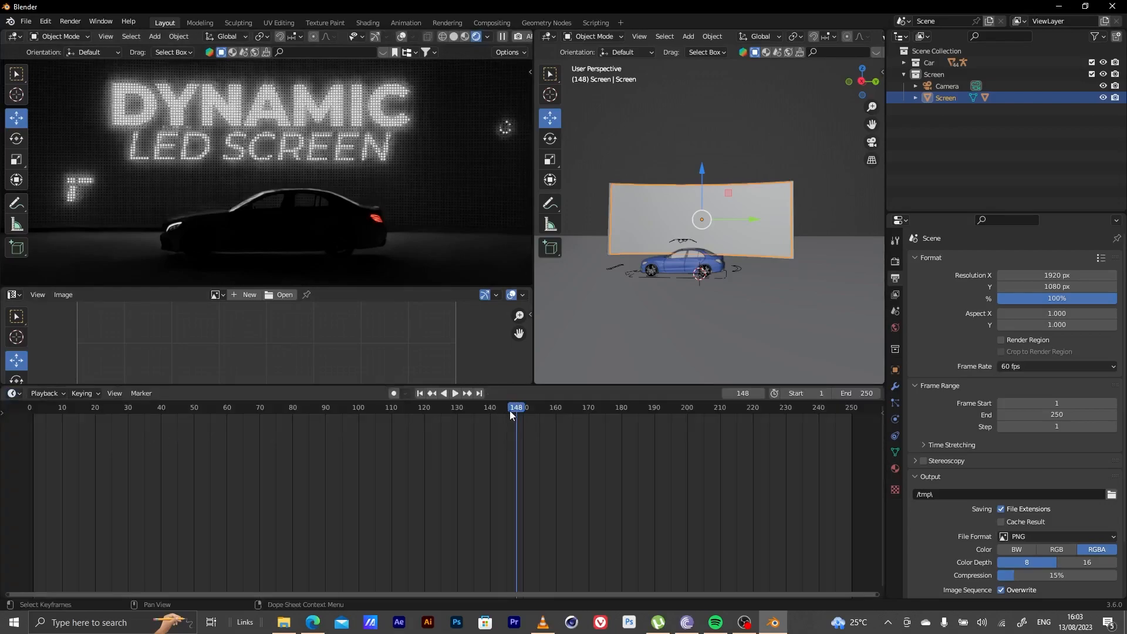
drag(434, 422, 115, 449)
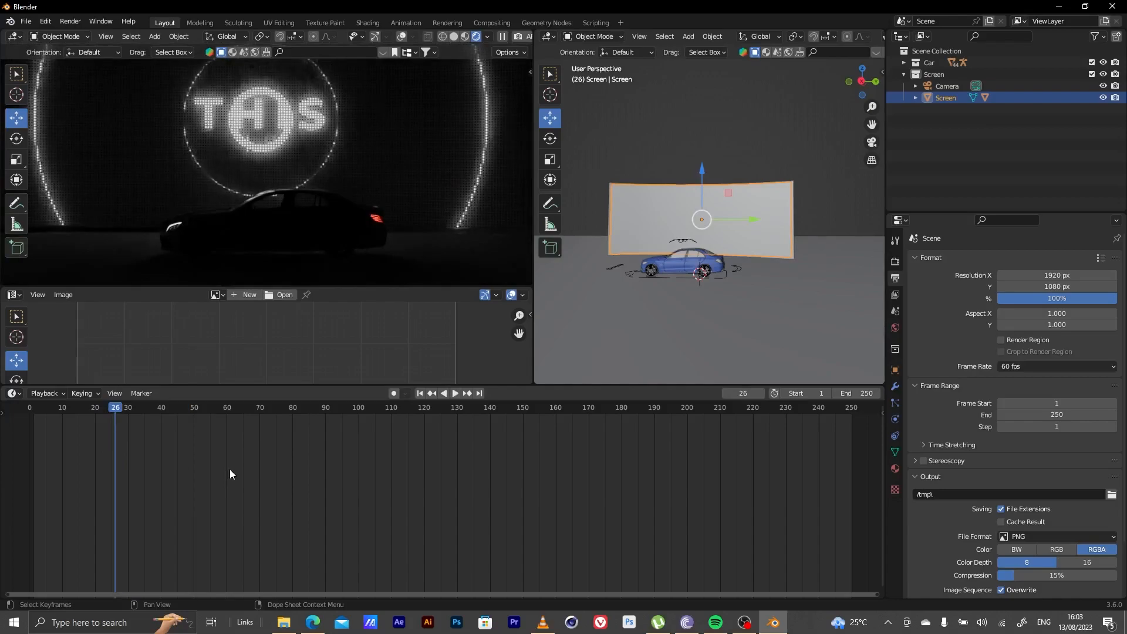
- Select the floor plane and change the Timeline area back to the Shader Editor
click(77, 248)
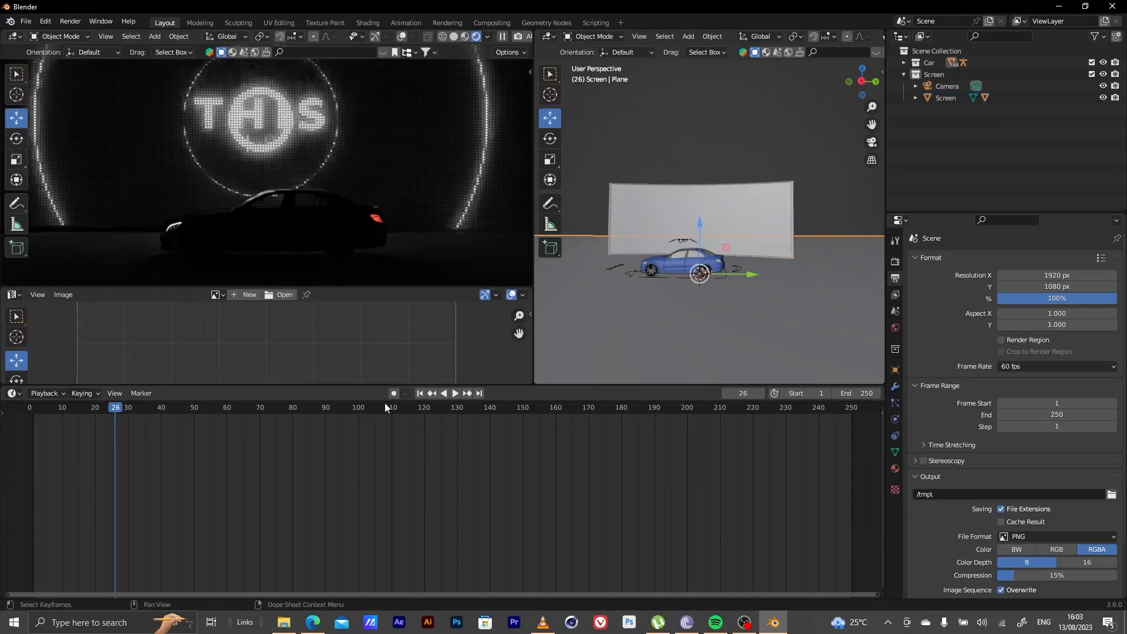
click(17, 393)
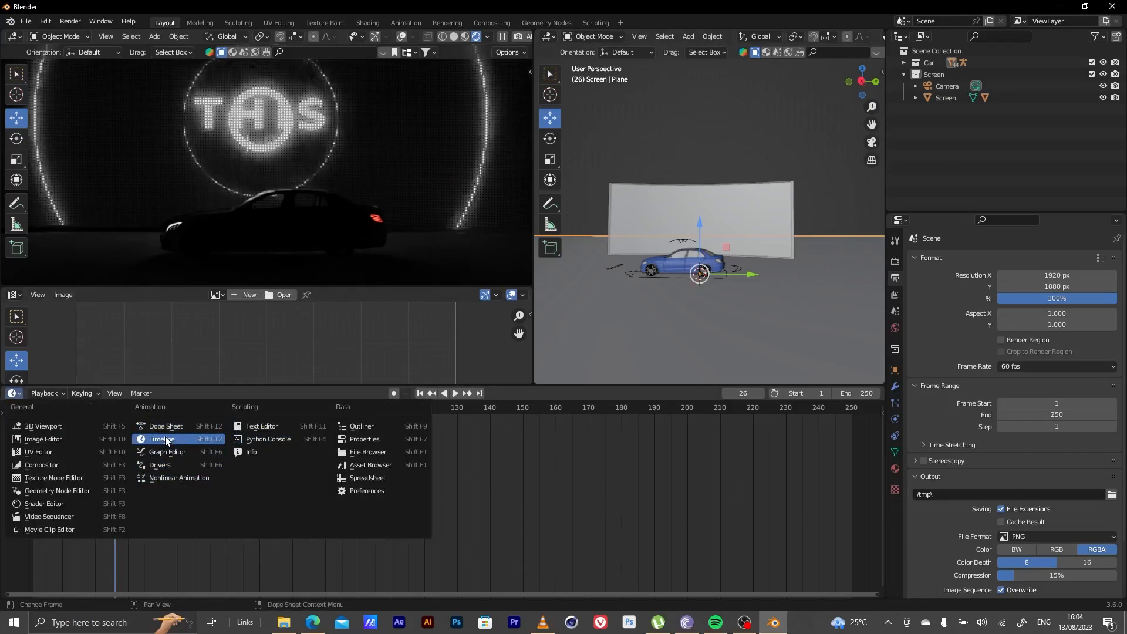
click(56, 503)
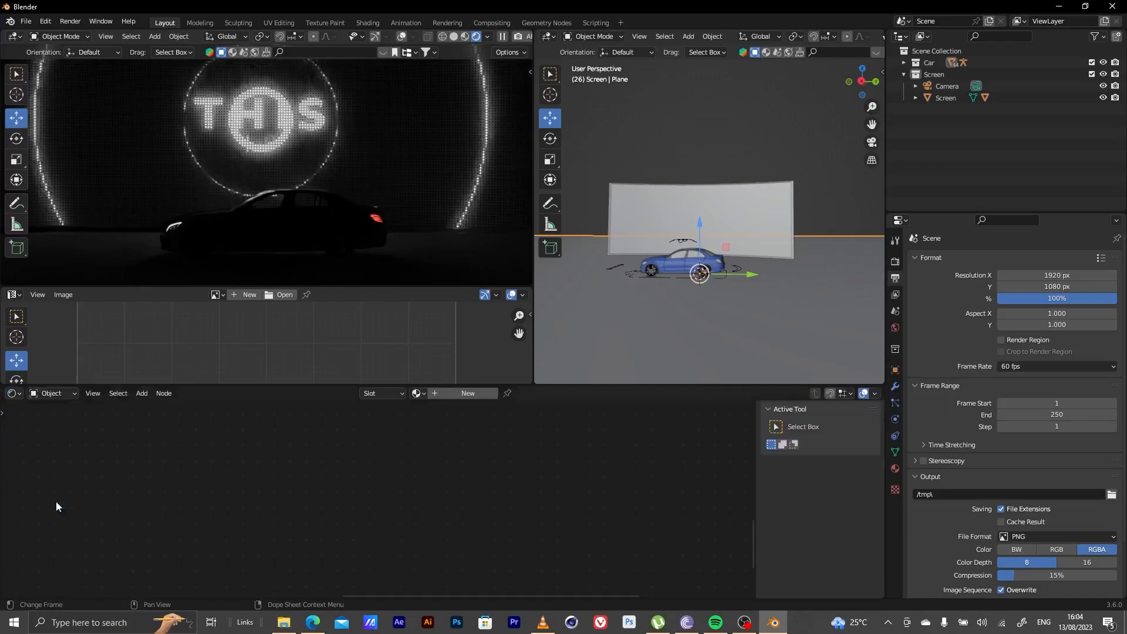
- Create a new material for the floor plane and name it Floor
click(467, 394)
scroll(477, 471, down, 4)
middle_drag(477, 470, 437, 569)
scroll(451, 551, down, 1)
scroll(416, 457, up, 5)
middle_drag(495, 461, 428, 524)
scroll(297, 453, up, 4)
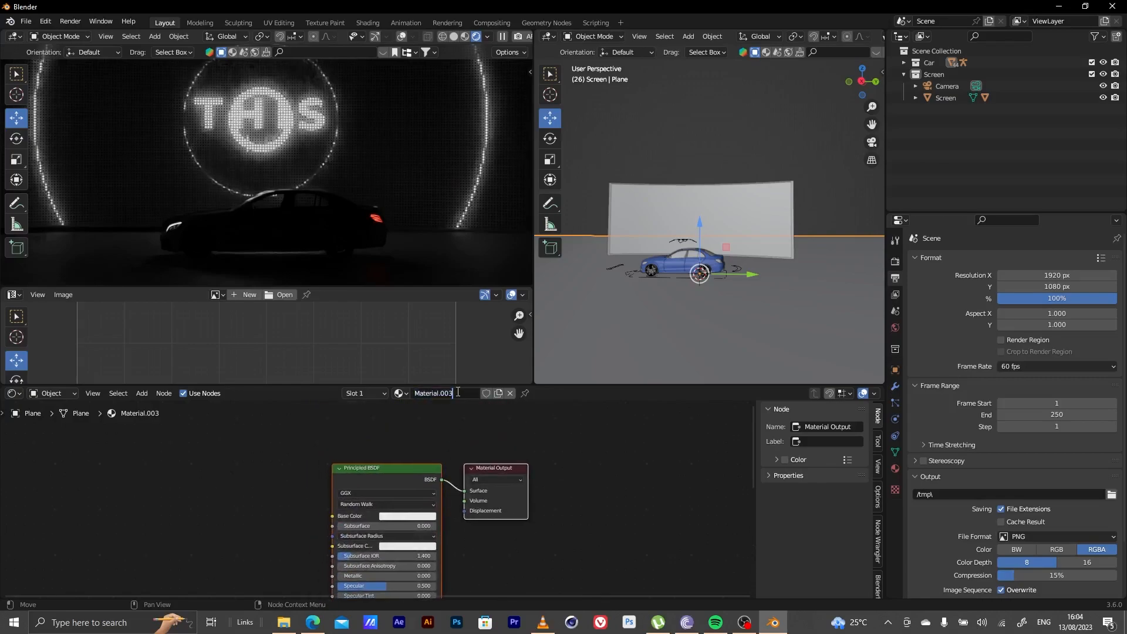
text(Floor)
key(Return)
- Darken the Floor material's Base Color to near black
click(420, 516)
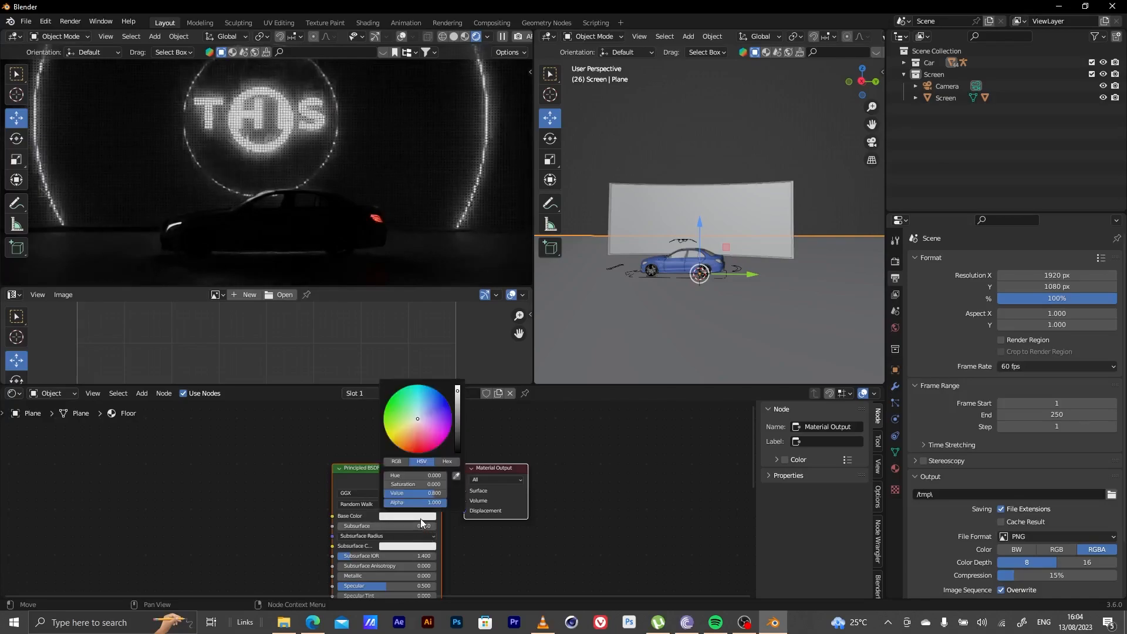
drag(458, 405, 458, 448)
- Add a Noise Texture node to the Floor material, placed well ahead of the Principled BSDF
scroll(645, 470, down, 4)
middle_drag(546, 514, 663, 493)
key(shift+a)
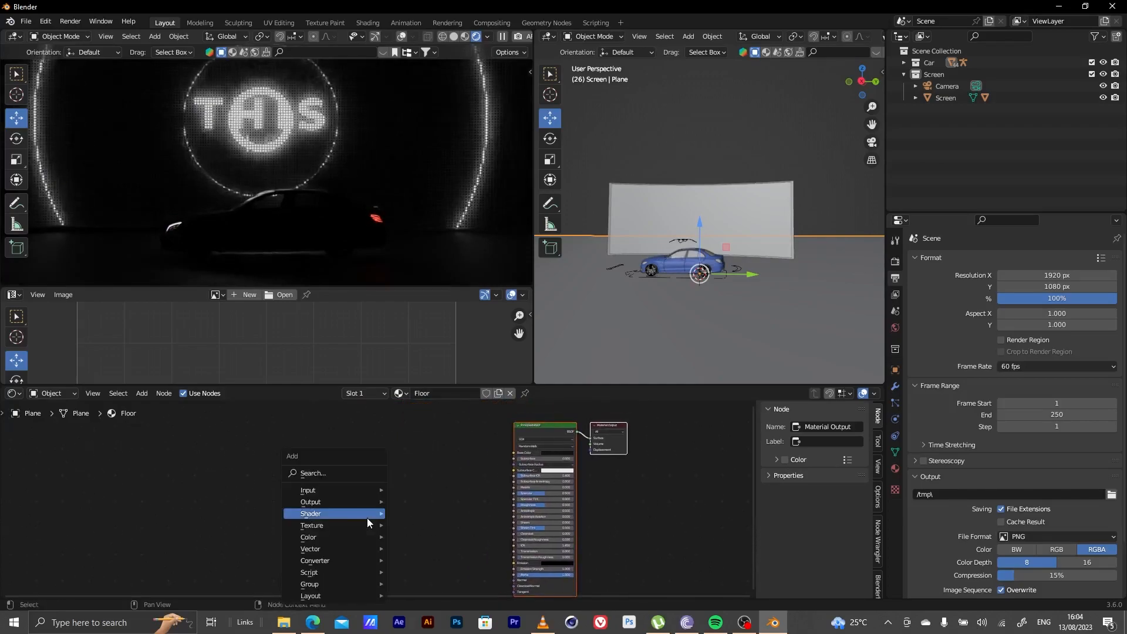
mouse_move(359, 491)
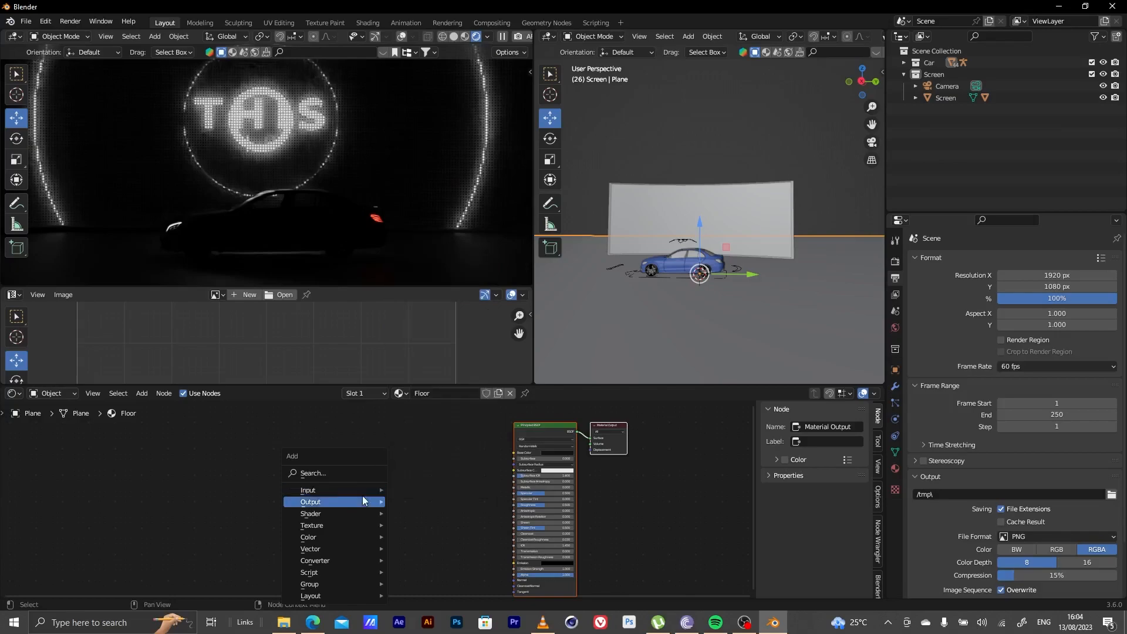
click(329, 469)
text(noise)
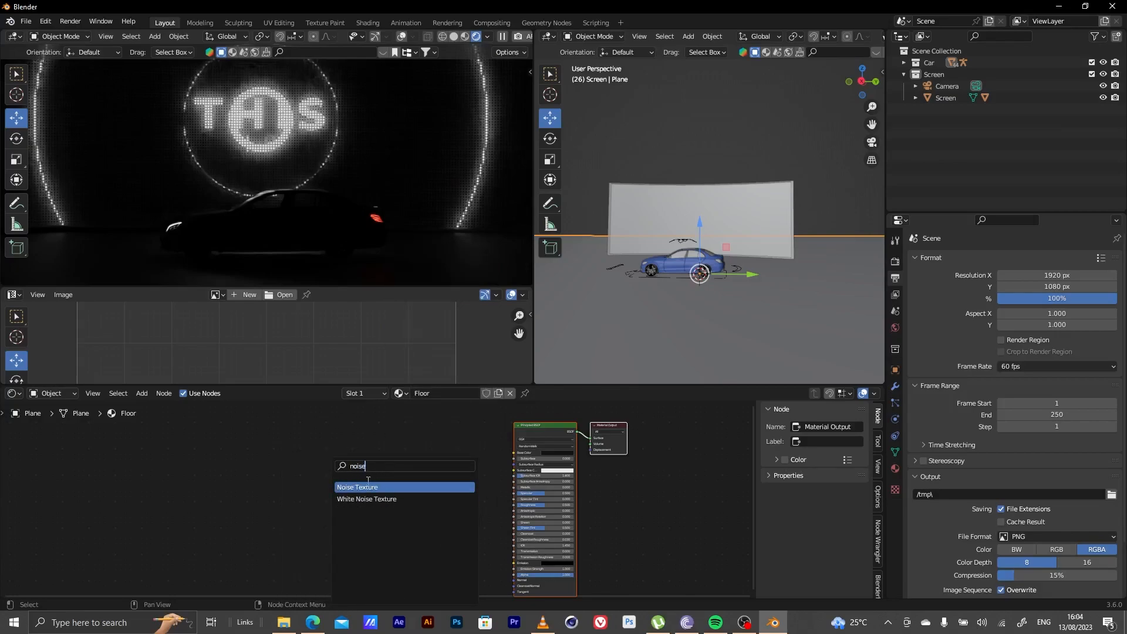
key(Return)
click(256, 505)
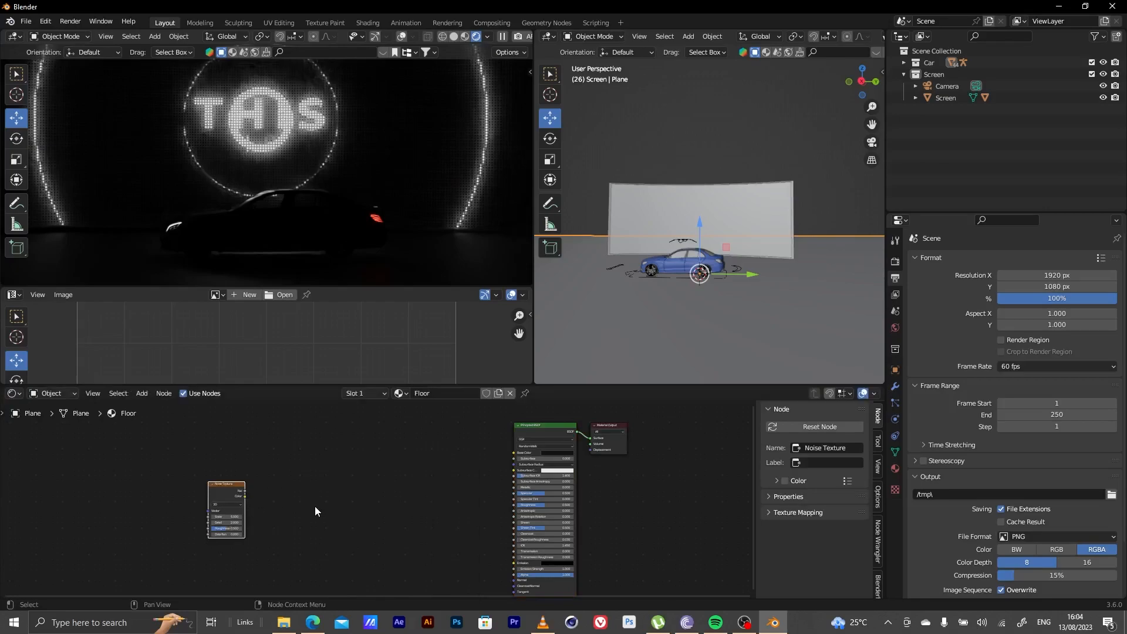
key(shift+a)
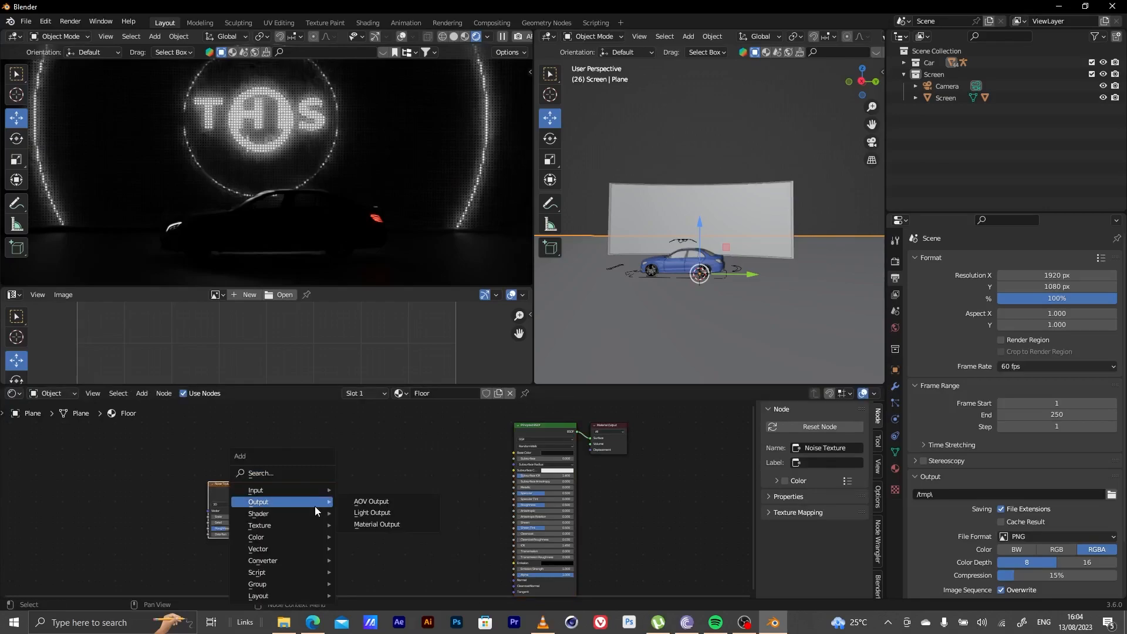
click(302, 472)
text(color)
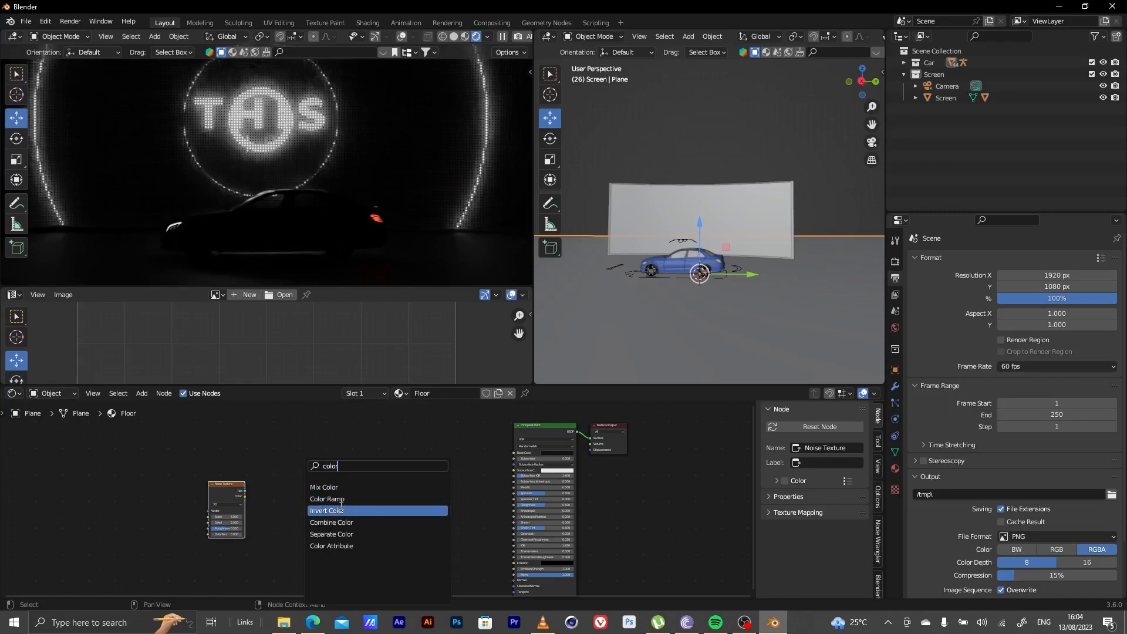
click(339, 506)
right_click(340, 505)
- Add a Color Ramp node between the Noise Texture and the Principled BSDF
key(shift+a)
click(320, 473)
text(color)
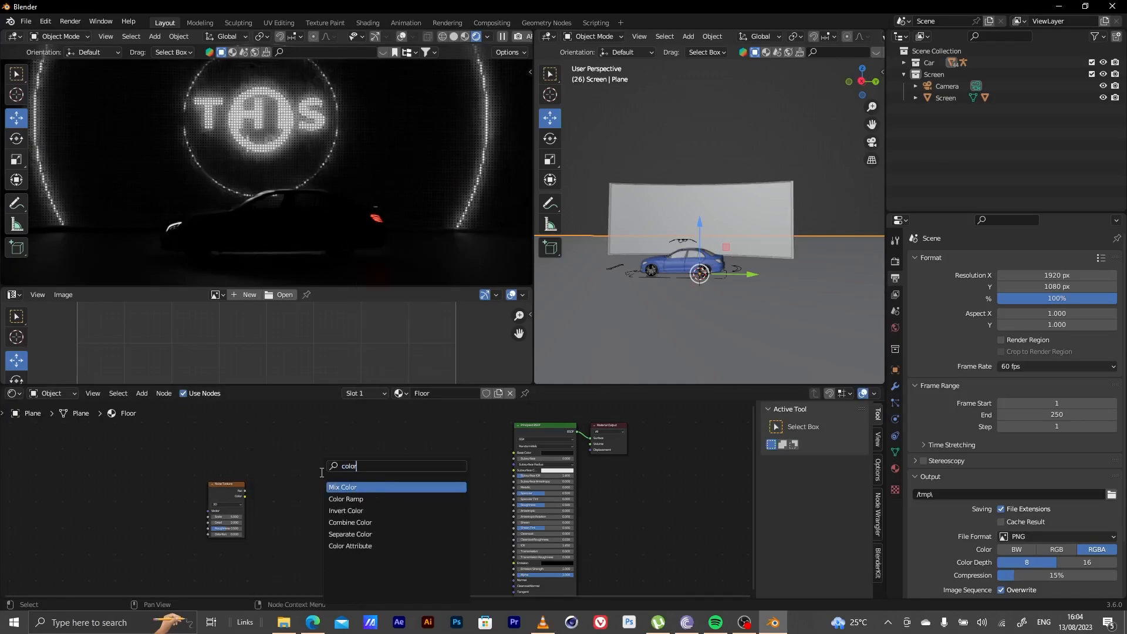
click(346, 499)
click(347, 497)
- Link the Noise Texture's Fac to the Color Ramp's Fac, and the ramp's Color to the Principled BSDF's Roughness
scroll(245, 499, up, 3)
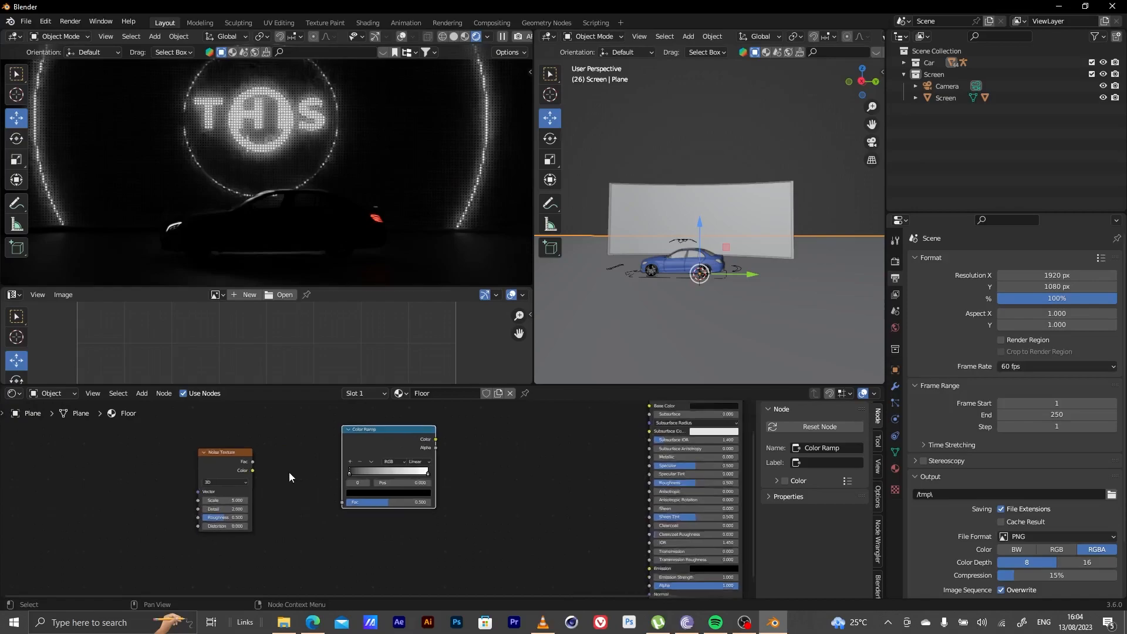
drag(245, 476, 351, 524)
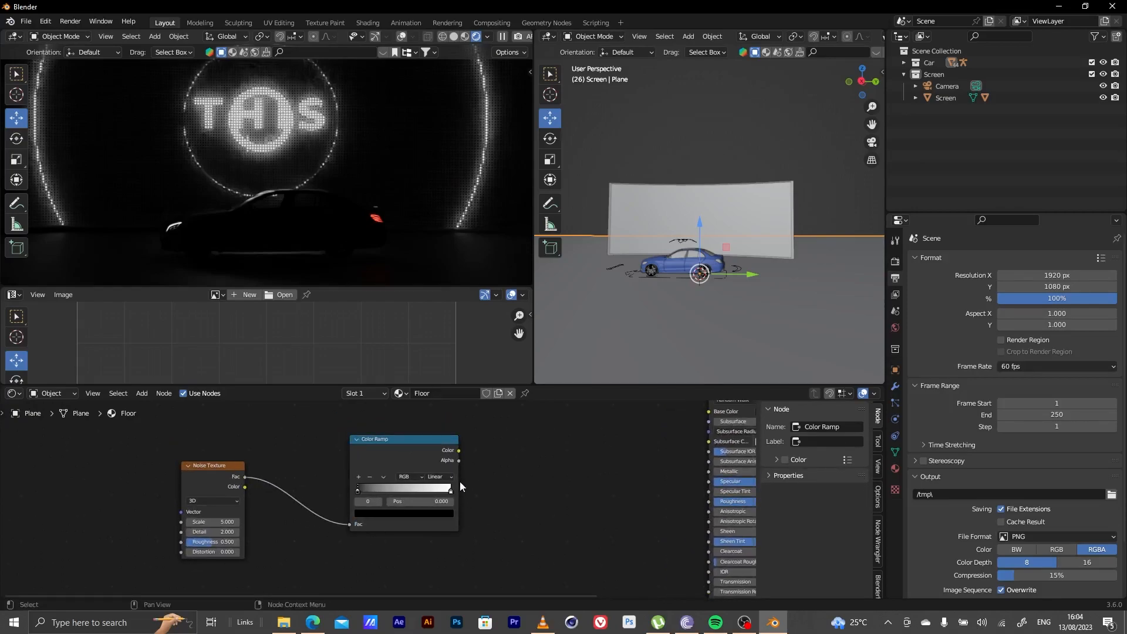
scroll(497, 464, down, 2)
drag(435, 463, 619, 500)
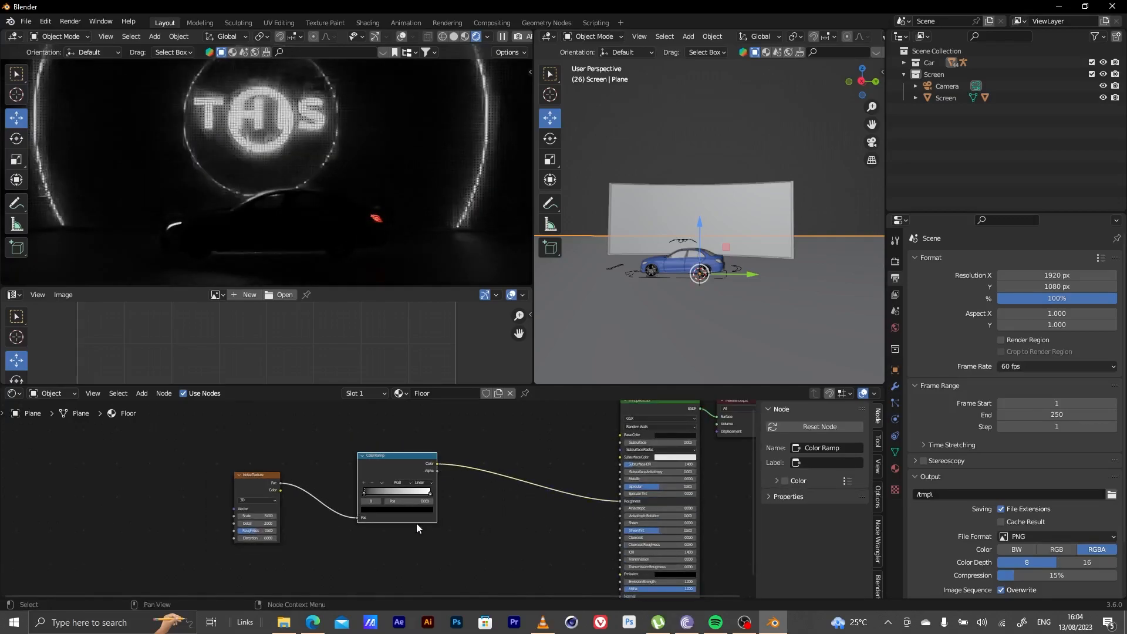
- Preview the Noise Texture's output directly on the floor and examine its pattern from above
middle_drag(418, 522, 457, 505)
scroll(434, 510, down, 1)
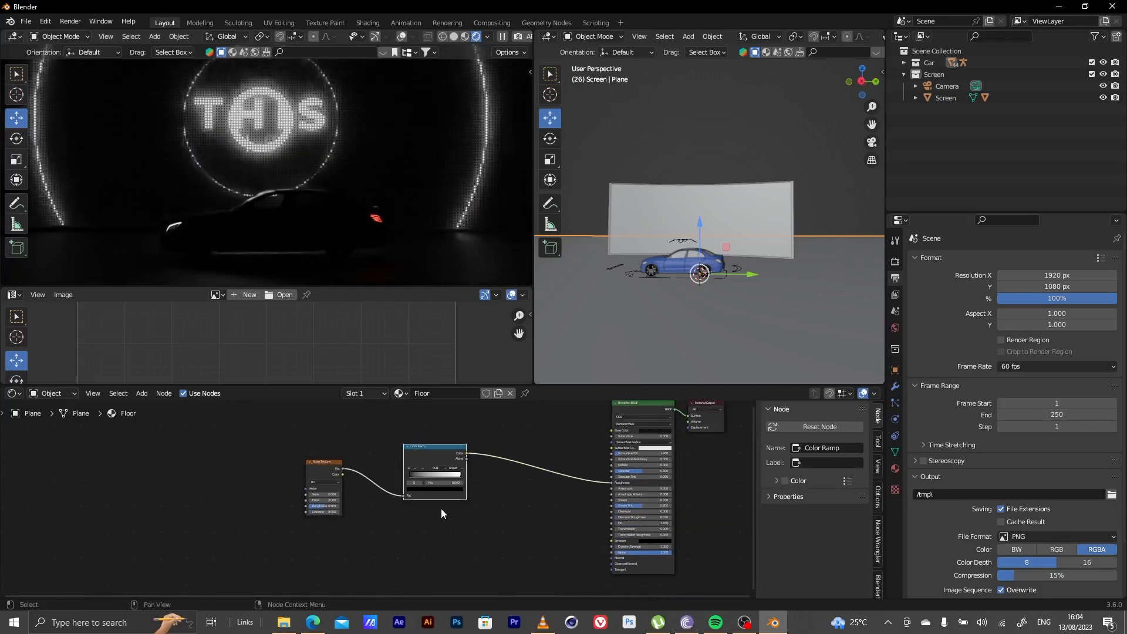
click(330, 462)
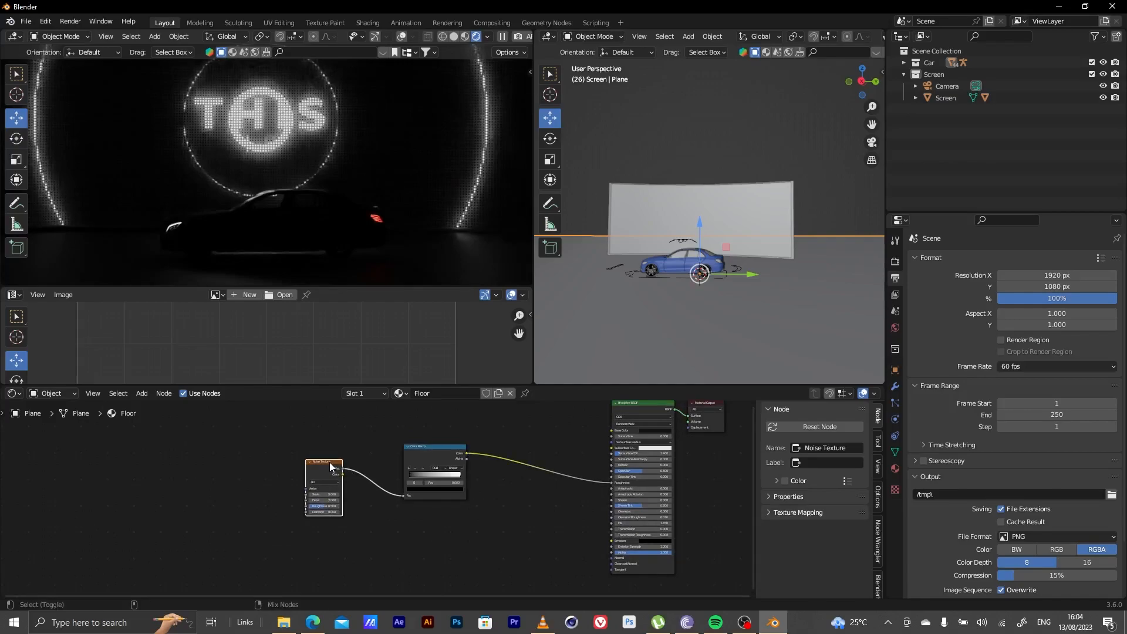
ctrl+shift+click(326, 465)
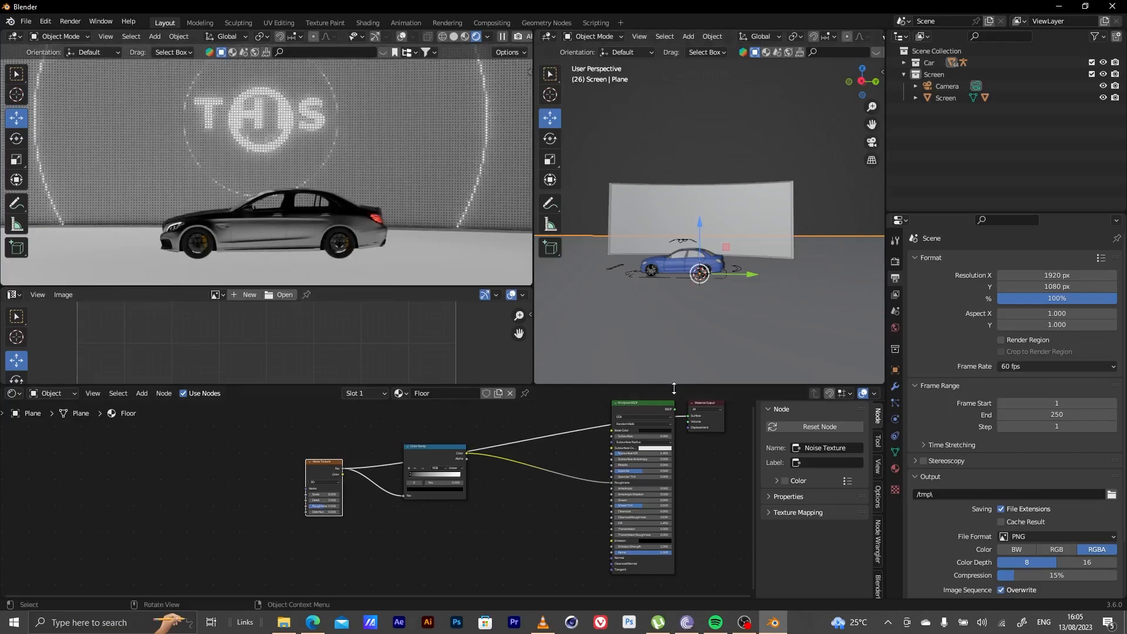
middle_drag(670, 461, 532, 510)
scroll(563, 475, up, 3)
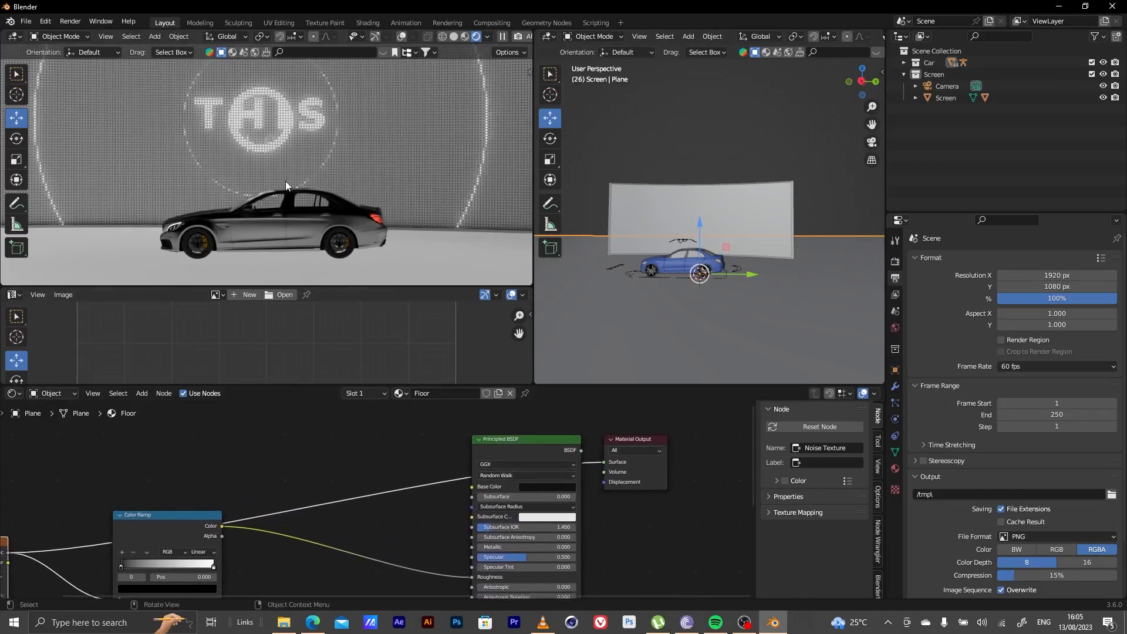
alt+drag(259, 211, 254, 237)
scroll(241, 255, down, 7)
- Set the Noise Texture's Scale to about 102.2, Detail to 8.3 and Roughness to 1
middle_drag(170, 427, 338, 427)
scroll(120, 551, up, 2)
middle_drag(120, 551, 305, 505)
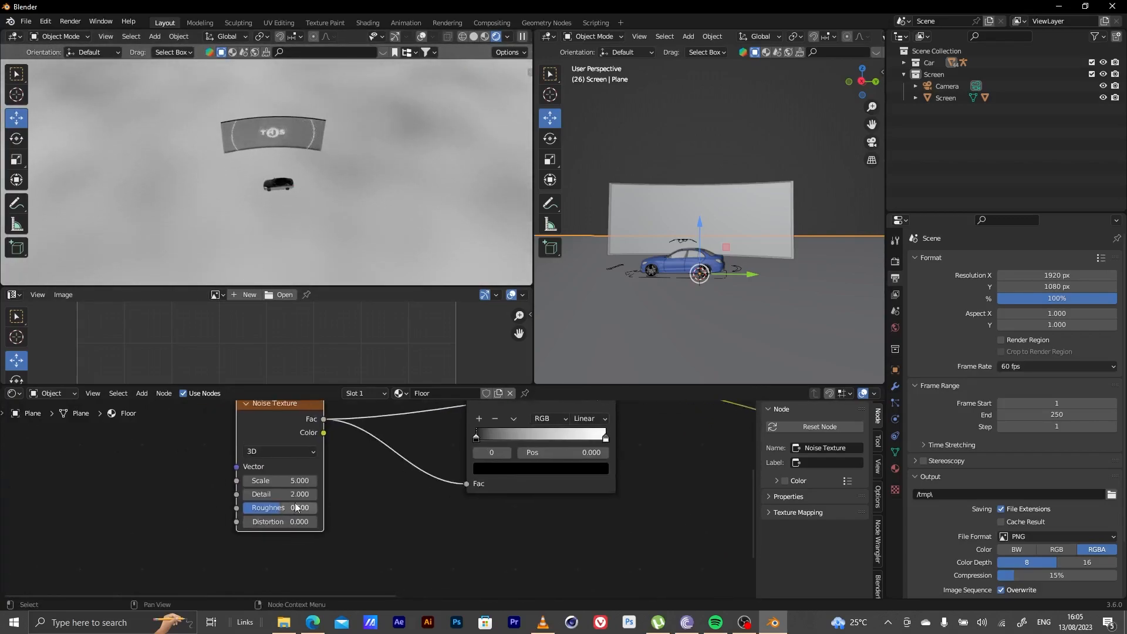
drag(280, 512, 338, 481)
mouse_move(274, 493)
mouse_down()
mouse_move(338, 480)
mouse_move(288, 480)
mouse_up()
scroll(294, 181, up, 2)
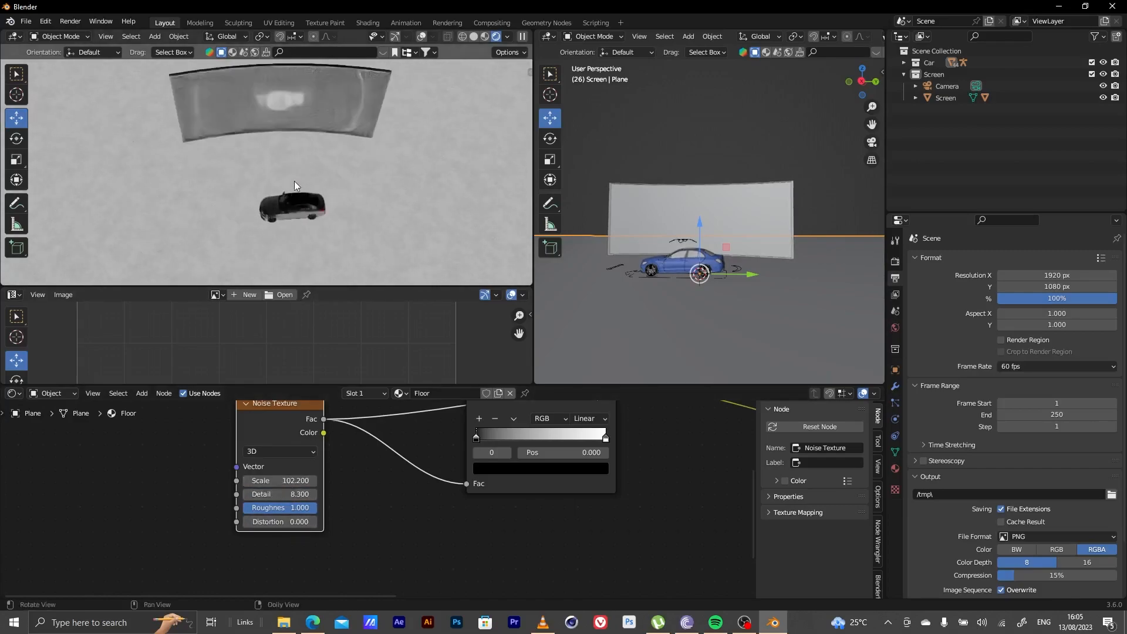
shift+middle_drag(294, 180, 255, 179)
scroll(282, 135, up, 2)
scroll(256, 179, up, 1)
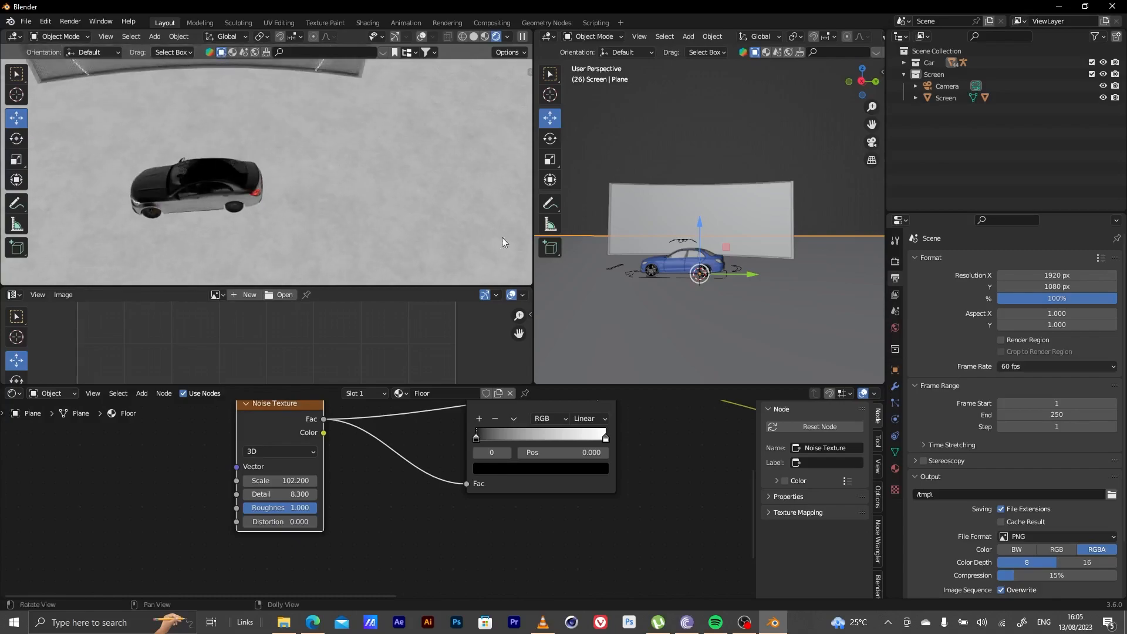
- Preview the Color Ramp on the floor and sharpen its contrast, with the black stop near the middle and the white stop at 0.550
scroll(600, 498, down, 4)
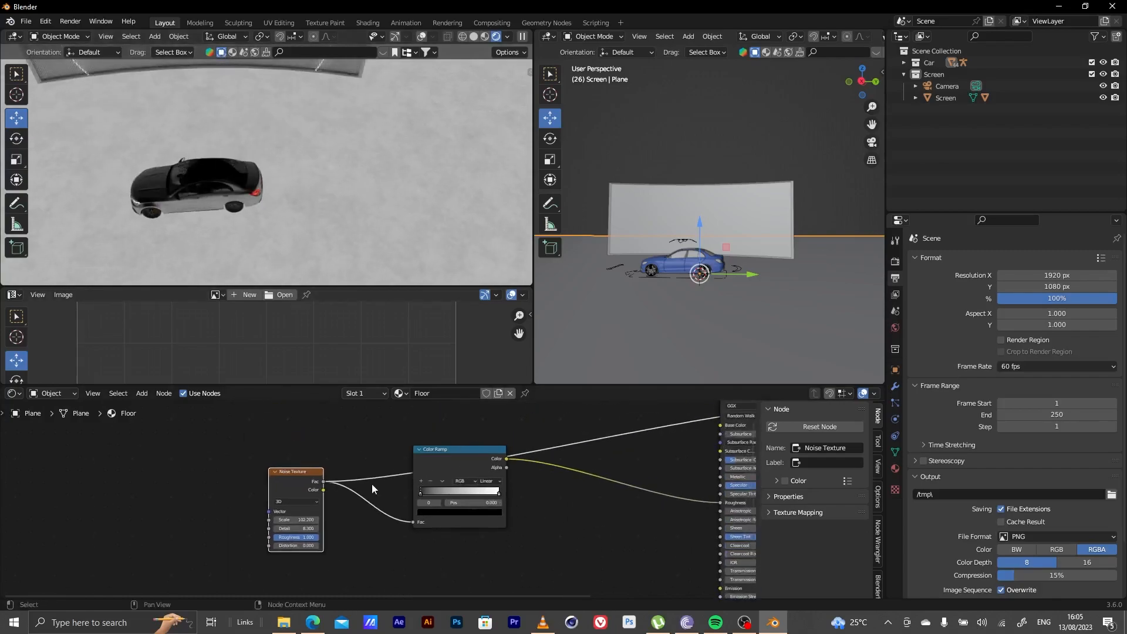
click(480, 455)
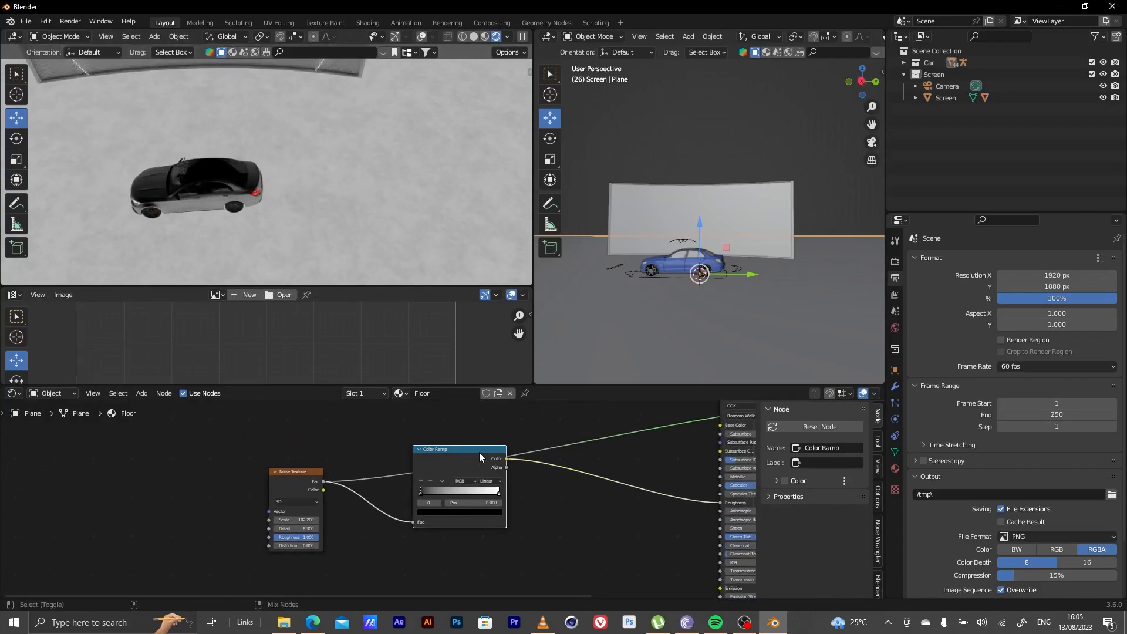
ctrl+shift+click(479, 452)
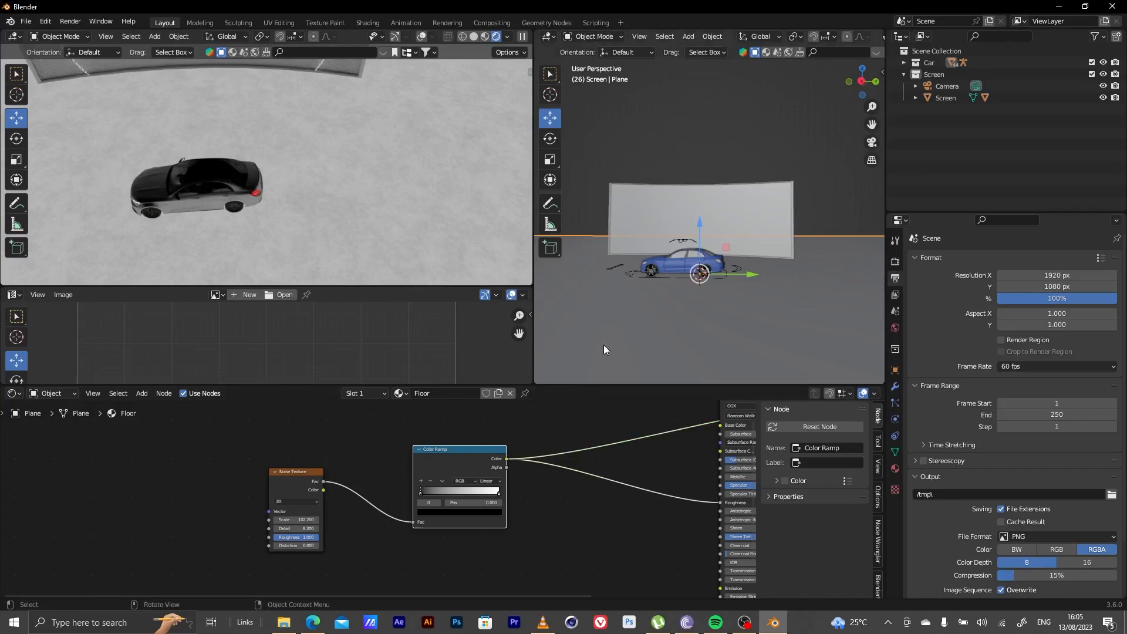
drag(423, 493, 464, 494)
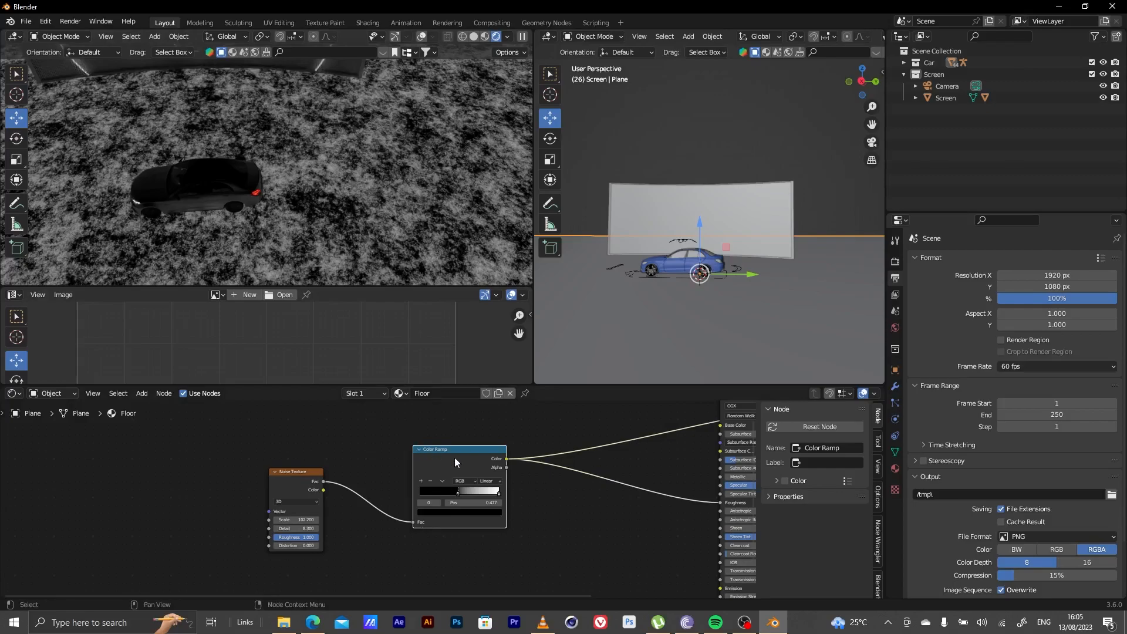
drag(498, 492, 414, 497)
click(439, 493)
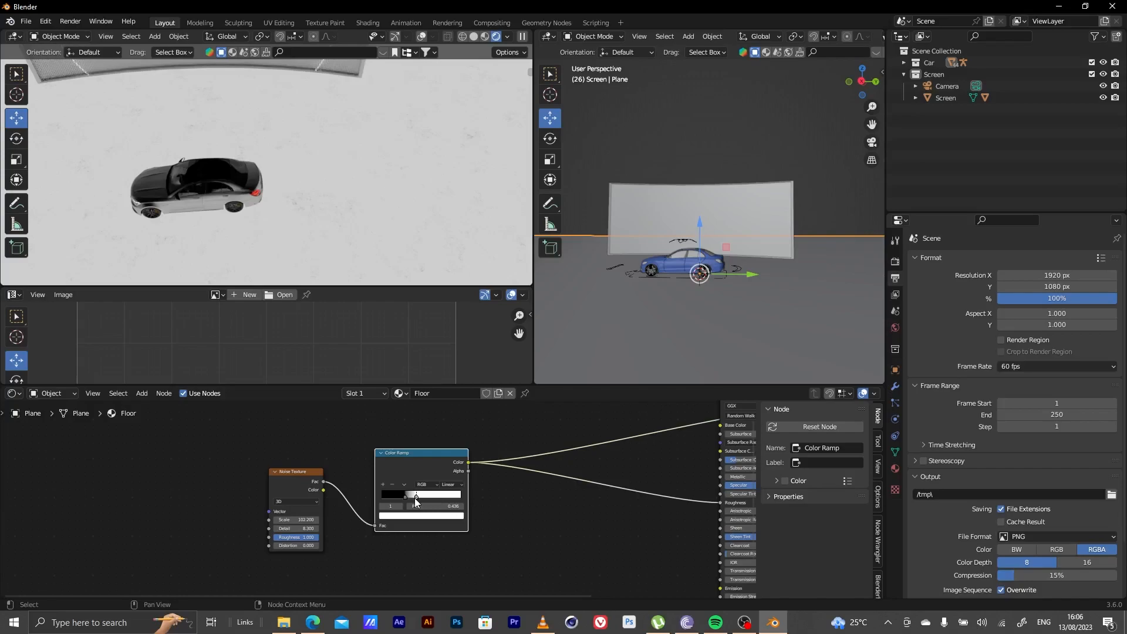
drag(414, 497, 438, 498)
click(403, 497)
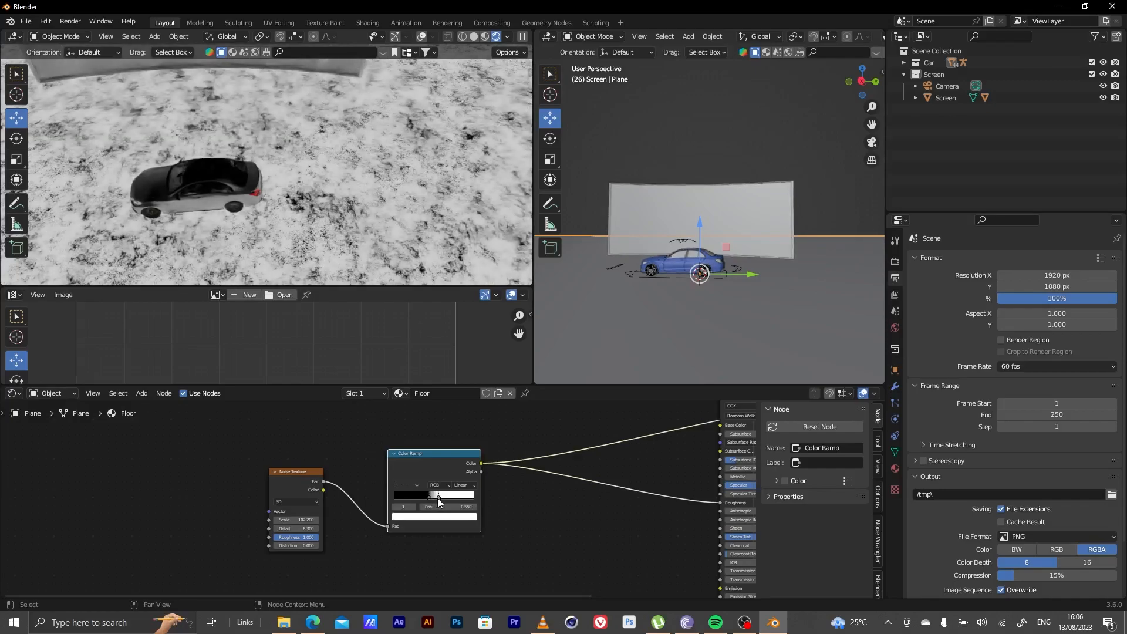
- End the Color Ramp preview by connecting the Principled BSDF back to the Material Output's Surface
middle_drag(188, 214, 280, 168)
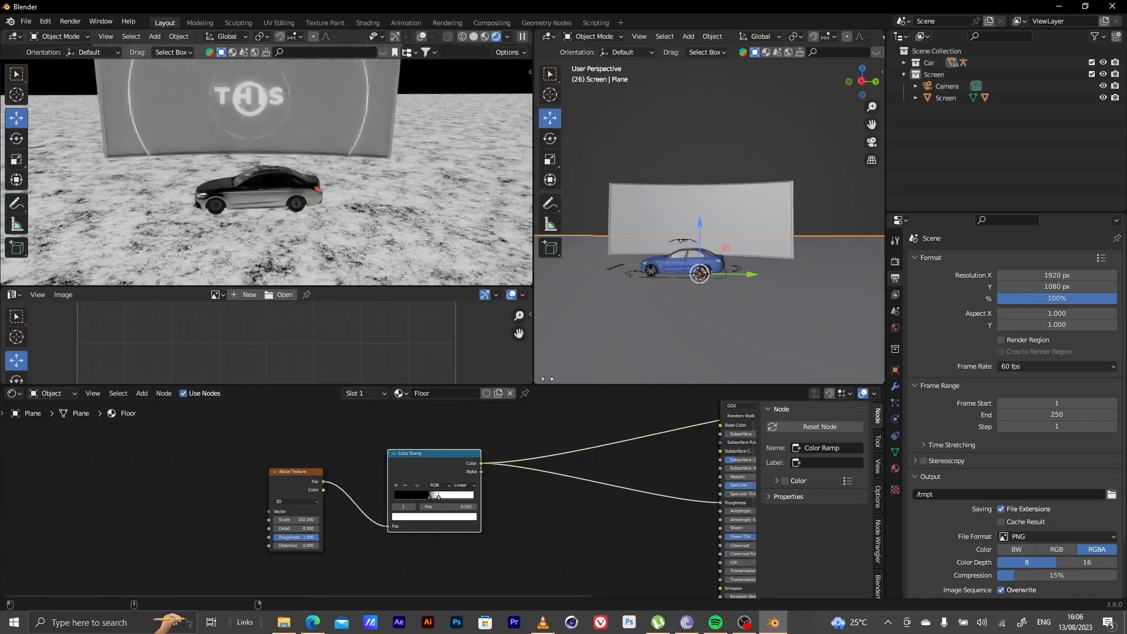
scroll(536, 523, down, 3)
middle_drag(536, 523, 456, 549)
click(505, 476)
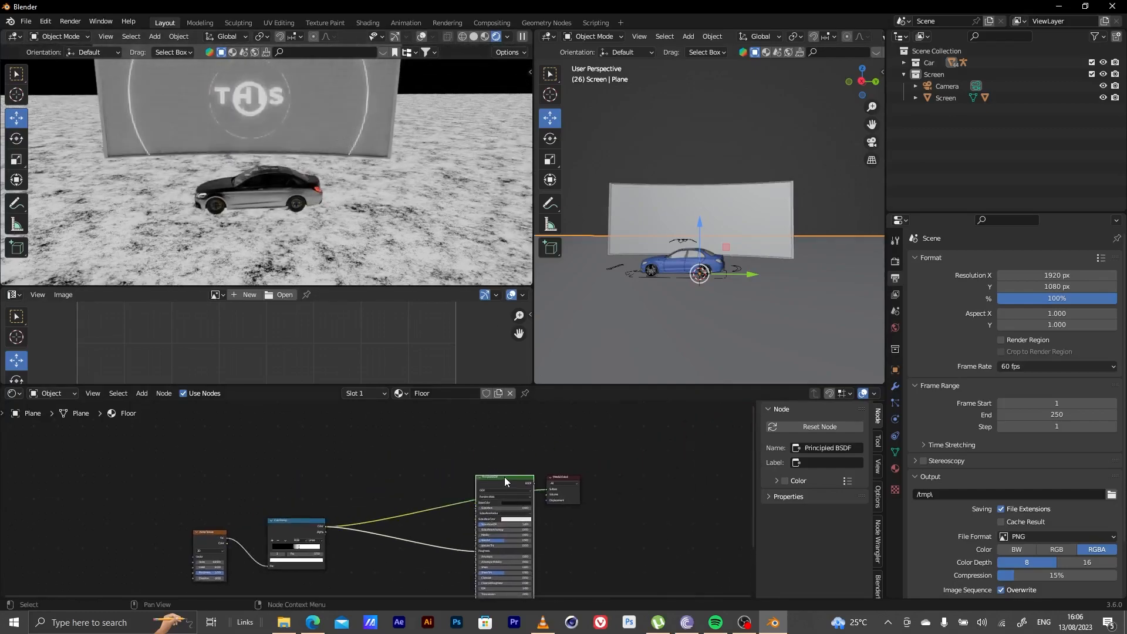
ctrl+shift+click(505, 477)
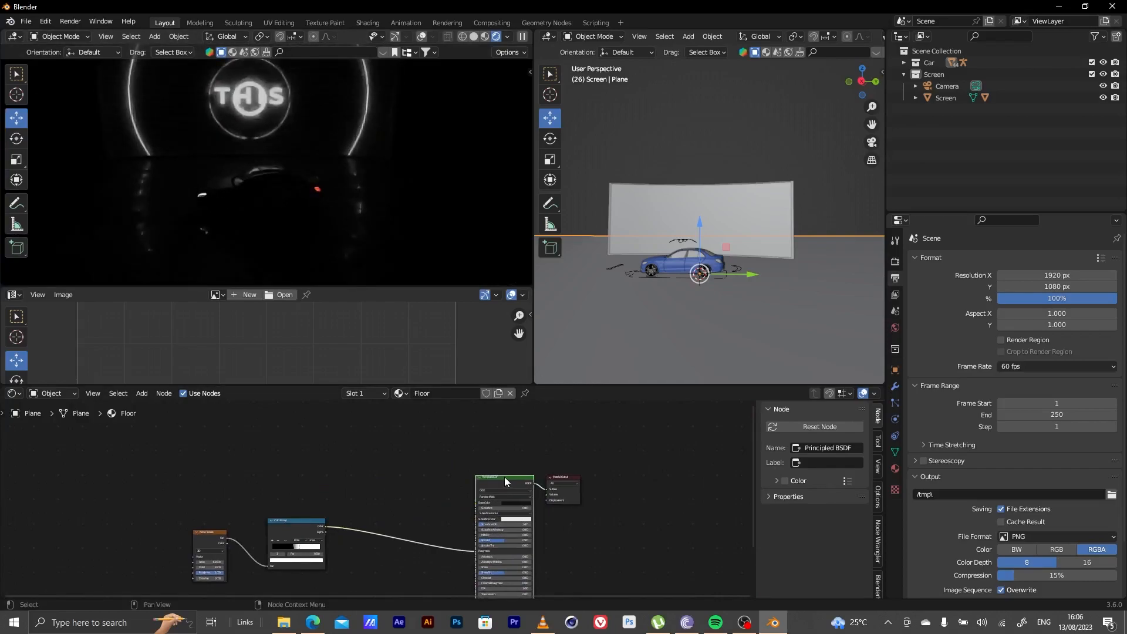
- Examine the screen and headlight reflections on the floor up close and review the Floor material's shader inputs
scroll(597, 506, up, 5)
middle_drag(598, 506, 457, 506)
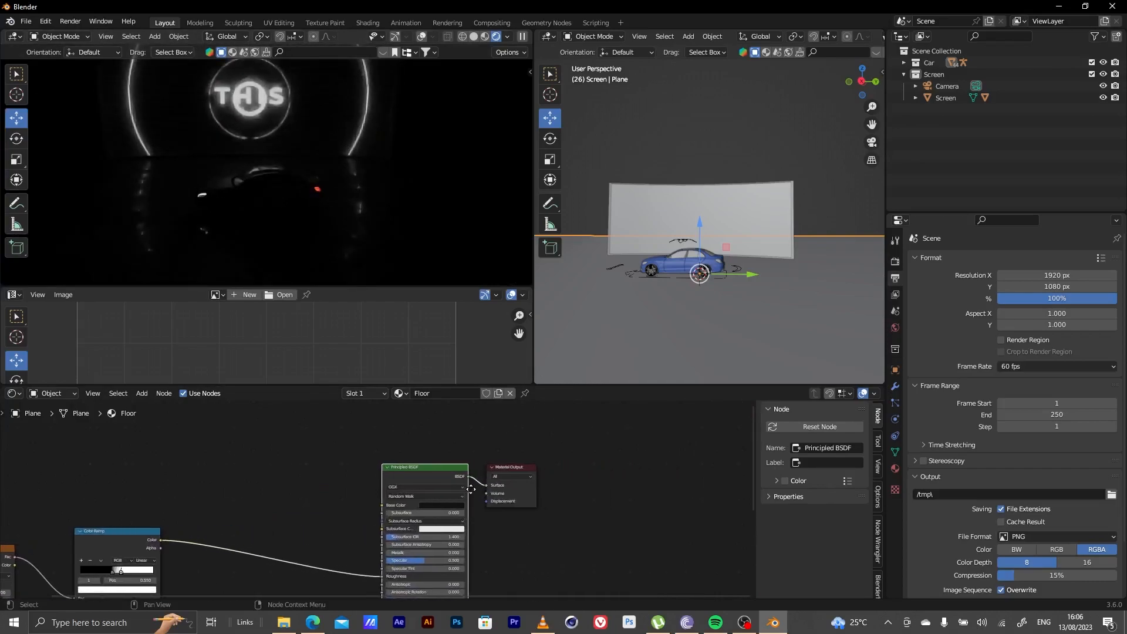
scroll(493, 474, up, 4)
ctrl+middle_drag(267, 197, 352, 147)
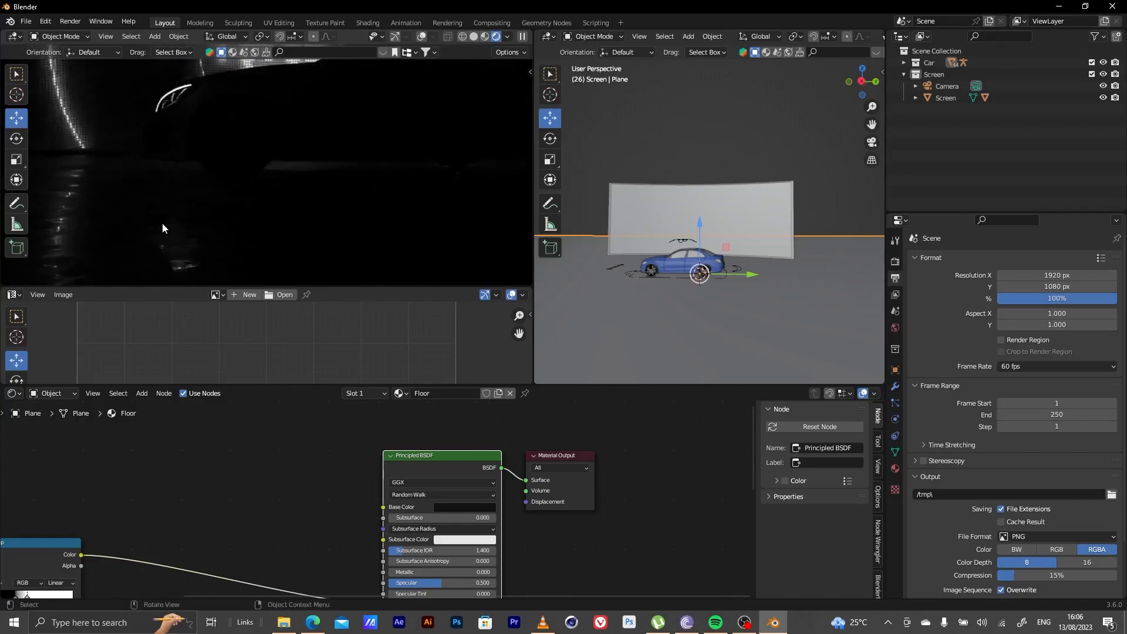
middle_drag(139, 227, 375, 214)
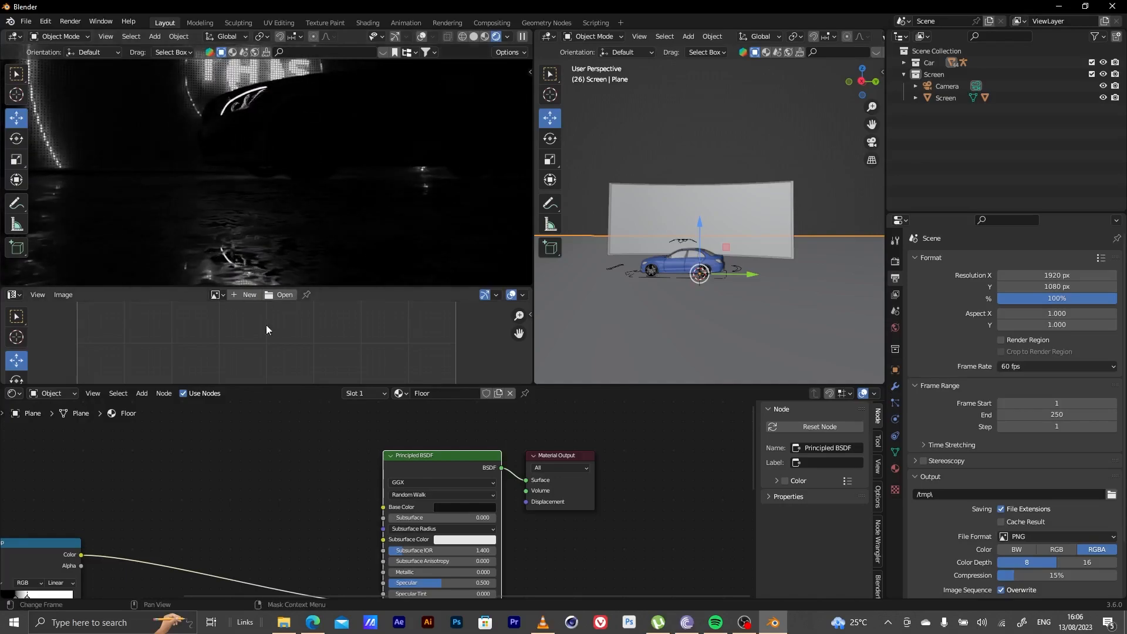
middle_drag(211, 474, 284, 417)
scroll(269, 449, down, 2)
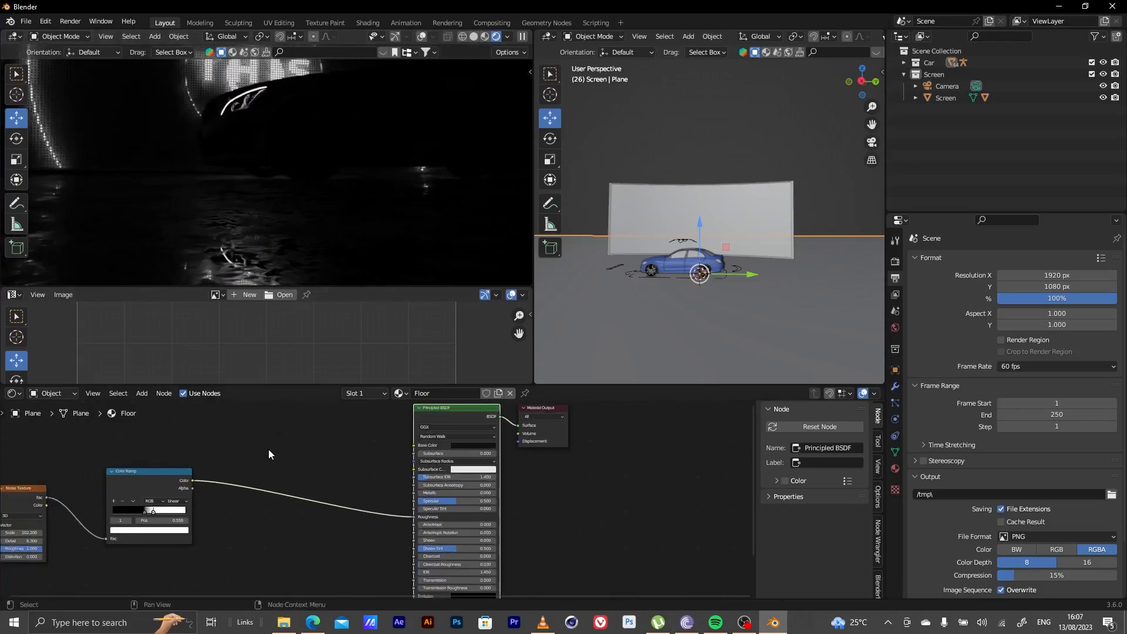
scroll(268, 448, down, 1)
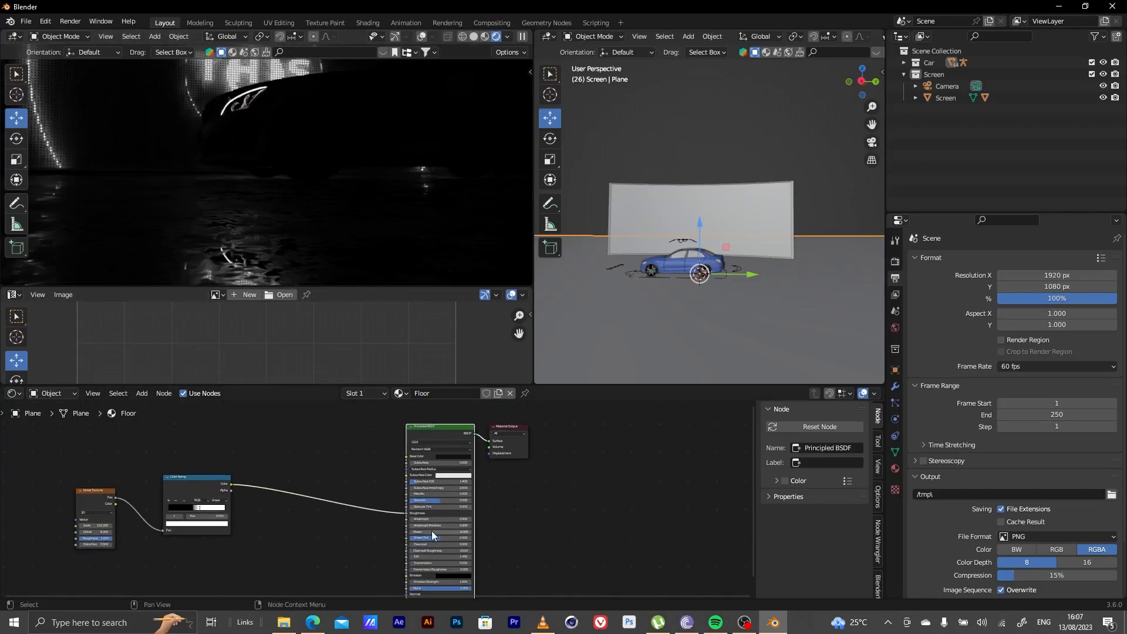
middle_drag(440, 506, 418, 461)
scroll(457, 568, up, 5)
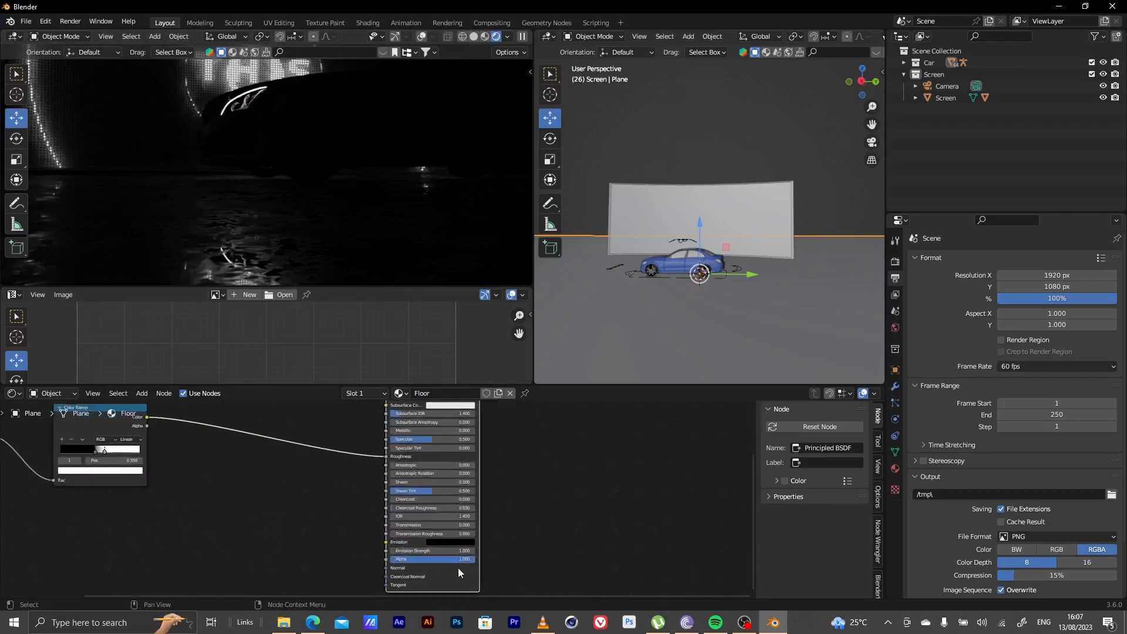
middle_drag(458, 568, 711, 413)
- Tighten the Color Ramp's transition by moving its white stop to 0.500
scroll(387, 505, up, 3)
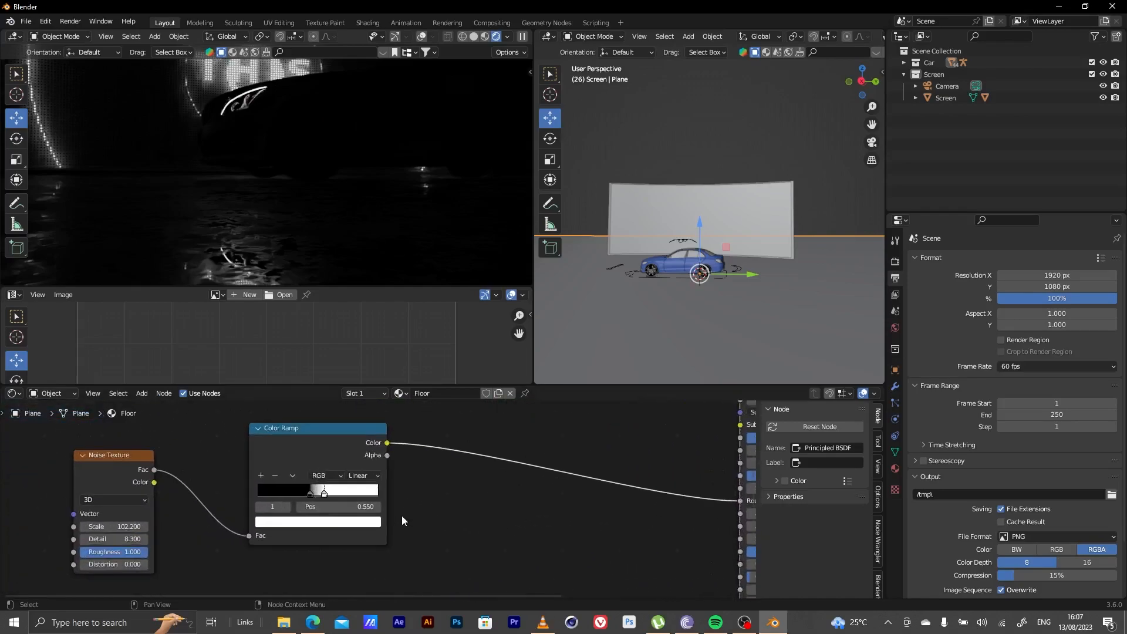
mouse_move(297, 495)
mouse_down()
mouse_move(365, 490)
mouse_move(295, 501)
mouse_up()
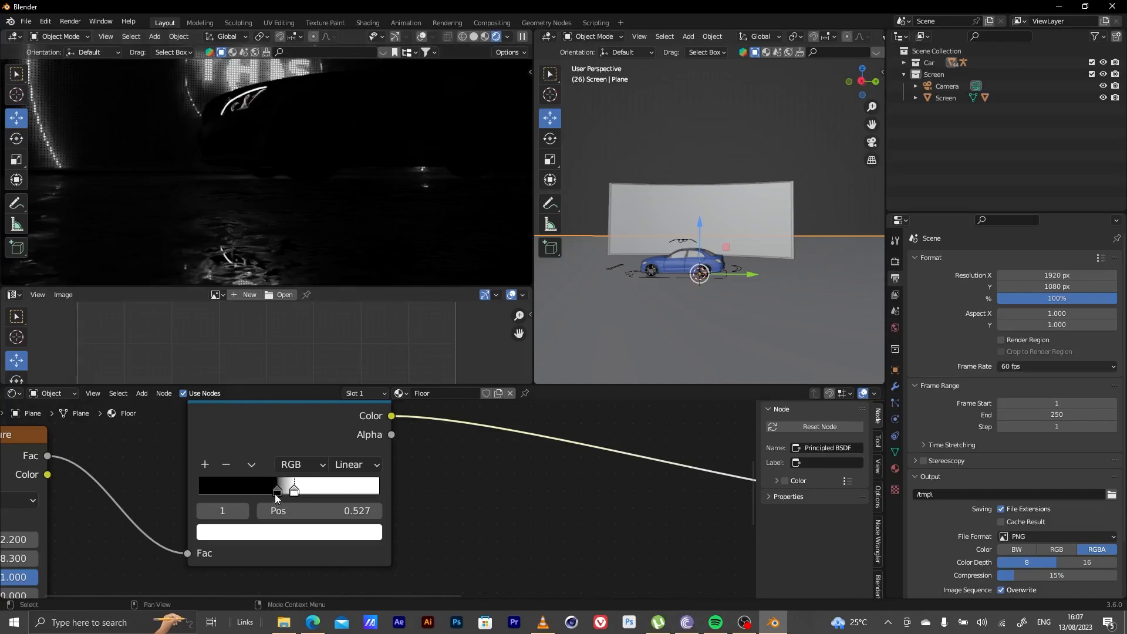
drag(295, 495, 291, 495)
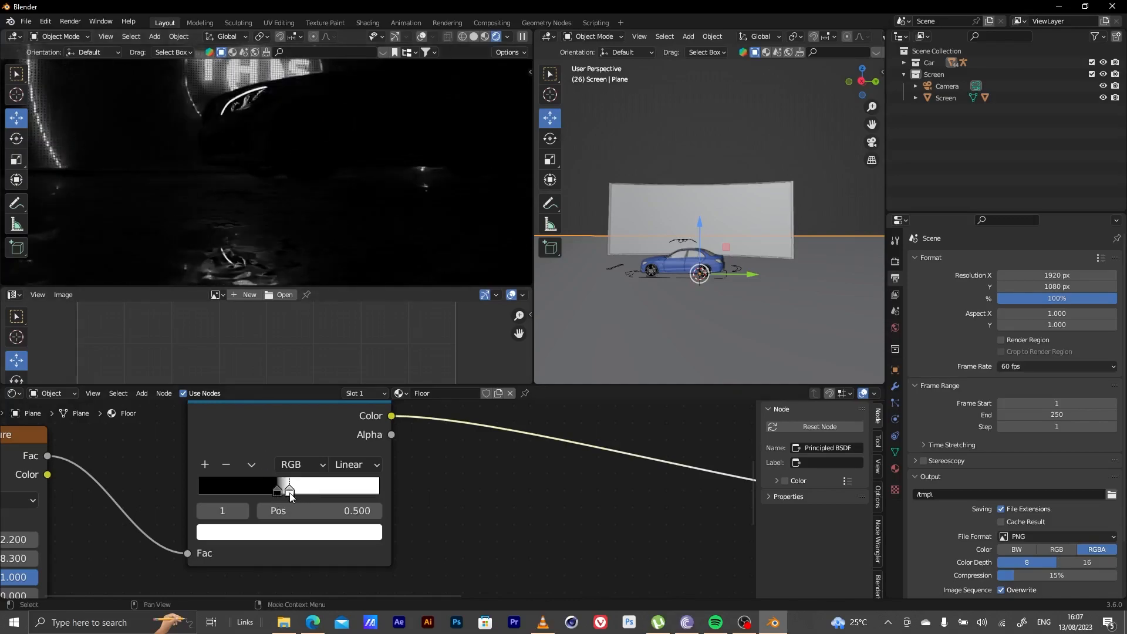
- Set the floor Noise Texture's Detail to 14.400 and its Roughness to 0.850
middle_drag(305, 562, 534, 487)
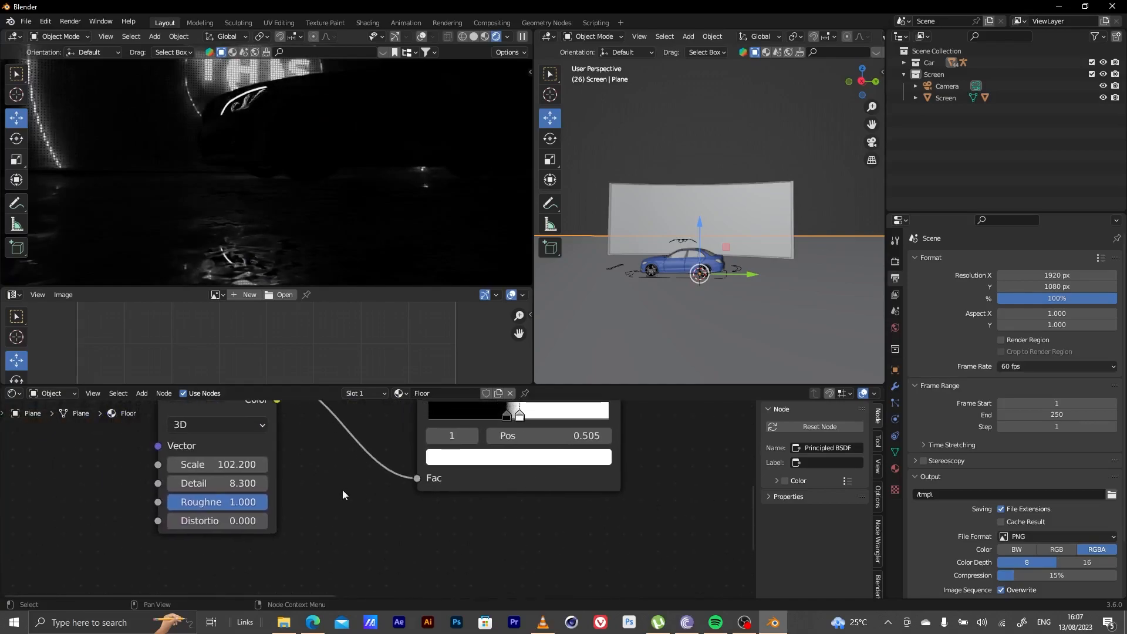
mouse_move(217, 483)
mouse_down()
mouse_move(254, 483)
mouse_move(229, 483)
mouse_up()
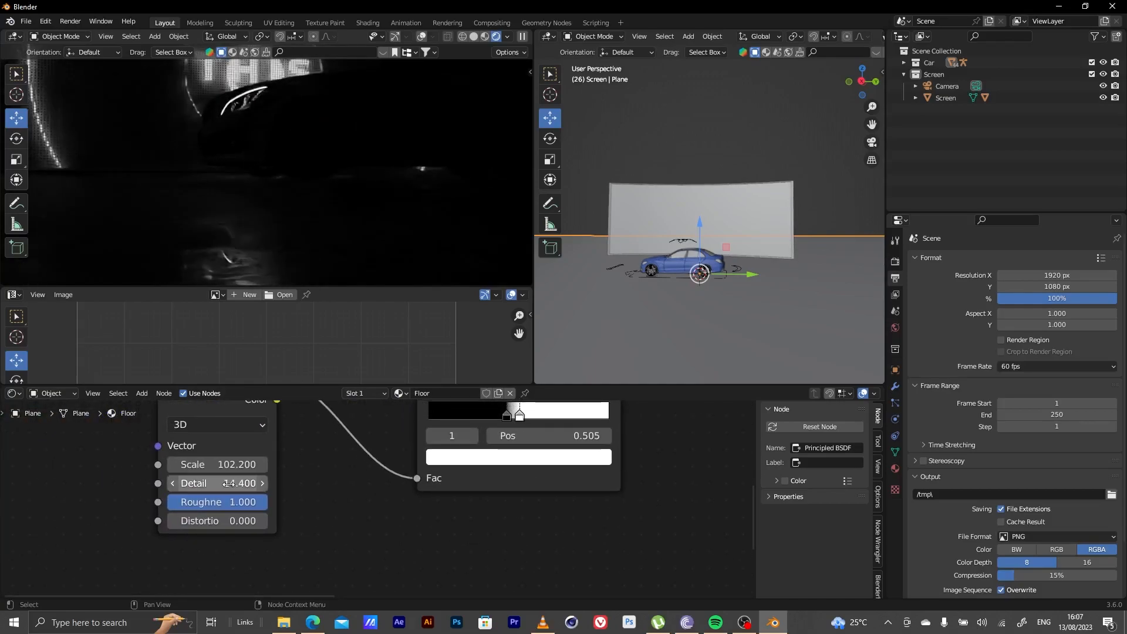
middle_drag(283, 481, 280, 465)
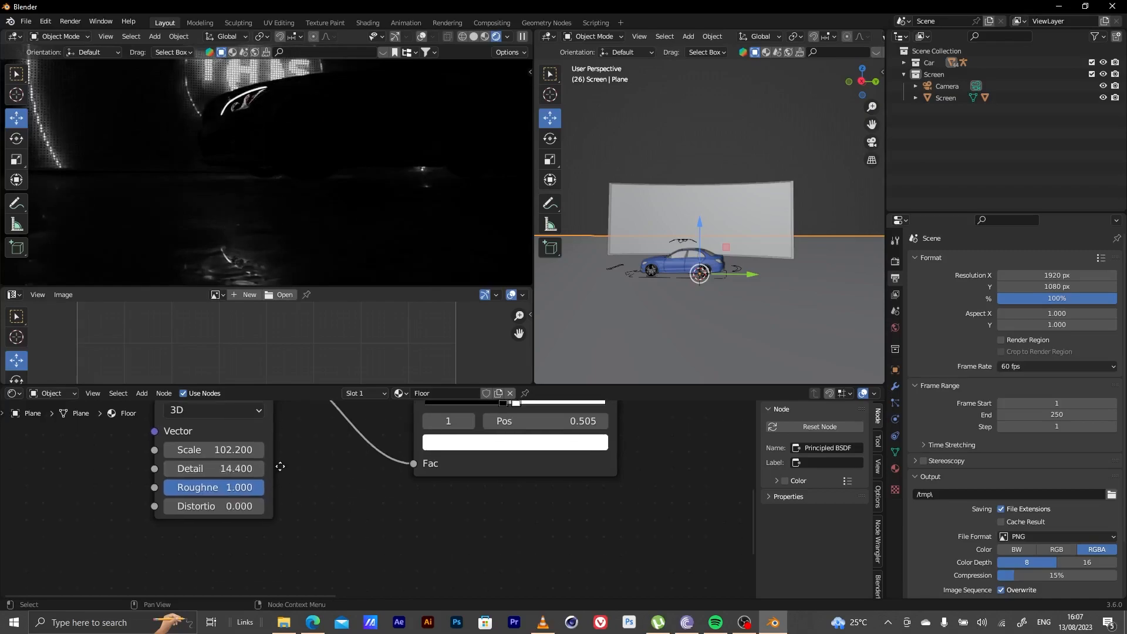
drag(253, 492, 238, 492)
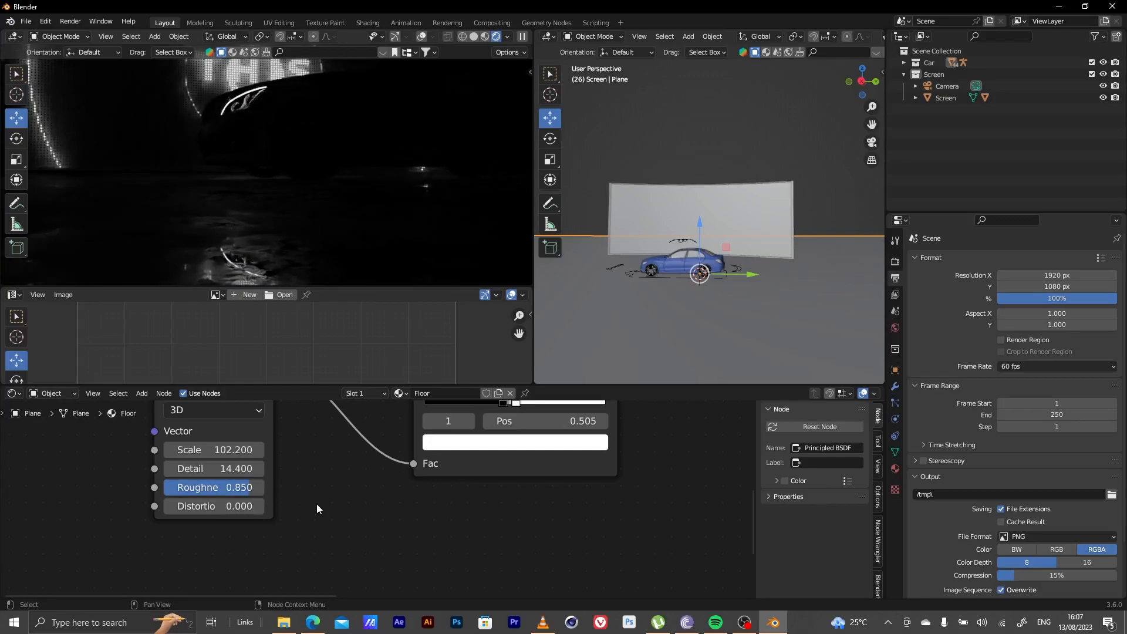
- Duplicate the Noise Texture and Color Ramp pair and place the copies below the originals
scroll(388, 510, down, 7)
middle_drag(388, 515, 388, 502)
drag(228, 439, 408, 520)
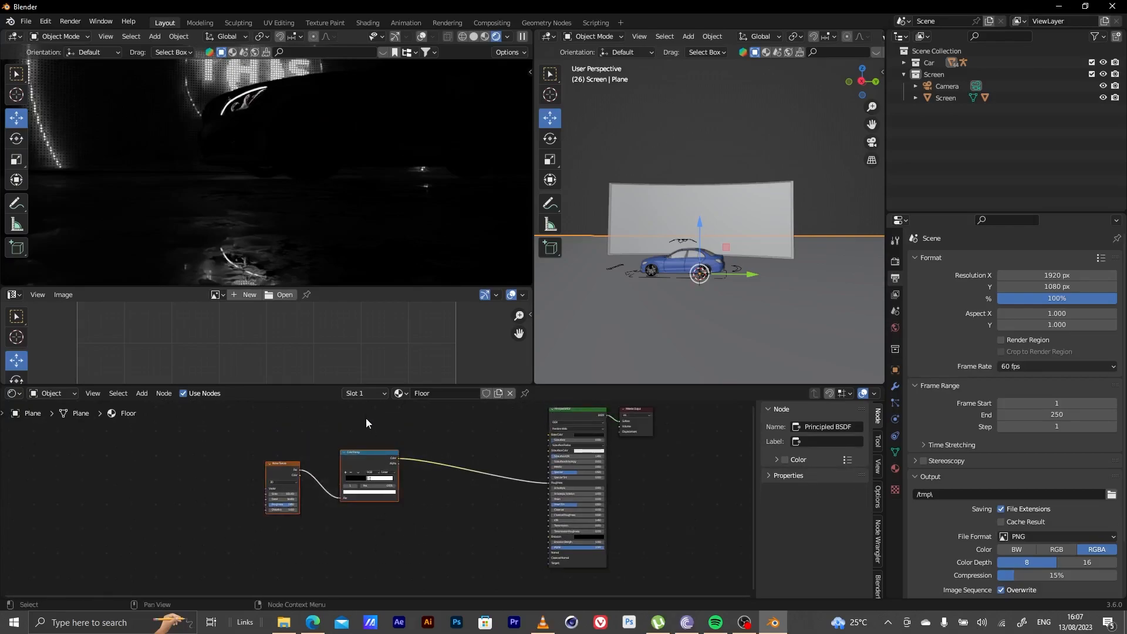
drag(249, 447, 404, 535)
key(shift+d)
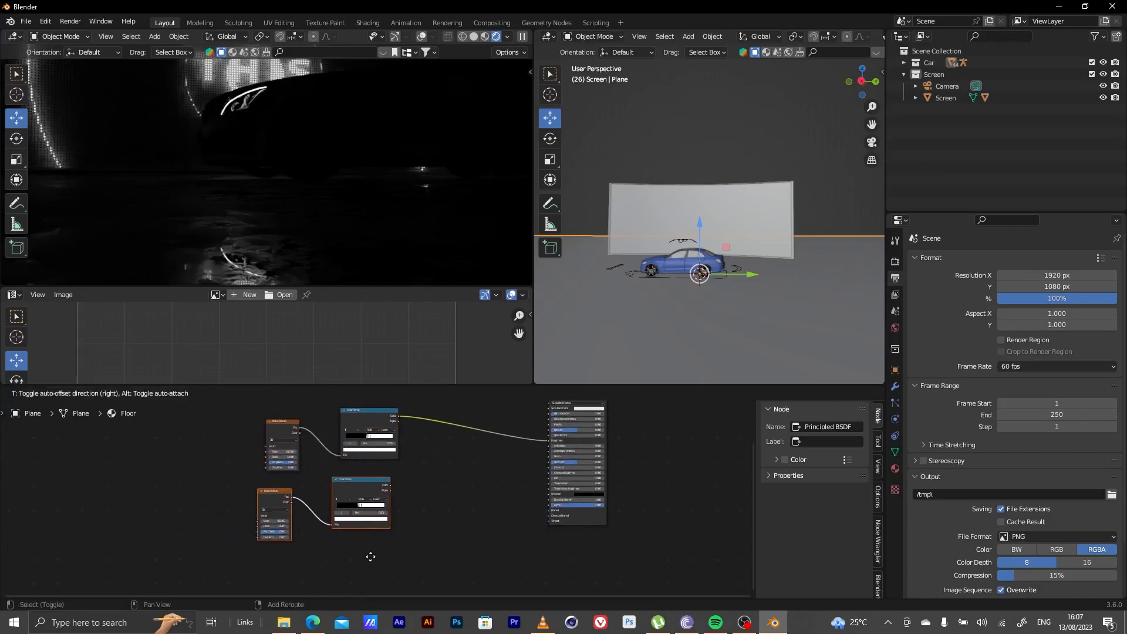
click(364, 561)
- Add a Bump node between the duplicated Color Ramp and the Principled BSDF
scroll(376, 540, up, 1)
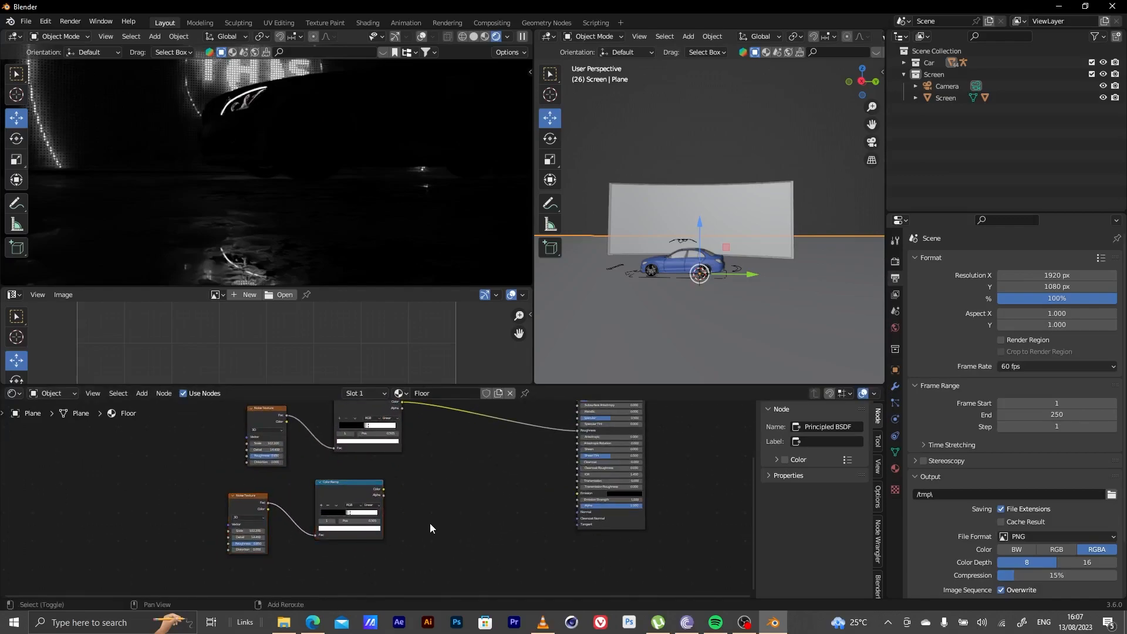
key(shift+a)
click(404, 471)
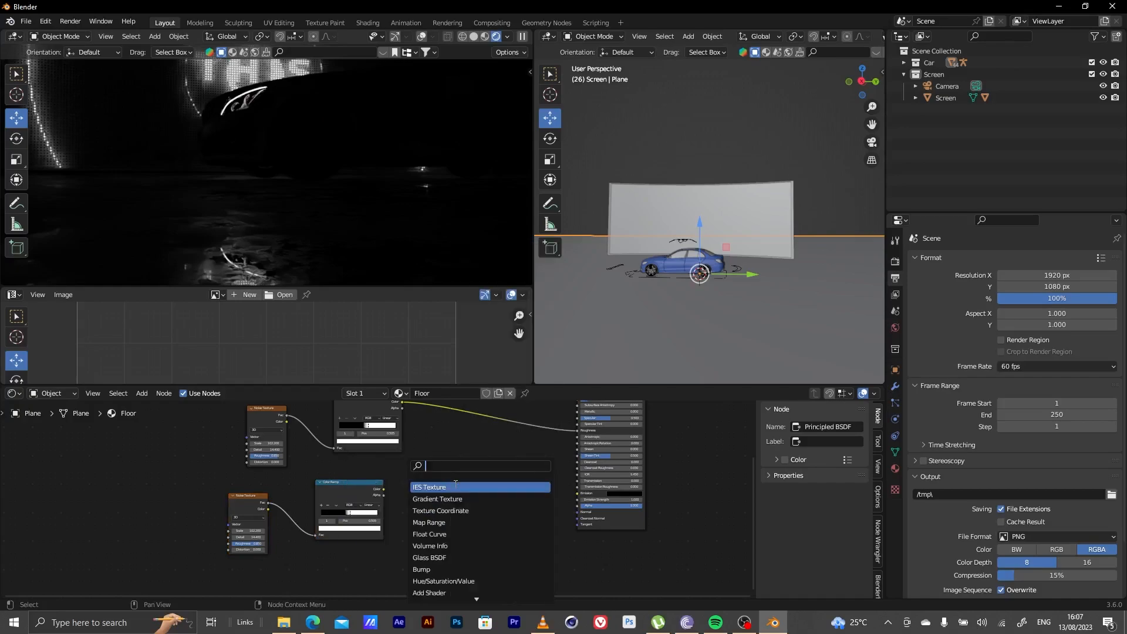
text(bump)
key(Return)
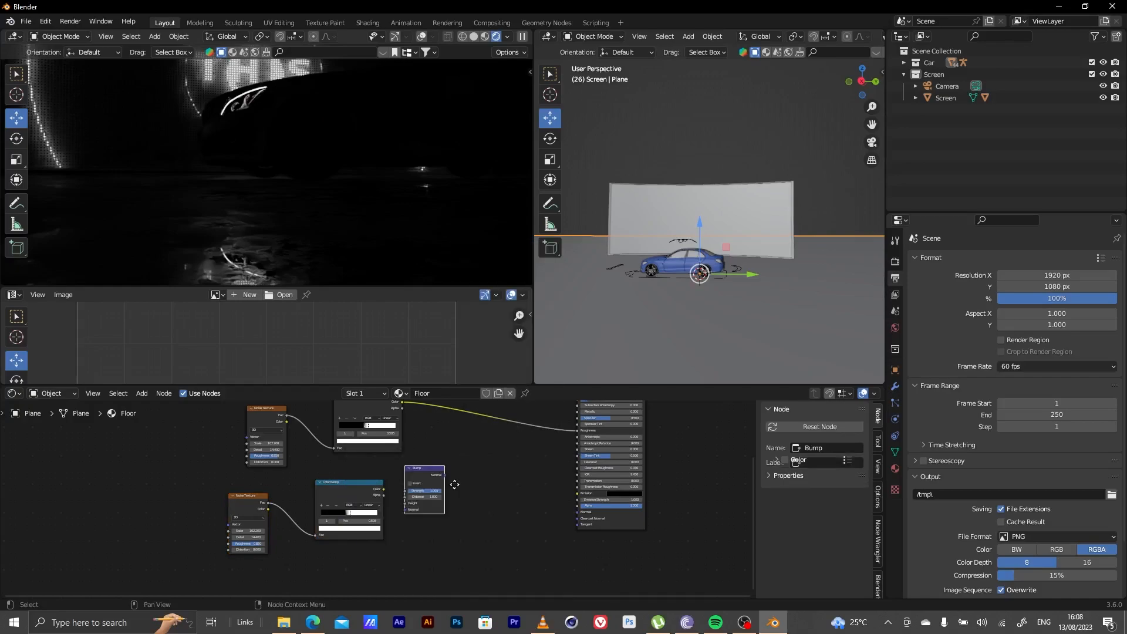
click(482, 503)
- Connect the duplicated Color Ramp's Color to the Bump's Height, and the Bump's Normal to the Principled BSDF's Normal
scroll(460, 499, up, 3)
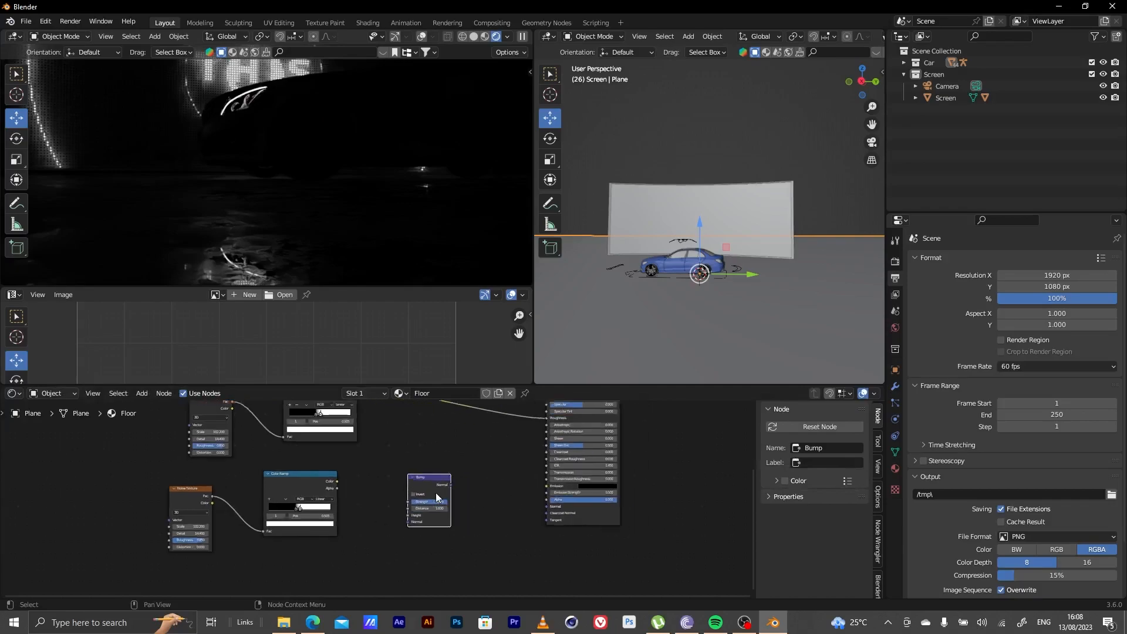
drag(463, 491, 438, 488)
drag(317, 473, 394, 520)
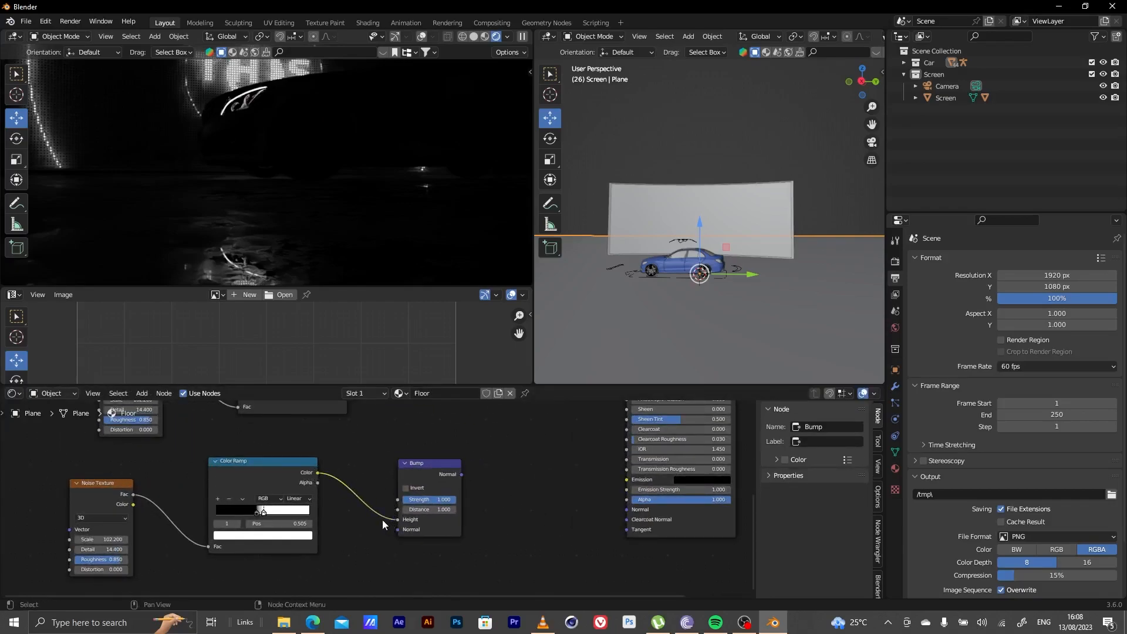
drag(461, 475, 626, 509)
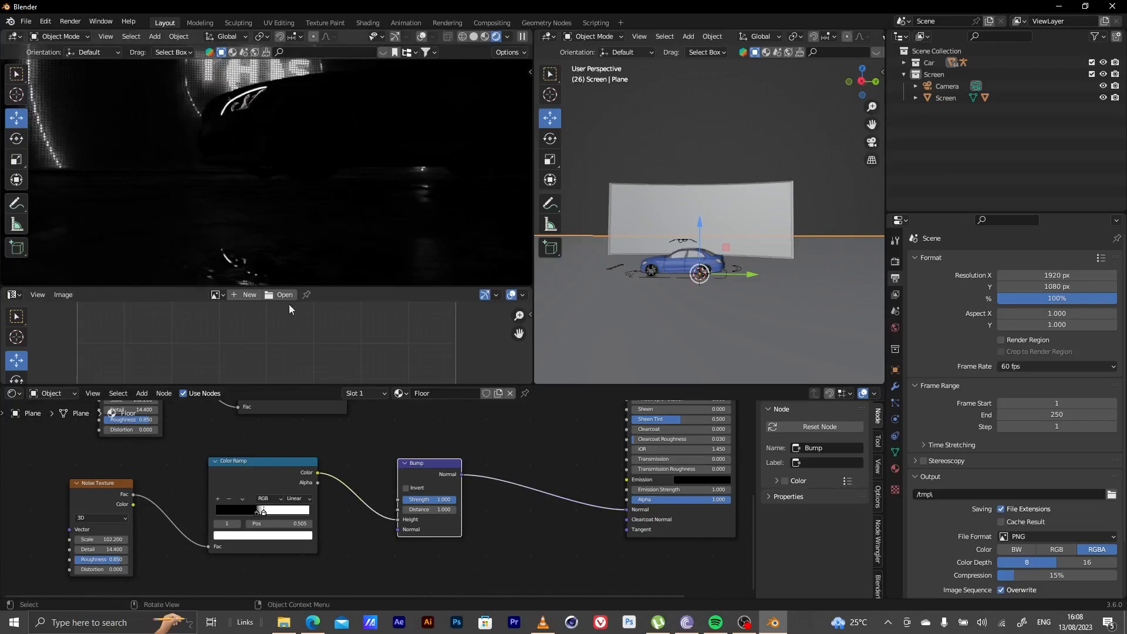
- Set the Bump node's Distance to 0.600 and enable Invert
scroll(477, 543, up, 4)
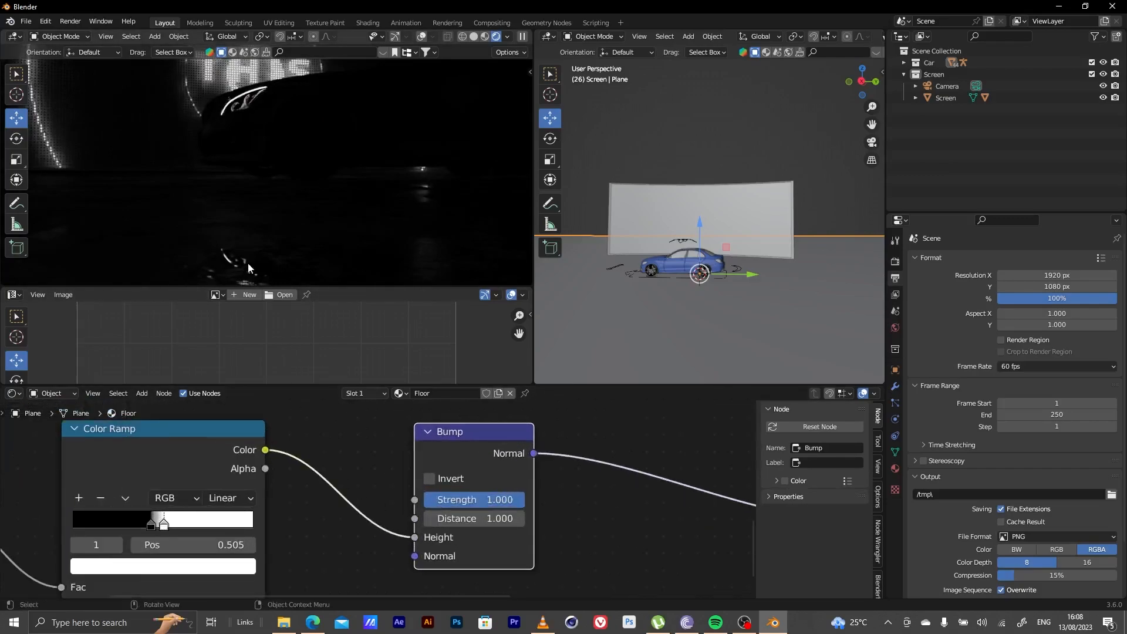
scroll(505, 542, up, 1)
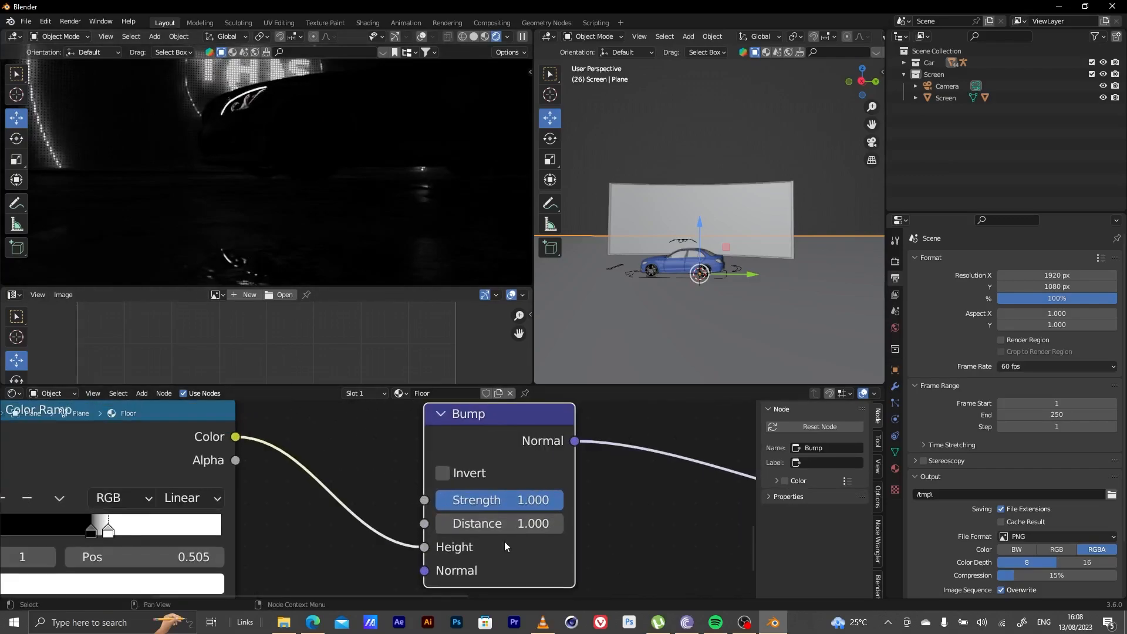
drag(539, 499, 548, 526)
middle_drag(357, 200, 261, 212)
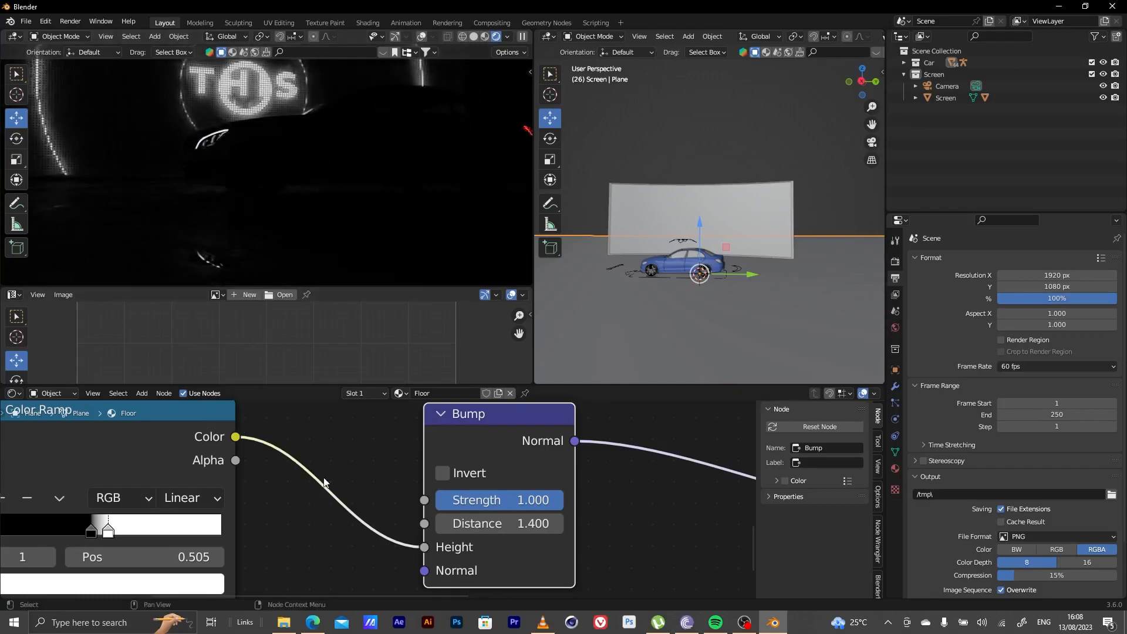
mouse_move(496, 523)
mouse_down()
mouse_move(594, 523)
mouse_move(484, 523)
mouse_up()
click(447, 473)
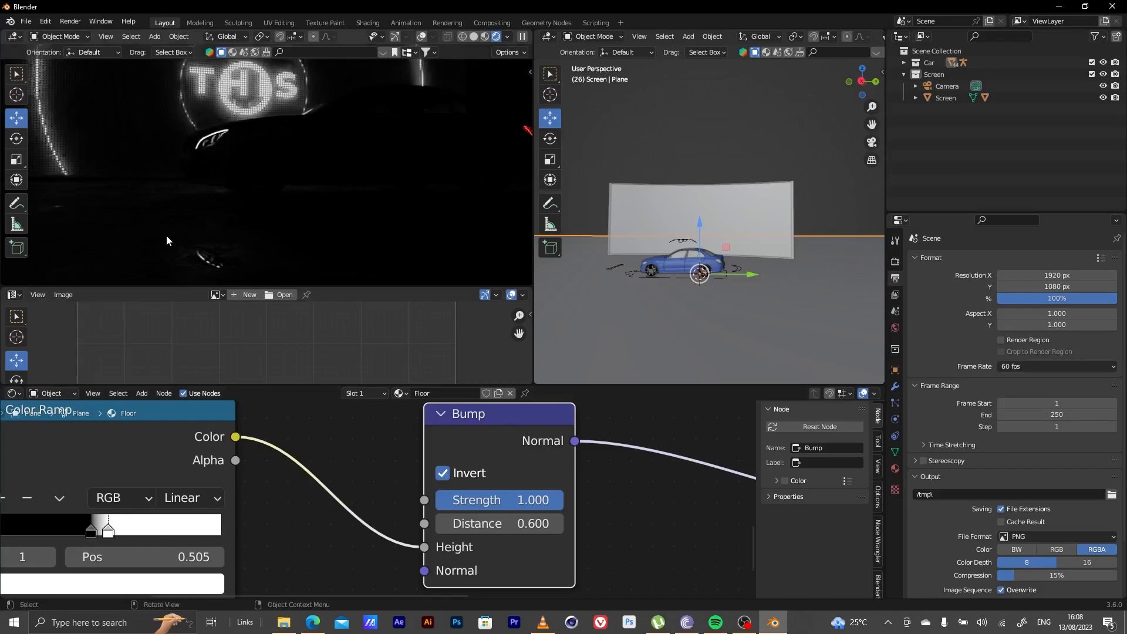
- Soften the original roughness Color Ramp's transition by moving its white stop to 0.682
mouse_move(179, 238)
shift+middle_down()
mouse_move(185, 200)
mouse_move(188, 220)
shift+middle_up()
alt+drag(209, 236, 173, 253)
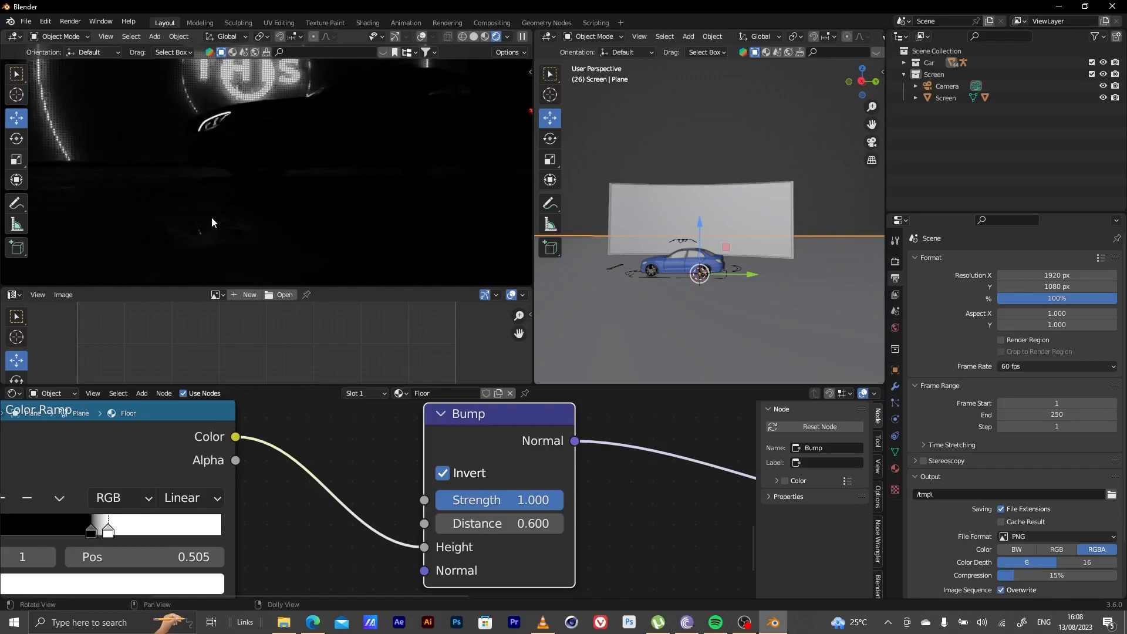
alt+drag(227, 226, 221, 237)
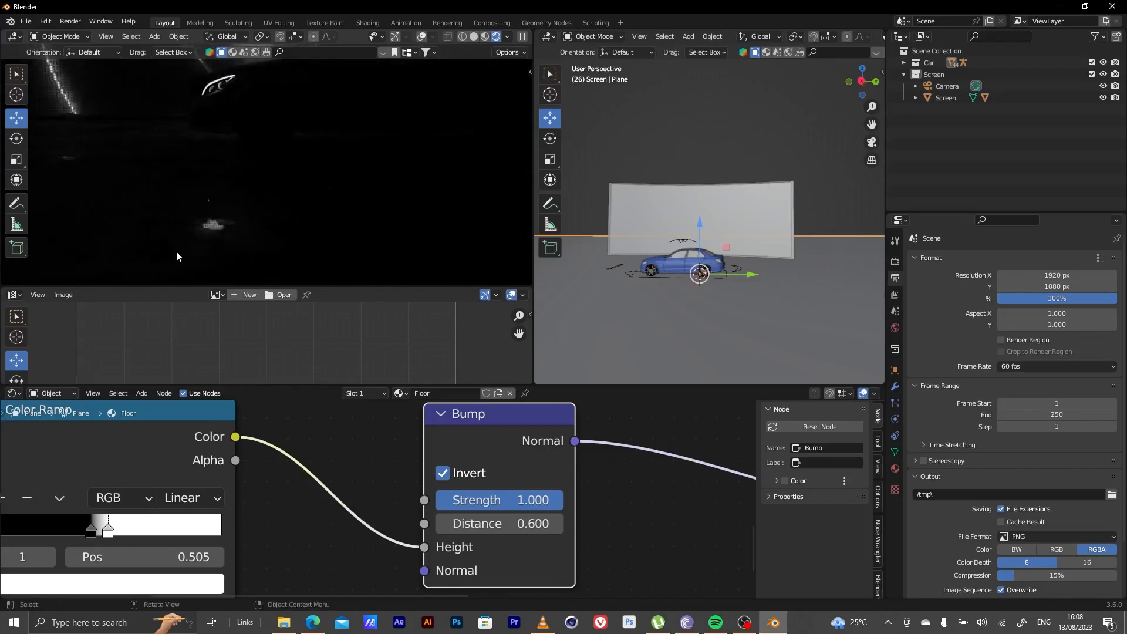
alt+drag(305, 202, 221, 234)
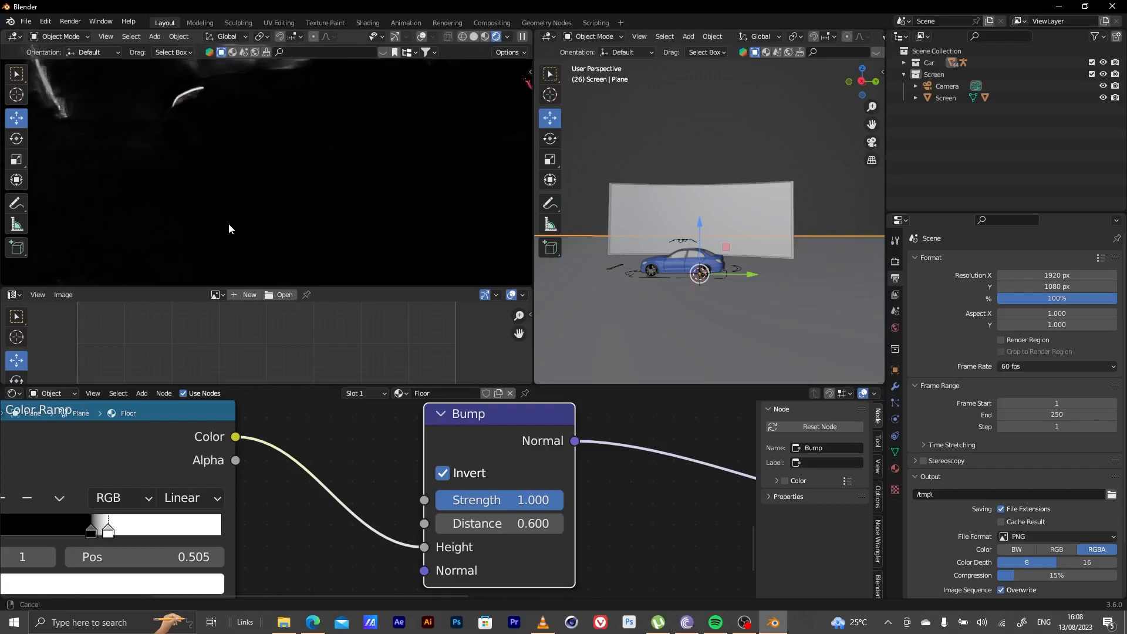
scroll(252, 478, down, 2)
middle_drag(249, 486, 414, 450)
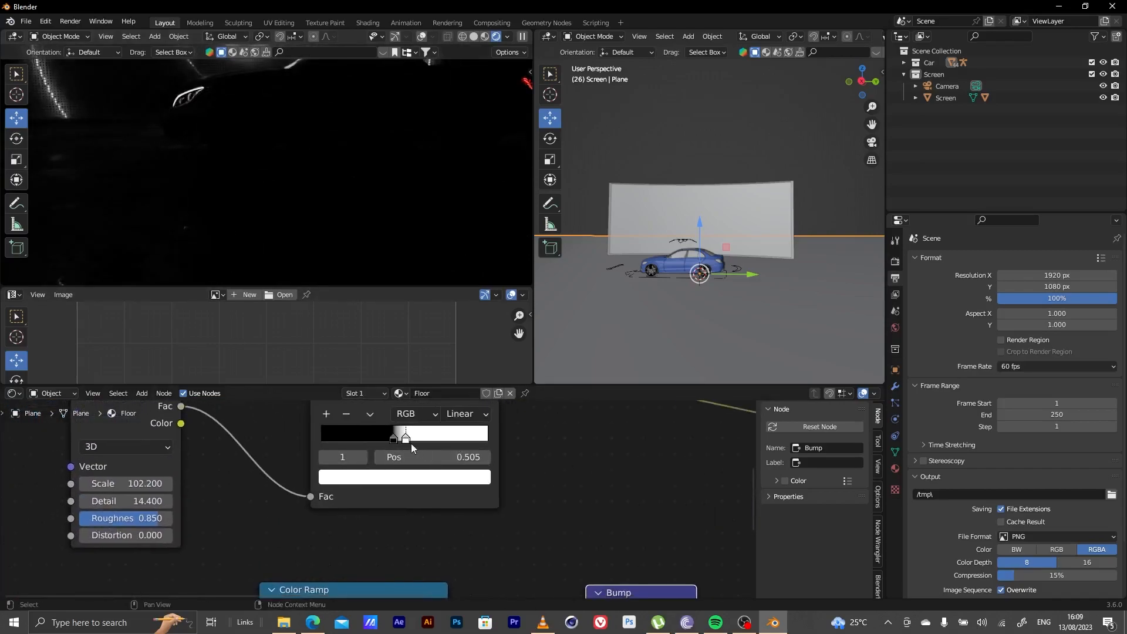
drag(409, 443, 433, 438)
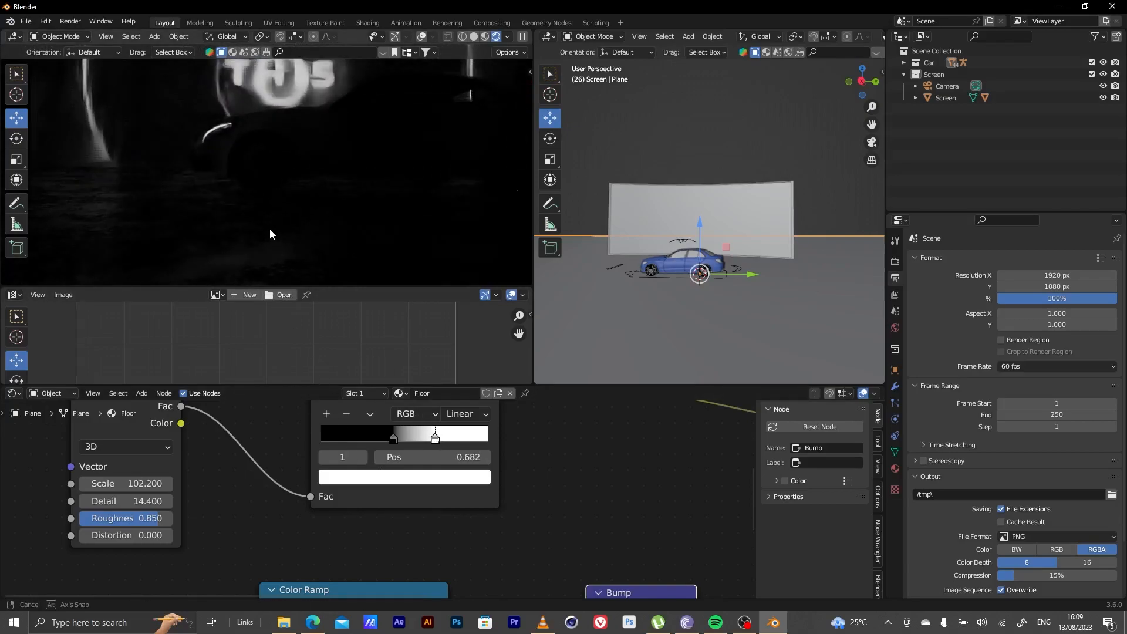
- Adjust the white stop of the Color Ramp feeding the Bump node to 0.527
middle_drag(351, 469, 309, 341)
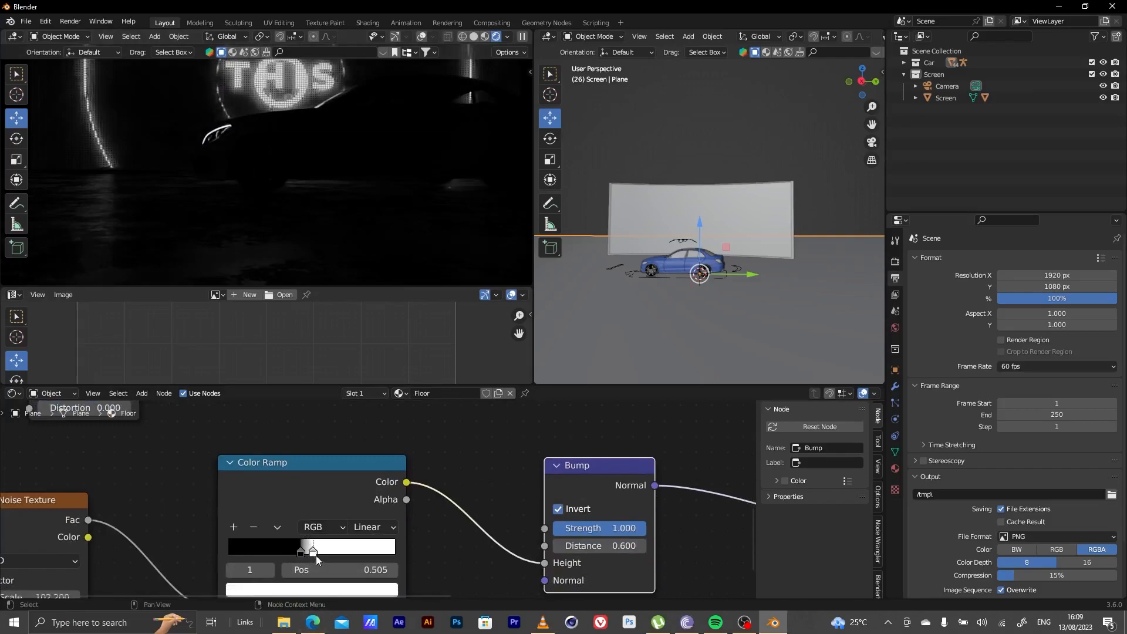
drag(311, 552, 320, 552)
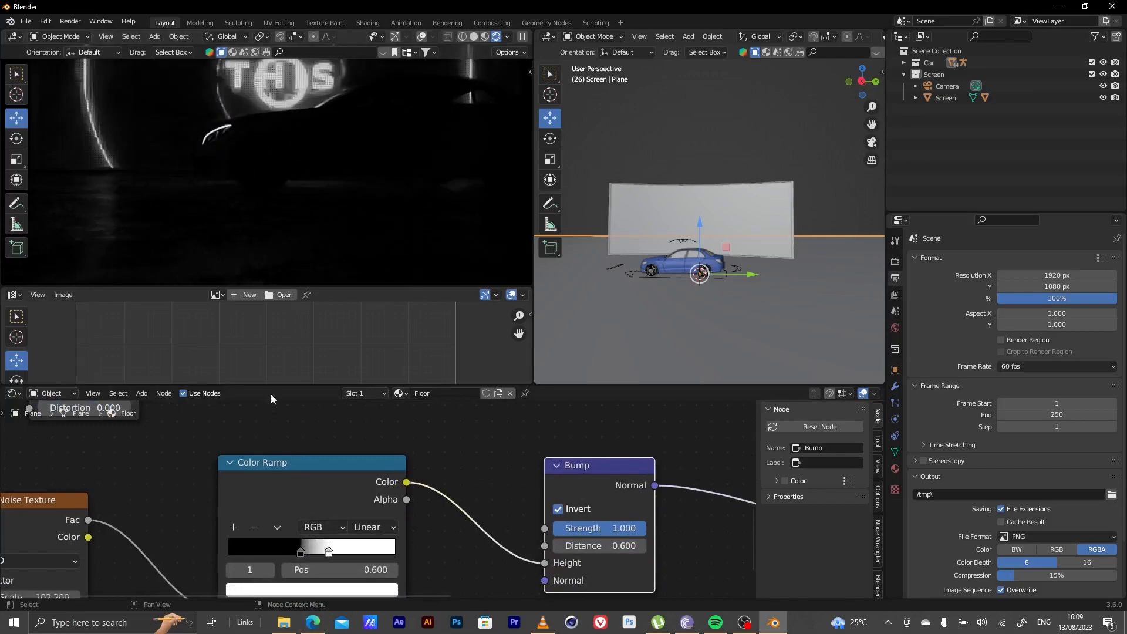
drag(319, 552, 314, 551)
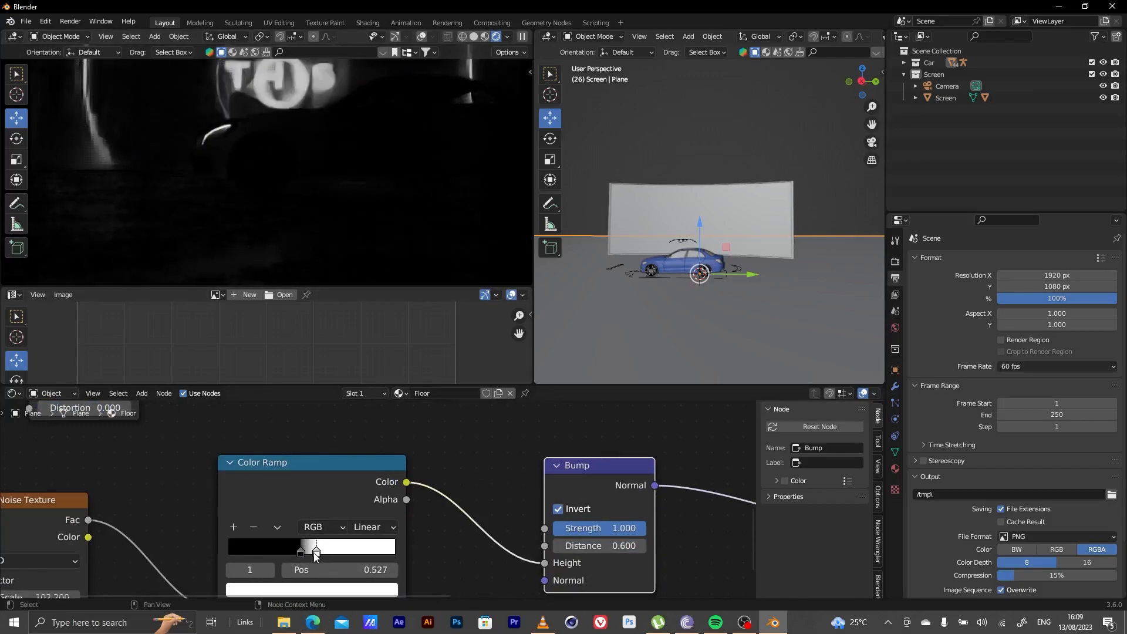
- Set the white stop of the roughness Color Ramp to 0.527
middle_drag(334, 454, 347, 544)
middle_drag(364, 473, 364, 550)
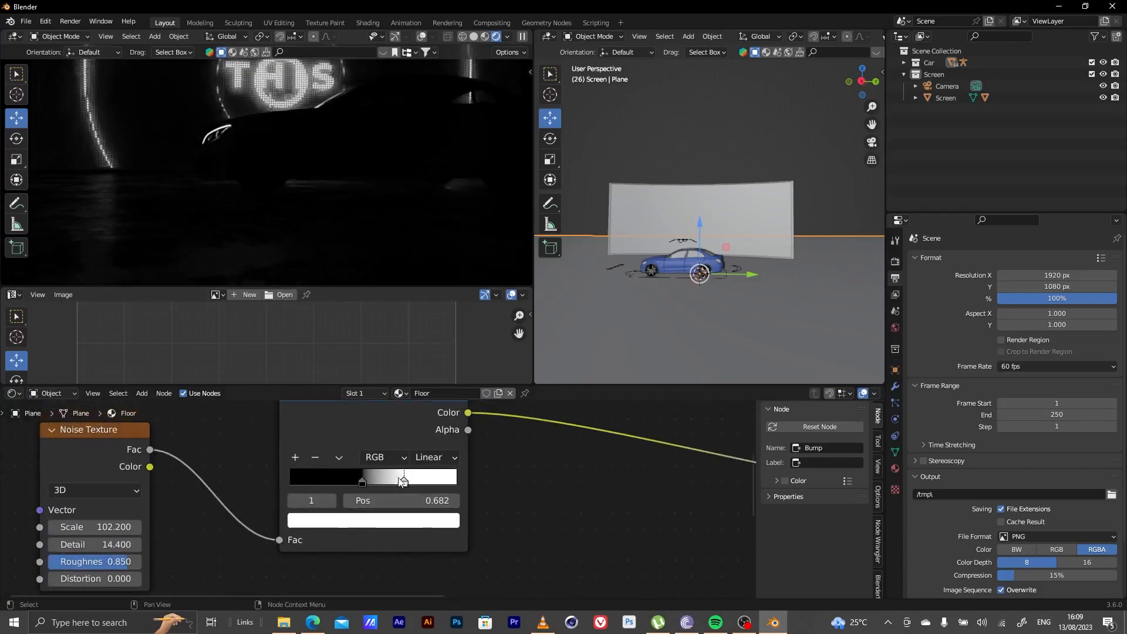
drag(398, 485, 386, 485)
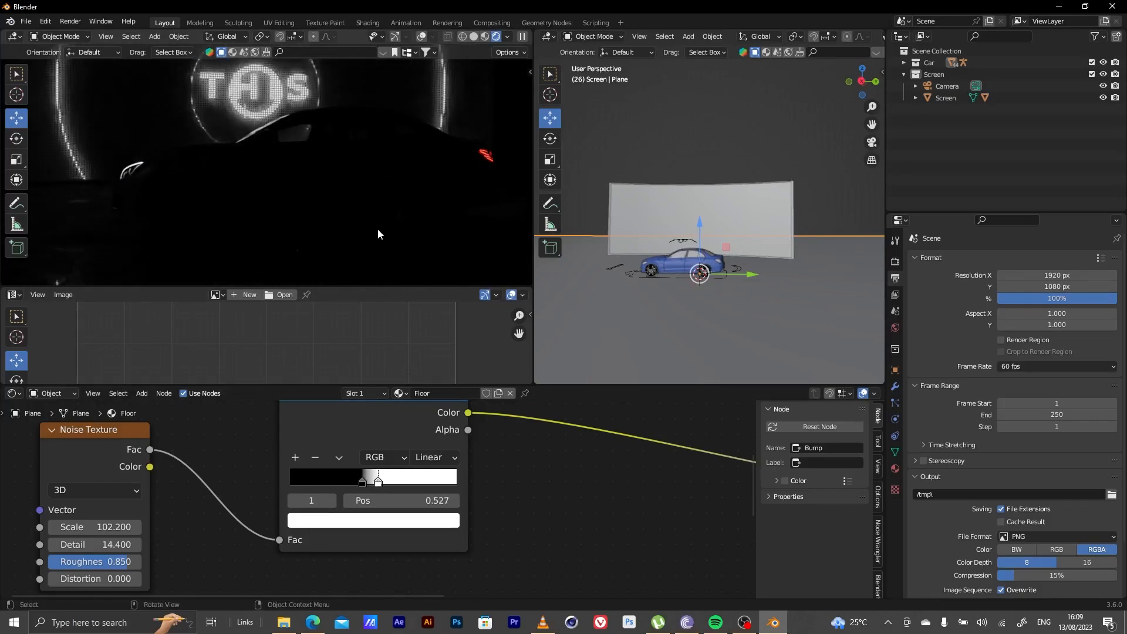
- Select the Screen object and switch the shader node editor area to the Timeline
mouse_move(378, 228)
middle_down()
mouse_move(377, 269)
mouse_move(371, 210)
middle_up()
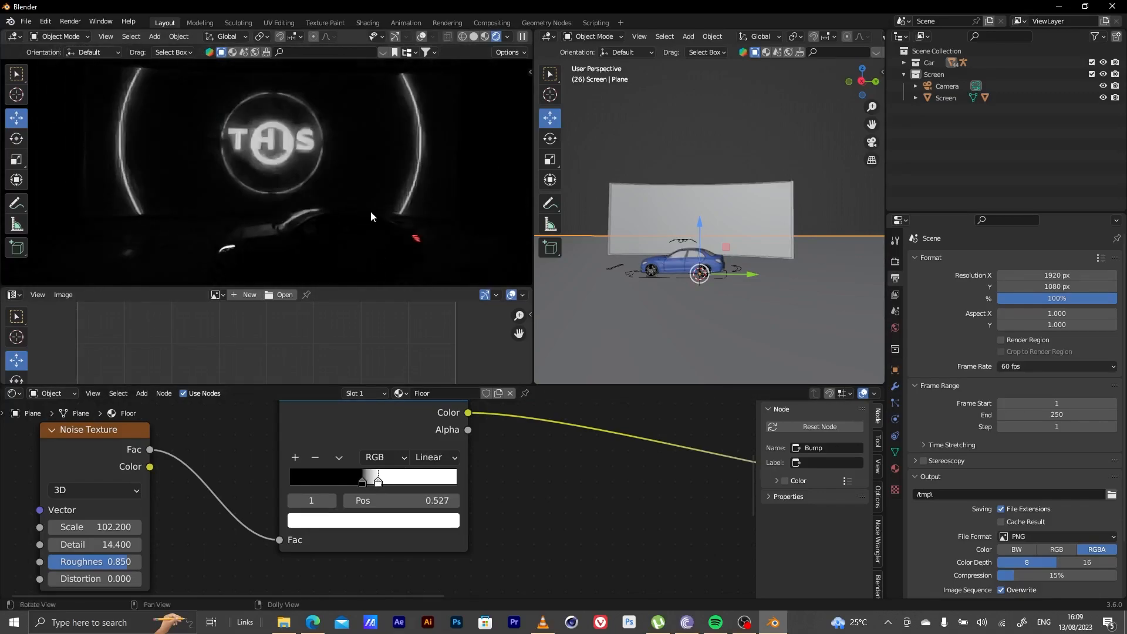
scroll(371, 210, down, 3)
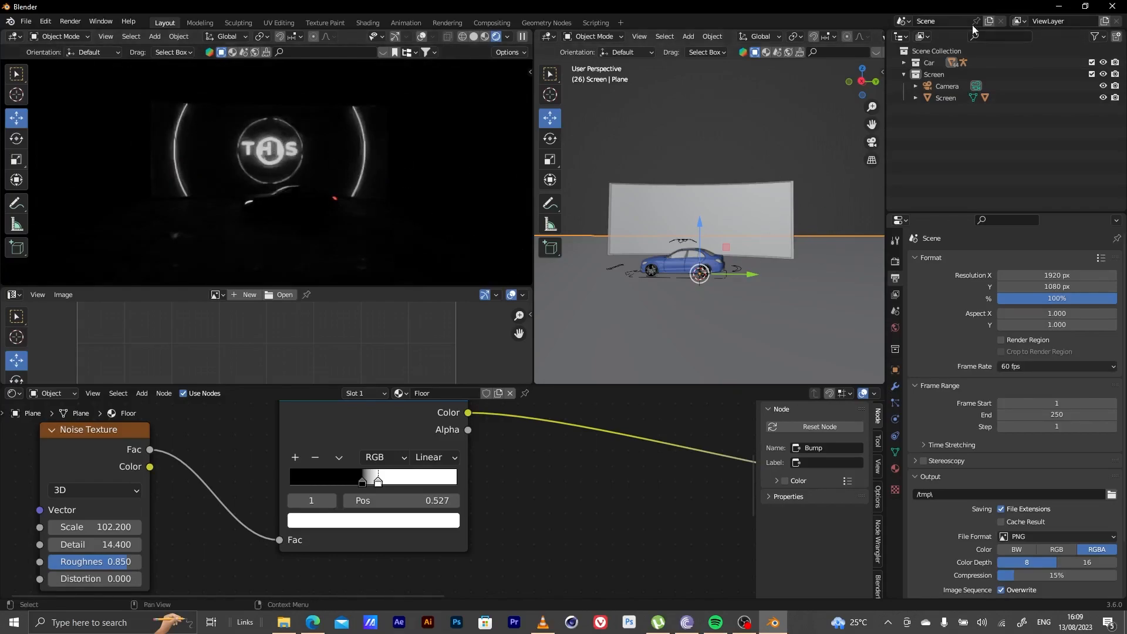
click(955, 98)
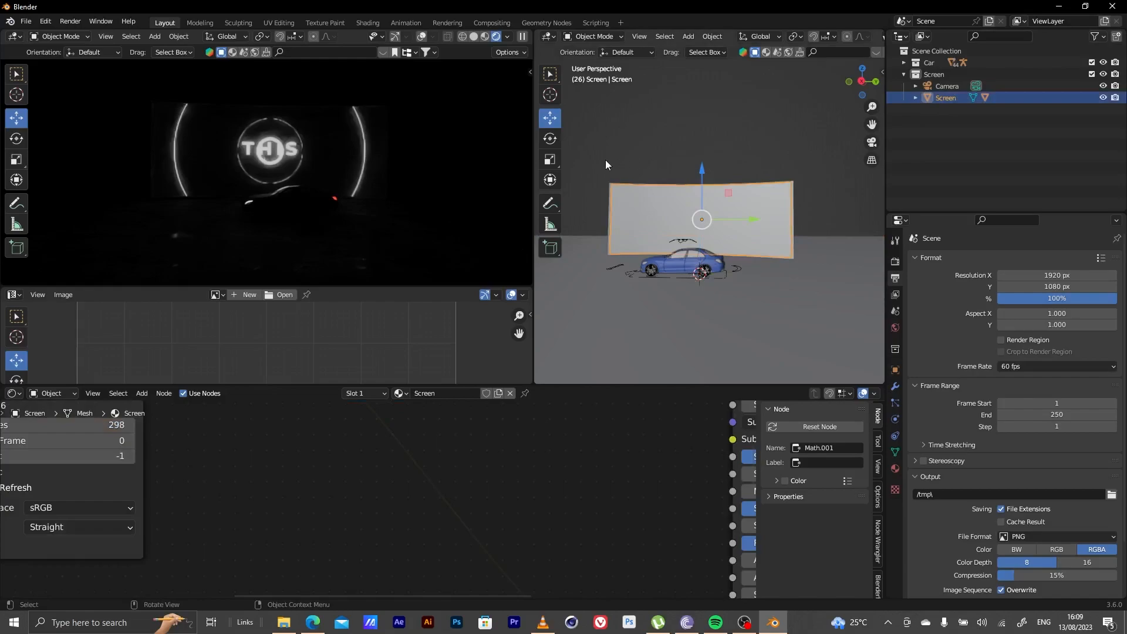
drag(635, 201, 631, 205)
click(24, 394)
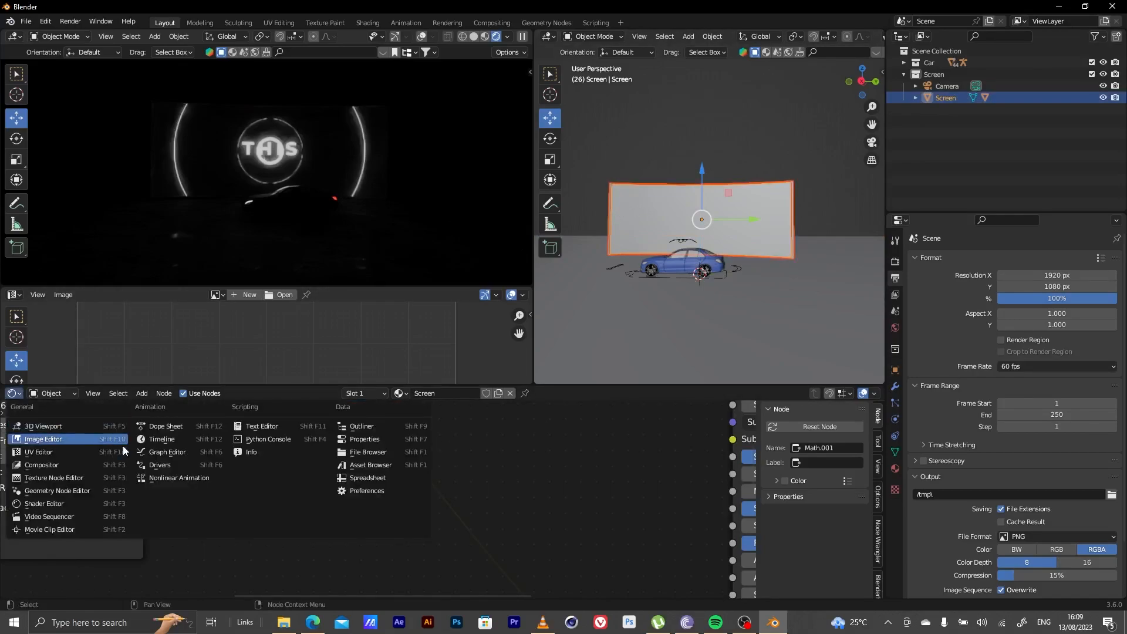
click(153, 434)
- Close the image editor area under the rendered view and widen the solid-shaded viewport beside it
click(20, 294)
right_click(90, 292)
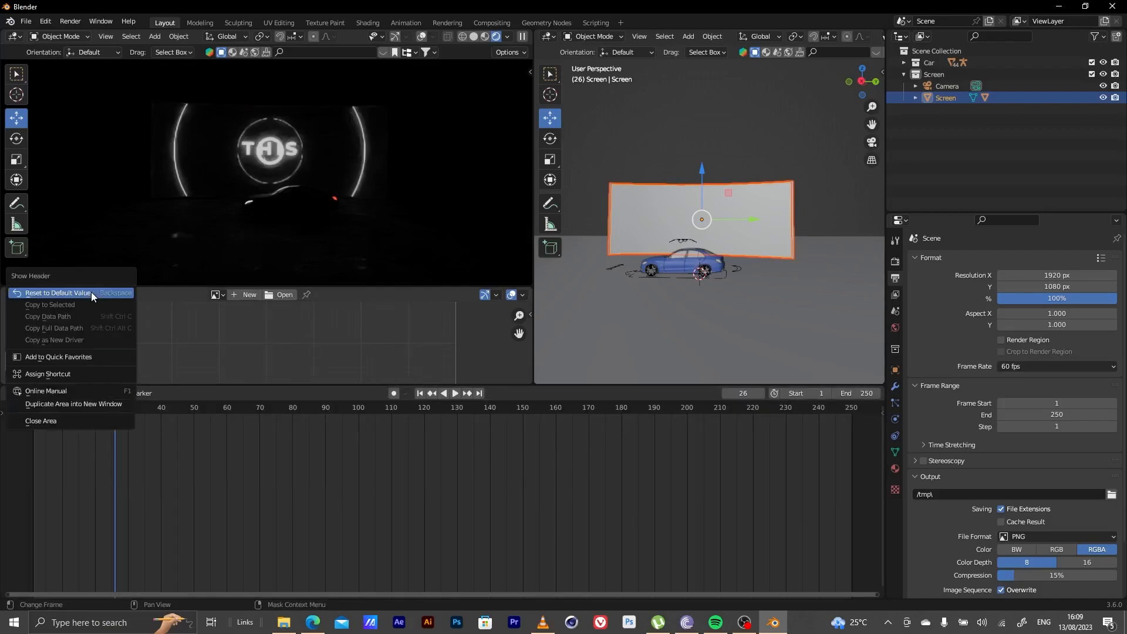
click(63, 424)
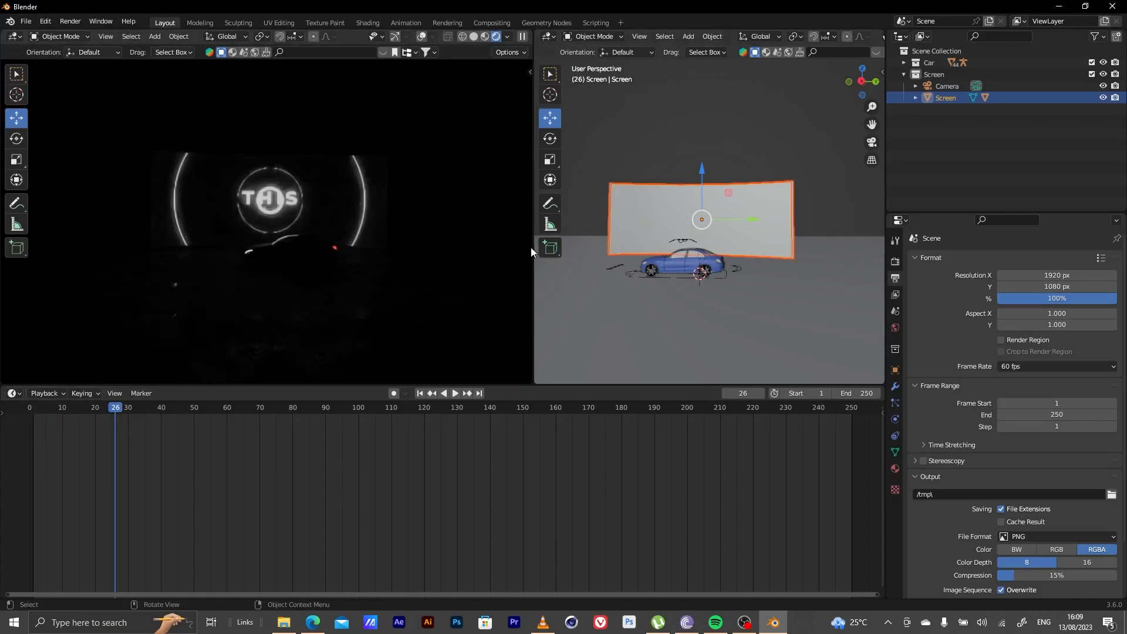
drag(532, 245, 466, 253)
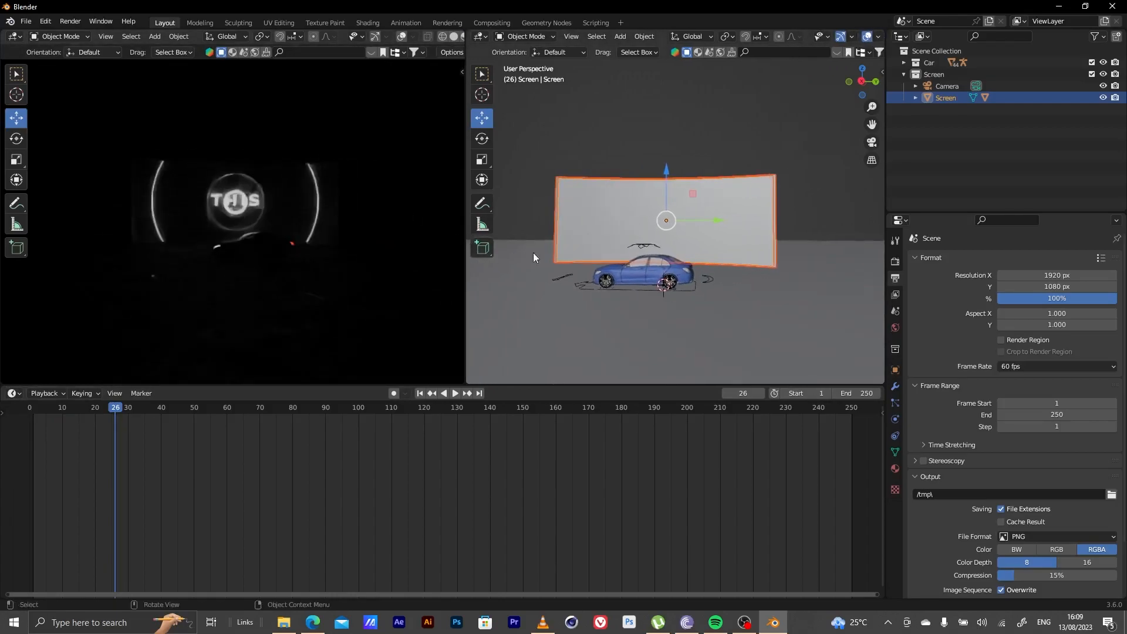
- Duplicate the Screen object, place the copy beside one end of the original and shift it along the X axis
scroll(674, 193, down, 3)
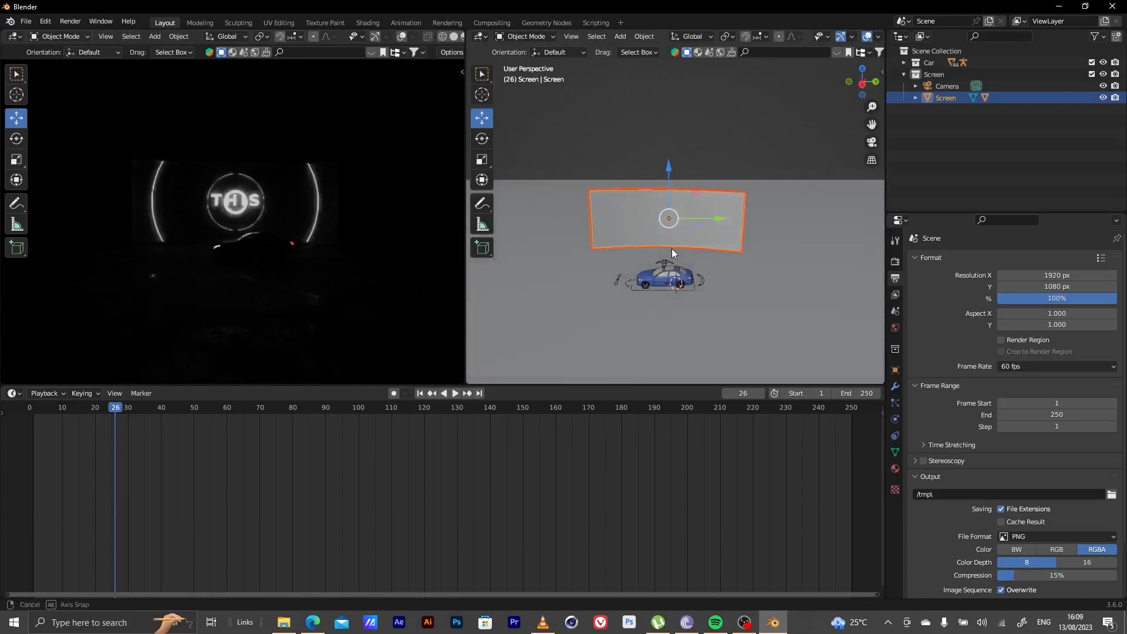
key(shift+d)
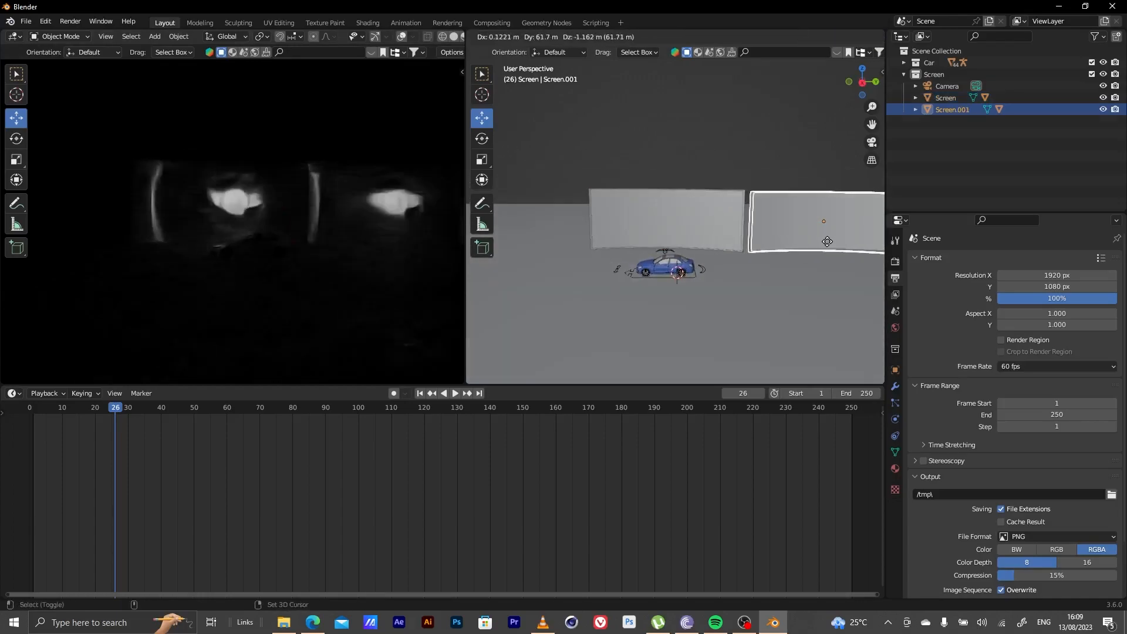
click(794, 239)
middle_drag(794, 240, 772, 262)
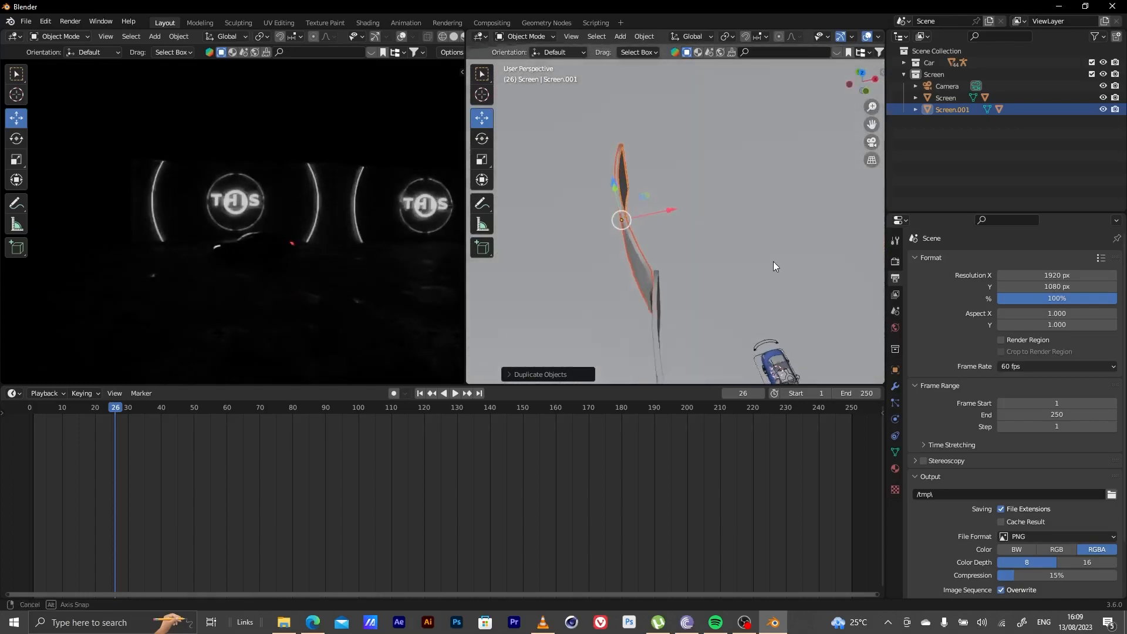
key(g)
key(x)
click(679, 208)
middle_drag(679, 208, 654, 195)
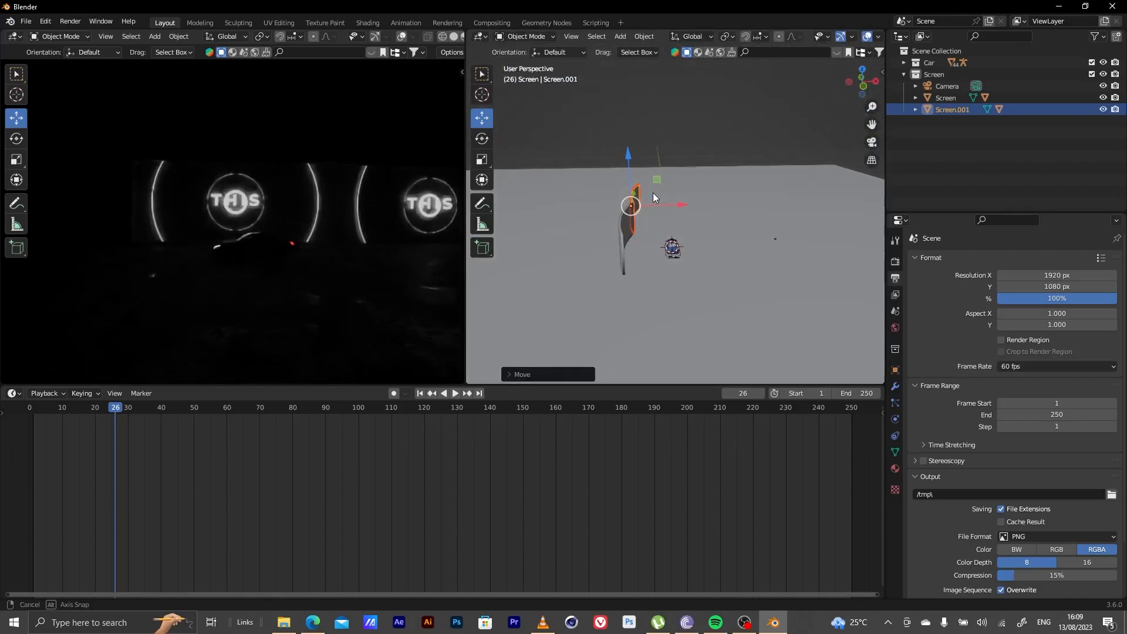
- Rotate Screen.001 about the Z axis so it continues the original screen's curve around the car
click(17, 141)
scroll(625, 217, up, 3)
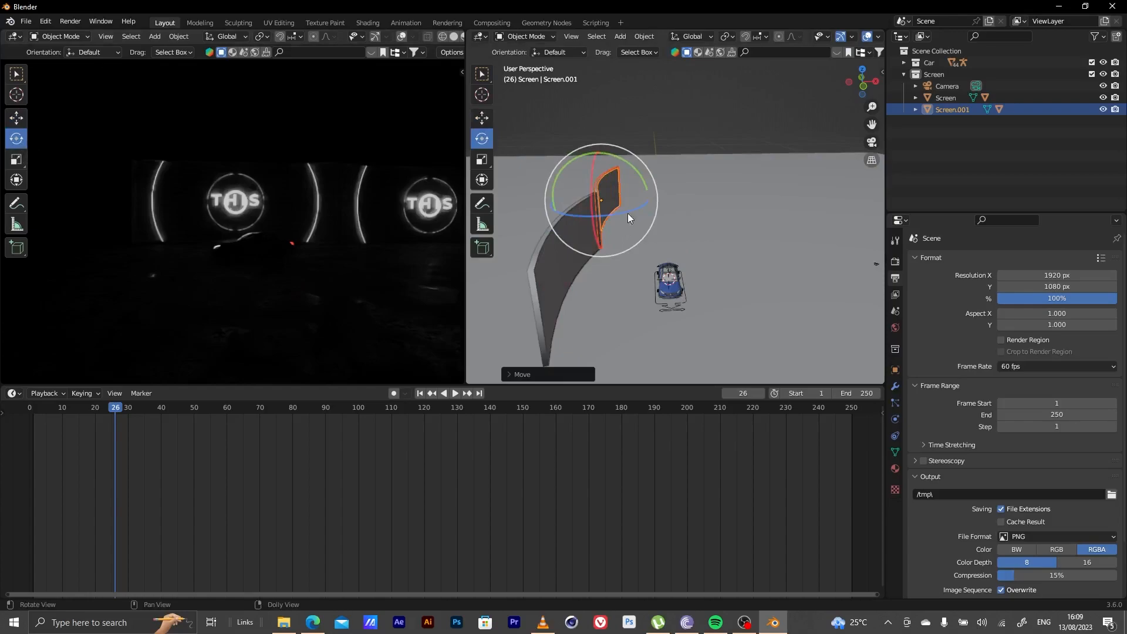
drag(622, 210, 566, 203)
- Move Screen.001 along X and Y until it sits against the end of the original screen
click(17, 125)
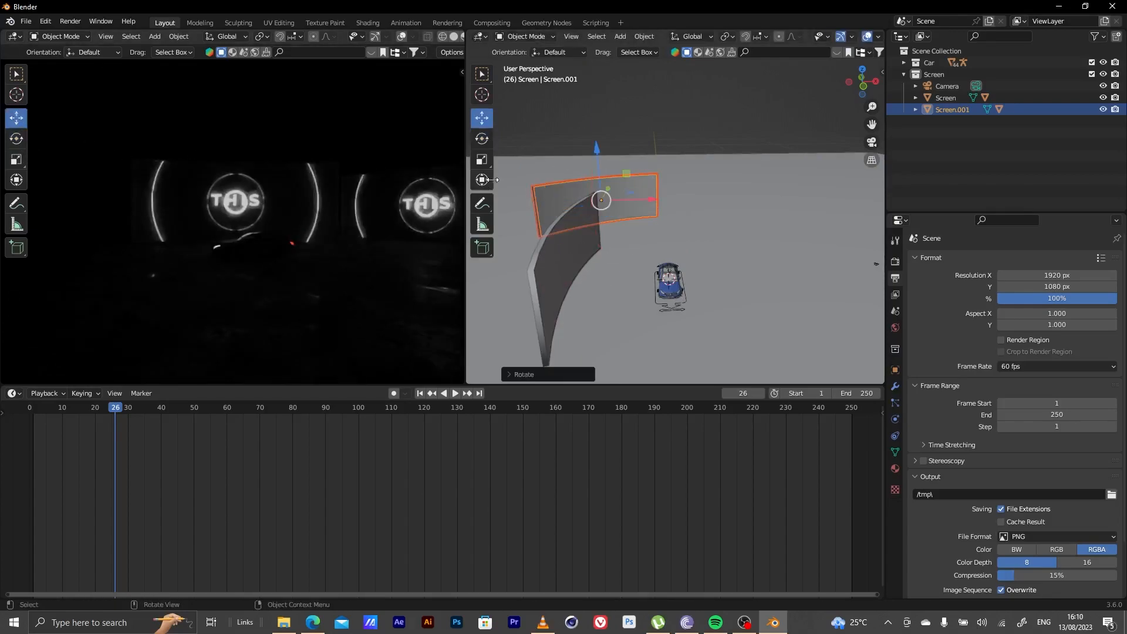
drag(652, 199, 709, 204)
middle_drag(633, 219, 700, 255)
drag(612, 169, 634, 180)
middle_drag(635, 182, 596, 199)
mouse_move(647, 208)
mouse_down()
mouse_move(659, 211)
mouse_move(648, 209)
mouse_up()
drag(596, 171, 594, 172)
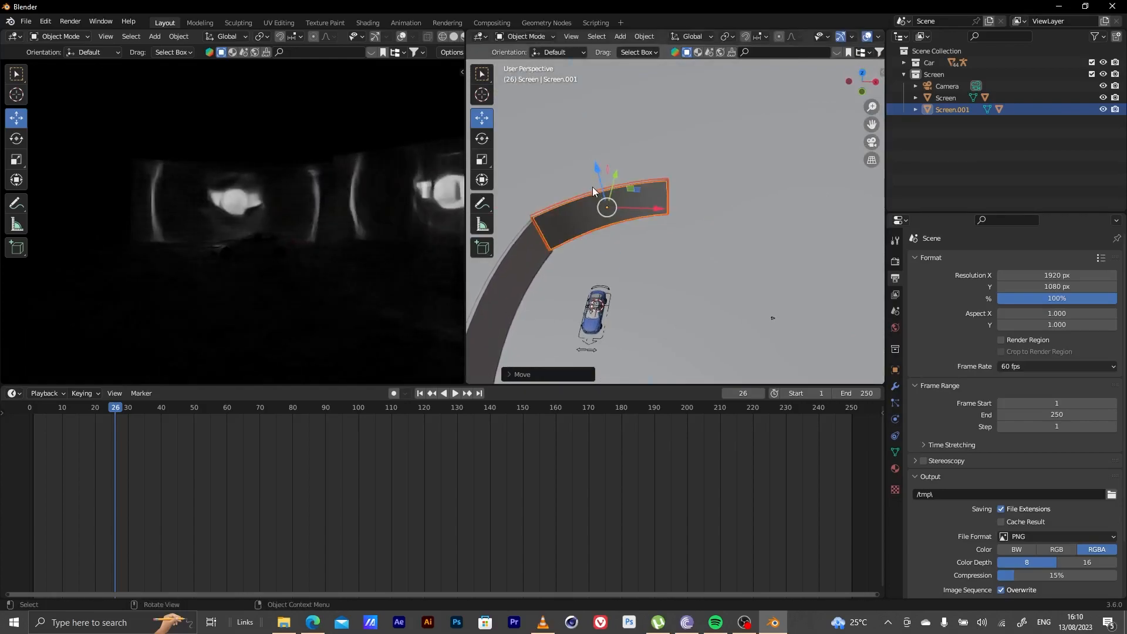
- Fine-tune Screen.001's position so its edge lines up with the adjoining edge of the original screen
middle_drag(592, 220, 718, 149)
drag(704, 136, 703, 151)
mouse_move(695, 198)
middle_down()
mouse_move(614, 211)
mouse_move(540, 206)
mouse_move(590, 217)
mouse_move(679, 206)
middle_up()
drag(738, 206, 743, 206)
scroll(697, 210, down, 1)
middle_drag(626, 216, 692, 190)
drag(700, 140, 699, 134)
middle_drag(686, 151, 618, 225)
- Duplicate the original Screen again and place the copy at its opposite end
click(614, 180)
middle_drag(613, 180, 610, 128)
drag(577, 167, 578, 171)
middle_drag(578, 170, 576, 218)
key(shift+d)
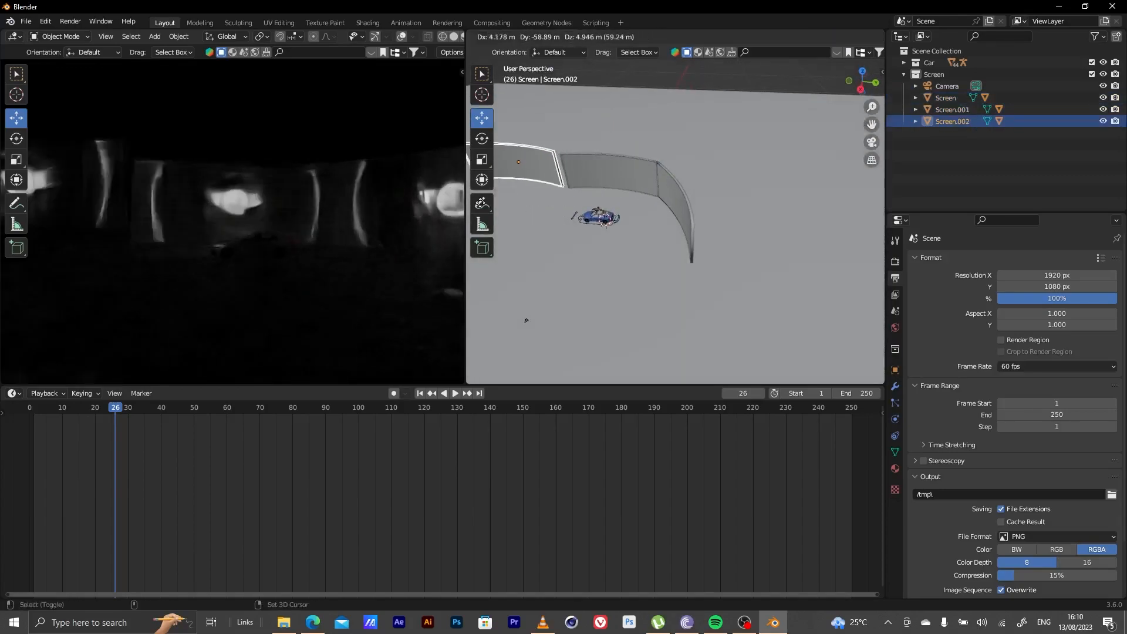
click(526, 320)
middle_drag(543, 195, 596, 199)
key(g)
click(637, 209)
drag(688, 223, 686, 221)
middle_drag(631, 222, 665, 229)
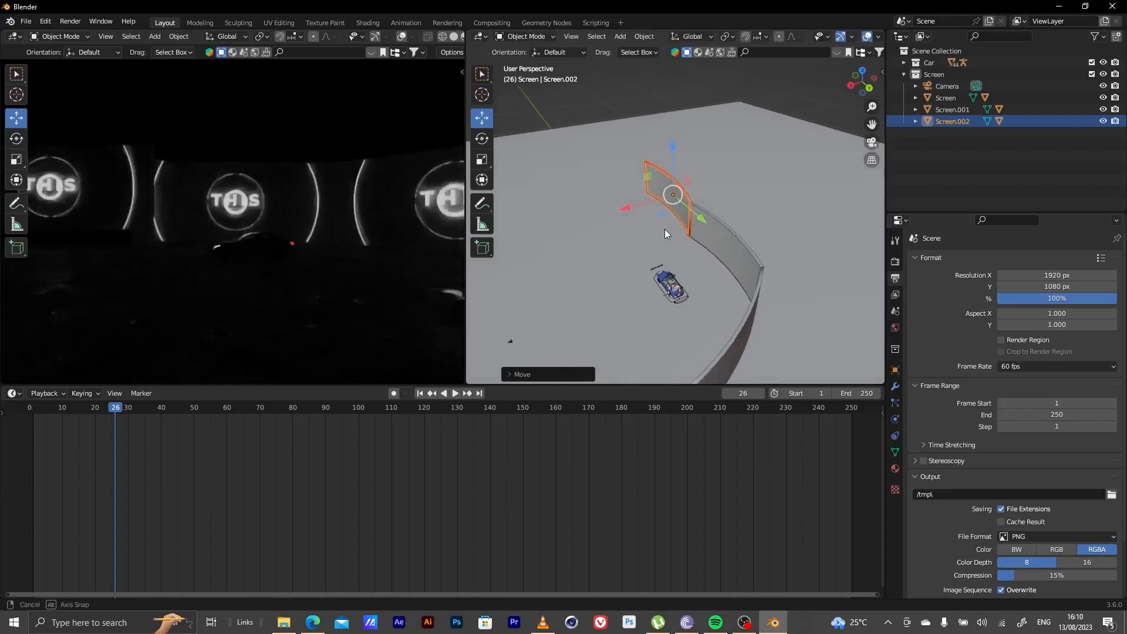
- Rotate Screen.002 about the Z axis so it curves inwards around the car
middle_drag(550, 230, 763, 283)
click(16, 138)
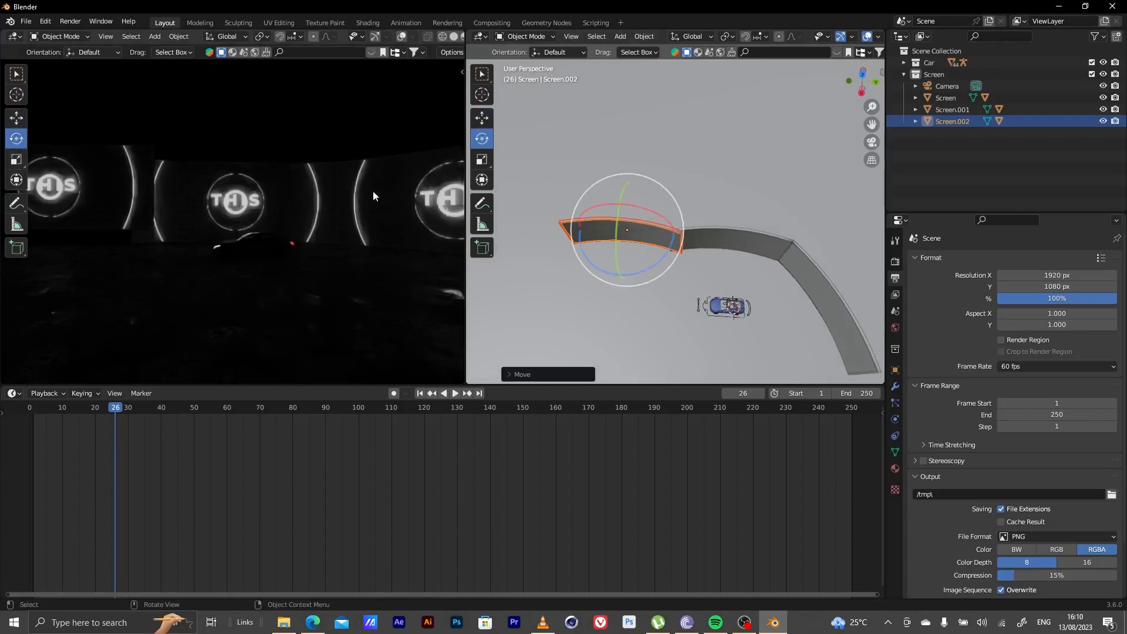
drag(601, 269, 632, 274)
- Move Screen.002 until its edge meets the free end of the original screen
click(22, 119)
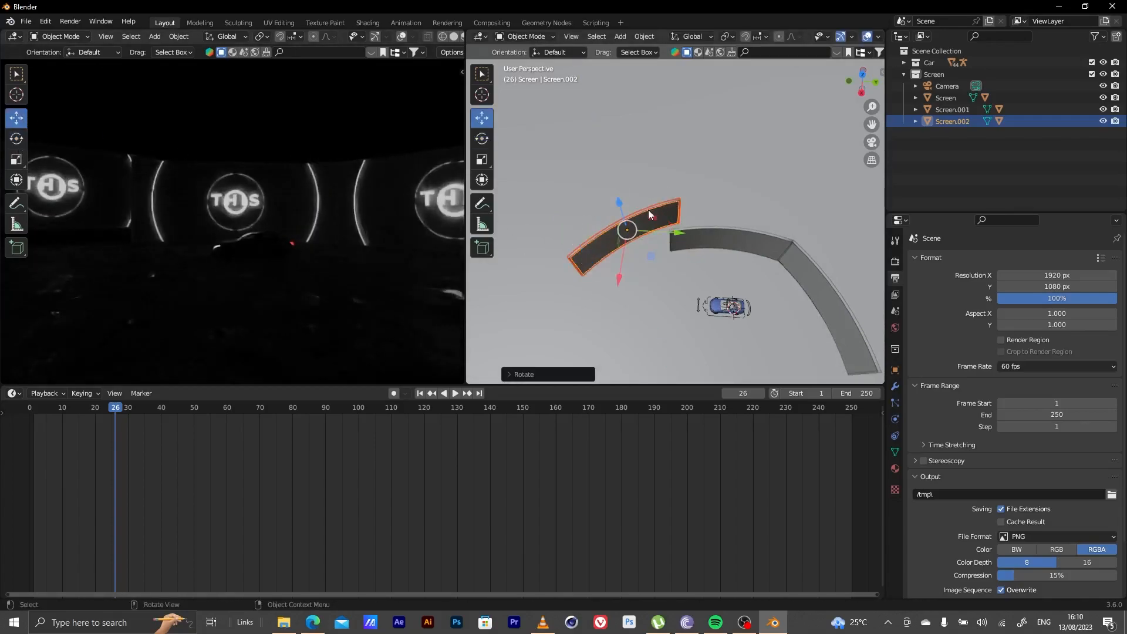
drag(626, 234, 614, 267)
middle_drag(635, 270, 648, 230)
drag(620, 207, 621, 202)
middle_drag(621, 201, 656, 254)
scroll(656, 254, up, 2)
middle_drag(677, 293, 646, 223)
- Rotate Screen.001 slightly about the Z axis and move it back against the original screen's edge
click(715, 220)
middle_drag(745, 224, 775, 290)
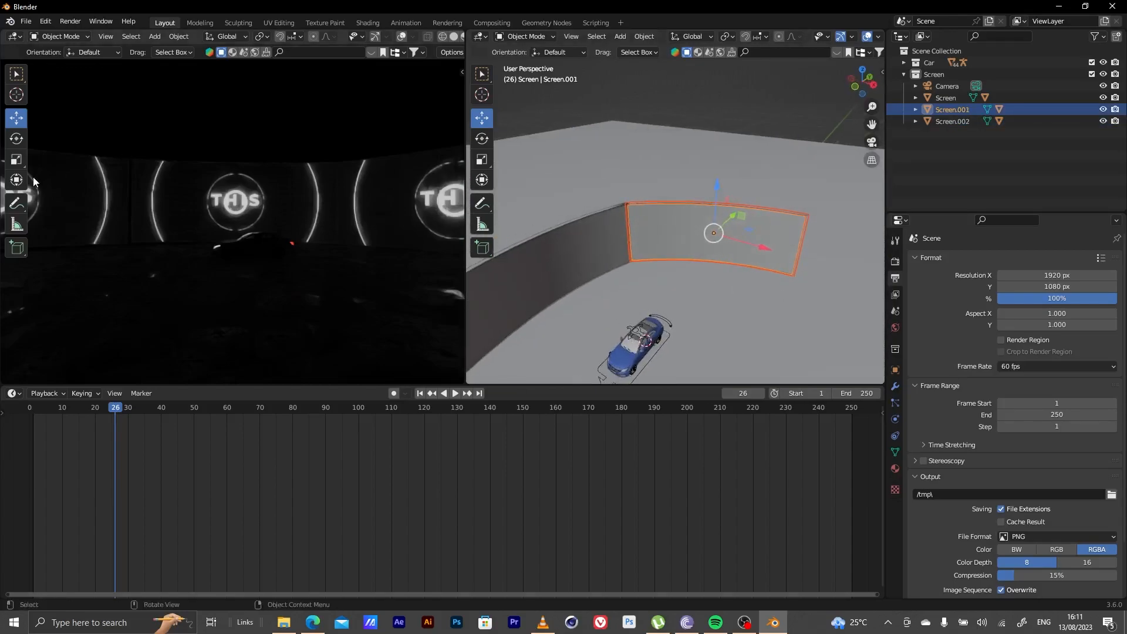
click(17, 144)
drag(727, 255, 710, 257)
right_click(733, 255)
click(16, 119)
middle_drag(586, 238, 511, 243)
drag(646, 306, 662, 304)
middle_drag(663, 305, 843, 258)
- Play and scrub the animation to frame 217 while examining the car and screens up close in the rendered view
middle_drag(745, 220, 599, 223)
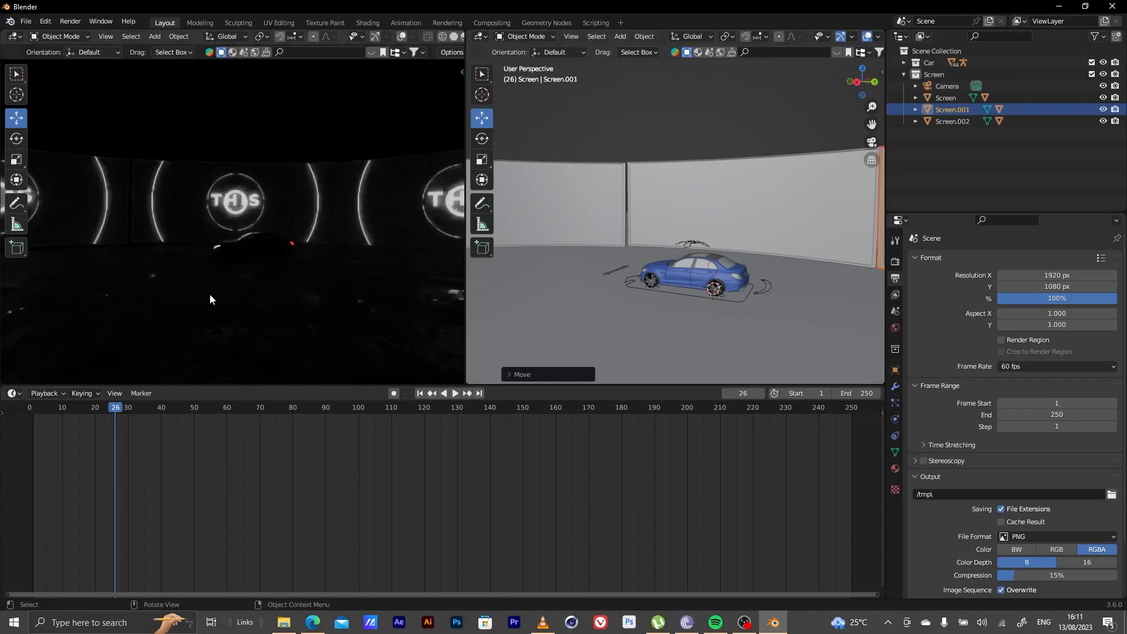
middle_drag(265, 246, 325, 188)
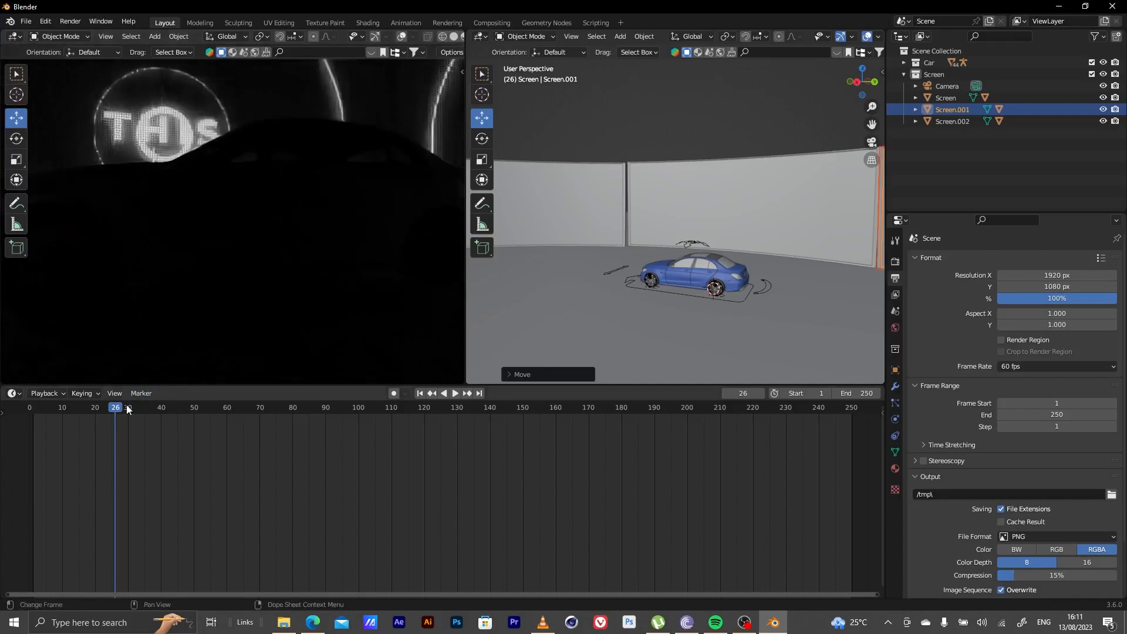
key(space)
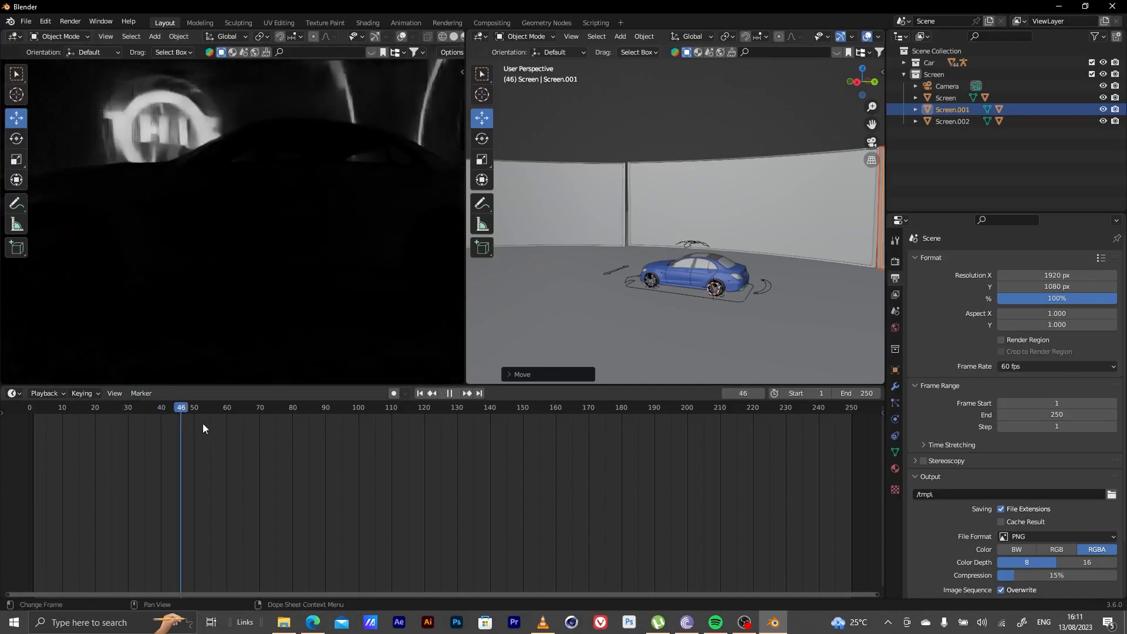
drag(251, 435, 286, 432)
drag(420, 446, 466, 452)
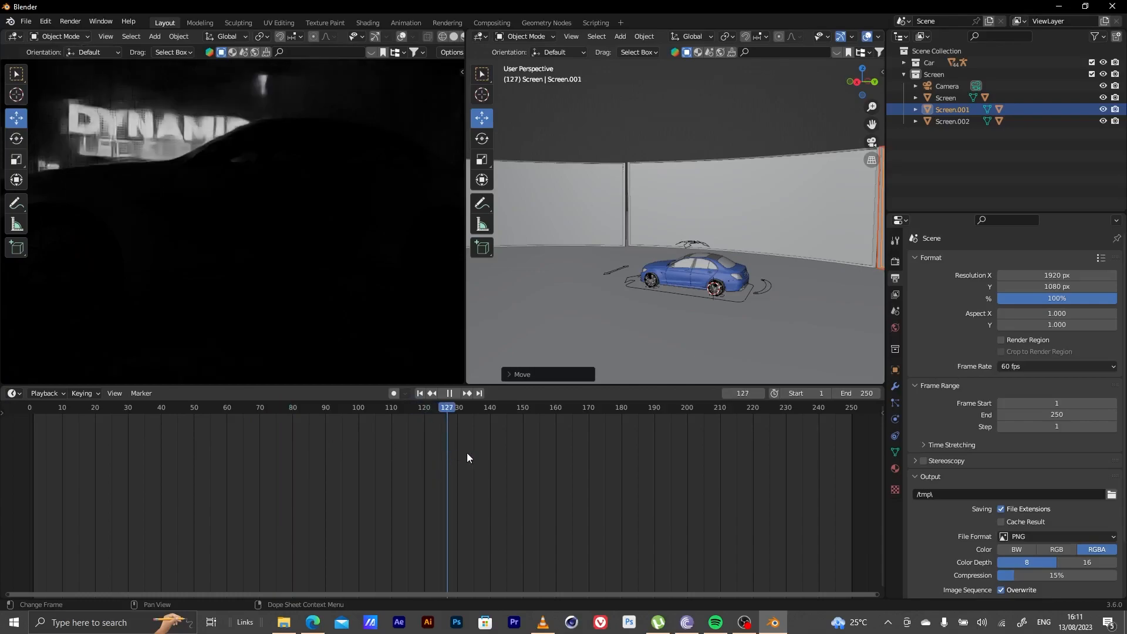
drag(671, 461, 743, 456)
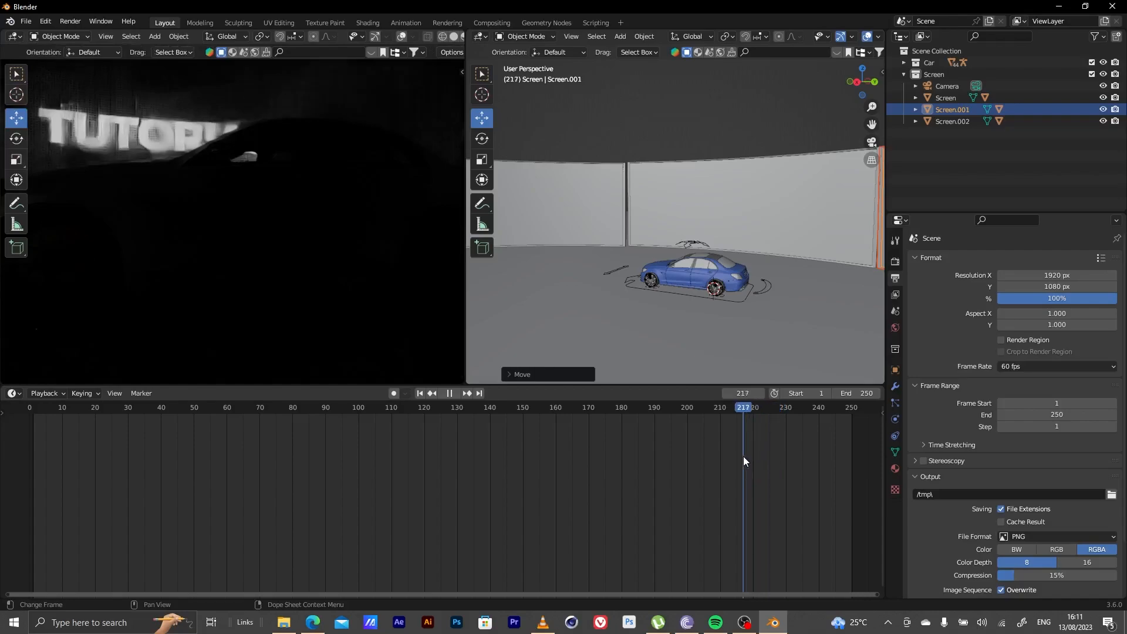
middle_drag(269, 225, 242, 251)
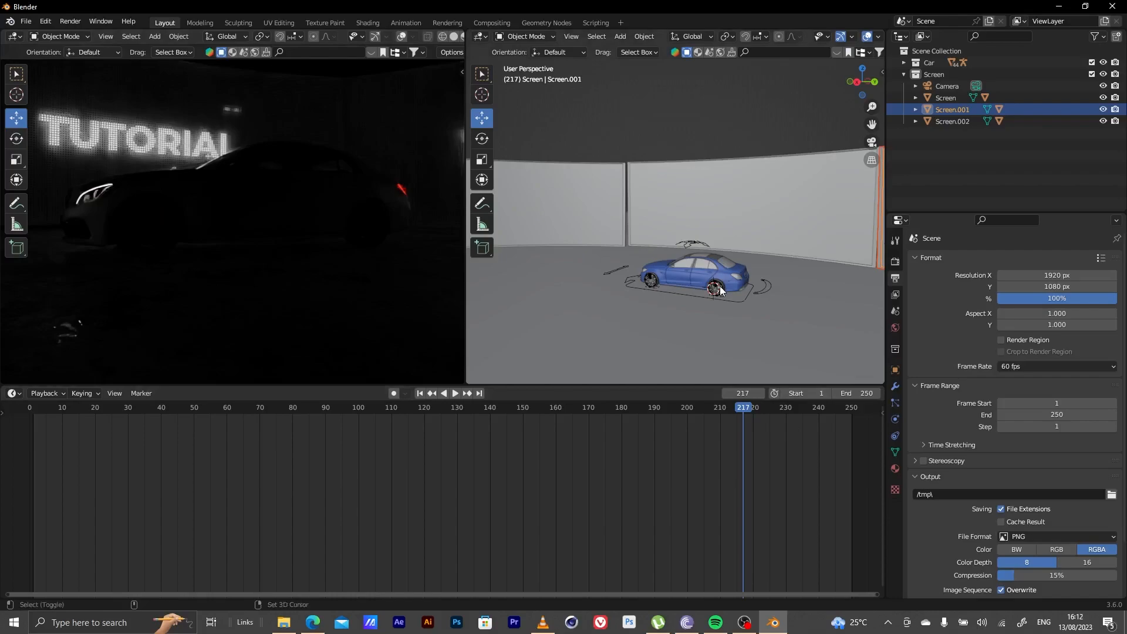
- Add an area light at the car and raise it about 9 m along the Z axis
key(shift+a)
mouse_move(719, 287)
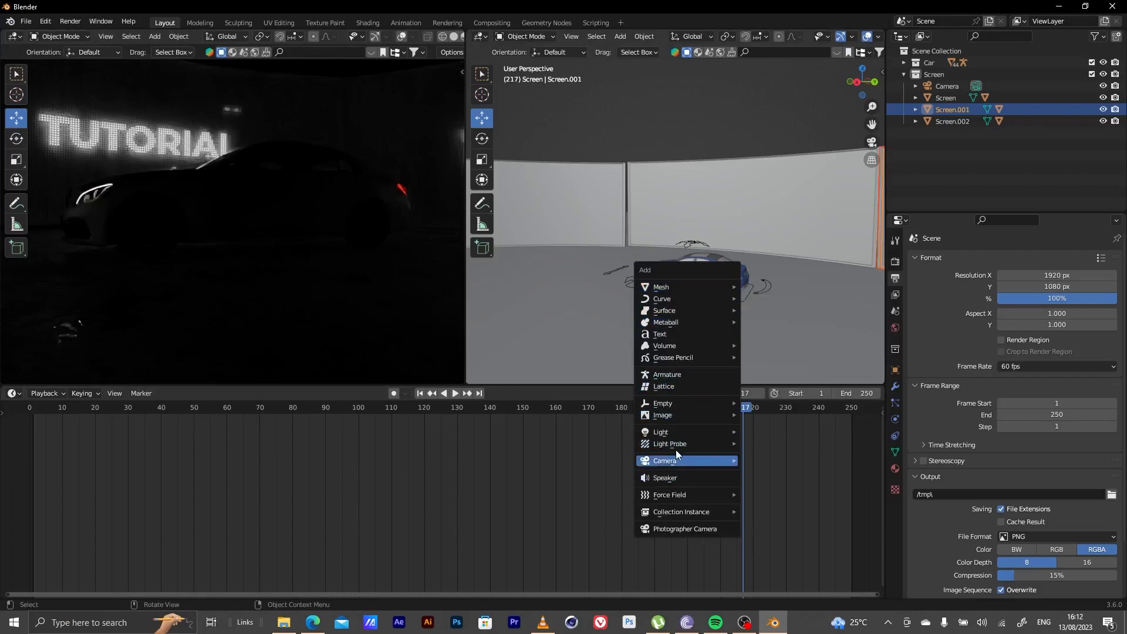
mouse_move(675, 432)
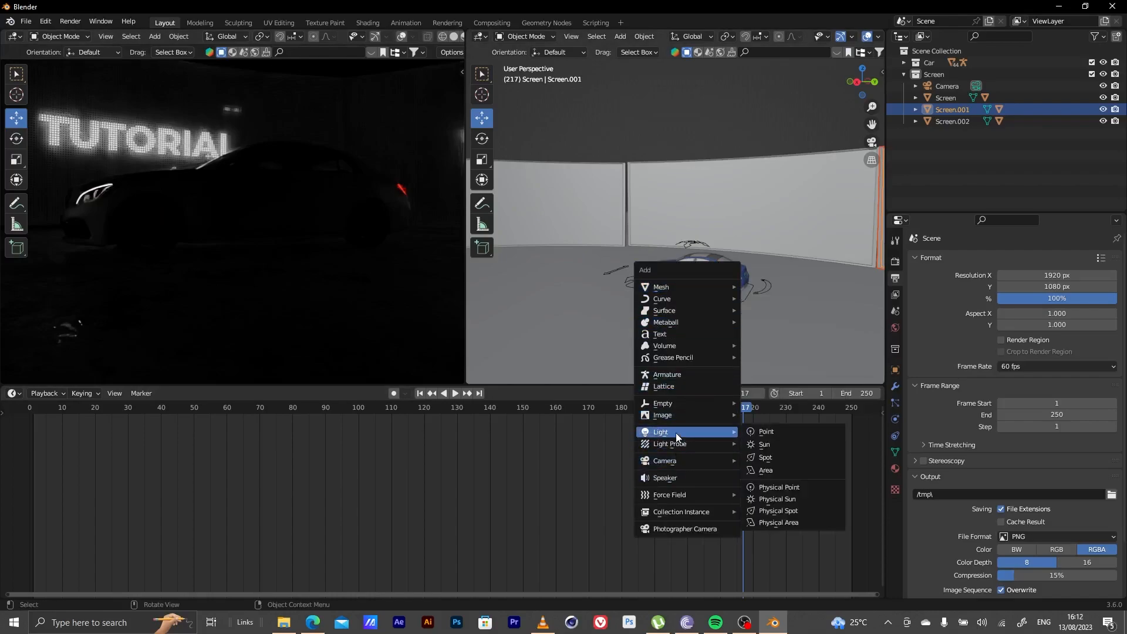
click(763, 471)
key(g)
key(z)
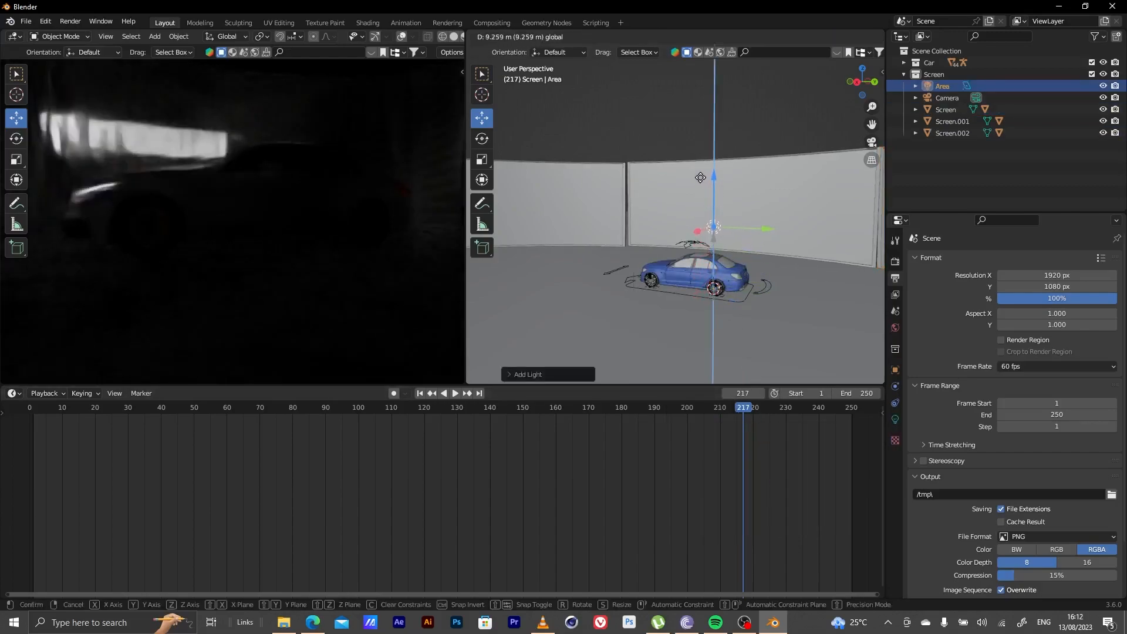
click(718, 230)
- Scale the area light up about 13 times and move it over the car
key(s)
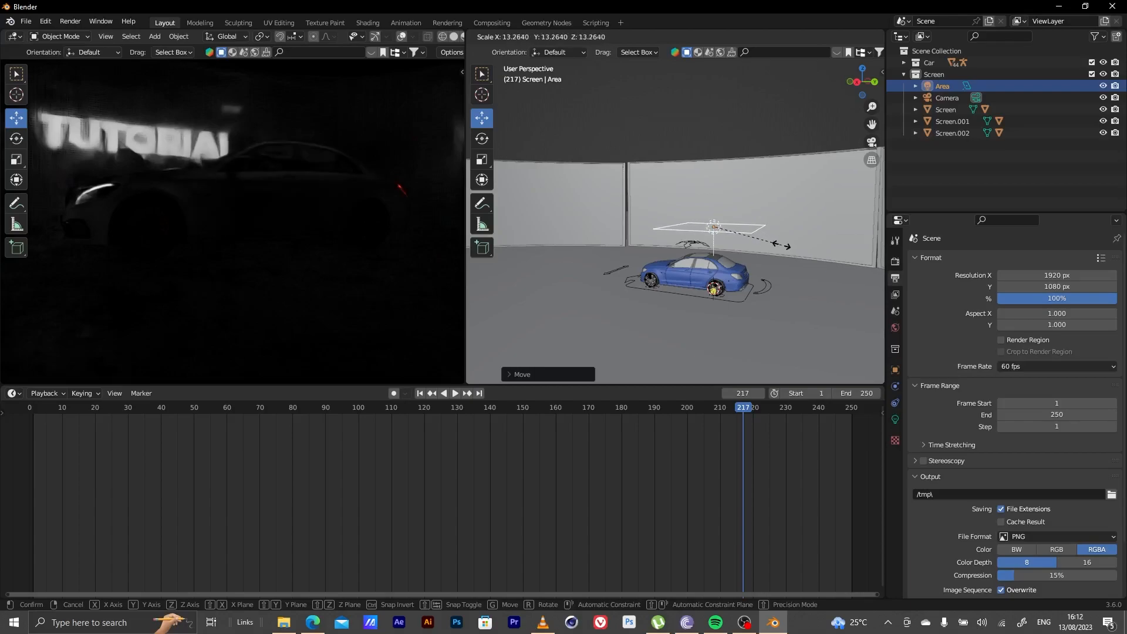
right_click(789, 249)
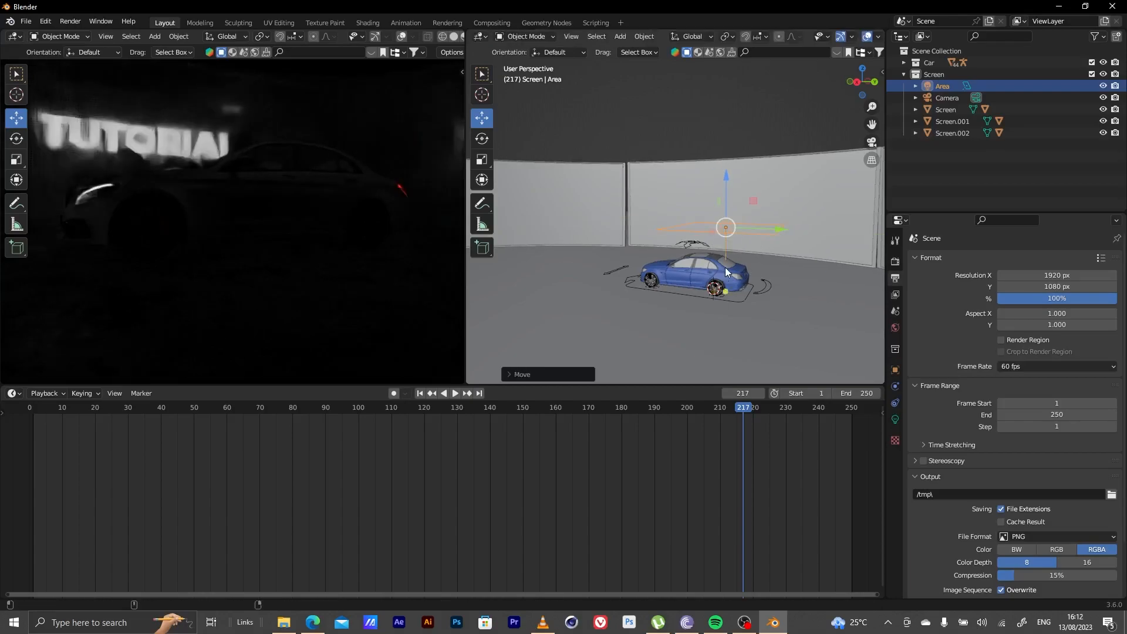
middle_drag(731, 296, 744, 364)
drag(776, 245, 740, 254)
middle_drag(735, 261, 669, 230)
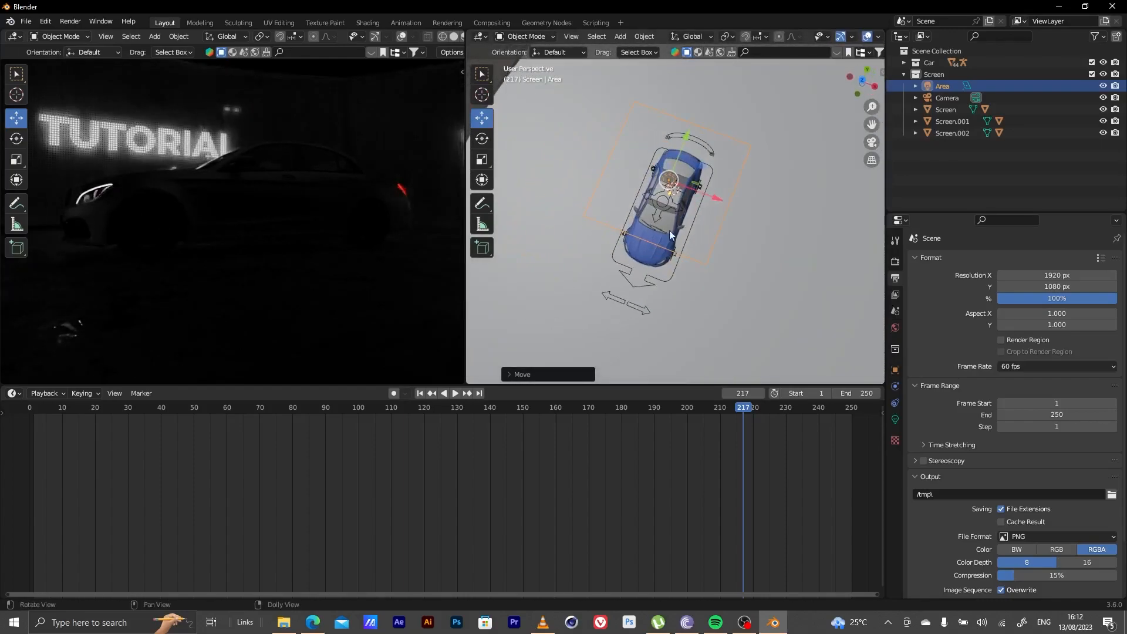
- Stretch the area light along the car's length on Y and narrow it slightly on X
click(15, 139)
click(16, 159)
drag(687, 136, 702, 97)
drag(714, 197, 707, 196)
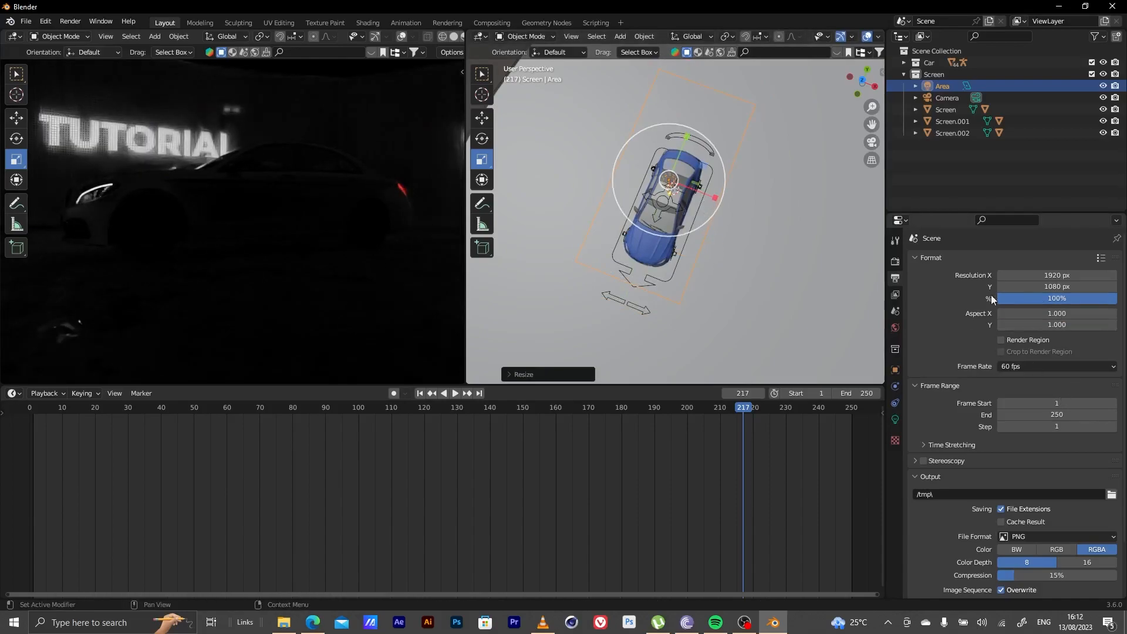
- Raise the area light's power to 5120 W in half-stop increments
click(894, 419)
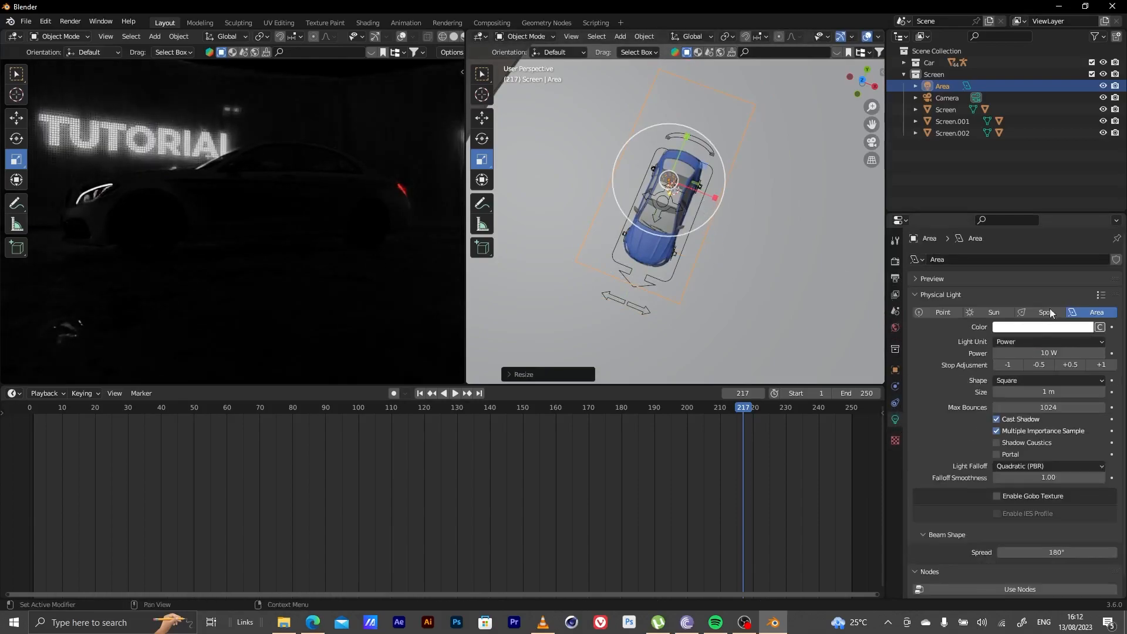
click(1068, 364)
click(1068, 364)
click(1068, 365)
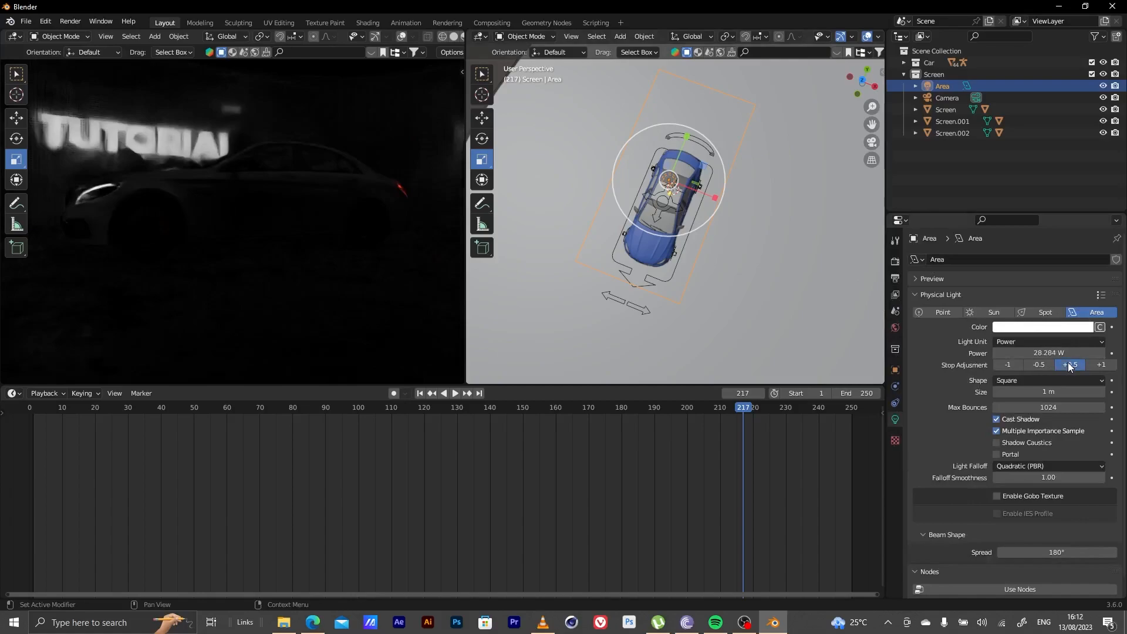
click(1068, 367)
click(1068, 367)
click(1068, 367)
double_click(1068, 367)
click(1068, 367)
double_click(1068, 368)
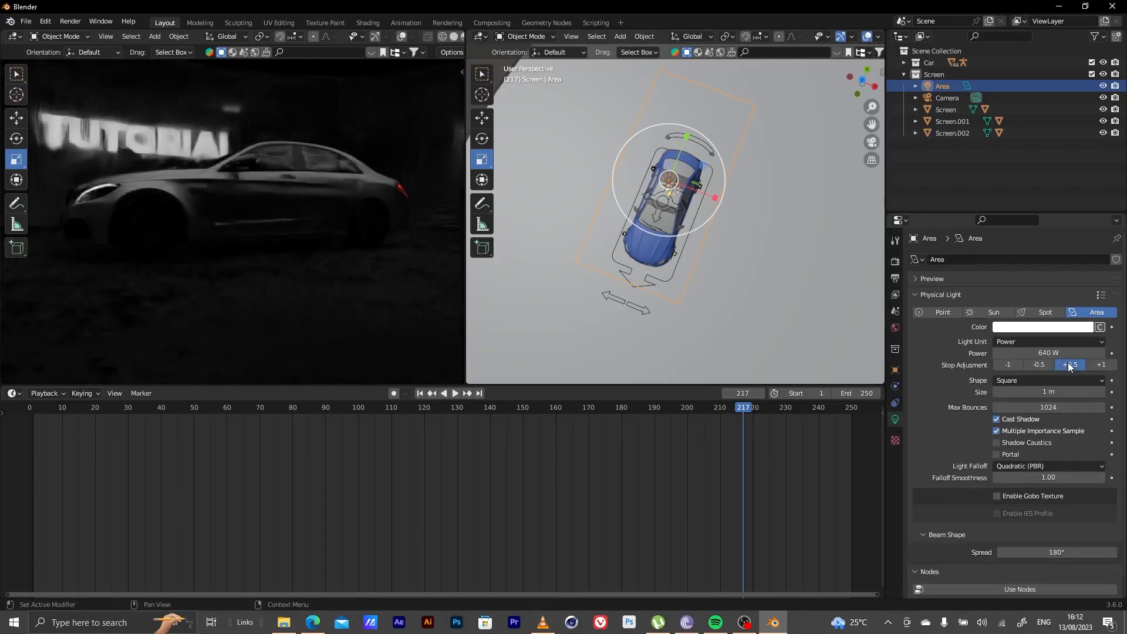
click(1068, 367)
click(1068, 367)
click(1068, 365)
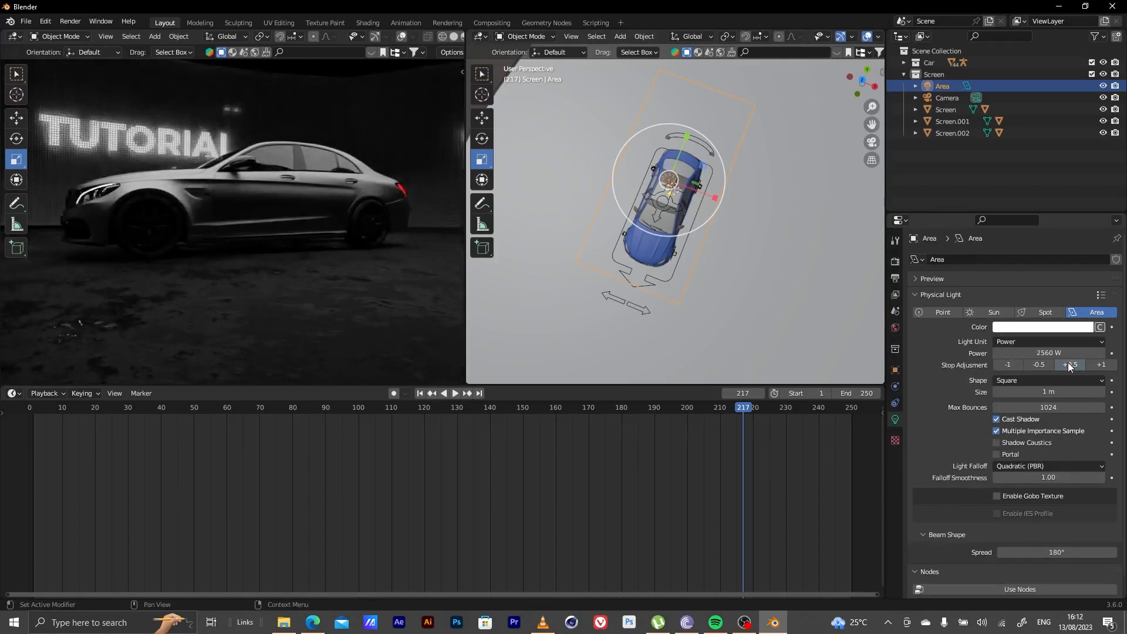
click(1068, 365)
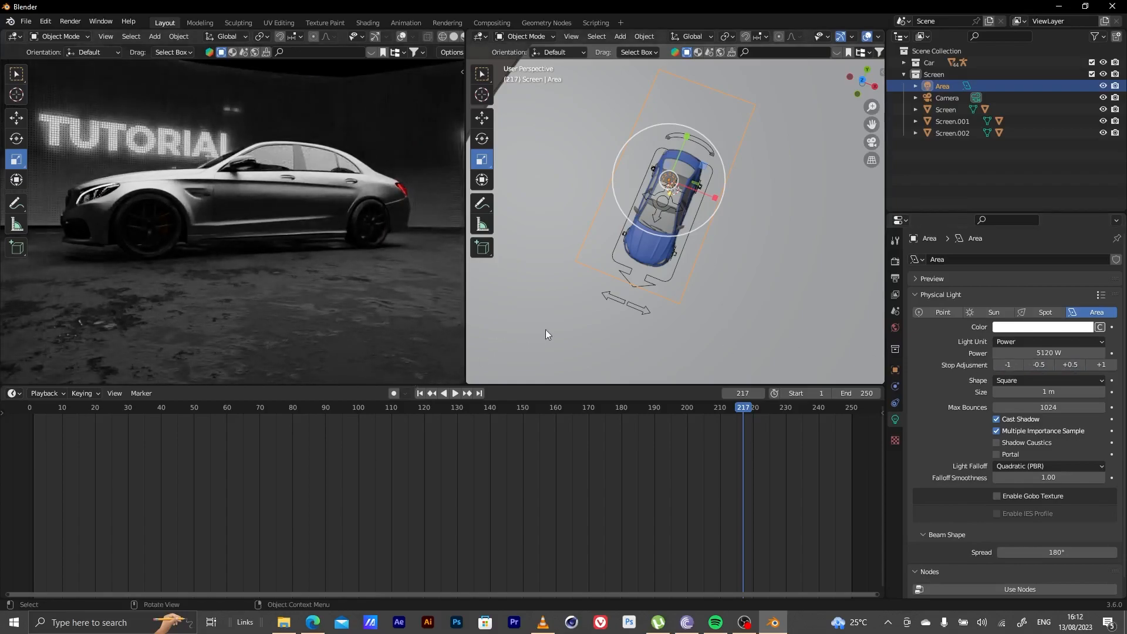
- Return the animation to frame 2, widen the rendered viewport and frame the car from a low side angle
drag(745, 406, 37, 465)
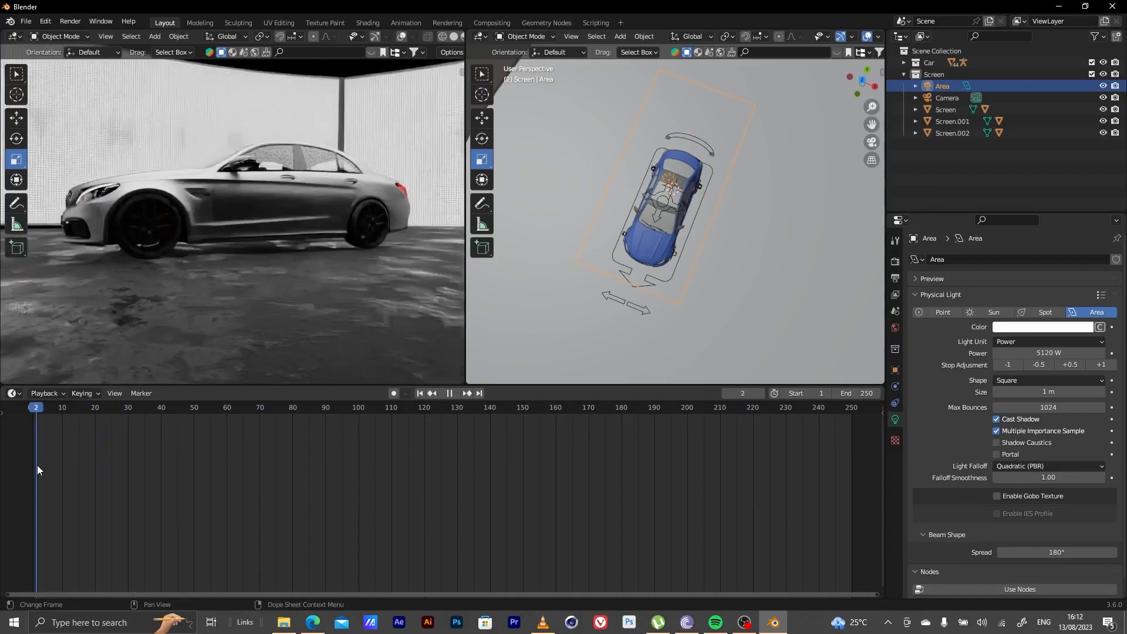
drag(34, 465, 33, 465)
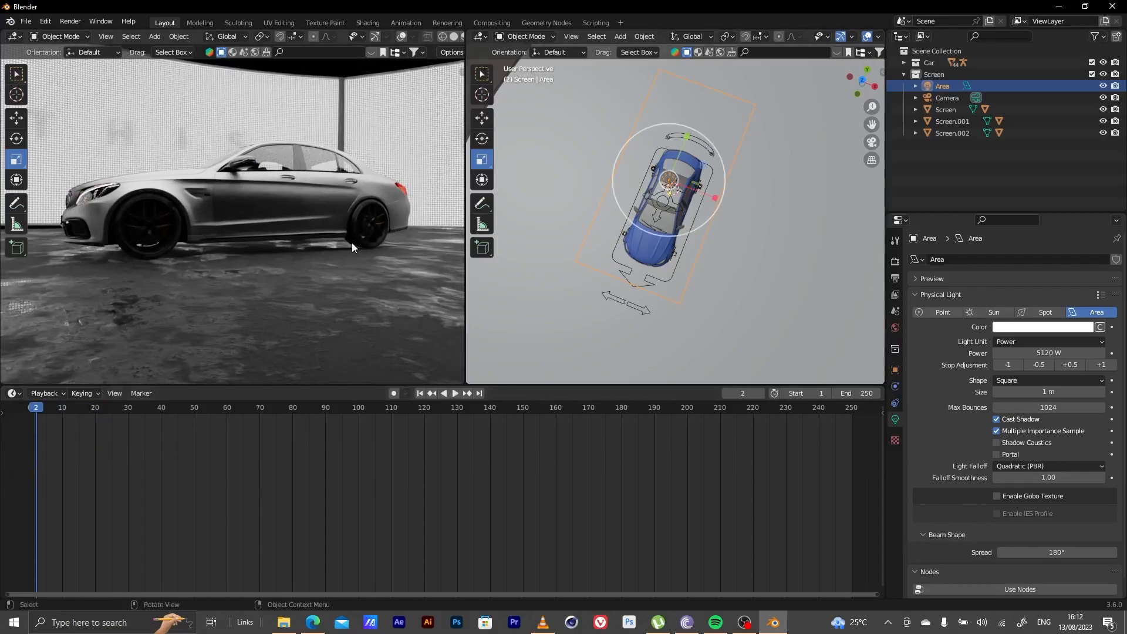
middle_drag(381, 238, 440, 239)
drag(465, 234, 638, 234)
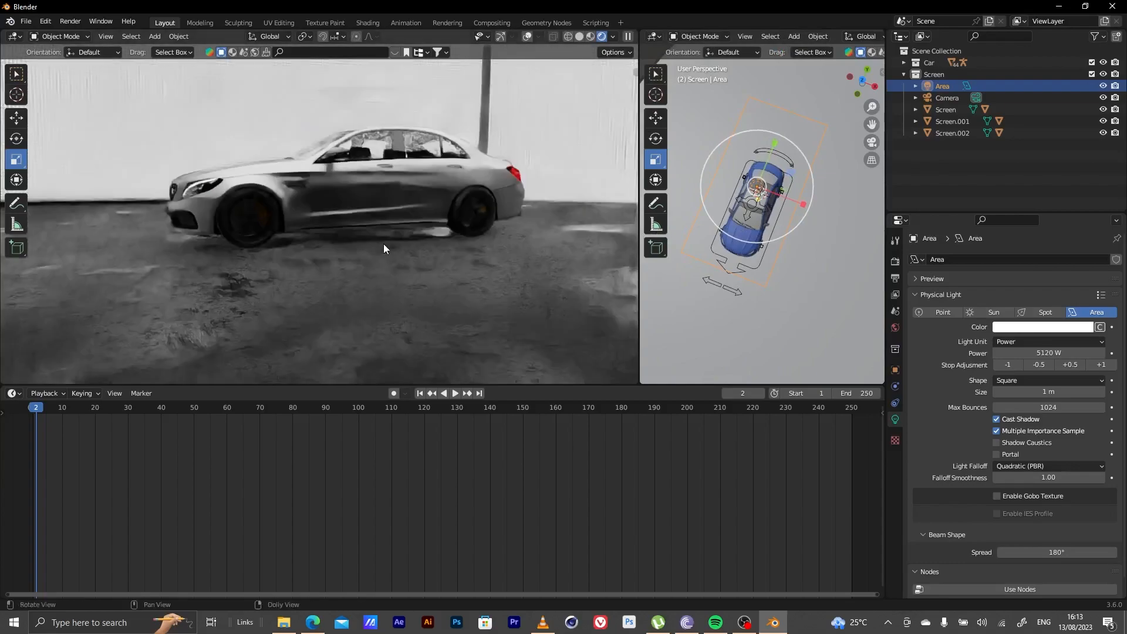
middle_drag(376, 239, 395, 216)
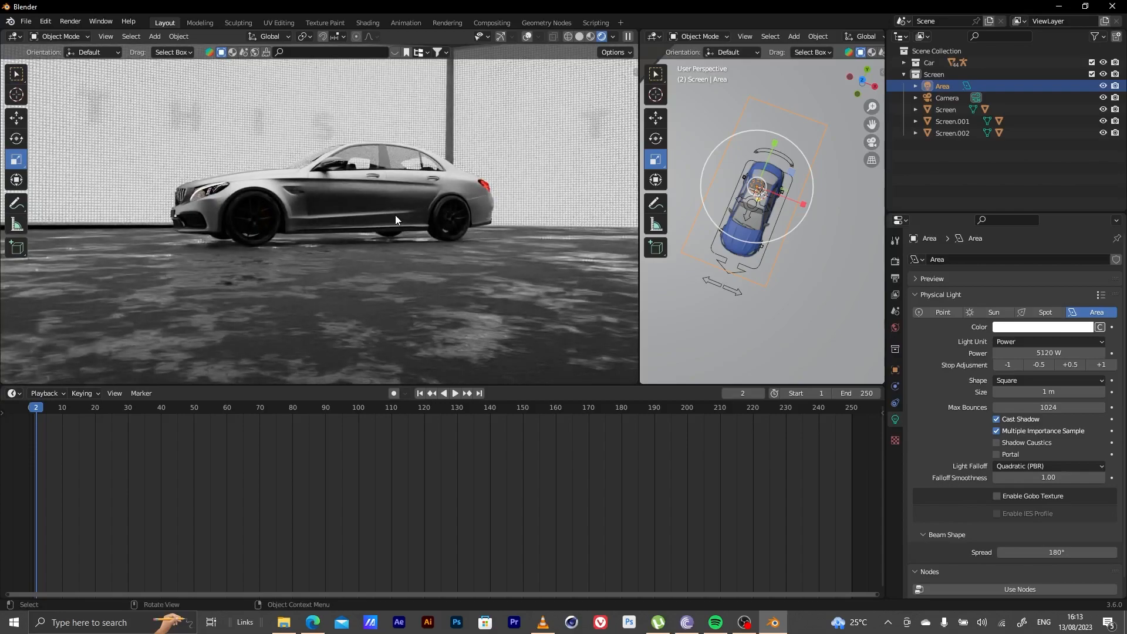
mouse_move(372, 200)
middle_down()
mouse_move(396, 182)
mouse_move(388, 190)
middle_up()
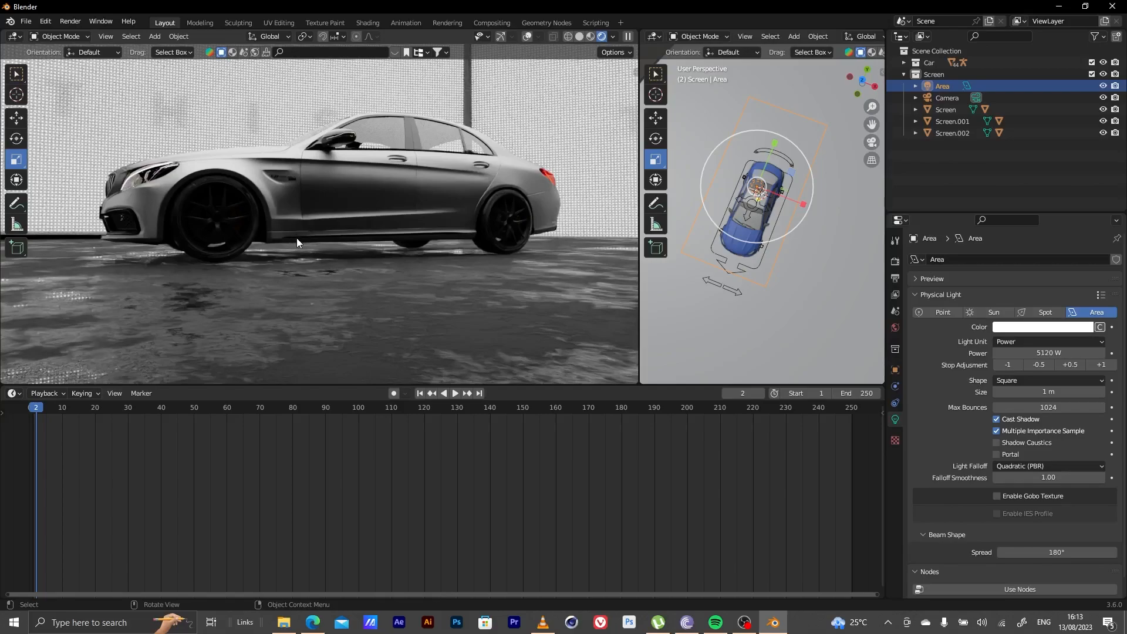
- Scrub the animation to frame 212 and frame the car's side against the TUTORIAL text on the LED screen
middle_drag(297, 238, 323, 249)
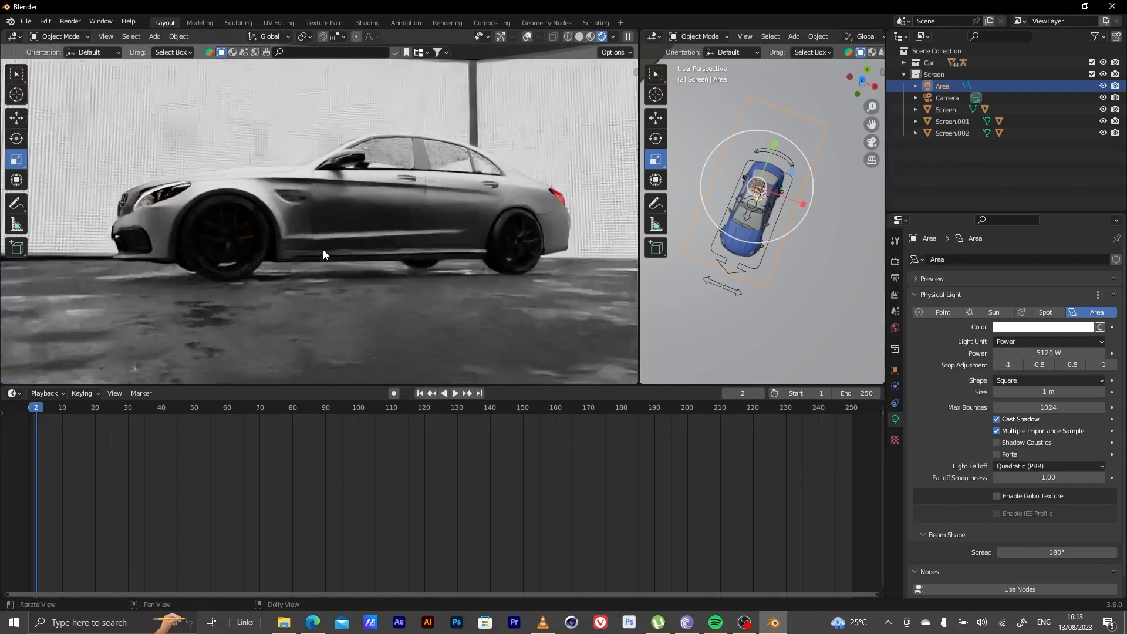
drag(139, 411, 727, 429)
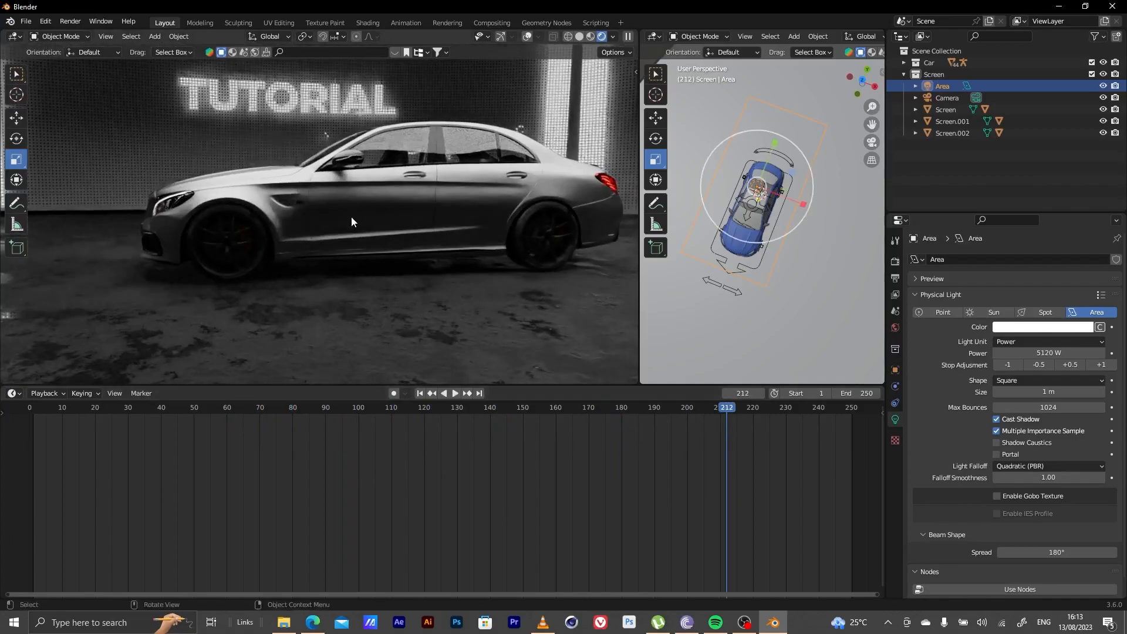
middle_drag(351, 216, 323, 209)
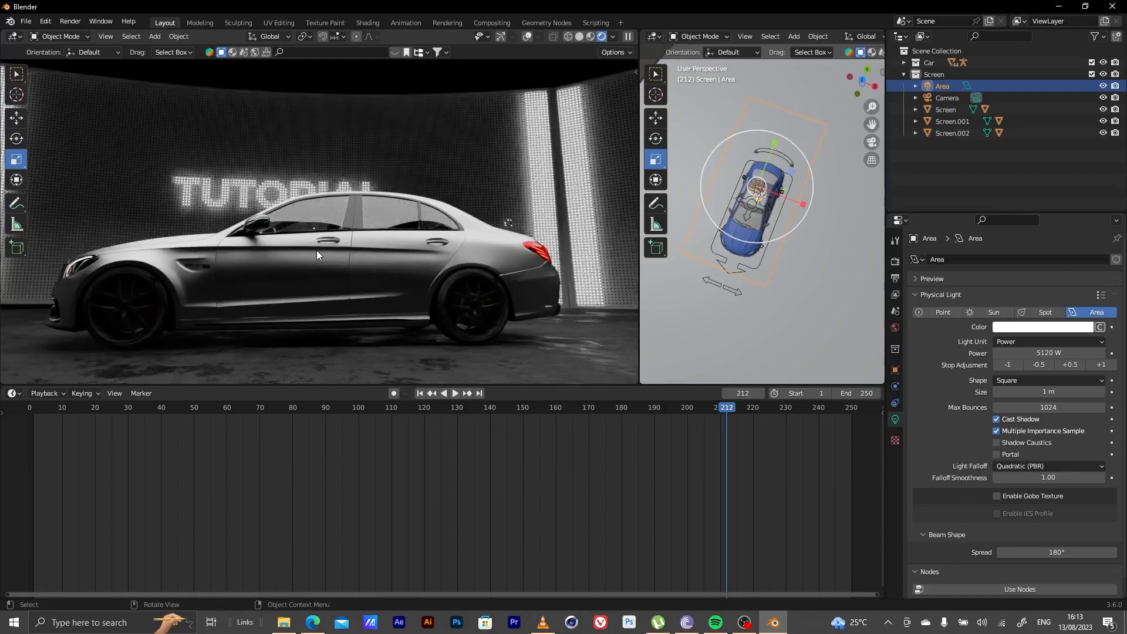
- Examine the car's front end, headlight and side in the rendered view at frame 212, close up and from farther away
middle_drag(286, 213, 242, 240)
alt+right_drag(241, 241, 395, 203)
alt+middle_drag(135, 252, 245, 198)
alt+drag(245, 193, 251, 197)
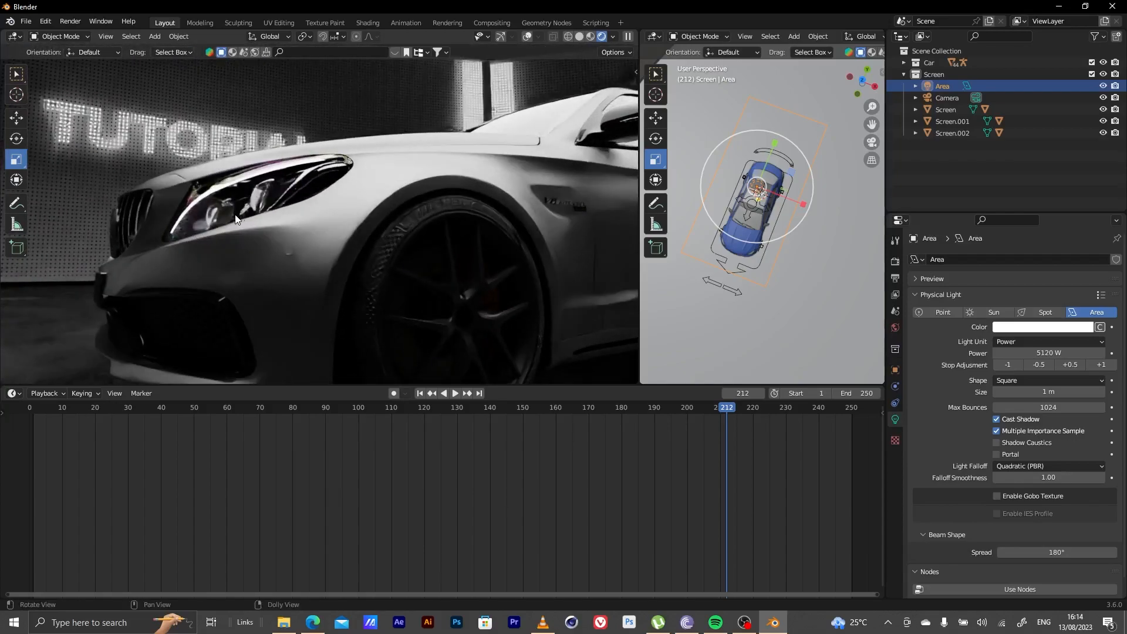
alt+middle_drag(264, 238, 259, 202)
alt+right_drag(349, 223, 24, 317)
alt+right_drag(255, 251, 333, 216)
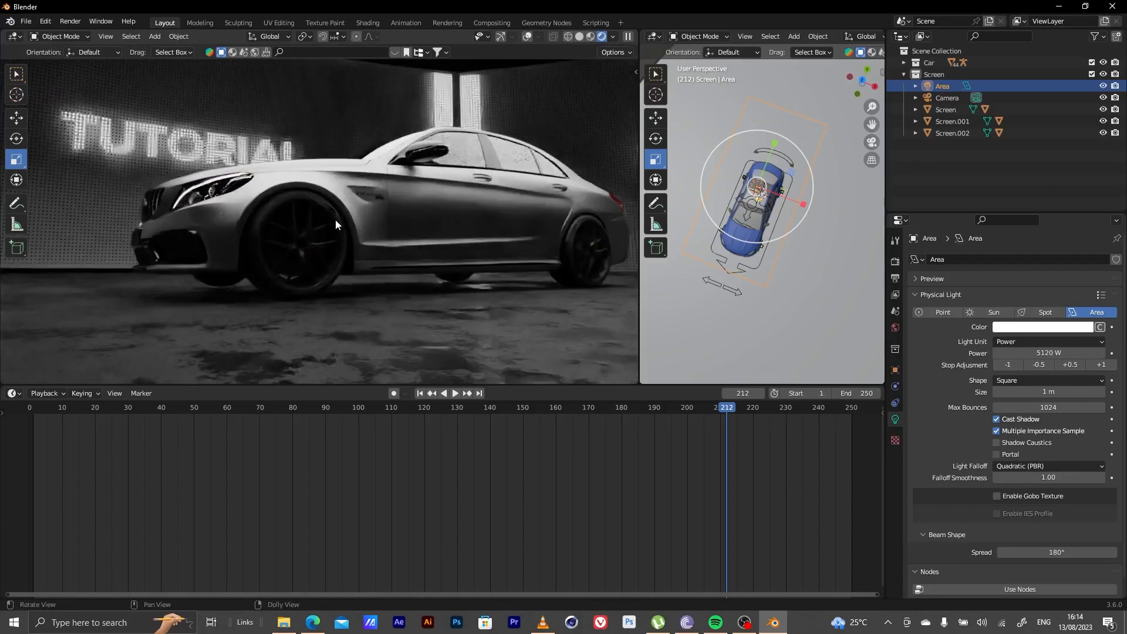
alt+right_drag(406, 211, 250, 243)
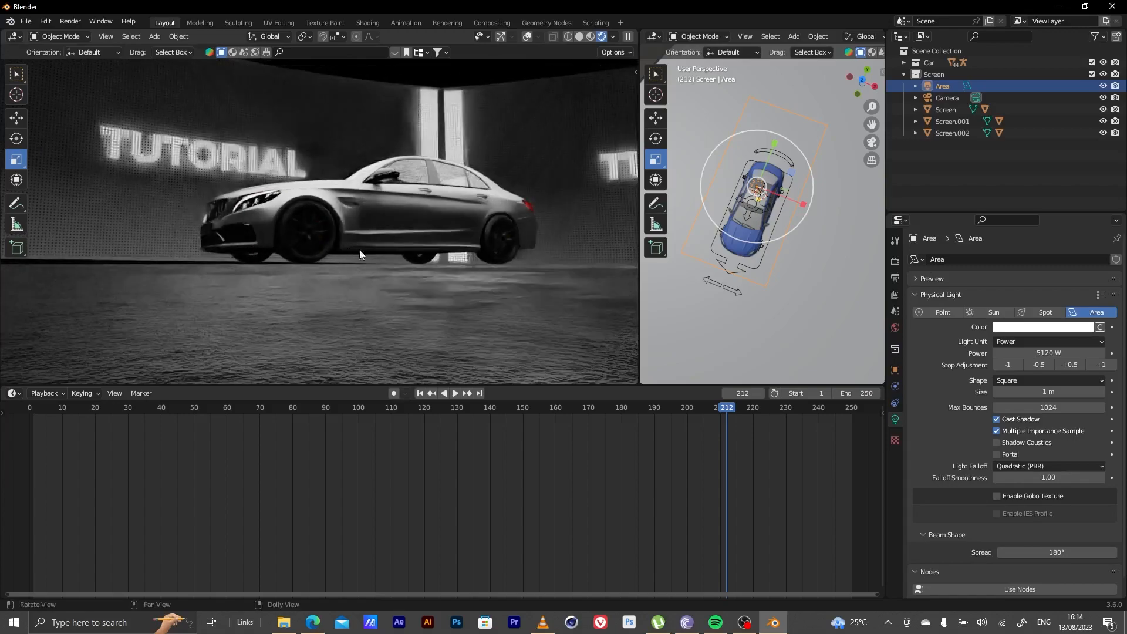
- Examine the lighting on the car's mirror, windows and hood, ending on a low front three-quarter view
middle_drag(380, 256, 477, 287)
scroll(358, 226, up, 4)
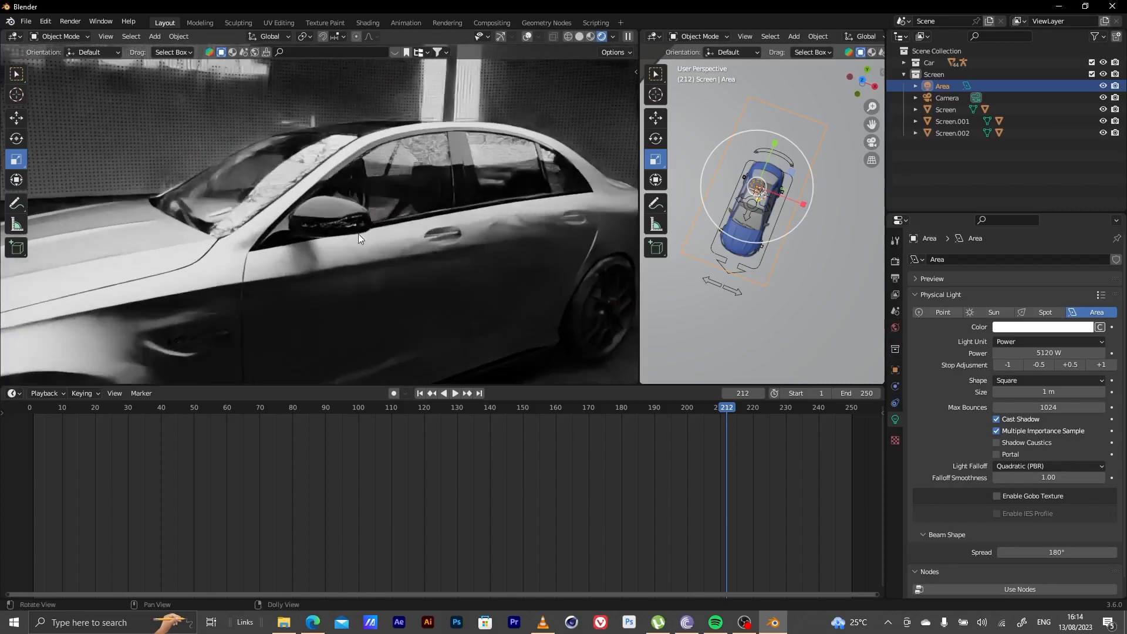
shift+middle_drag(363, 247, 430, 237)
middle_drag(259, 288, 315, 267)
scroll(315, 267, down, 4)
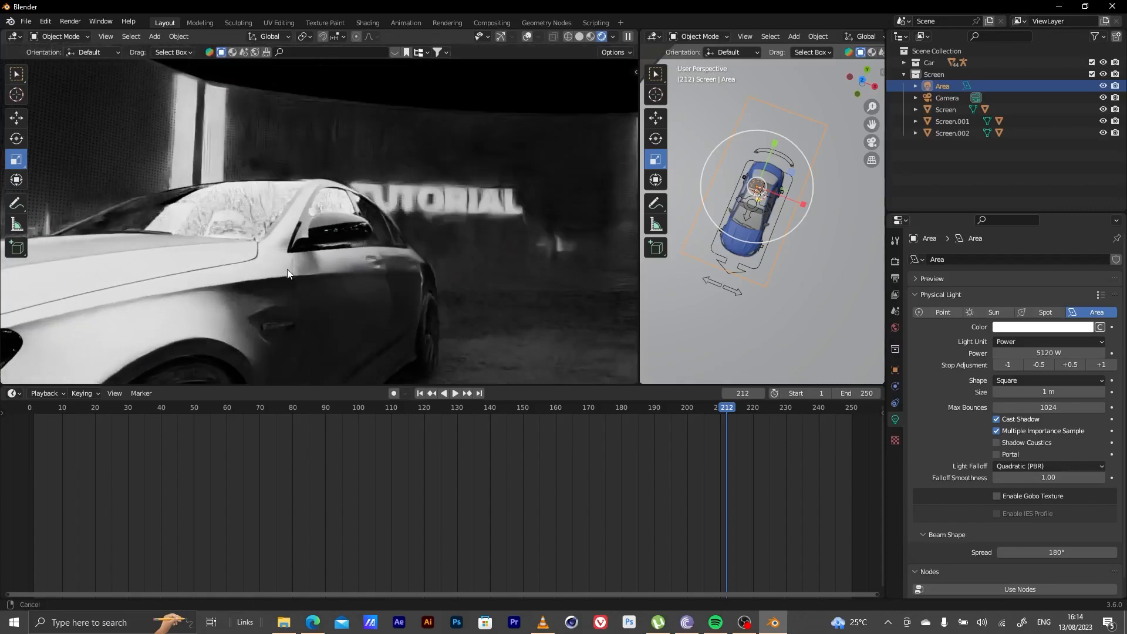
shift+middle_drag(163, 316, 378, 245)
alt+drag(379, 245, 309, 248)
middle_drag(309, 248, 140, 305)
middle_drag(403, 259, 372, 244)
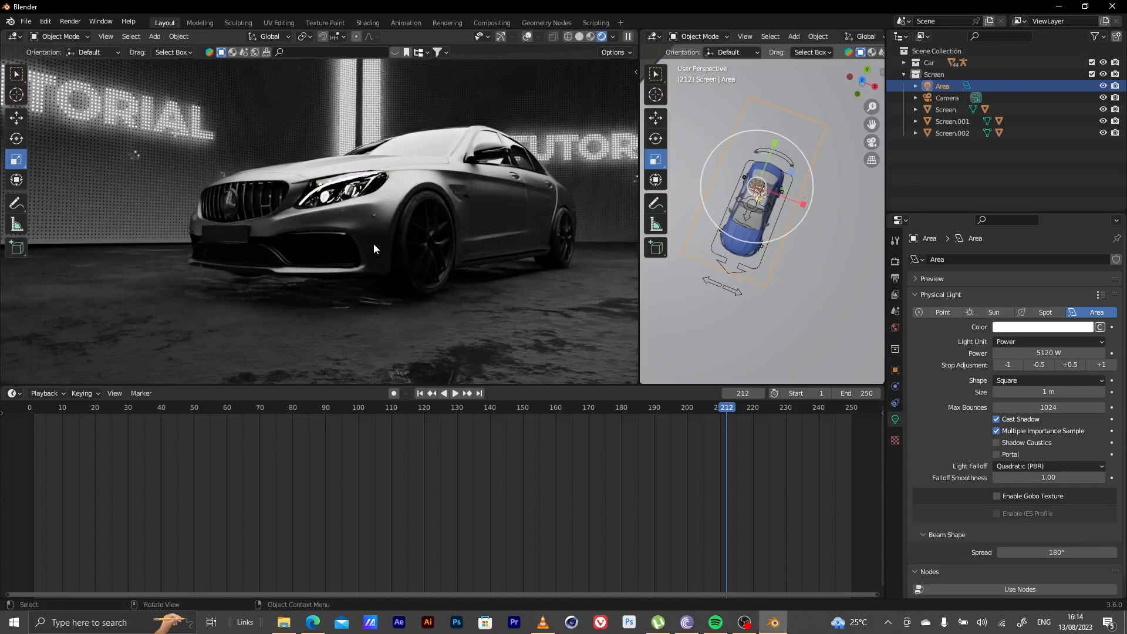
- Test-render frame 212 from the scene camera and dismiss the desktop notification covering the render
key(F12)
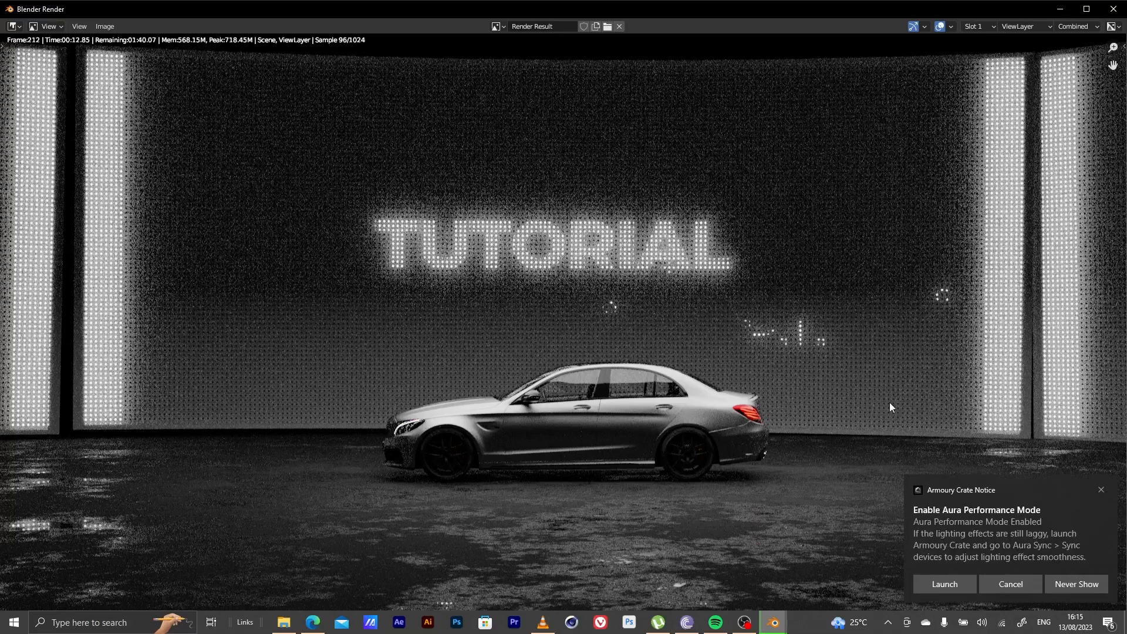
click(1101, 489)
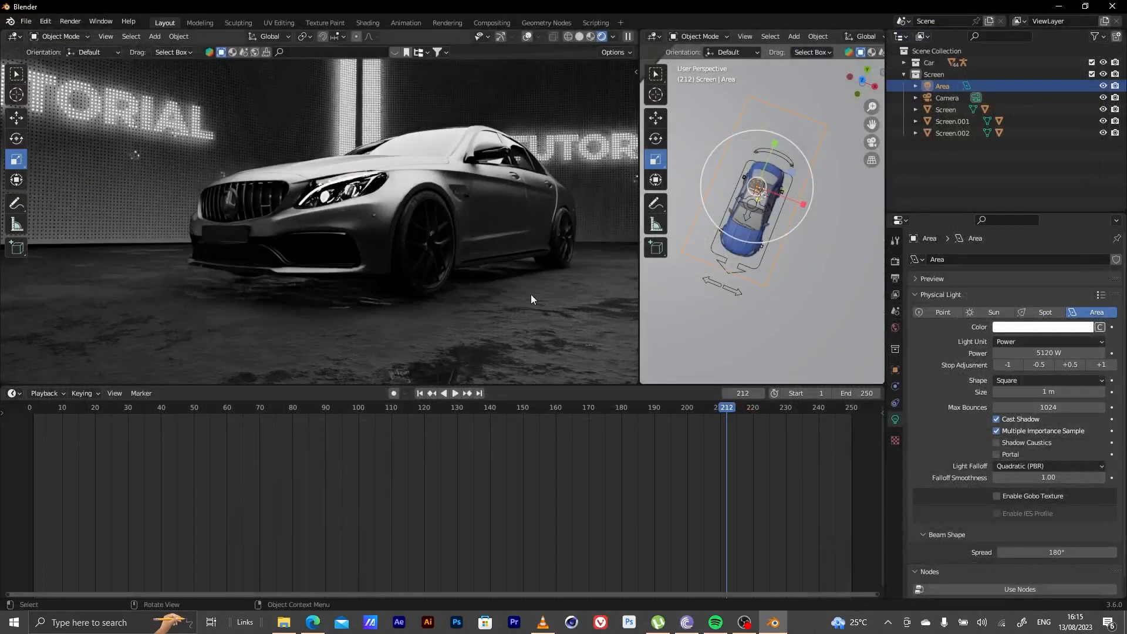
- Look through the scene camera and reposition it to a low, close front three-quarter shot of the car
key(KP_0)
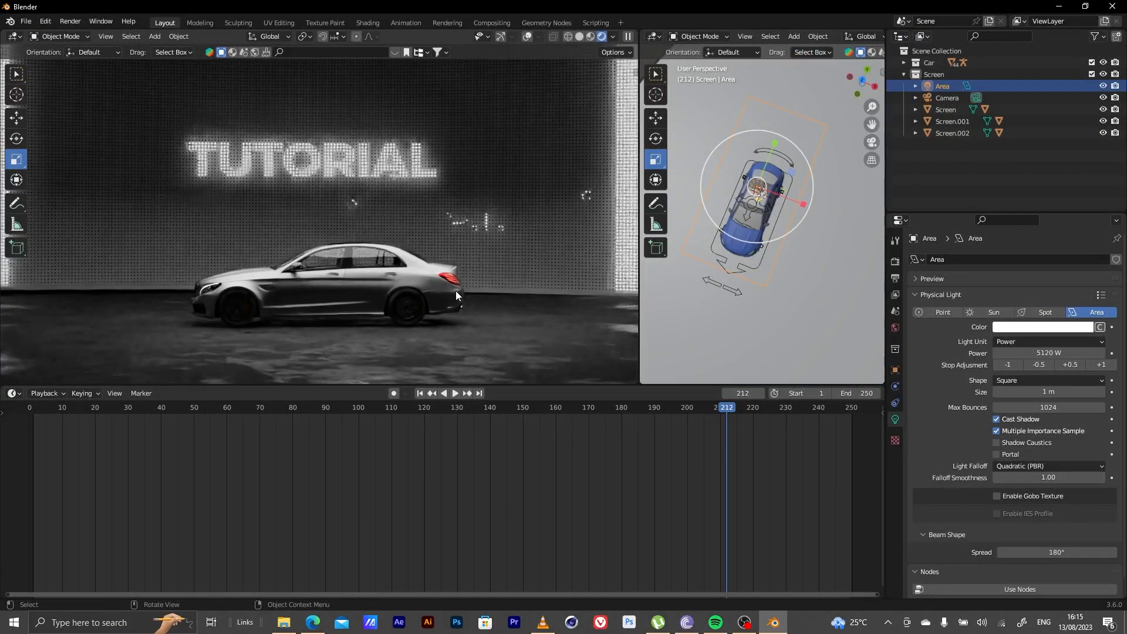
ctrl+middle_drag(227, 290, 351, 188)
mouse_move(273, 216)
middle_down()
mouse_move(310, 219)
mouse_move(266, 202)
mouse_move(263, 229)
mouse_move(406, 236)
mouse_move(410, 274)
mouse_move(423, 265)
mouse_move(399, 271)
middle_up()
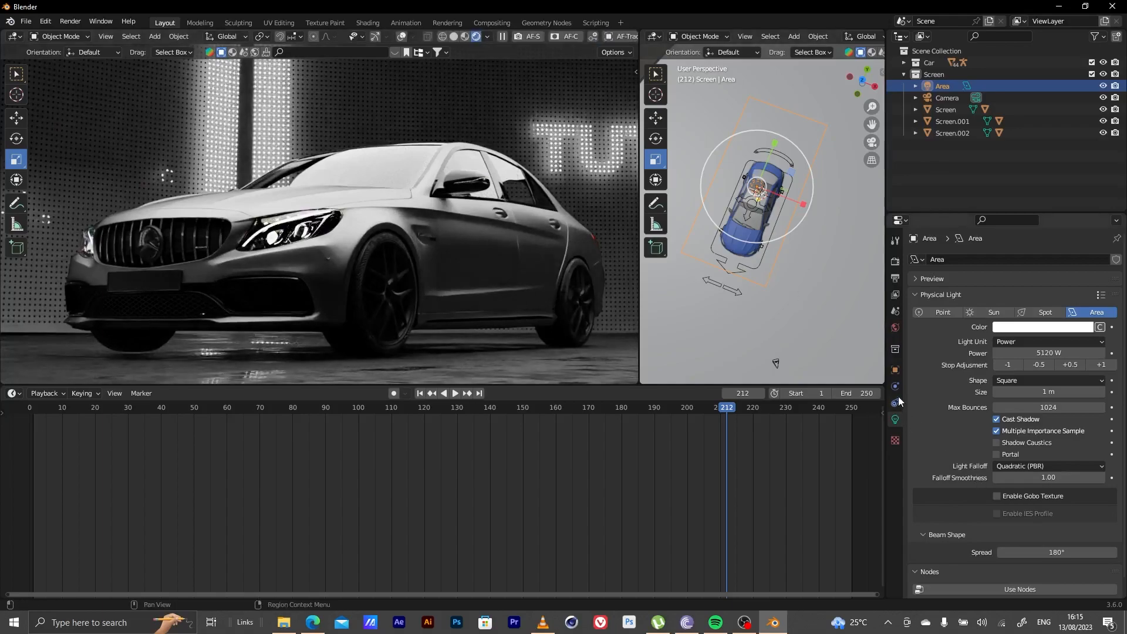
- Set the Cycles render noise threshold to 0.4
click(895, 278)
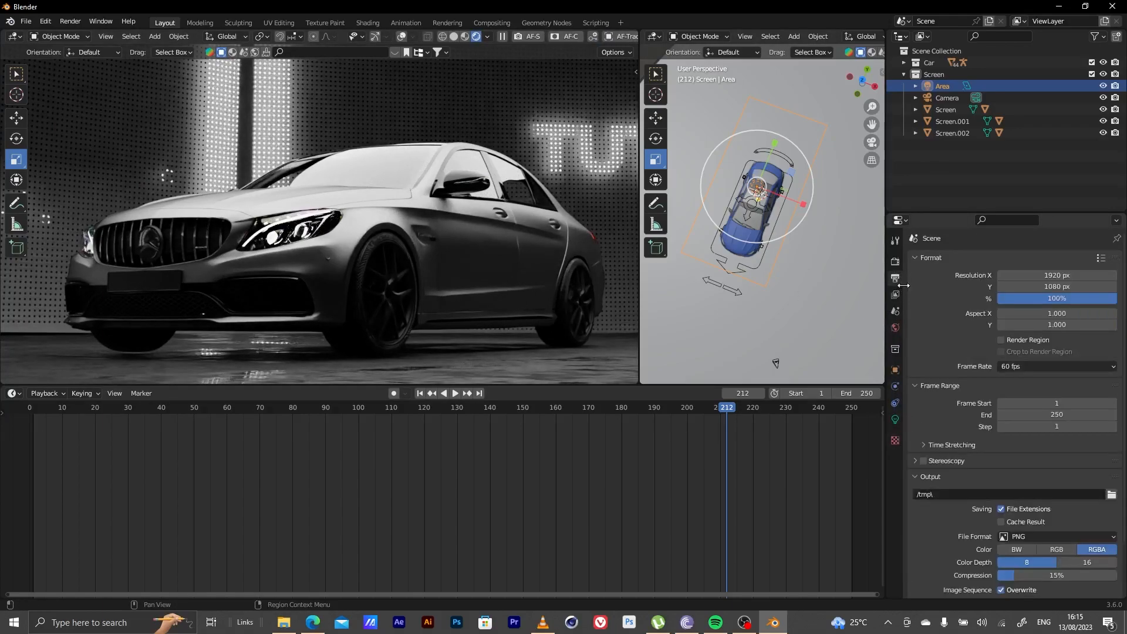
click(895, 295)
click(895, 277)
click(895, 262)
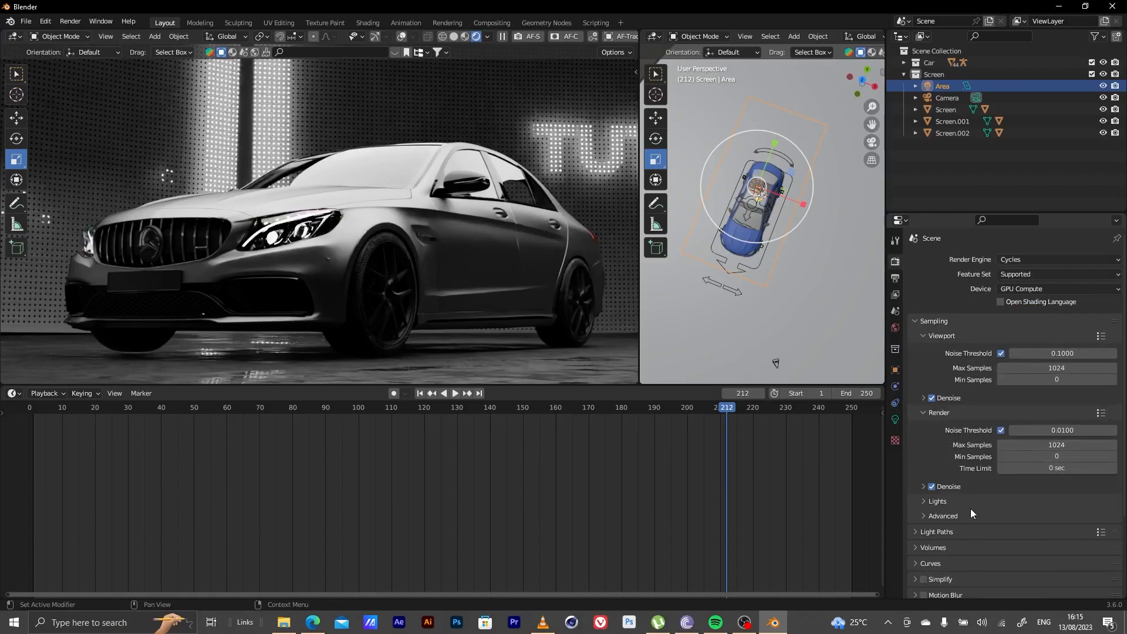
click(1039, 433)
text(0.)
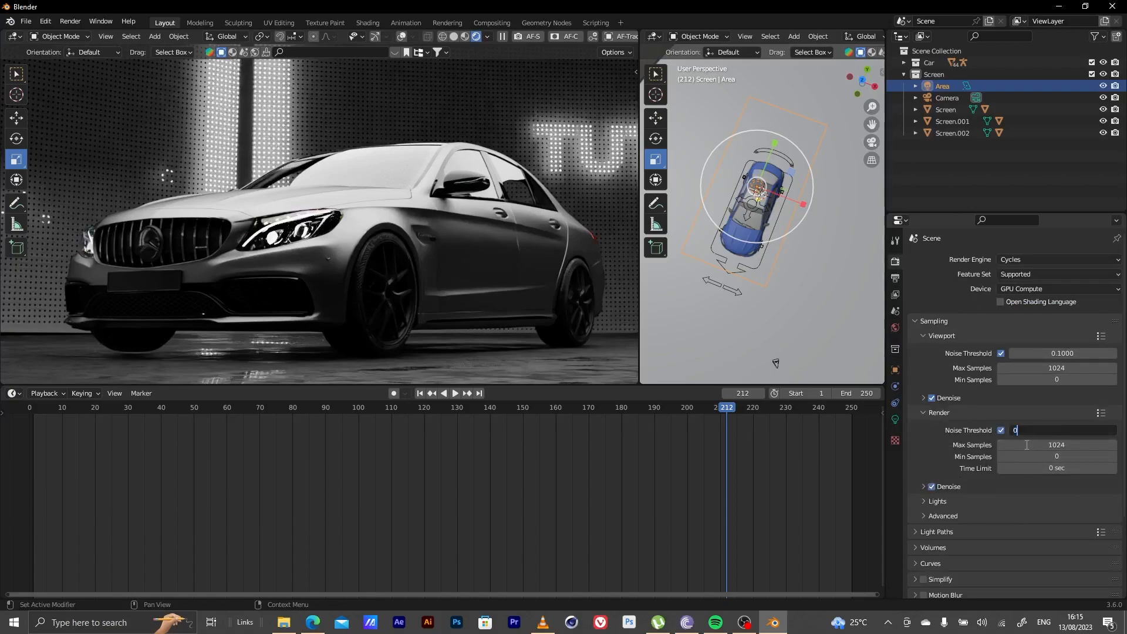
text(4000)
key(Return)
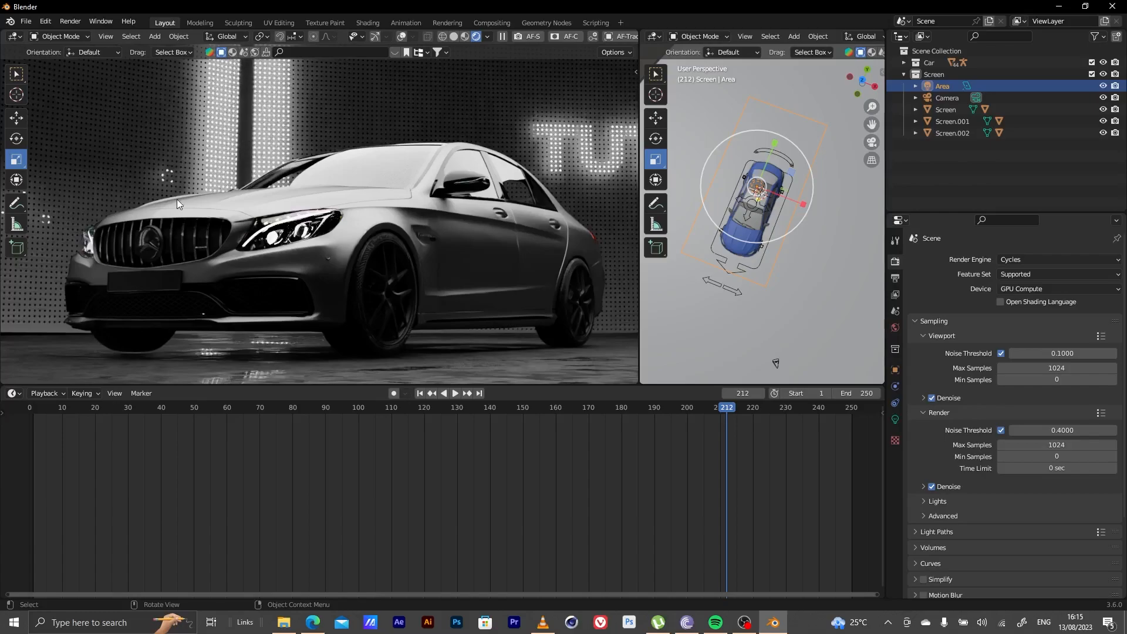
- Render frame 212 from the repositioned camera
key(F12)
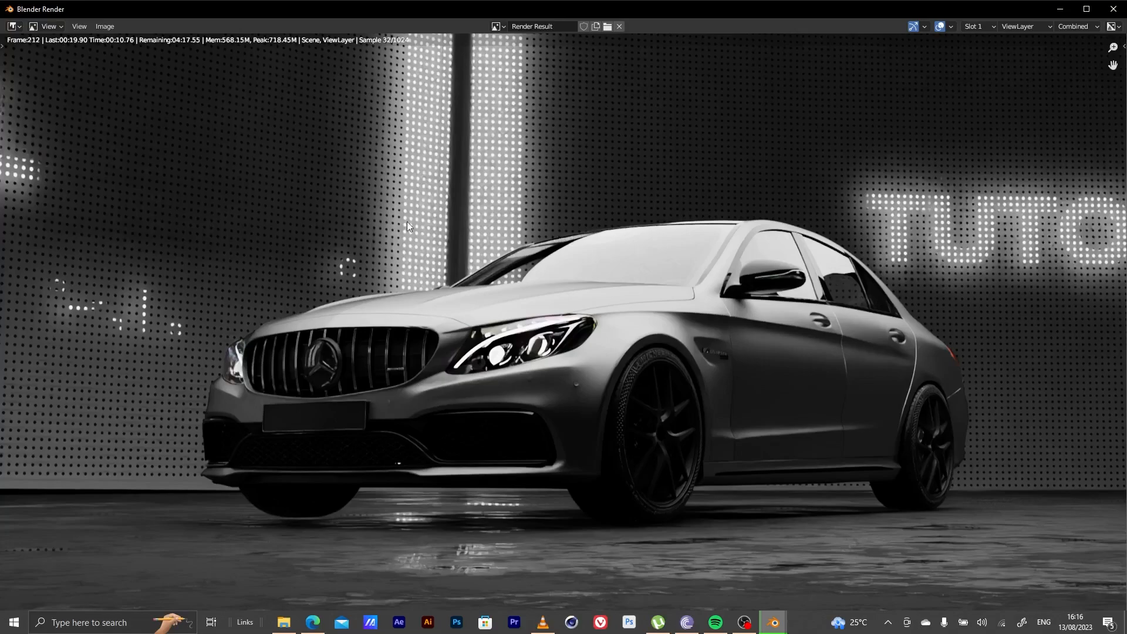
scroll(505, 229, down, 2)
scroll(505, 229, up, 3)
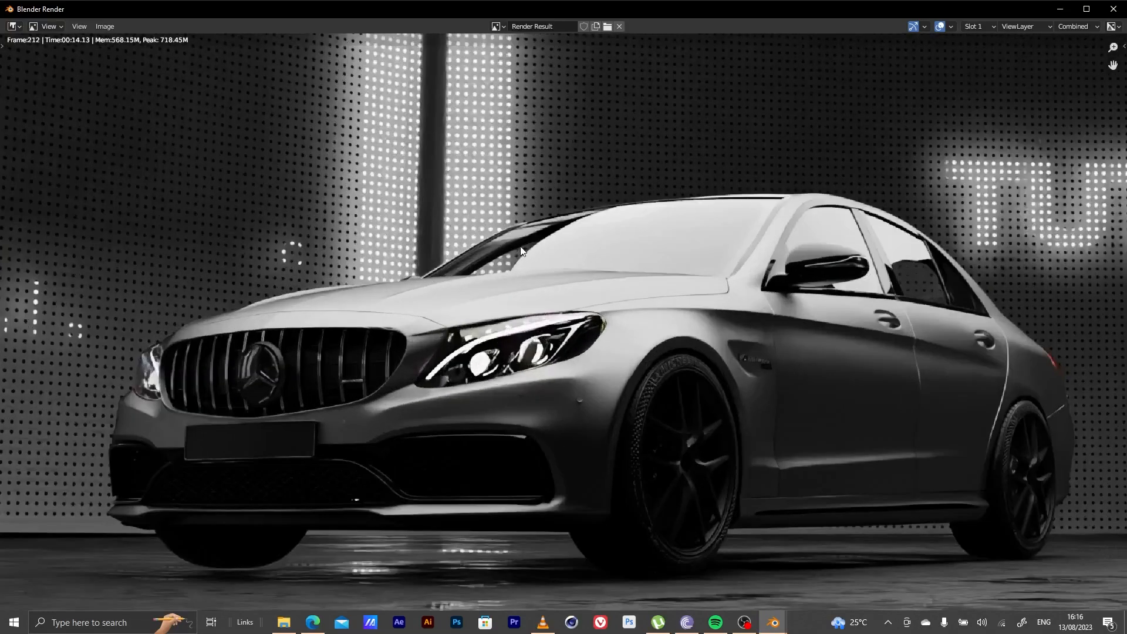
- Inspect the rendered image at several zoom levels, checking the car's grille, headlight and wheel and the LED screens
scroll(520, 245, down, 1)
scroll(520, 246, down, 2)
scroll(520, 246, up, 3)
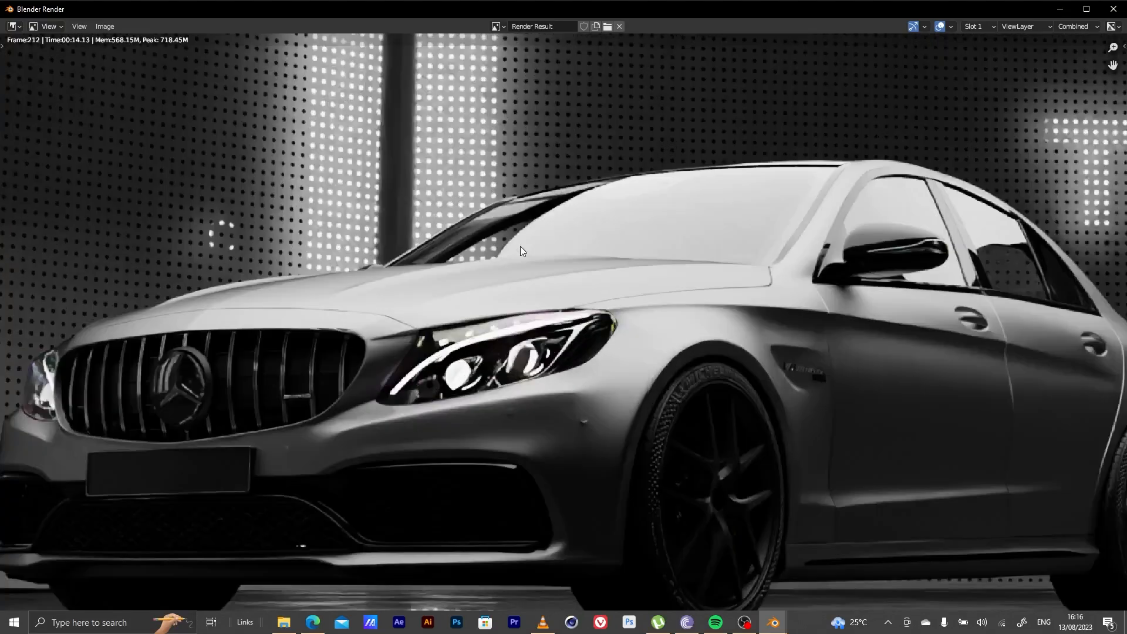
scroll(520, 246, down, 1)
scroll(521, 250, down, 2)
scroll(521, 250, up, 3)
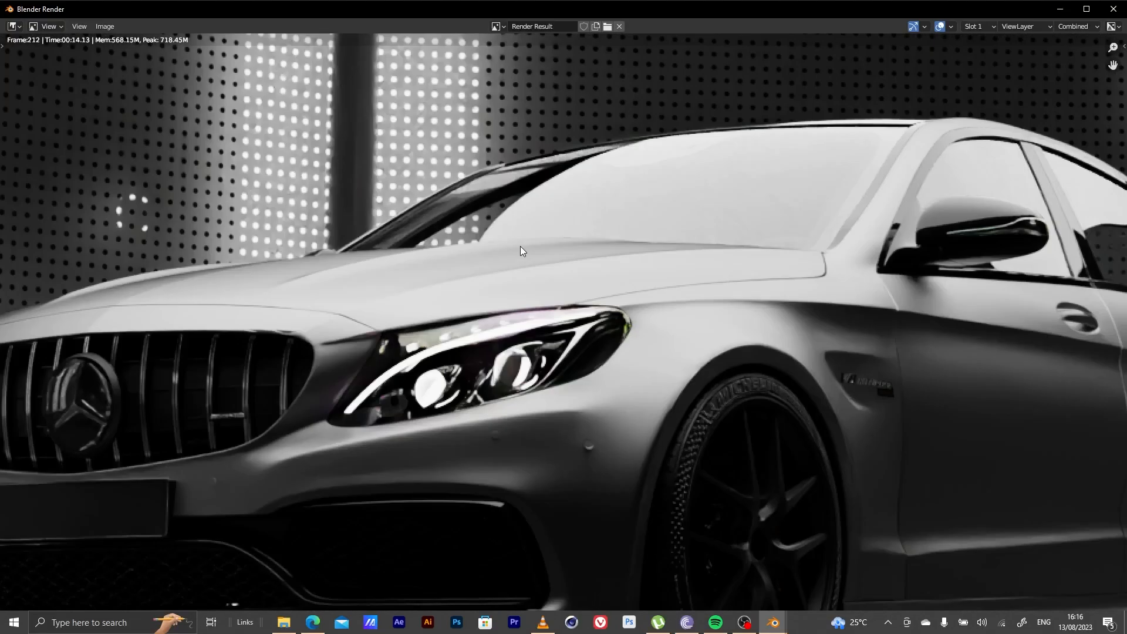
scroll(521, 250, down, 1)
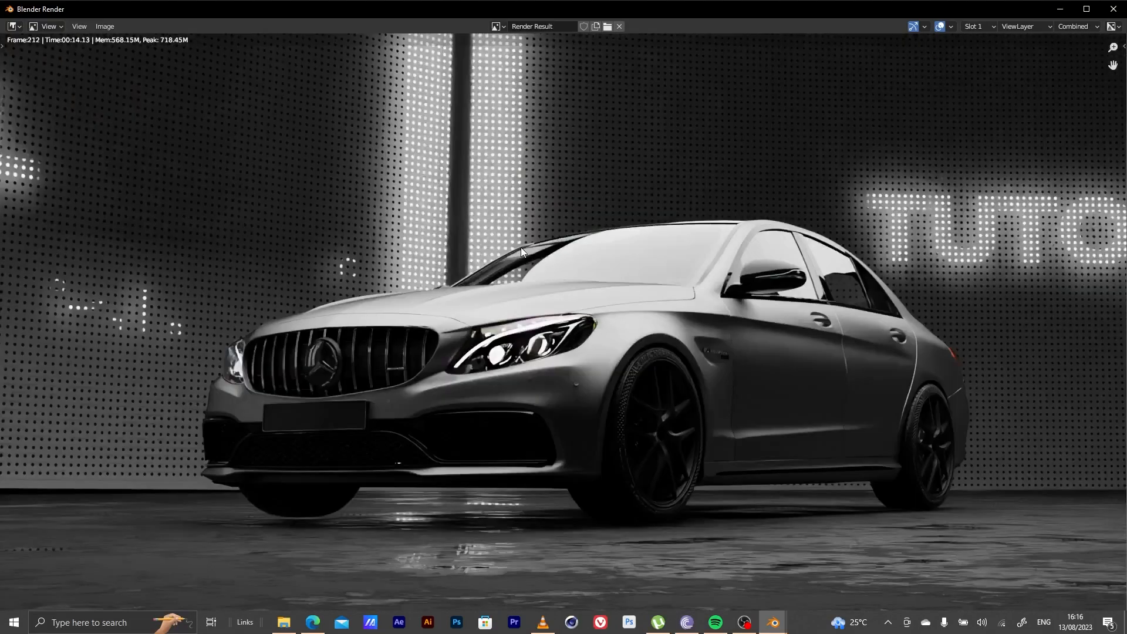
scroll(521, 248, up, 2)
scroll(520, 248, down, 3)
scroll(521, 248, up, 2)
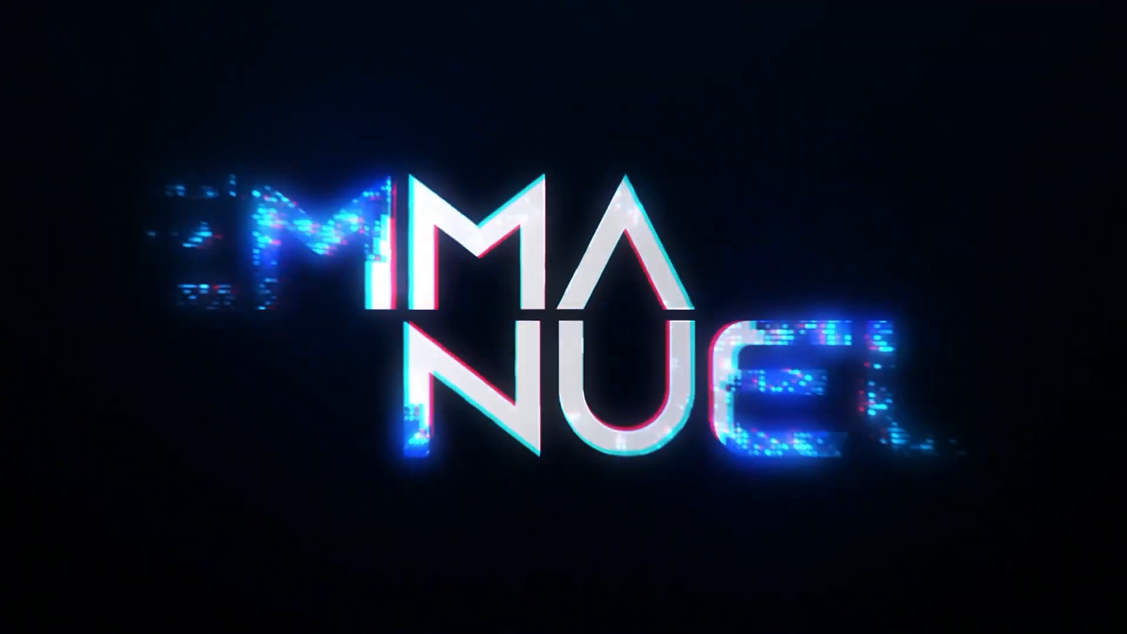